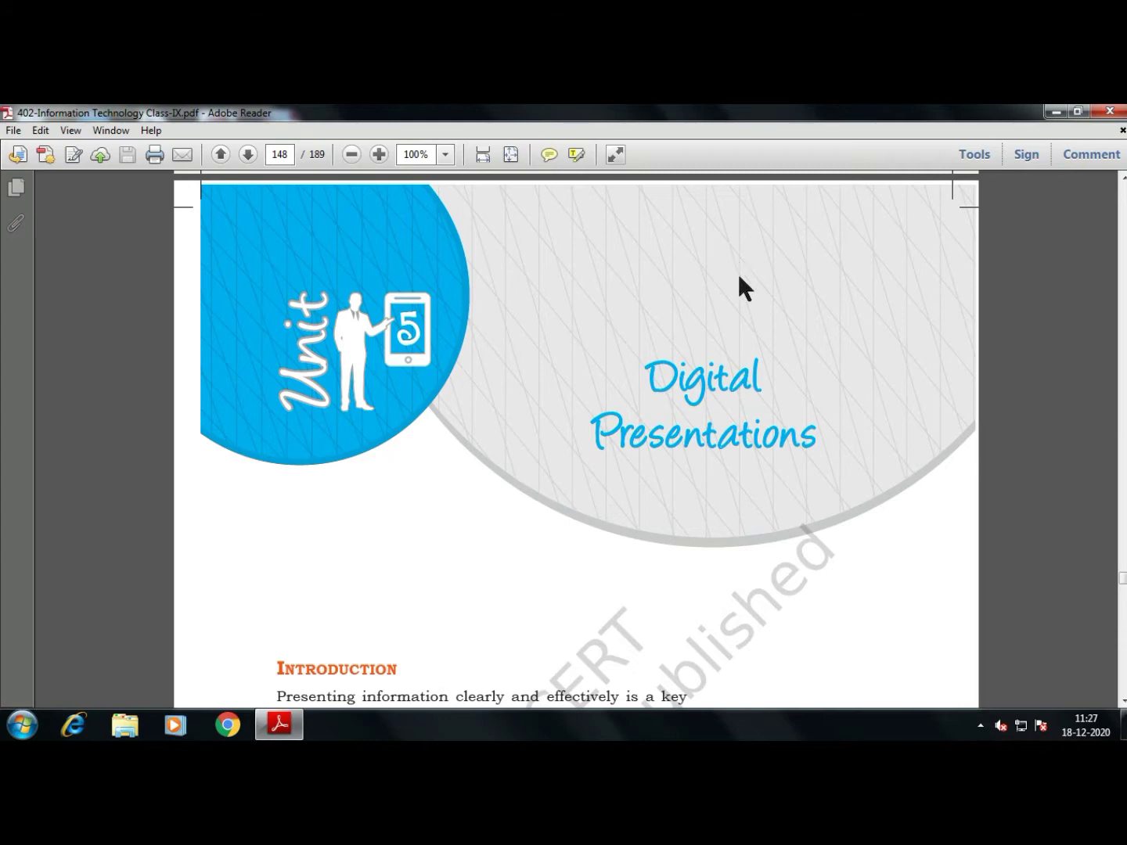
# Scroll page 148 to the Introduction heading of Unit 5 Digital Presentations
pyautogui.scroll(-5, 736, 271)
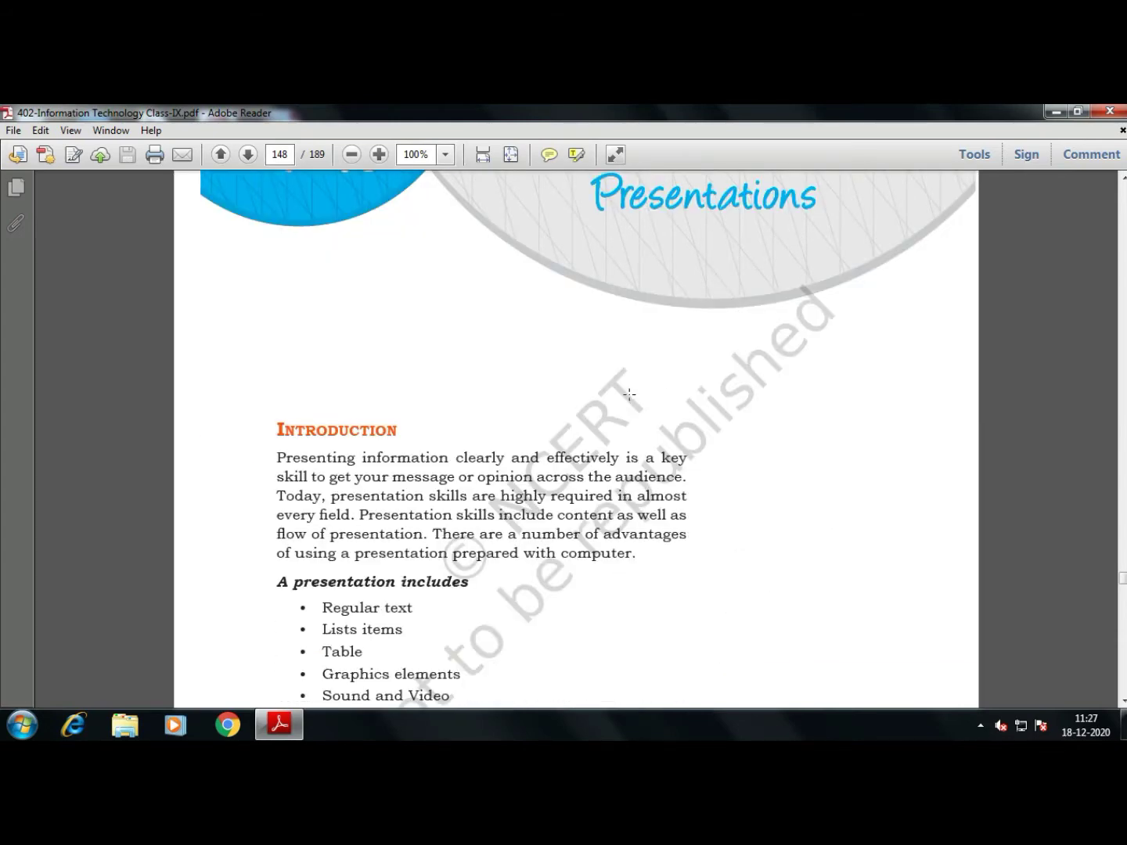
# Scroll to show the full list: text, lists, tables, graphics, sound, video, animation
pyautogui.scroll(-2, 630, 394)
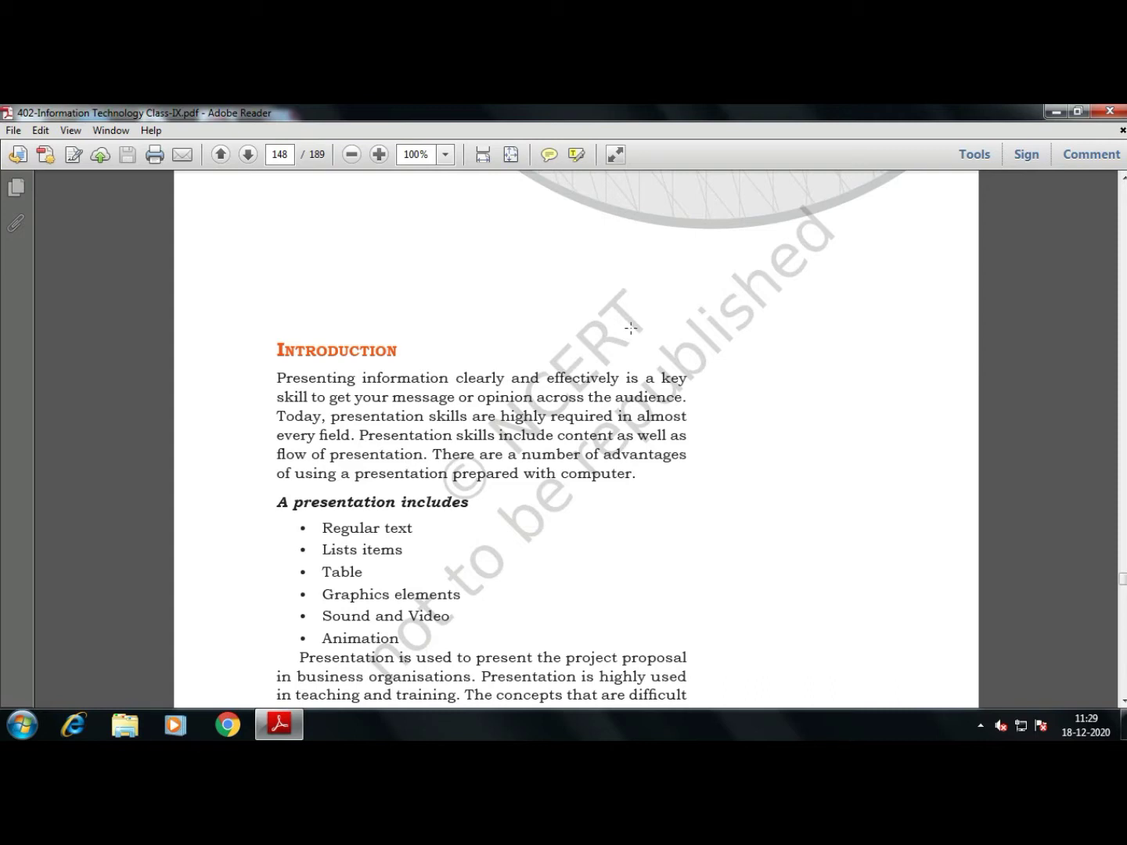
# Scroll to page 148's paragraph on presentations for project proposals, teaching and training
pyautogui.scroll(-3, 642, 467)
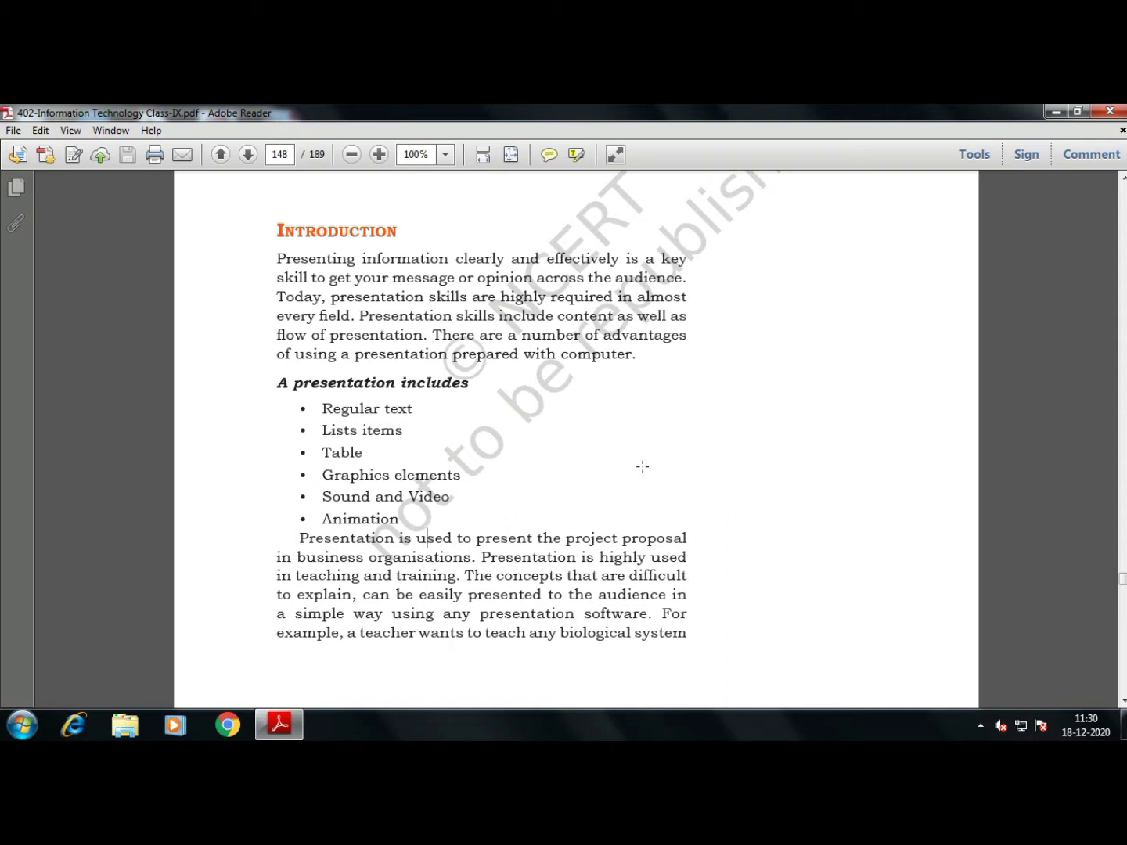
pyautogui.scroll(-5, 643, 467)
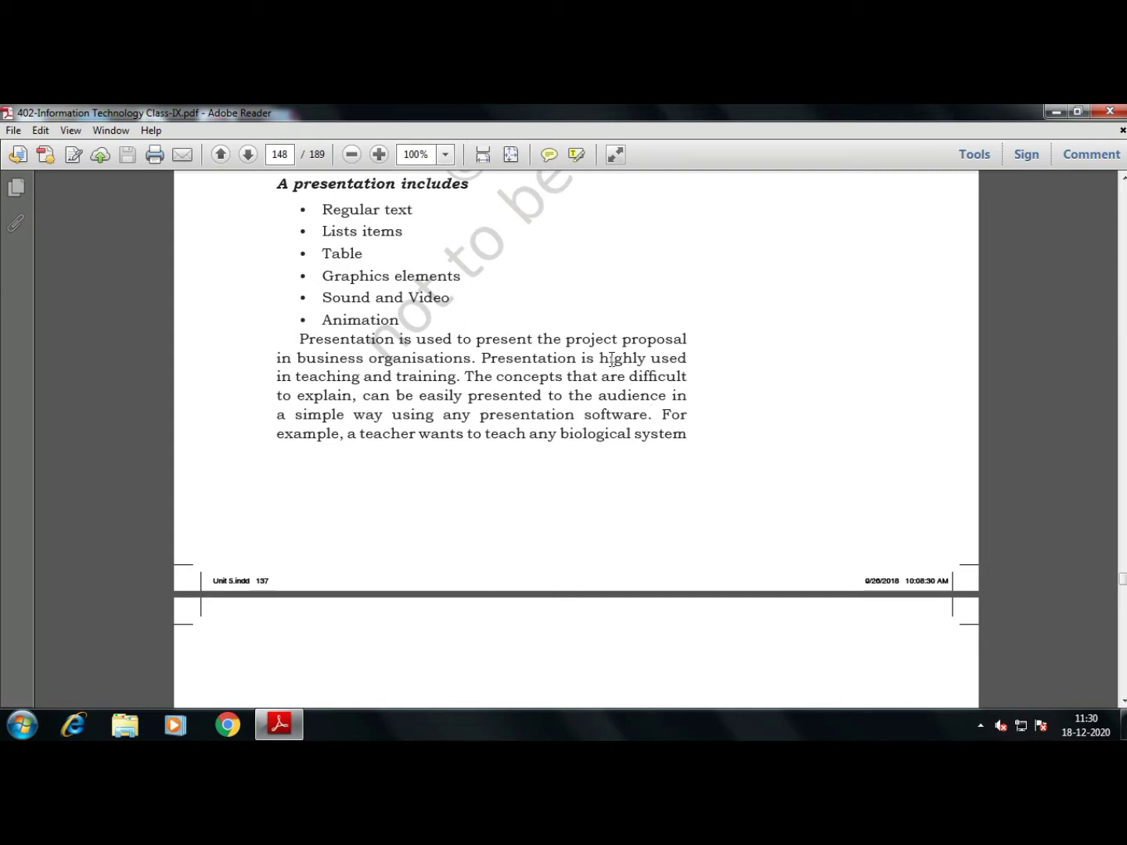
pyautogui.moveTo(297, 378); pyautogui.dragTo(455, 376)
pyautogui.click(443, 374)
pyautogui.moveTo(509, 396); pyautogui.dragTo(631, 396)
pyautogui.moveTo(358, 415); pyautogui.dragTo(527, 412)
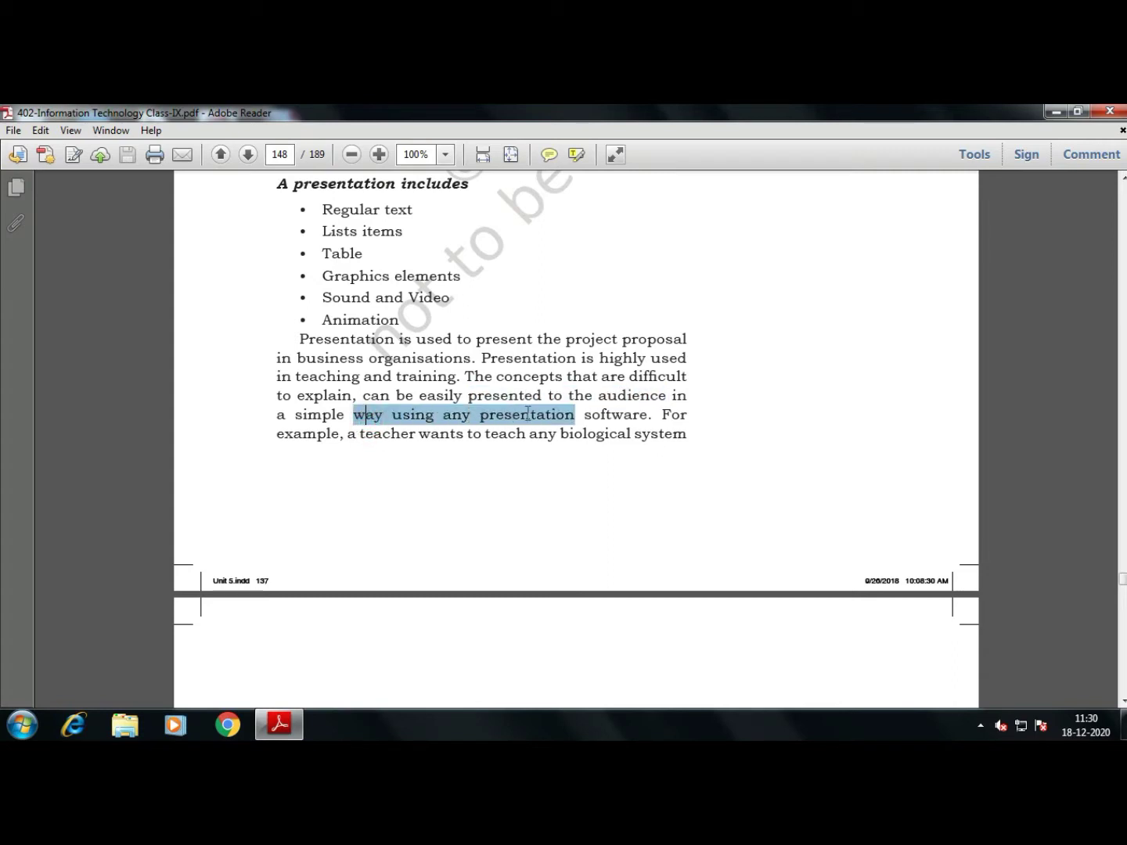
pyautogui.click(598, 412)
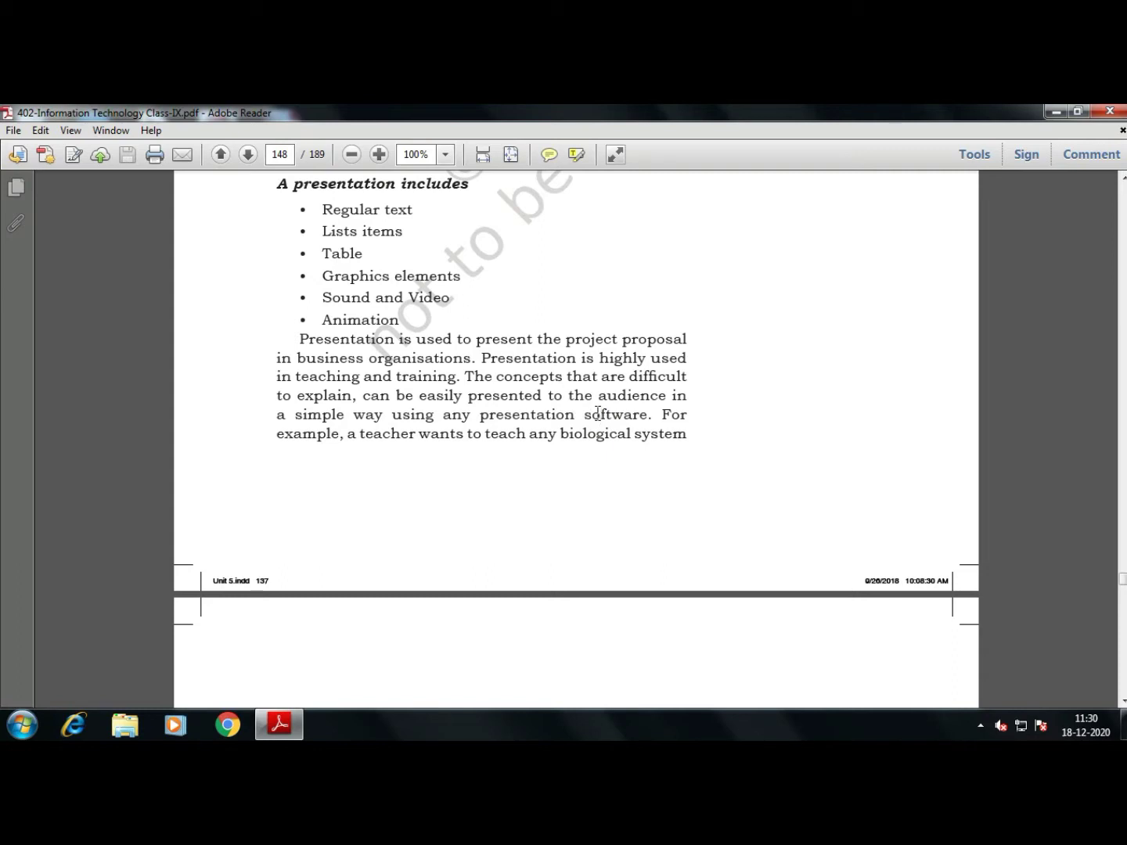
pyautogui.click(23, 725)
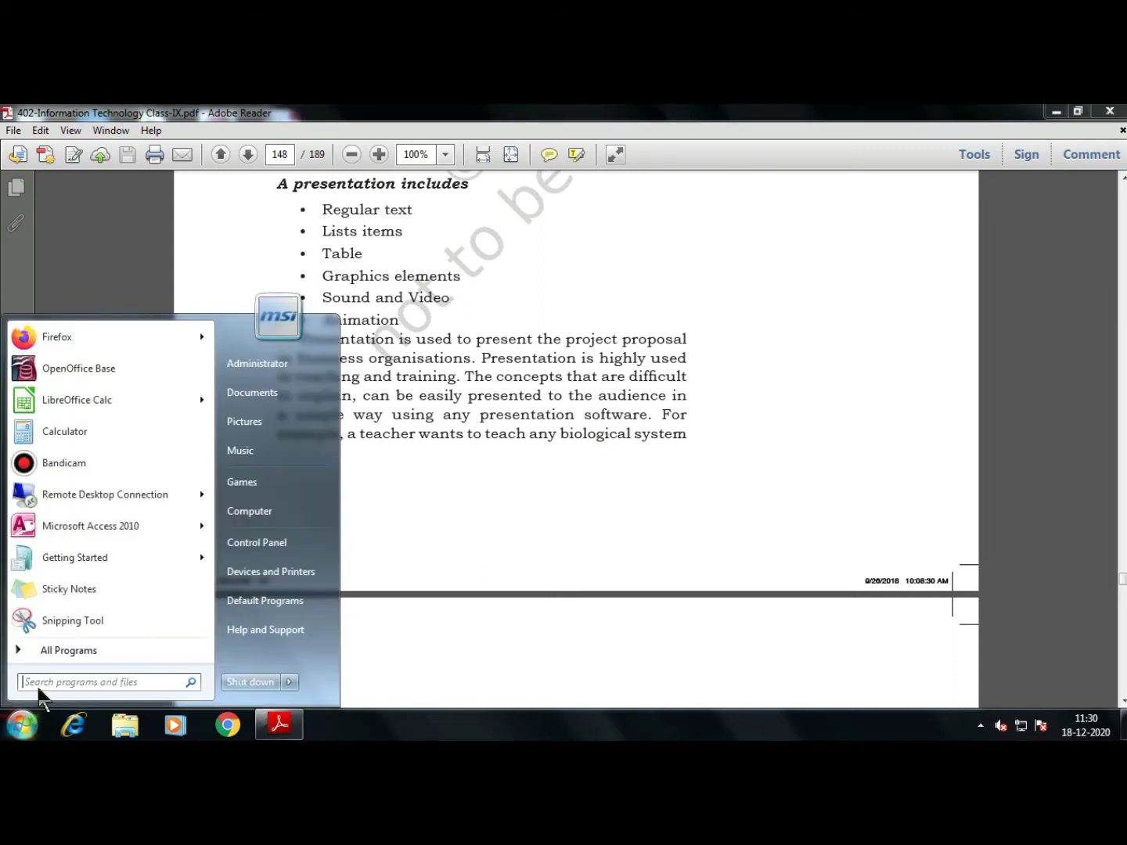
pyautogui.click(75, 661)
pyautogui.click(95, 458)
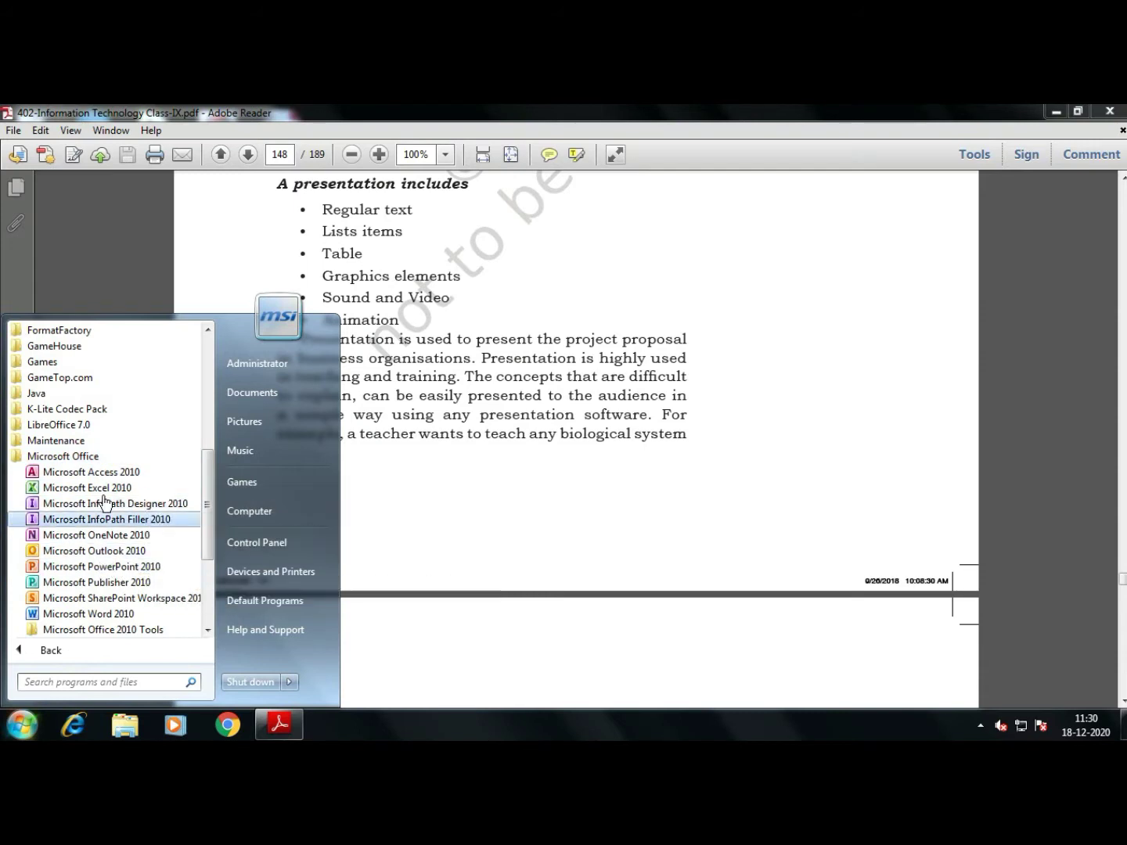
pyautogui.click(99, 457)
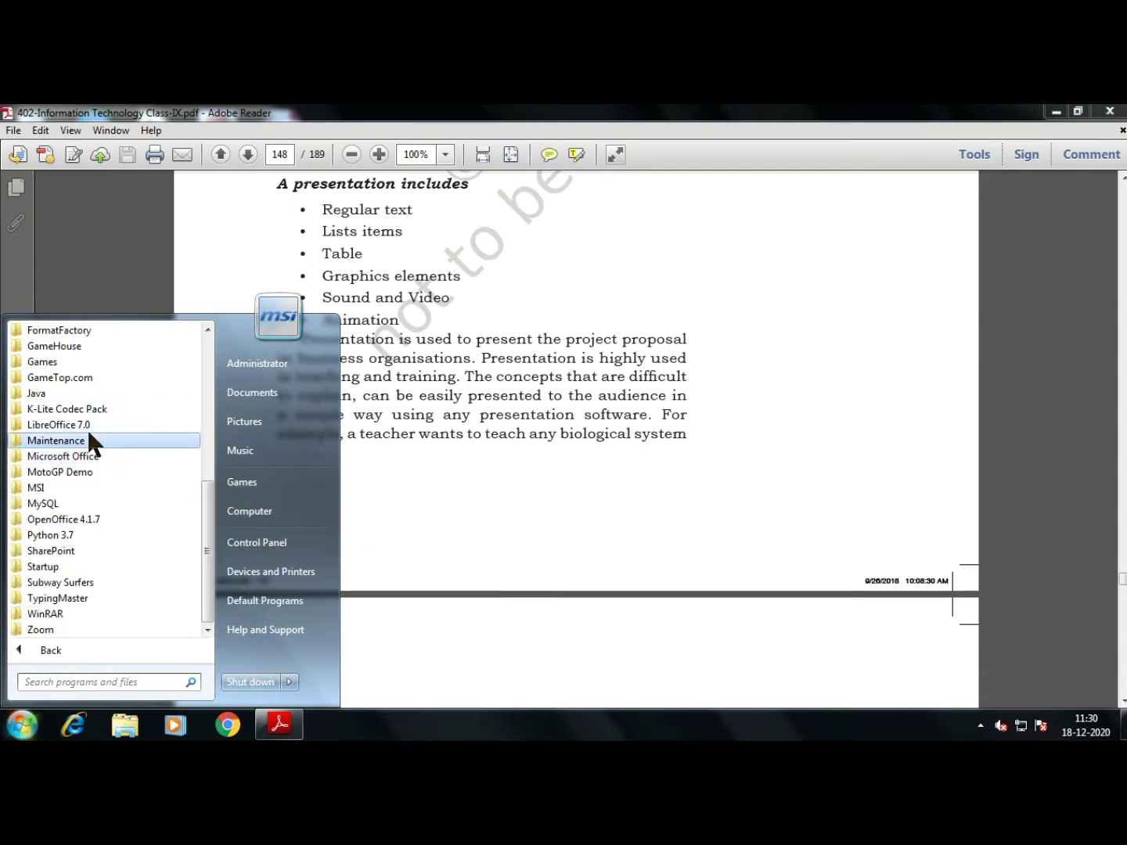
pyautogui.click(92, 518)
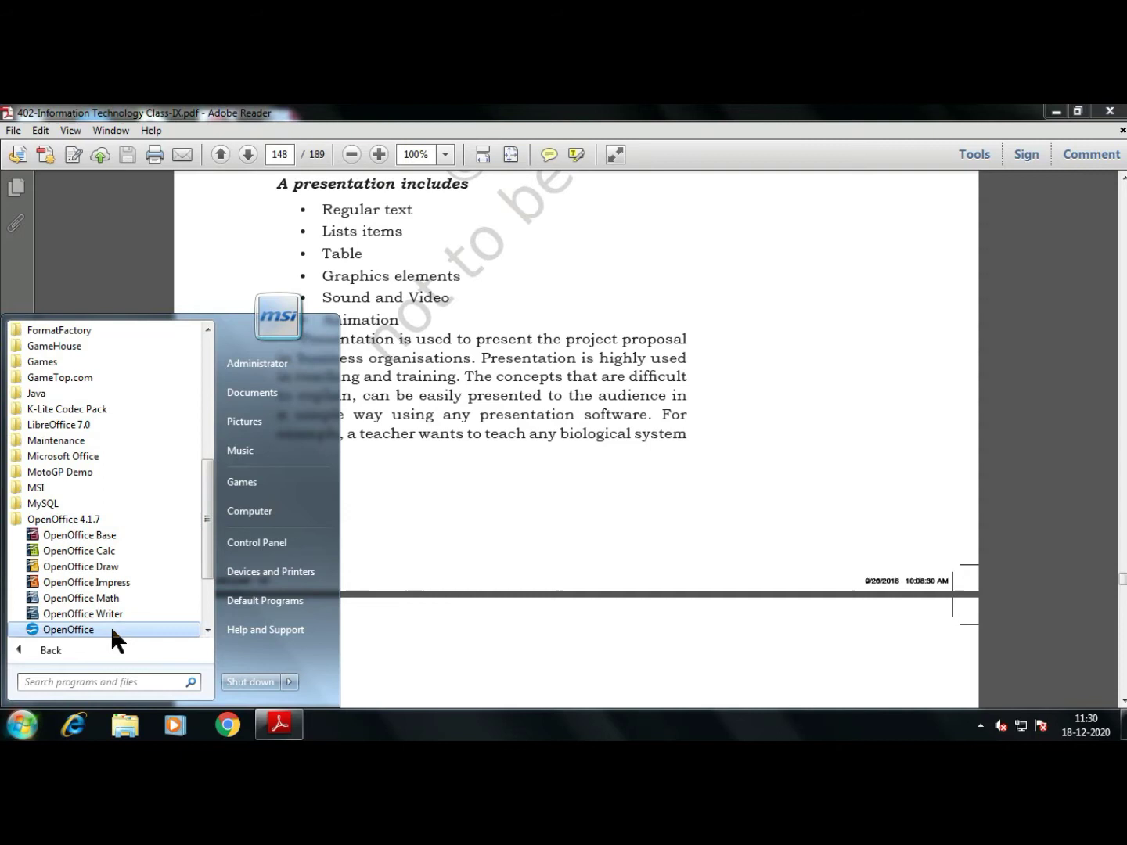
pyautogui.click(90, 424)
pyautogui.click(486, 455)
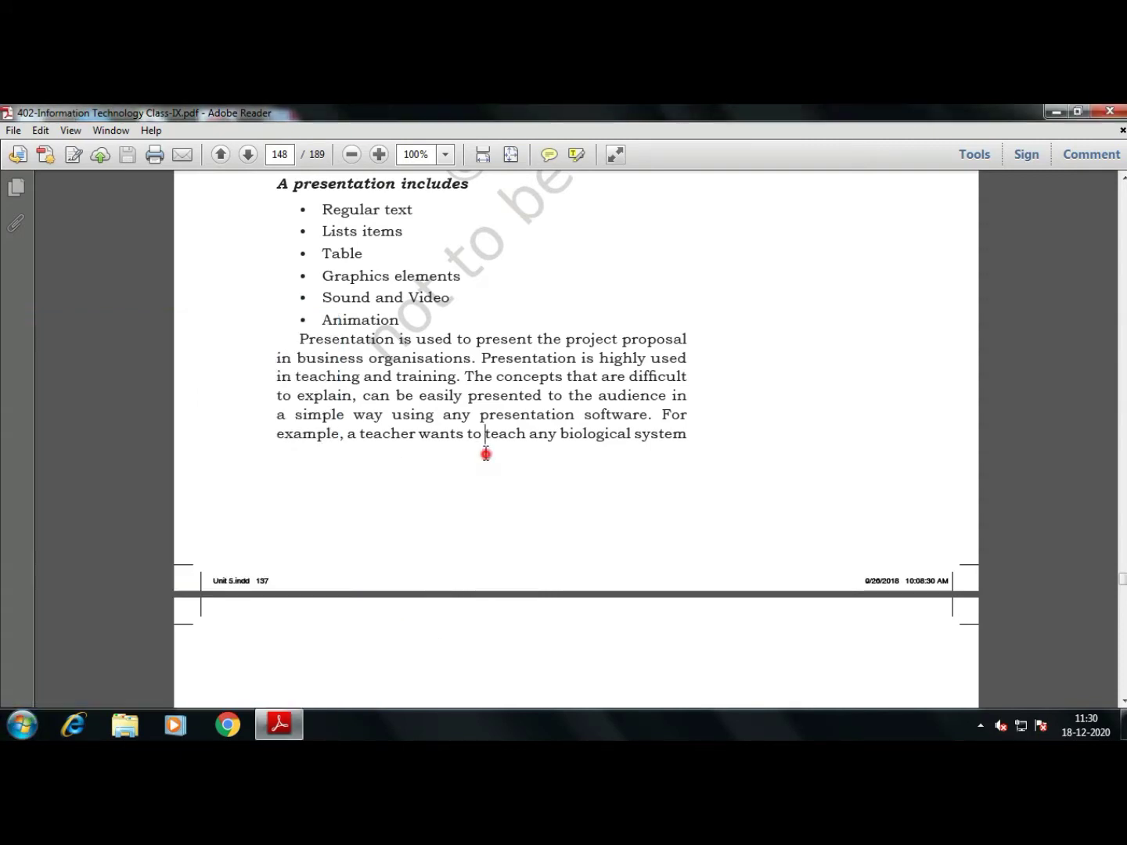
pyautogui.click(594, 402)
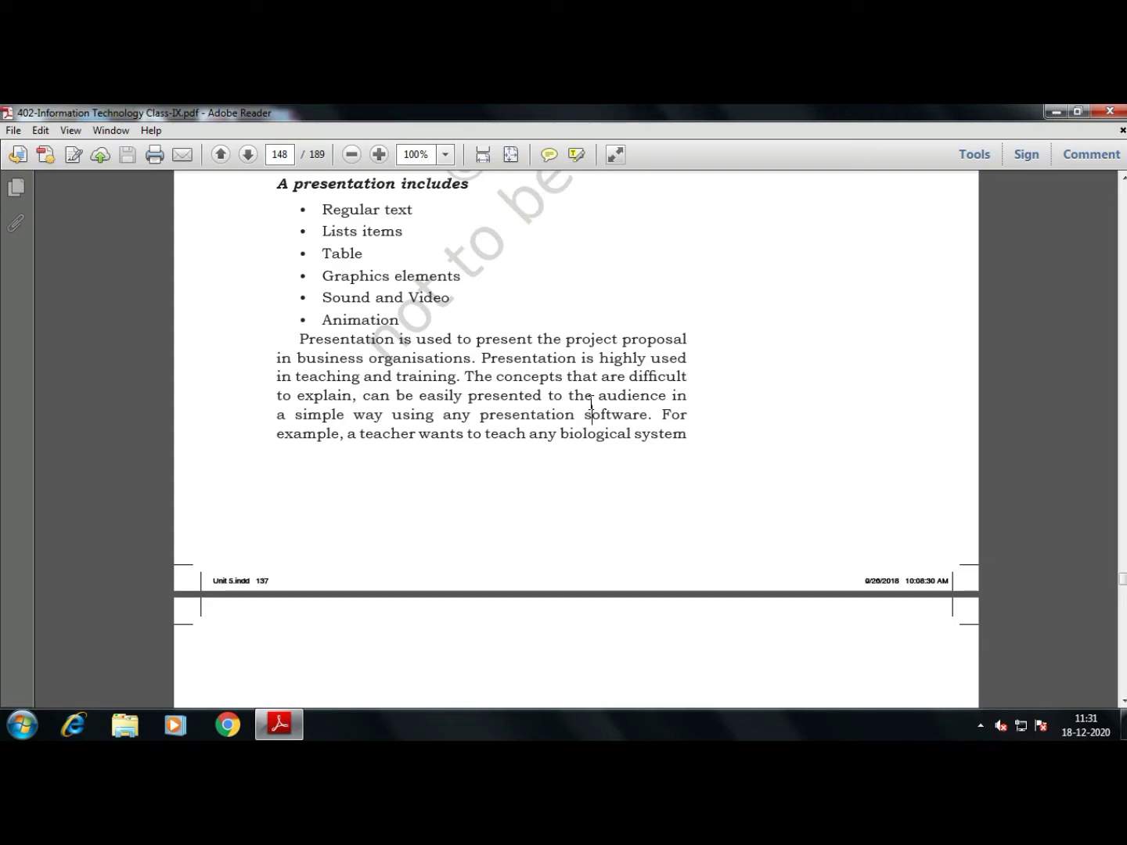
# Scroll past the page break to page 149's paragraph introducing Impress
pyautogui.scroll(-10, 592, 404)
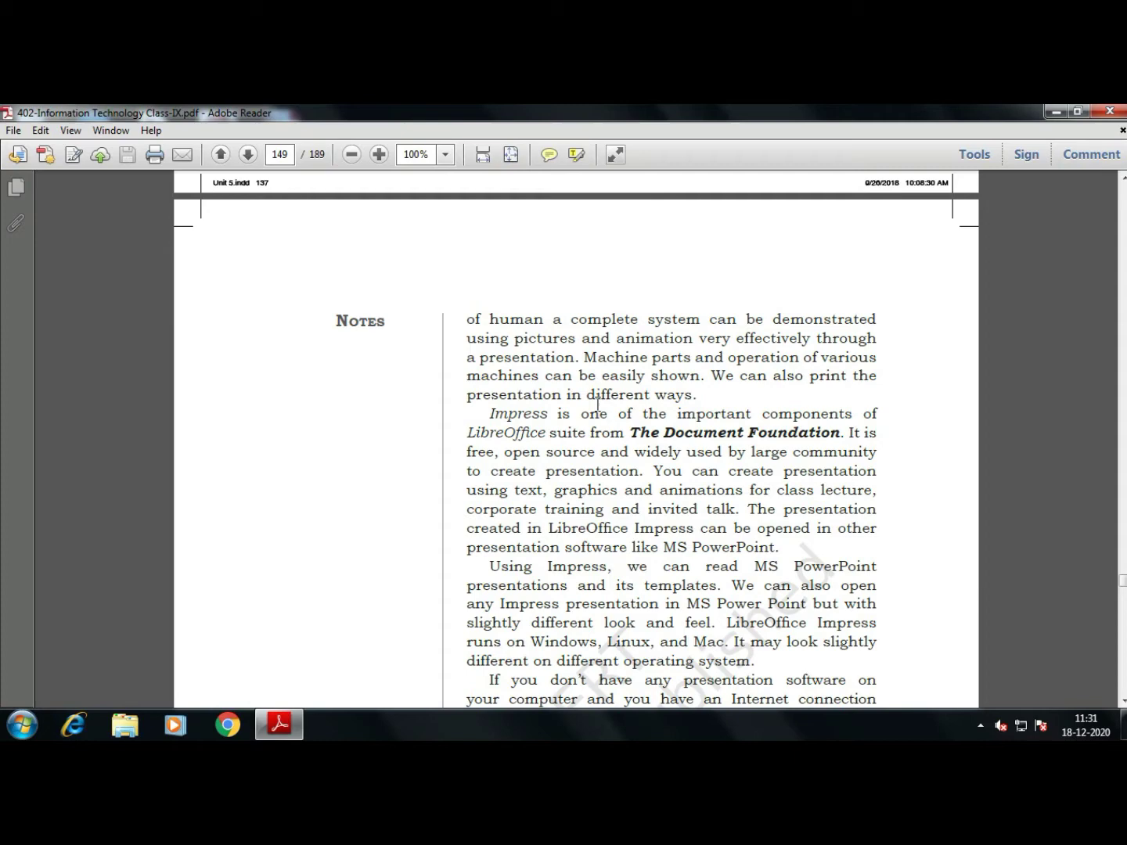
pyautogui.scroll(-3, 597, 403)
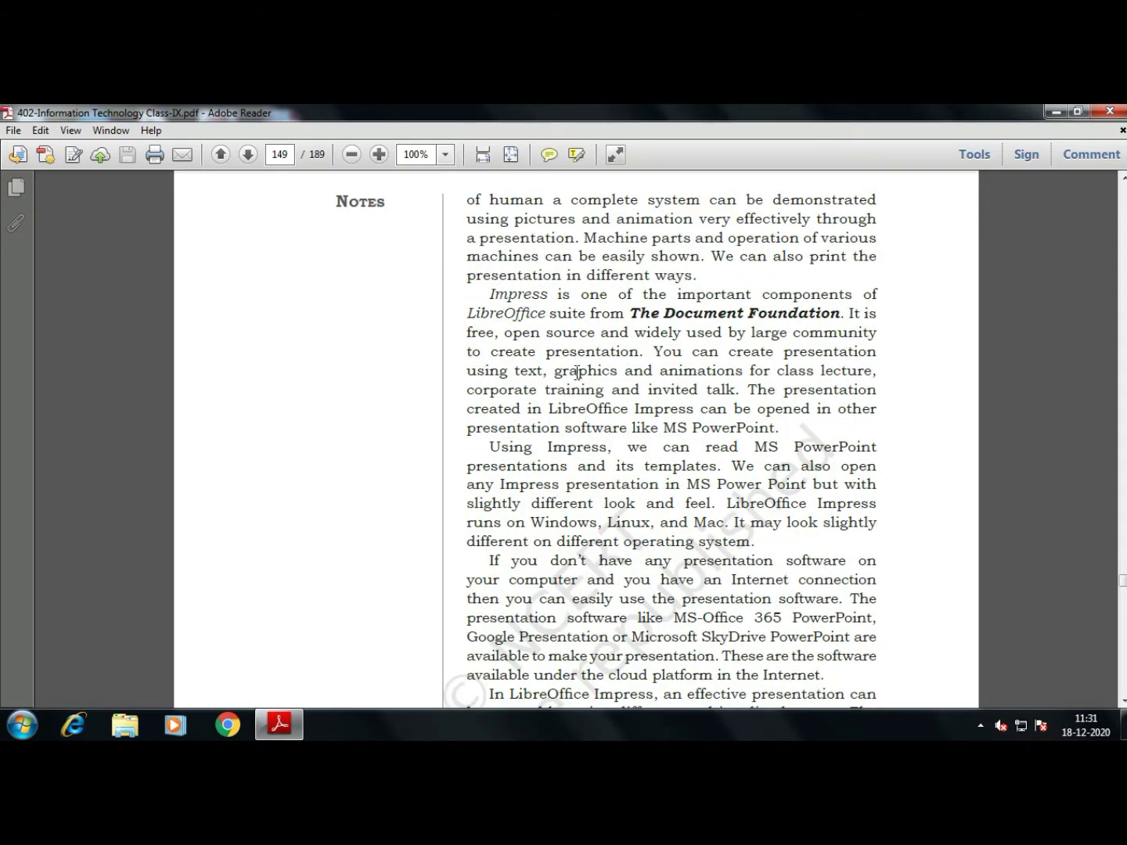
# Highlight the 'Impress is part of LibreOffice from The Document Foundation' sentence yellow, replacing a misplaced highlight
pyautogui.moveTo(479, 296); pyautogui.dragTo(834, 313)
pyautogui.rightClick(821, 314)
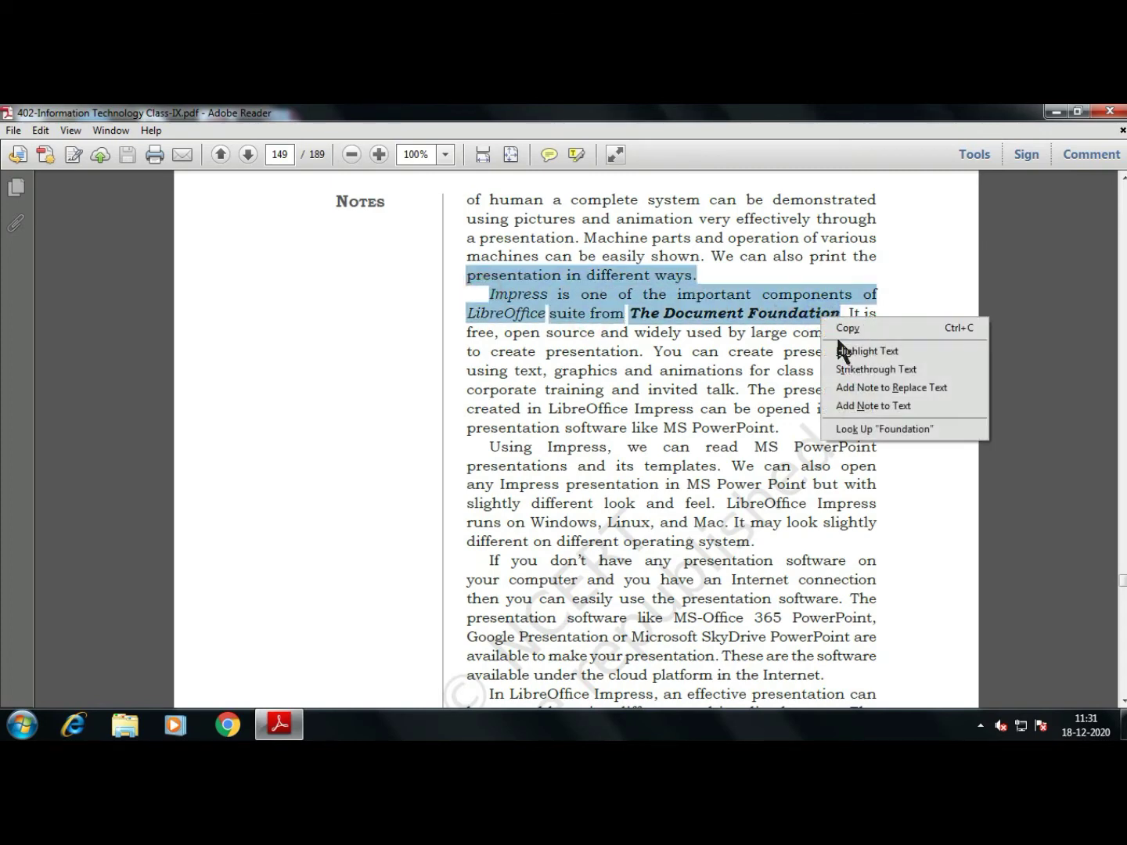
pyautogui.click(864, 350)
pyautogui.click(695, 276)
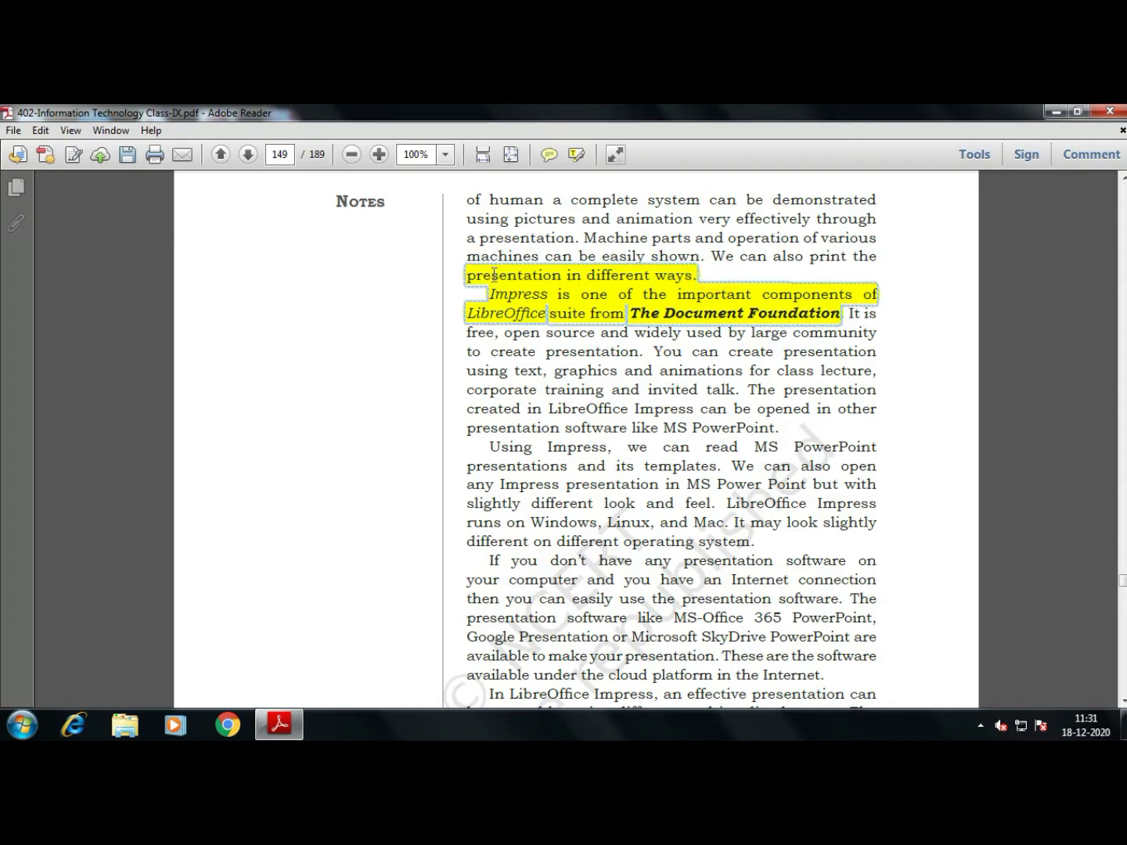
pyautogui.press('Delete')
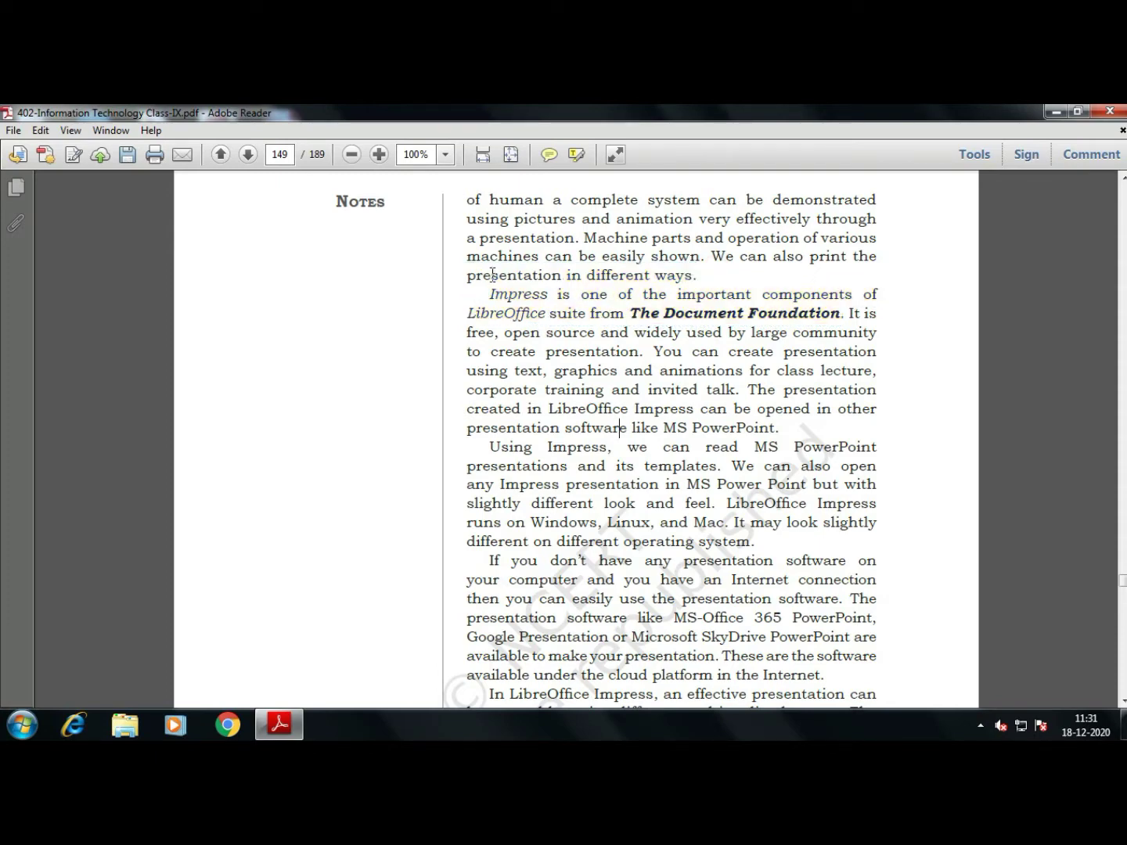
pyautogui.moveTo(488, 295)
pyautogui.mouseDown()
pyautogui.moveTo(755, 296)
pyautogui.moveTo(831, 314)
pyautogui.mouseUp()
pyautogui.rightClick(831, 315)
pyautogui.click(870, 349)
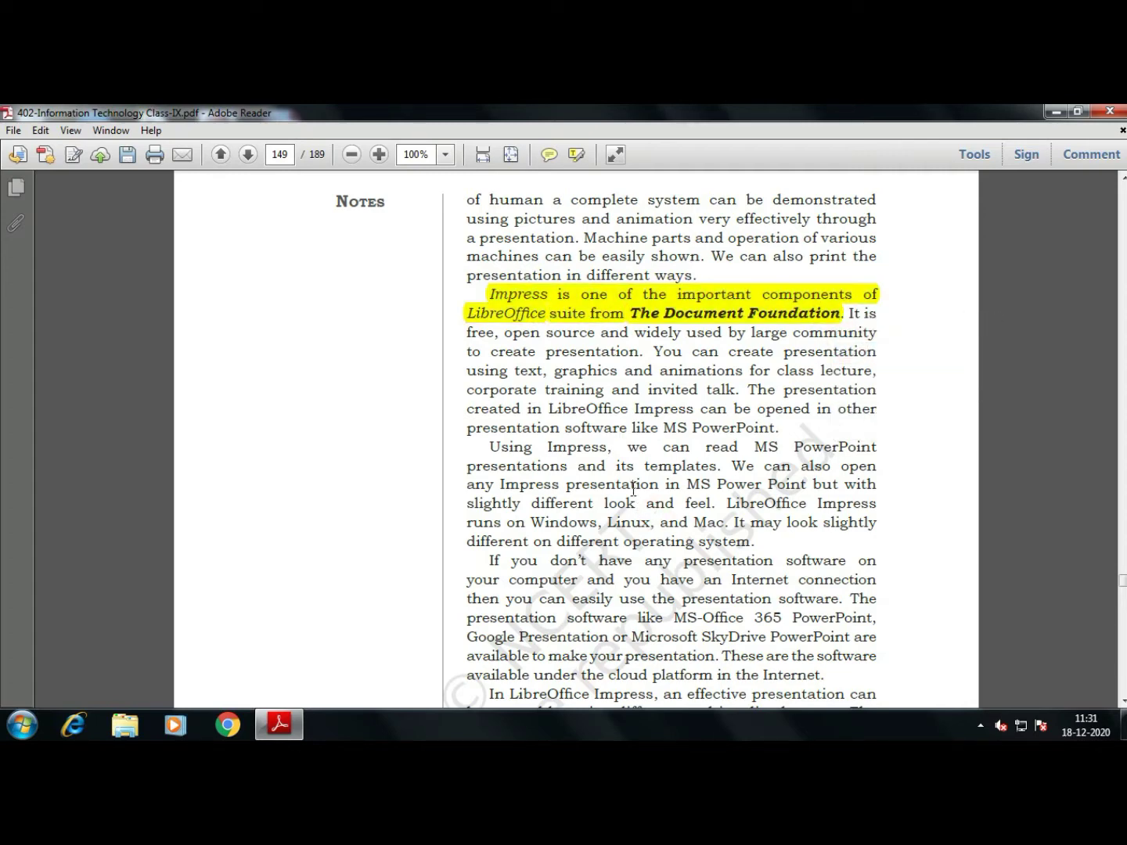
# Read the paragraph on Impress opening PowerPoint presentations and templates
pyautogui.scroll(-4, 634, 489)
pyautogui.click(648, 287)
pyautogui.click(667, 312)
pyautogui.click(691, 305)
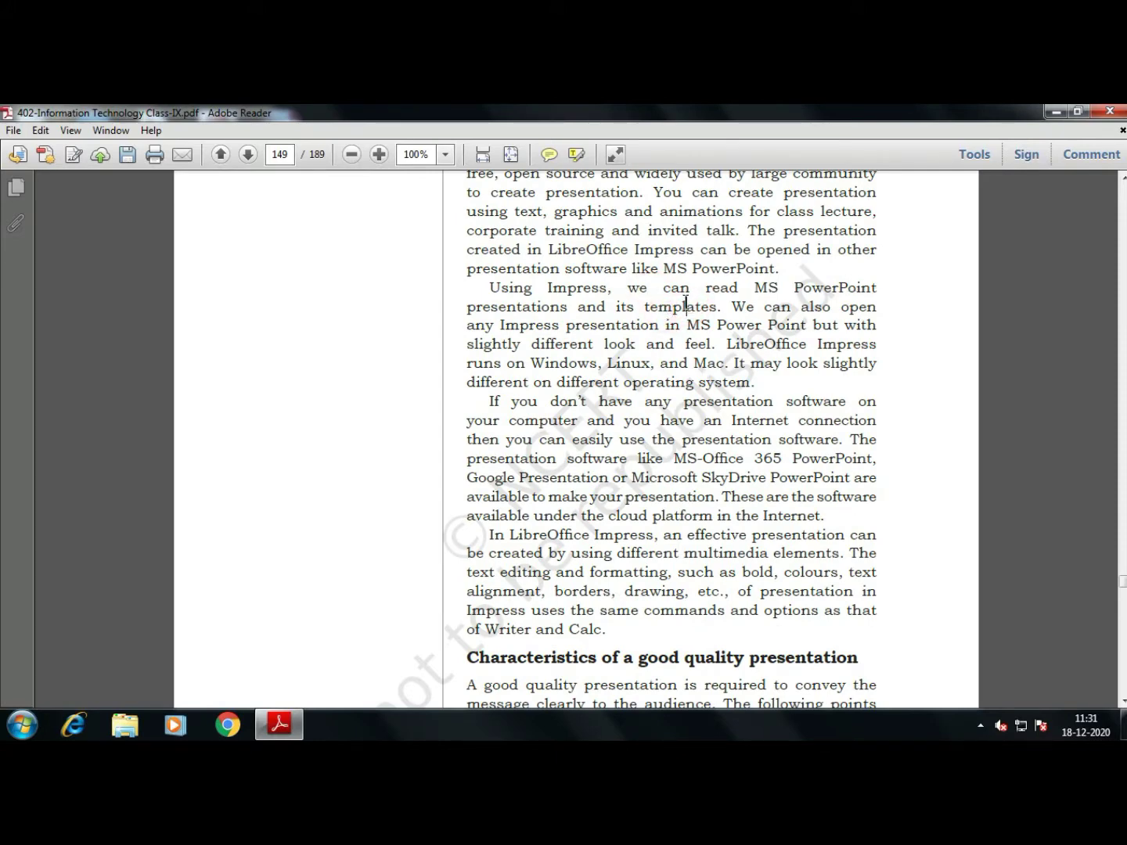
pyautogui.click(585, 291)
pyautogui.moveTo(787, 290); pyautogui.dragTo(791, 308)
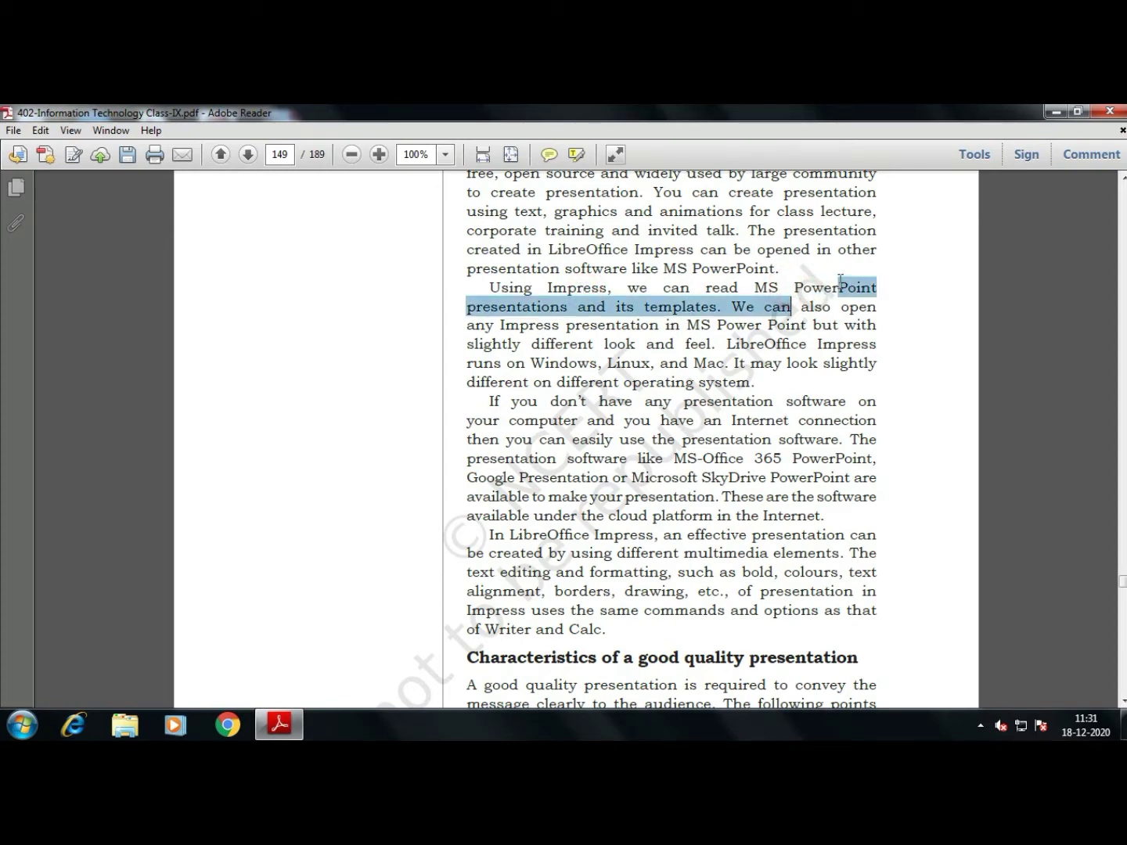
pyautogui.click(821, 287)
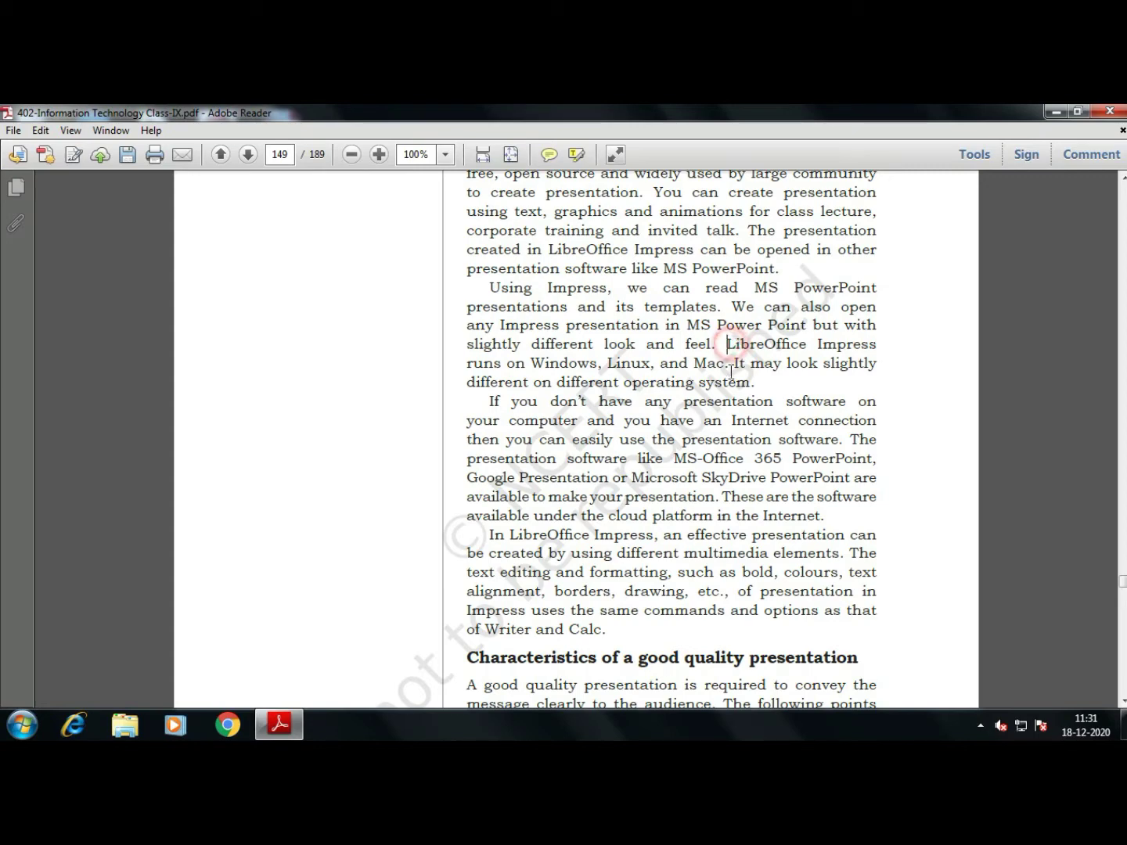
# Highlight 'LibreOffice Impress runs on Windows, Linux, and Mac.' in yellow
pyautogui.moveTo(728, 346); pyautogui.dragTo(729, 362)
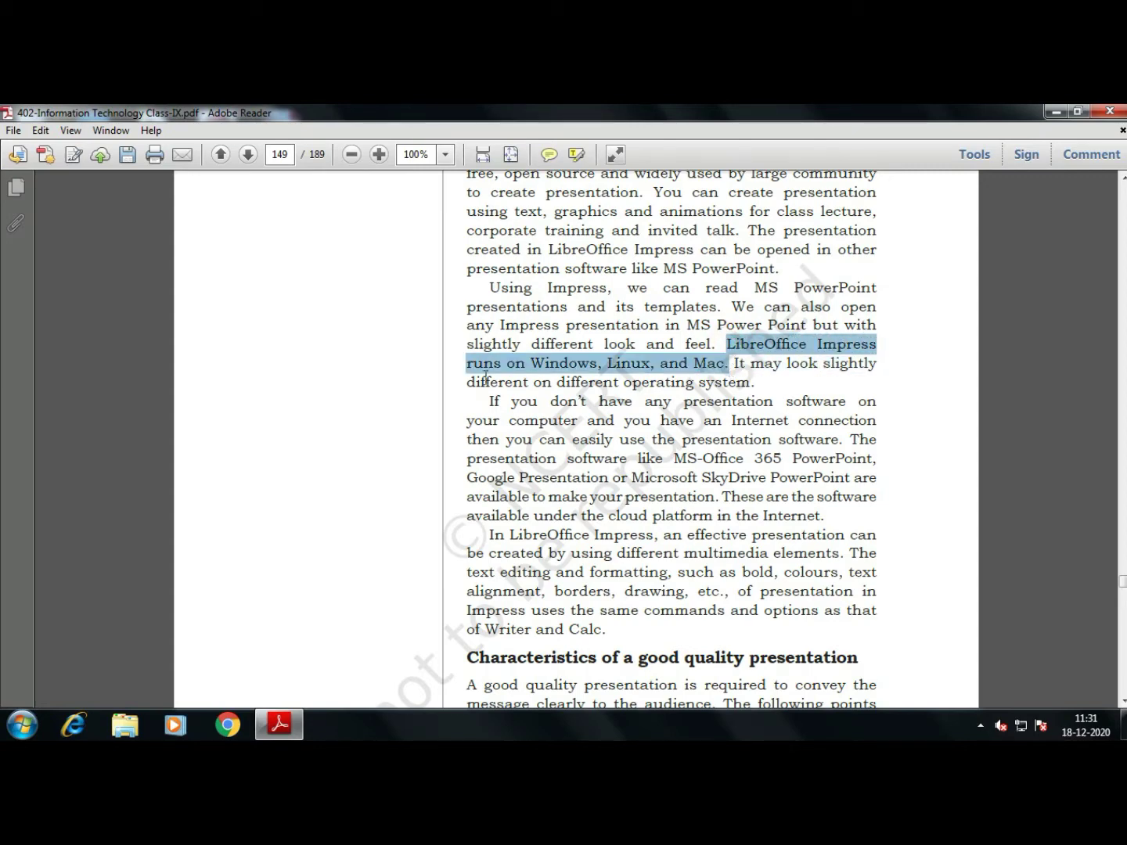
pyautogui.rightClick(748, 355)
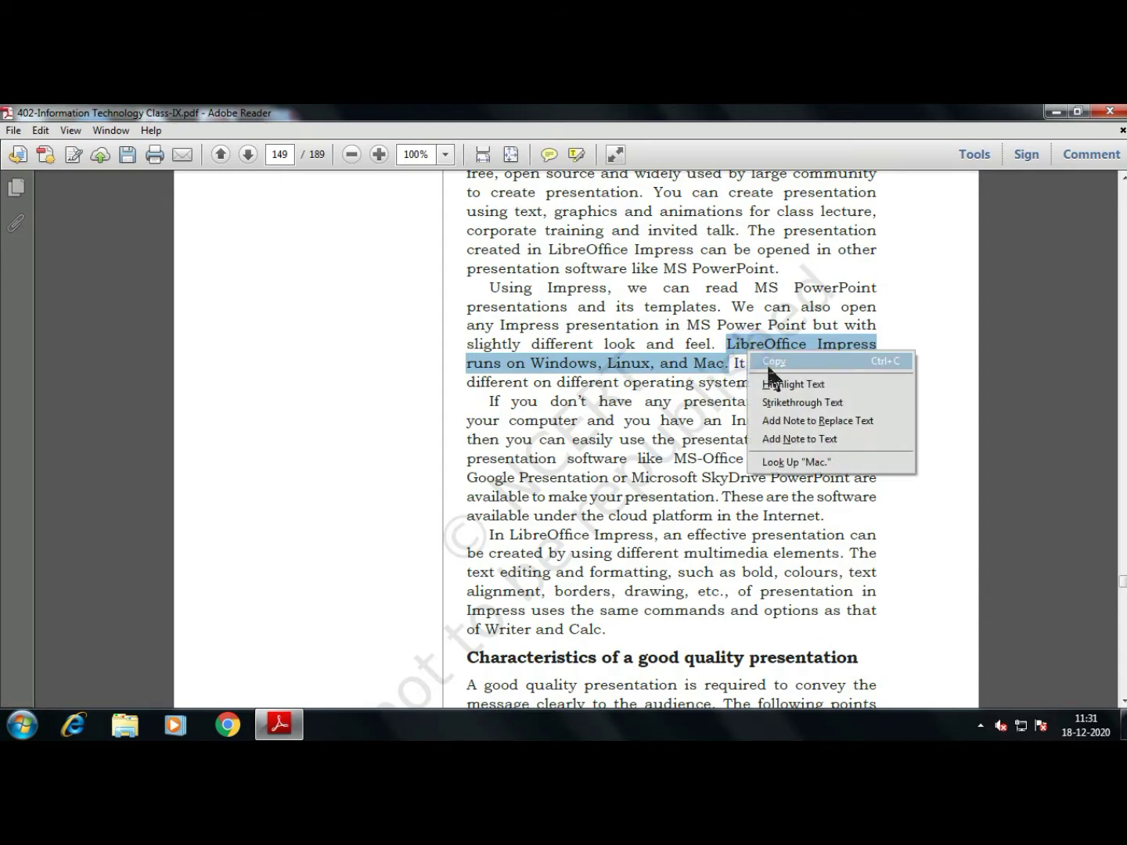
pyautogui.click(784, 382)
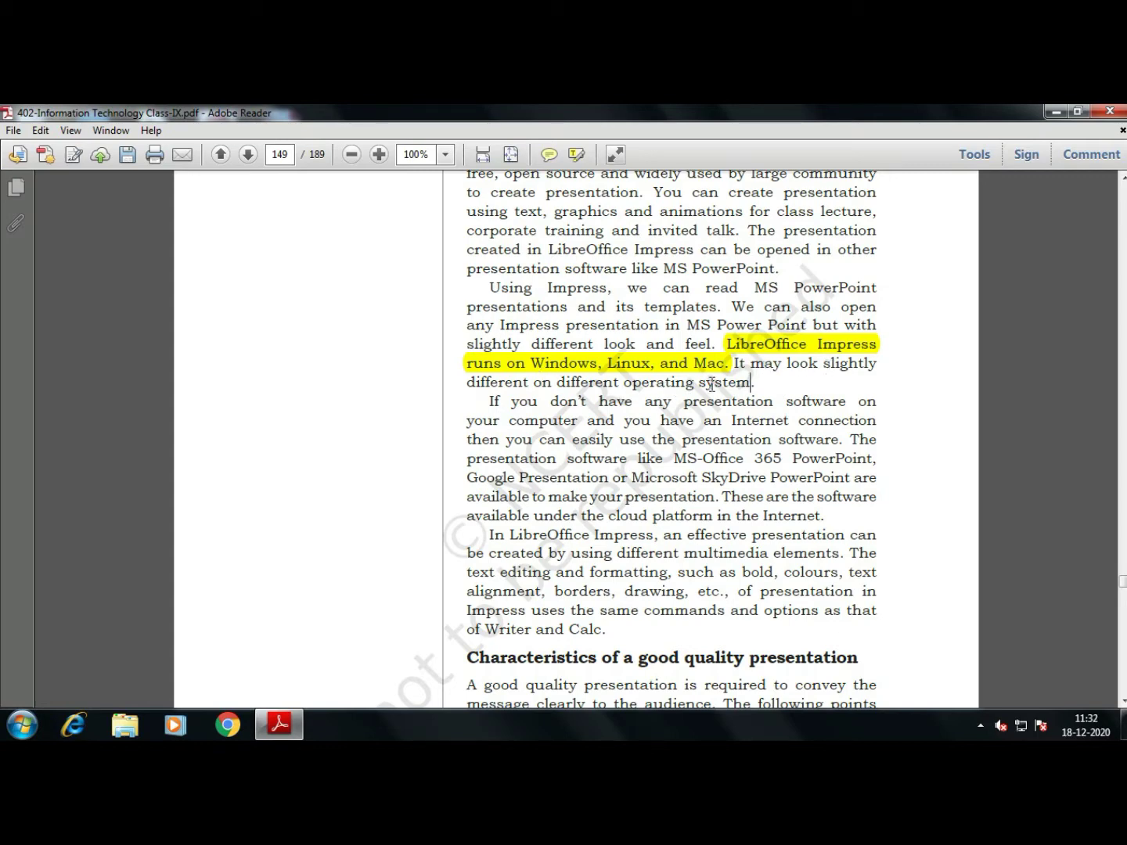
# Read the quality guidelines, including 5 to 8 lines per slide, through to page 150's Font-size tip
pyautogui.scroll(-3, 672, 450)
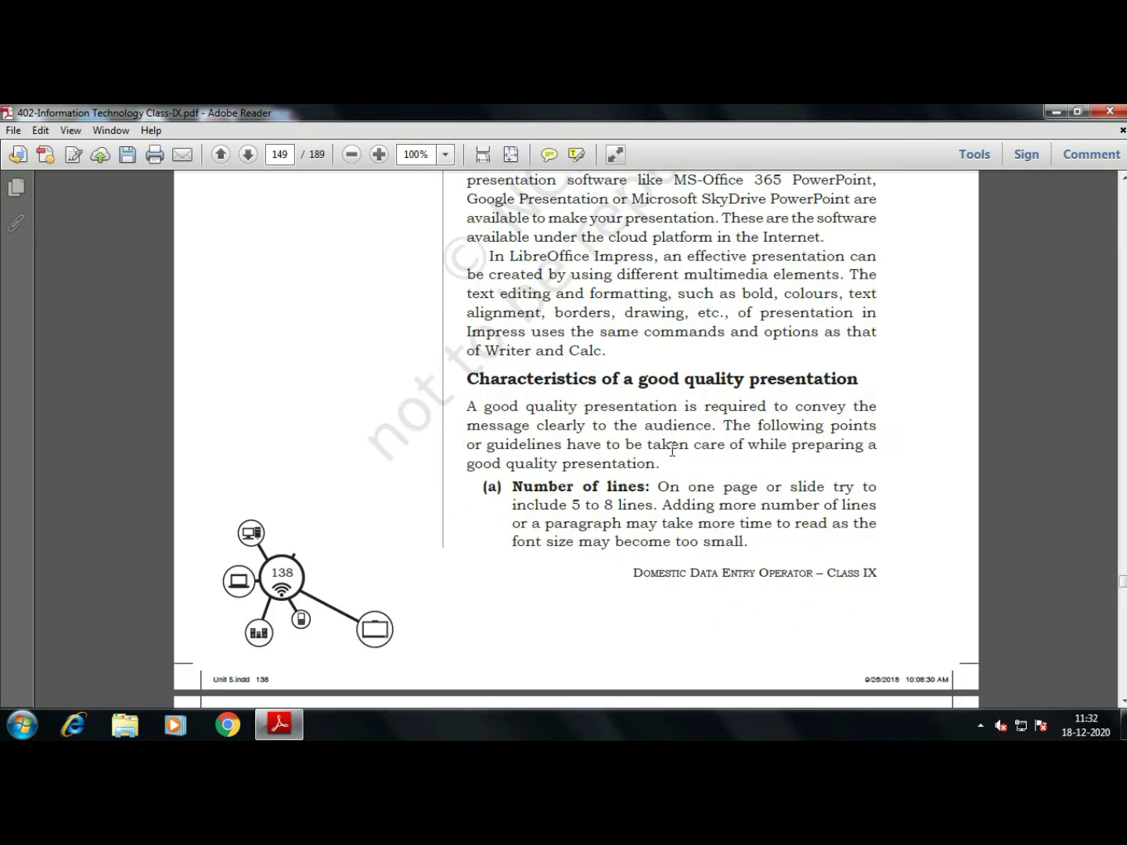
pyautogui.scroll(-1, 670, 449)
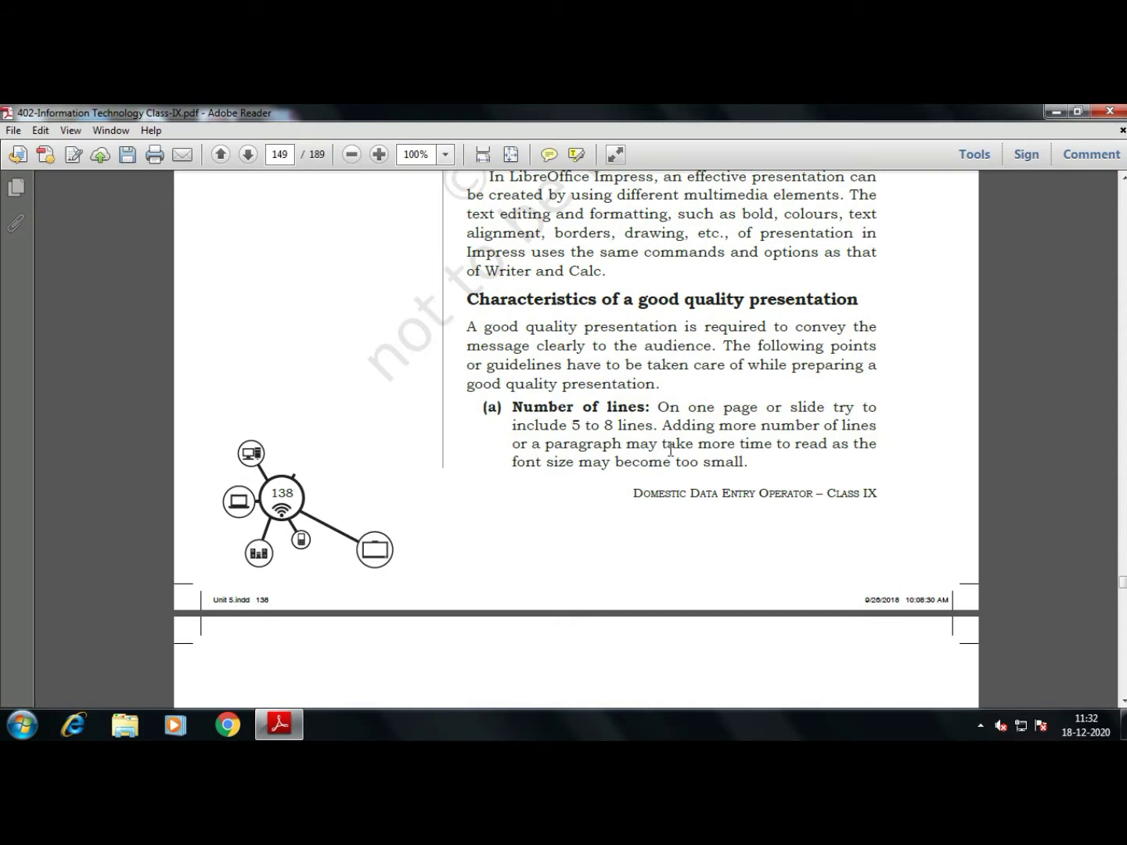
pyautogui.scroll(-1, 671, 450)
pyautogui.click(636, 365)
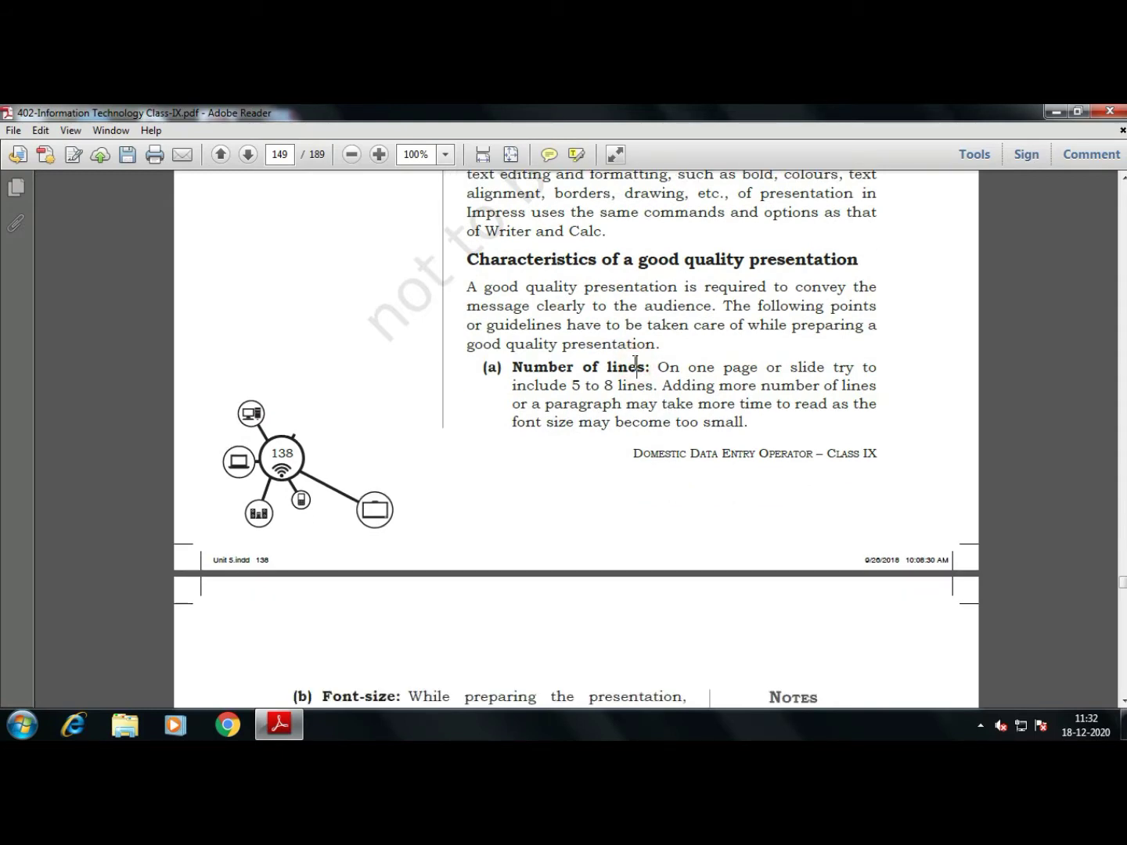
pyautogui.click(855, 369)
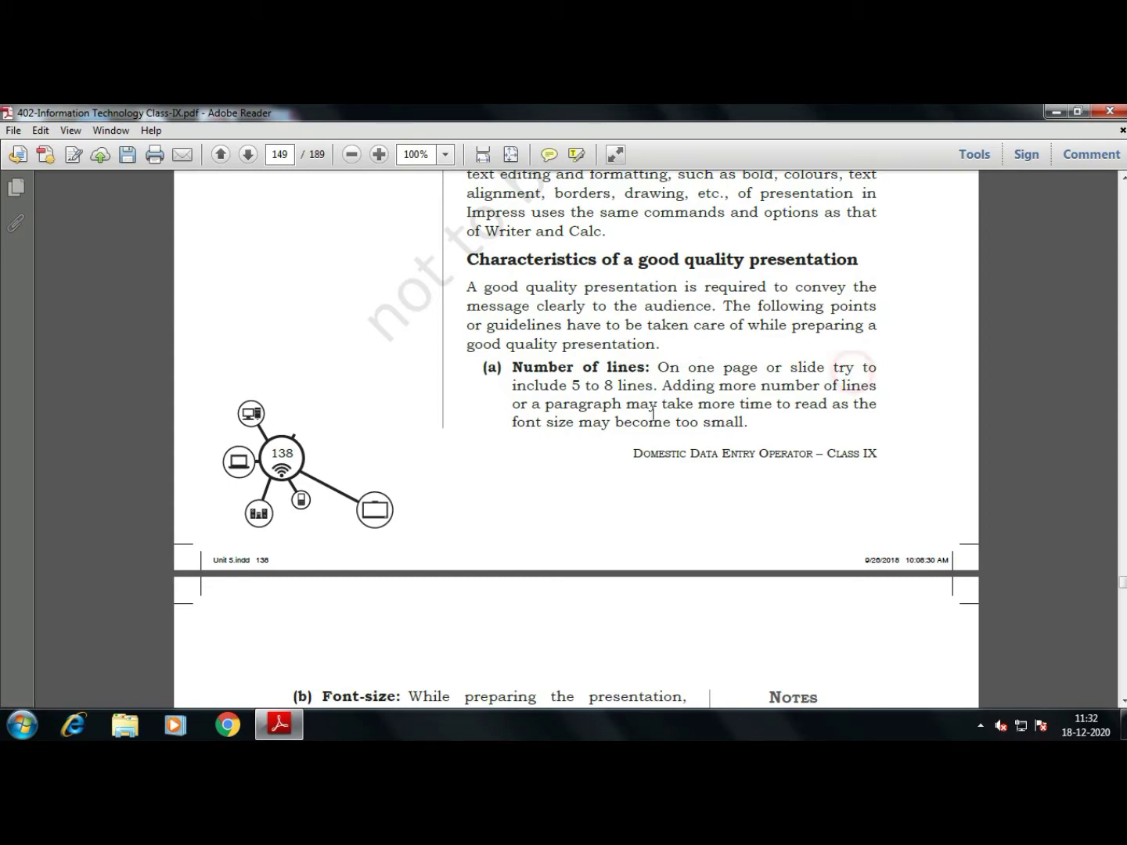
pyautogui.click(607, 384)
pyautogui.scroll(-5, 622, 382)
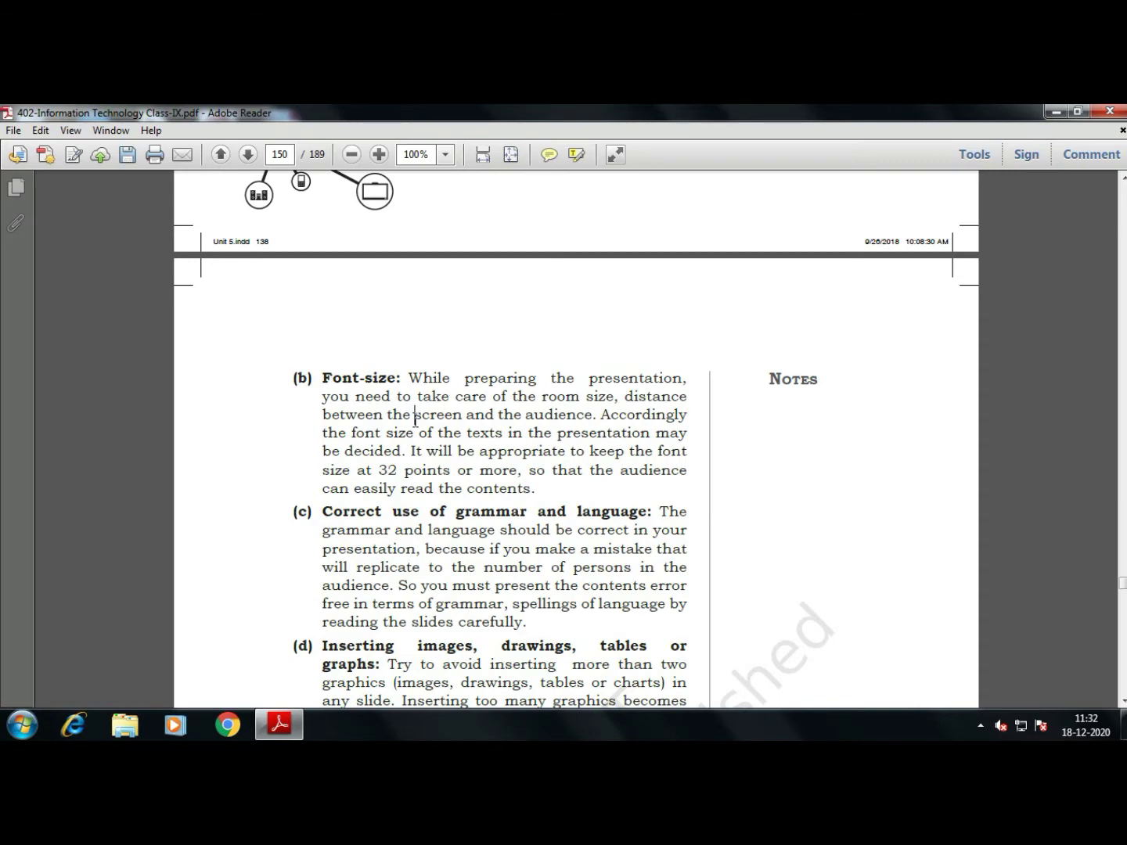
# Scroll page 150 to guideline (e) Use of colours, past the end of the Font-size item
pyautogui.scroll(-3, 415, 415)
pyautogui.click(538, 373)
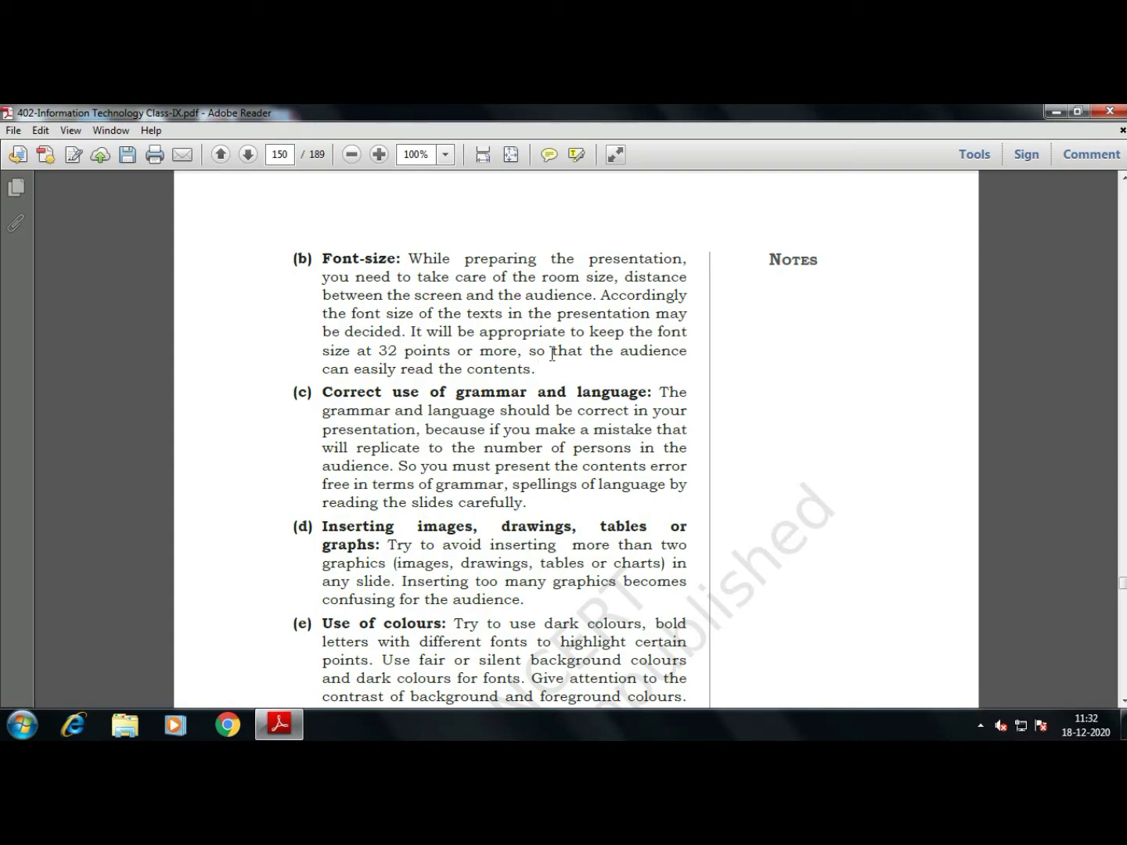
pyautogui.scroll(-8, 552, 354)
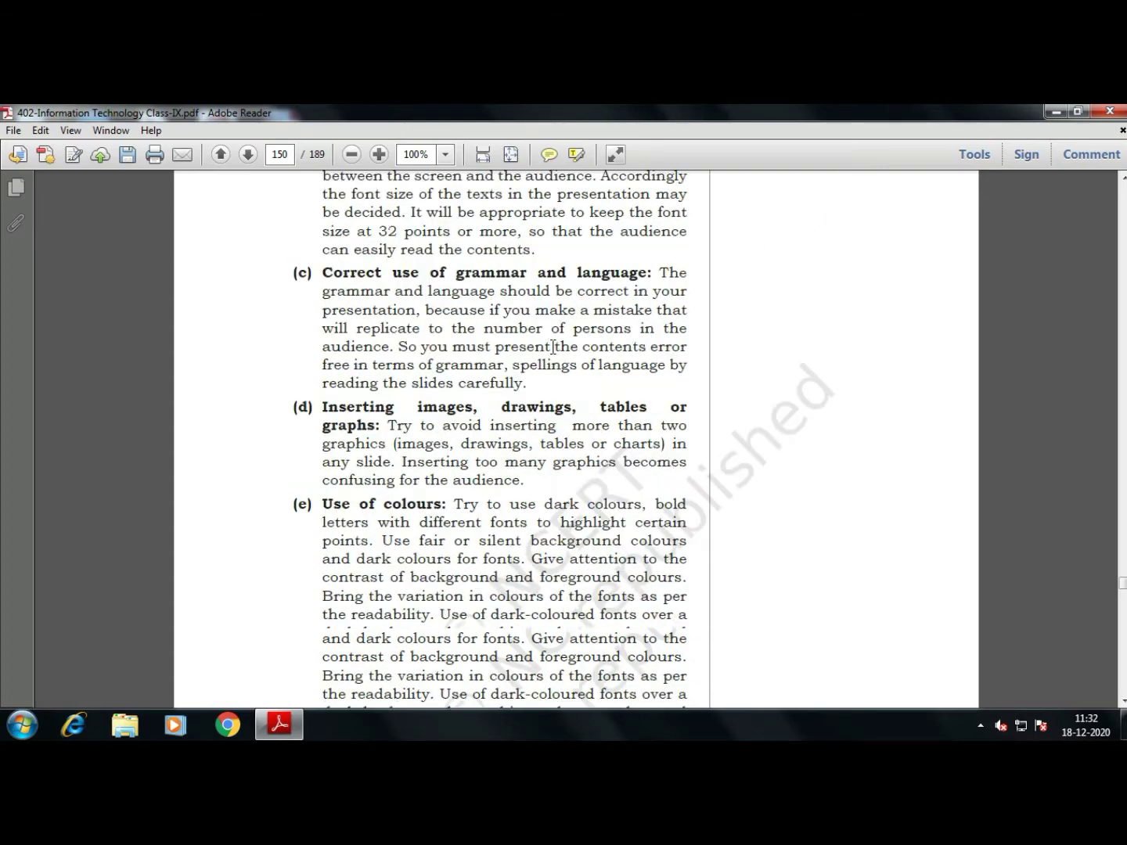
pyautogui.scroll(6, 553, 348)
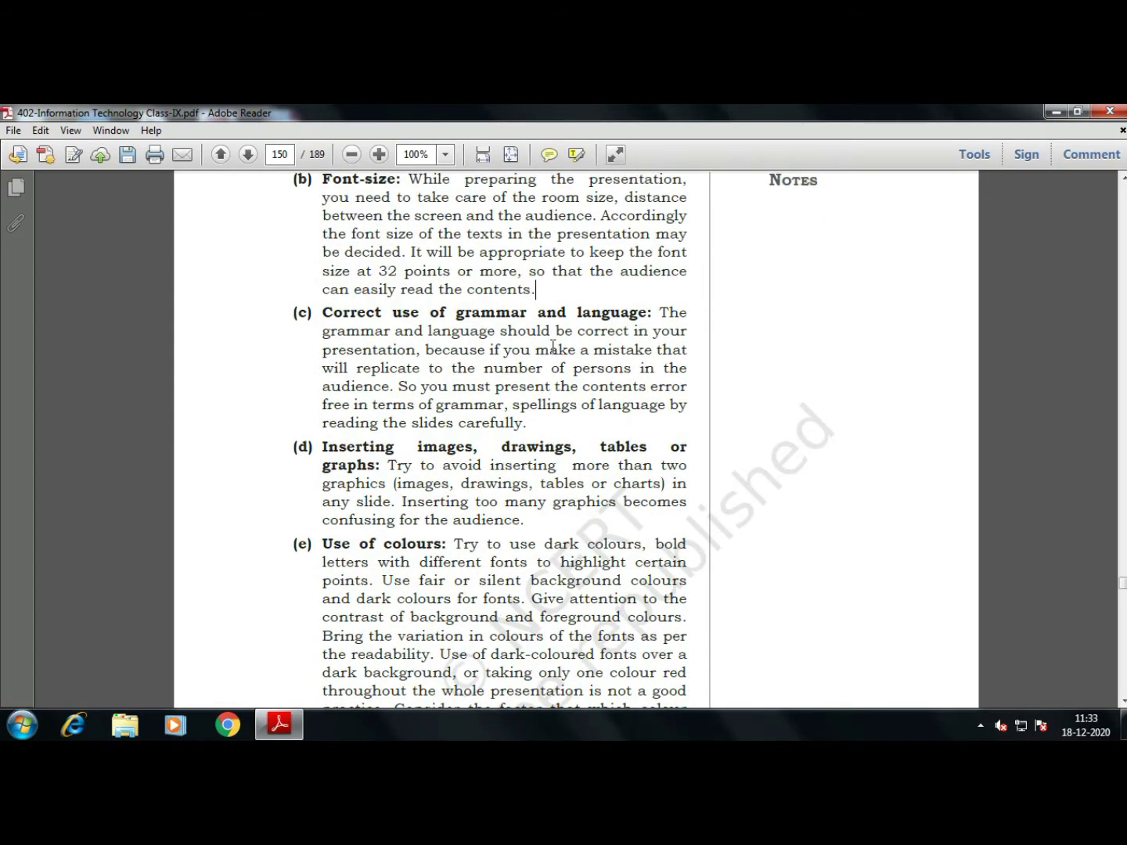
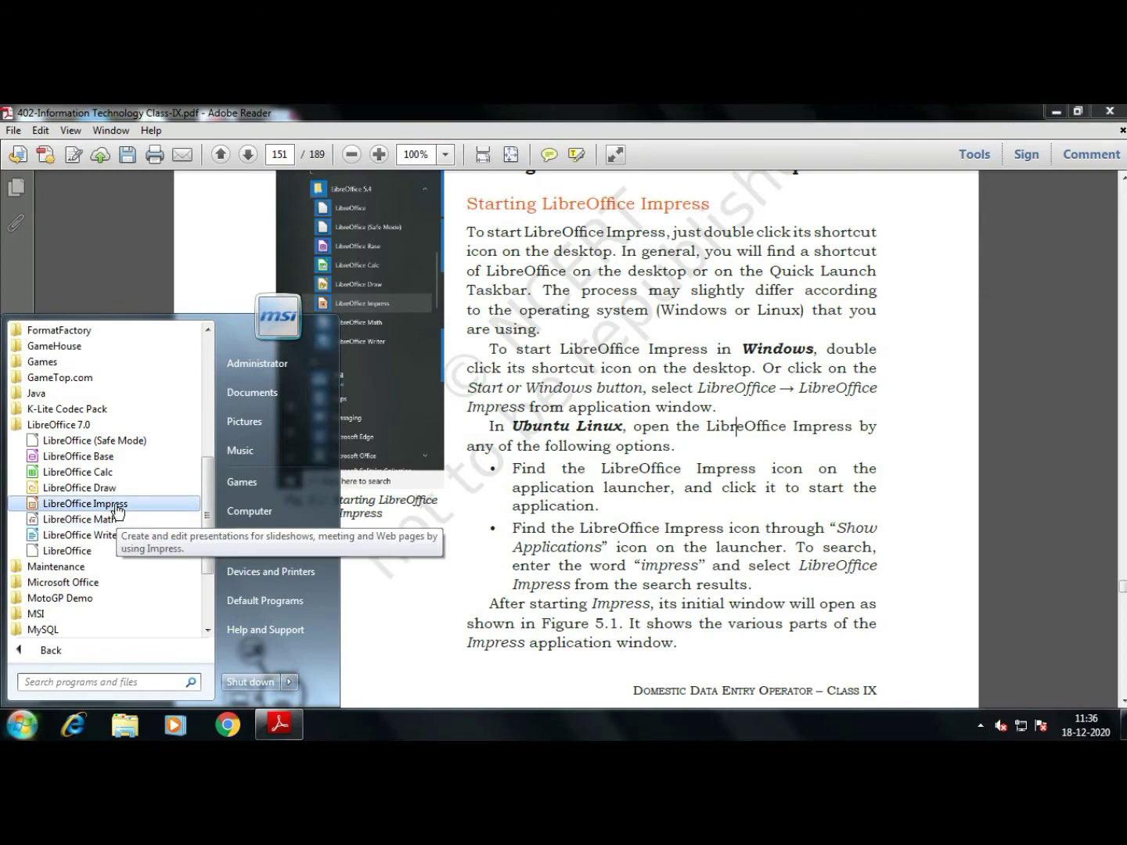
# Launch LibreOffice Impress from the Start menu's LibreOffice 7.0 folder
pyautogui.click(118, 503)
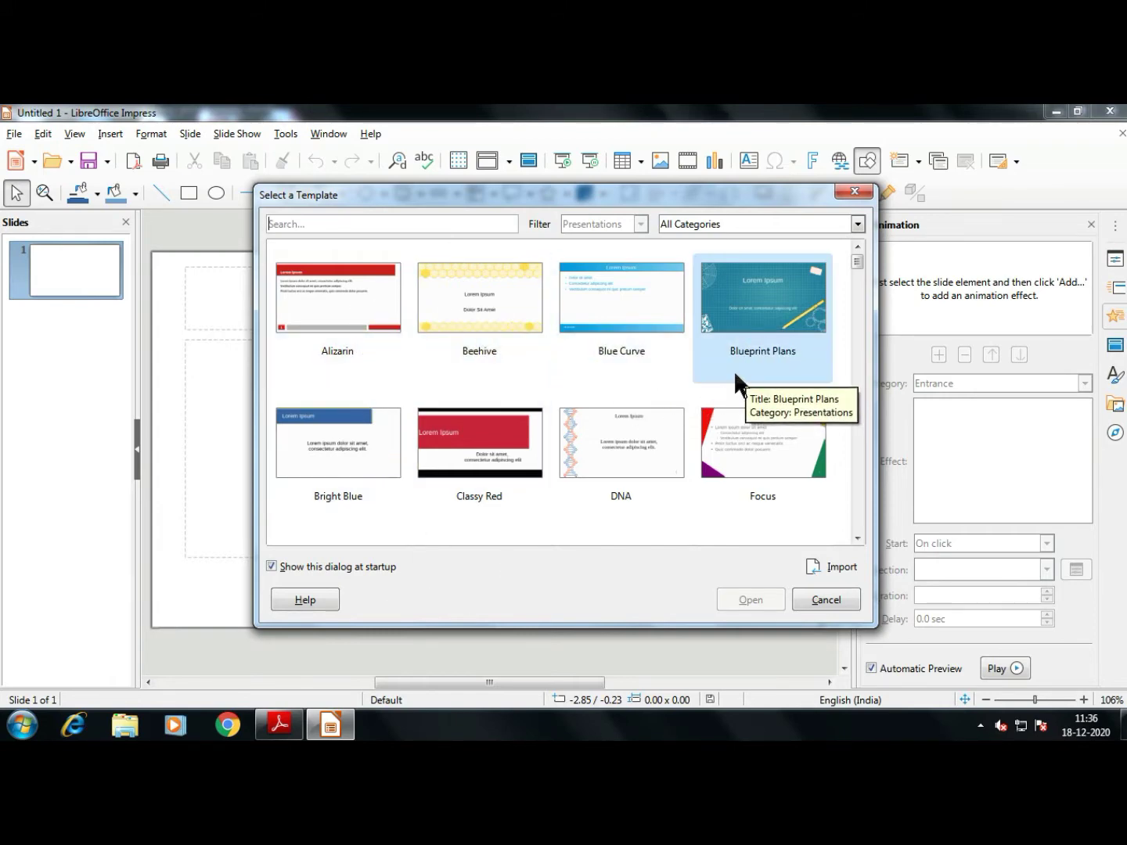
# Browse the templates past Sunset and open a new presentation on Beehive
pyautogui.scroll(-5, 734, 370)
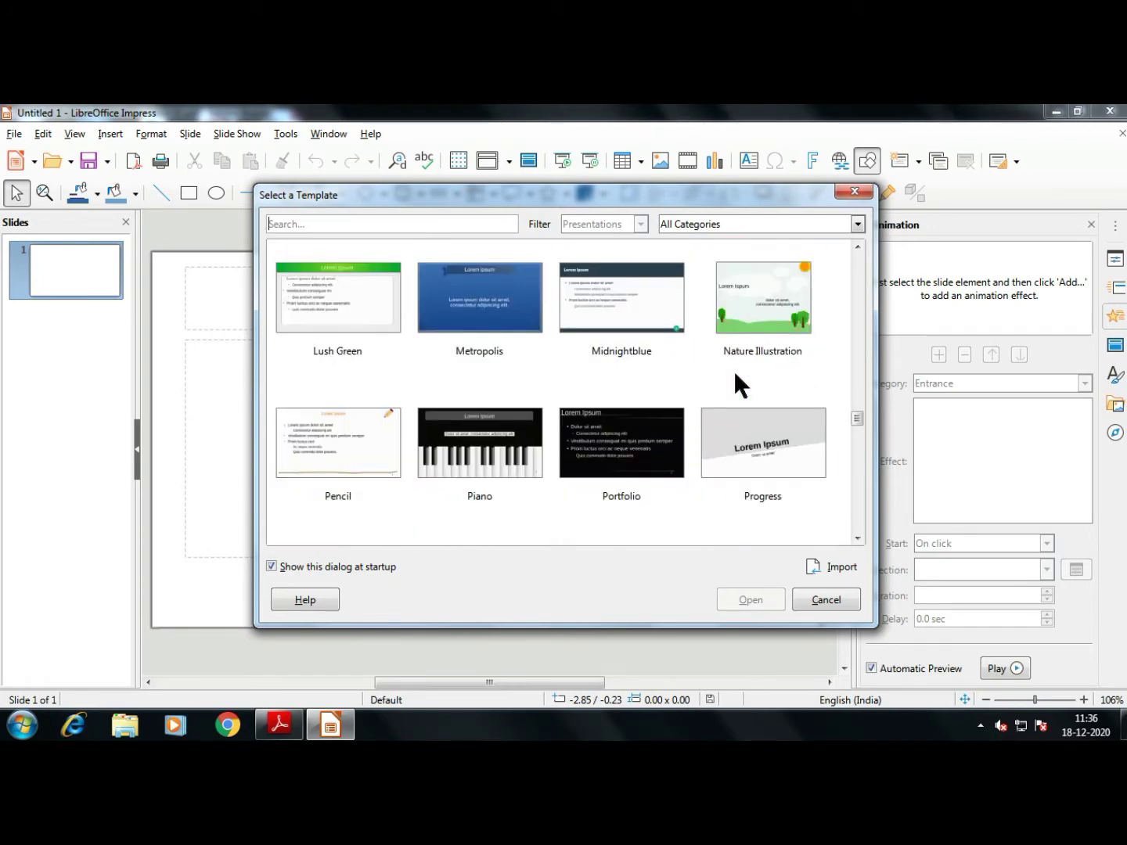
pyautogui.scroll(-2, 736, 375)
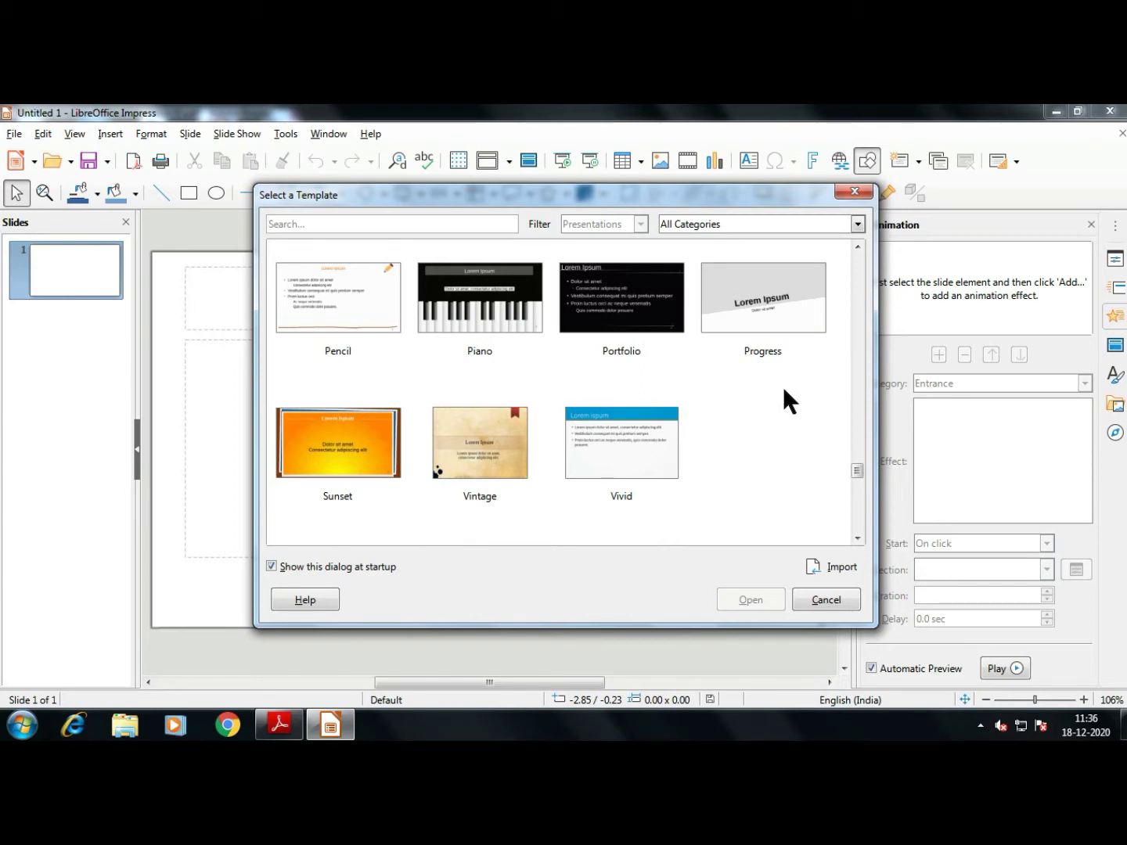
pyautogui.scroll(8, 783, 385)
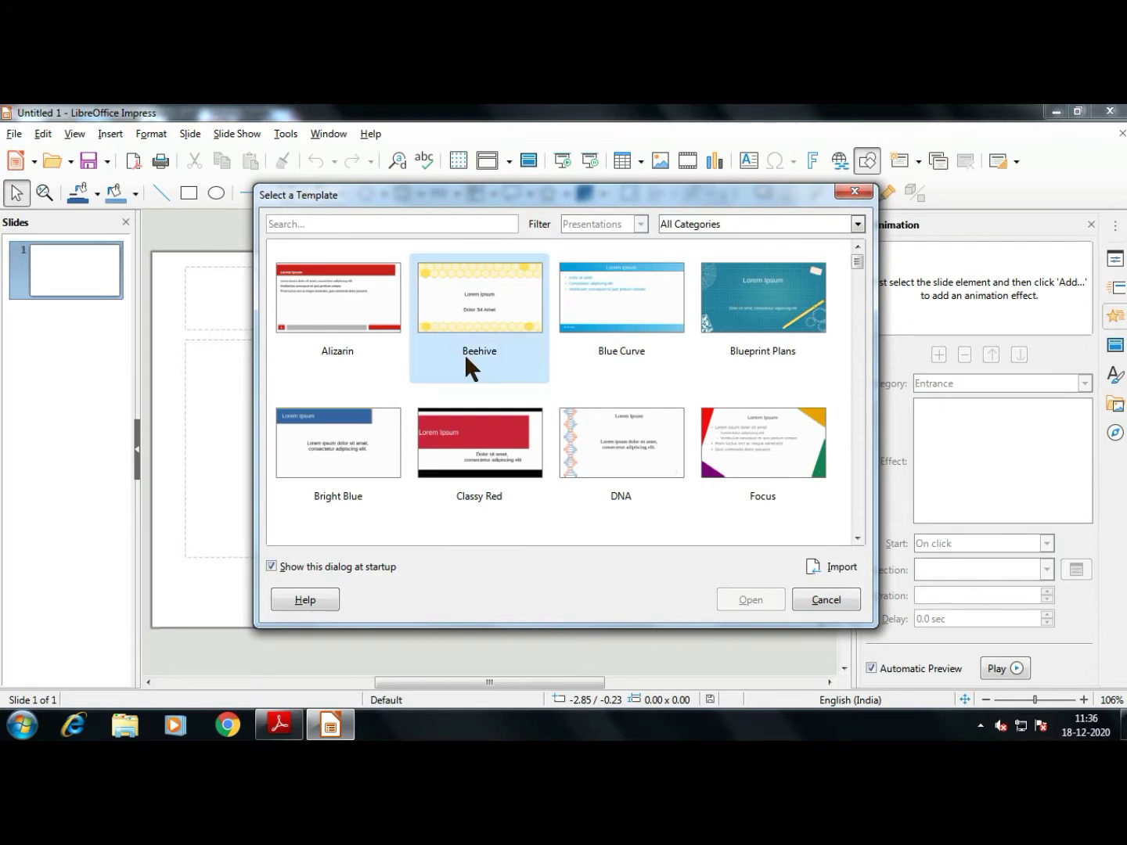
pyautogui.scroll(-8, 559, 383)
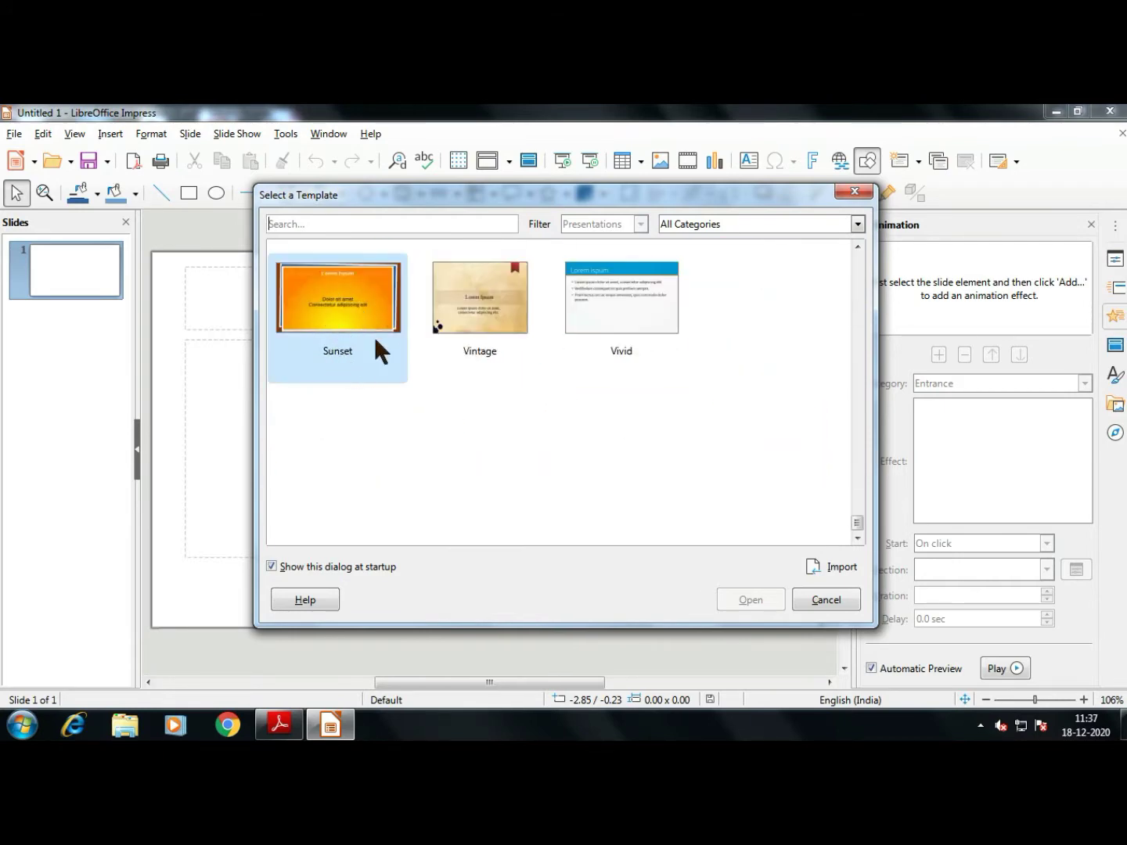
pyautogui.click(343, 327)
pyautogui.scroll(1, 554, 496)
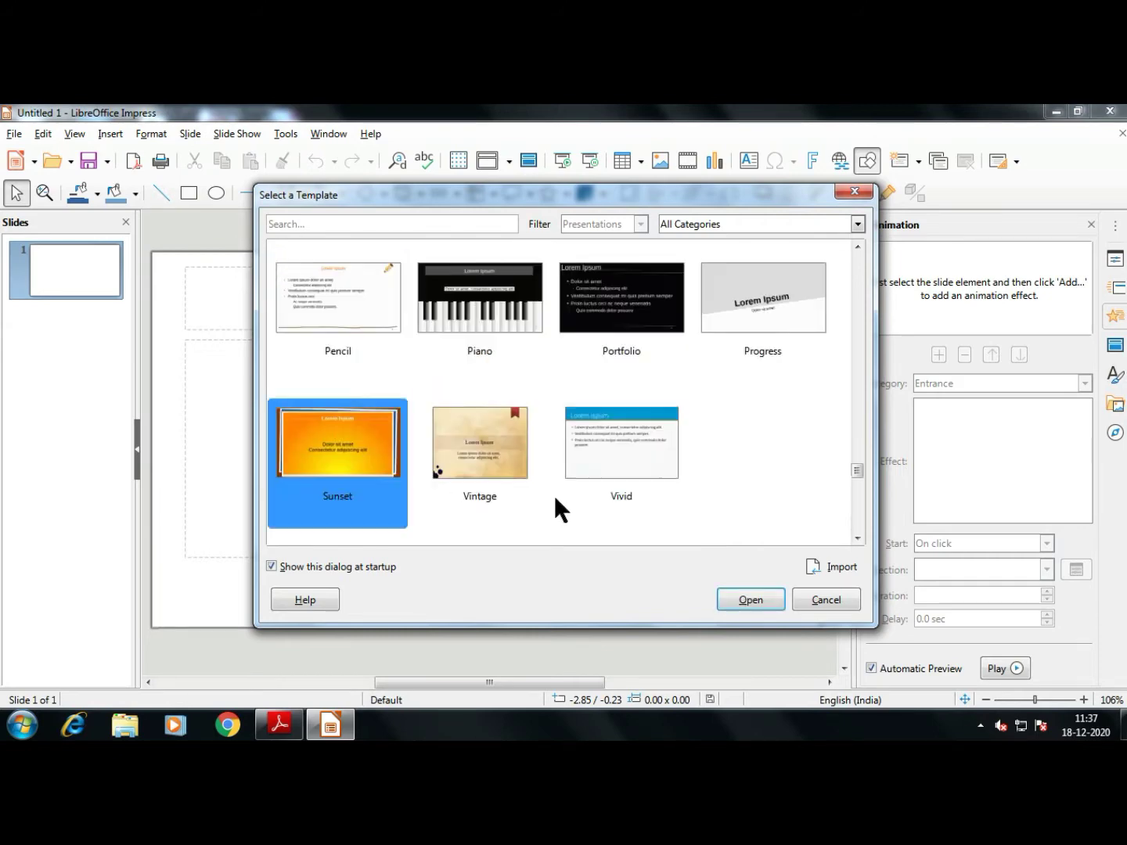
pyautogui.scroll(2, 555, 502)
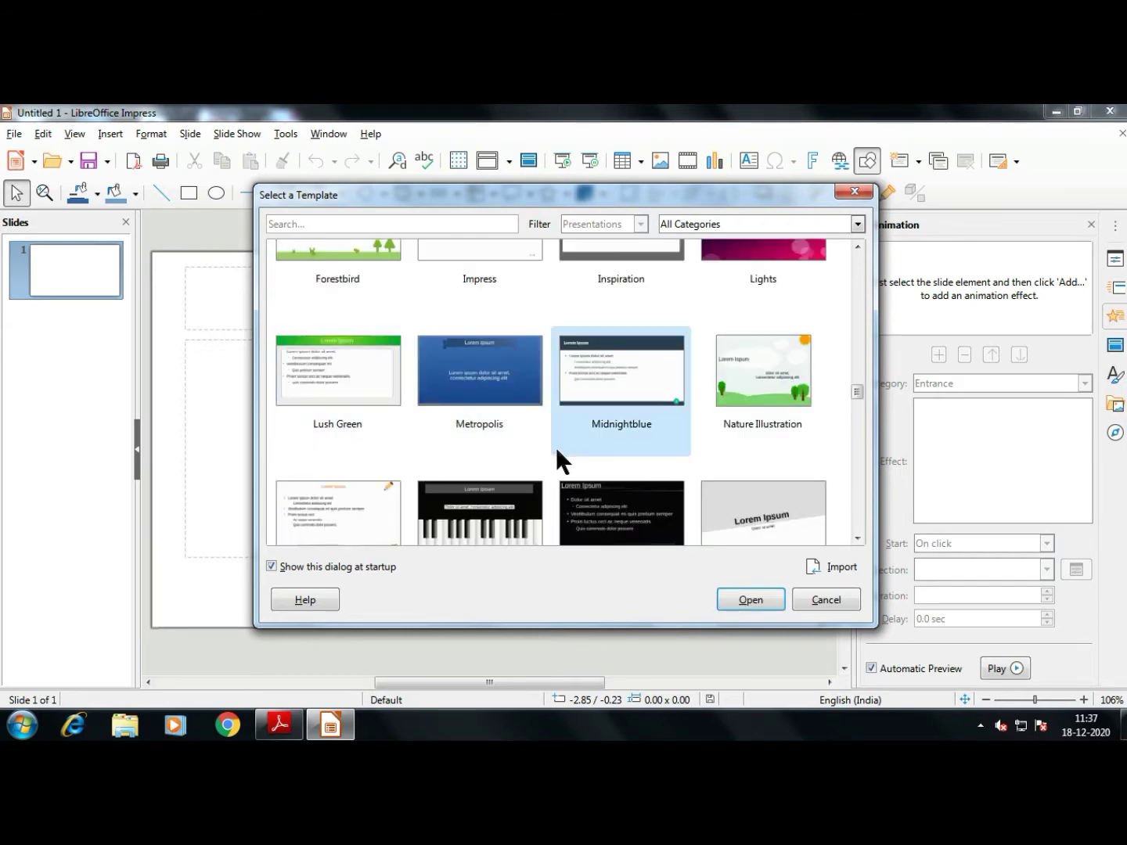
pyautogui.scroll(3, 549, 457)
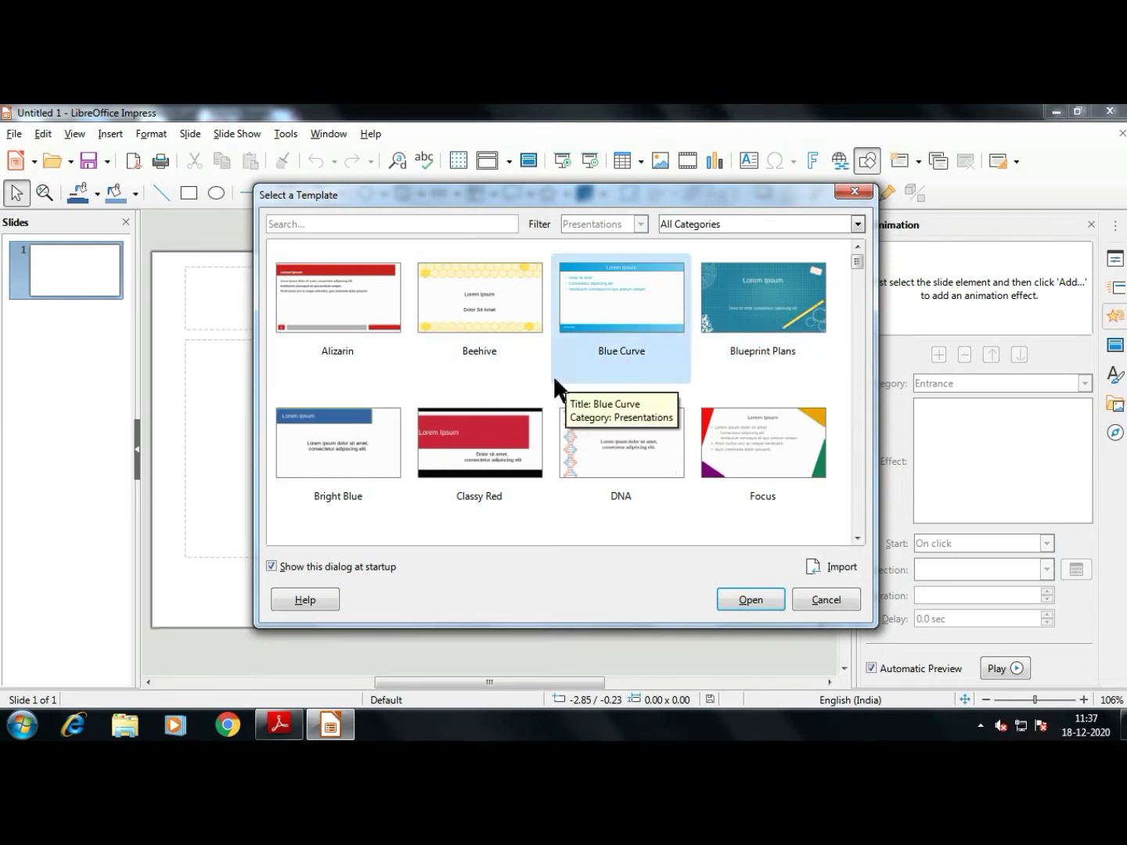
pyautogui.click(472, 298)
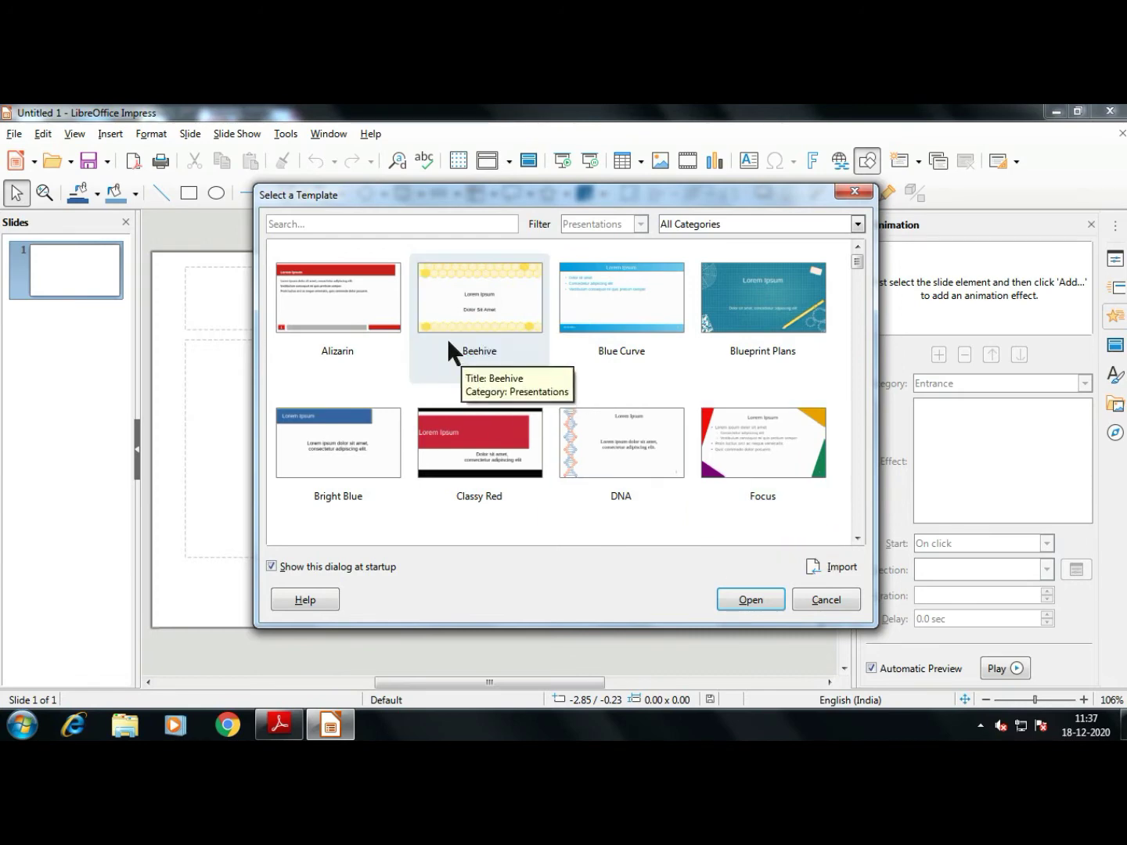
pyautogui.click(504, 306)
pyautogui.click(749, 600)
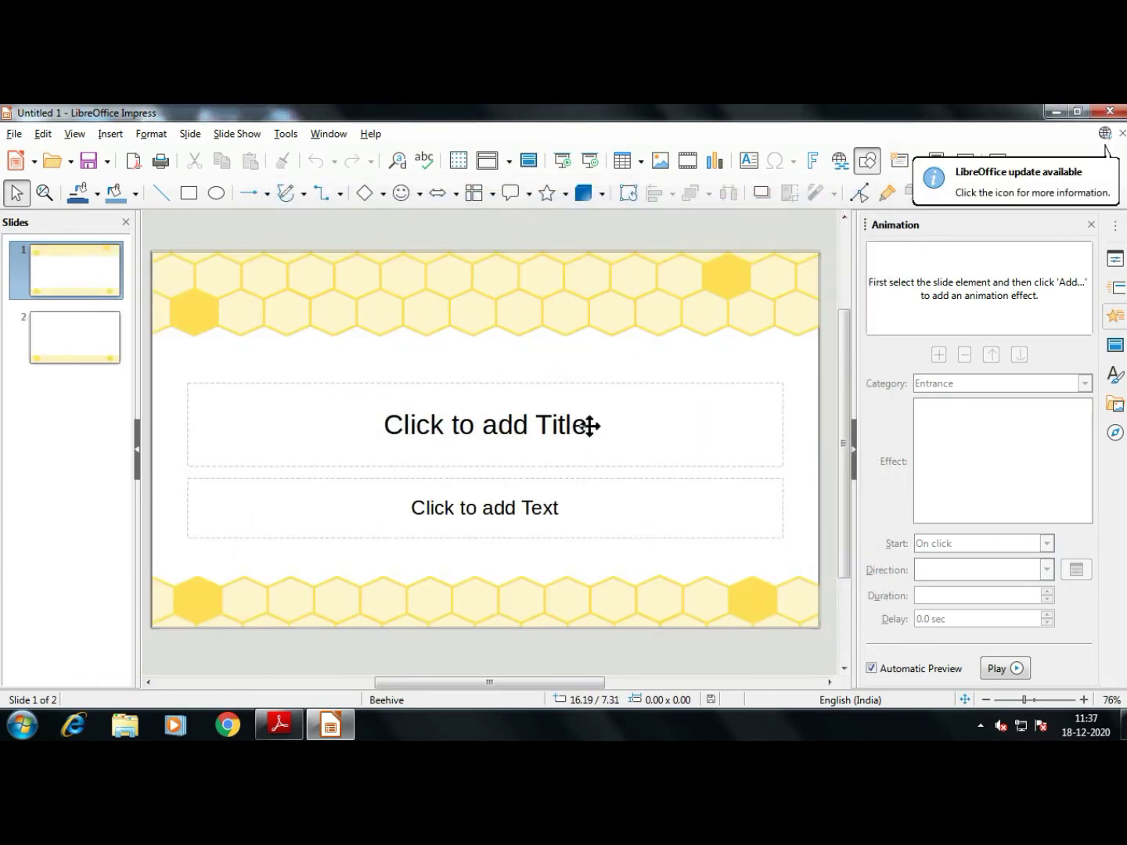
pyautogui.click(370, 340)
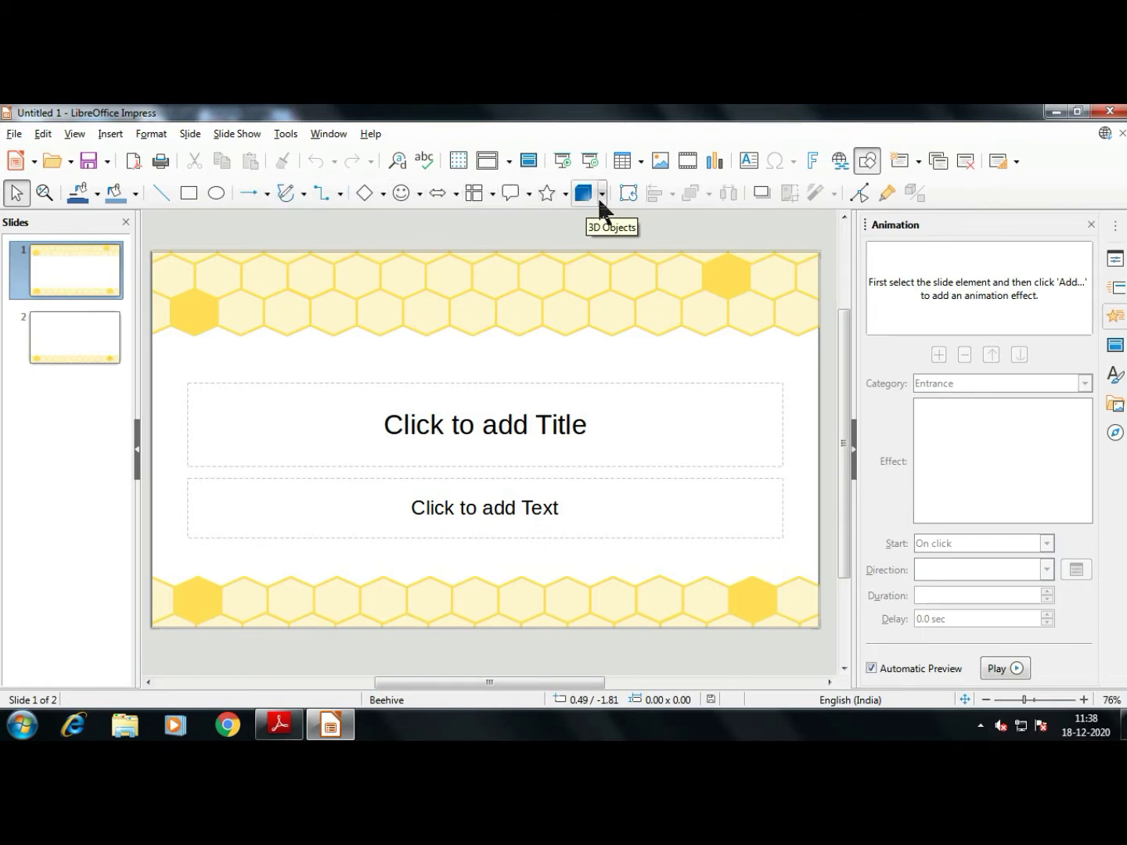
pyautogui.click(331, 728)
# Read textbook pages 152–153 on the Impress window, then return to the presentation
pyautogui.scroll(-10, 673, 484)
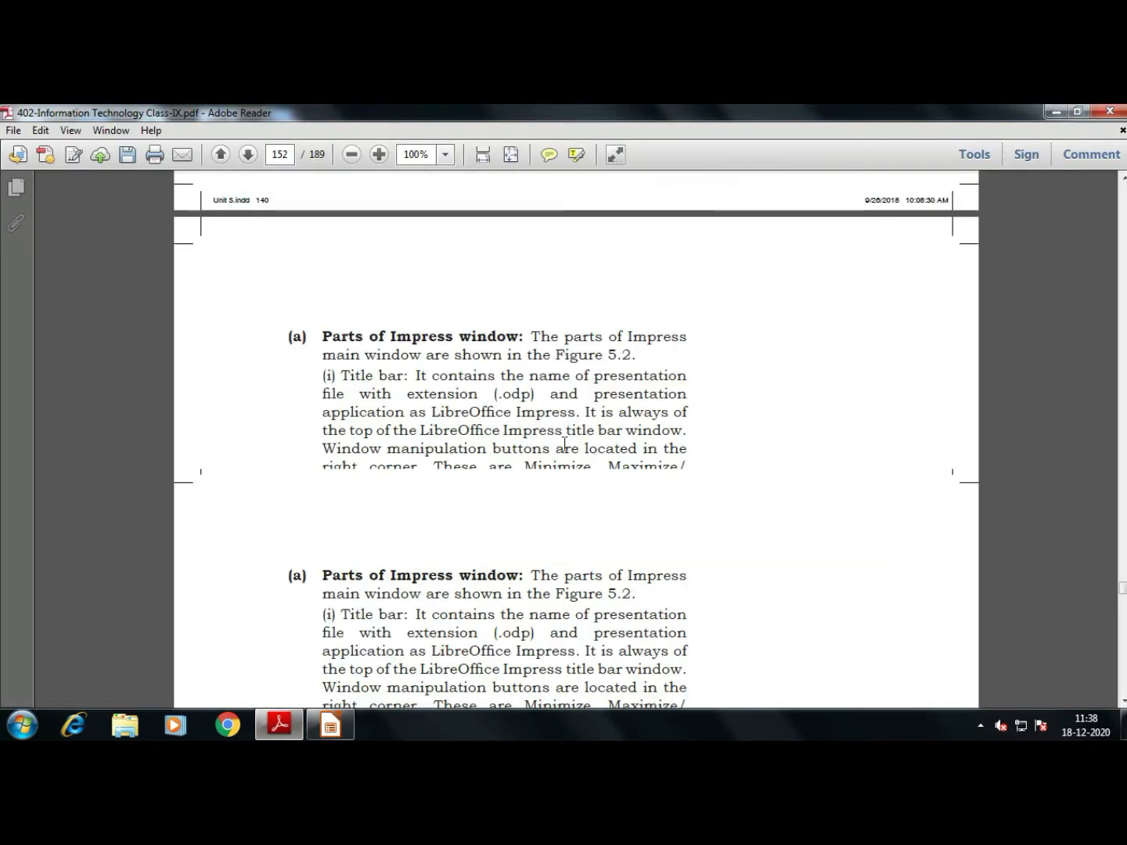
pyautogui.scroll(-5, 564, 443)
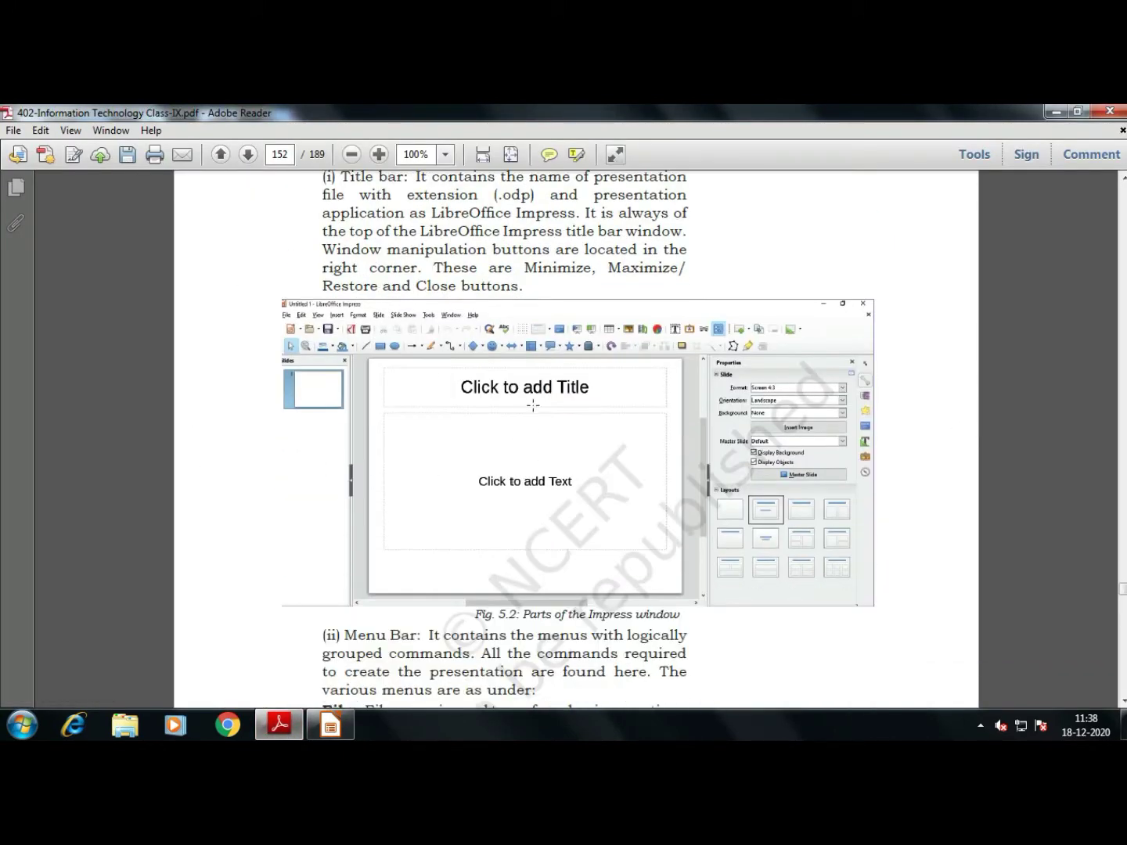
pyautogui.scroll(3, 551, 455)
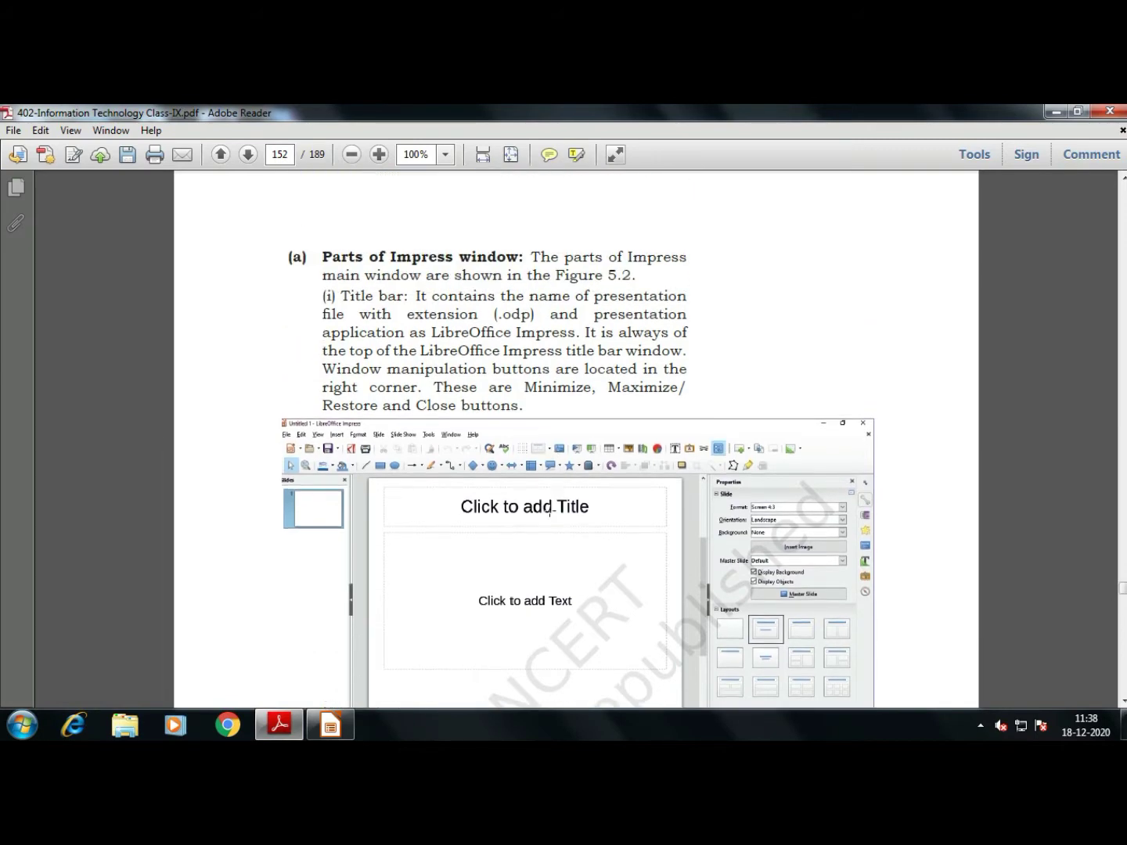
pyautogui.scroll(-6, 518, 454)
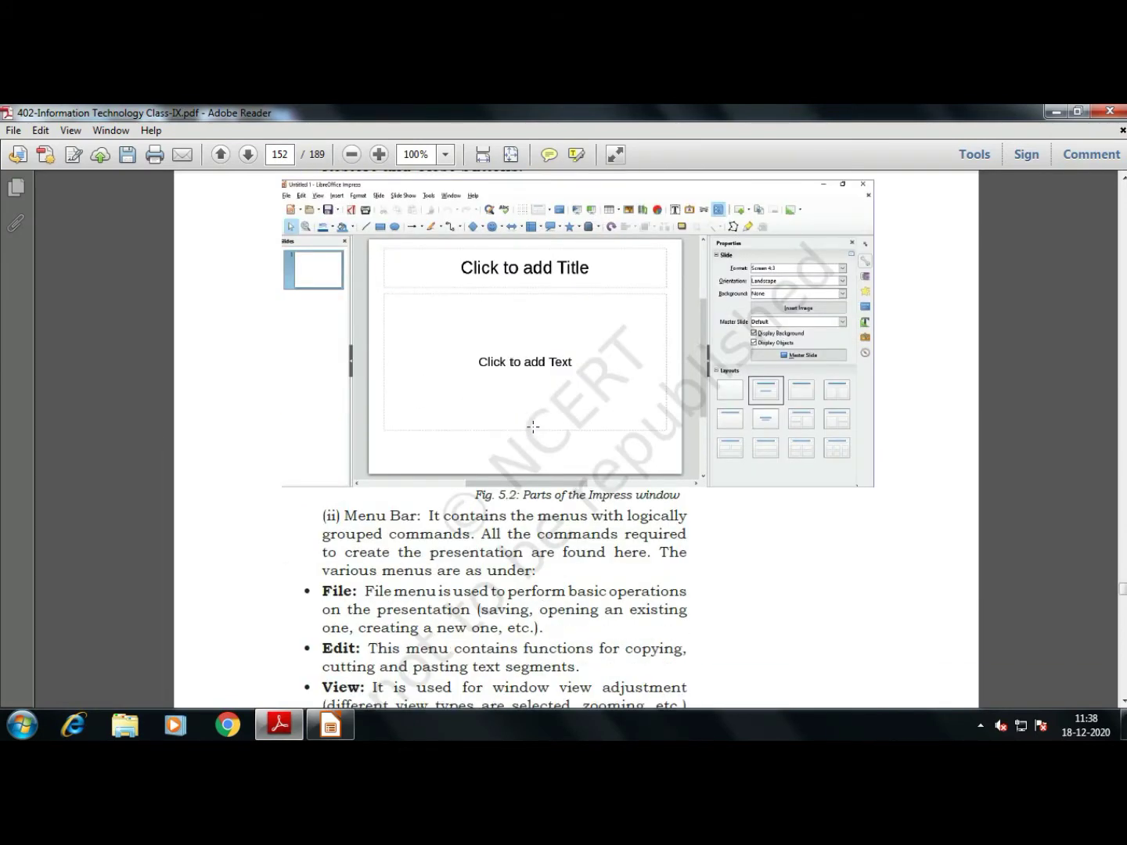
pyautogui.scroll(-5, 516, 438)
pyautogui.scroll(-4, 328, 423)
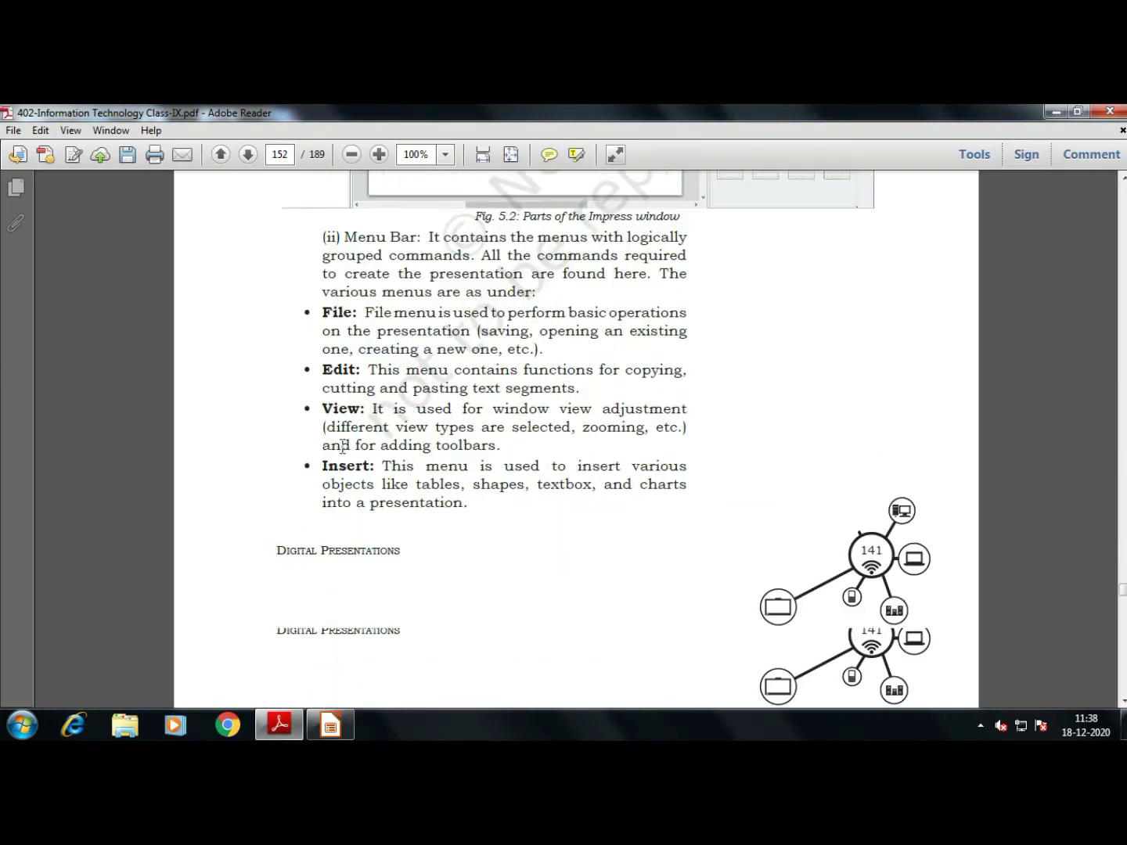
pyautogui.scroll(-10, 412, 474)
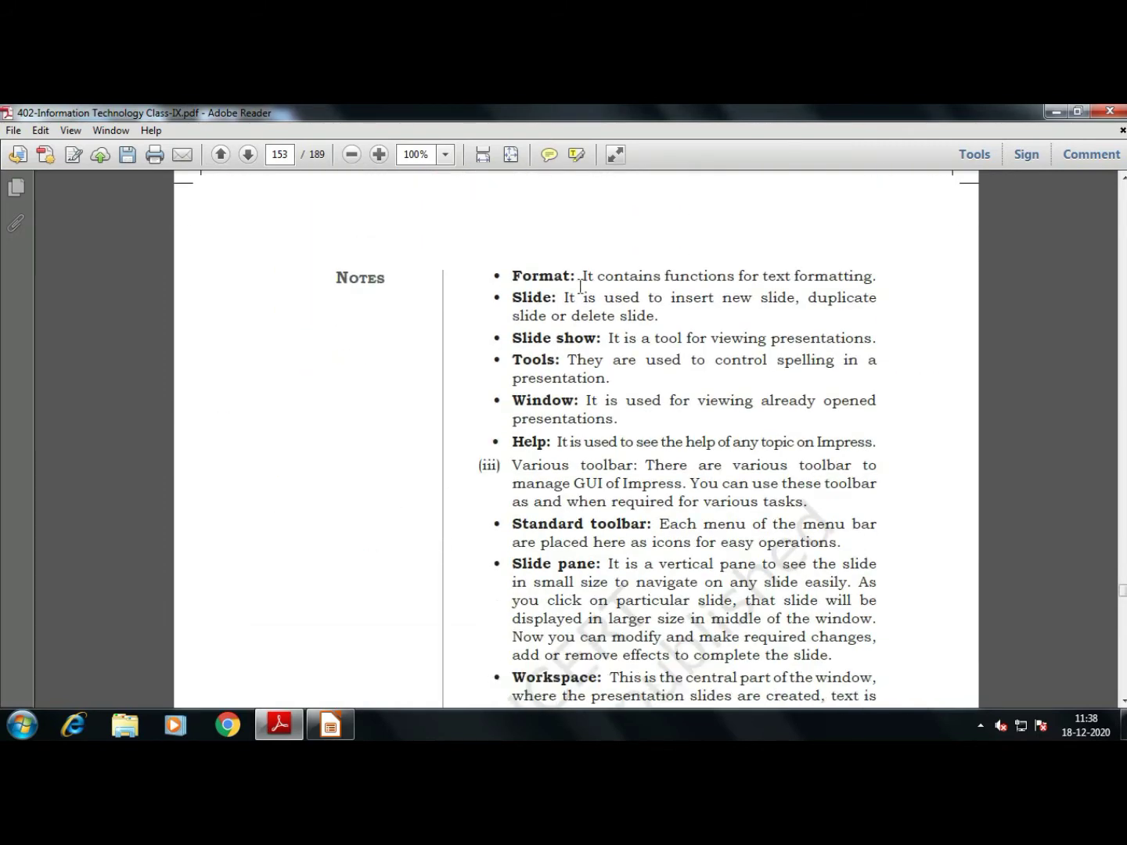
pyautogui.click(330, 726)
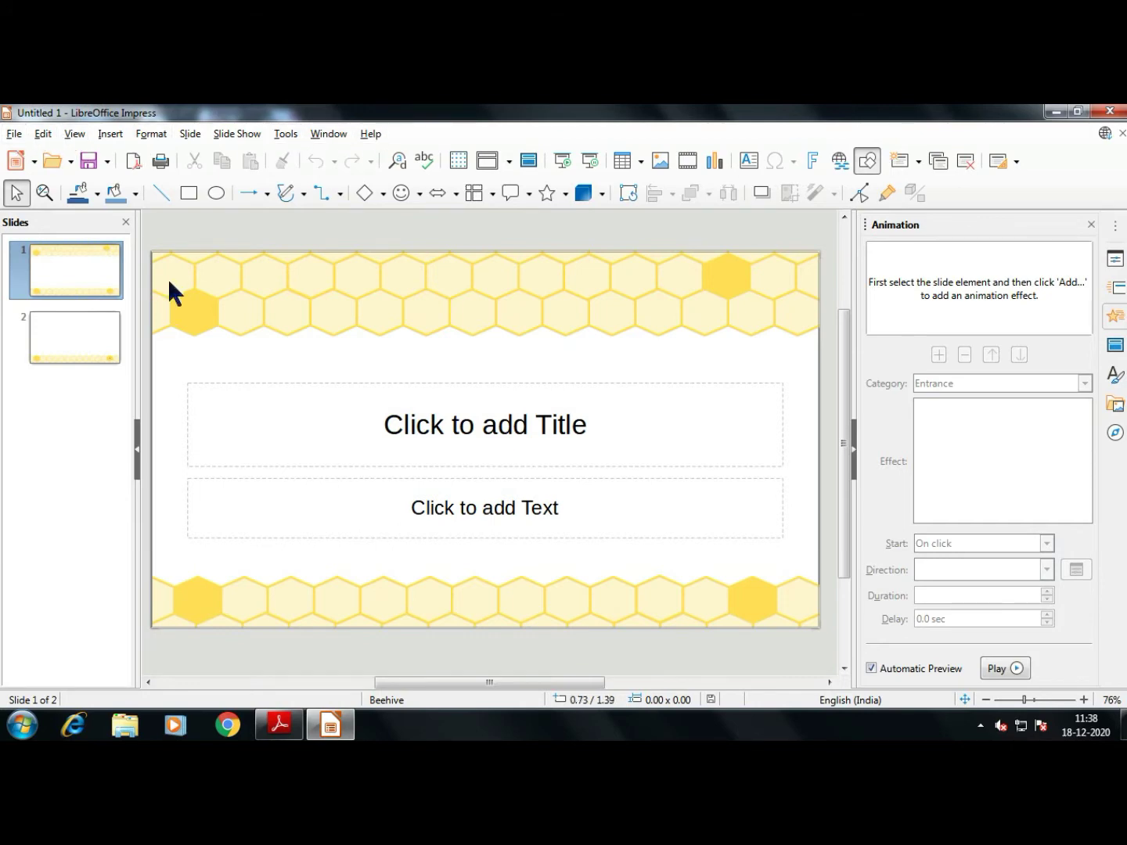
# Switch the presentation to Outline view
pyautogui.click(15, 134)
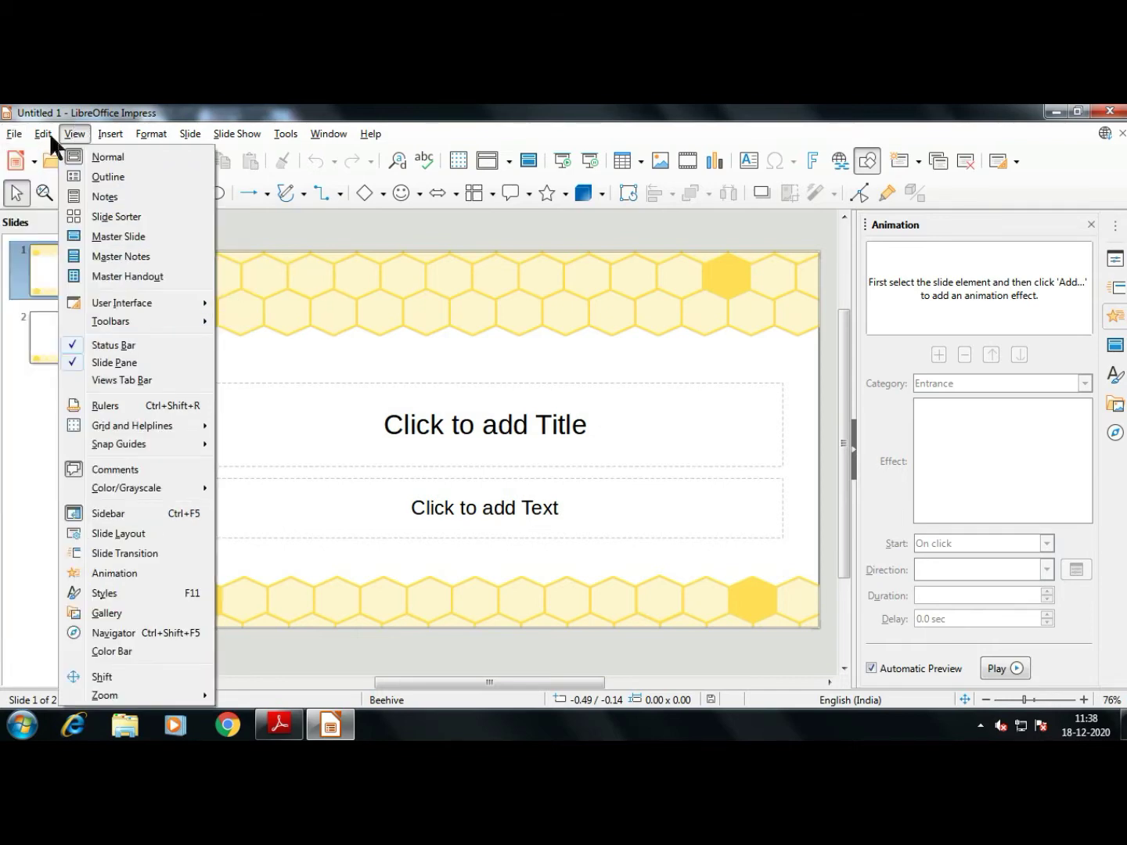
pyautogui.moveTo(38, 136)
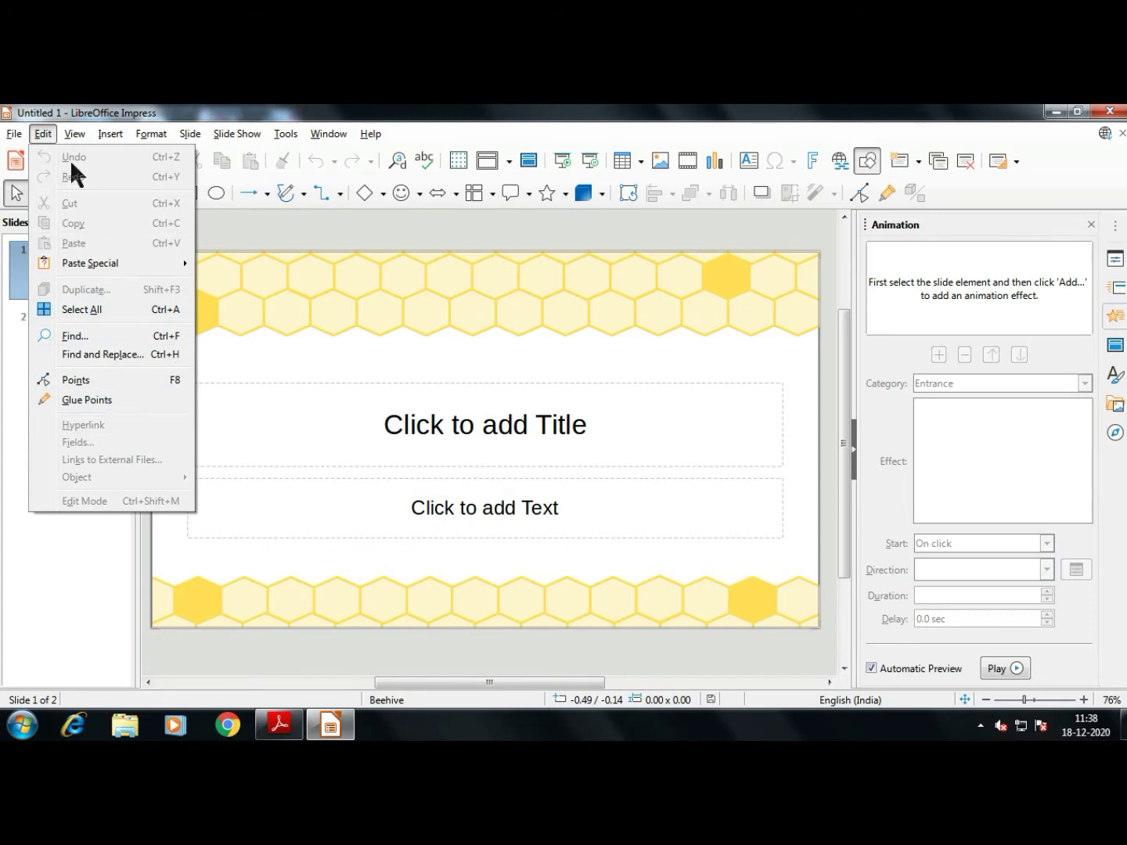
pyautogui.moveTo(75, 133)
pyautogui.moveTo(158, 298)
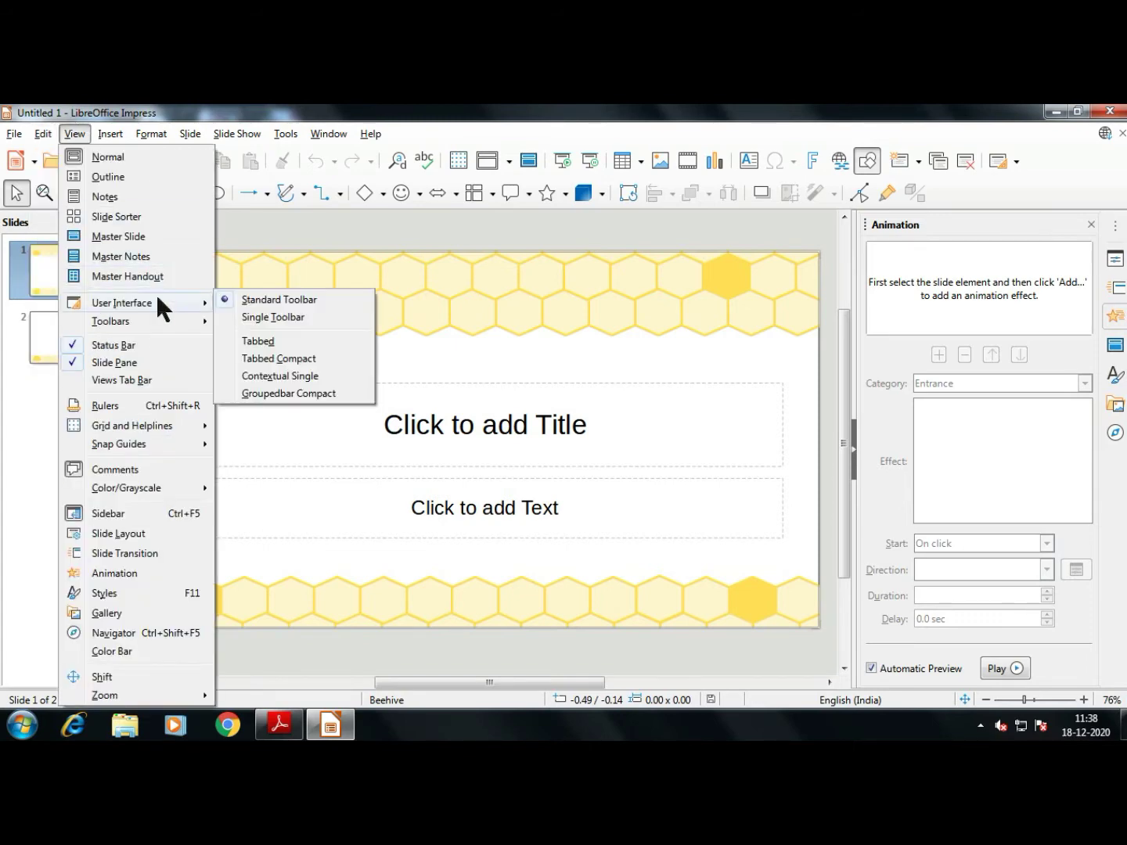
pyautogui.click(154, 176)
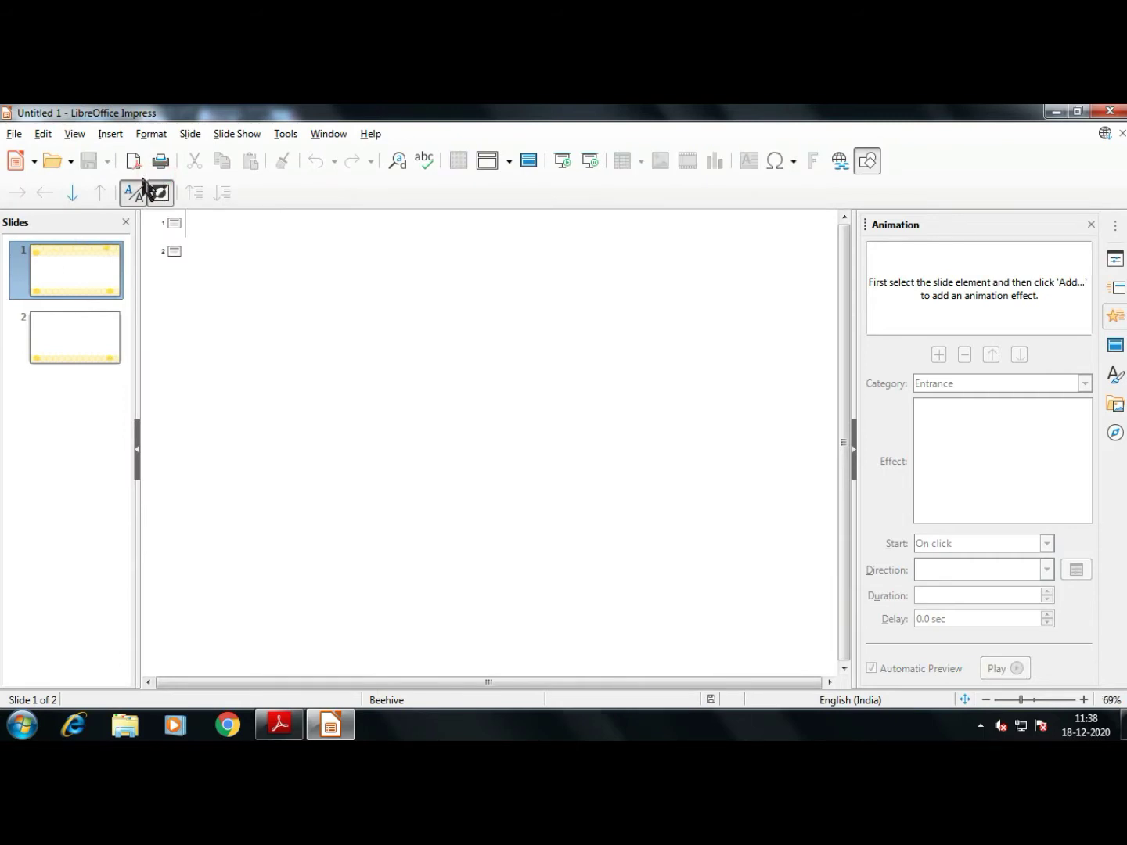
# Return to Normal view, then display the Beehive master slide
pyautogui.click(74, 134)
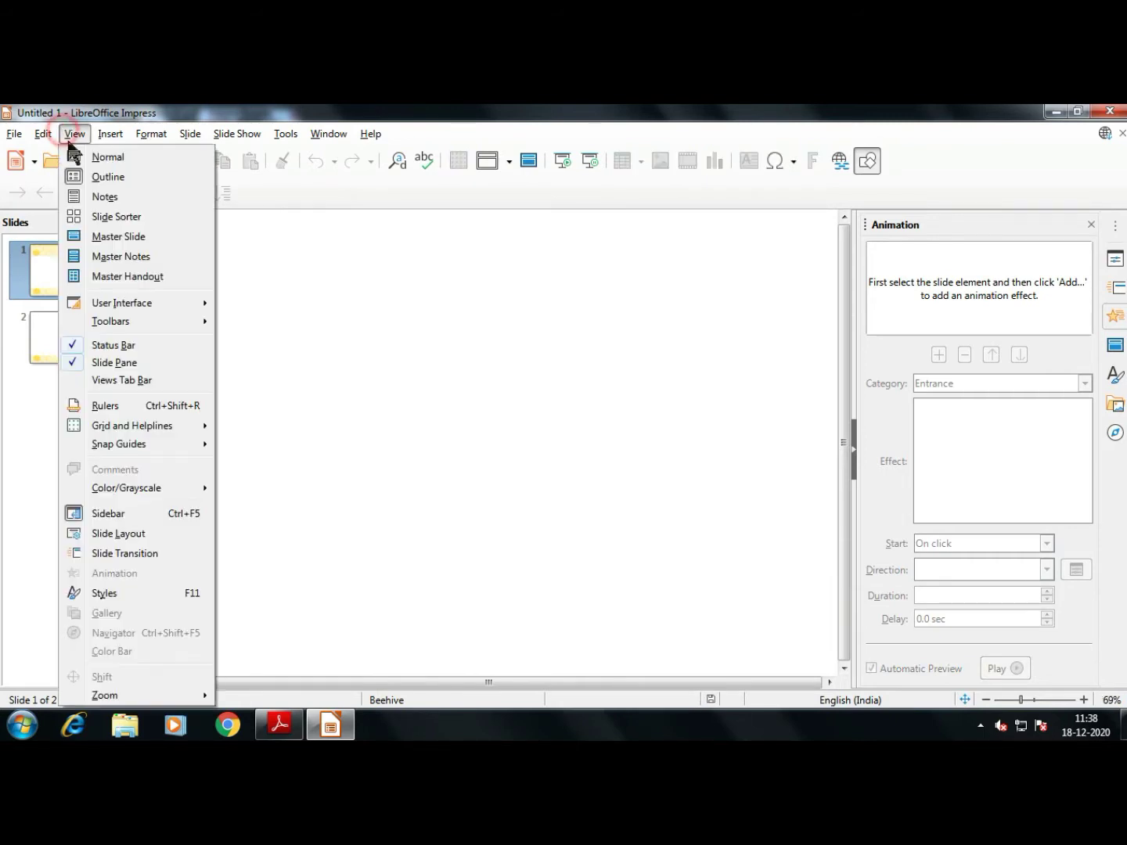
pyautogui.click(92, 157)
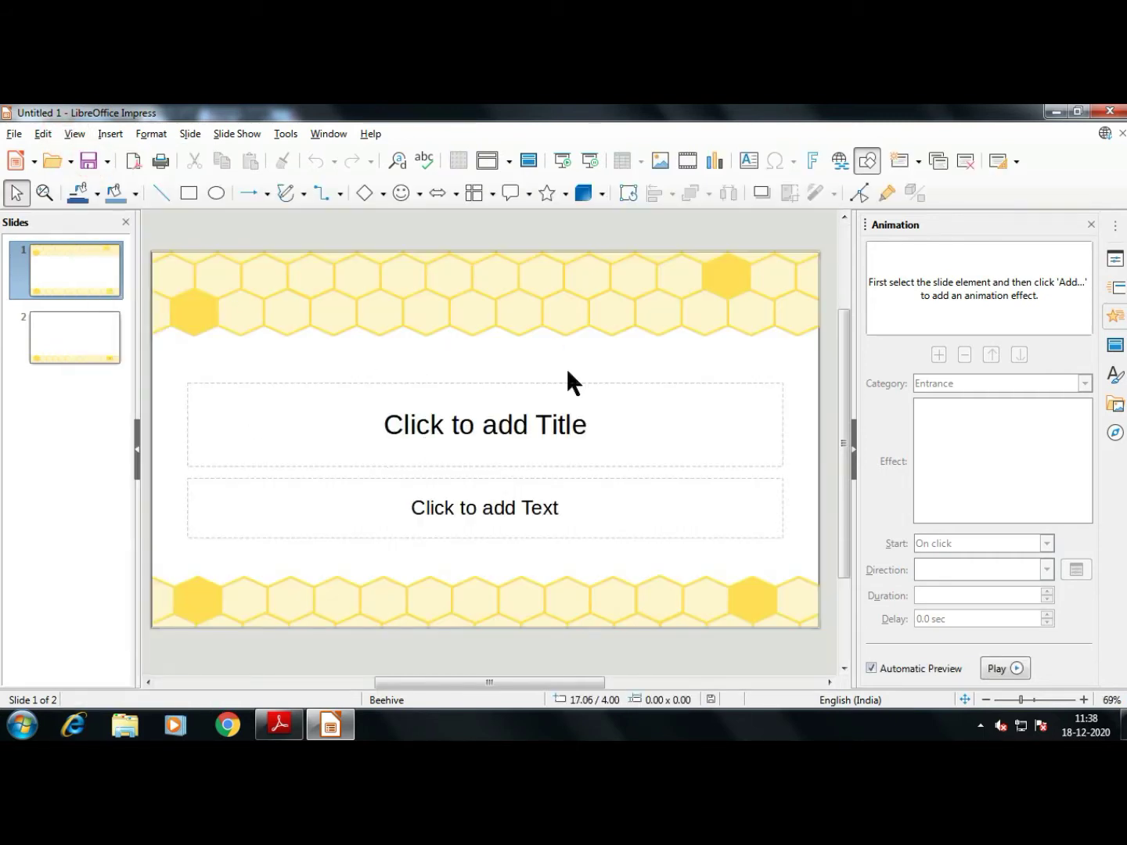
pyautogui.click(86, 135)
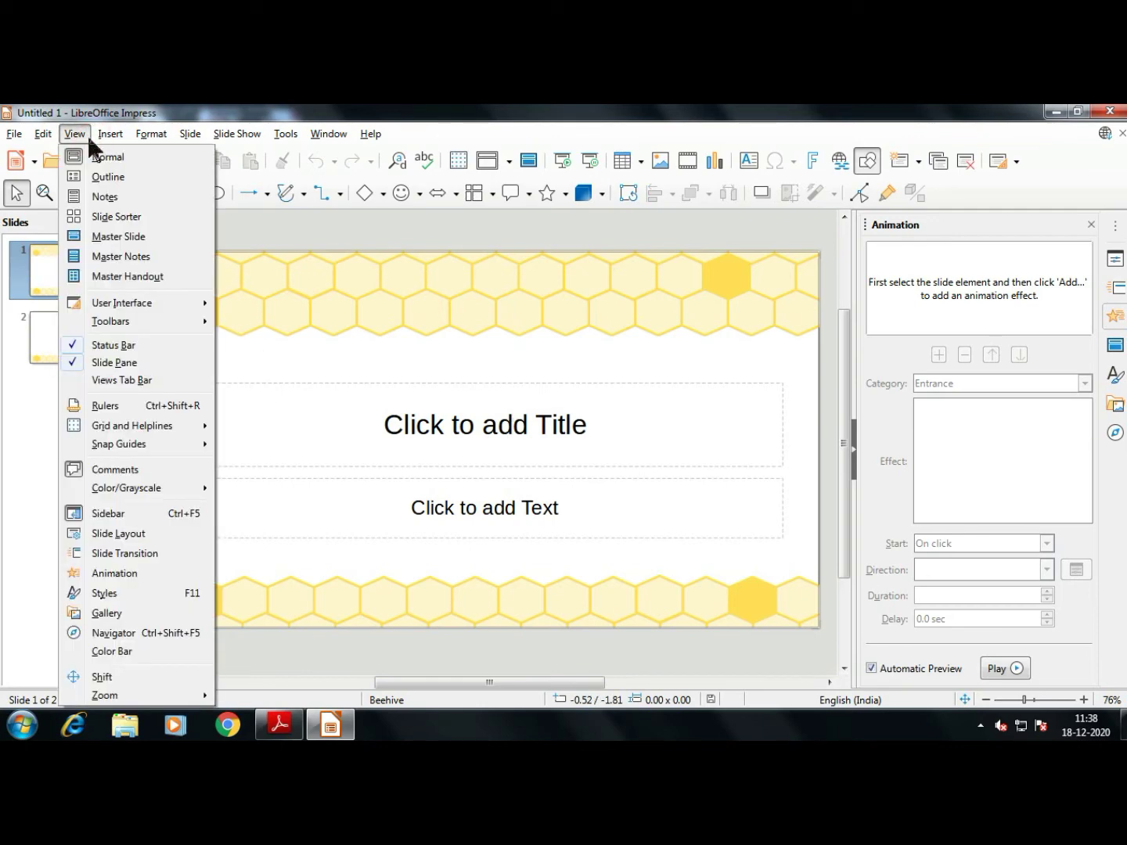
pyautogui.click(165, 235)
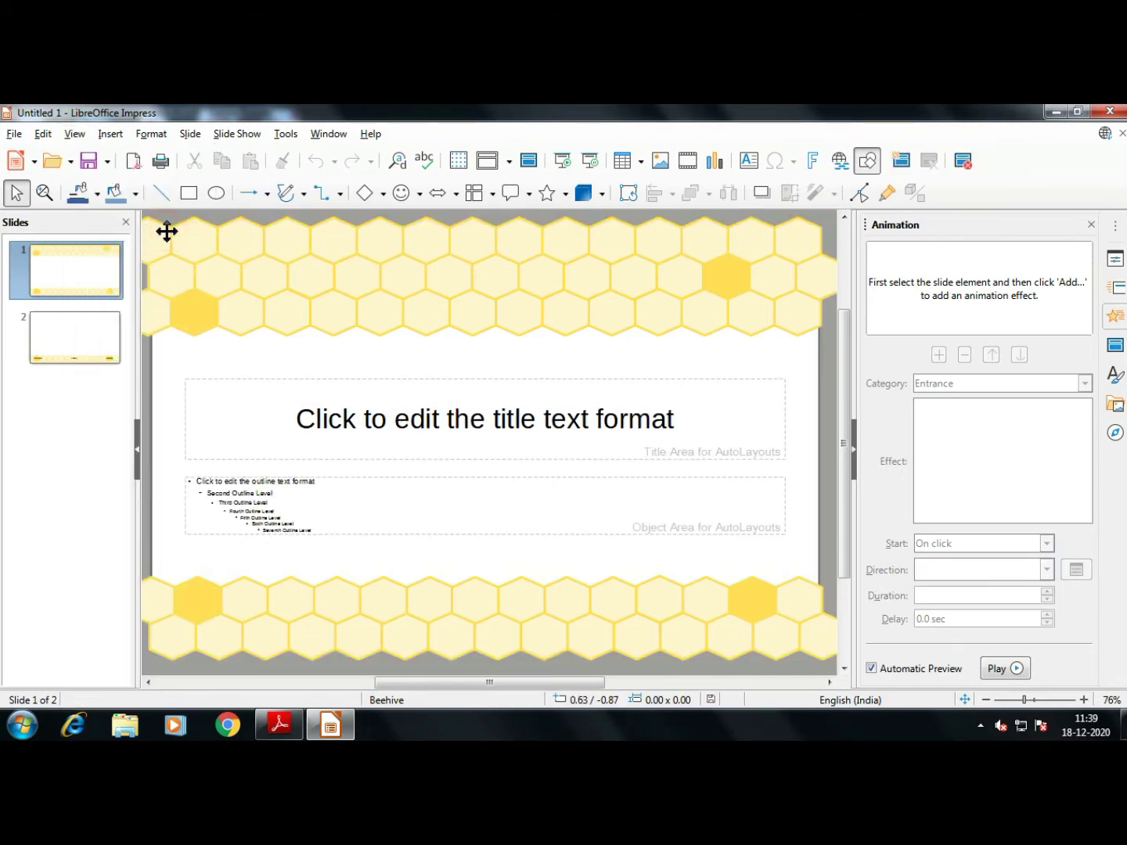
# View the Notes master and Handout master, then return to Normal view
pyautogui.click(78, 134)
pyautogui.click(104, 257)
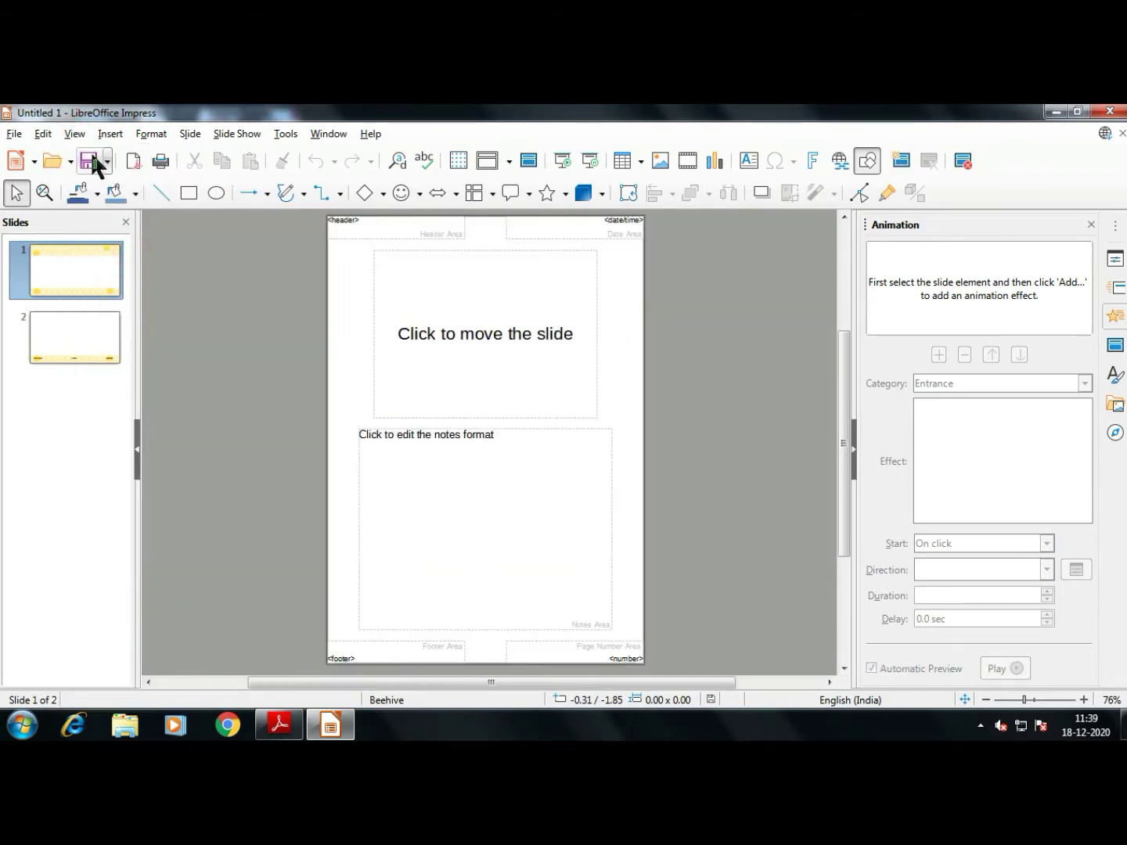
pyautogui.click(74, 134)
pyautogui.click(114, 272)
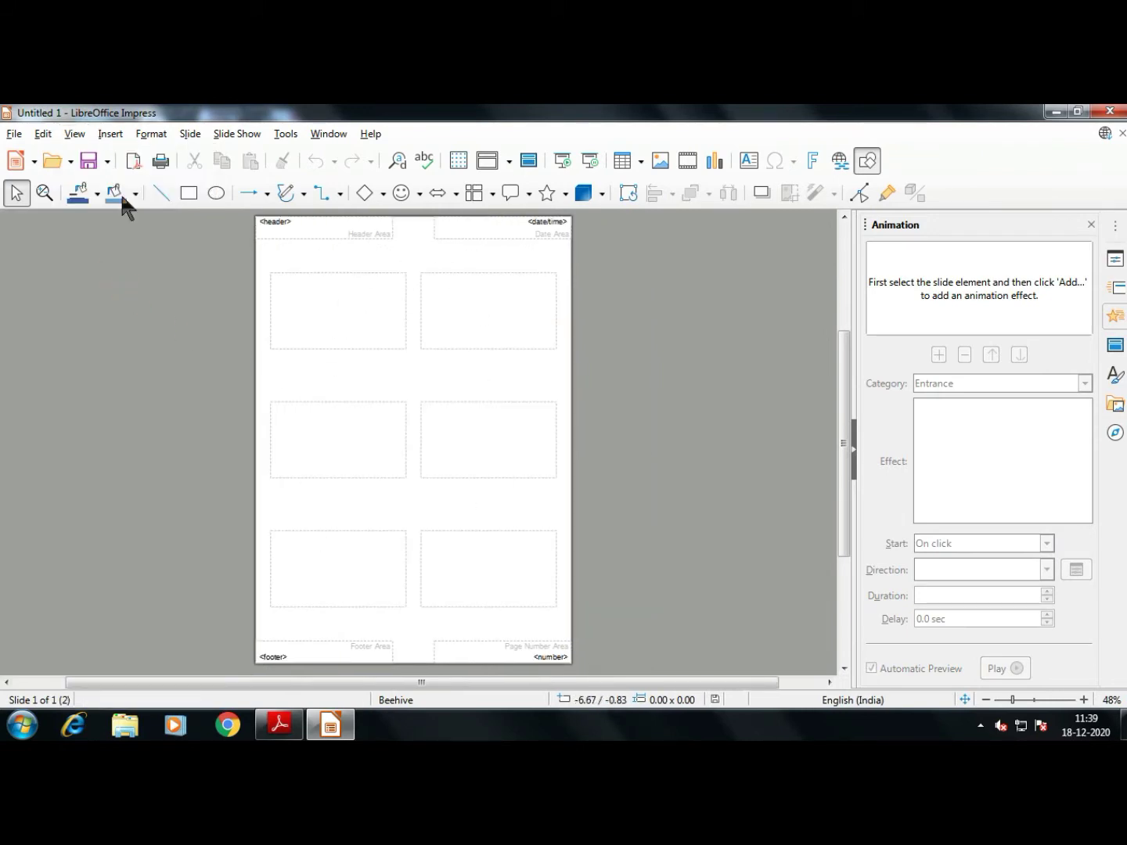
pyautogui.click(70, 134)
pyautogui.click(118, 157)
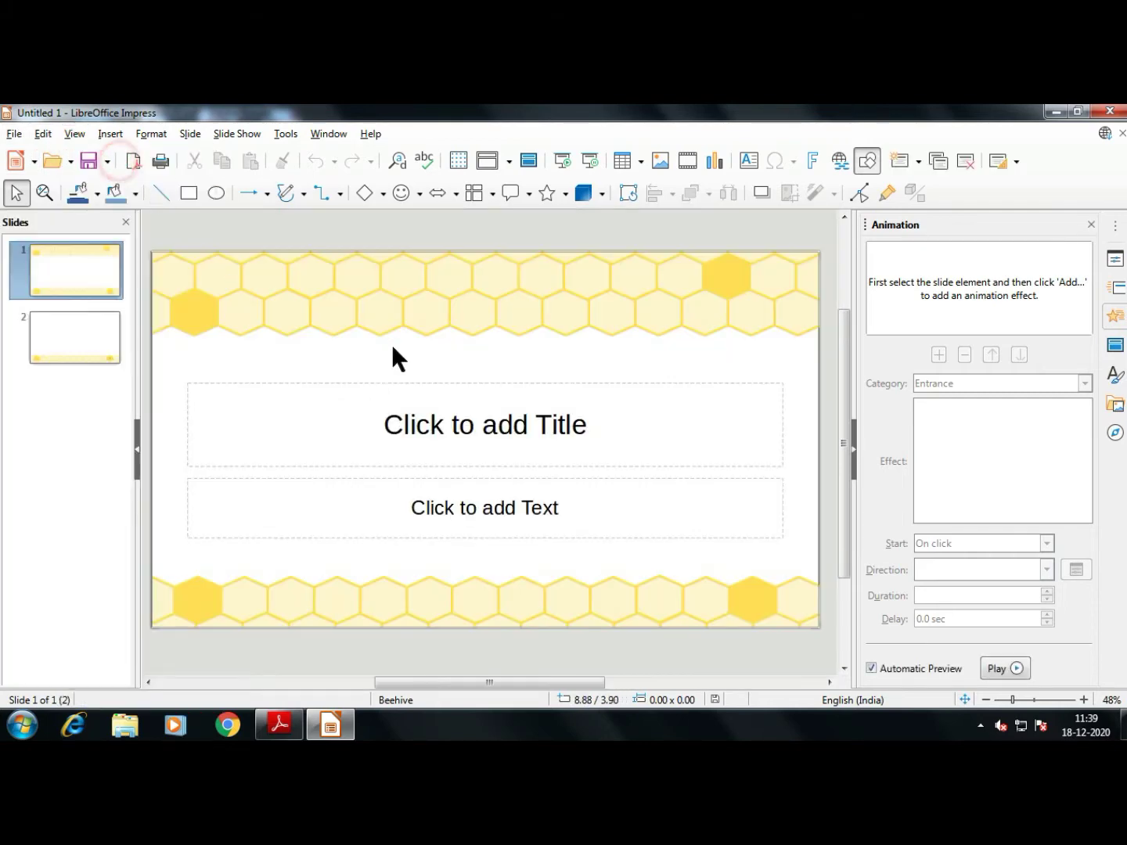
# Check the textbook, then show the slide's Properties in the Impress sidebar
pyautogui.click(279, 725)
pyautogui.scroll(-8, 404, 634)
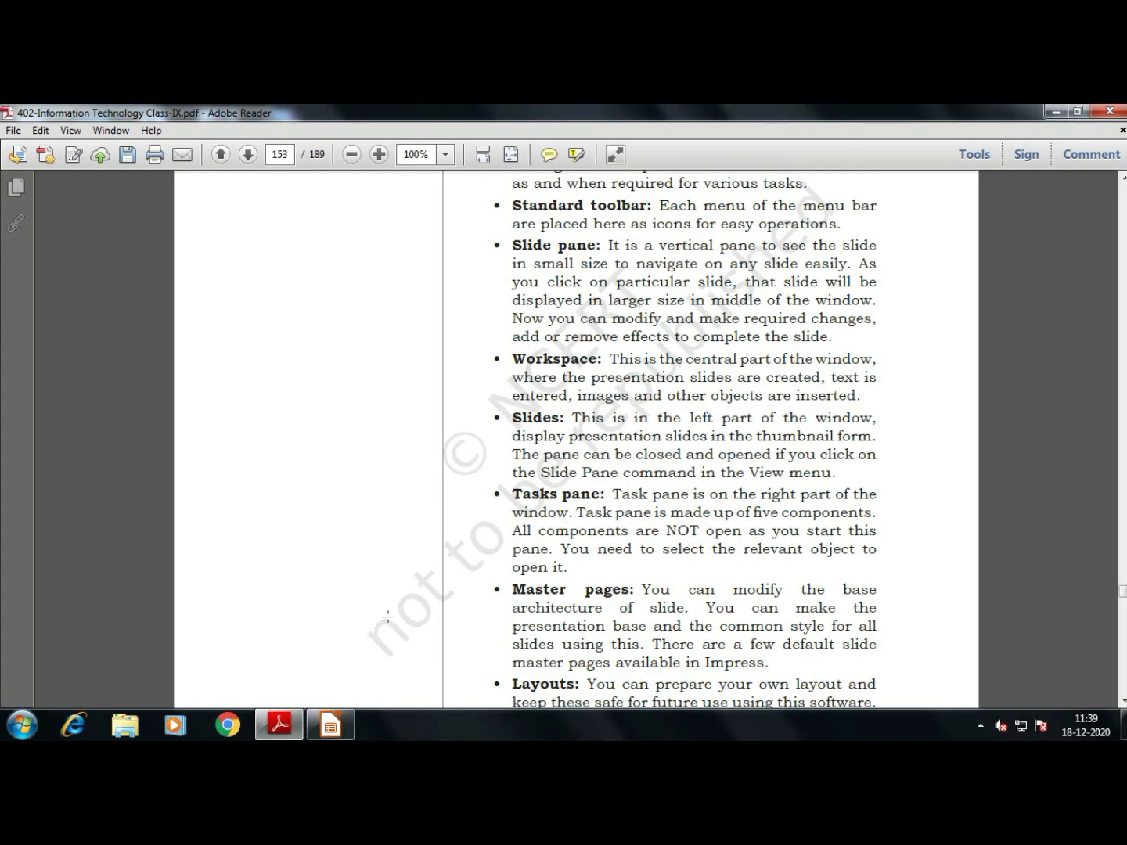
pyautogui.click(330, 725)
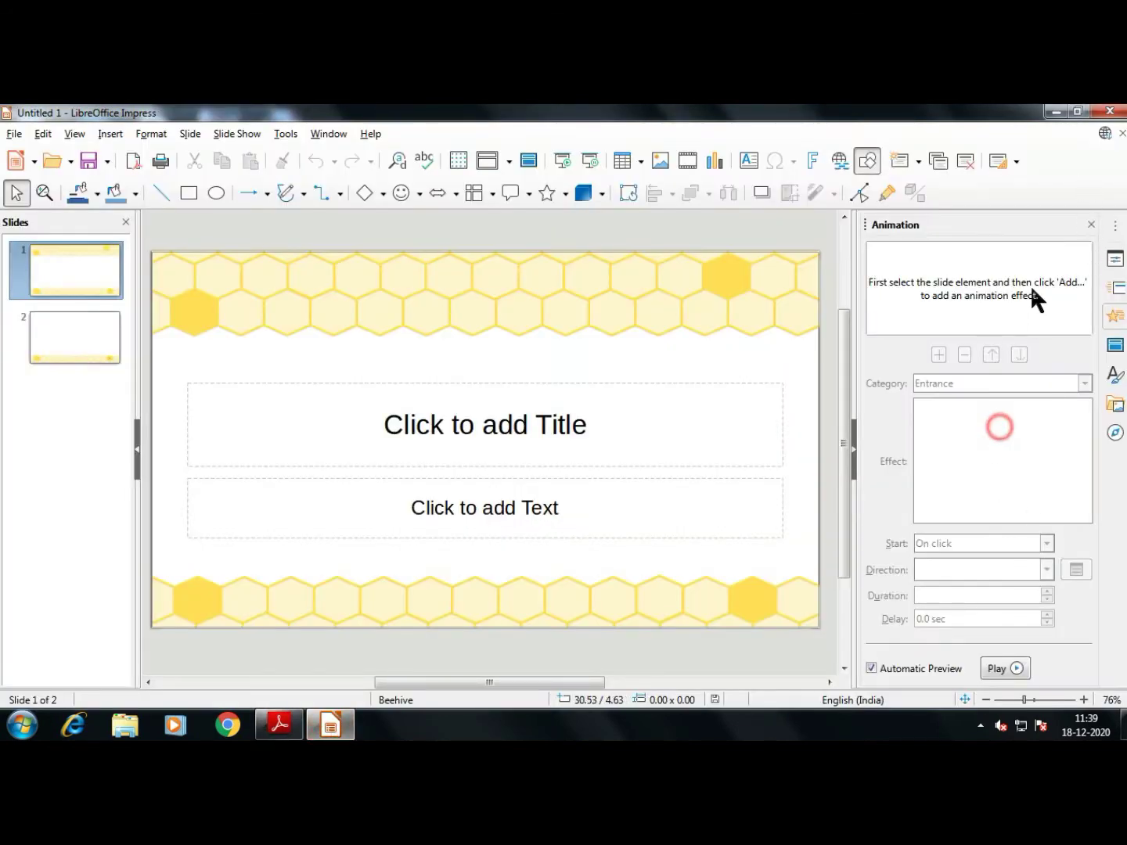
pyautogui.click(1115, 259)
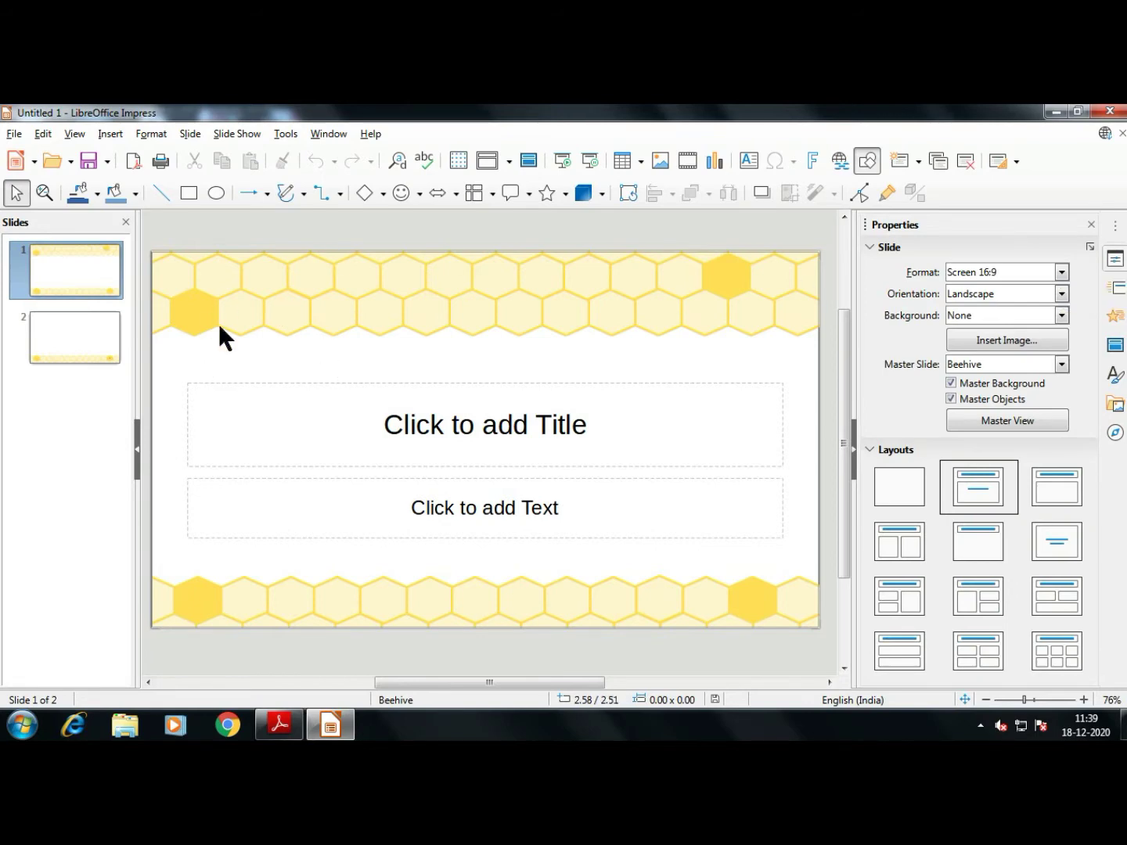
# Show the Slide Transition deck and make slide 1 the current slide
pyautogui.click(1121, 304)
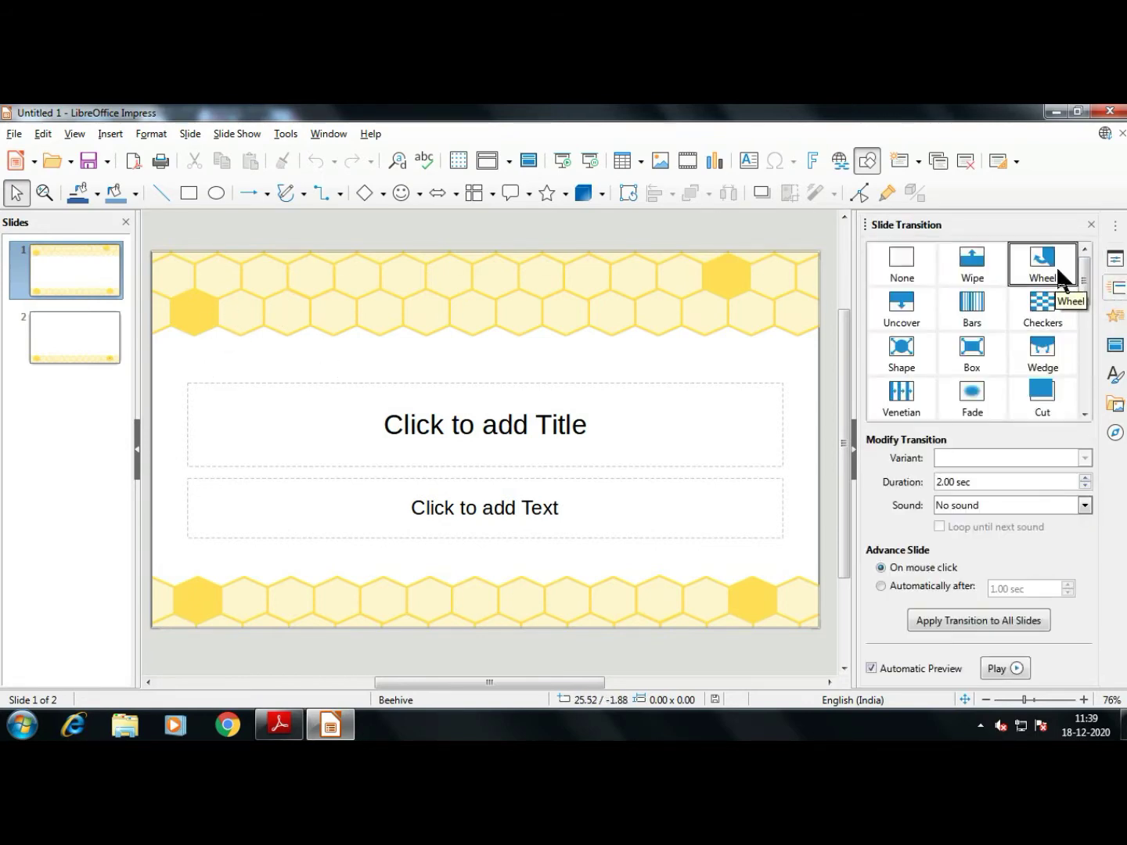
pyautogui.click(86, 283)
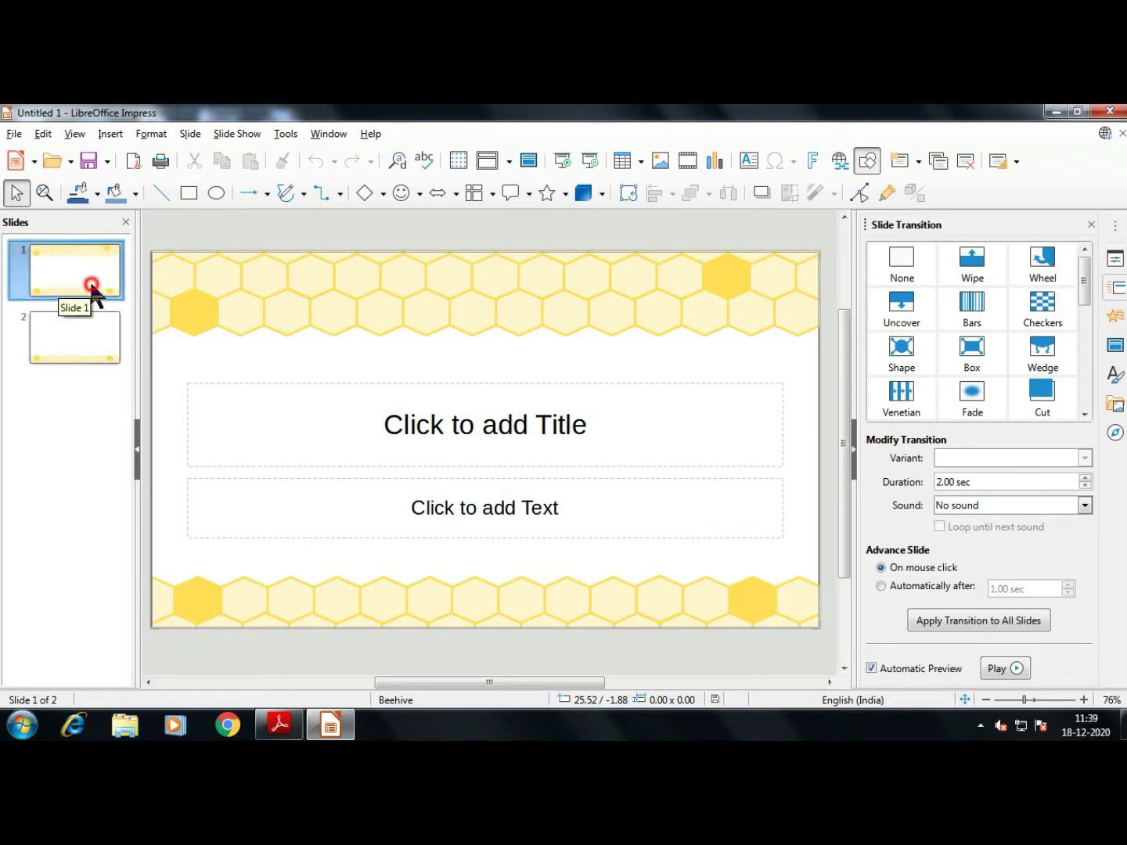
pyautogui.click(95, 338)
pyautogui.click(93, 279)
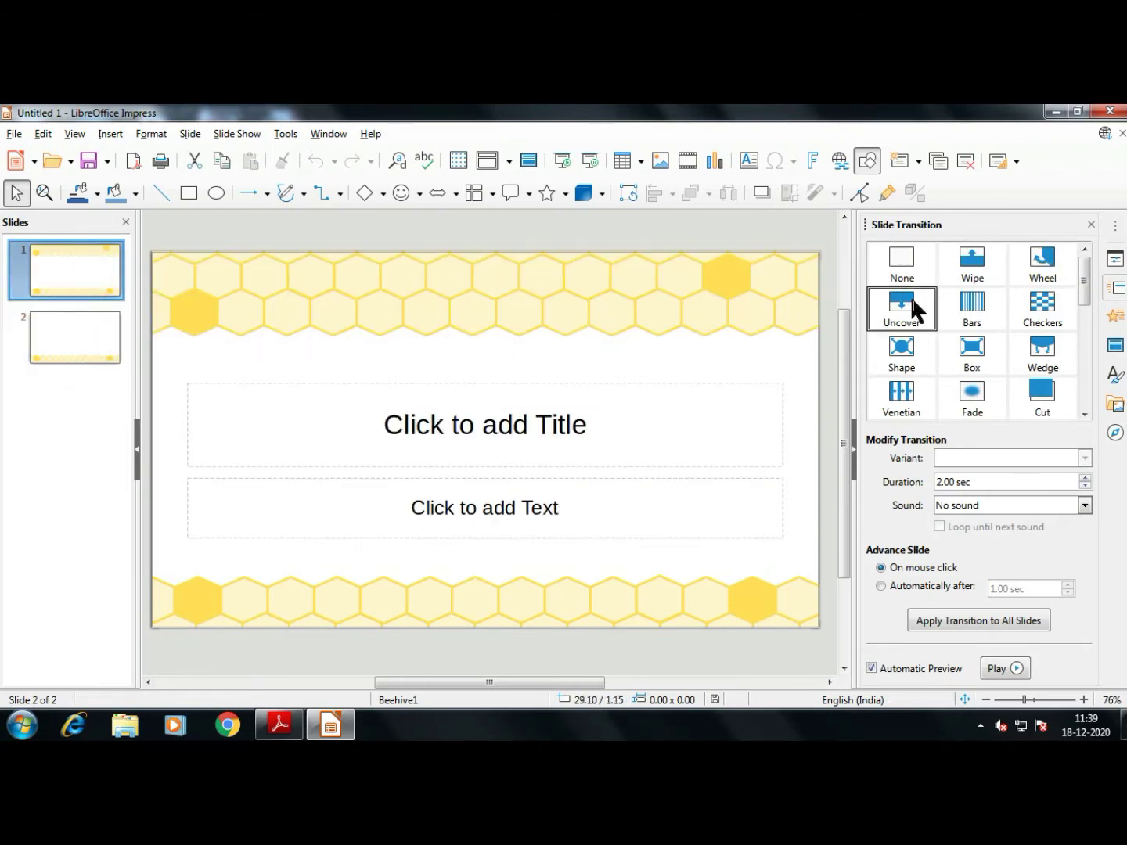
# Preview the Checkers, Venetian and Comb transitions on slide 1
pyautogui.click(1047, 311)
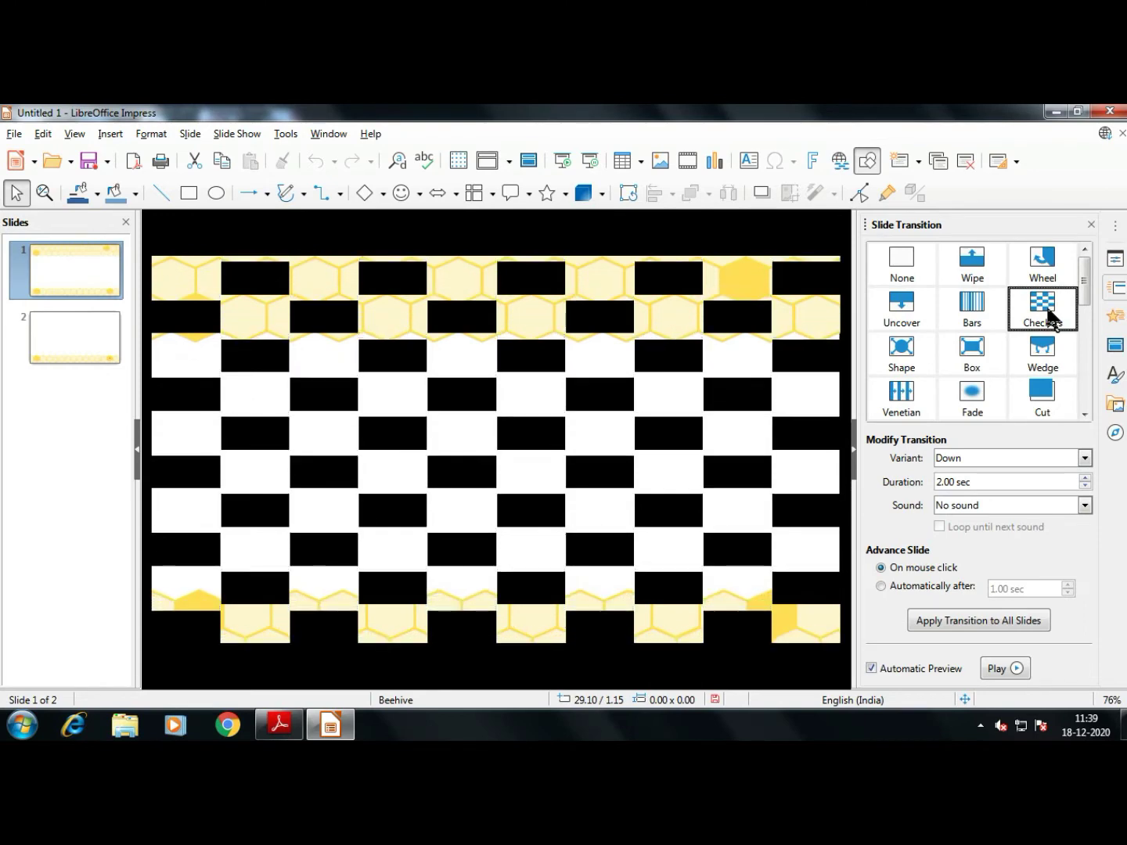
pyautogui.click(906, 398)
pyautogui.click(1085, 414)
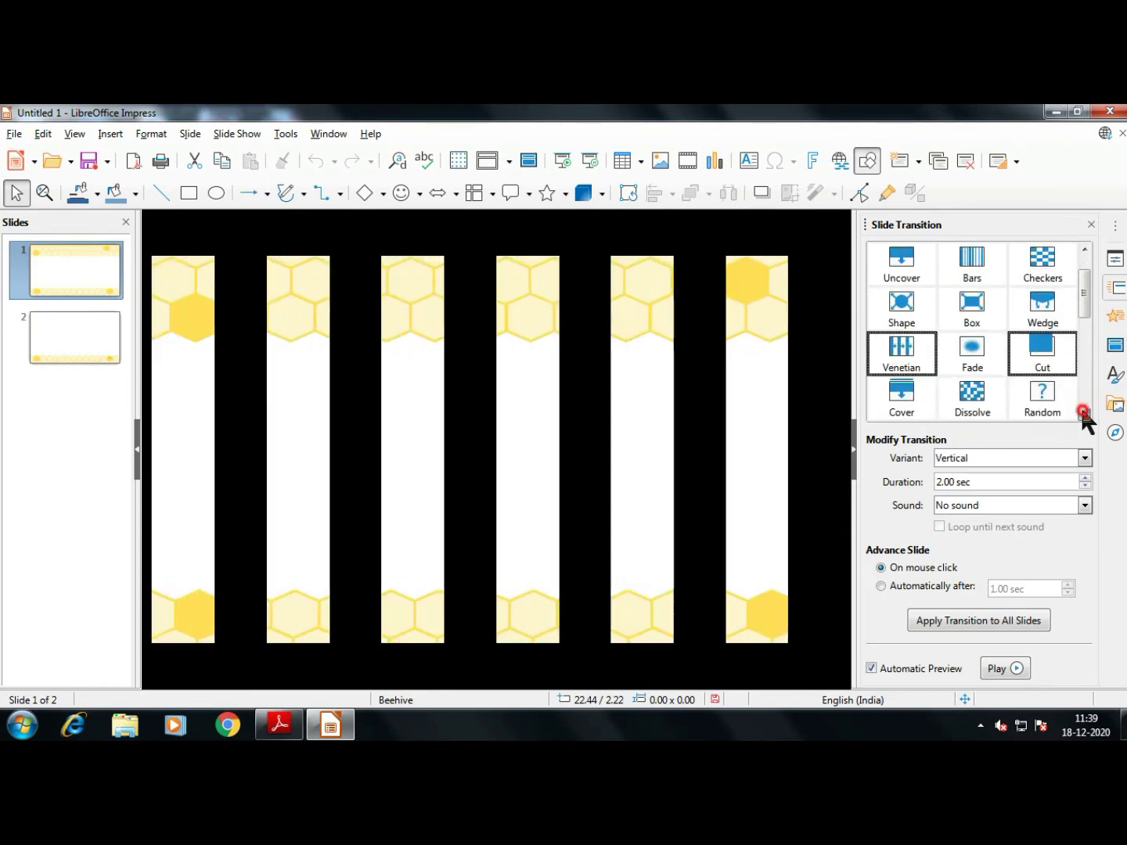
pyautogui.click(1085, 413)
pyautogui.click(924, 401)
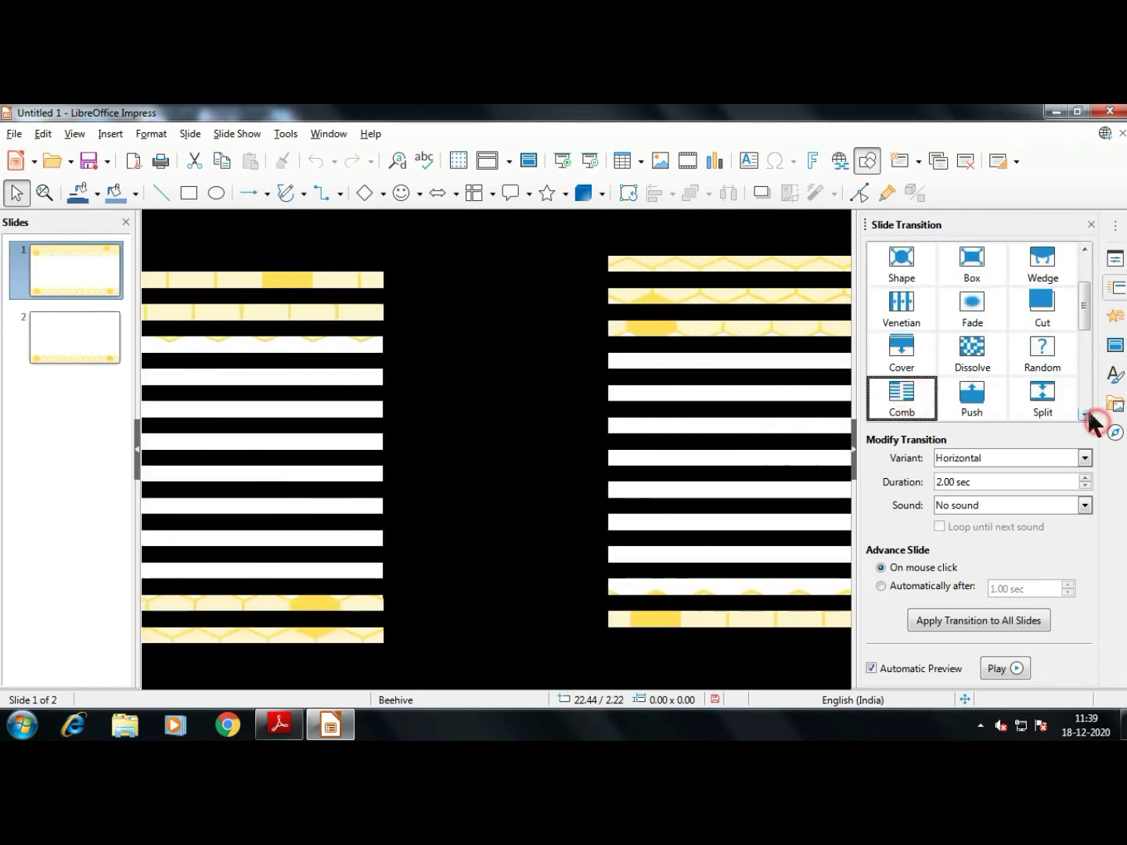
pyautogui.click(1086, 413)
pyautogui.click(1085, 414)
pyautogui.click(1086, 414)
pyautogui.click(1086, 414)
pyautogui.click(1085, 414)
pyautogui.click(1085, 414)
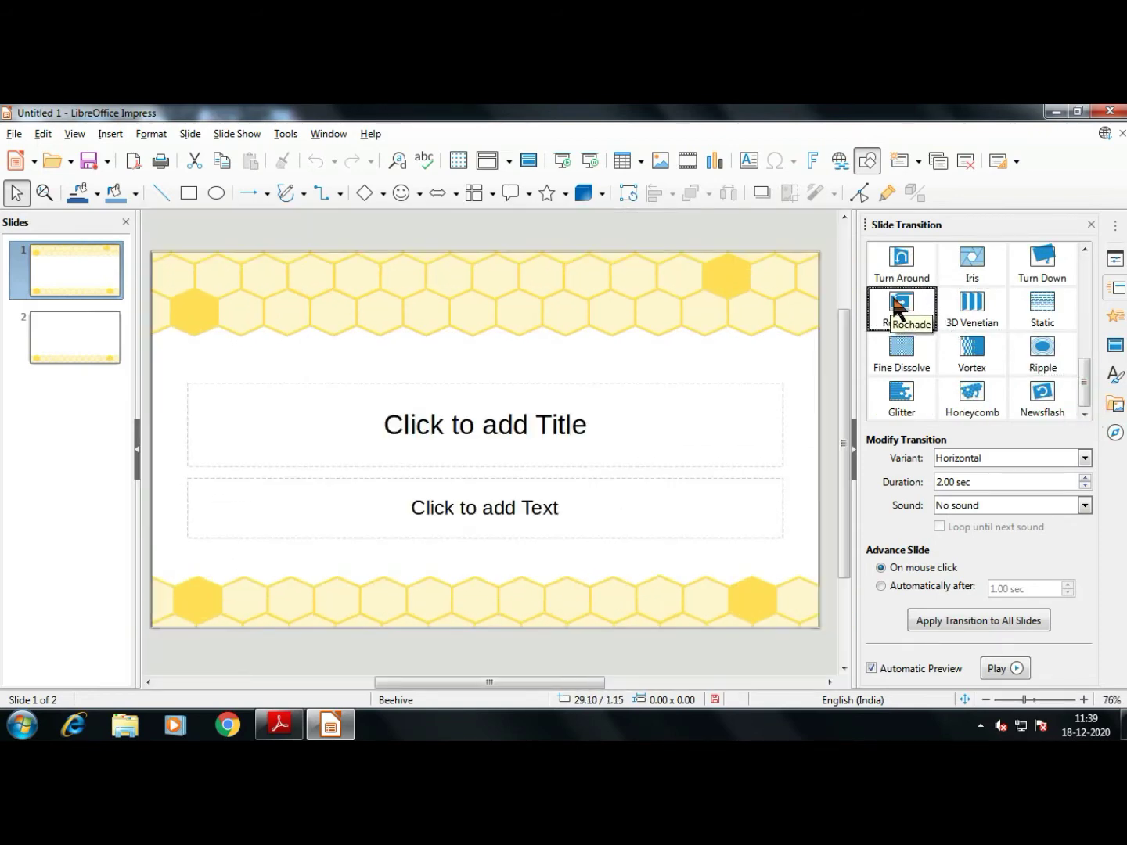
# Preview Rochade, 3D Venetian, Vortex, Ripple, Turn Around and Shape, then switch to the textbook
pyautogui.click(911, 307)
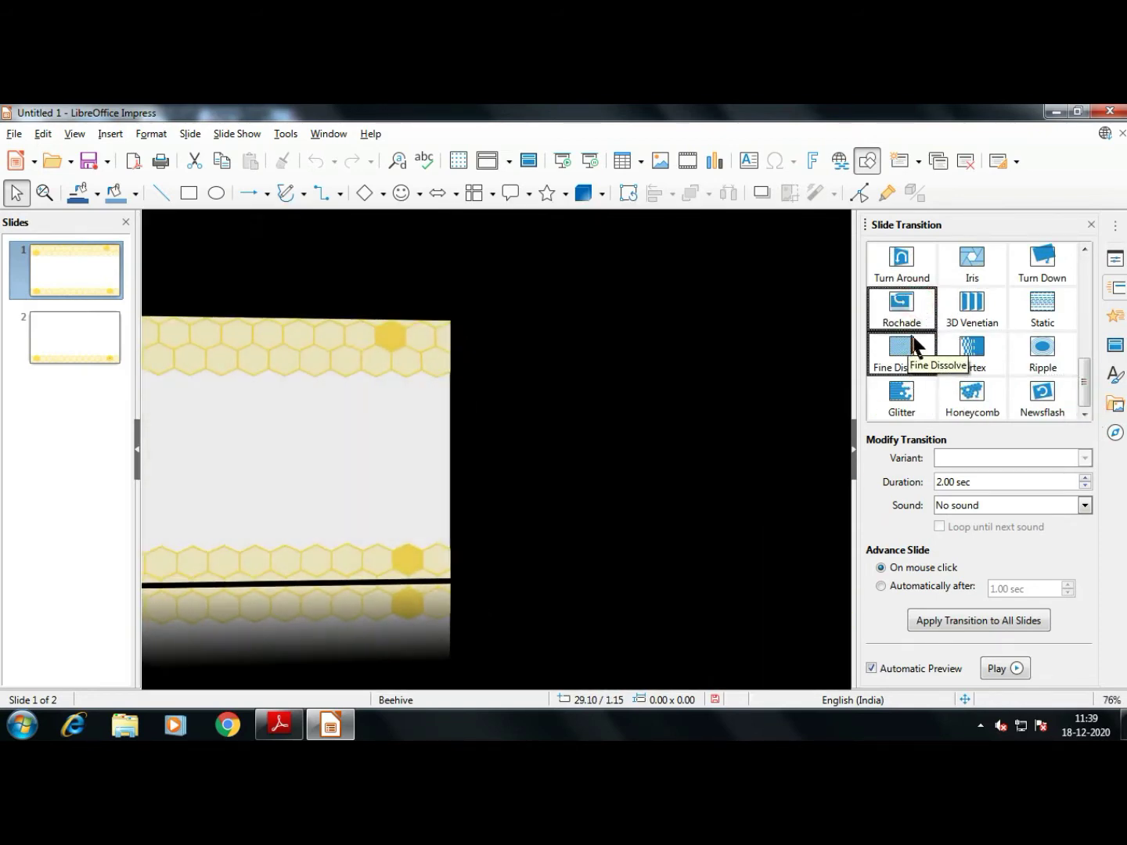
pyautogui.click(974, 324)
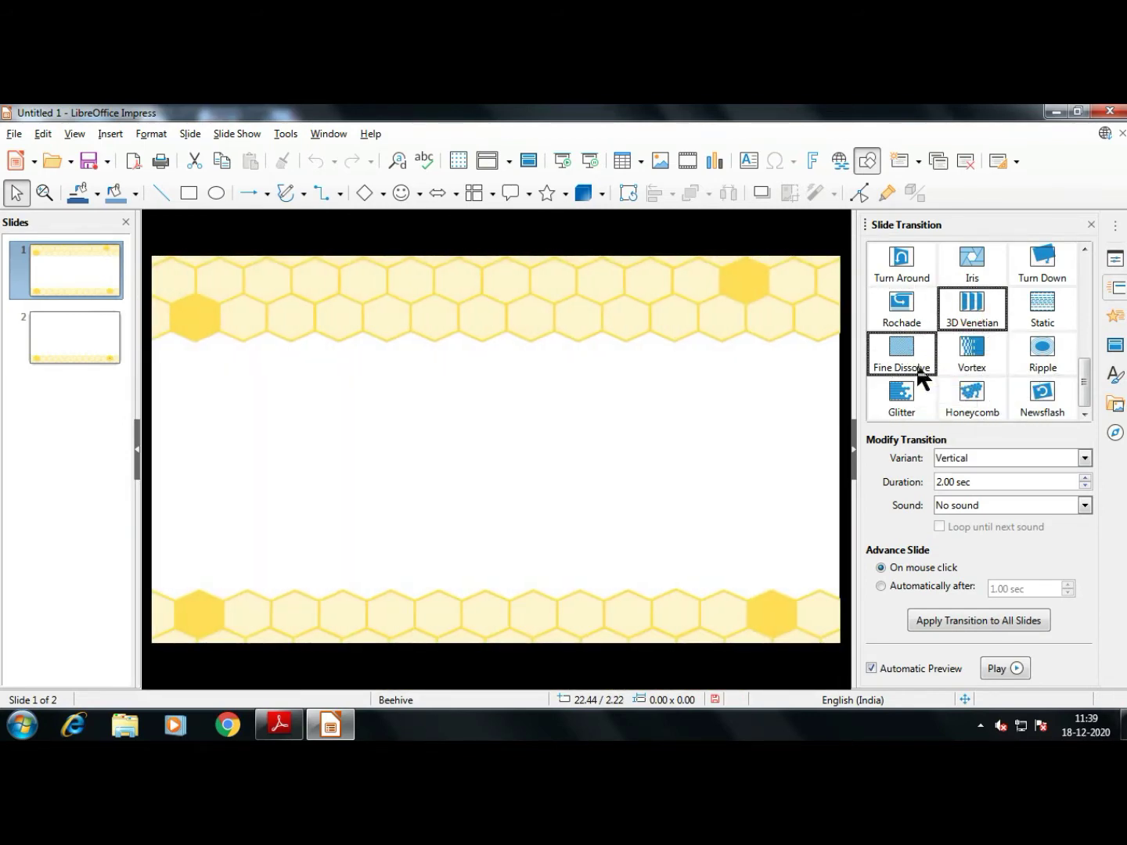
pyautogui.click(968, 373)
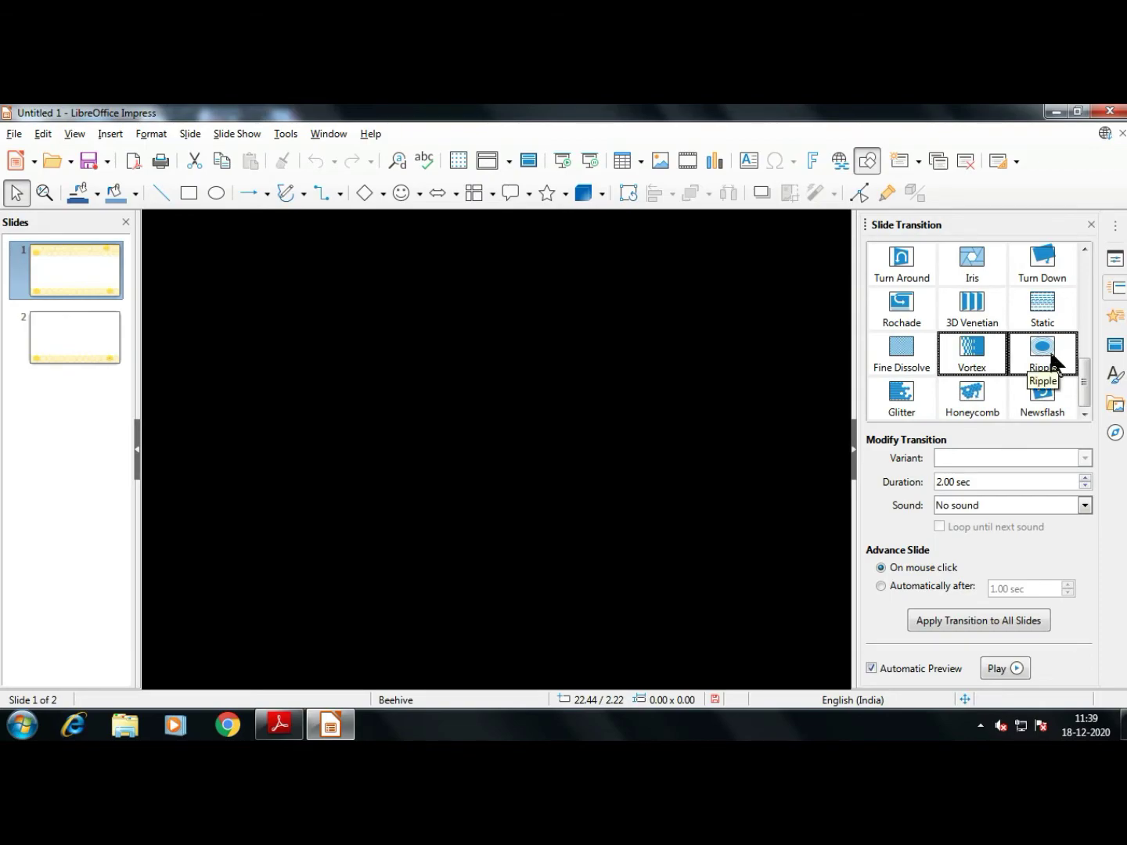
pyautogui.click(1050, 359)
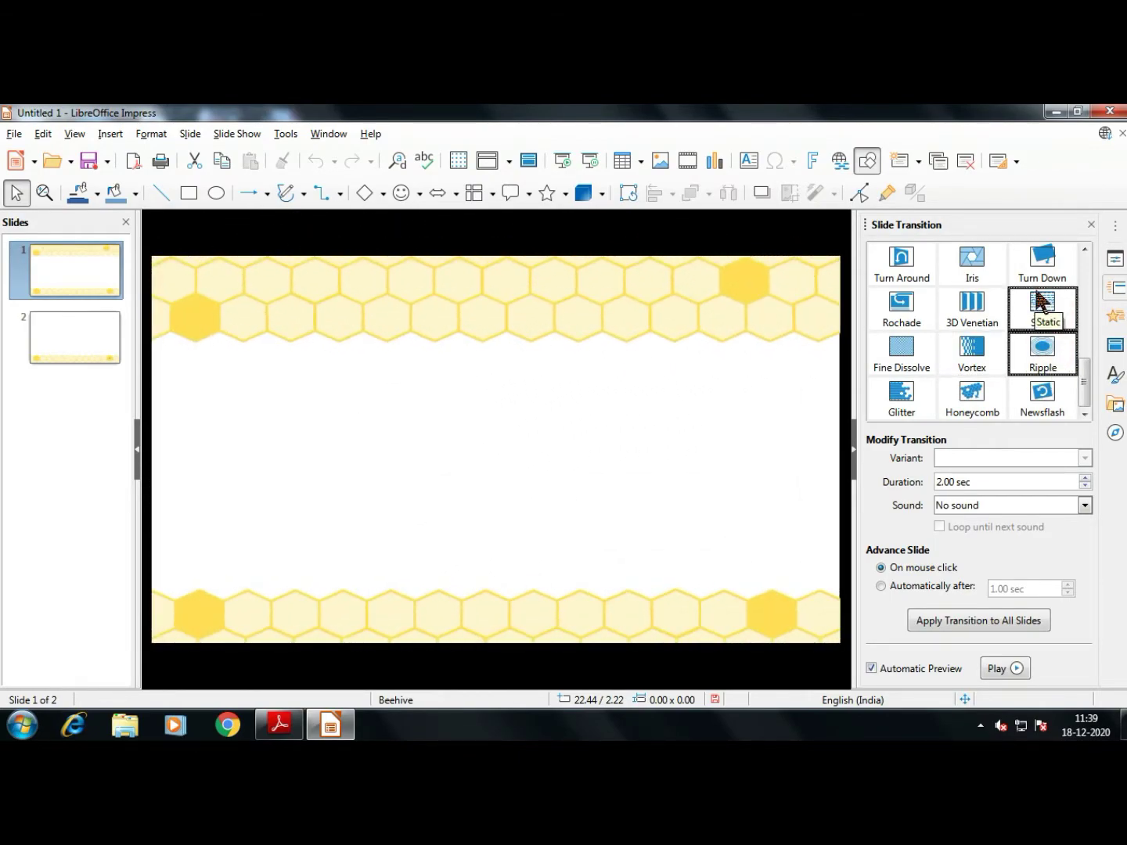
pyautogui.click(928, 278)
pyautogui.scroll(5, 932, 301)
pyautogui.click(932, 365)
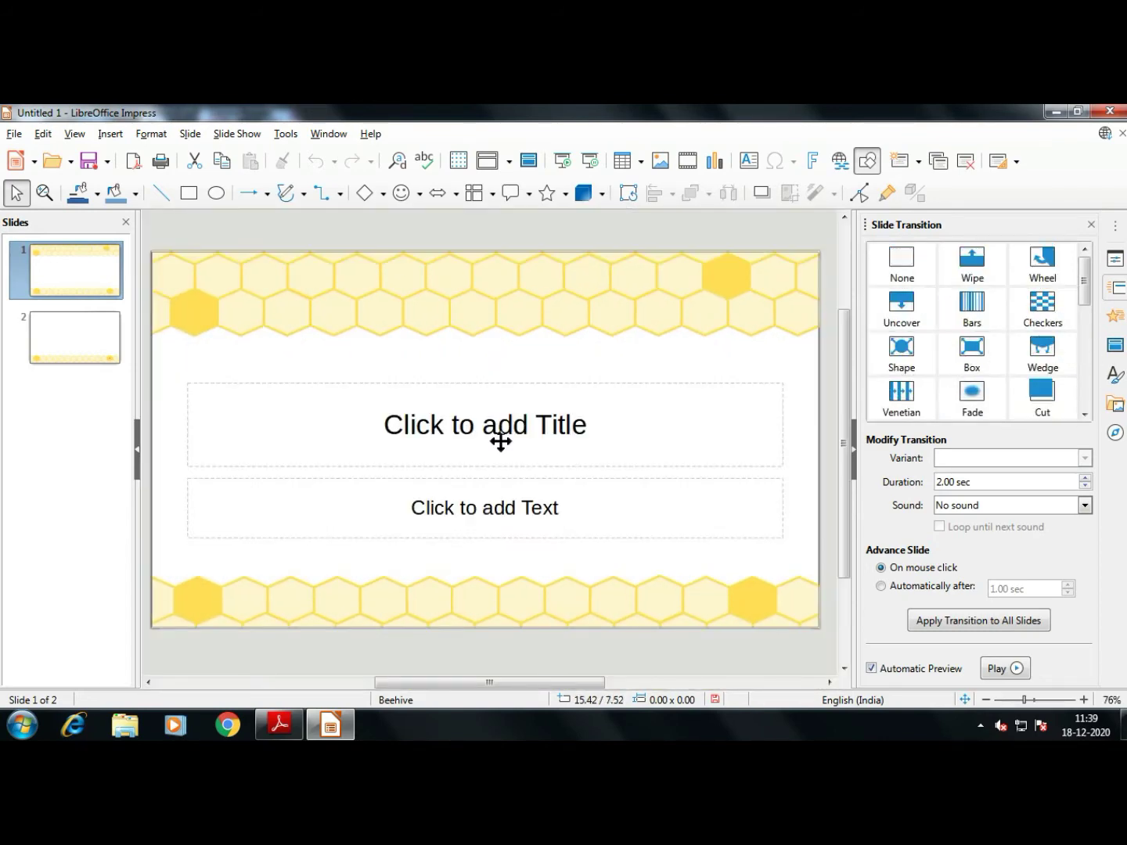
pyautogui.click(280, 721)
# Scroll the textbook further, then select slide 1's title placeholder in Impress
pyautogui.scroll(-6, 583, 536)
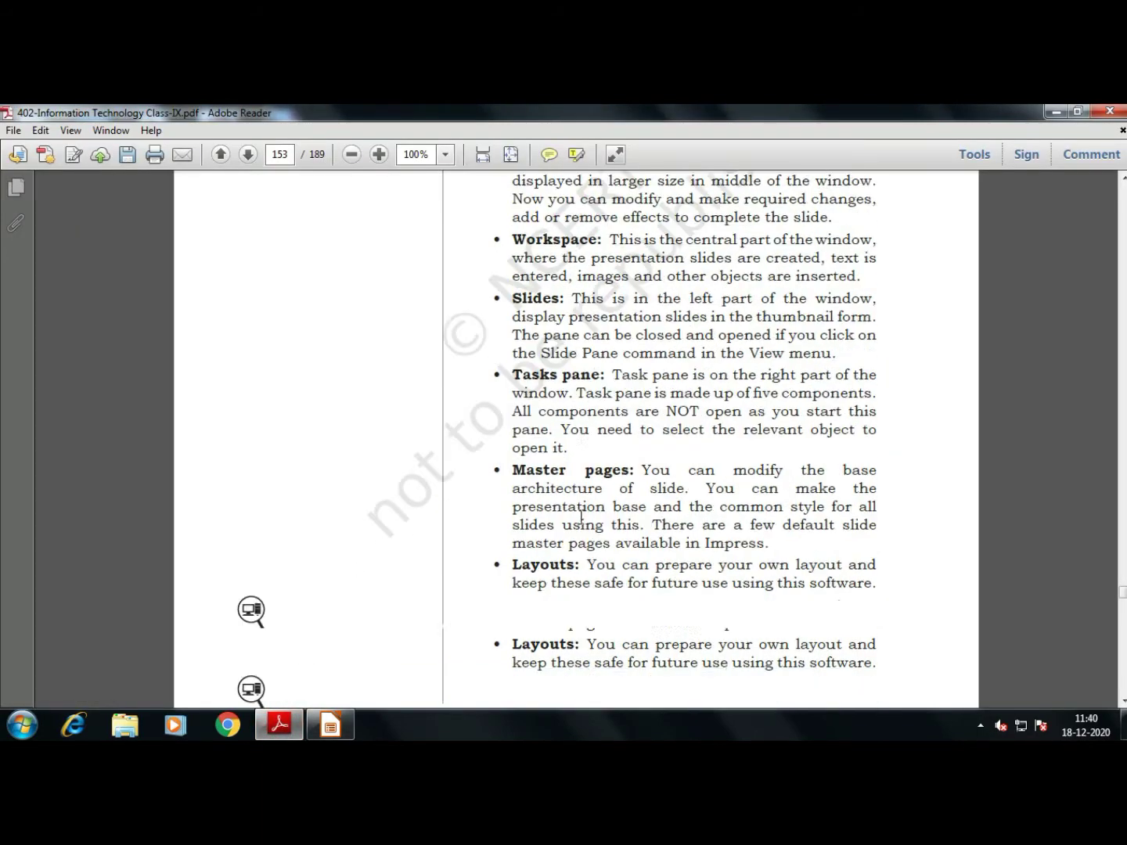
pyautogui.scroll(-10, 581, 523)
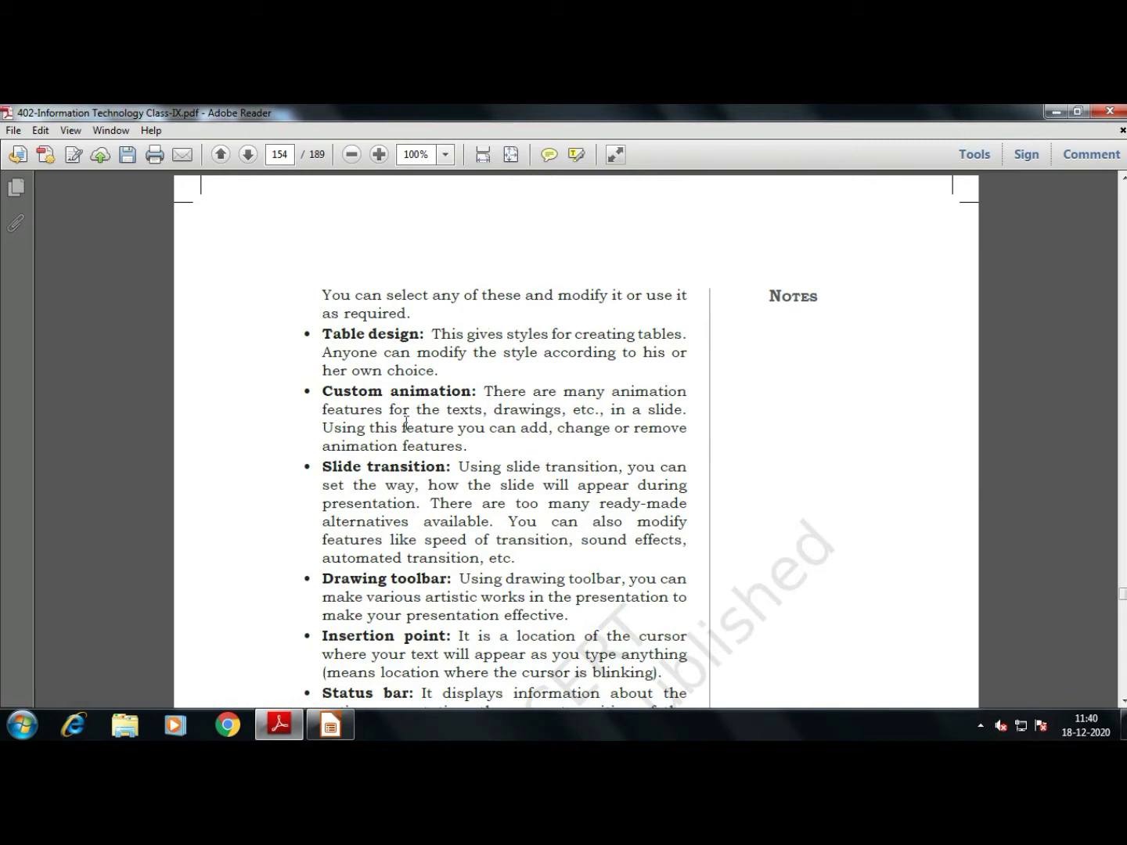
pyautogui.scroll(-3, 441, 458)
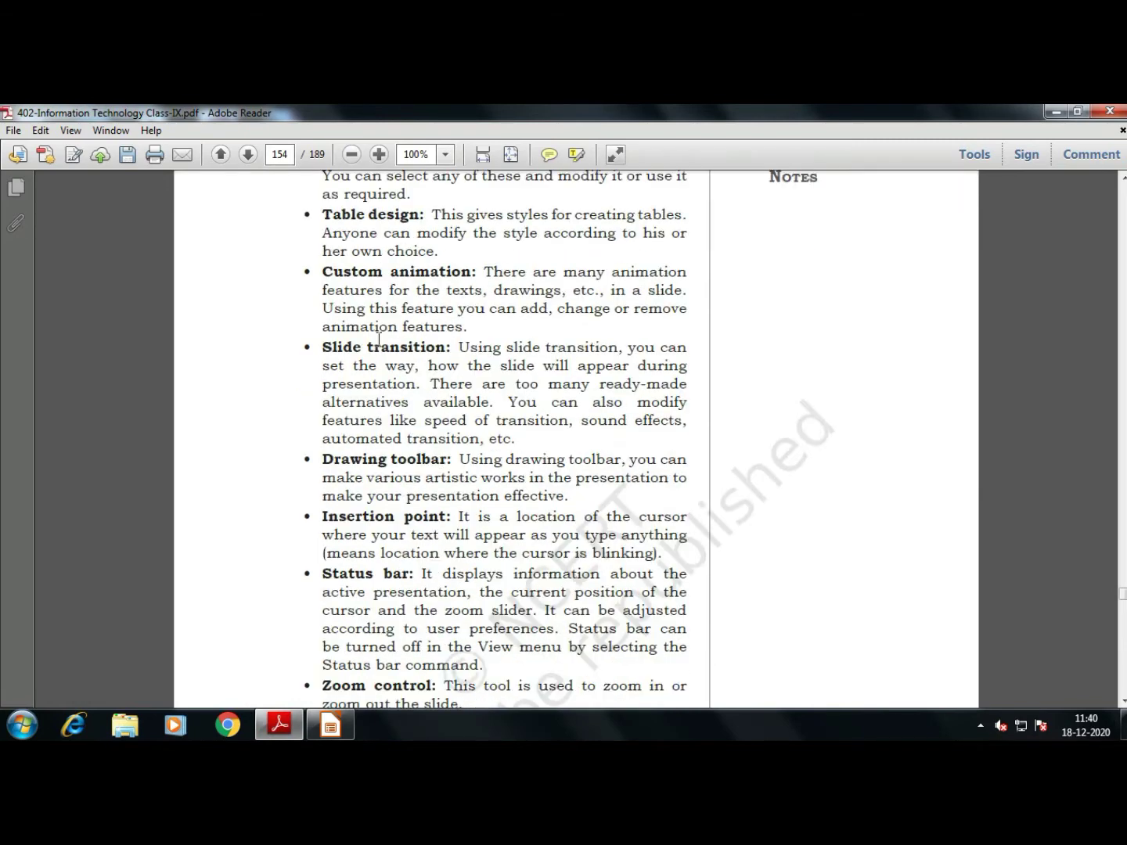
pyautogui.click(330, 726)
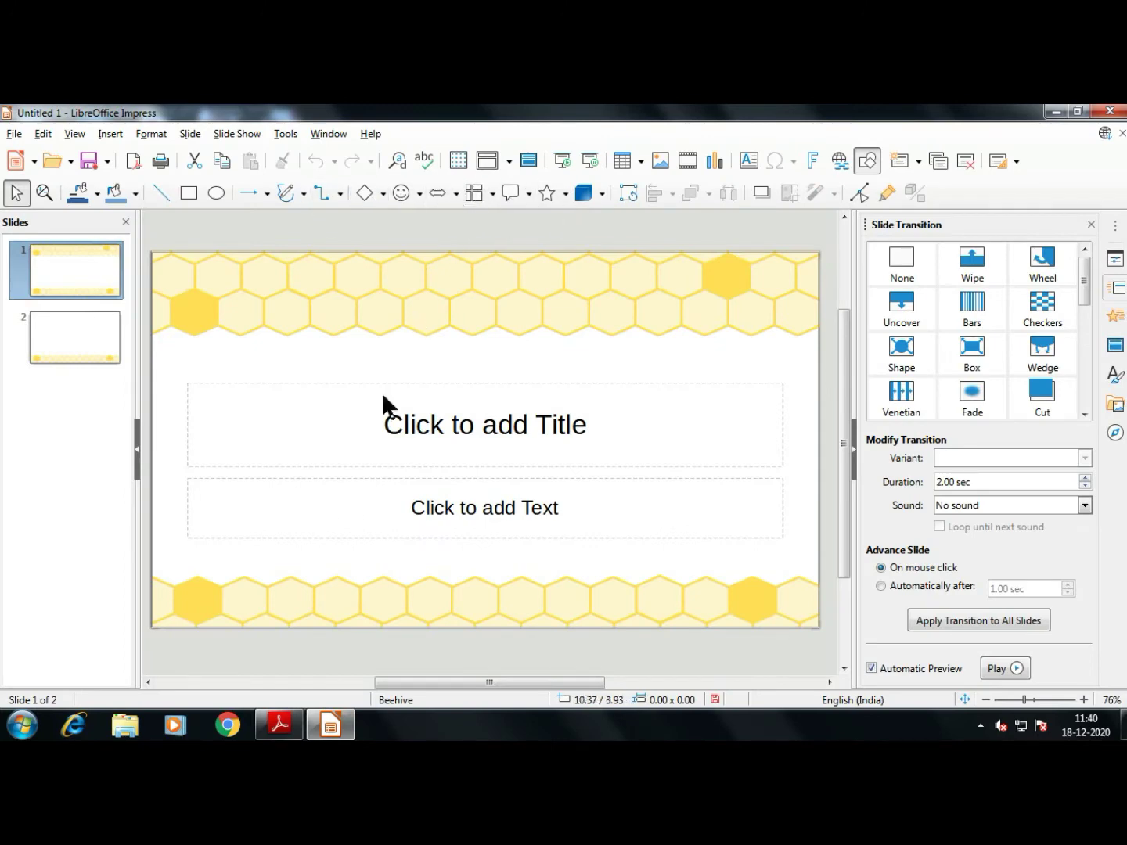
pyautogui.click(279, 726)
pyautogui.scroll(-3, 404, 512)
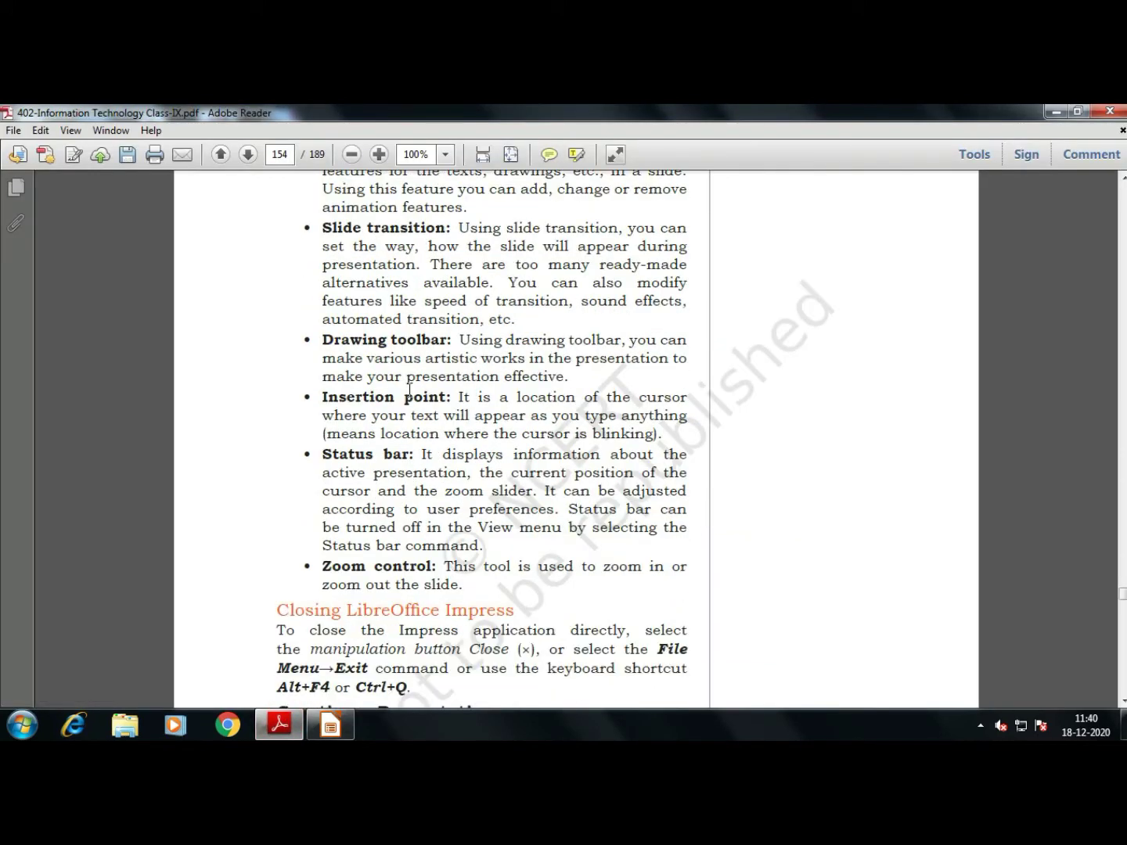
pyautogui.click(329, 726)
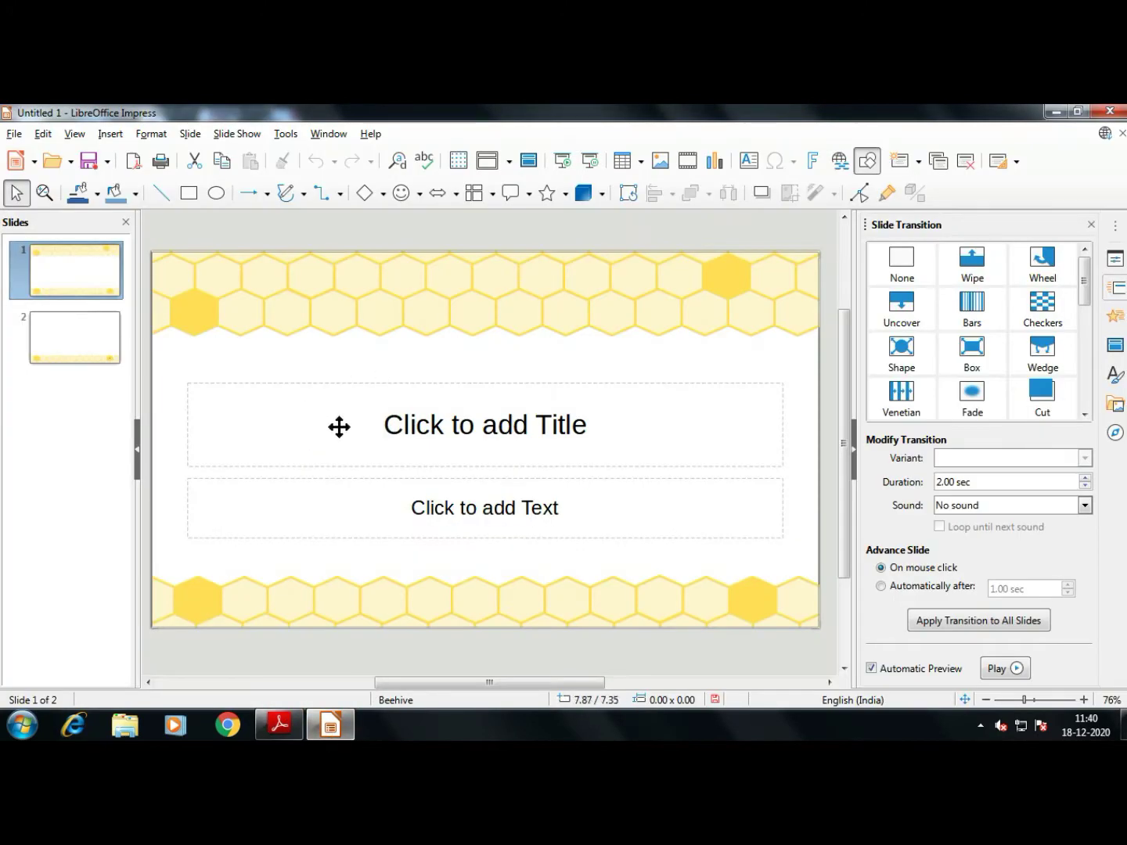
pyautogui.click(387, 427)
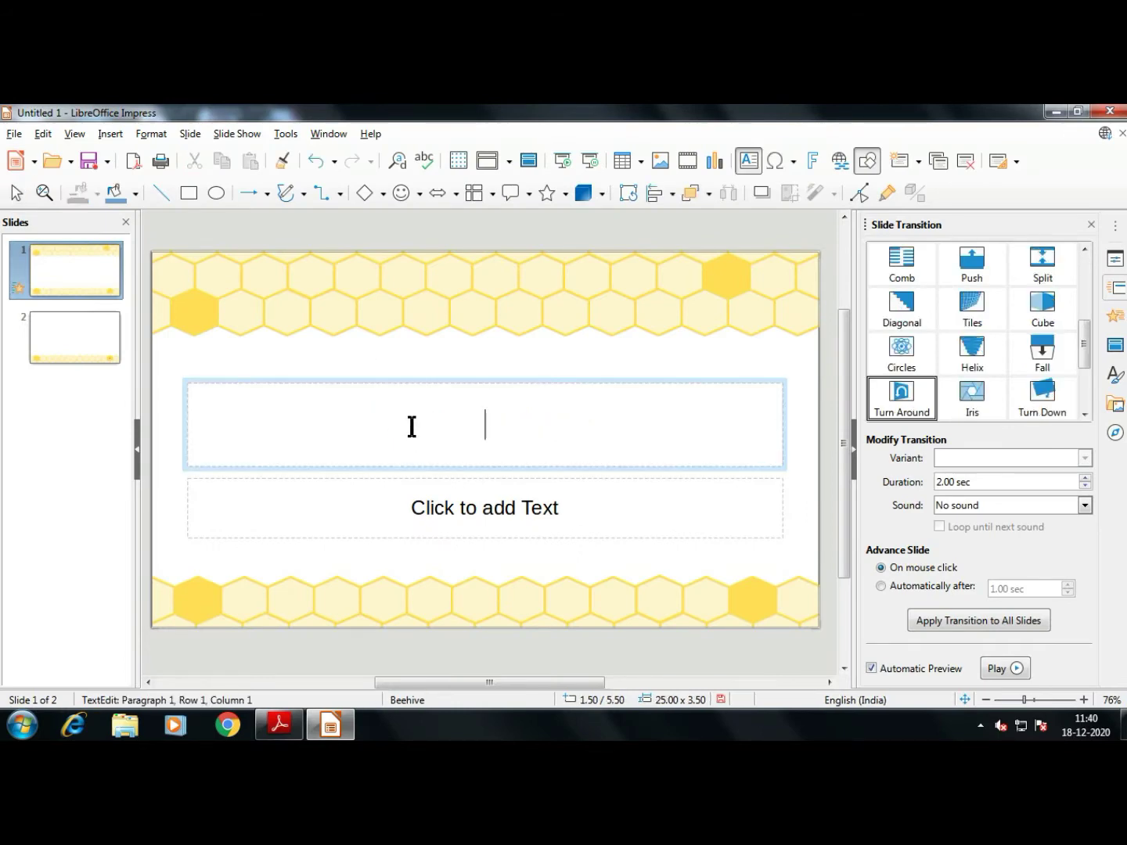
# Read on to textbook page 154 and zoom the Impress slide view out
pyautogui.click(280, 725)
pyautogui.scroll(-5, 411, 642)
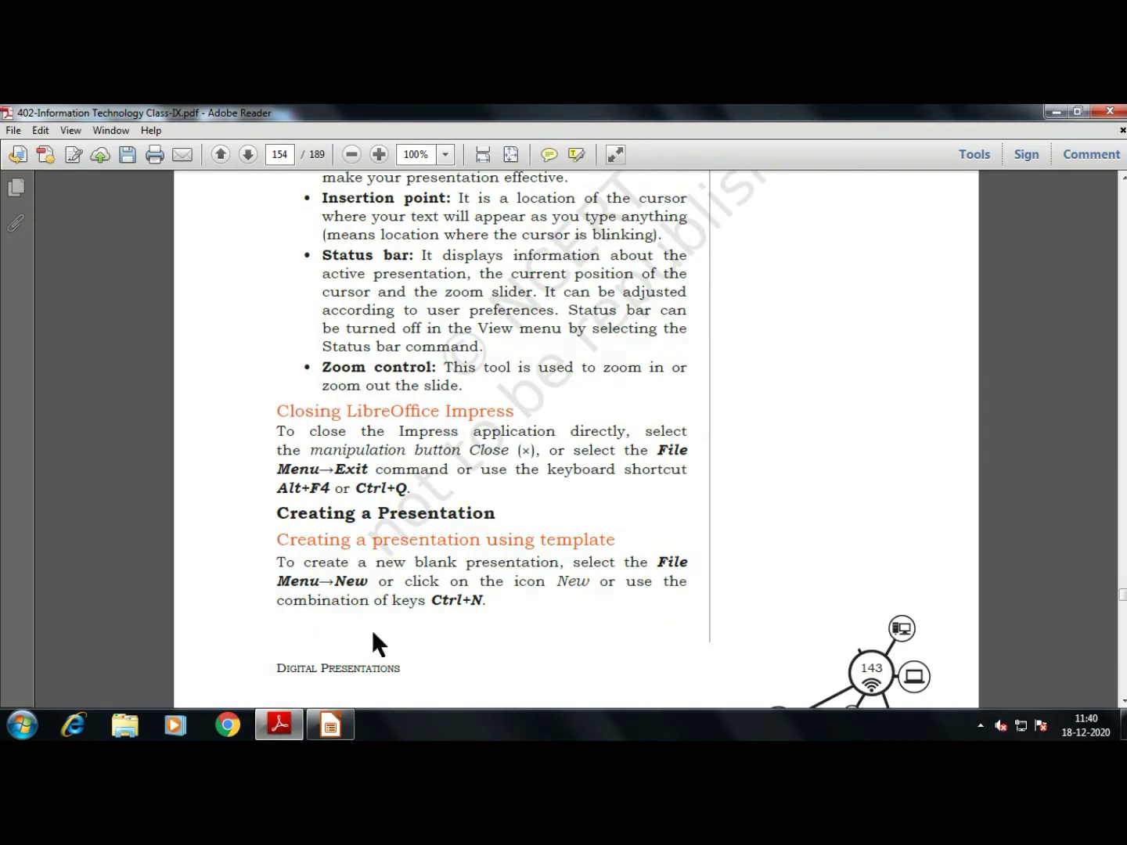
pyautogui.click(330, 726)
pyautogui.moveTo(1026, 701); pyautogui.dragTo(1017, 712)
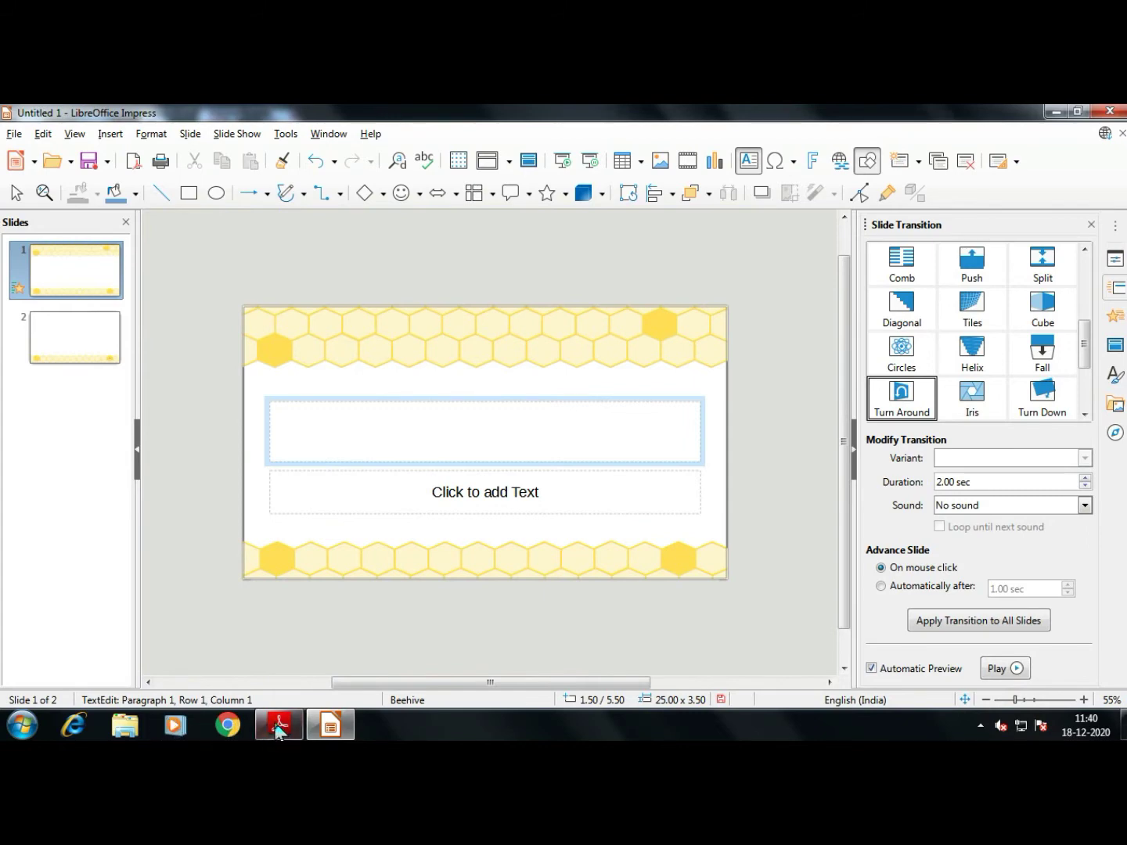
pyautogui.click(278, 728)
pyautogui.scroll(-1, 402, 461)
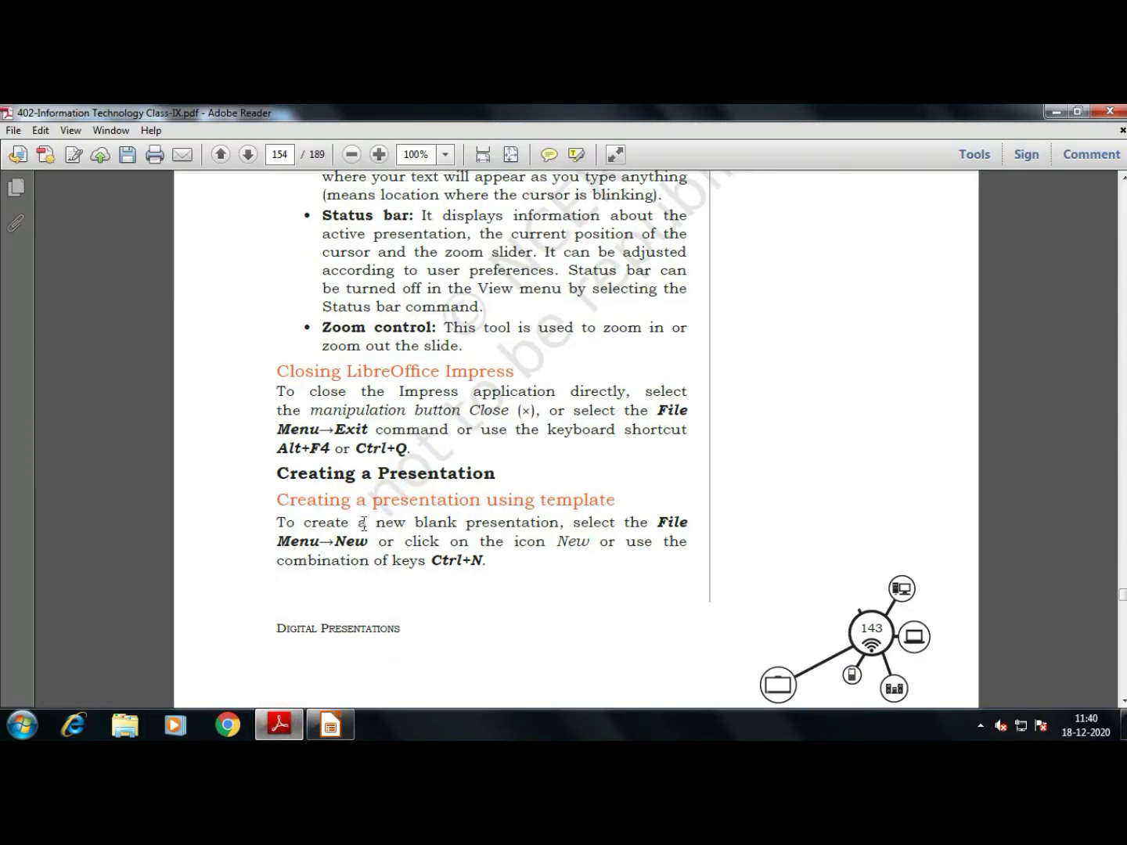
pyautogui.click(331, 726)
# Exit LibreOffice, choose Save at the prompt, then cancel the Save As dialog
pyautogui.click(14, 134)
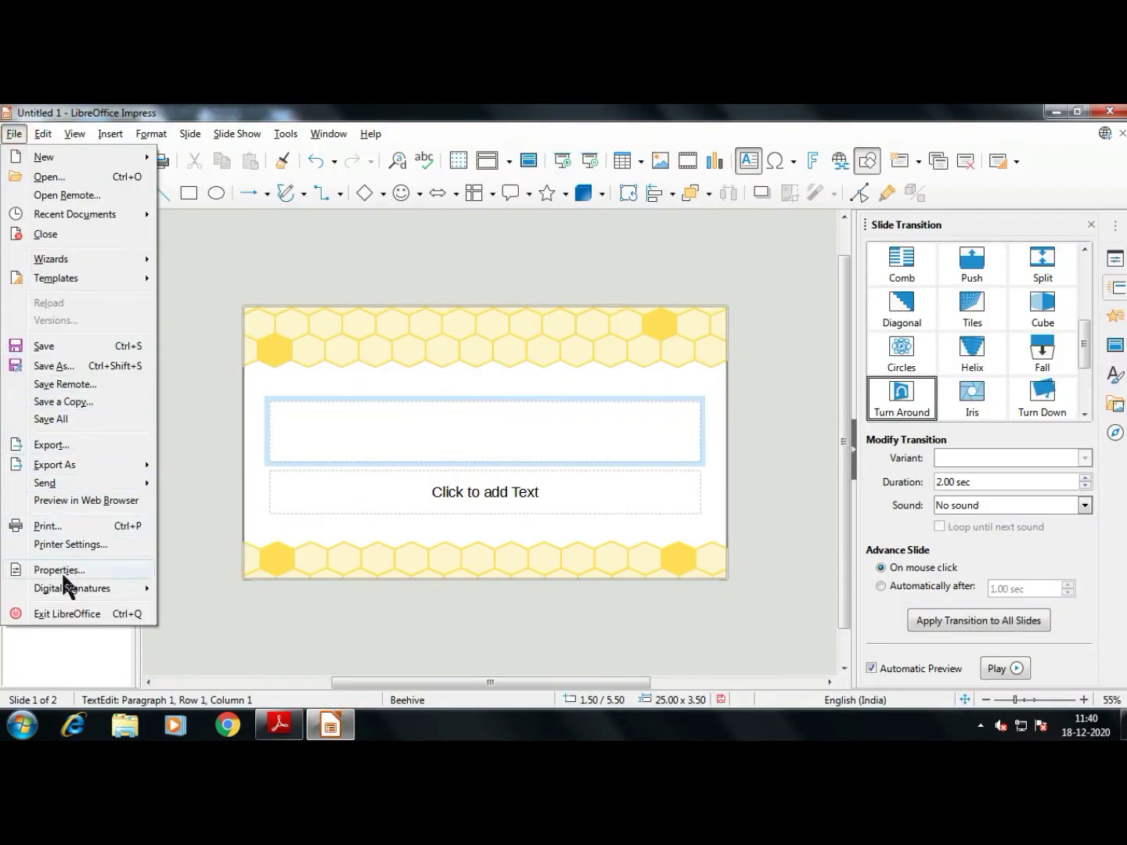
pyautogui.click(66, 615)
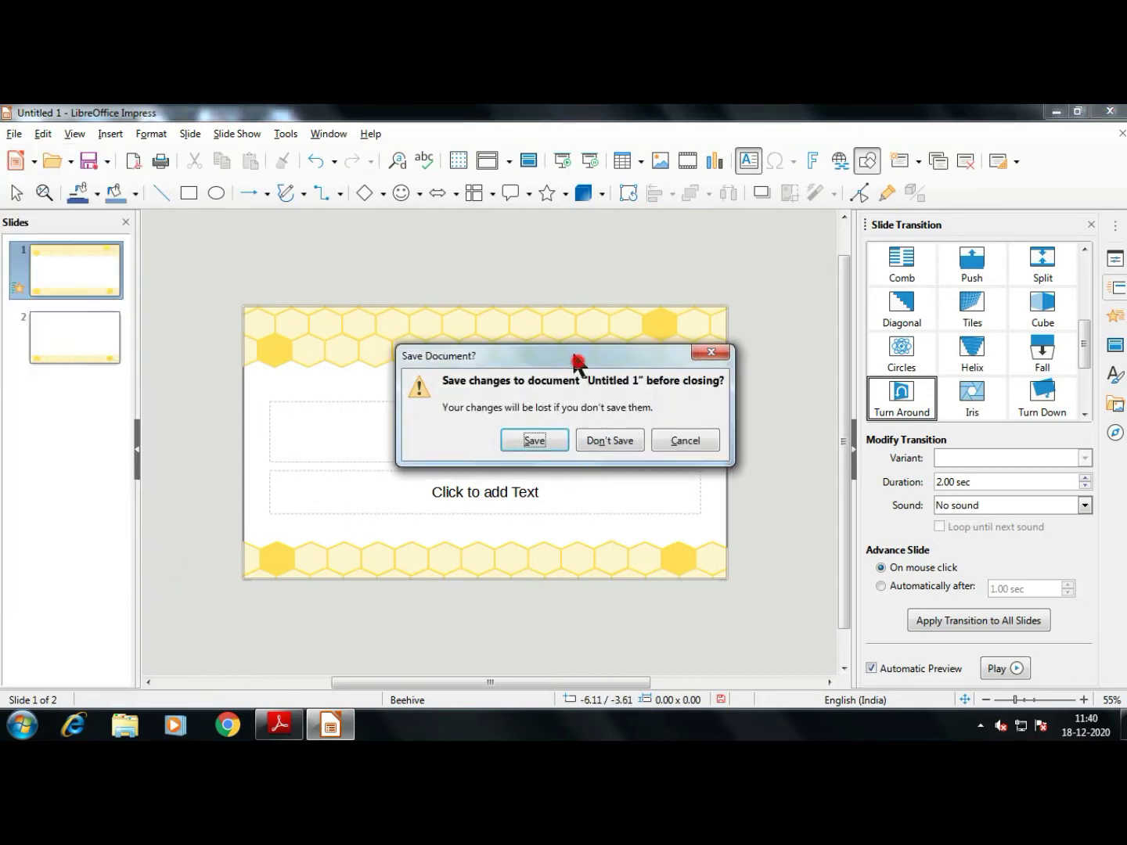
pyautogui.moveTo(575, 360); pyautogui.dragTo(521, 258)
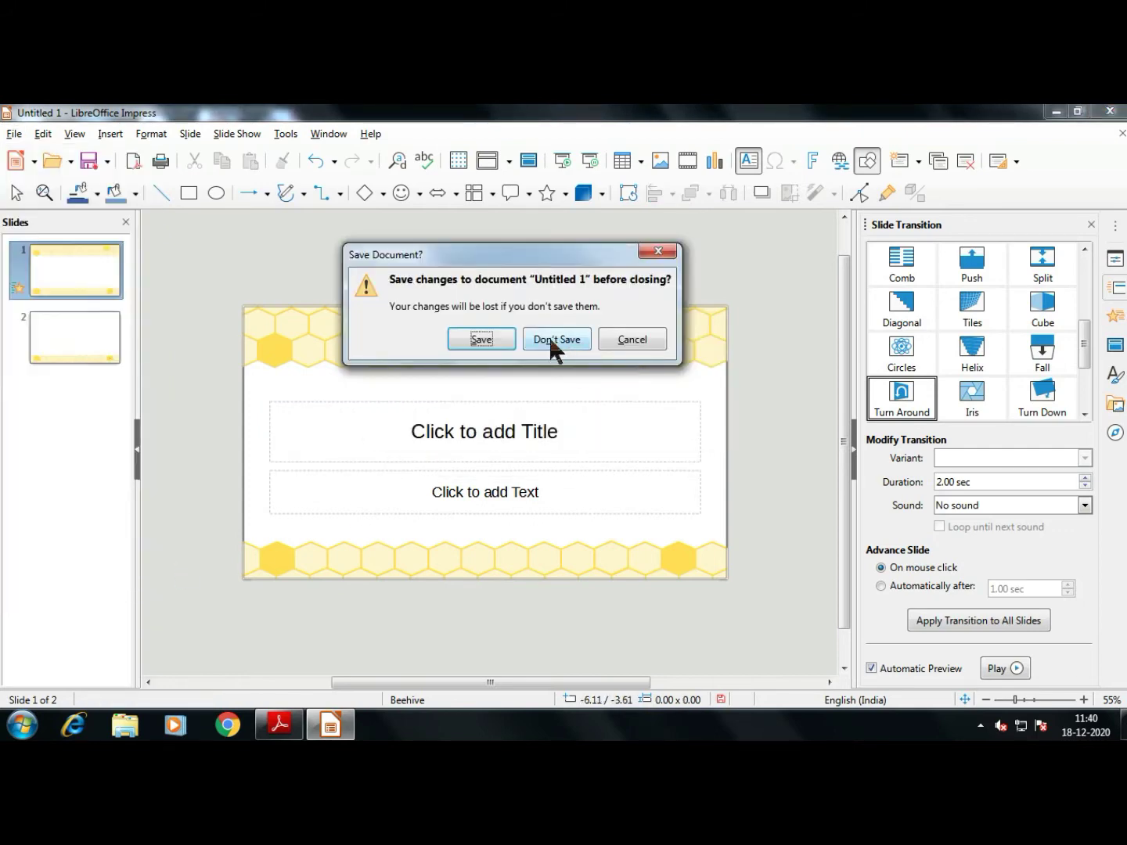
pyautogui.click(485, 347)
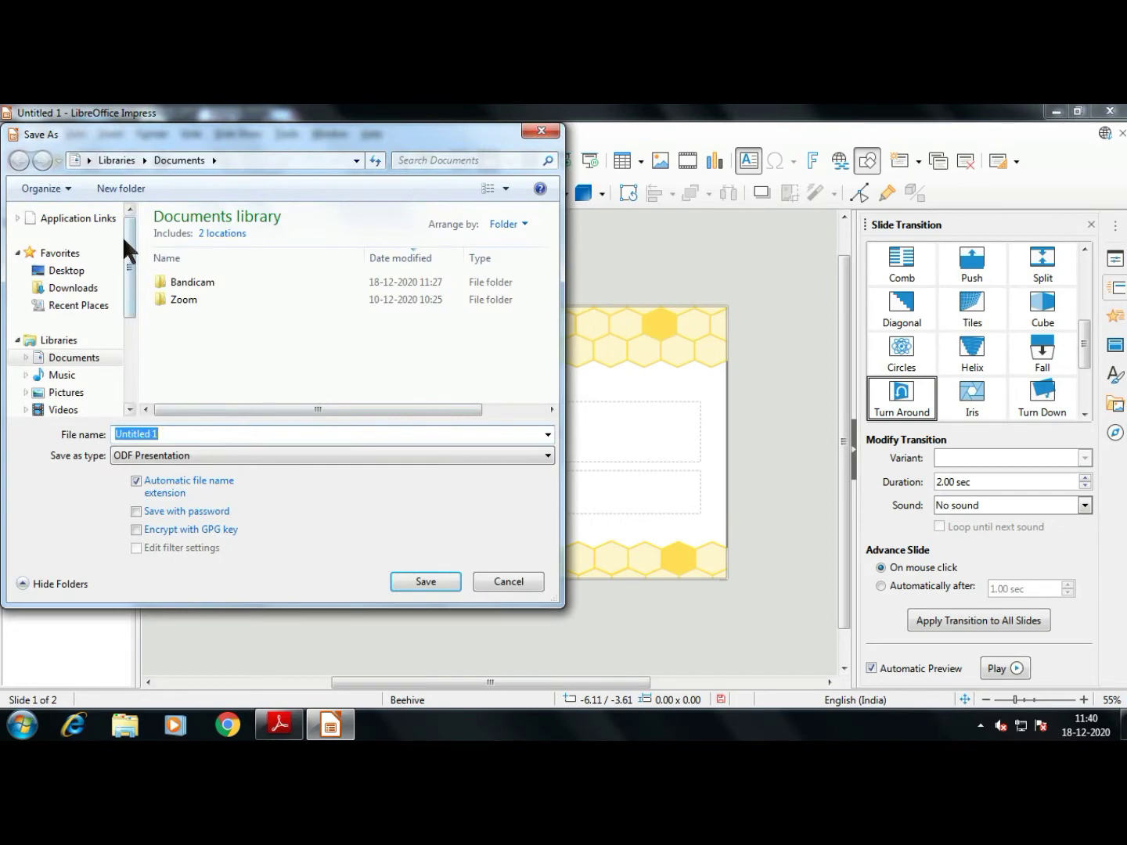
pyautogui.moveTo(126, 239); pyautogui.dragTo(122, 349)
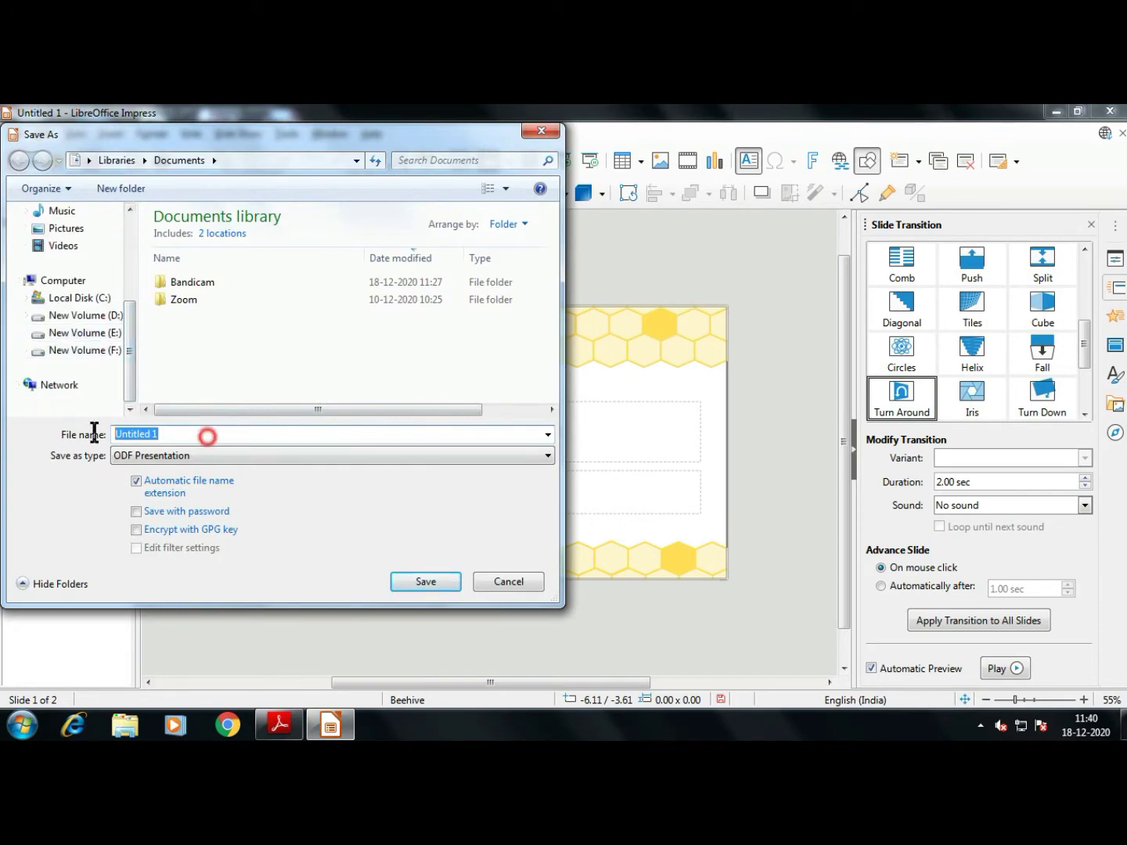
pyautogui.click(511, 582)
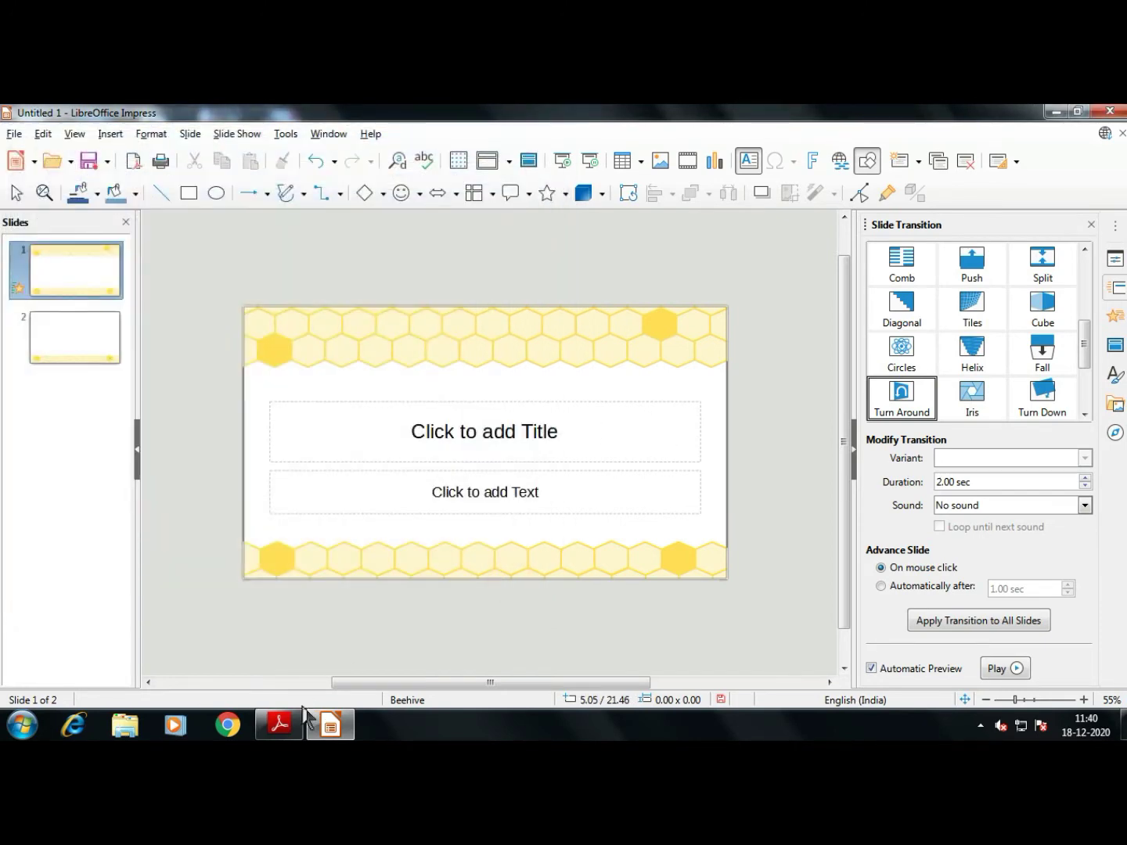
# Read the textbook's instructions for closing Impress, then return to the presentation
pyautogui.click(299, 716)
pyautogui.scroll(-2, 484, 480)
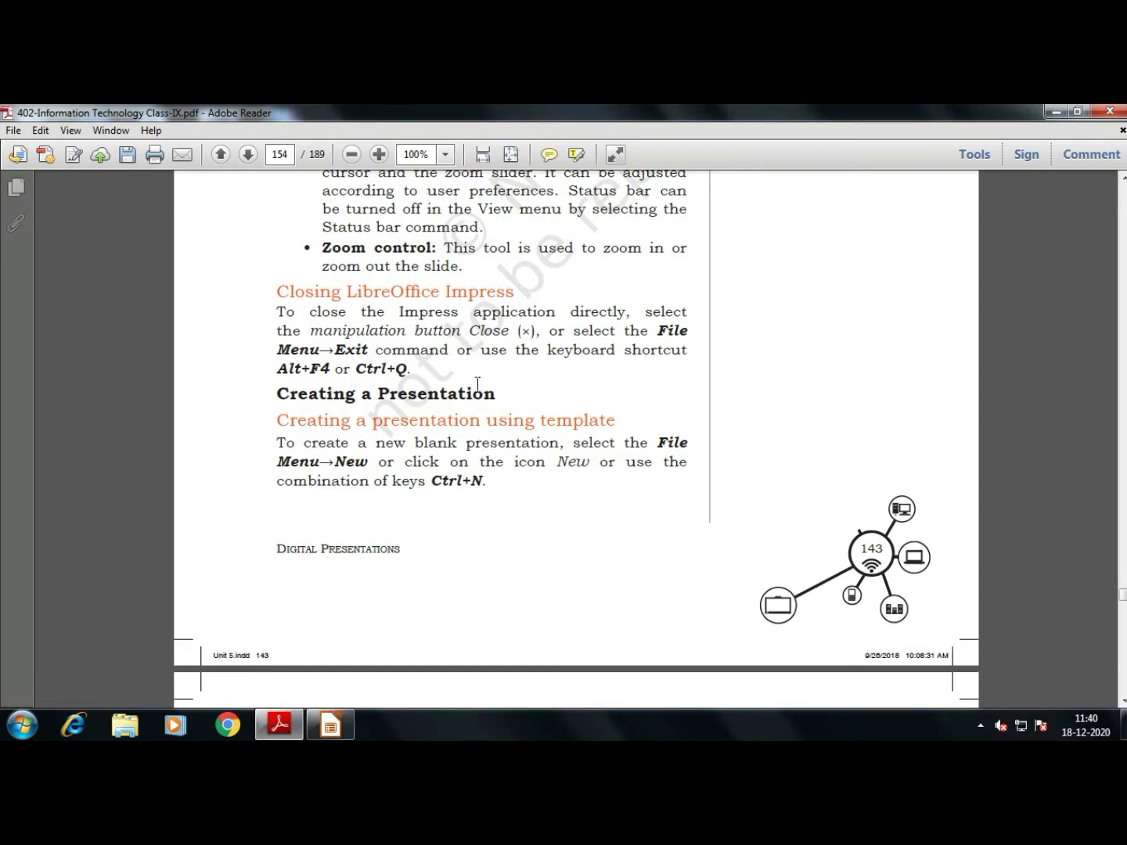
pyautogui.moveTo(658, 331); pyautogui.dragTo(686, 351)
pyautogui.click(666, 344)
pyautogui.click(331, 726)
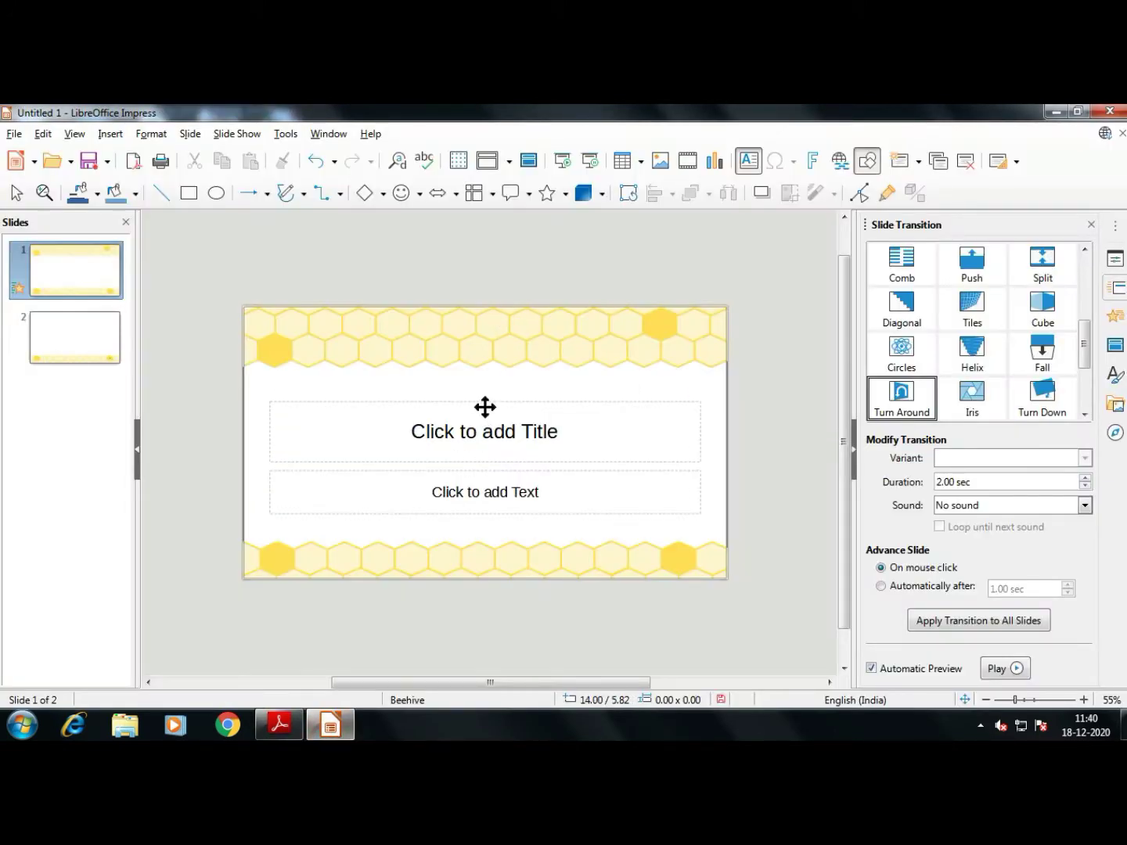
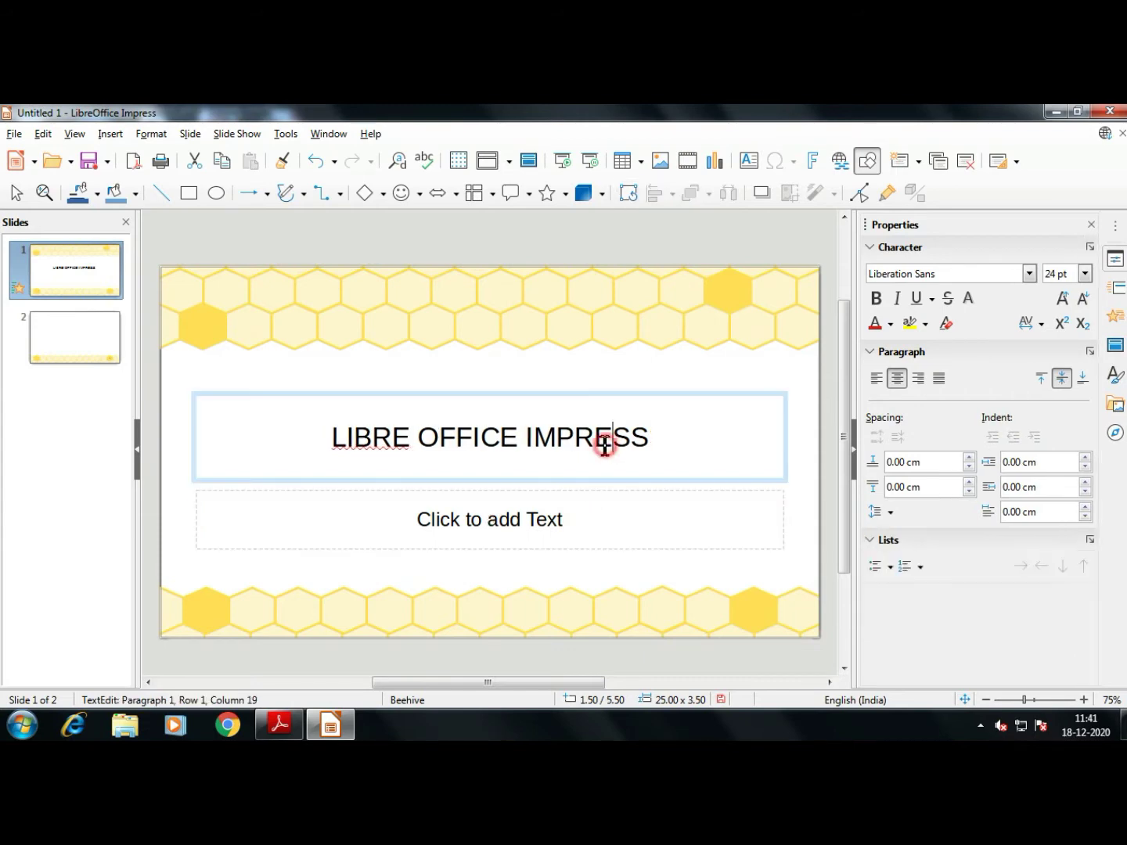
# Move the title box higher on the slide with a small drag and two arrow-key nudges
pyautogui.click(502, 381)
pyautogui.click(509, 404)
pyautogui.click(508, 404)
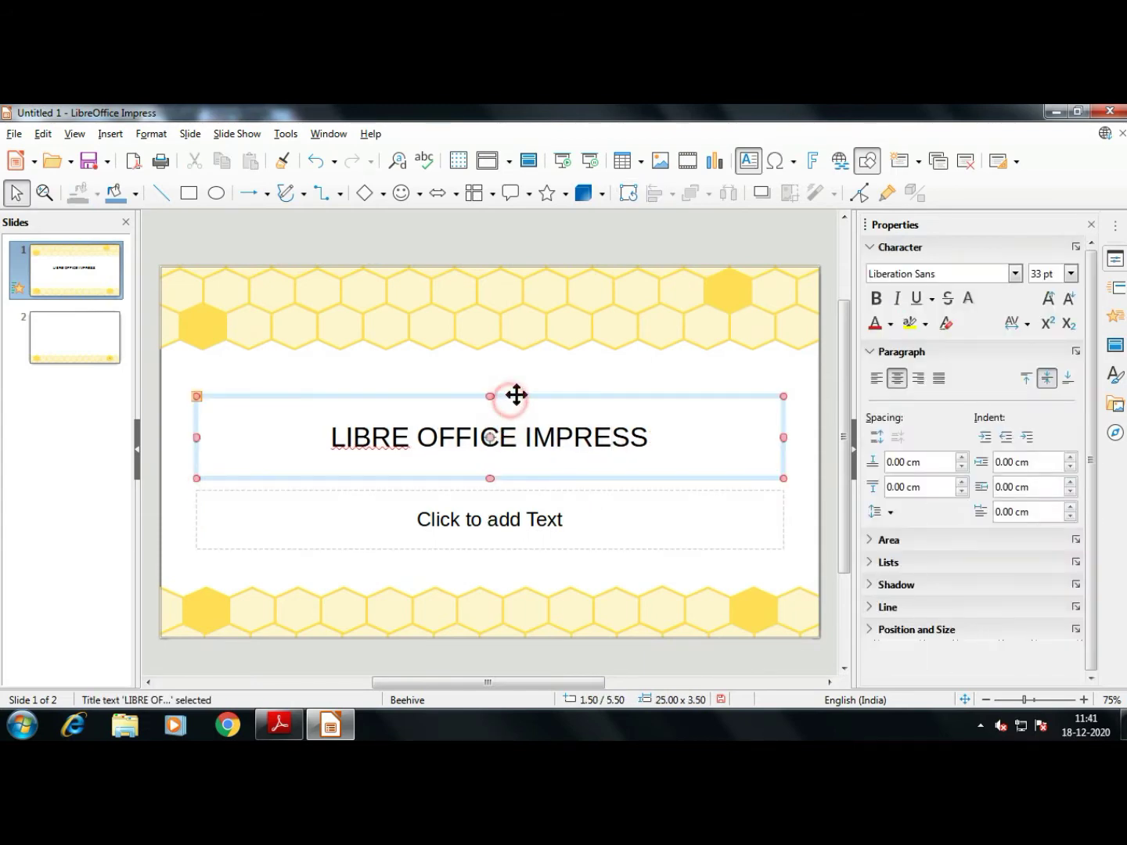
pyautogui.moveTo(516, 396); pyautogui.dragTo(517, 395)
pyautogui.press('Up')
pyautogui.press('Up')
pyautogui.press('Up')
pyautogui.press('Up')
pyautogui.press('Up')
pyautogui.press('Up')
pyautogui.press('Up')
pyautogui.press('Up')
pyautogui.press('Up')
pyautogui.press('Up')
pyautogui.press('Up')
pyautogui.press('Up')
pyautogui.press('Up')
pyautogui.press('Up')
pyautogui.press('Up')
pyautogui.press('Up')
pyautogui.press('Up')
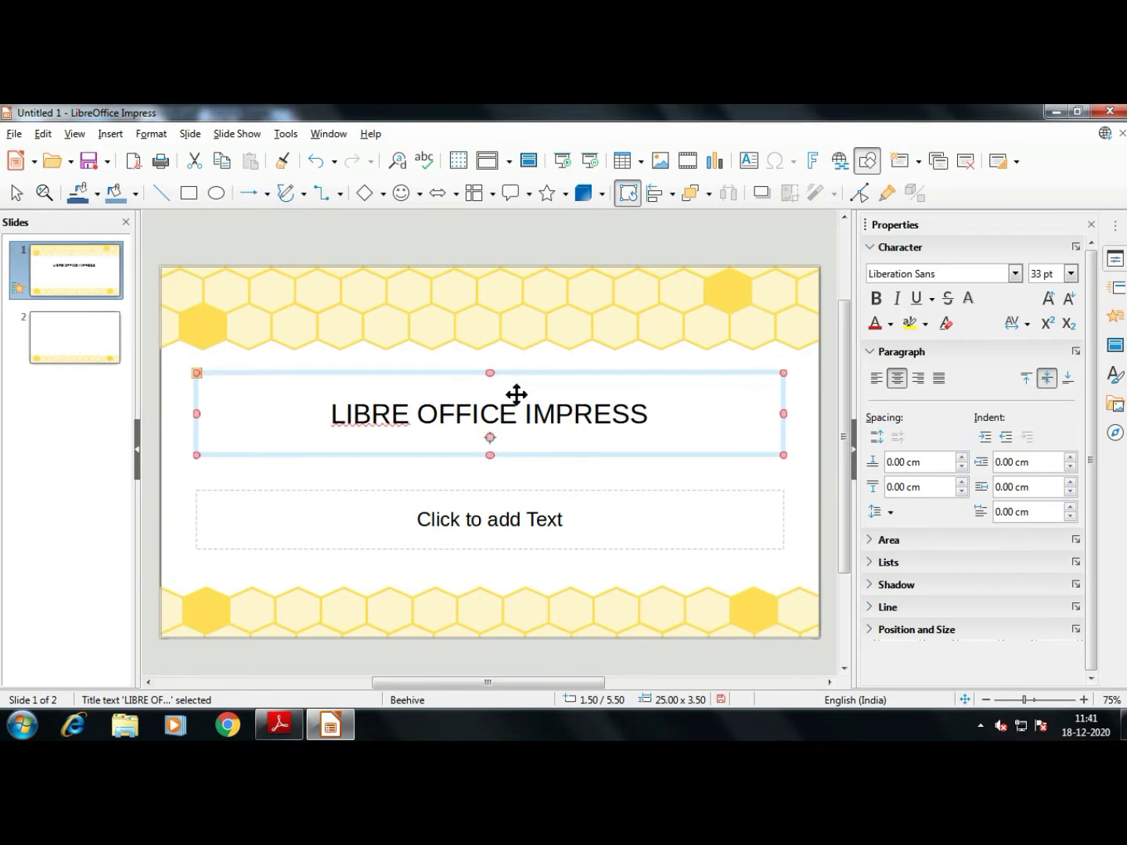
pyautogui.press('Up')
pyautogui.press('Up')
pyautogui.press('Up')
pyautogui.press('Up')
pyautogui.press('Up')
pyautogui.press('Up')
pyautogui.press('Up')
pyautogui.press('Up')
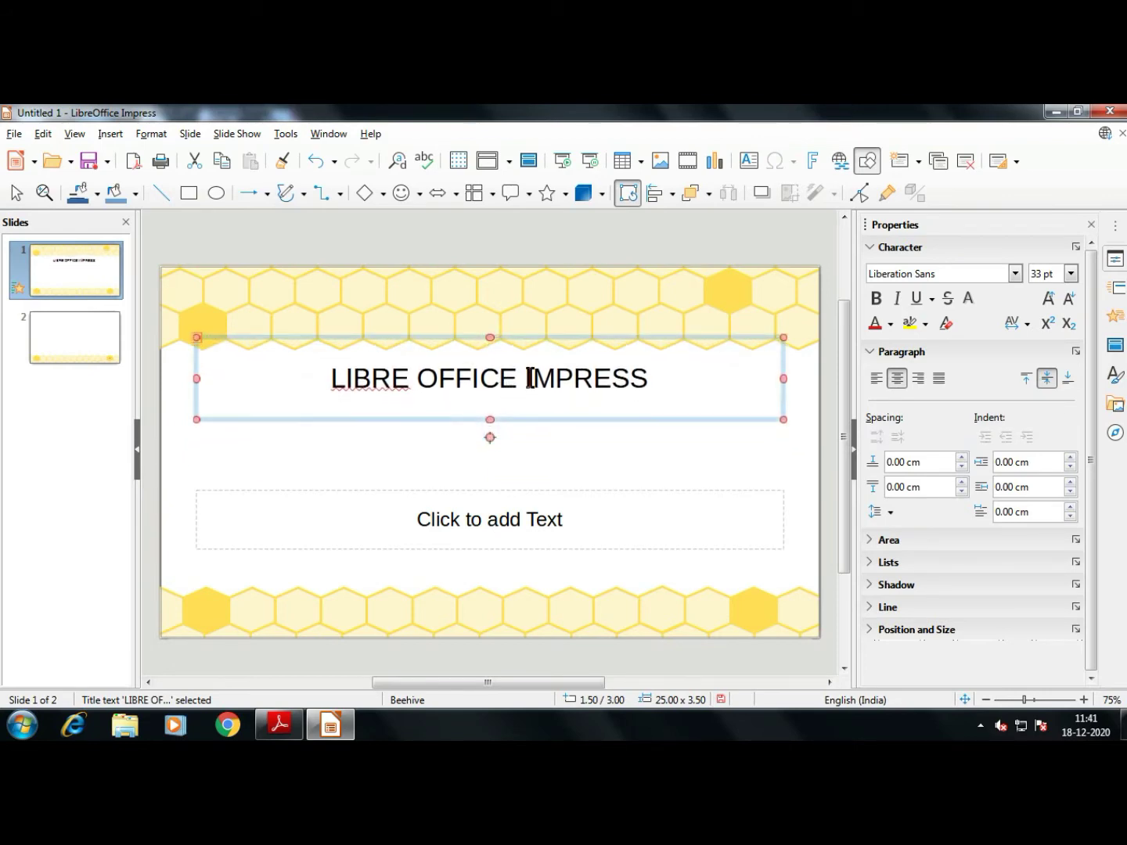
pyautogui.click(695, 453)
pyautogui.click(602, 379)
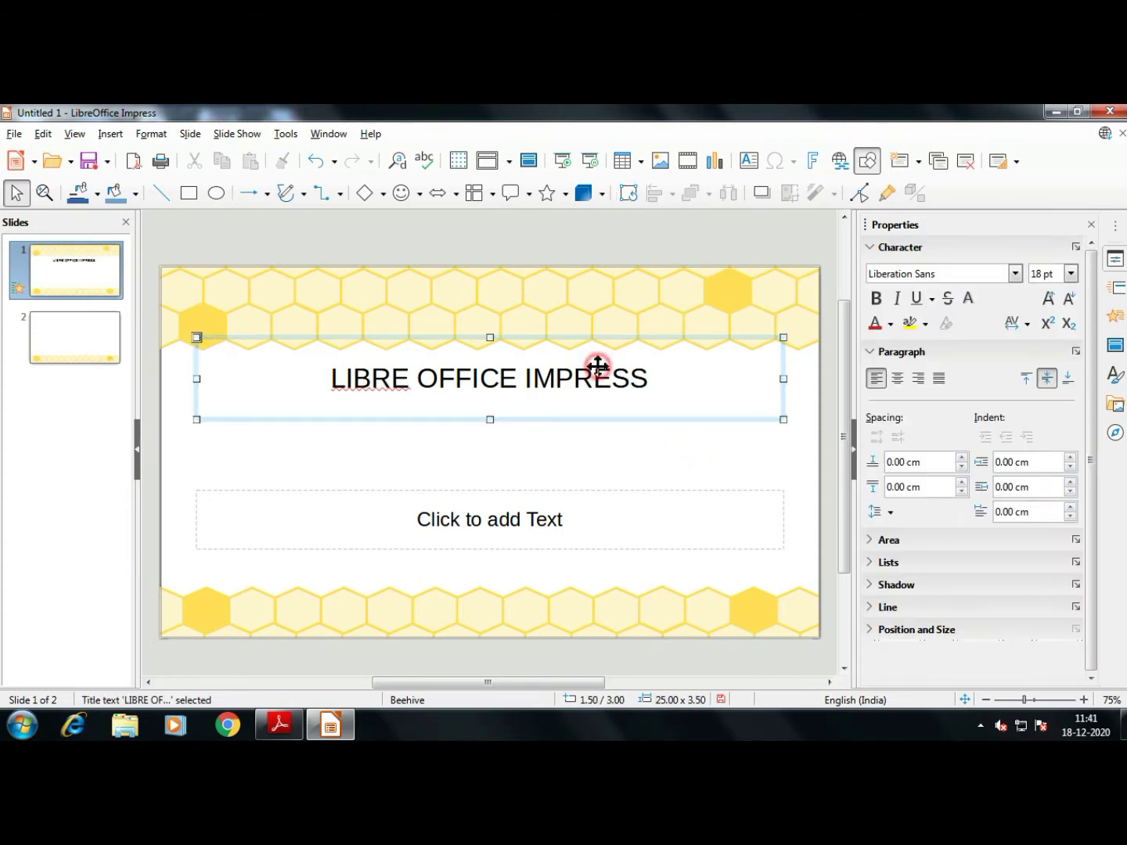
# Drag the empty 'Click to add Text' frame up to sit just beneath the title
pyautogui.click(701, 457)
pyautogui.click(636, 484)
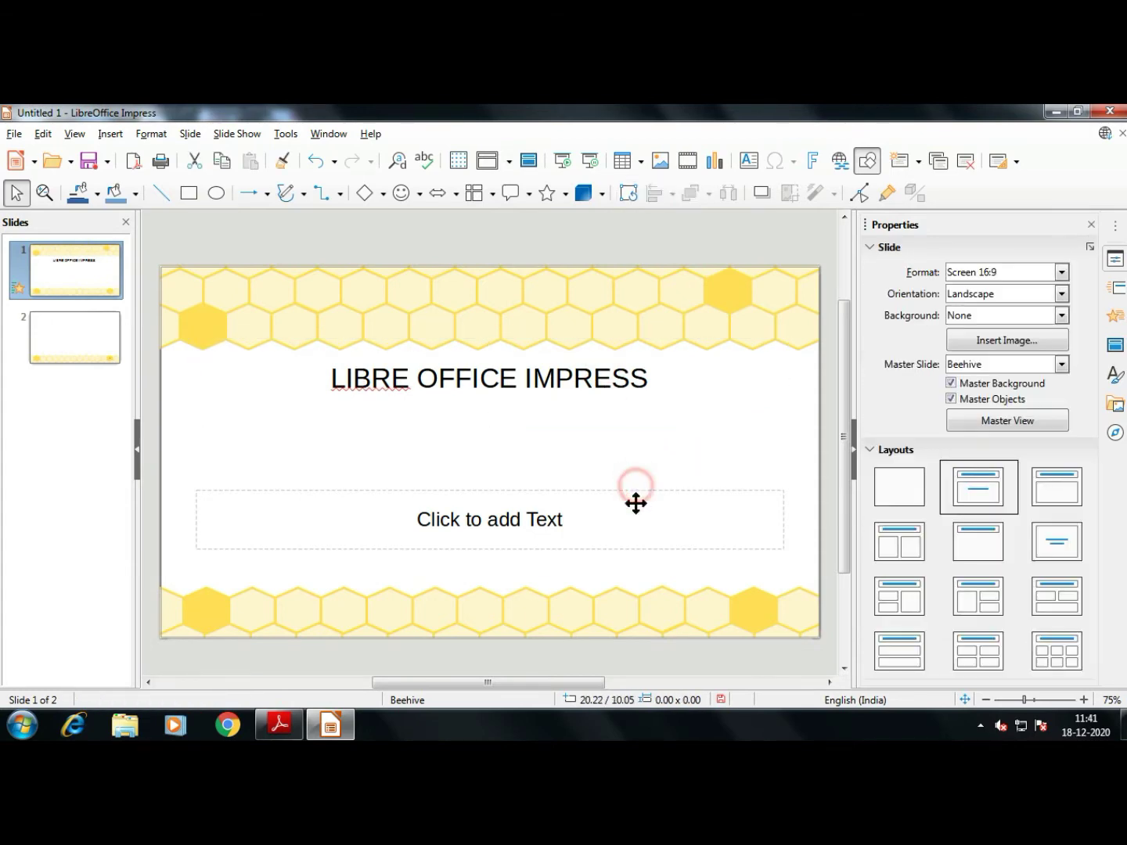
pyautogui.click(636, 493)
pyautogui.moveTo(636, 491); pyautogui.dragTo(636, 411)
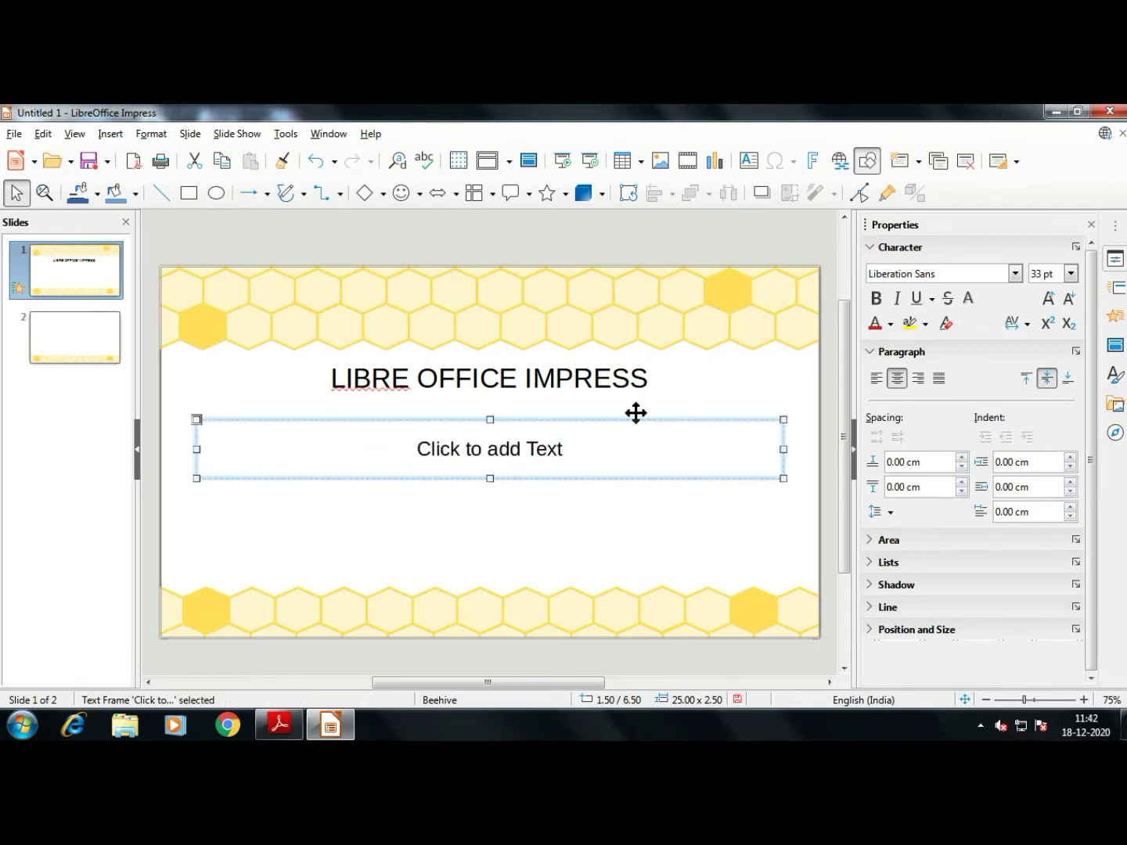
pyautogui.click(530, 453)
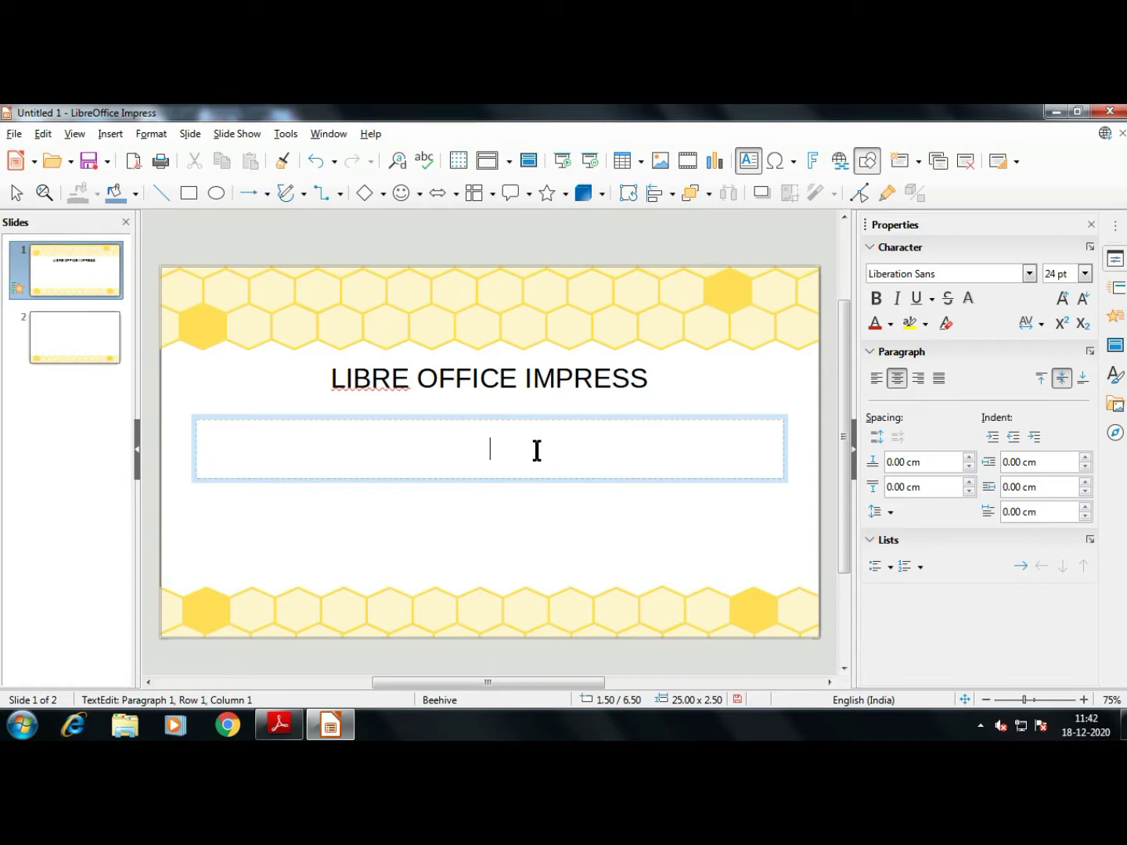
pyautogui.click(887, 567)
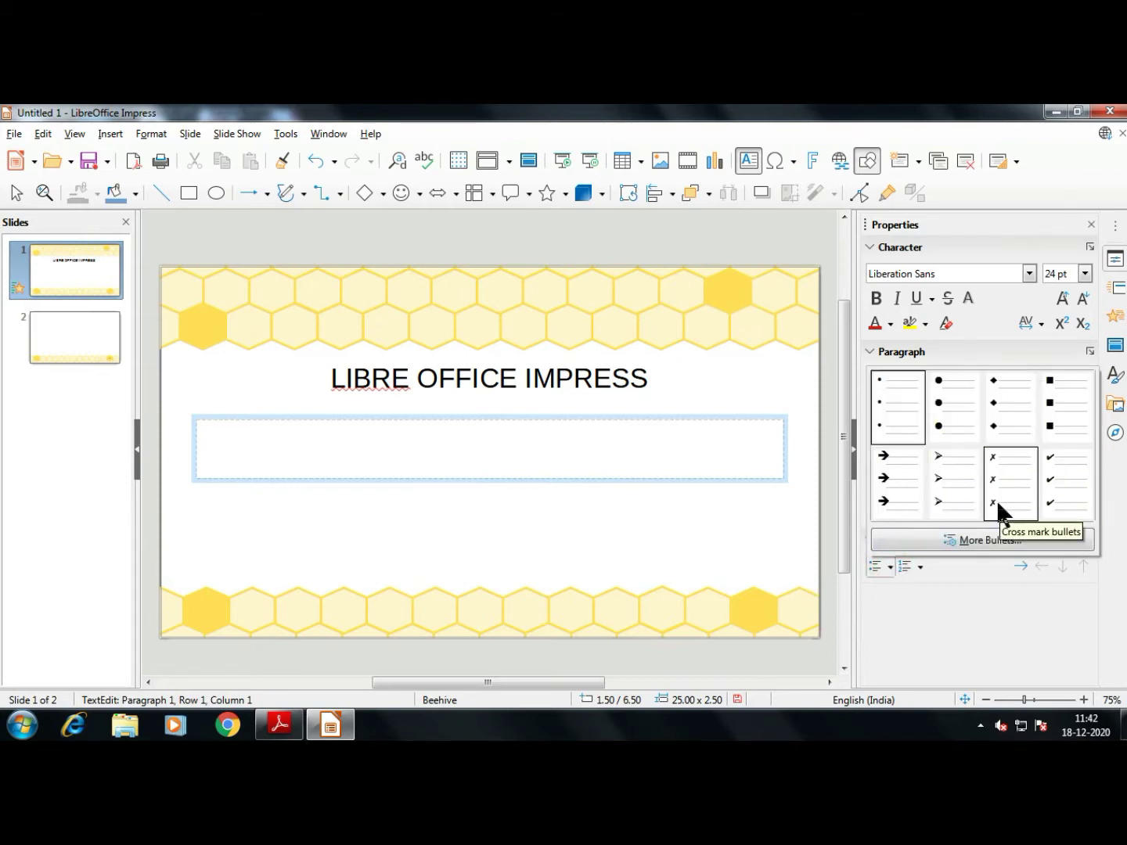
pyautogui.click(1009, 535)
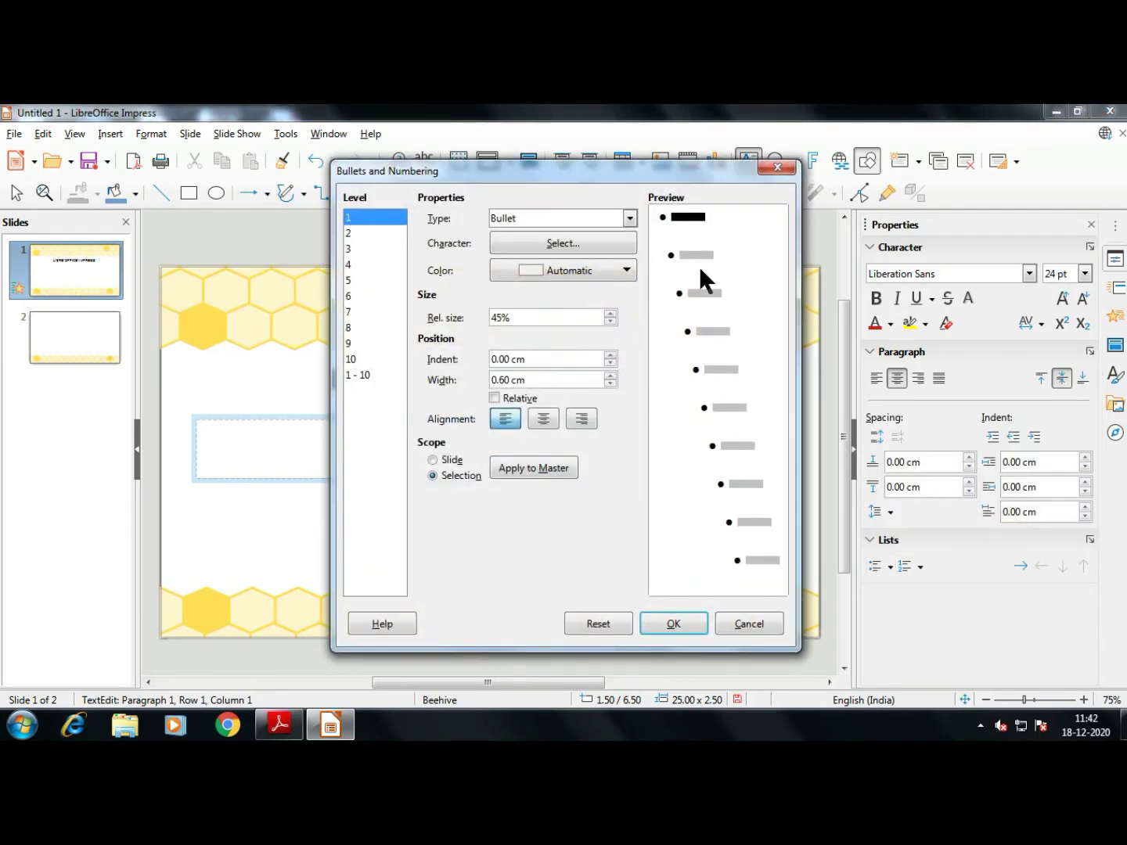
pyautogui.click(559, 219)
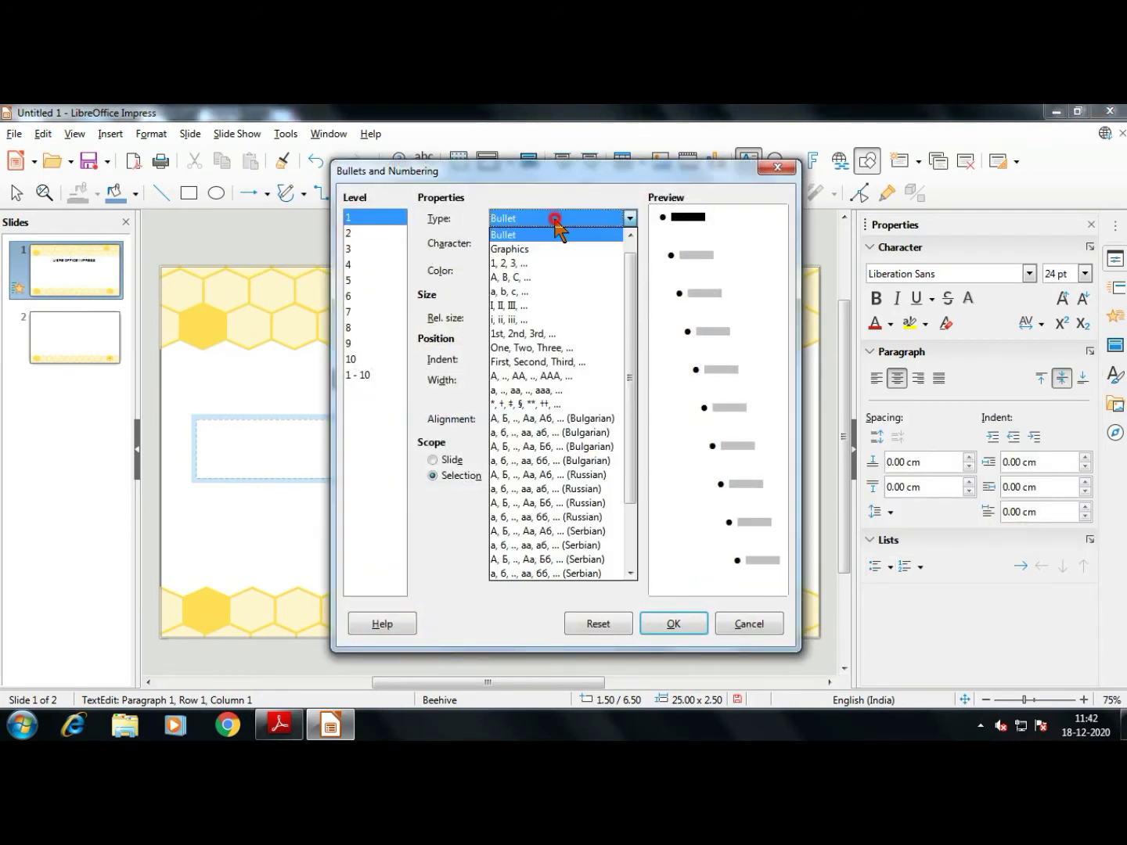
pyautogui.scroll(-2, 552, 445)
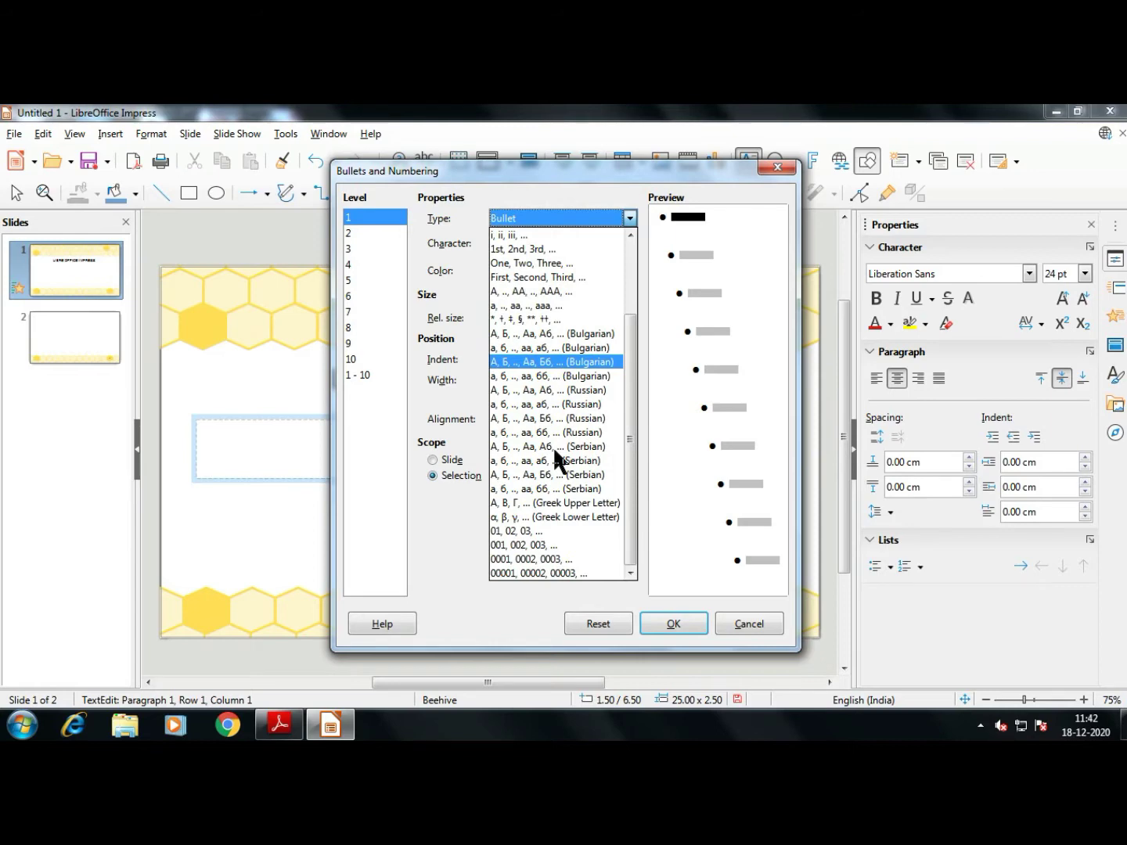
pyautogui.scroll(3, 553, 446)
pyautogui.click(516, 320)
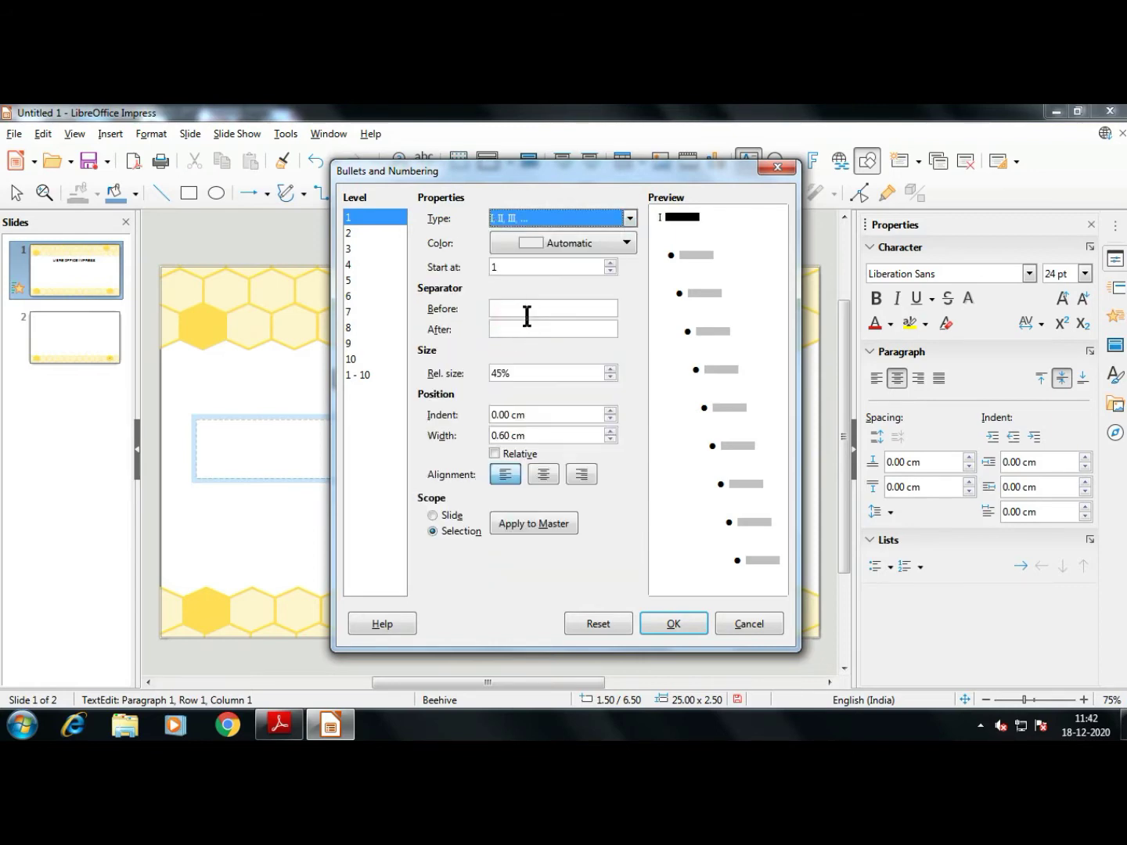
pyautogui.click(606, 244)
pyautogui.click(606, 246)
pyautogui.click(606, 246)
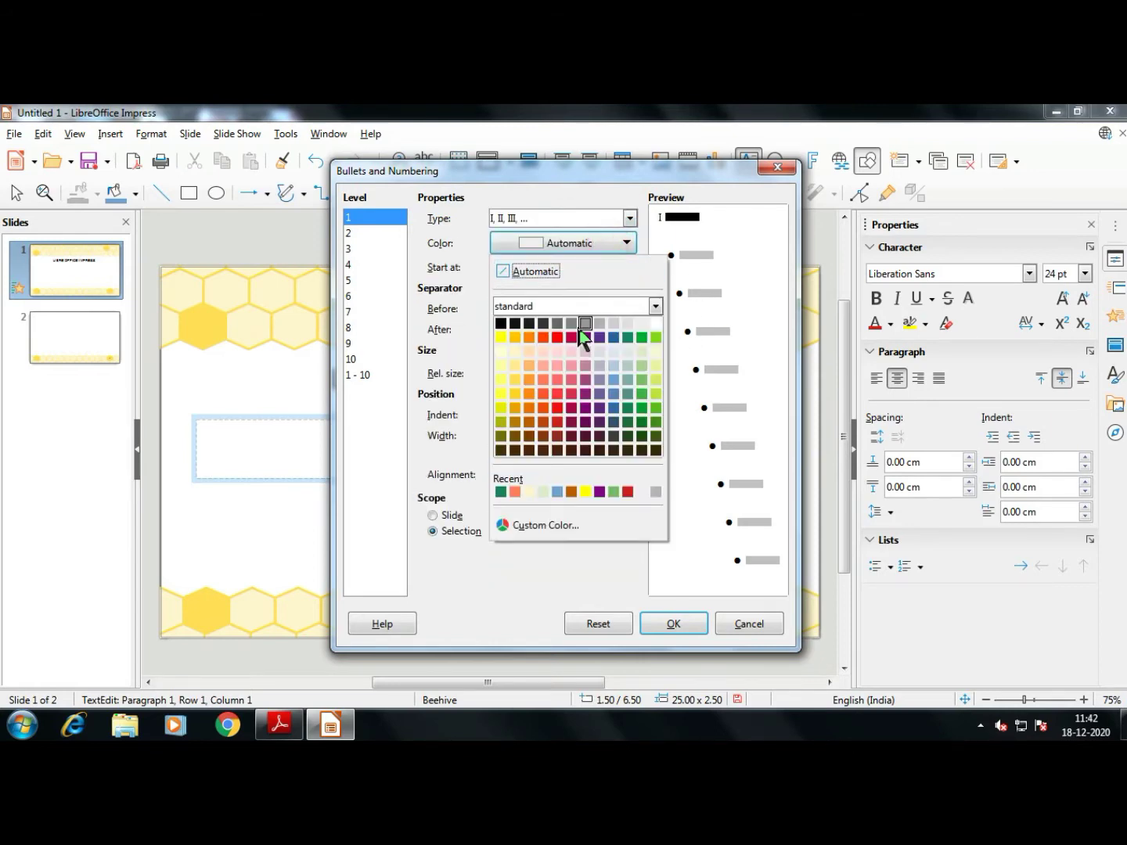
pyautogui.click(558, 334)
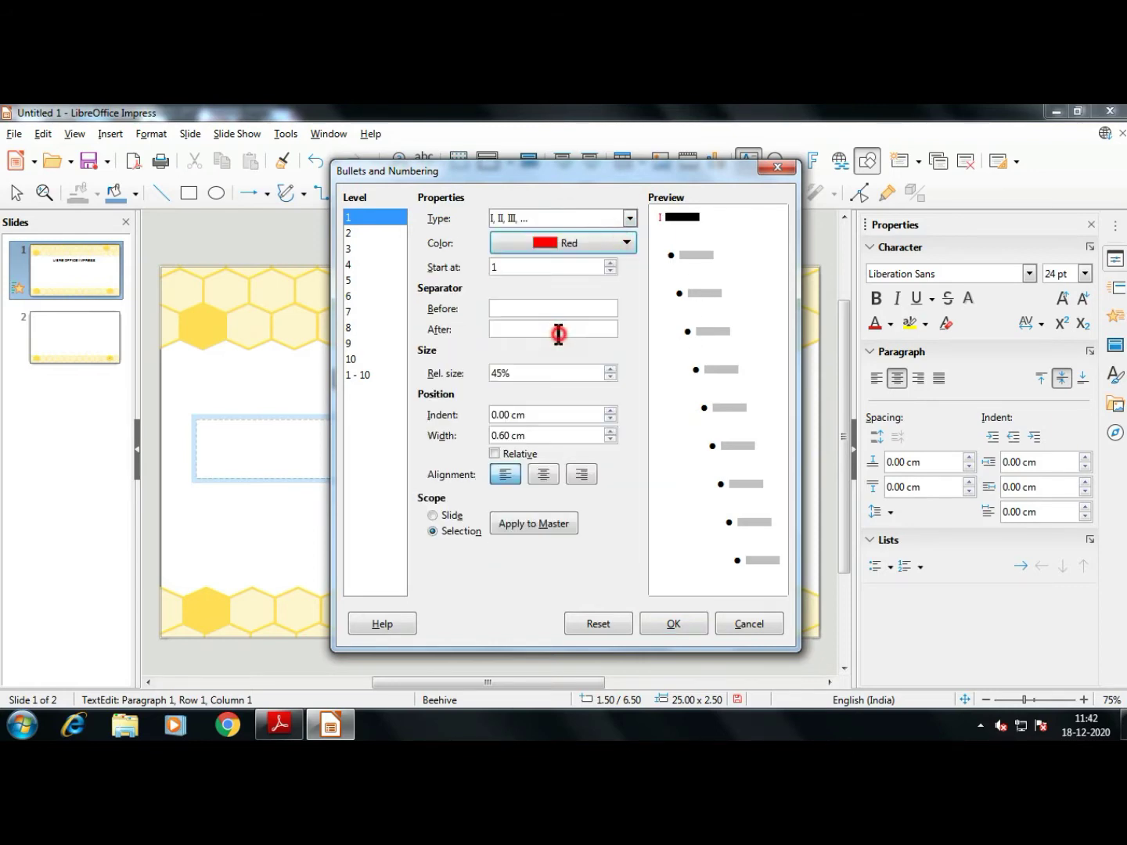
pyautogui.click(610, 263)
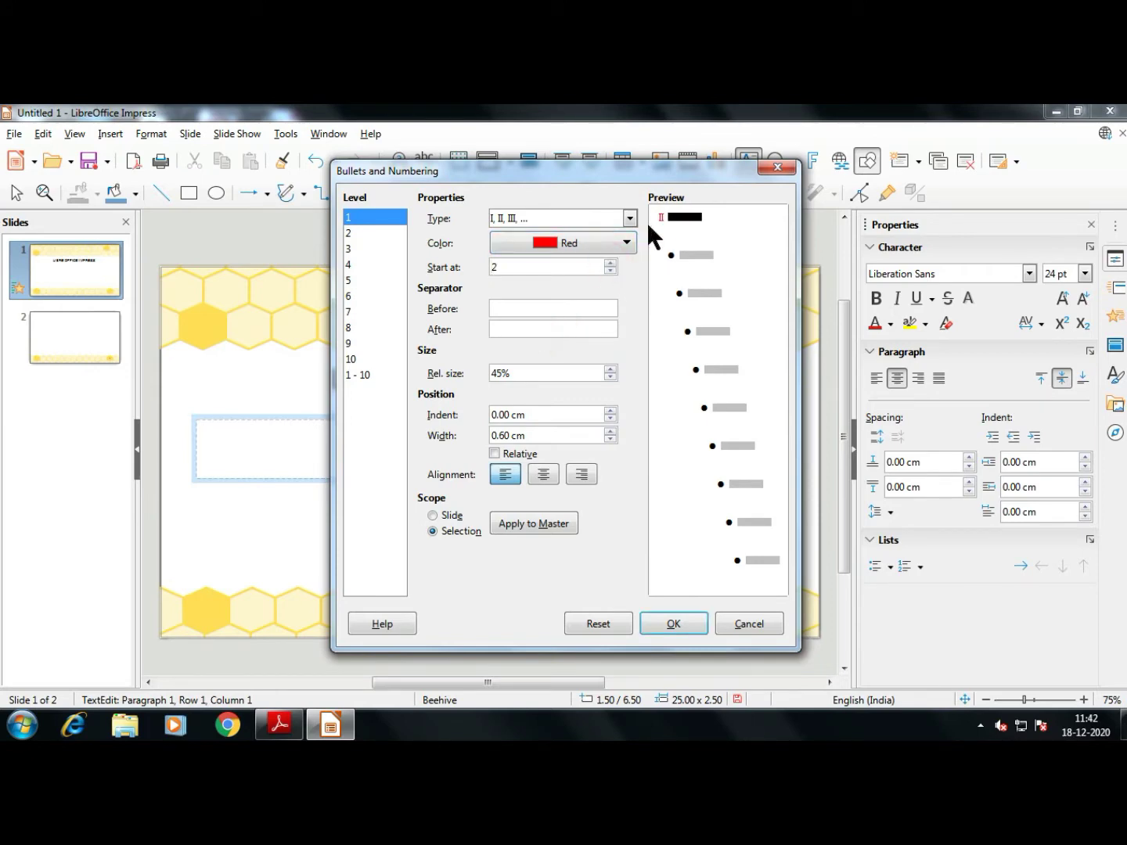
pyautogui.click(611, 271)
pyautogui.click(611, 272)
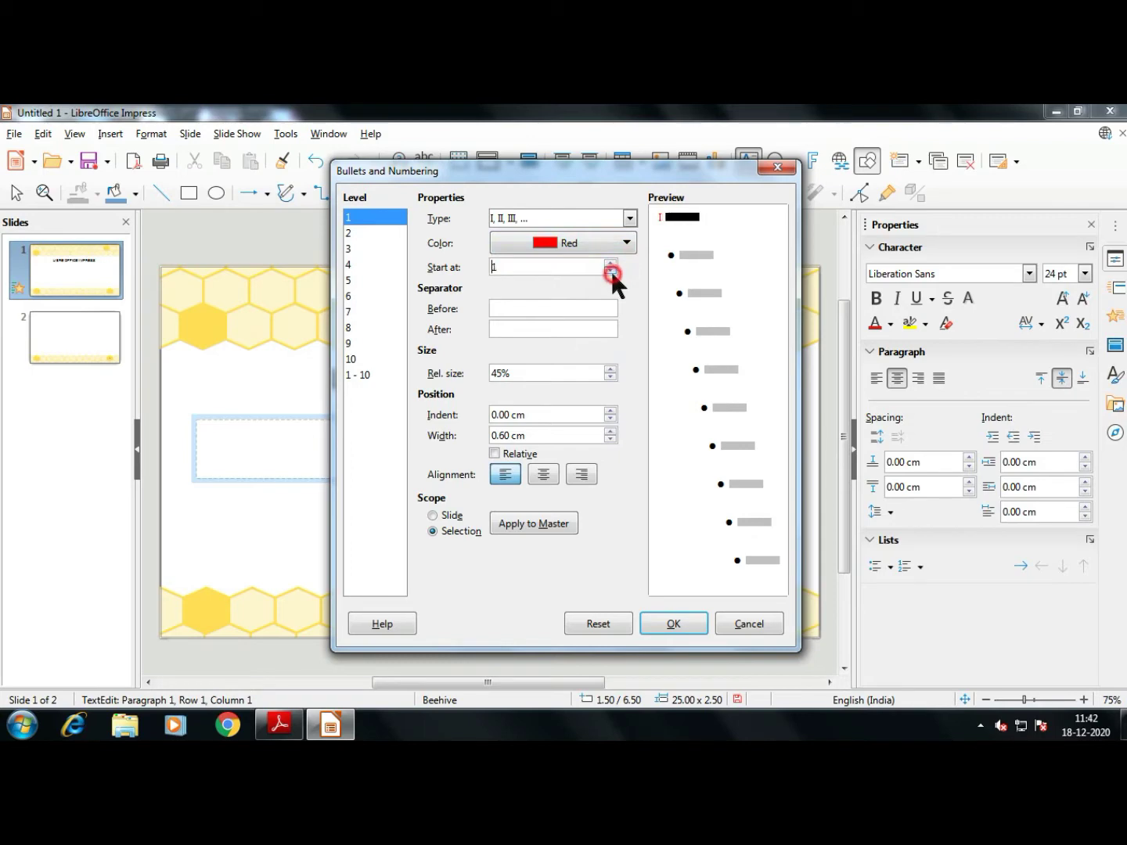
pyautogui.click(569, 308)
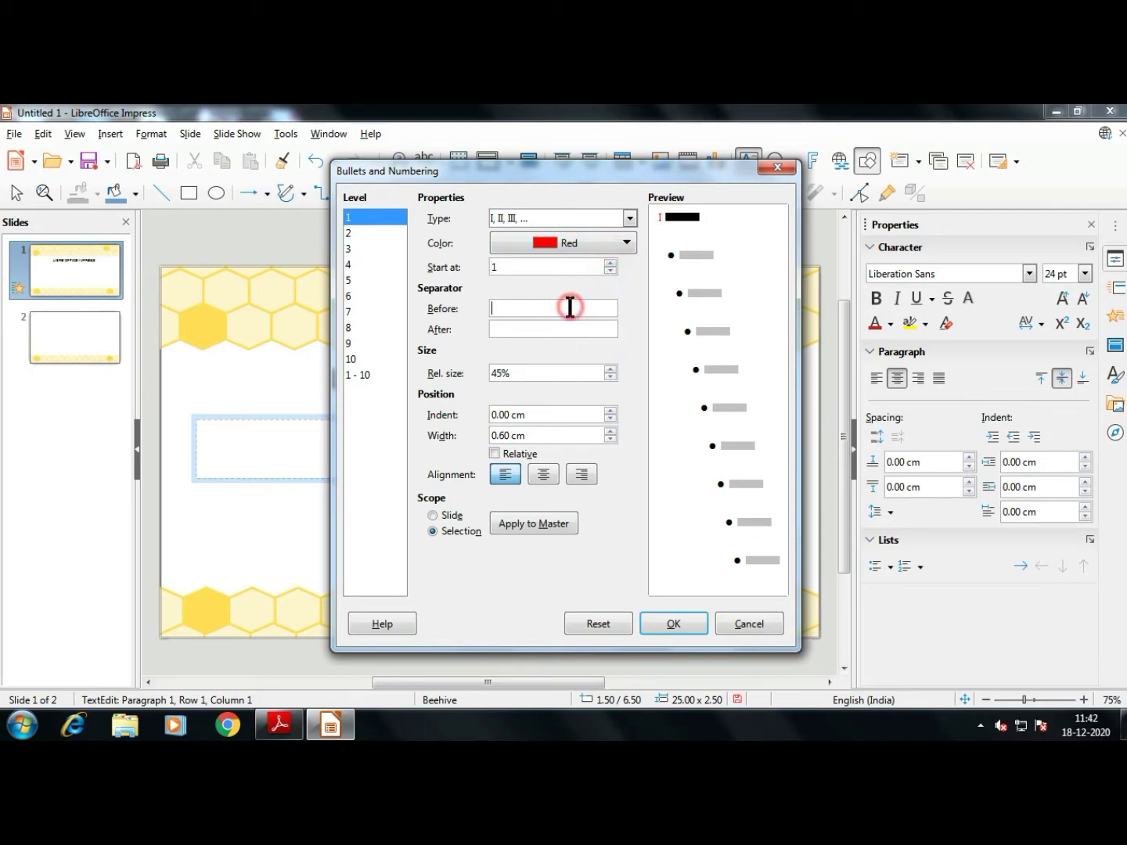
pyautogui.click(610, 368)
pyautogui.click(609, 377)
pyautogui.click(580, 309)
pyautogui.click(568, 328)
pyautogui.write('.')
pyautogui.press('BackSpace')
pyautogui.click(610, 411)
pyautogui.click(610, 411)
pyautogui.click(610, 420)
pyautogui.click(611, 419)
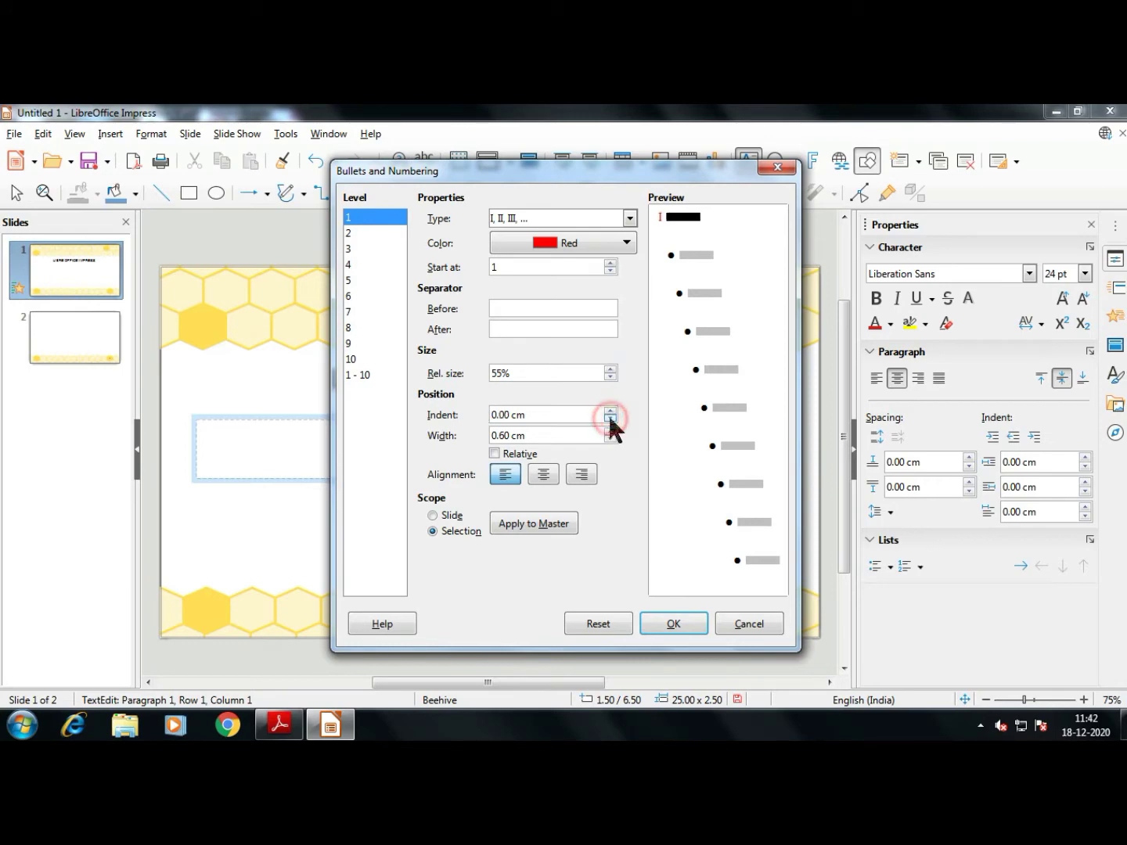
pyautogui.click(610, 429)
pyautogui.click(610, 429)
pyautogui.click(611, 437)
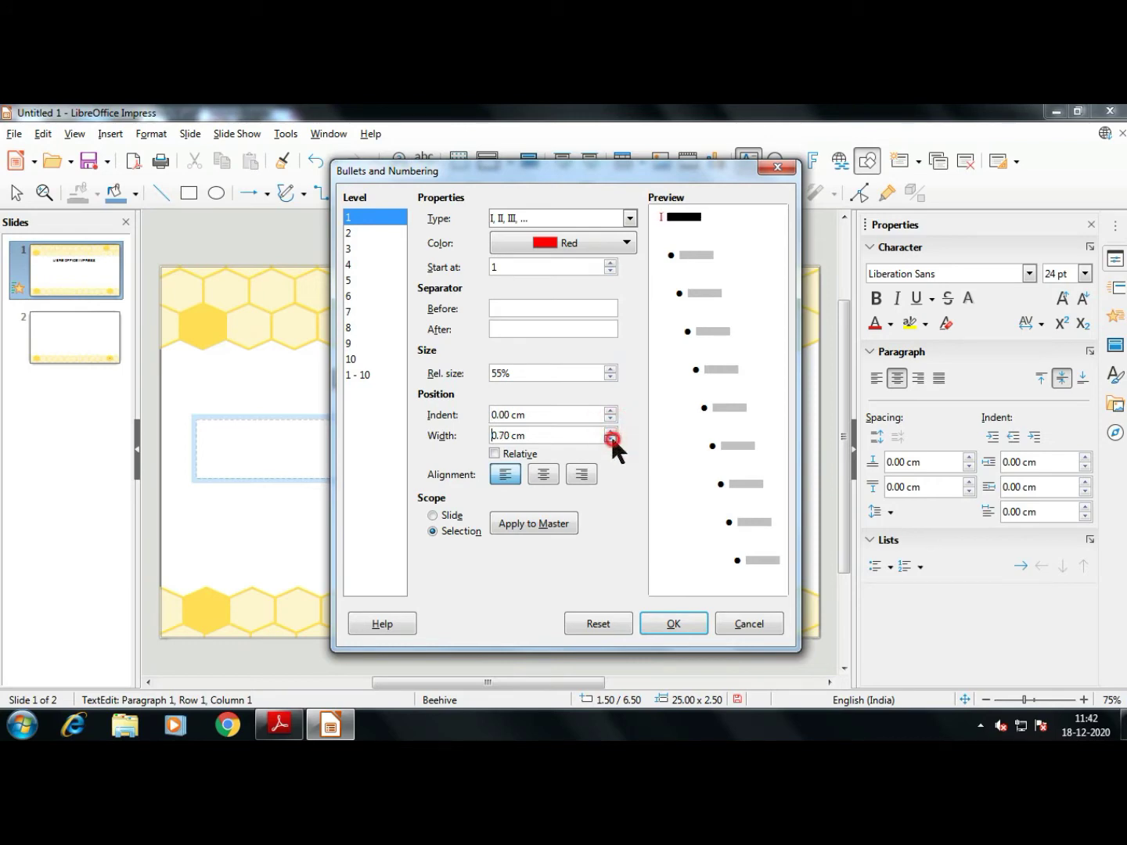
pyautogui.click(543, 476)
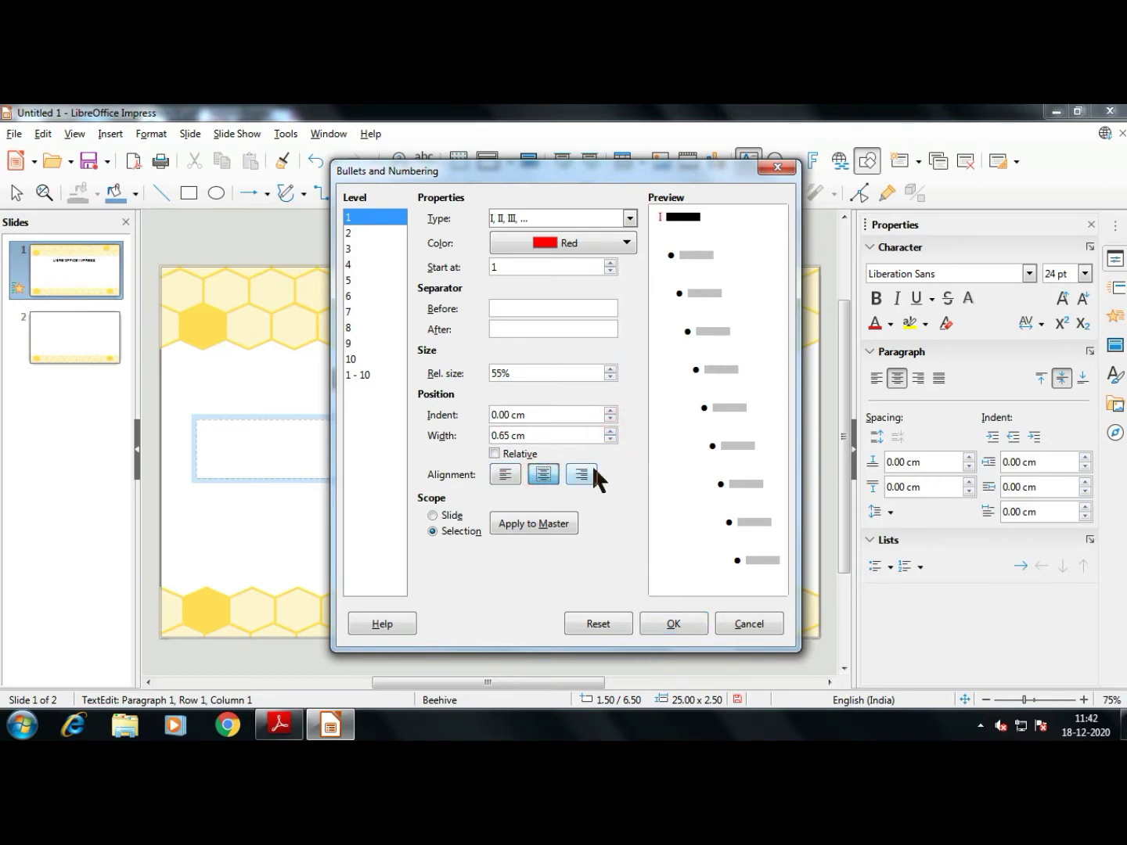
pyautogui.click(581, 474)
pyautogui.click(505, 474)
pyautogui.click(494, 454)
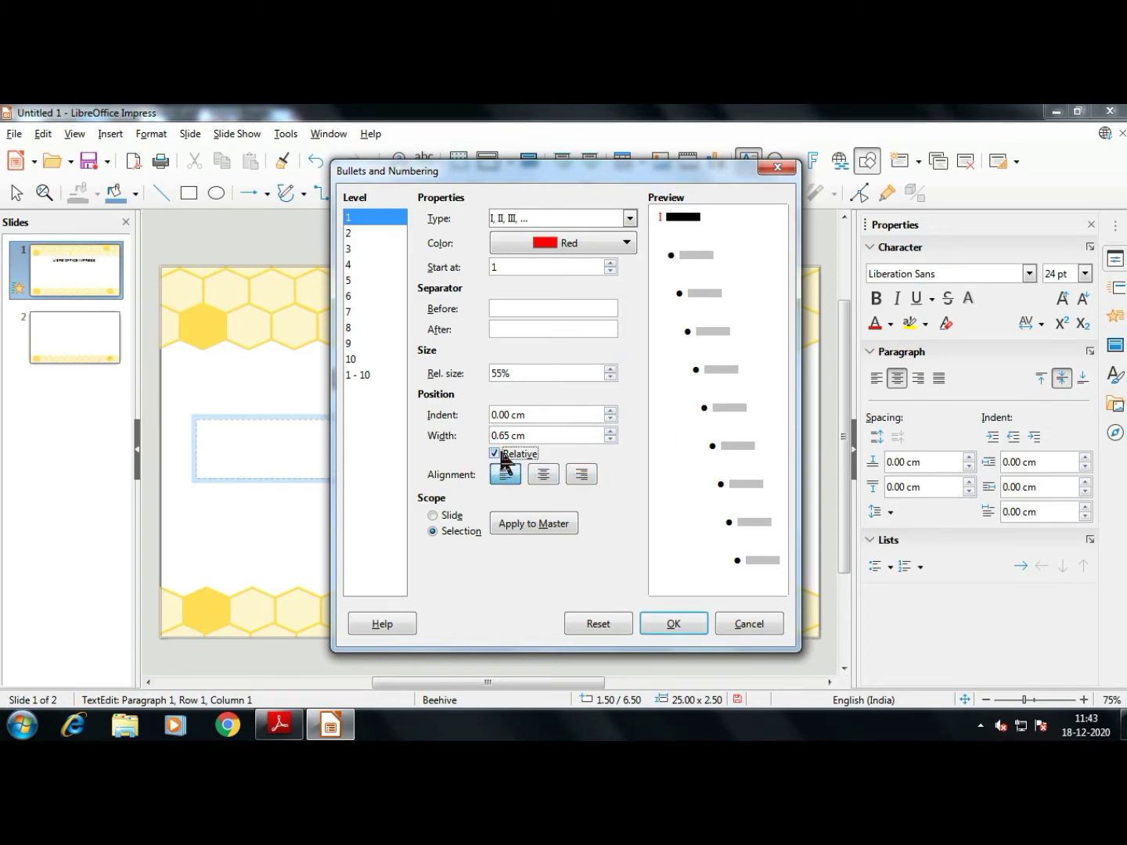
pyautogui.click(502, 454)
pyautogui.click(447, 532)
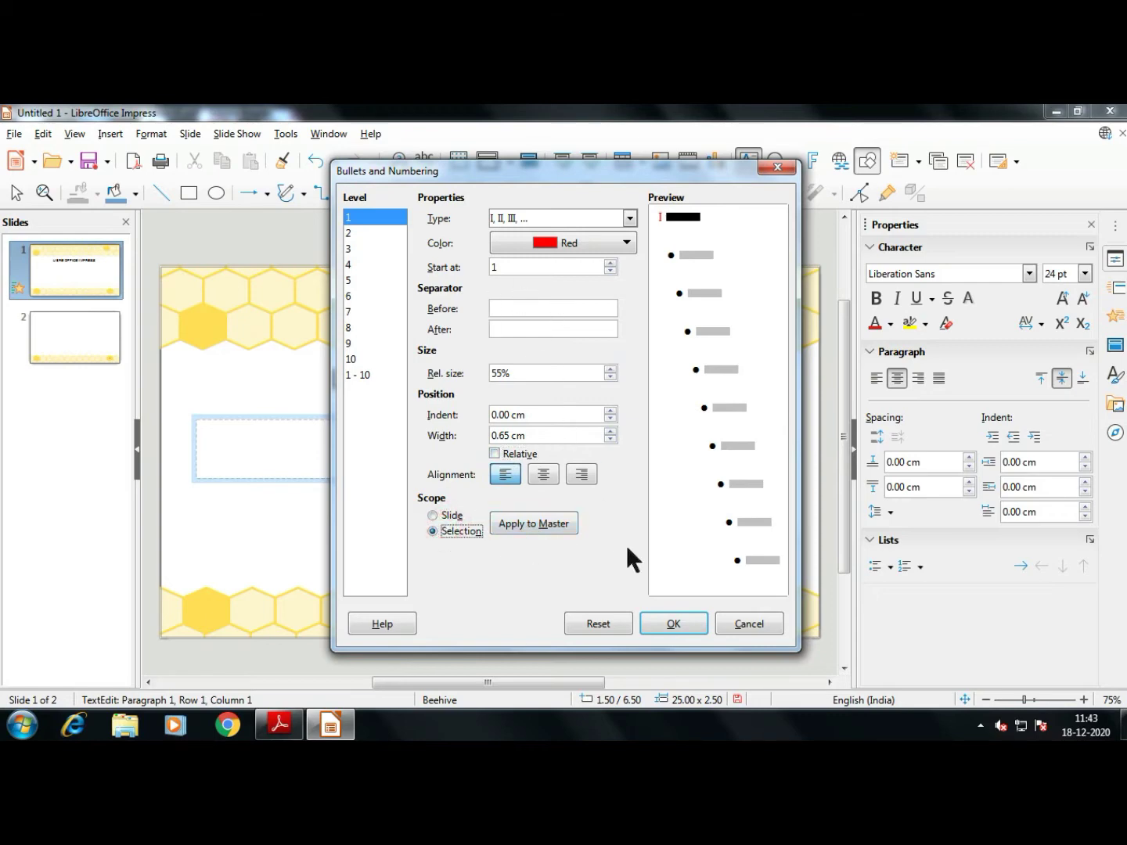
pyautogui.click(749, 626)
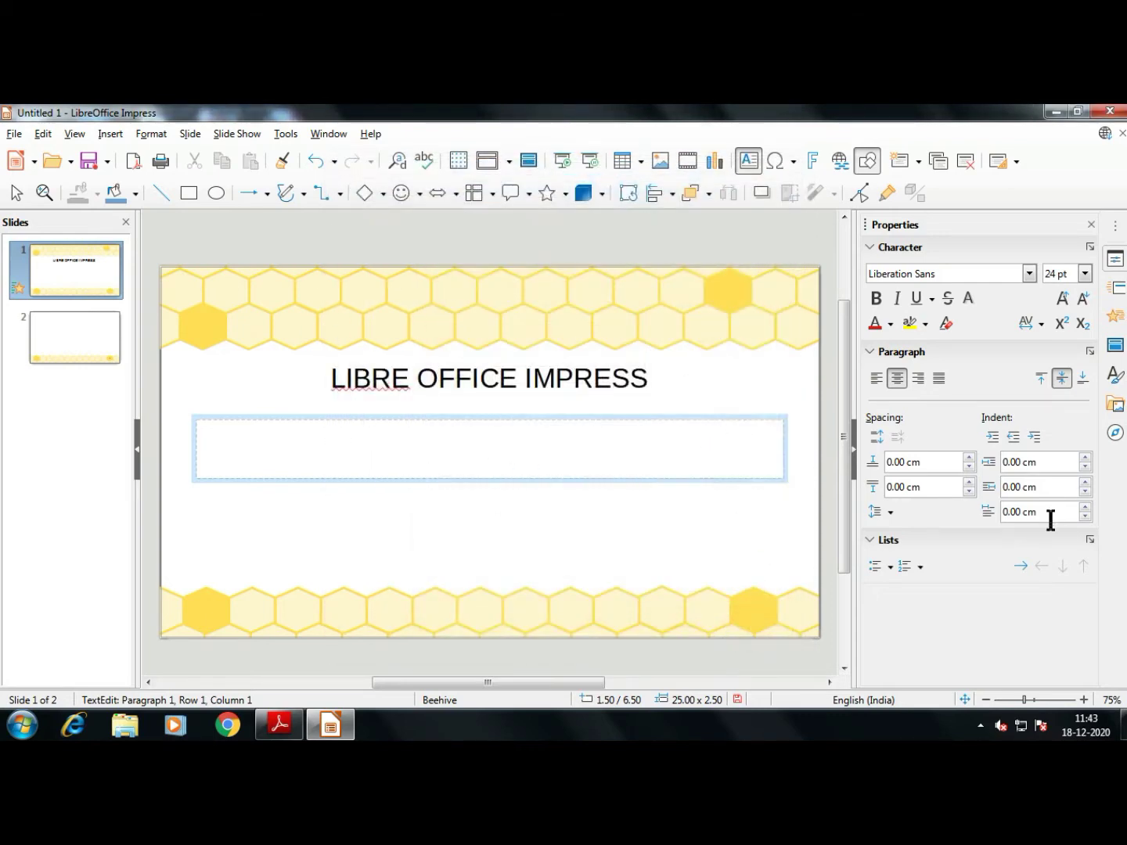
# Accept the default bullet settings from the Unordered List's More Bullets dialog
pyautogui.click(890, 567)
pyautogui.click(914, 535)
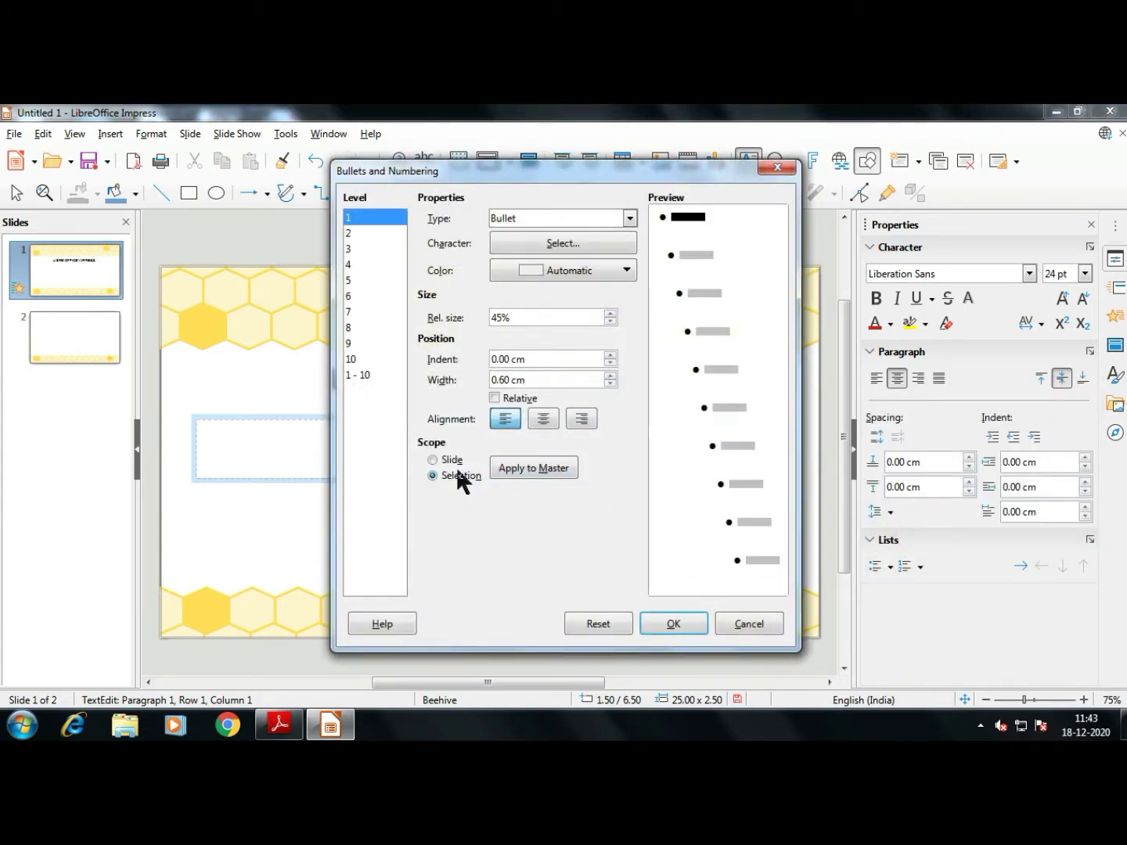
pyautogui.click(685, 622)
# Type THIS in the text box, start a new line, then erase the trial text
pyautogui.click(490, 451)
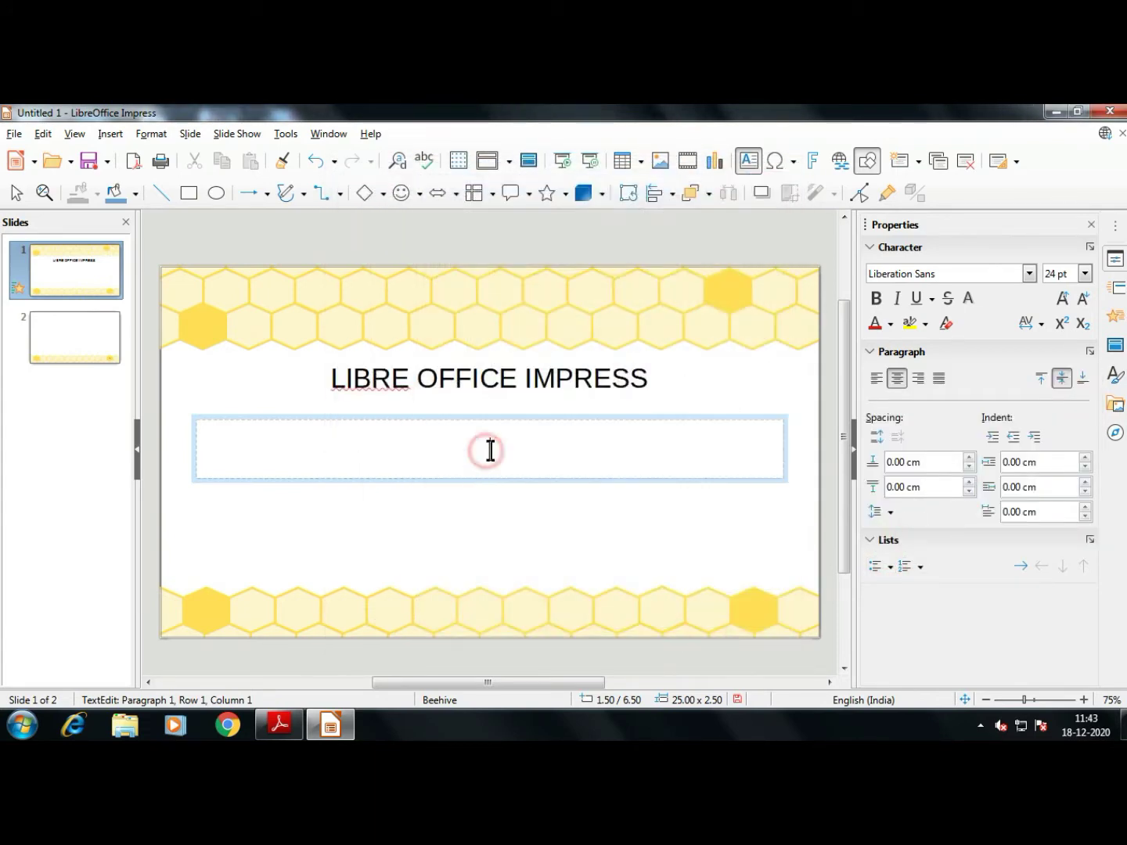
pyautogui.write('THIS')
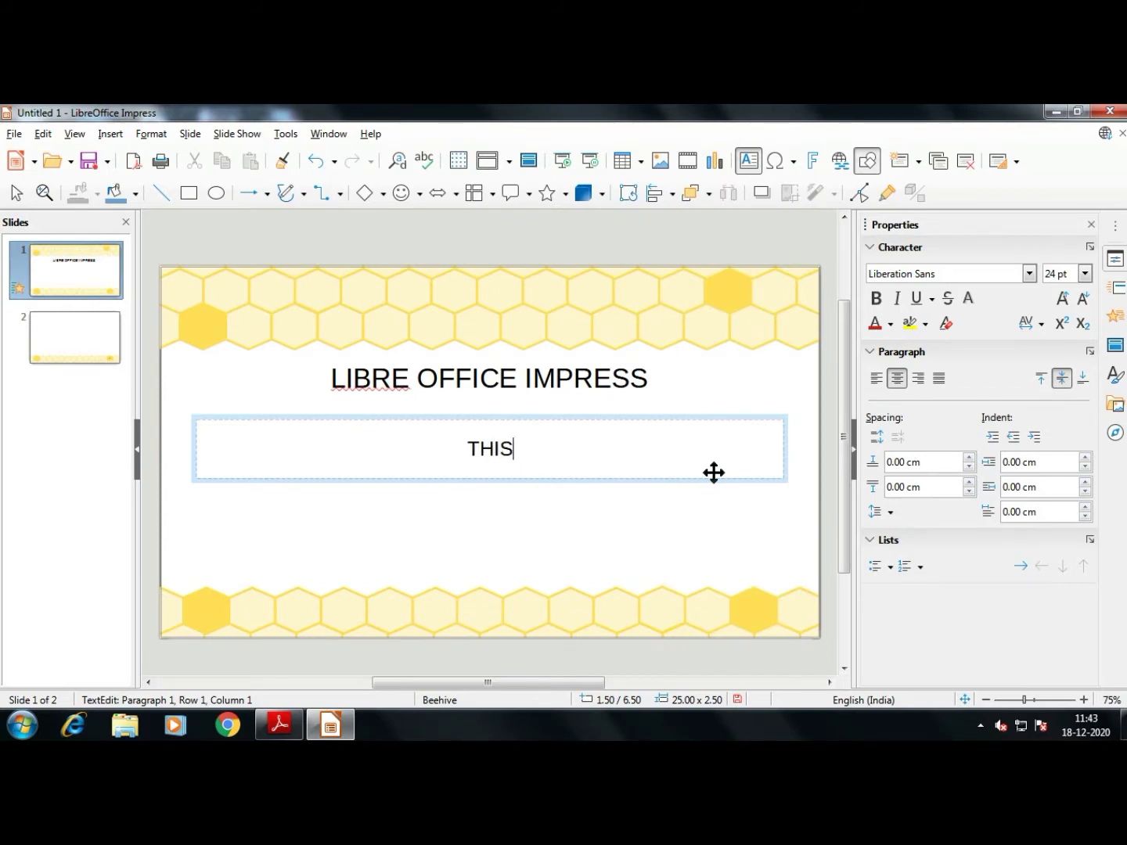
pyautogui.press('Return')
pyautogui.press('BackSpace')
pyautogui.press('BackSpace')
pyautogui.press('BackSpace')
pyautogui.press('BackSpace')
pyautogui.press('BackSpace')
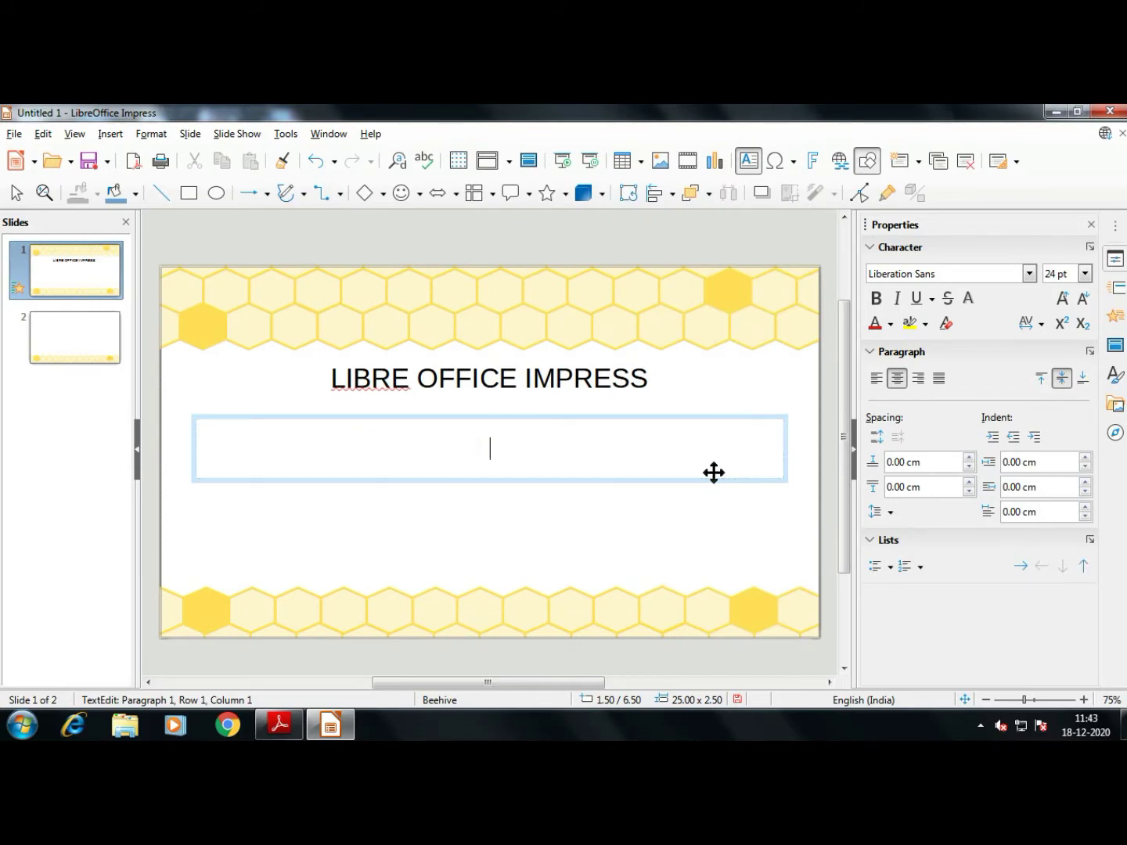
# Apply Right pointing arrow bullets and type HELLO and HOW ARE YOU? as two bulleted lines
pyautogui.click(896, 565)
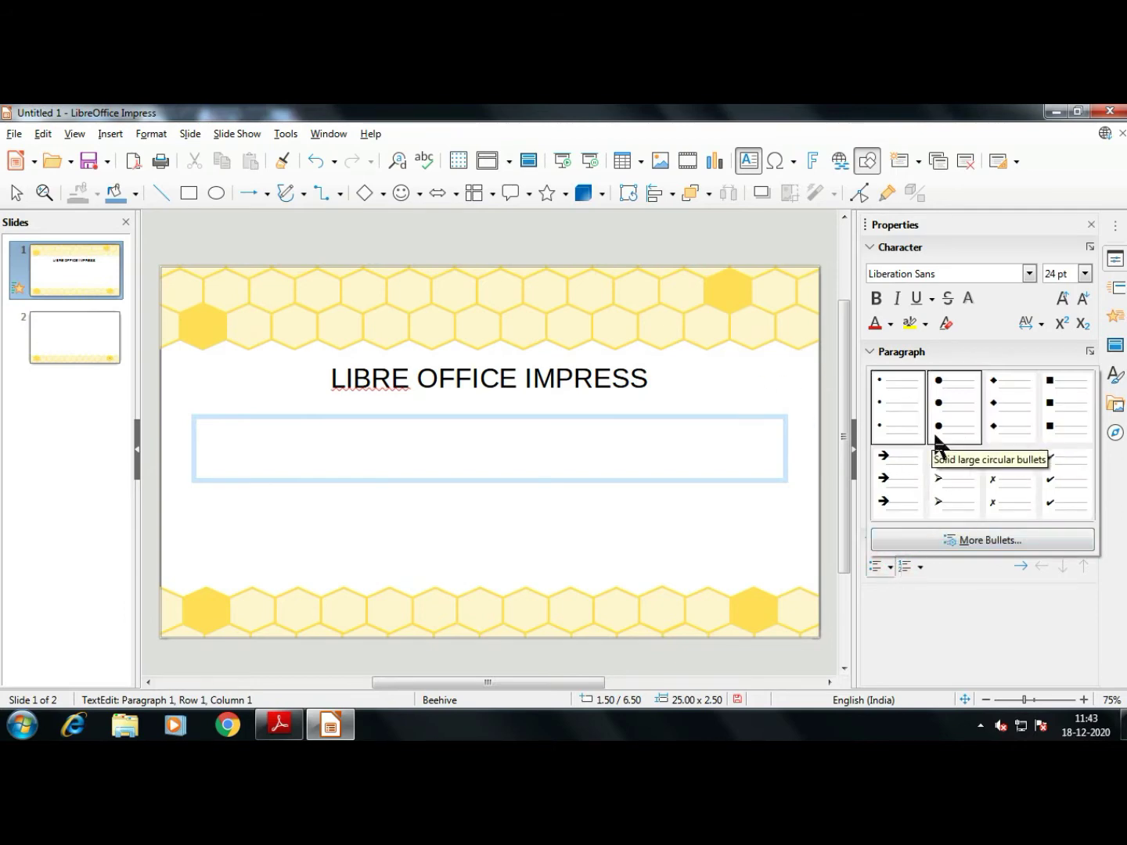
pyautogui.click(959, 471)
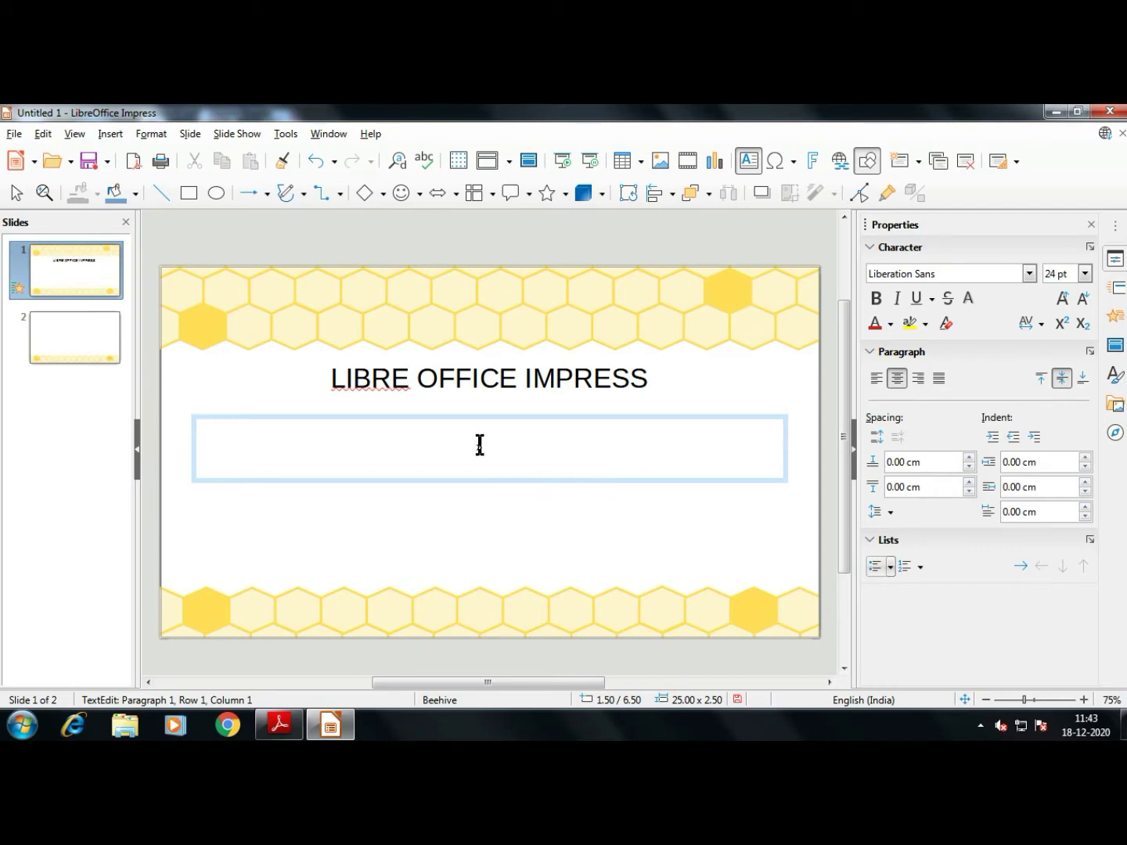
pyautogui.click(510, 452)
pyautogui.write('HELLO')
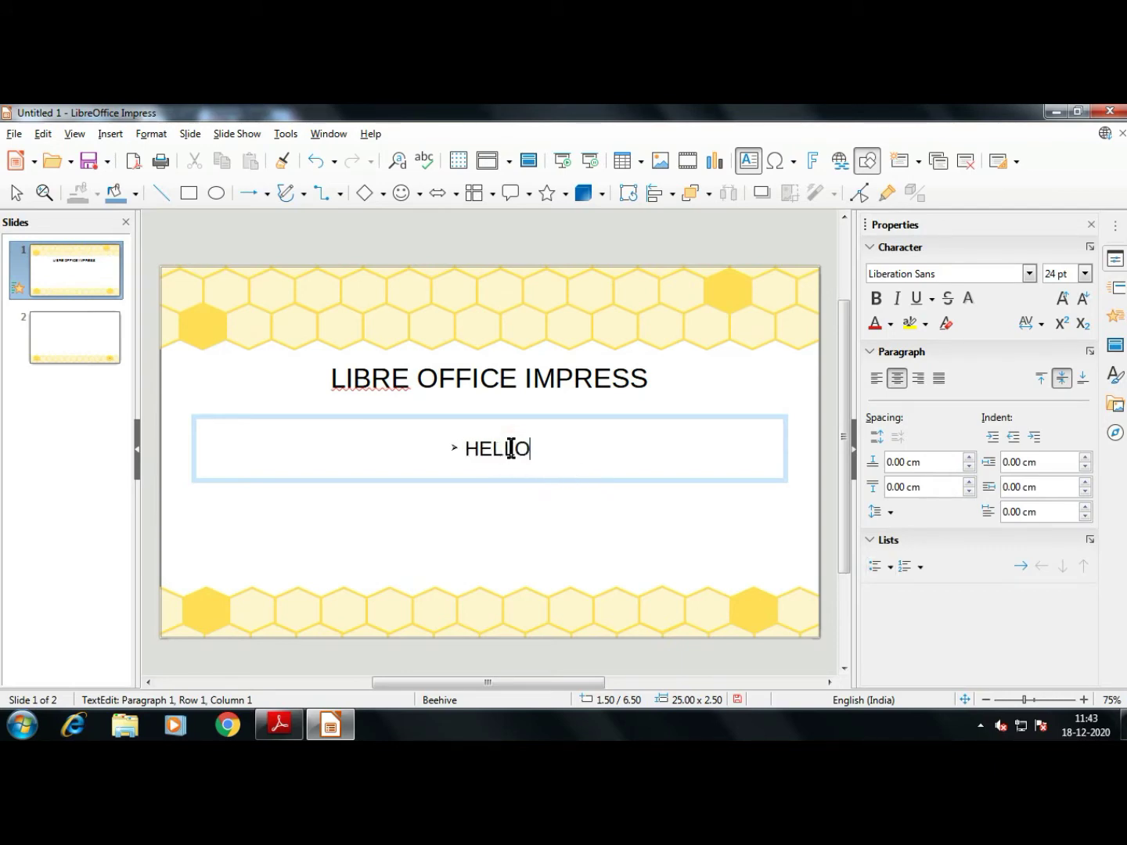
pyautogui.press('Return')
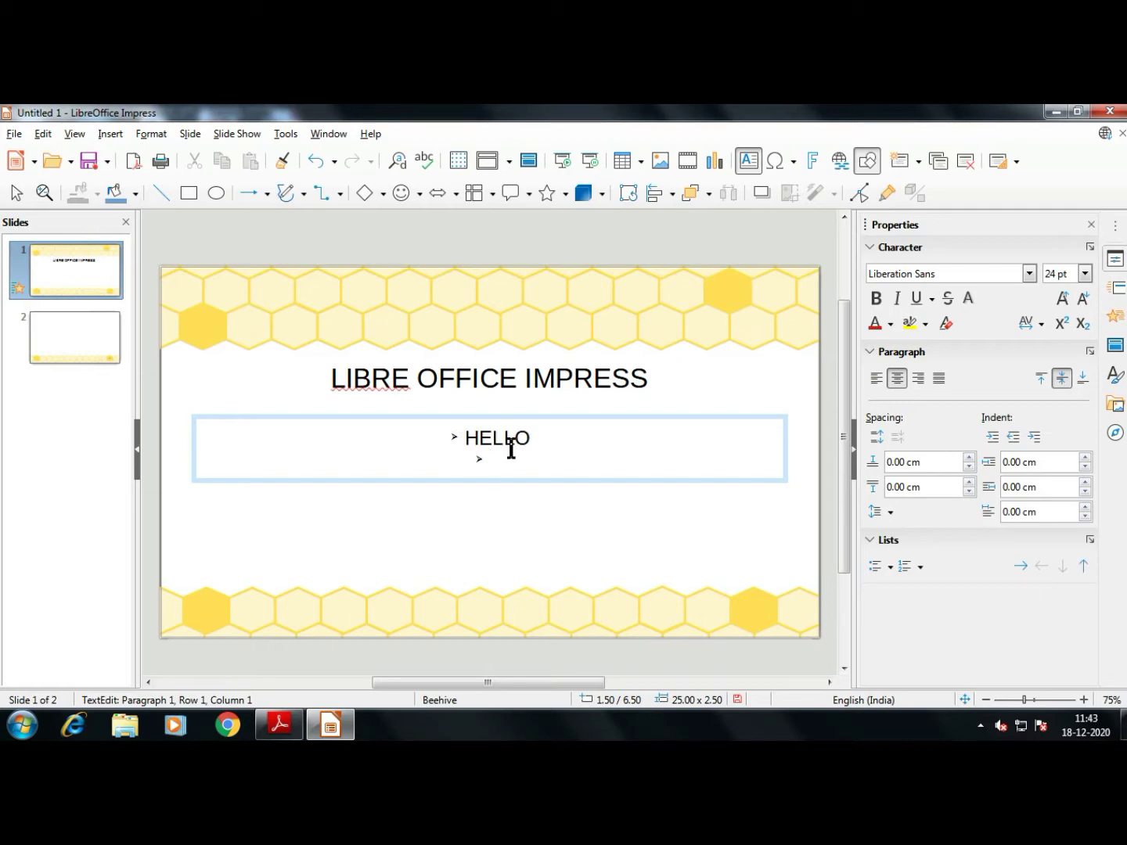
pyautogui.write('HOW ARE YOU')
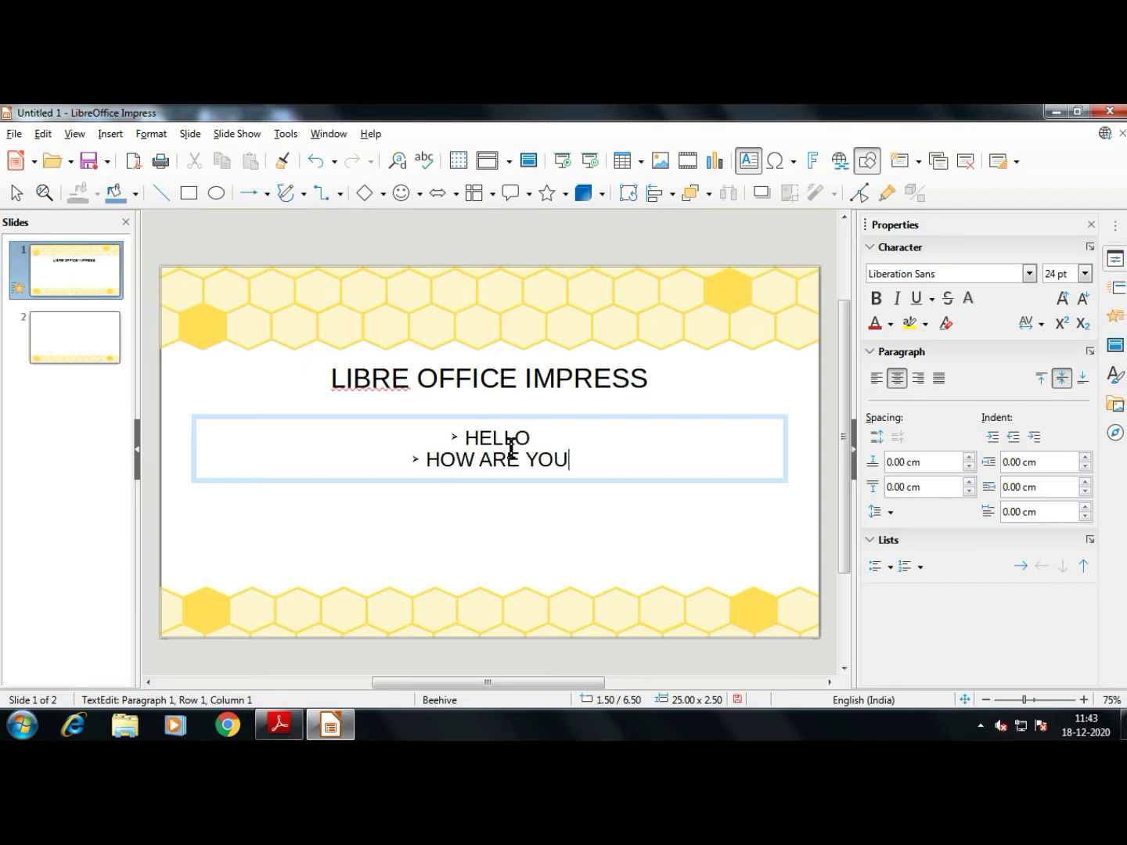
pyautogui.write('?')
pyautogui.press('Return')
# Enlarge the bulleted text frame downward and delete the empty third bullet
pyautogui.click(561, 494)
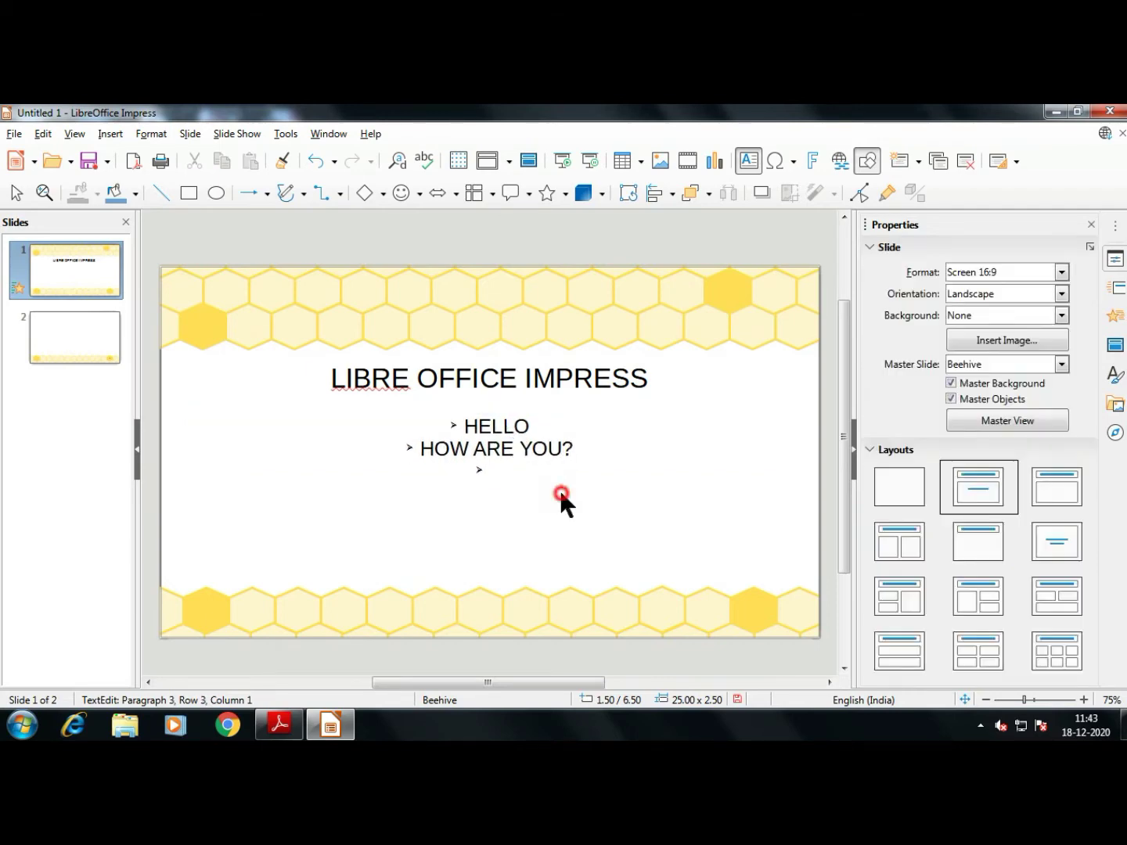
pyautogui.click(566, 480)
pyautogui.moveTo(493, 482); pyautogui.dragTo(496, 573)
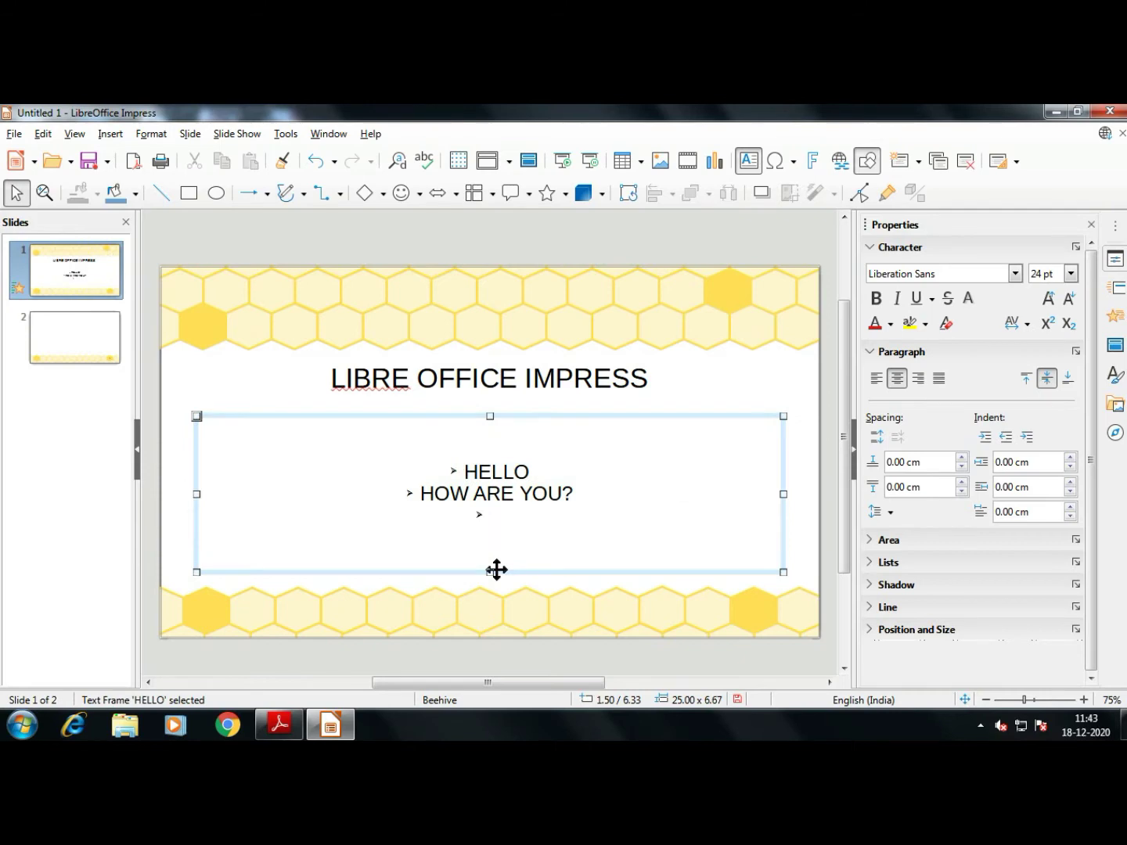
pyautogui.click(505, 514)
pyautogui.press('BackSpace')
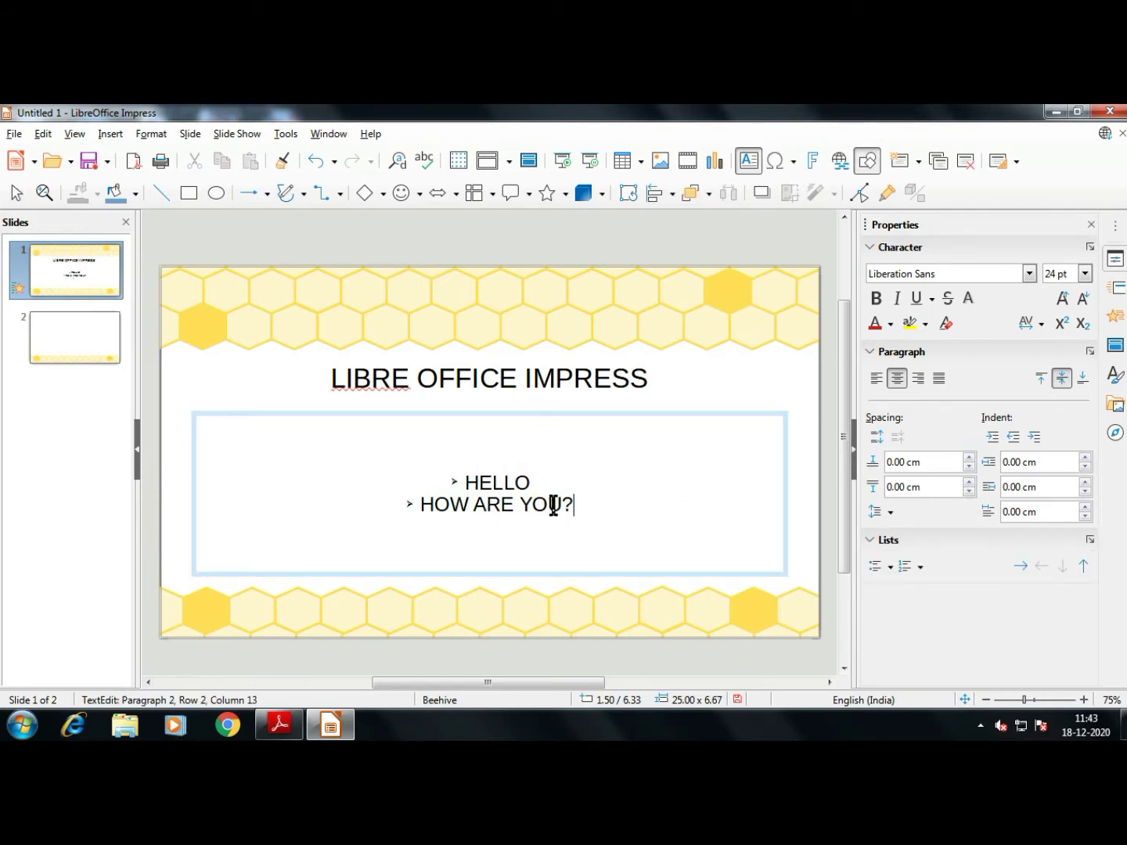
pyautogui.click(659, 388)
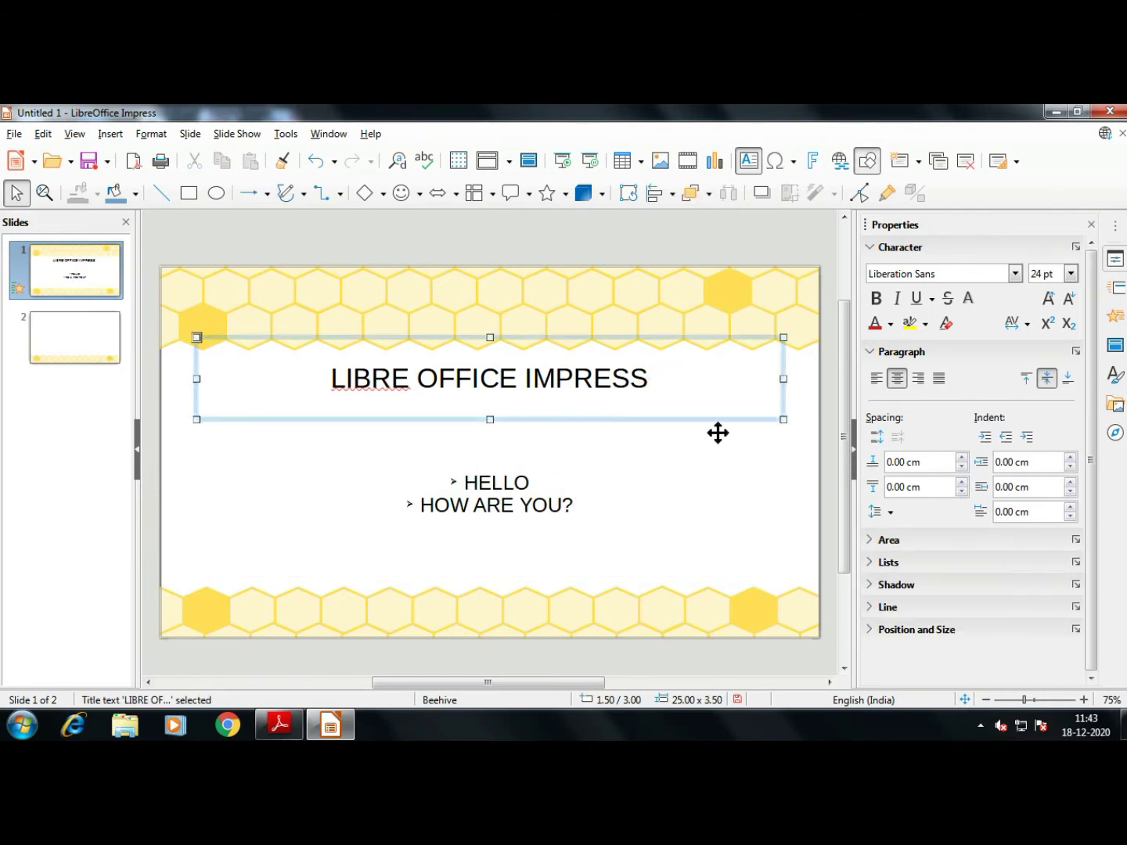
pyautogui.click(800, 387)
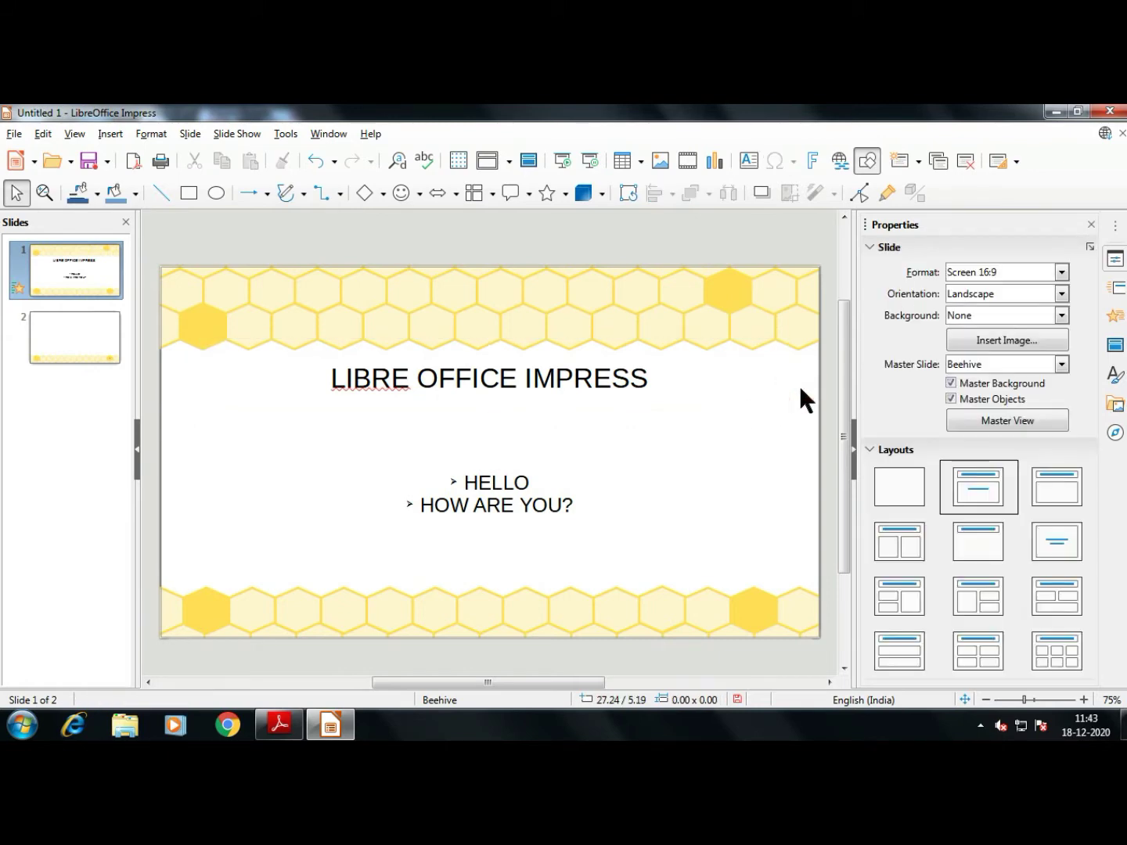
pyautogui.press('F5')
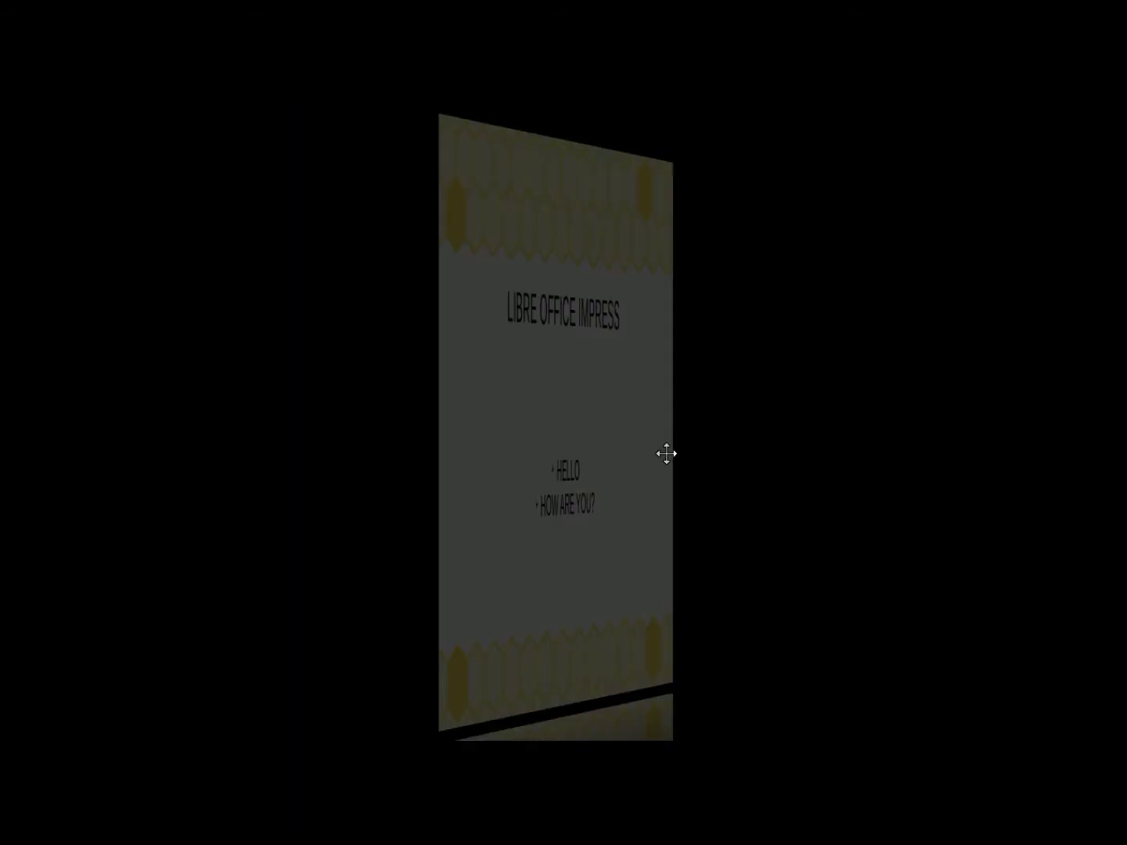
pyautogui.press('Escape')
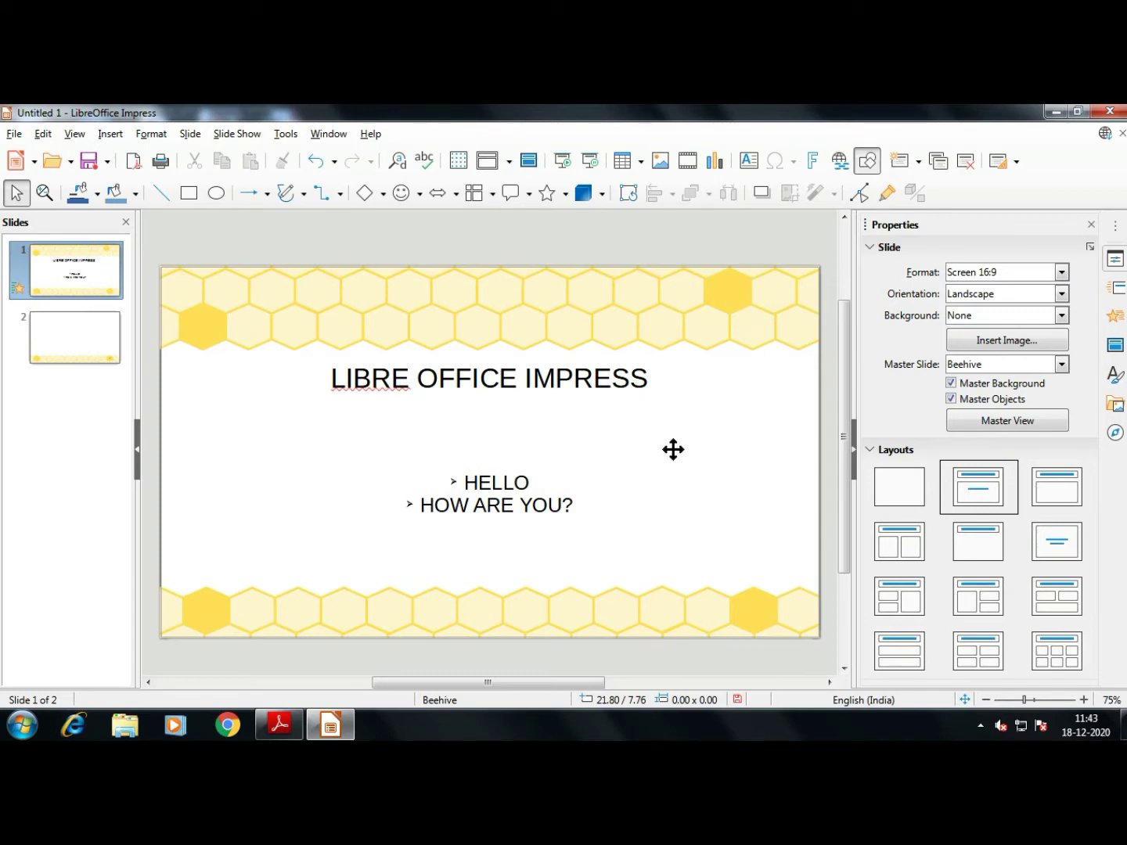
pyautogui.press('F5')
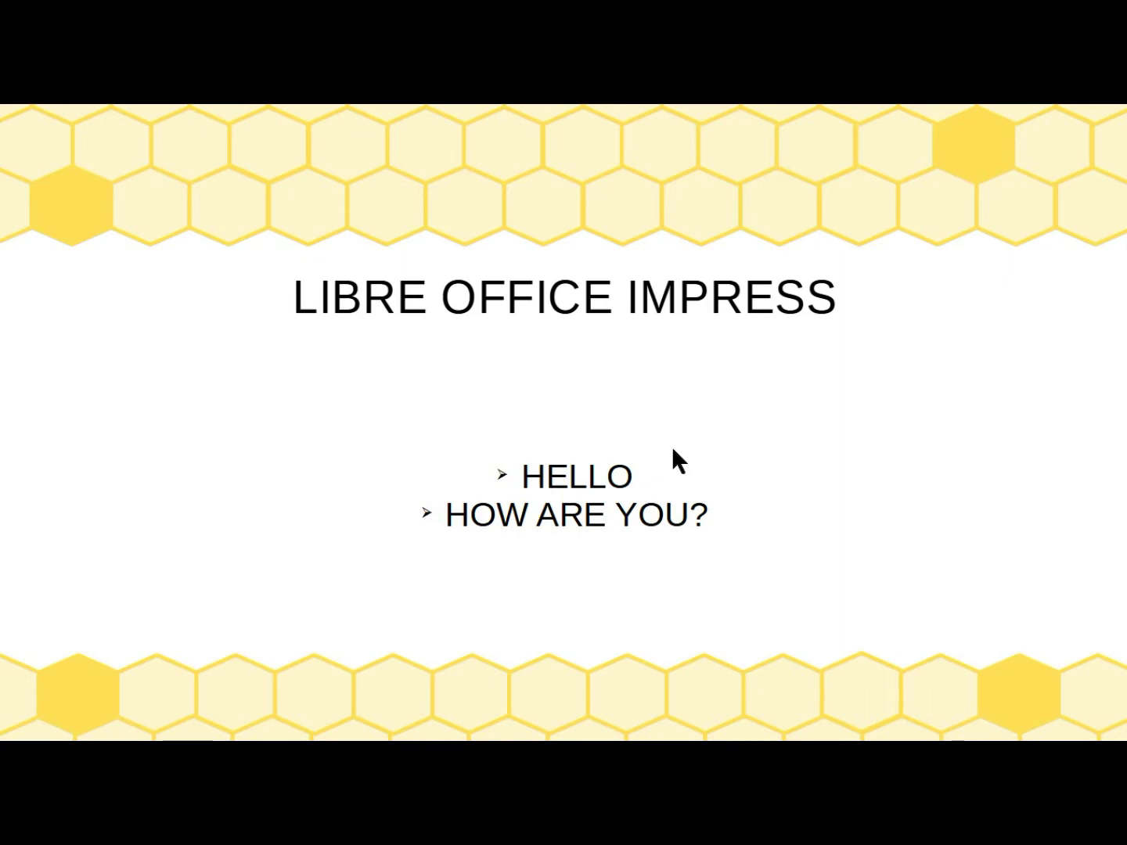
pyautogui.press('Escape')
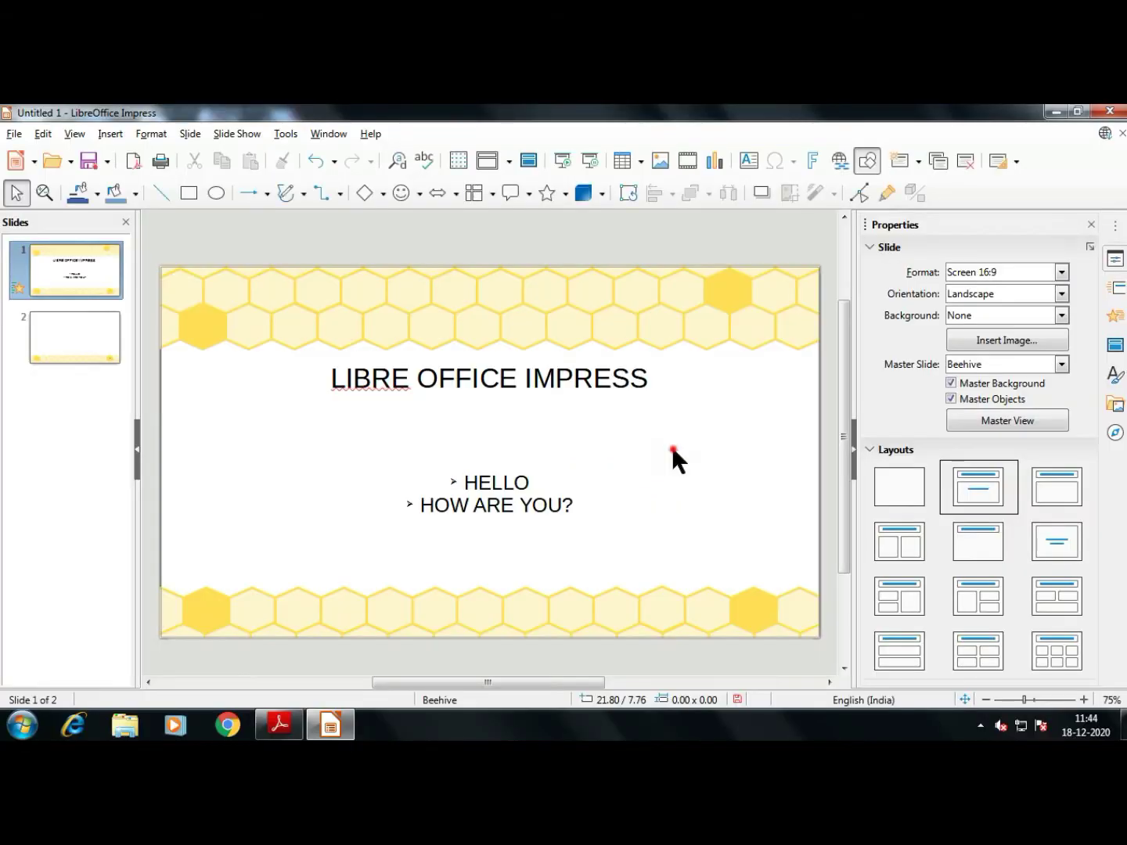
pyautogui.click(673, 450)
pyautogui.click(712, 392)
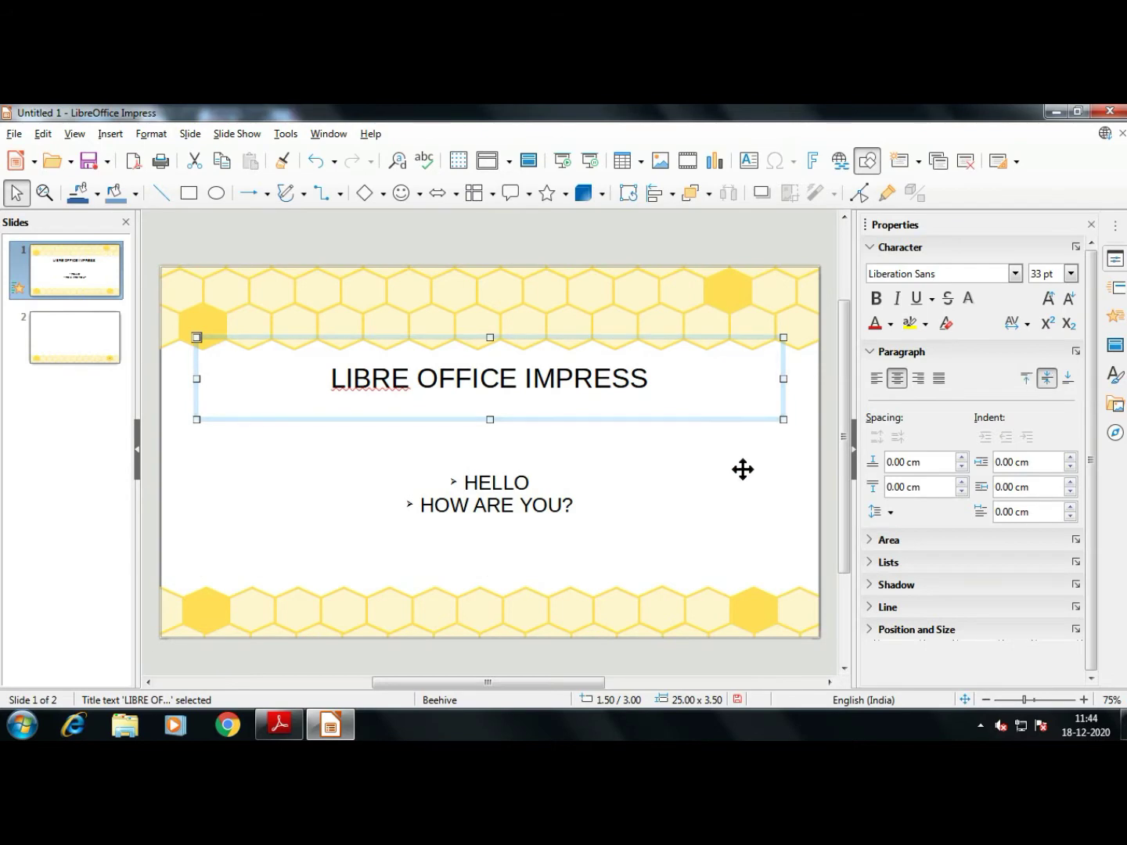
# Switch to the PDF textbook and scroll page 156 to the 'Selecting slide layout' section
pyautogui.hotkey('alt', 'Tab')
pyautogui.scroll(-3, 428, 542)
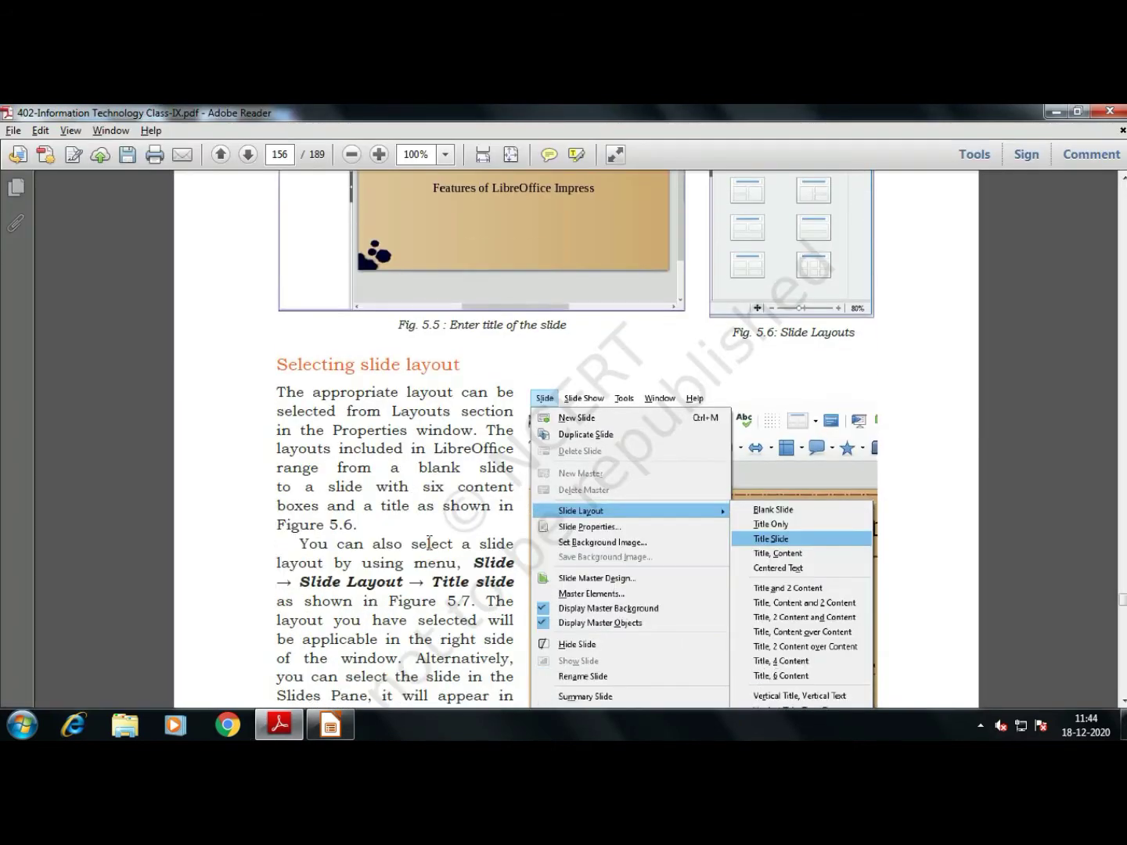
pyautogui.scroll(-2, 362, 529)
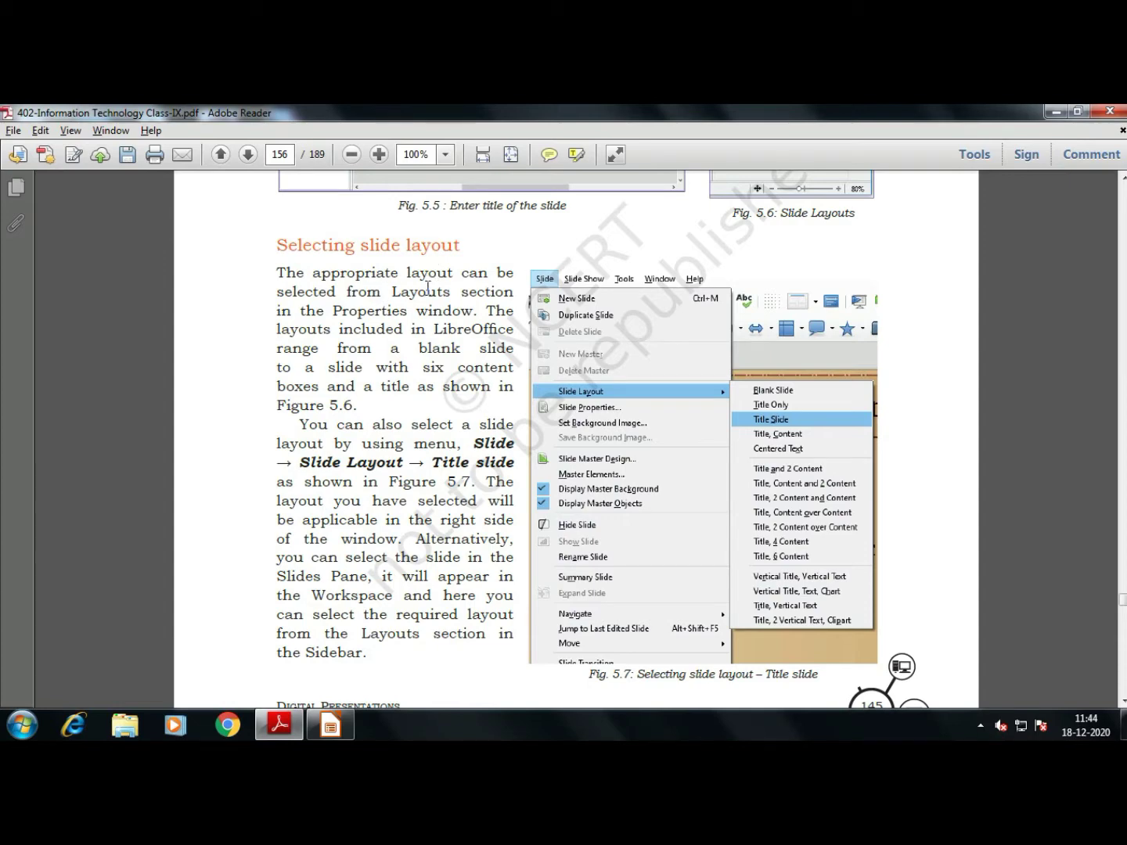
# Back in Impress, look through the Slide > Layout options and close them unchanged
pyautogui.hotkey('alt', 'Tab')
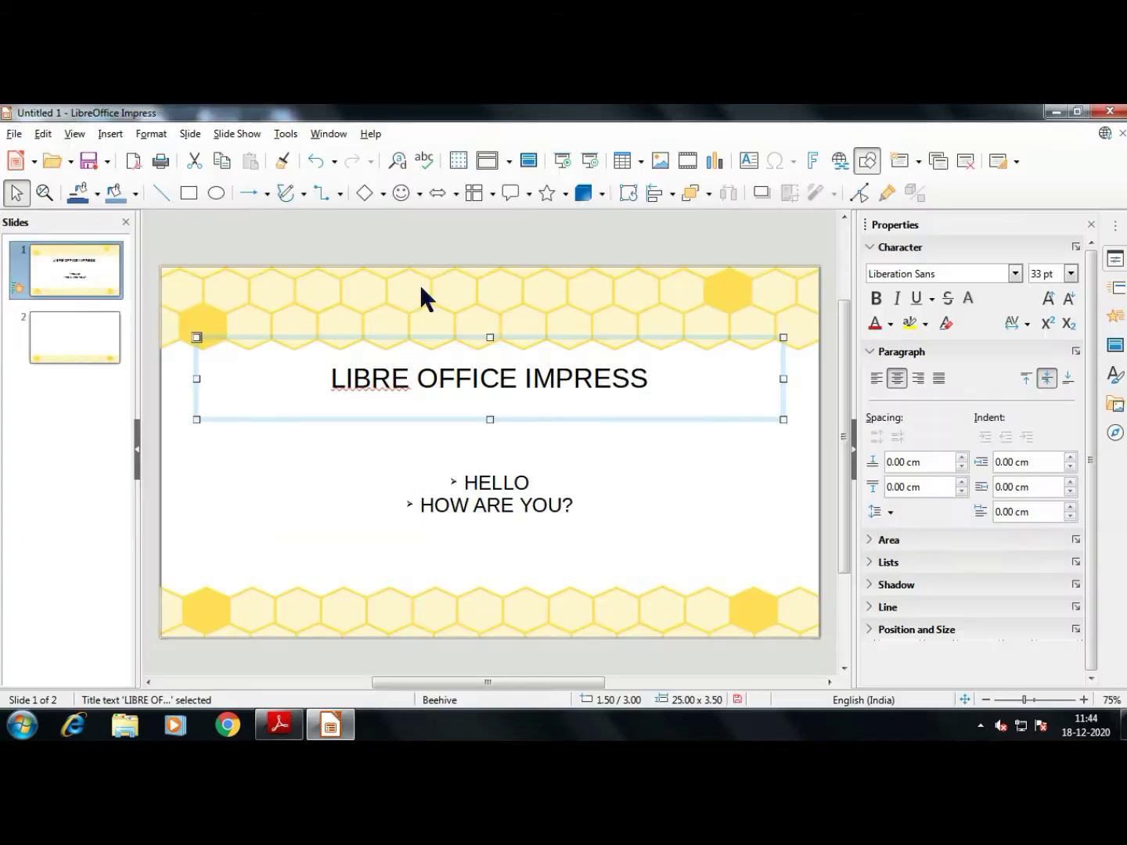
pyautogui.click(190, 133)
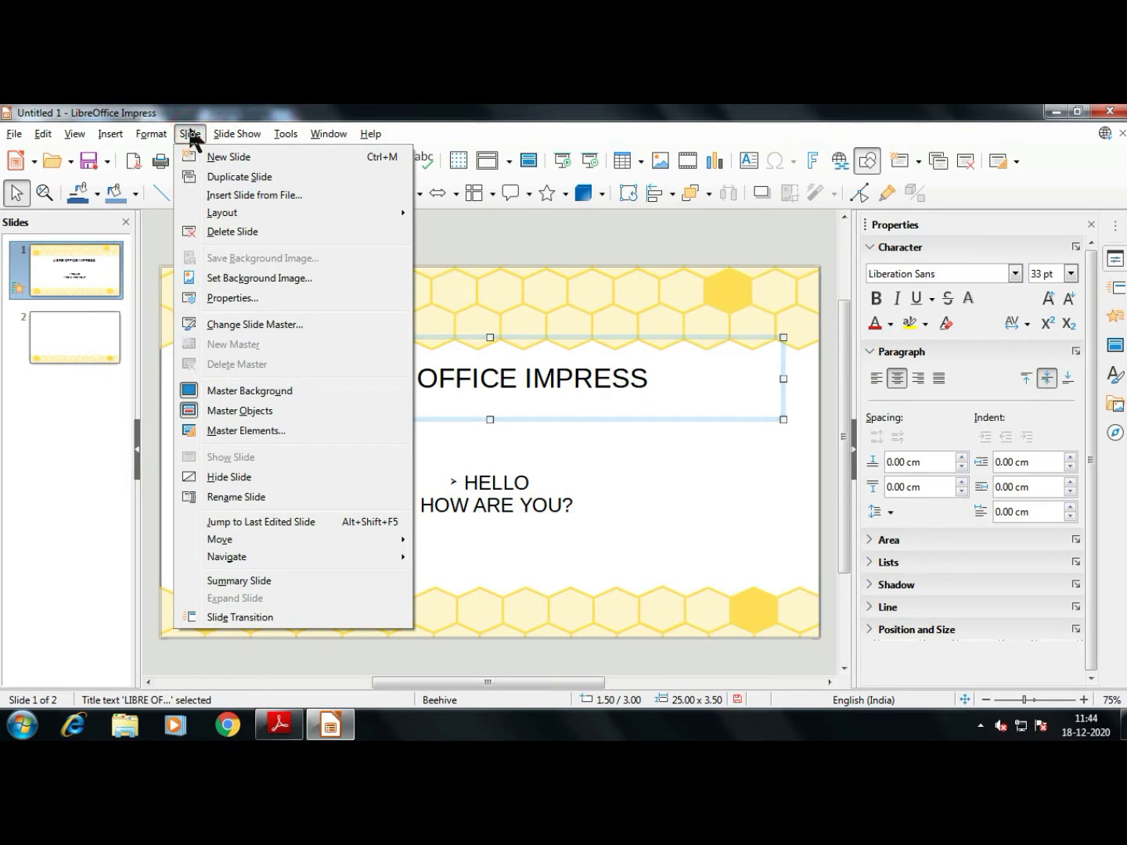
pyautogui.moveTo(255, 208)
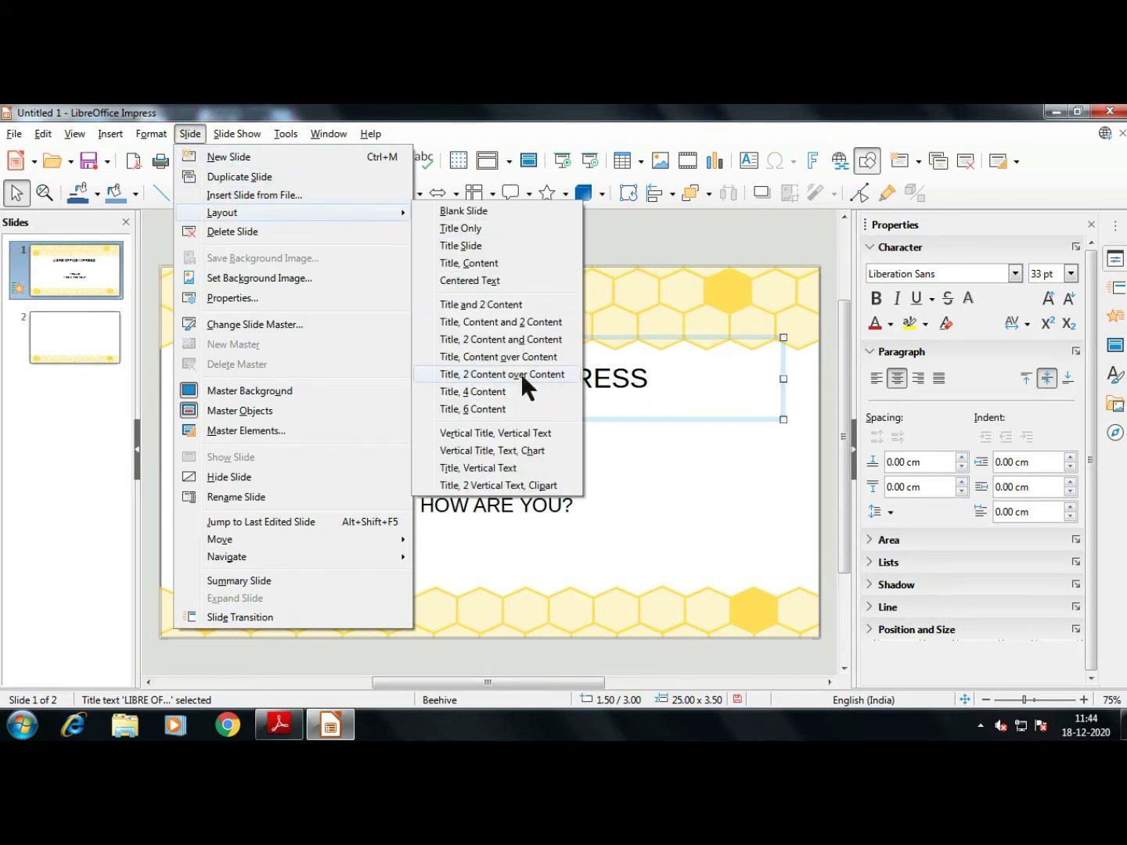
pyautogui.click(639, 504)
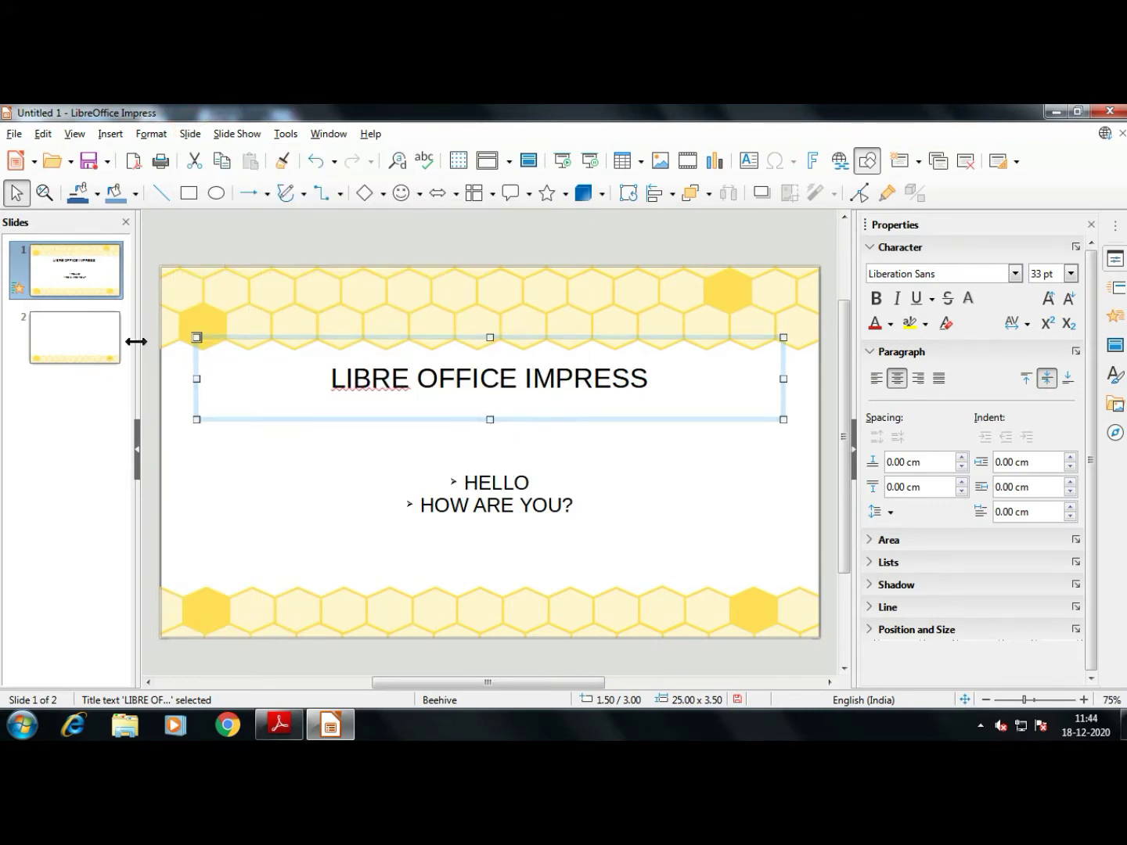
# Go to slide 2 and inspect its empty Title, Content placeholders
pyautogui.click(98, 338)
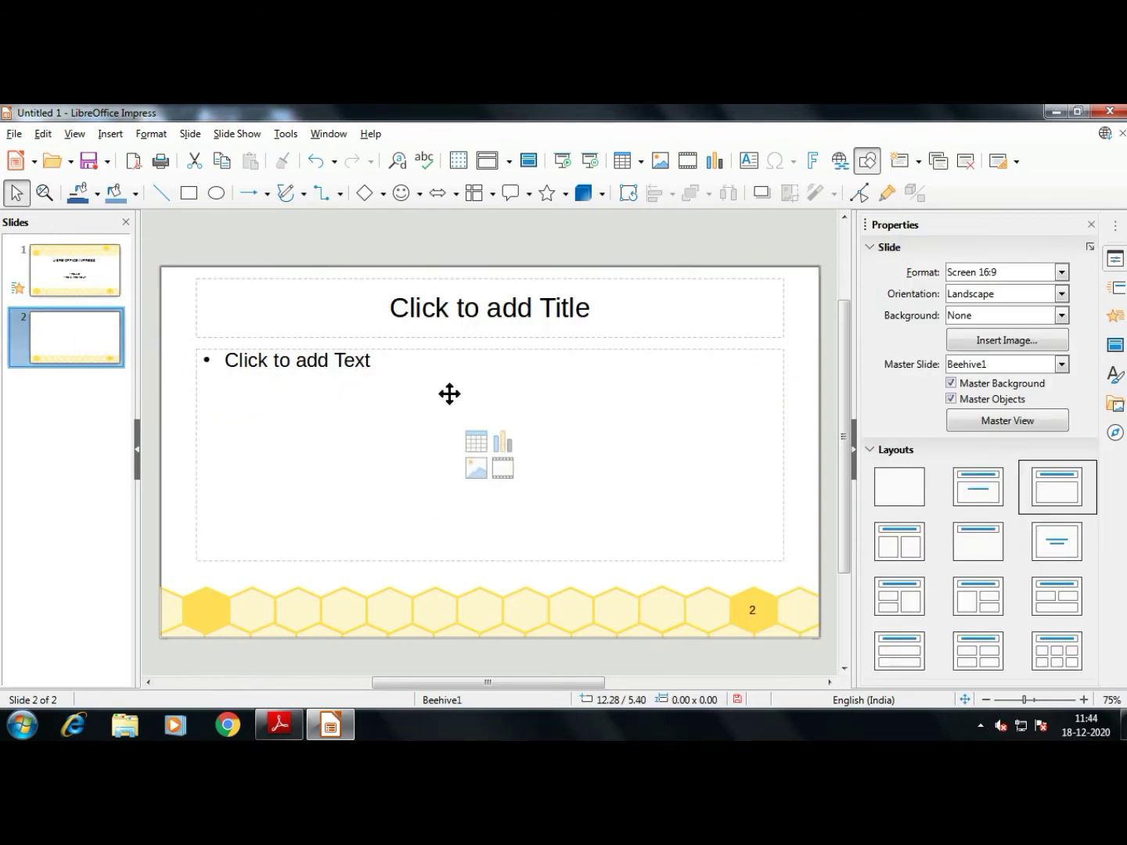
pyautogui.click(503, 306)
pyautogui.click(325, 382)
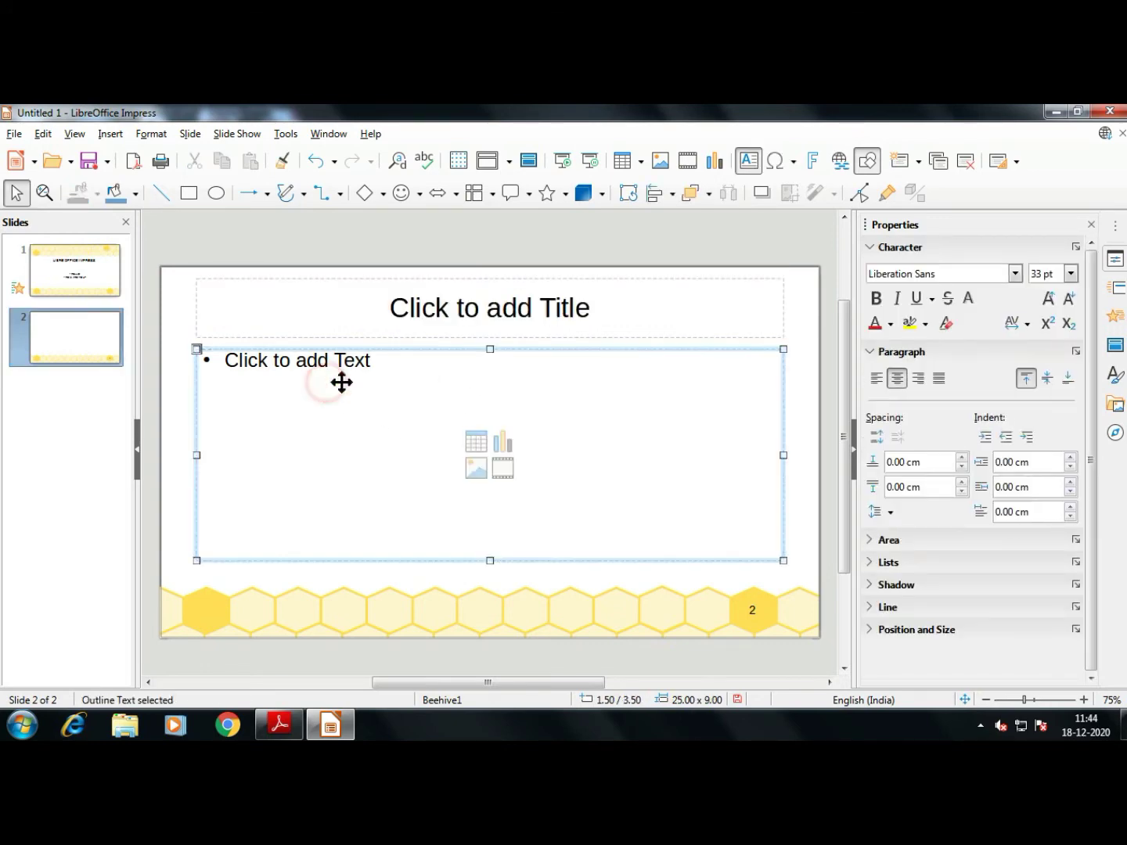
pyautogui.click(799, 365)
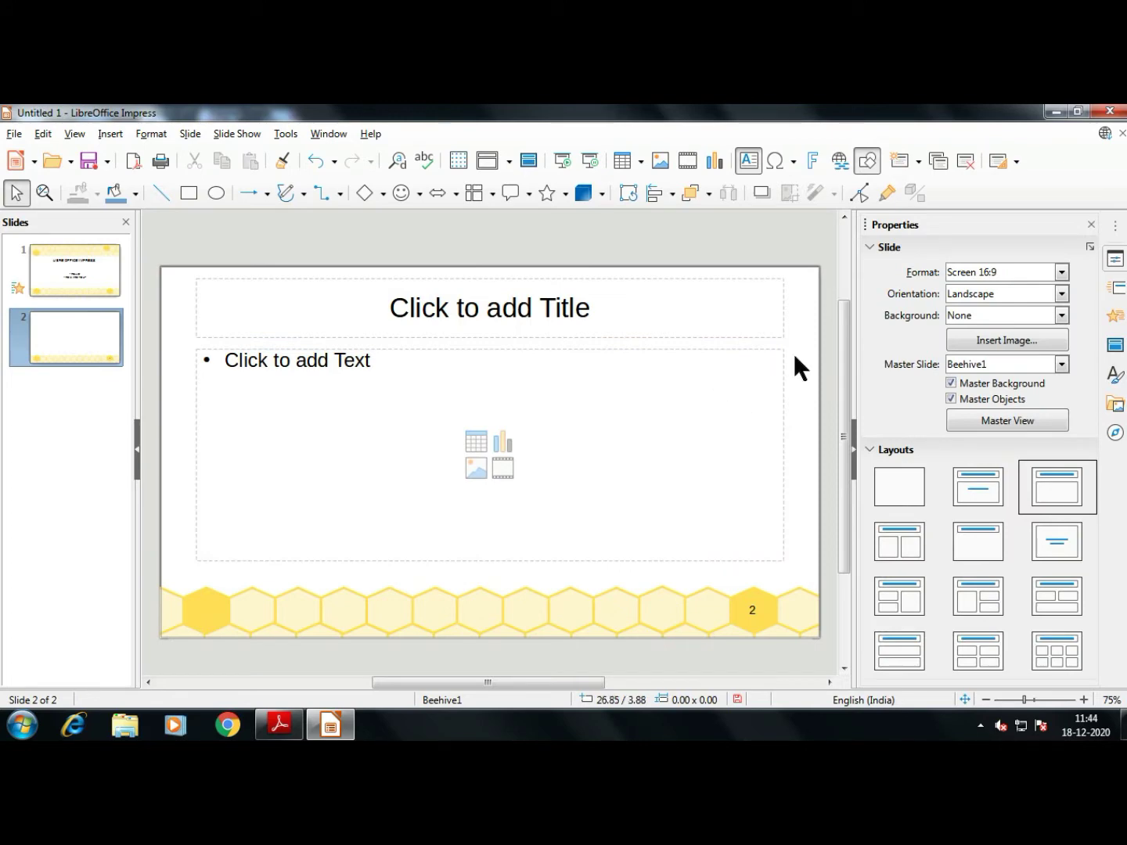
pyautogui.click(777, 380)
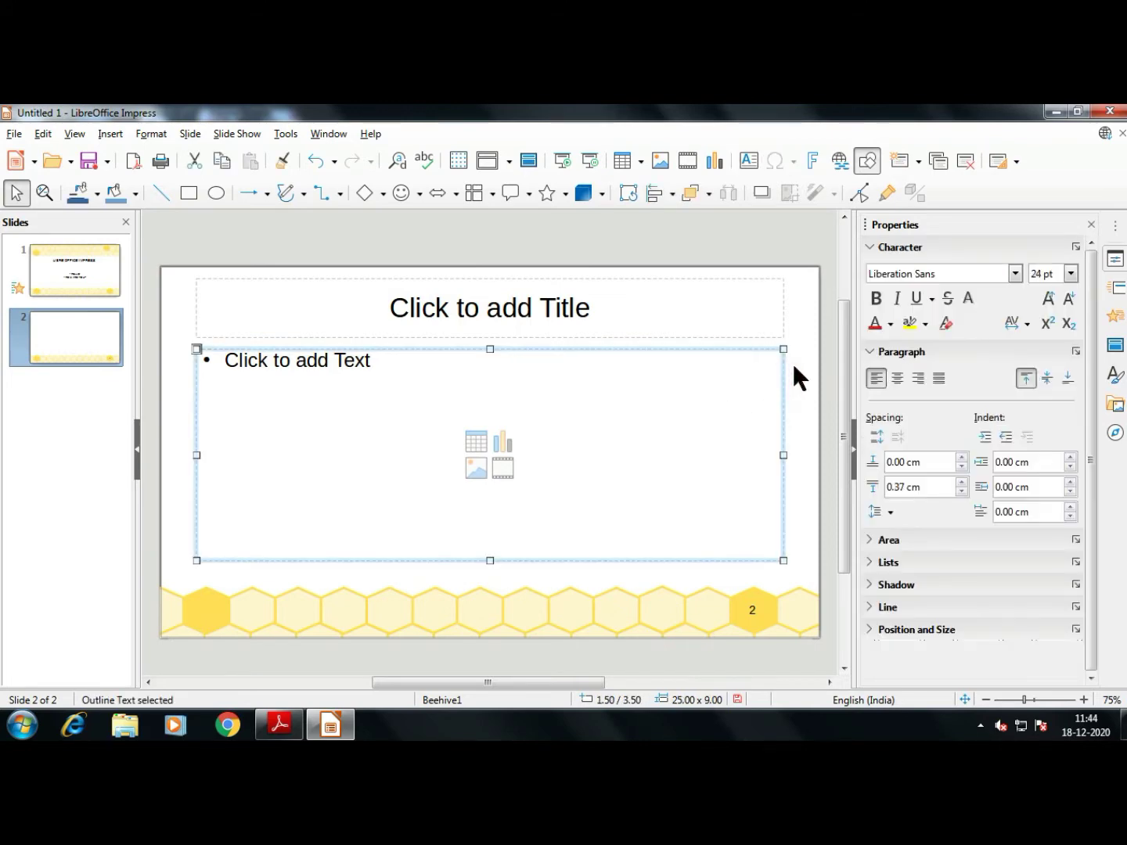
pyautogui.click(794, 366)
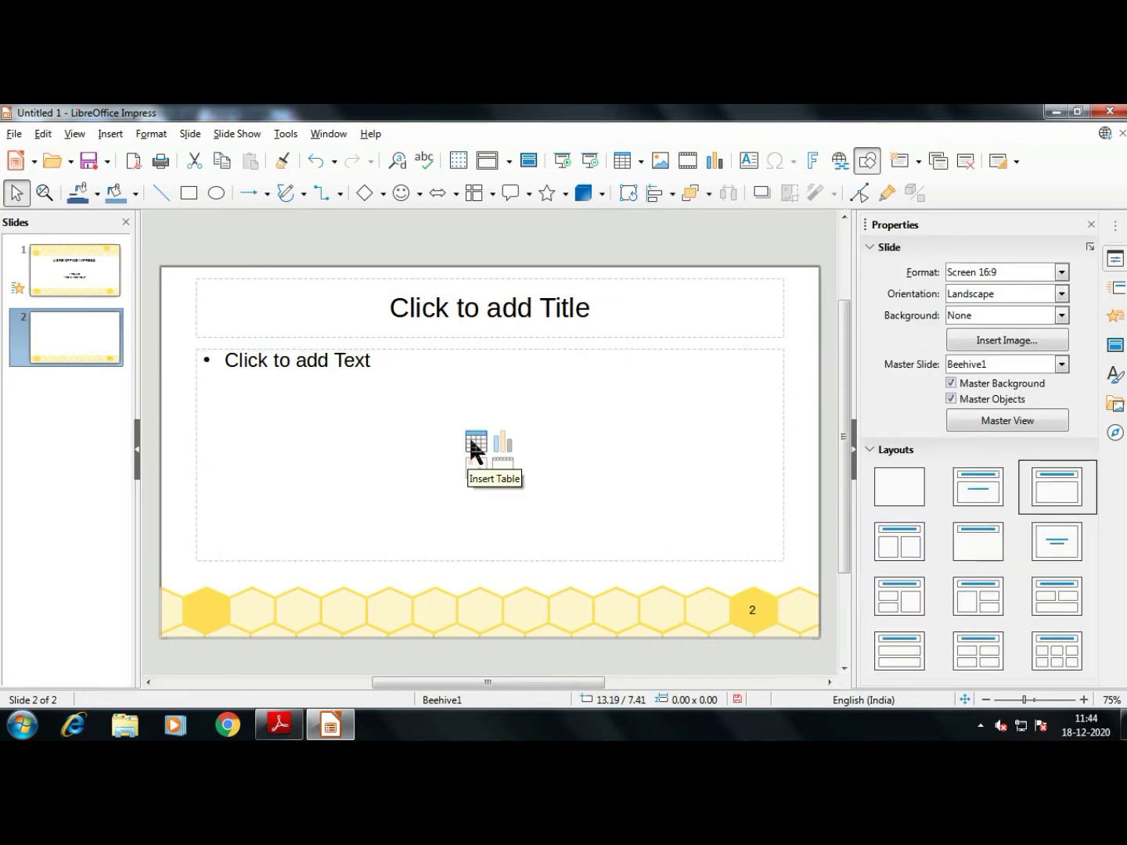
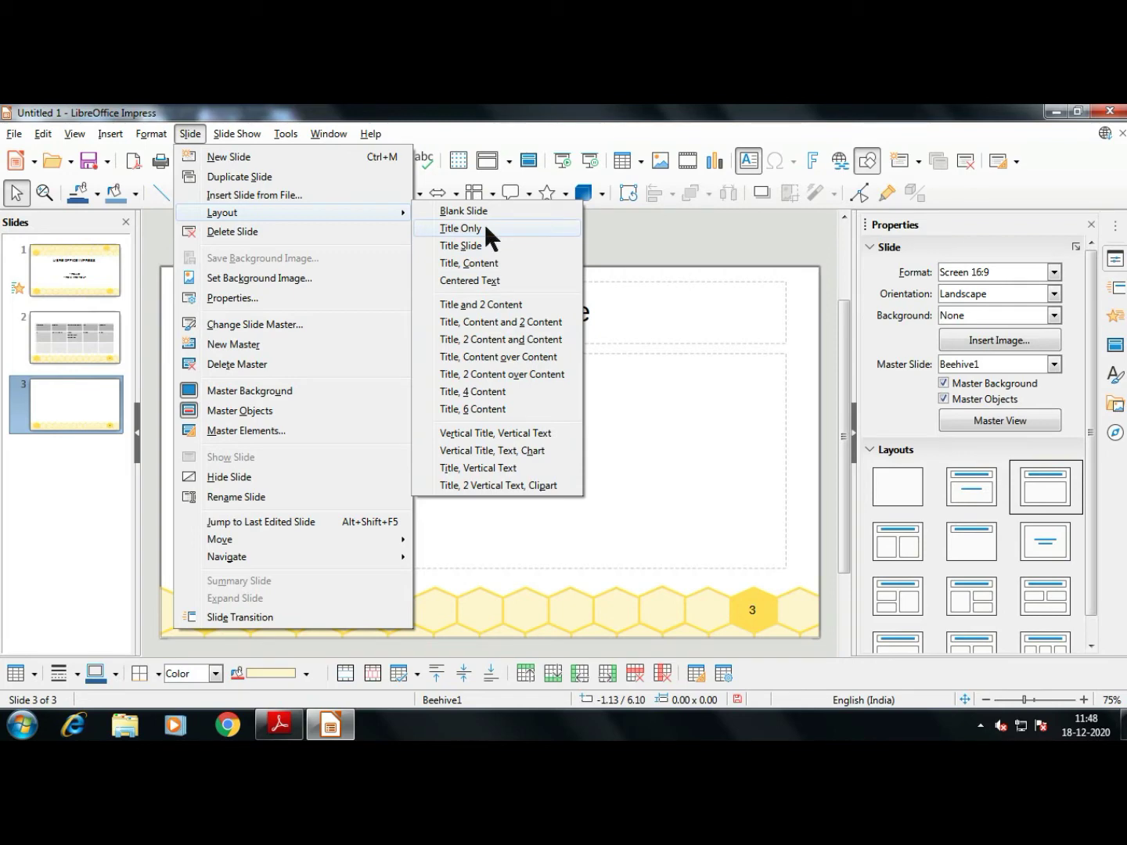
# Try Title Only and Centered Text layouts on slide 3, then settle on Title and 2 Content
pyautogui.click(497, 264)
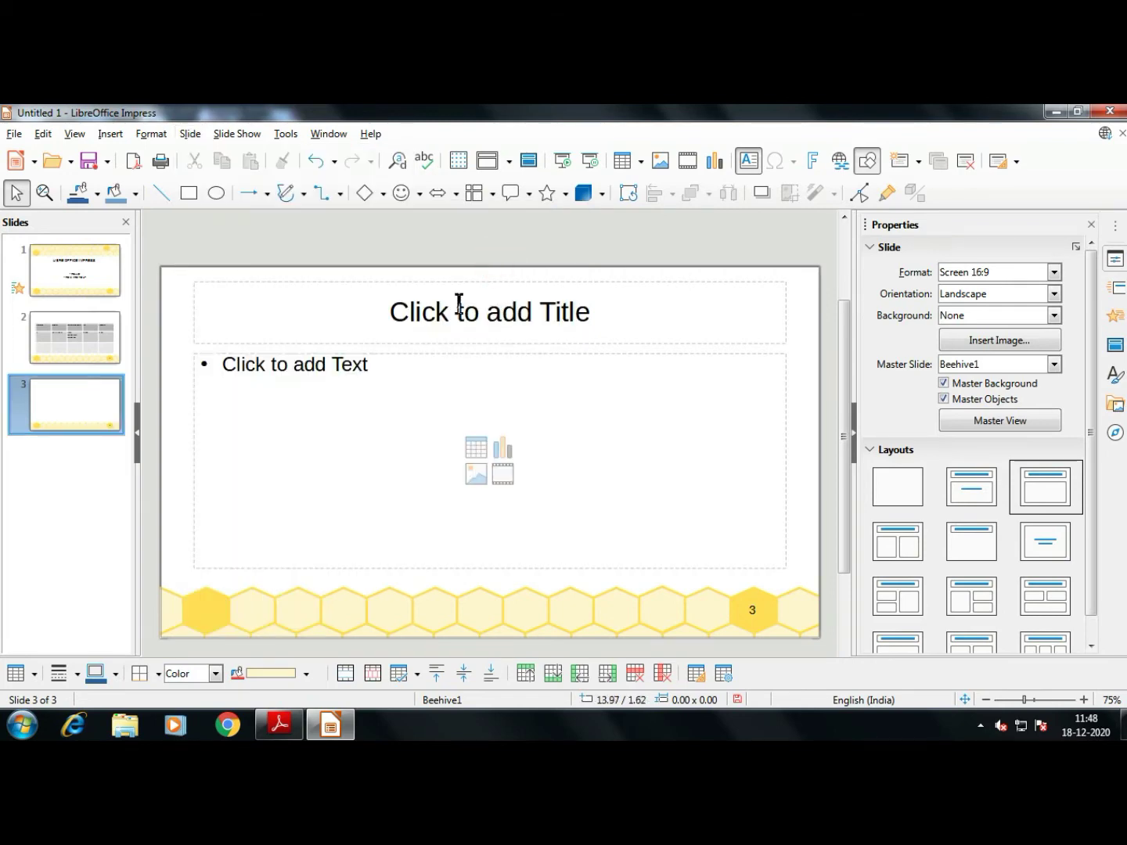
pyautogui.click(191, 134)
pyautogui.click(342, 223)
pyautogui.click(475, 230)
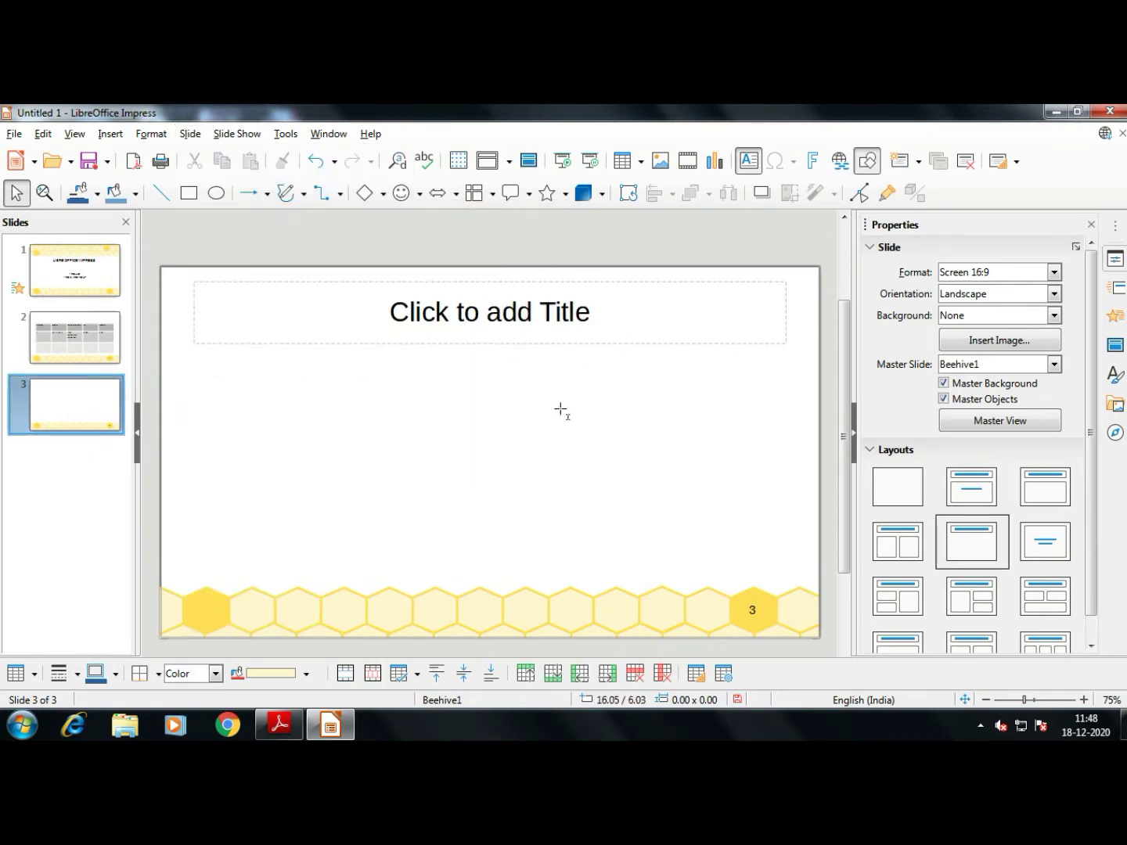
pyautogui.click(190, 135)
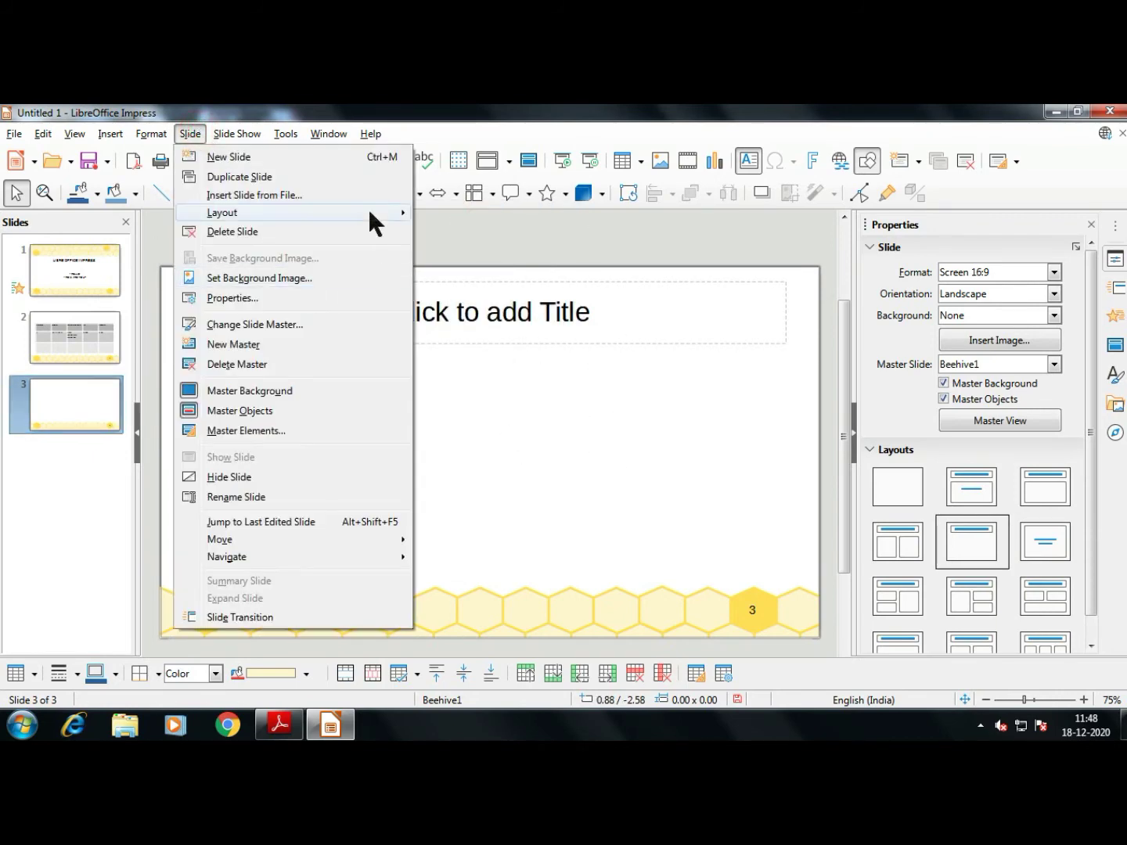
pyautogui.moveTo(371, 209)
pyautogui.click(507, 279)
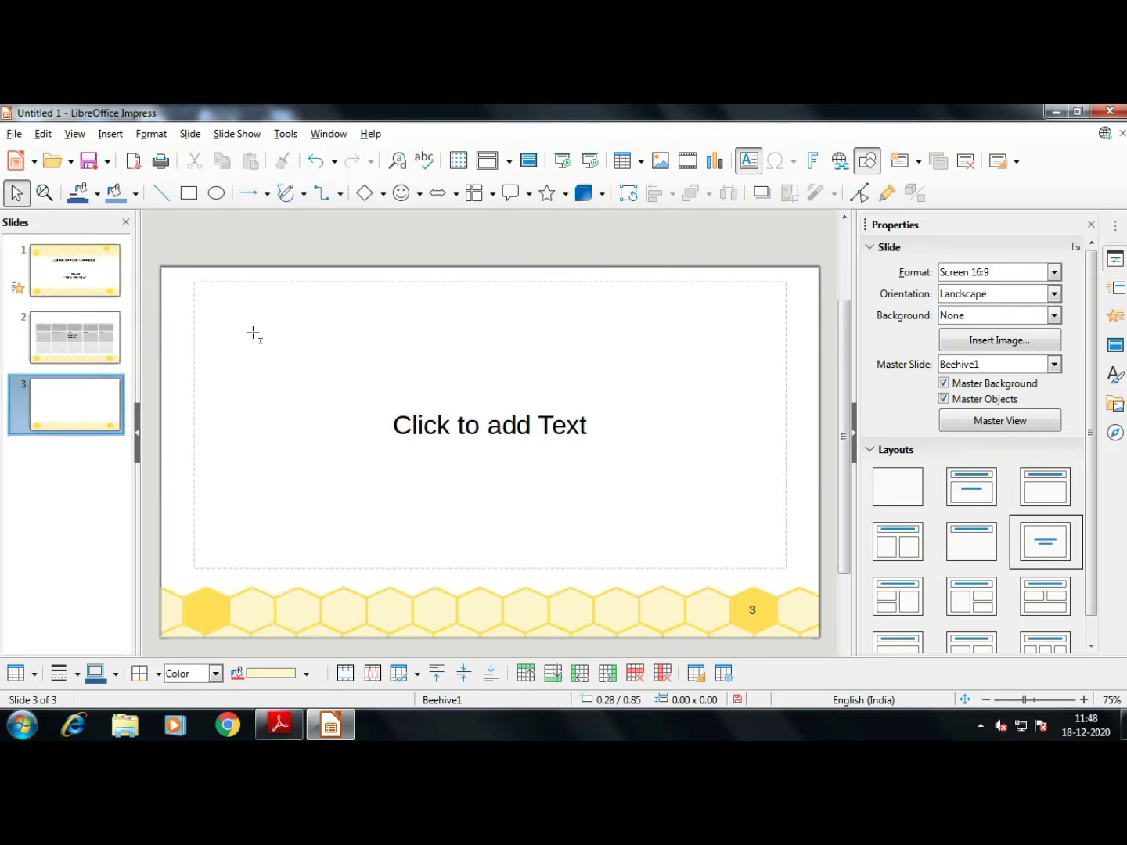
pyautogui.click(193, 134)
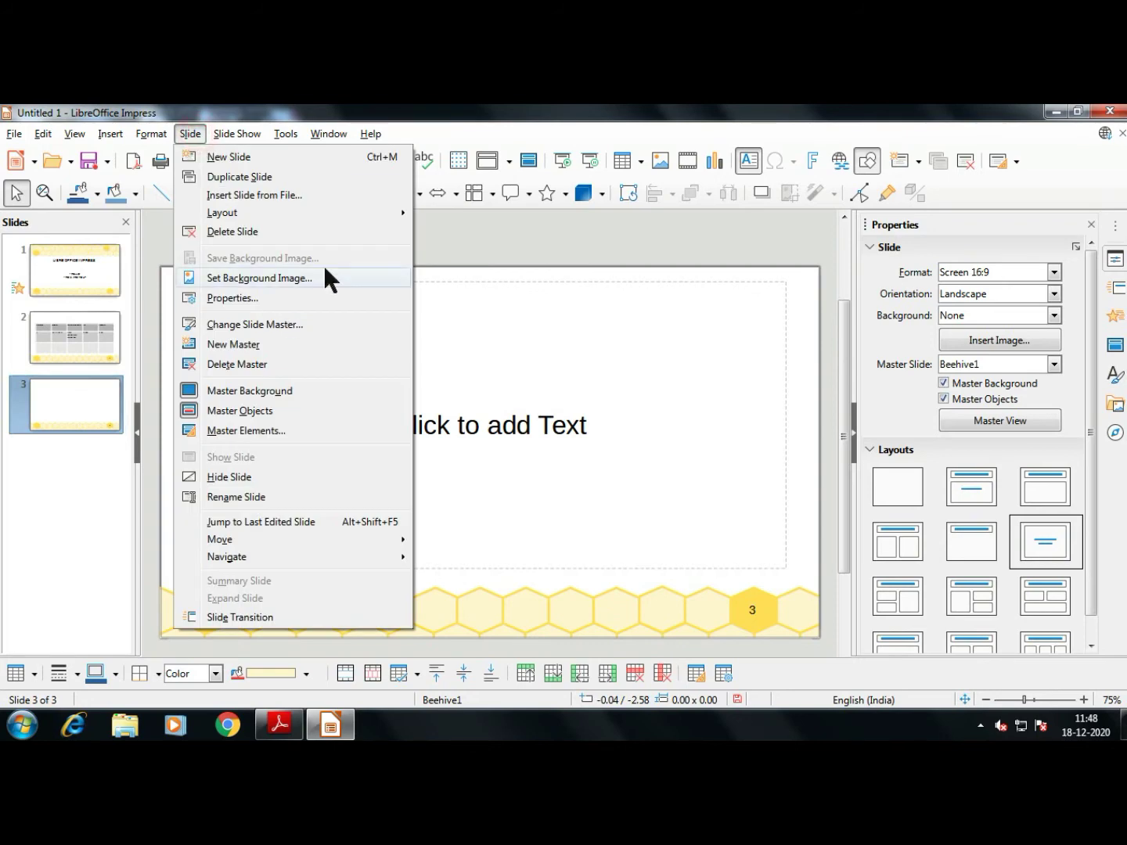
pyautogui.moveTo(345, 217)
pyautogui.click(525, 309)
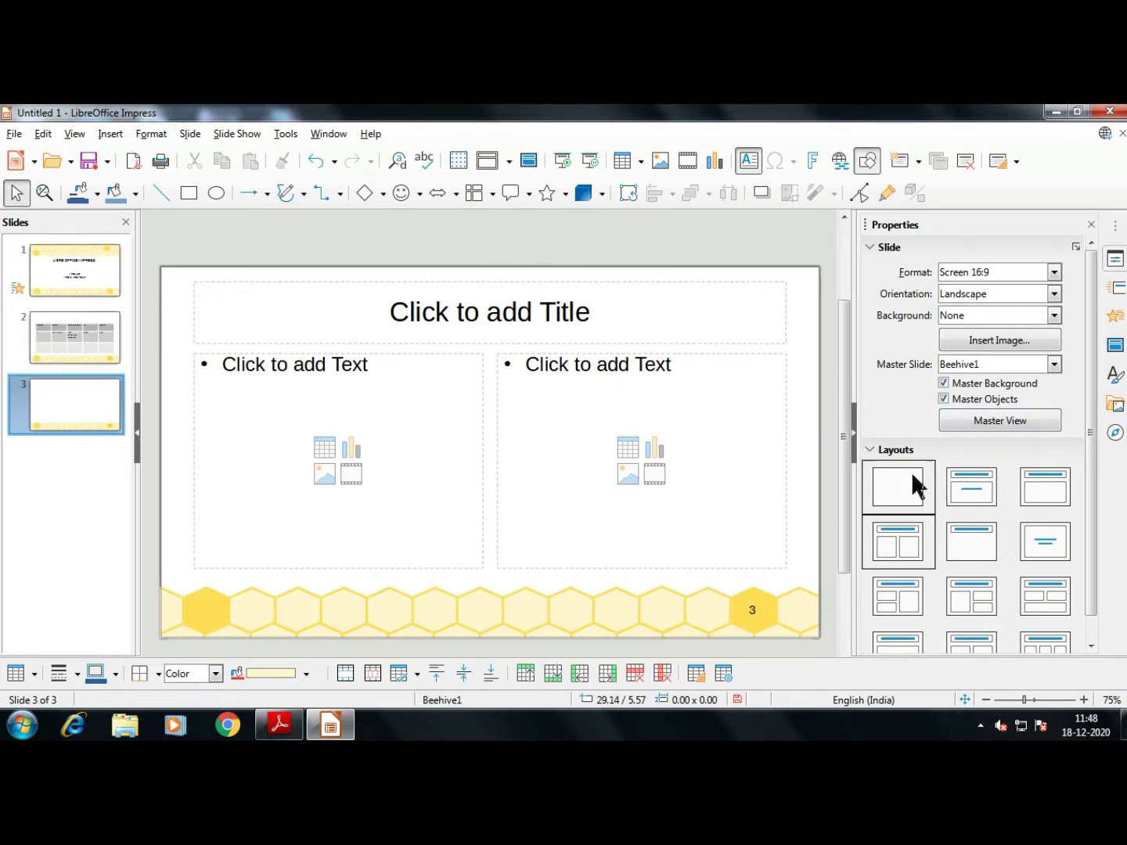
# Preview several multi-box layouts on slide 3 from the sidebar Layouts panel
pyautogui.click(875, 447)
pyautogui.click(870, 447)
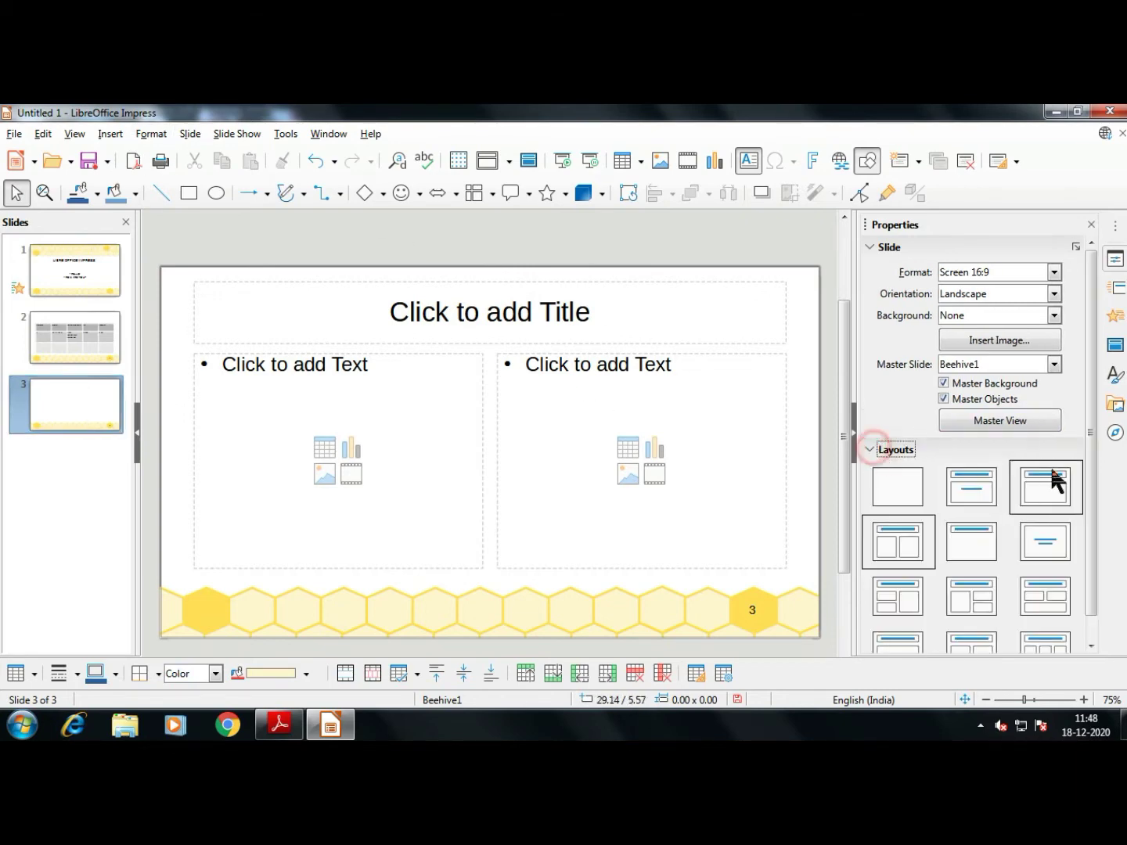
pyautogui.click(1088, 438)
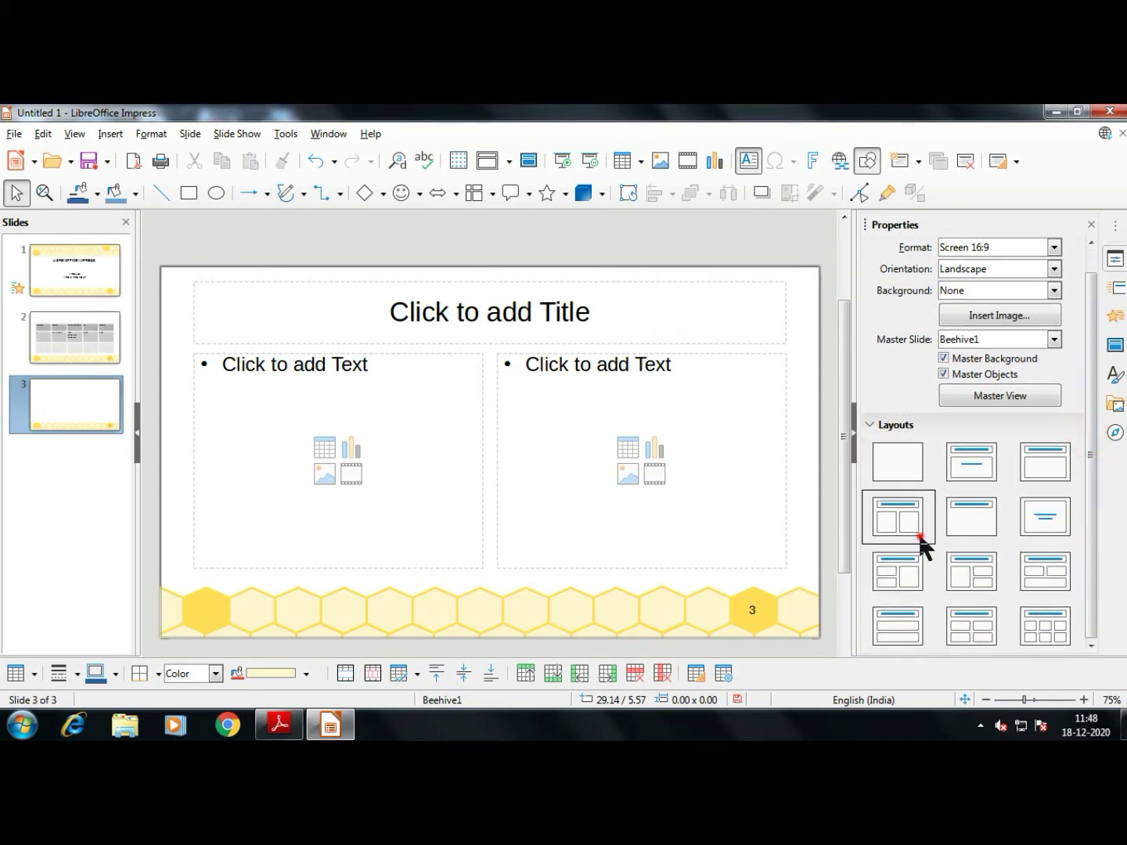
pyautogui.click(905, 576)
pyautogui.click(968, 573)
pyautogui.click(1031, 566)
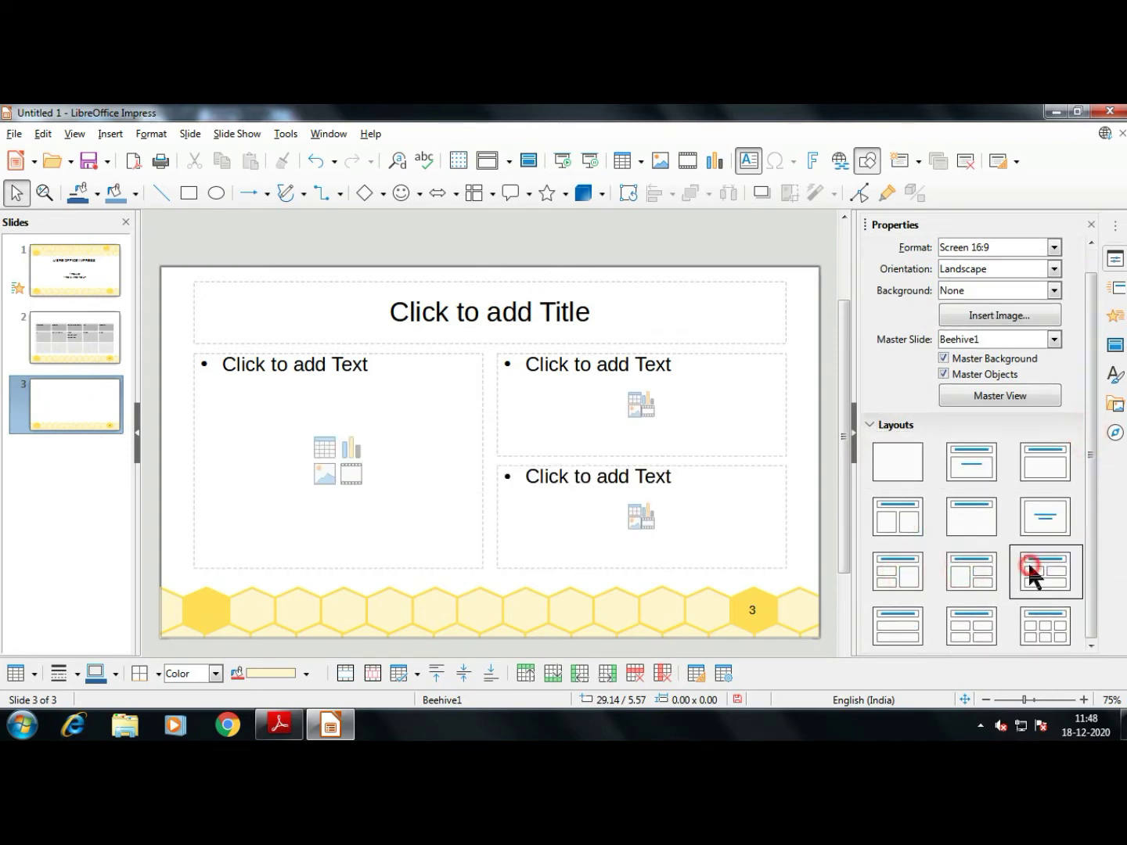
pyautogui.click(1041, 629)
pyautogui.click(975, 630)
pyautogui.click(898, 635)
# Settle slide 3 on the Title, 4 Content layout and switch to the textbook PDF
pyautogui.click(988, 573)
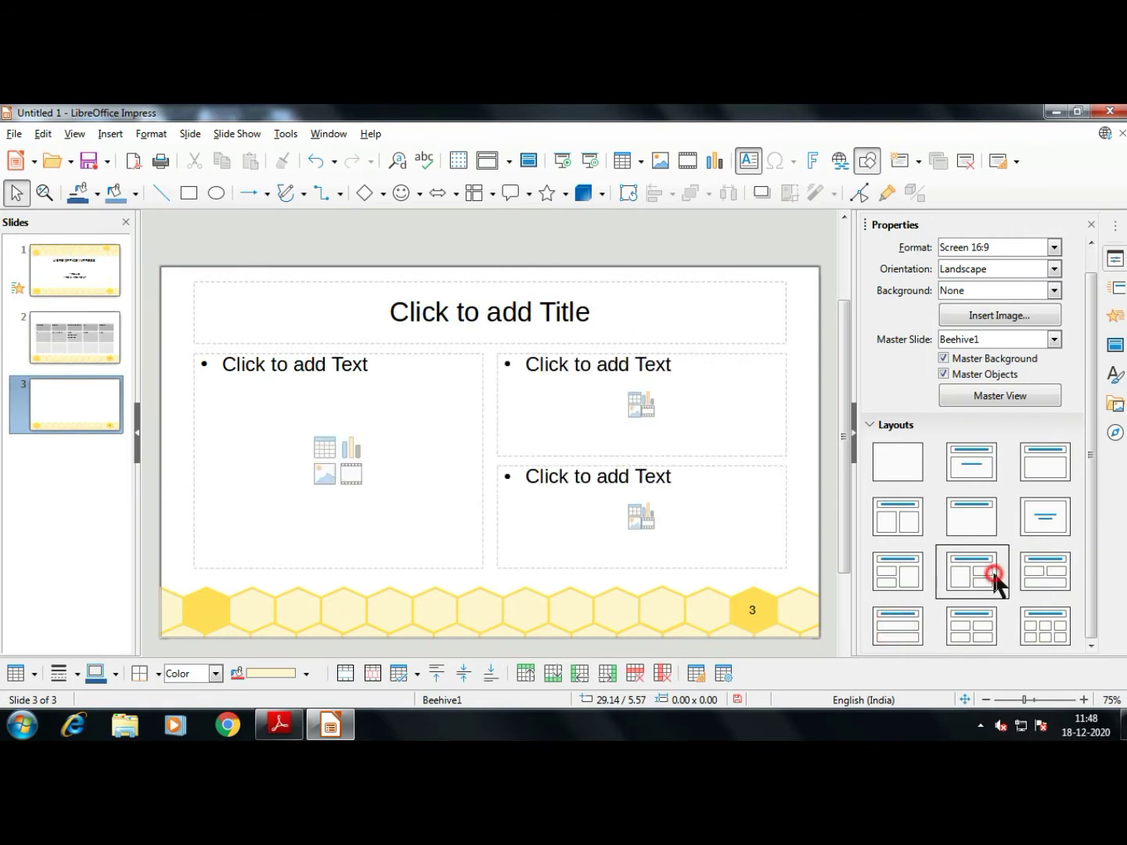
pyautogui.click(984, 631)
pyautogui.click(1045, 626)
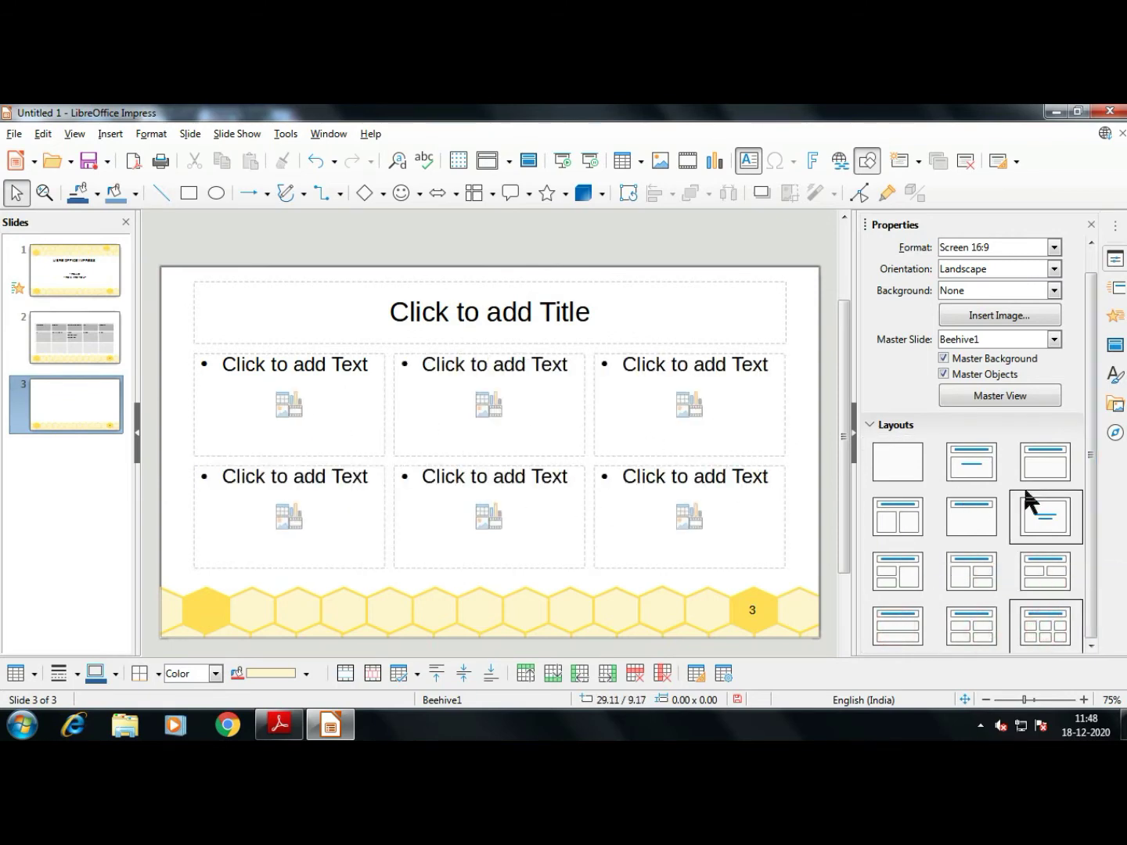
pyautogui.click(1041, 474)
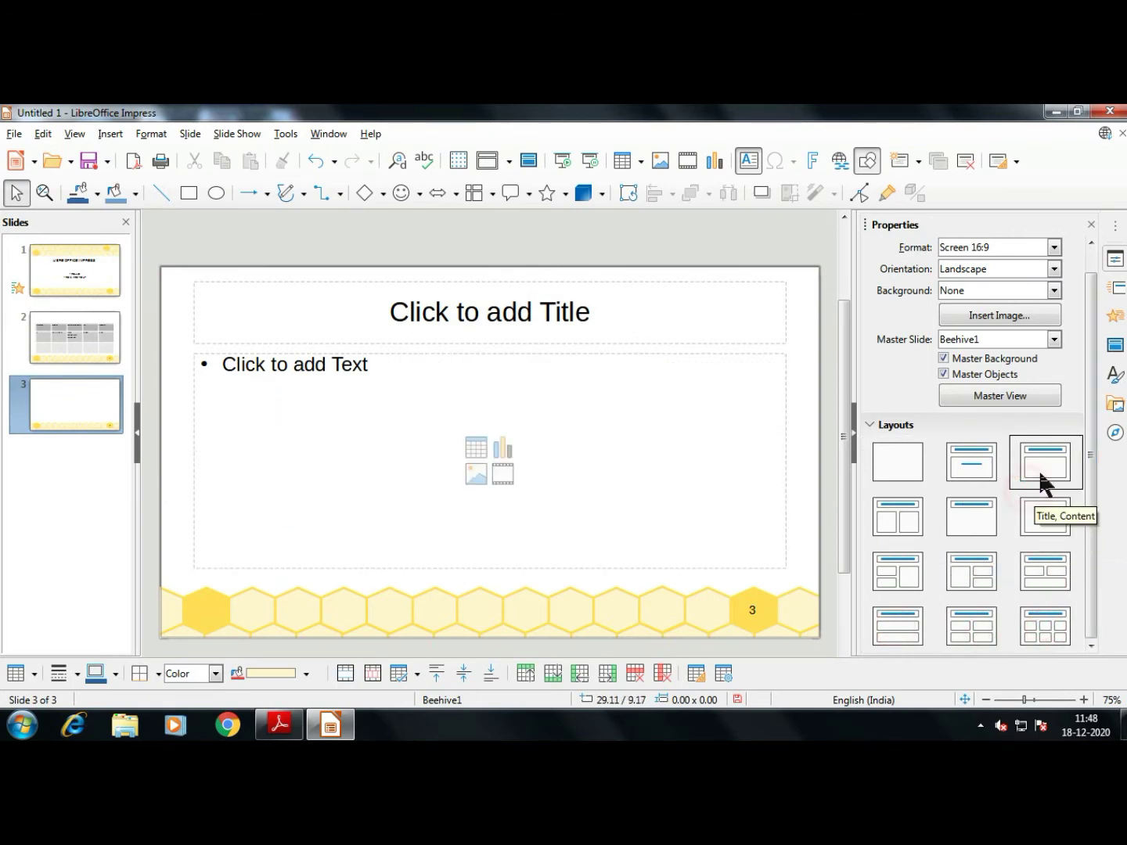
pyautogui.click(978, 624)
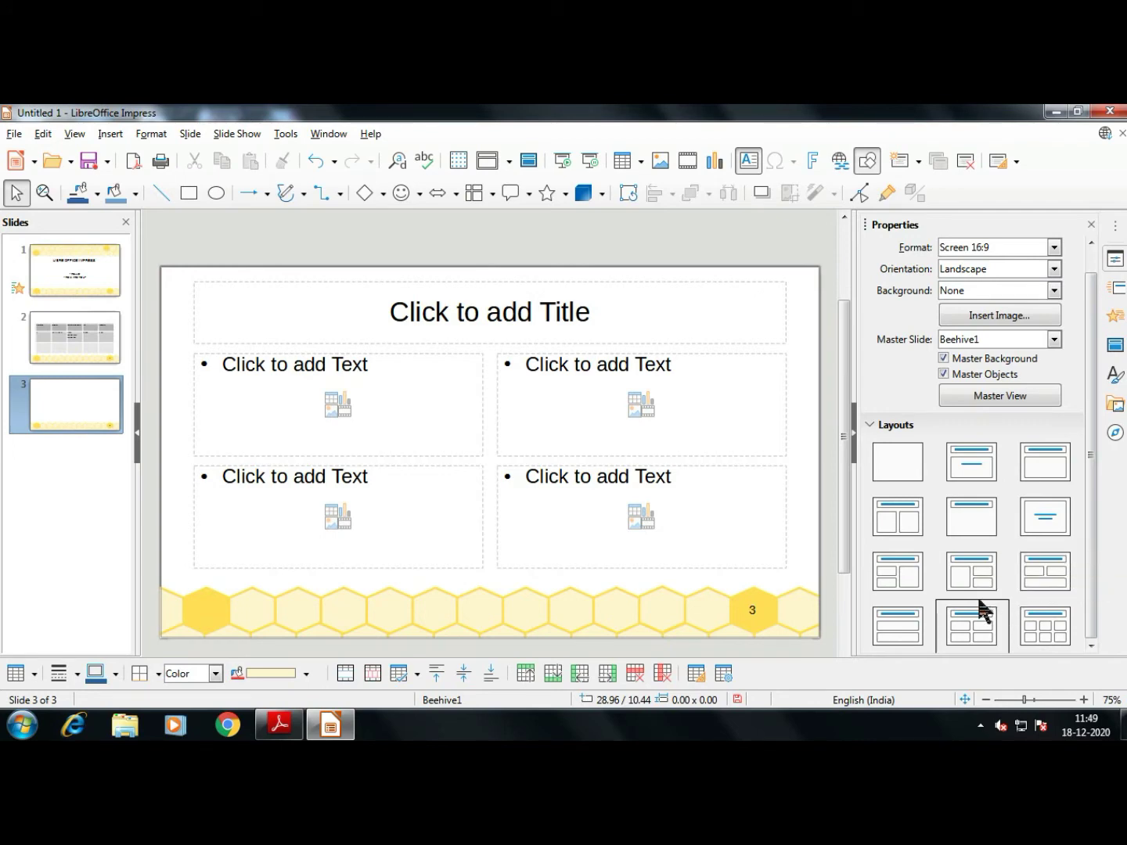
pyautogui.hotkey('alt', 'Tab')
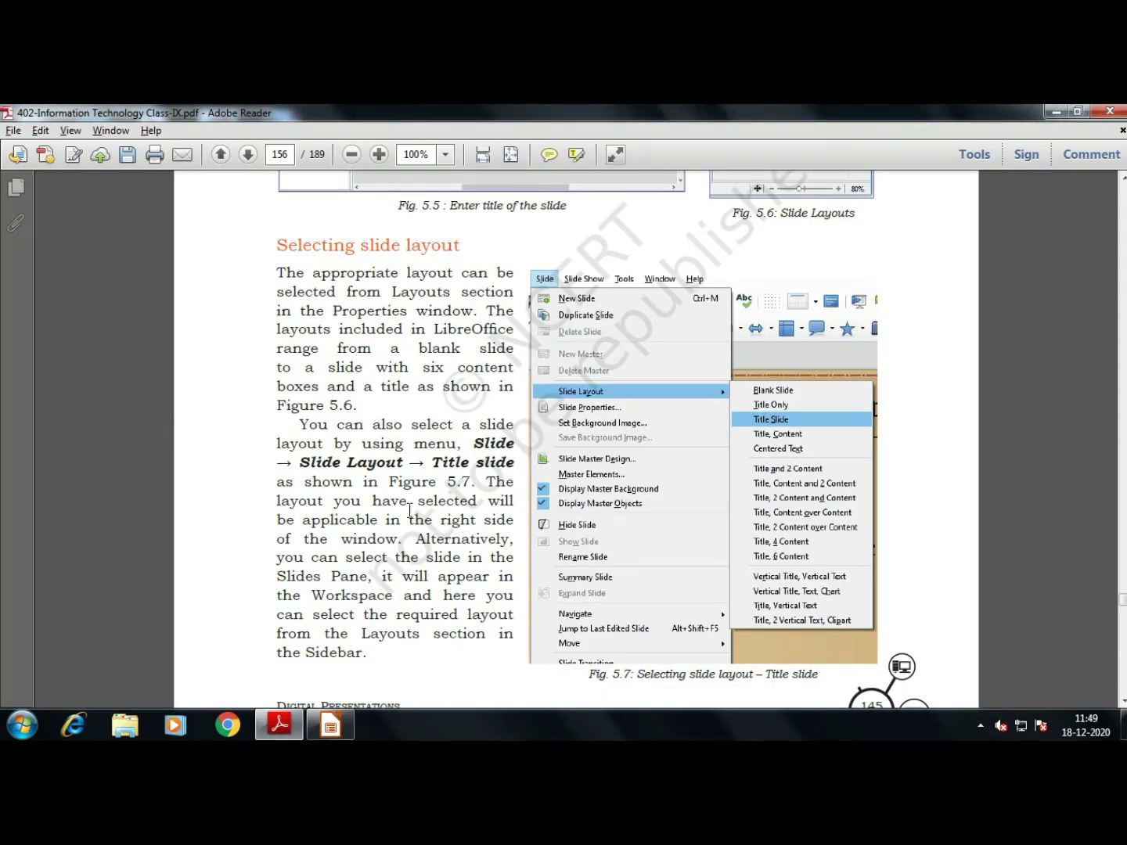
# Scroll the textbook to page 157 on saving, then return to slide 1 in Impress
pyautogui.scroll(-5, 412, 520)
pyautogui.scroll(-3, 412, 503)
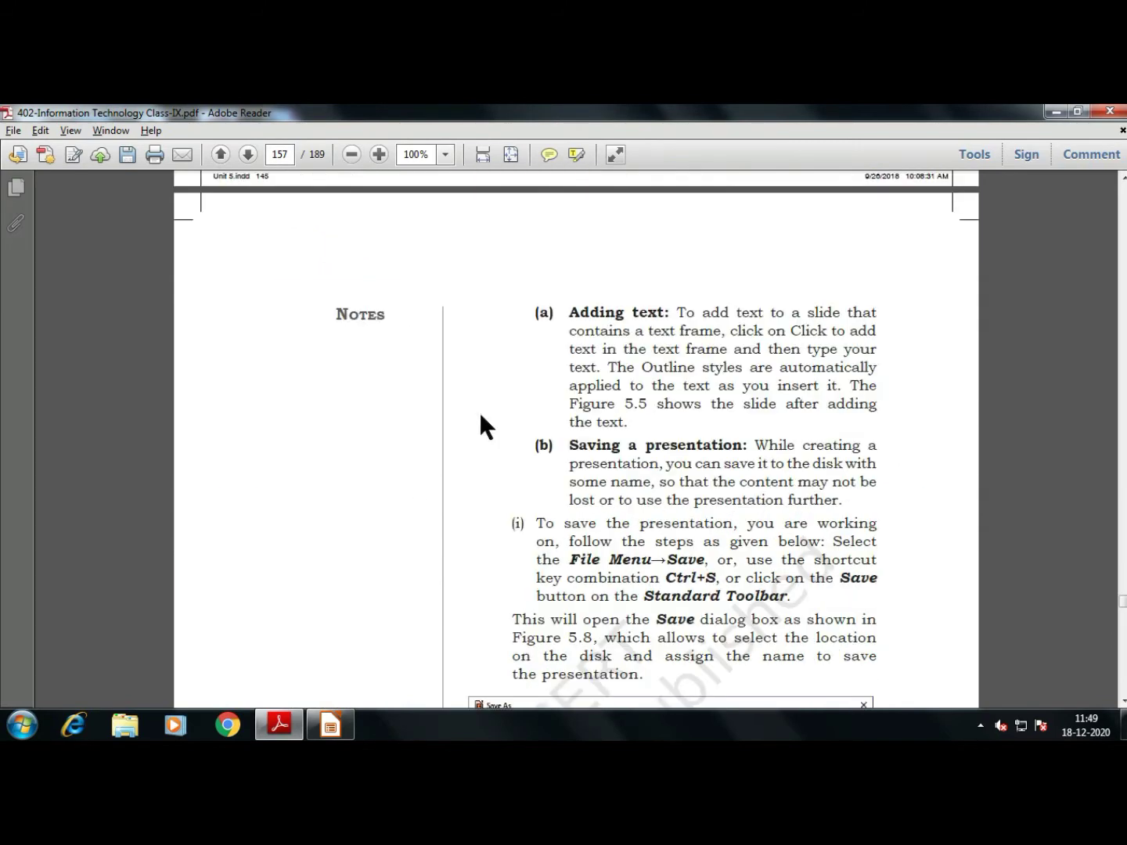
pyautogui.scroll(-2, 656, 340)
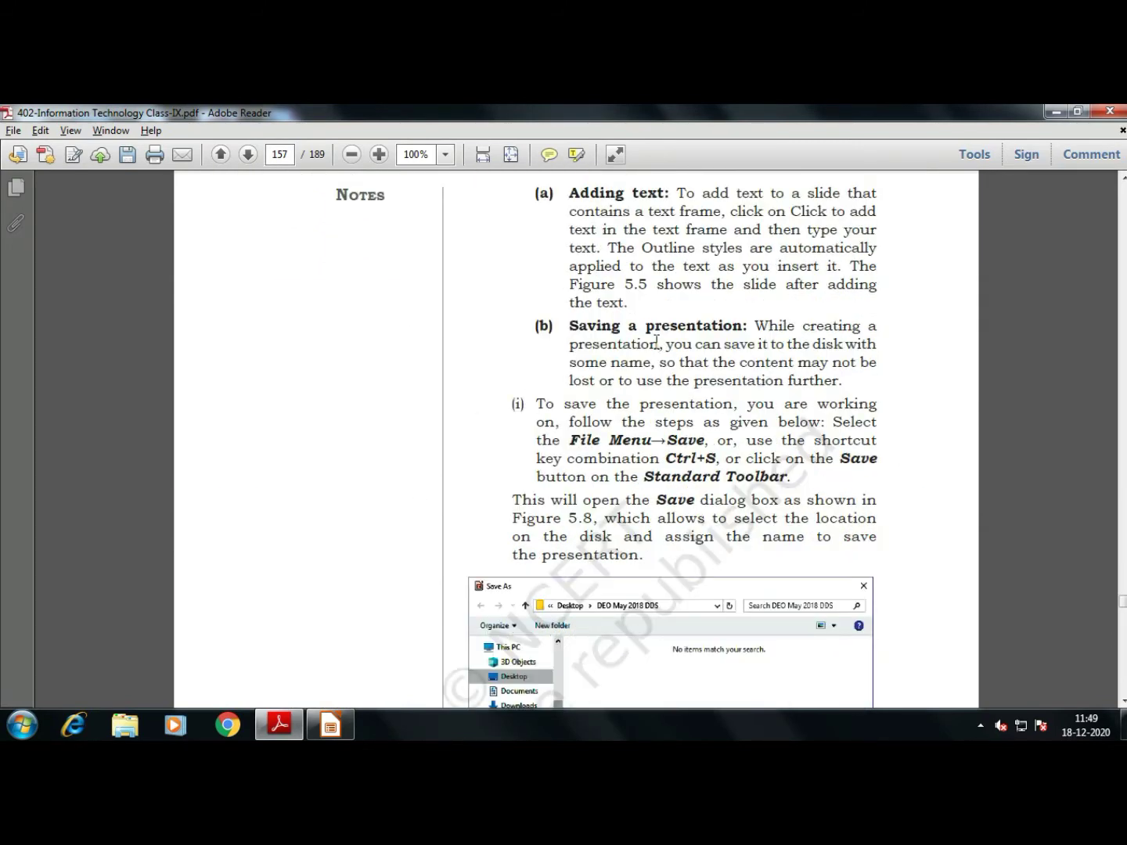
pyautogui.scroll(-5, 655, 340)
pyautogui.hotkey('alt', 'Tab')
pyautogui.click(88, 276)
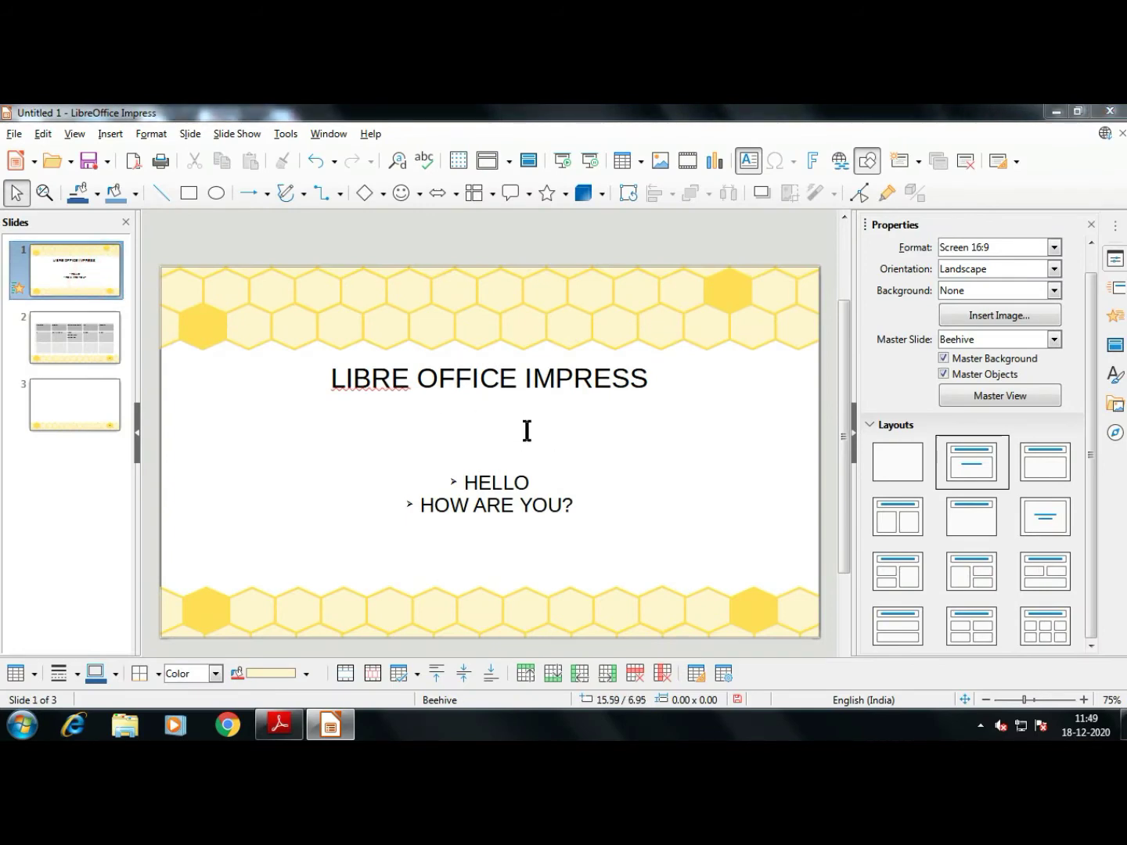
# Start Save As on New Volume (D:) with file name 'PRACTICE PRESENTATION IX' and view the file types
pyautogui.hotkey('ctrl', 's')
pyautogui.moveTo(129, 270); pyautogui.dragTo(133, 345)
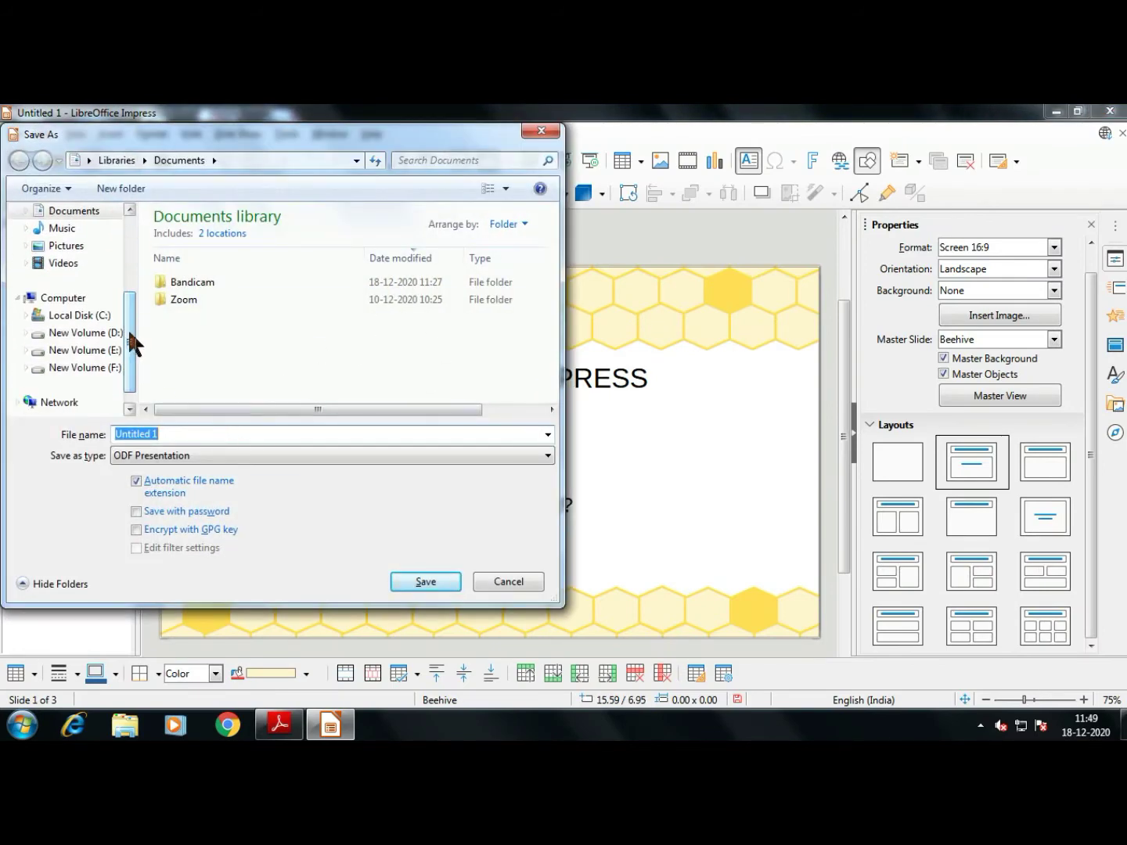
pyautogui.click(117, 332)
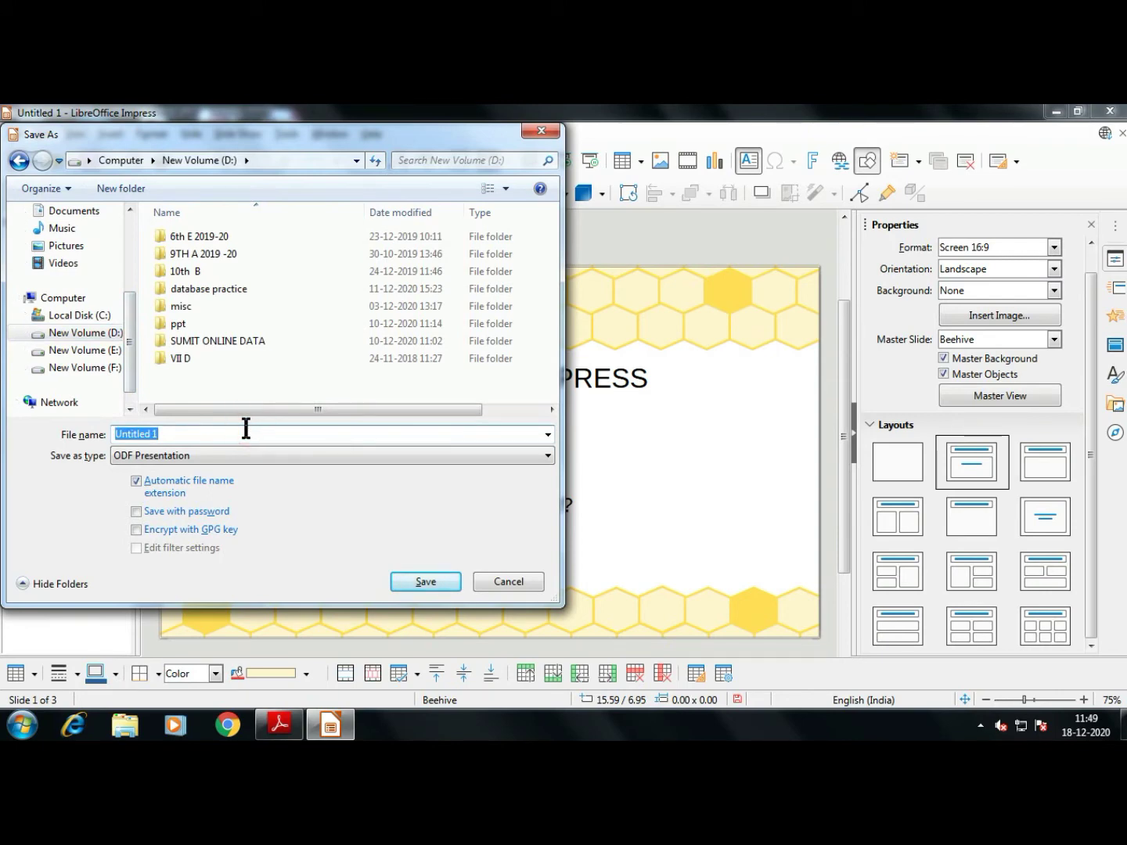
pyautogui.write('PRACTICE PRESENTA')
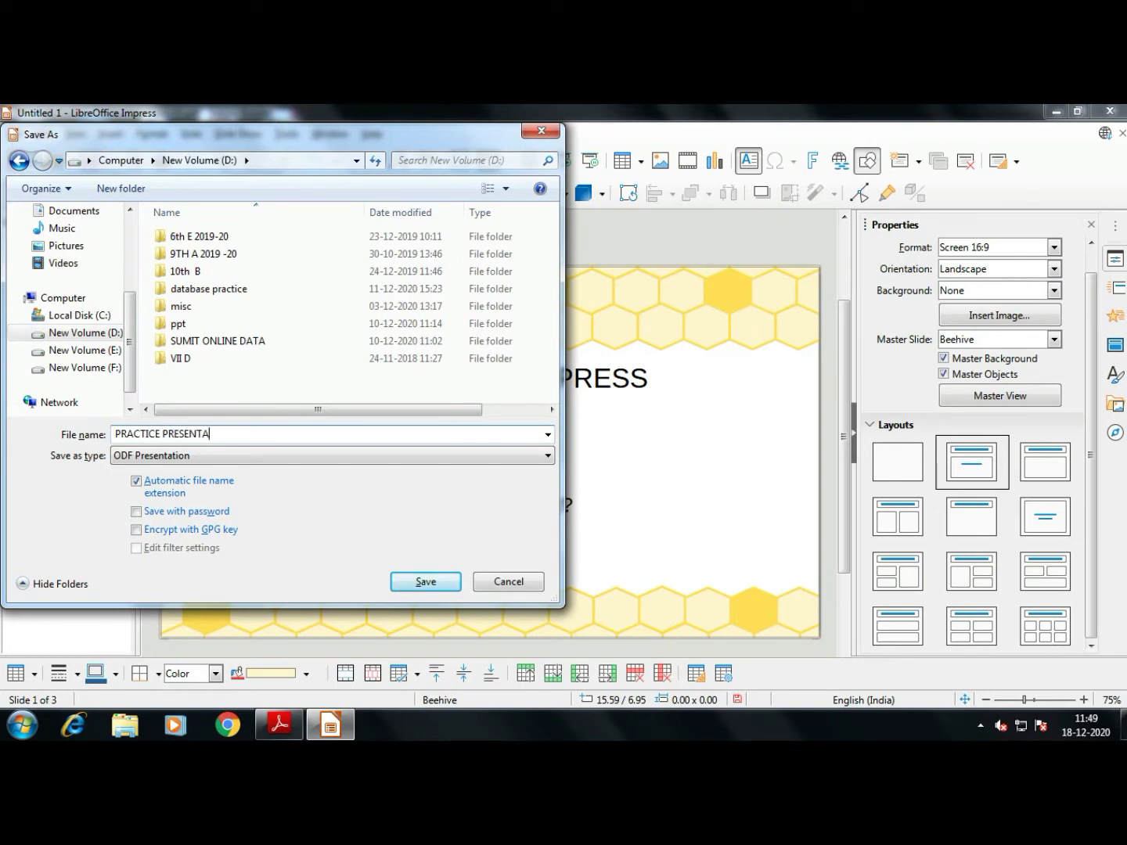
pyautogui.write('TION IX')
pyautogui.click(195, 457)
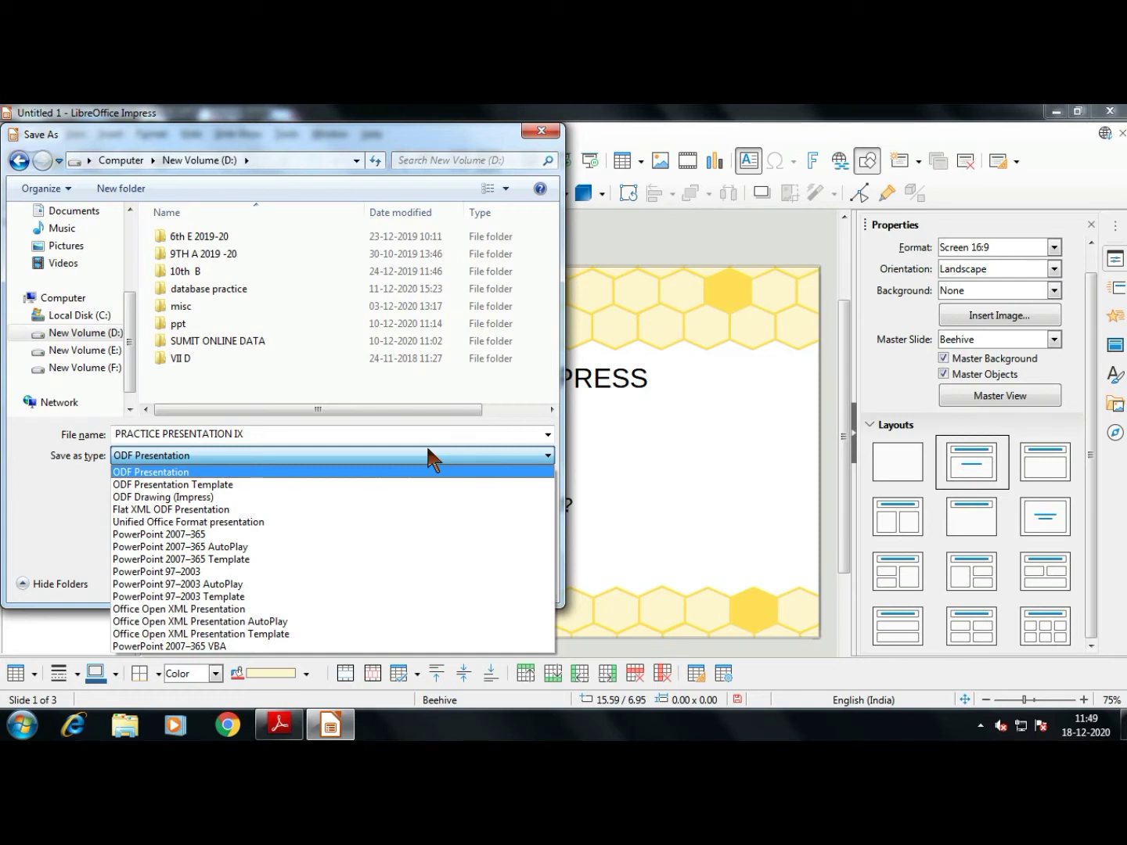
# Save the presentation to drive D as ODF Presentation 'PRACTICE PRESENTATION IX.odp'
pyautogui.click(343, 457)
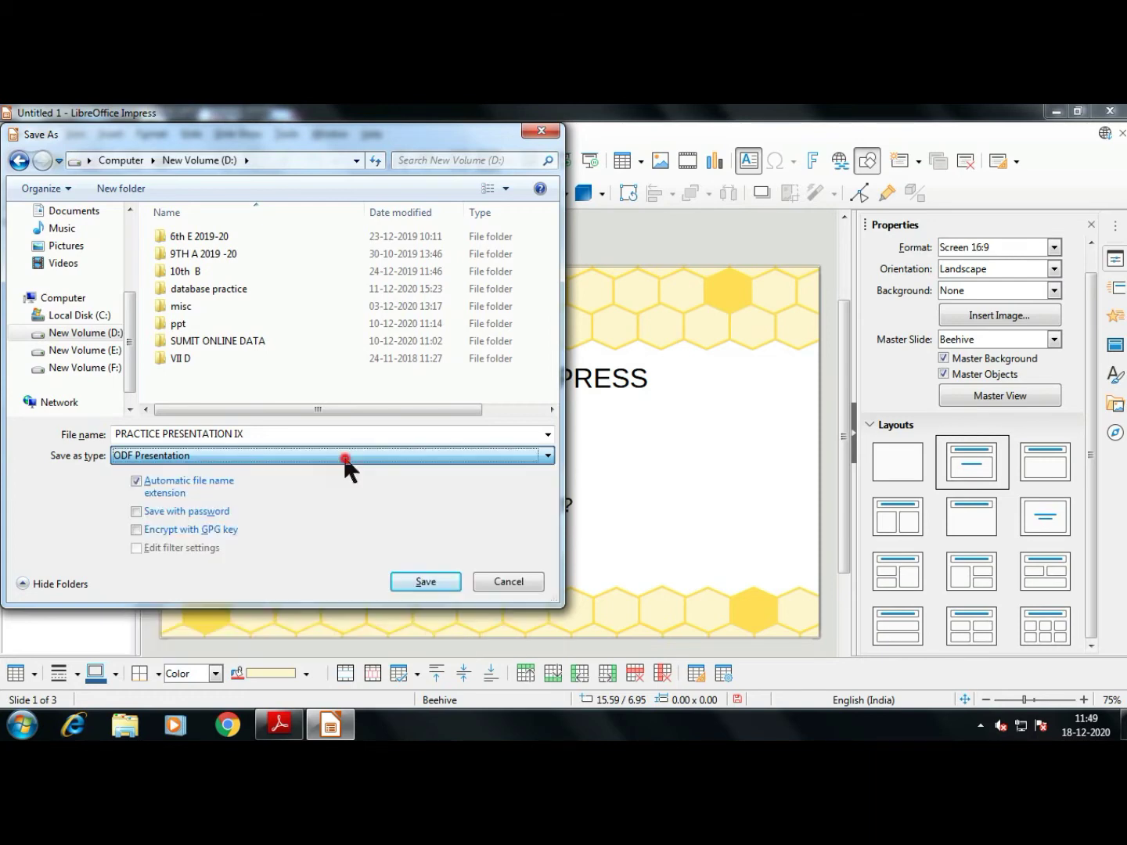
pyautogui.click(157, 460)
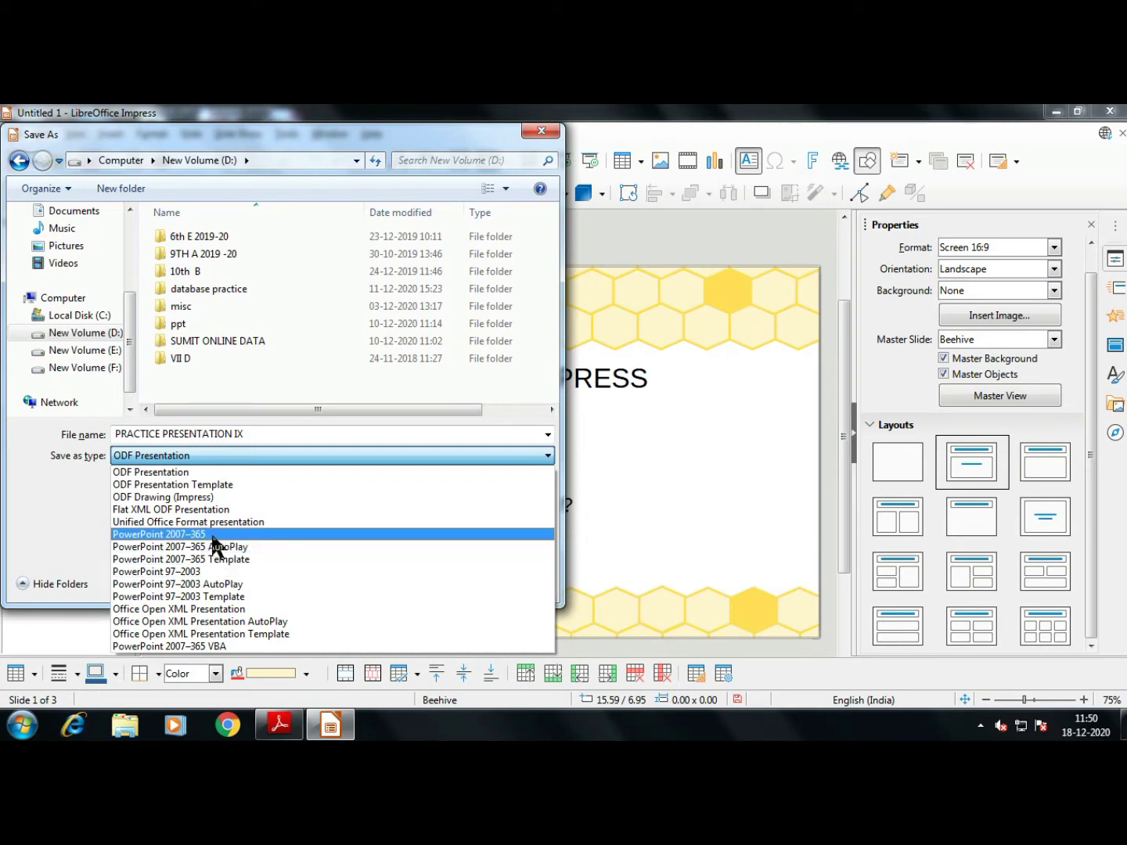
pyautogui.click(213, 537)
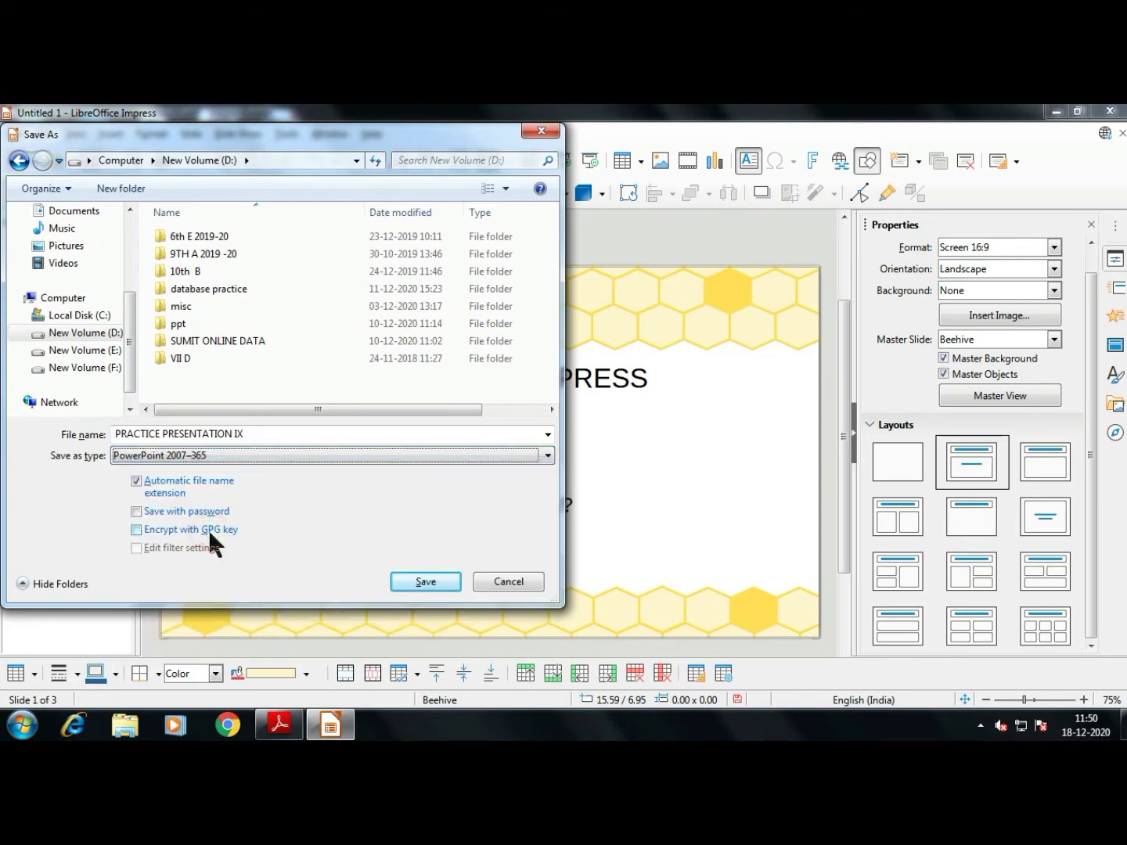
pyautogui.click(229, 449)
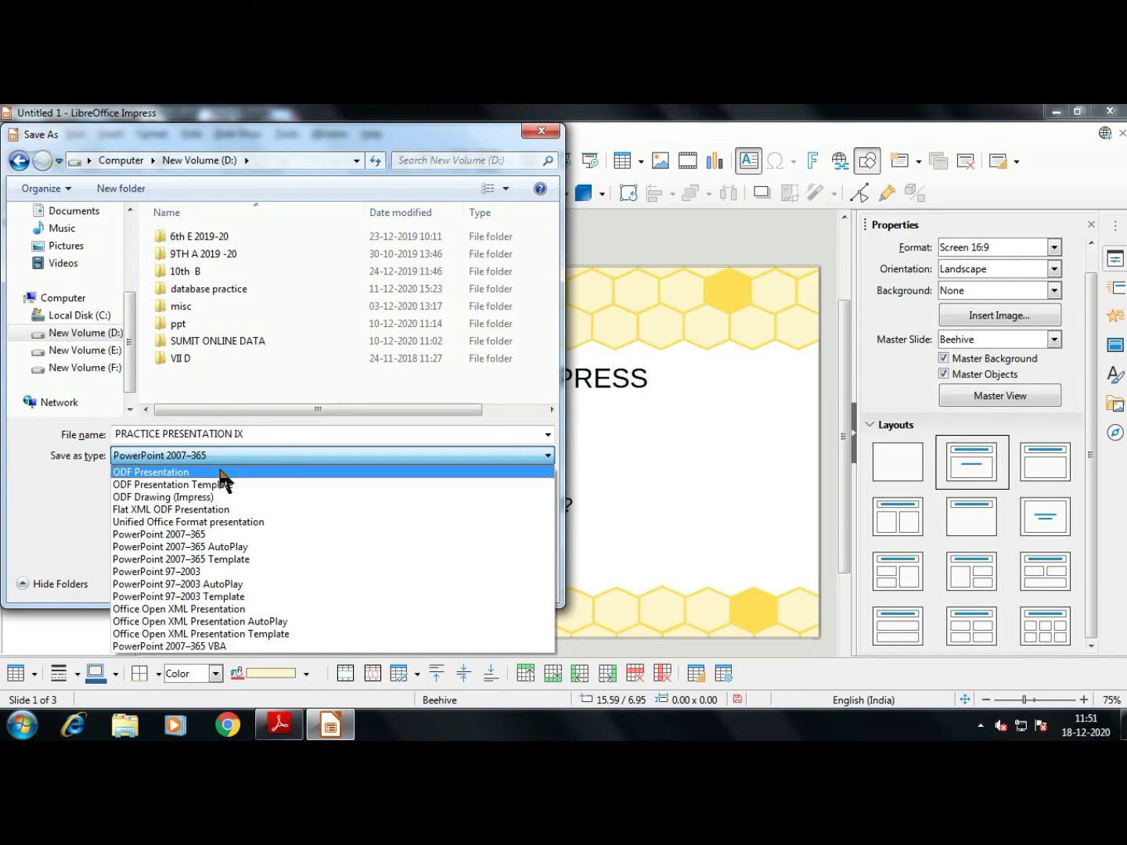
pyautogui.click(221, 472)
pyautogui.click(437, 582)
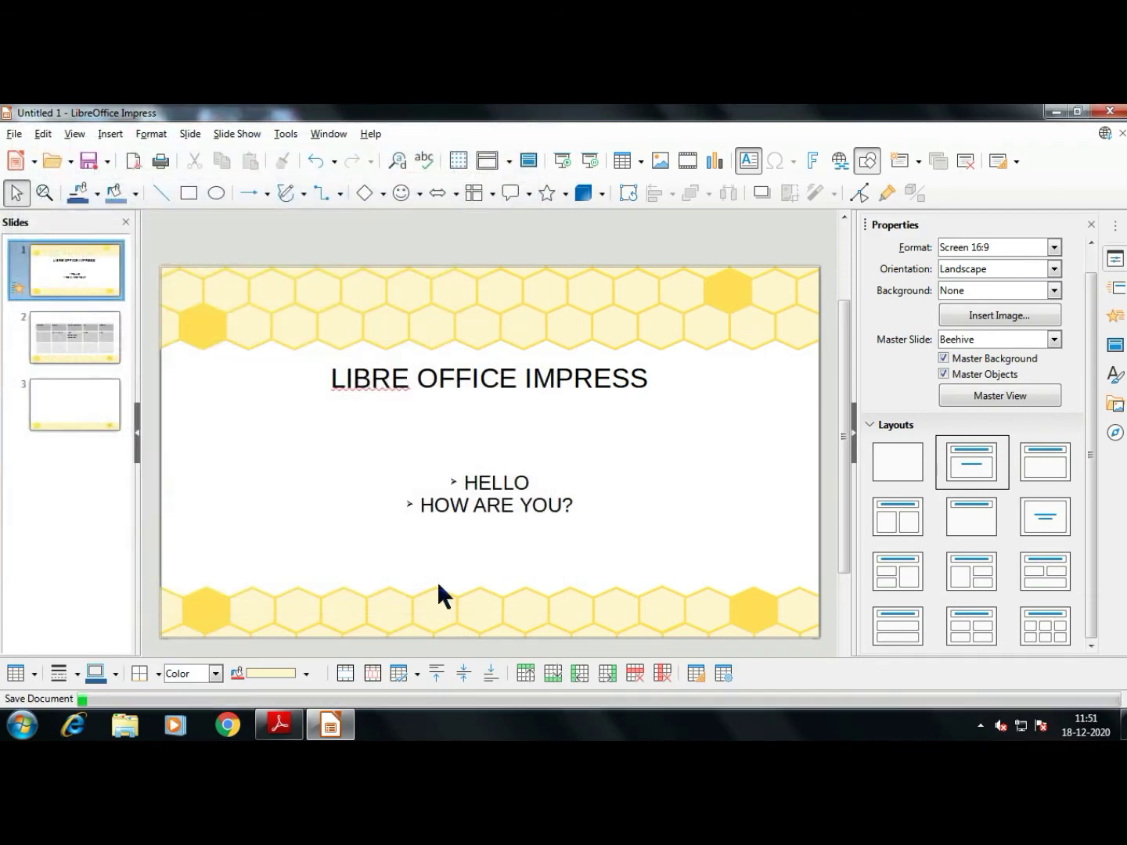
# Save a second copy in PowerPoint 2007–365 format, confirming that format
pyautogui.hotkey('ctrl', 'shift', 's')
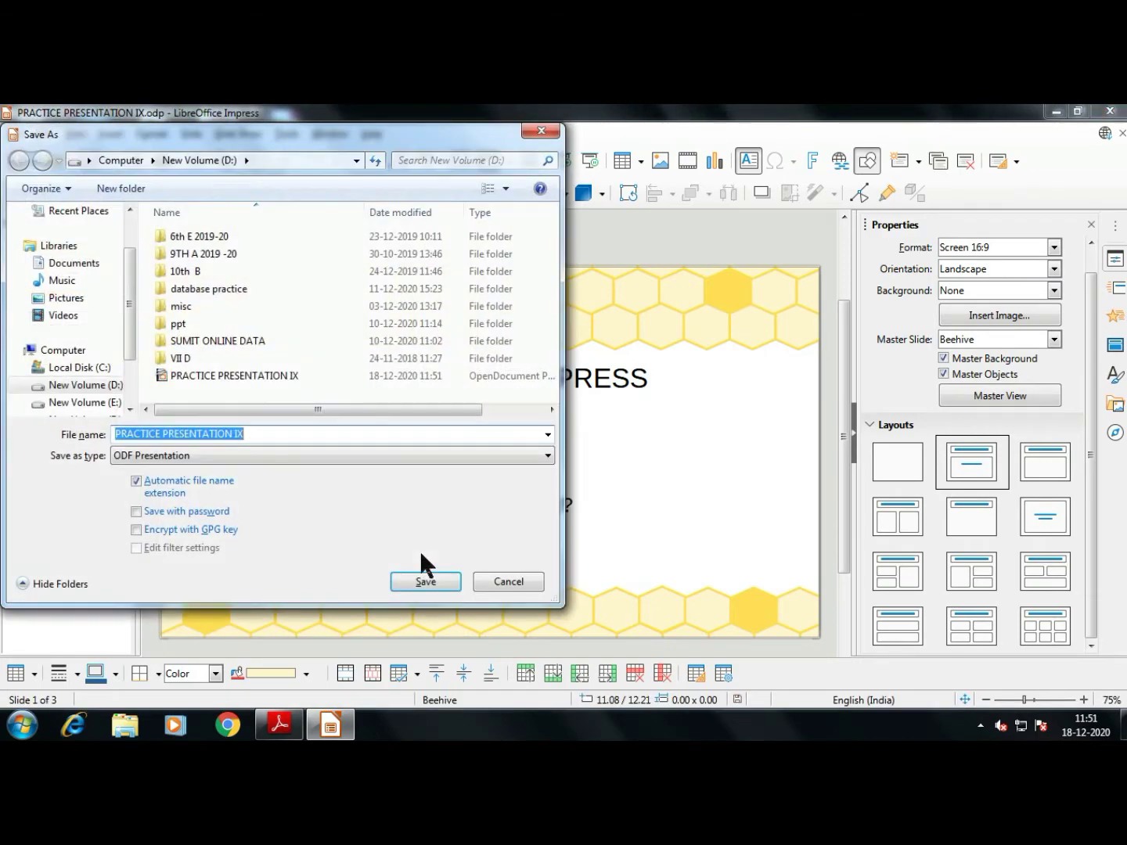
pyautogui.click(201, 455)
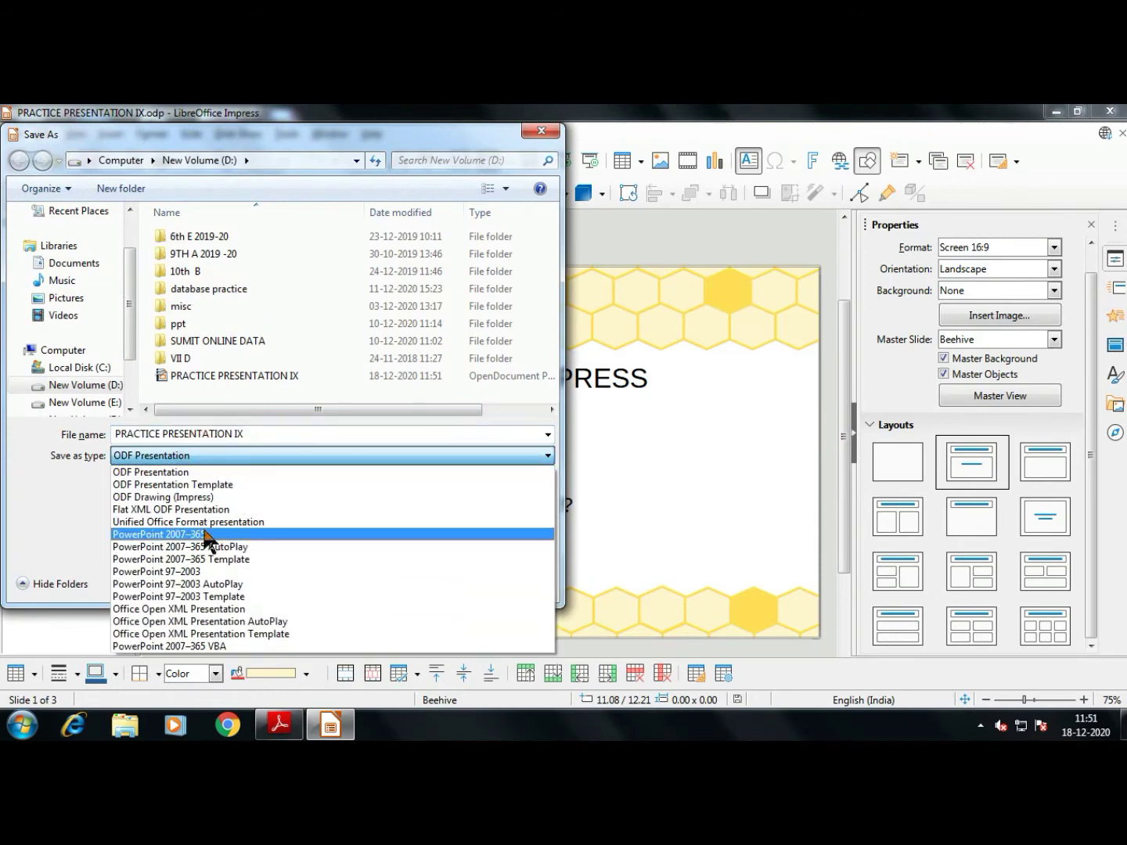
pyautogui.click(205, 532)
pyautogui.click(425, 582)
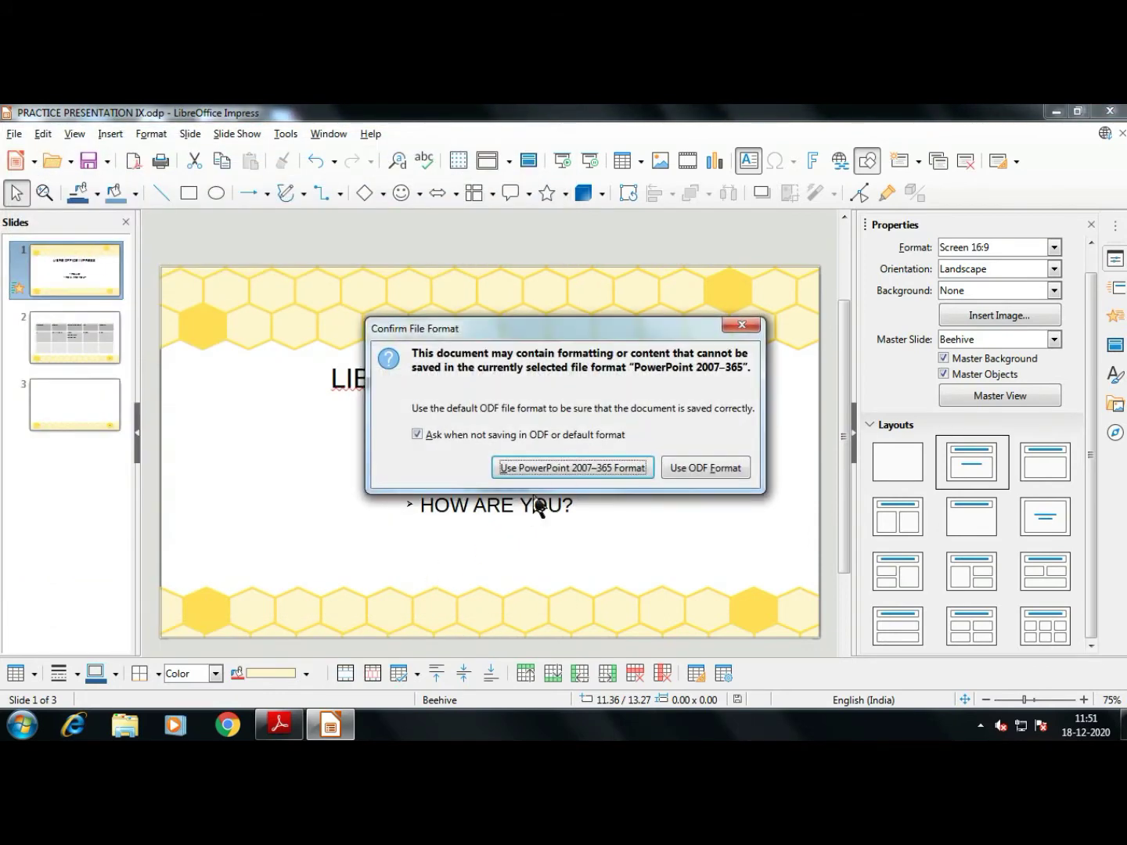
pyautogui.click(585, 469)
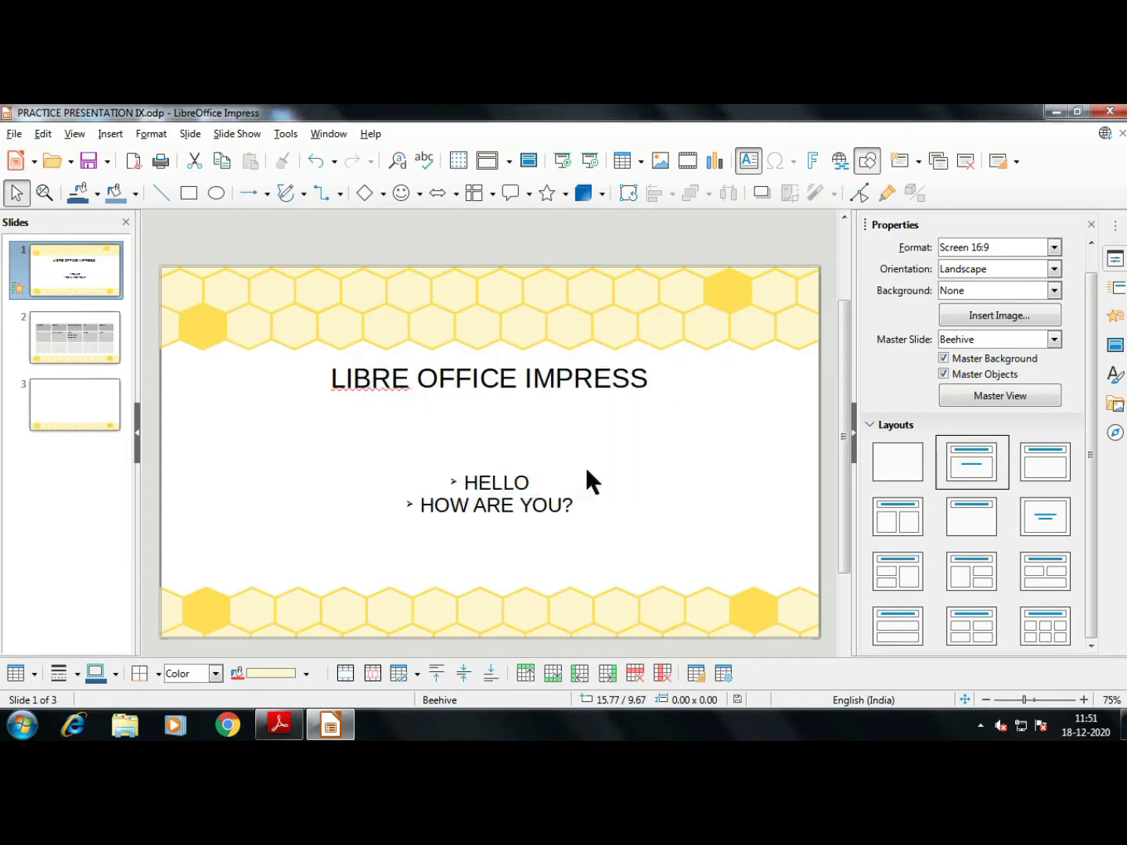
pyautogui.press('super')
# Open New Volume (D:) in a maximized Explorer window with Name and Type columns widened
pyautogui.click(244, 513)
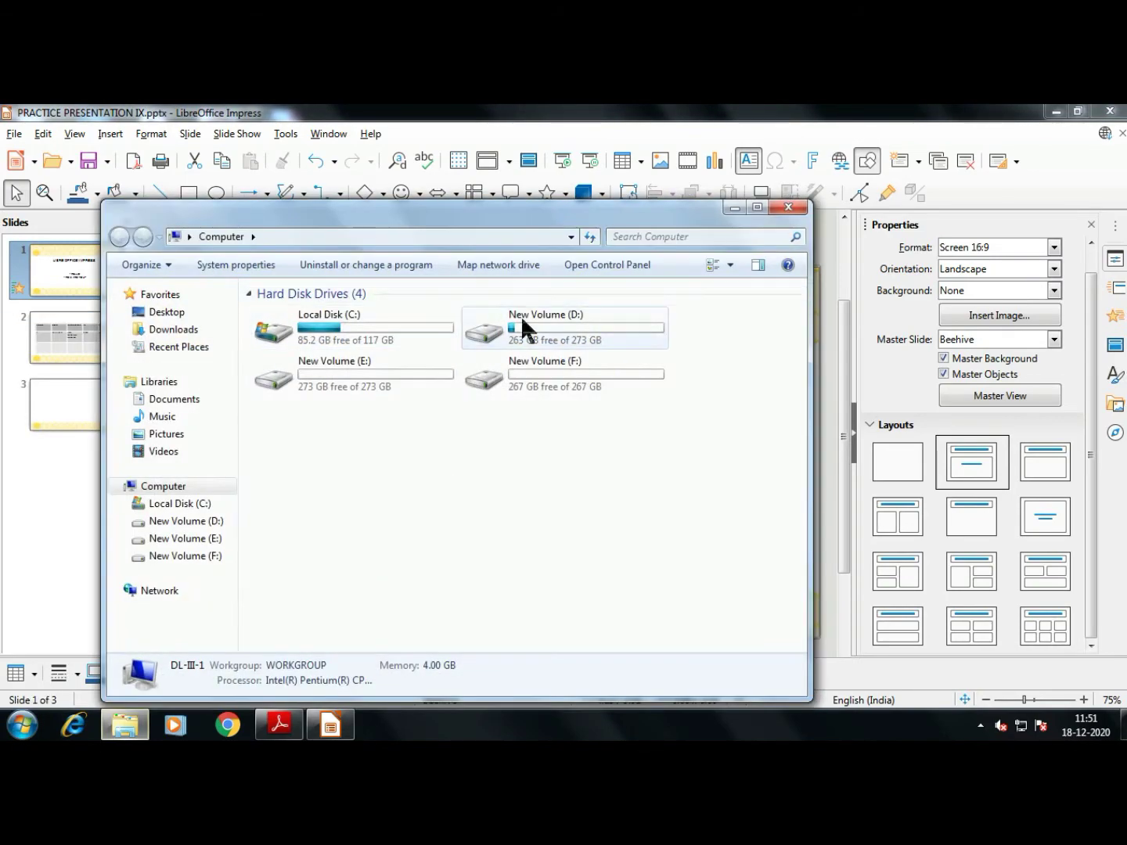
pyautogui.doubleClick(520, 316)
pyautogui.doubleClick(517, 218)
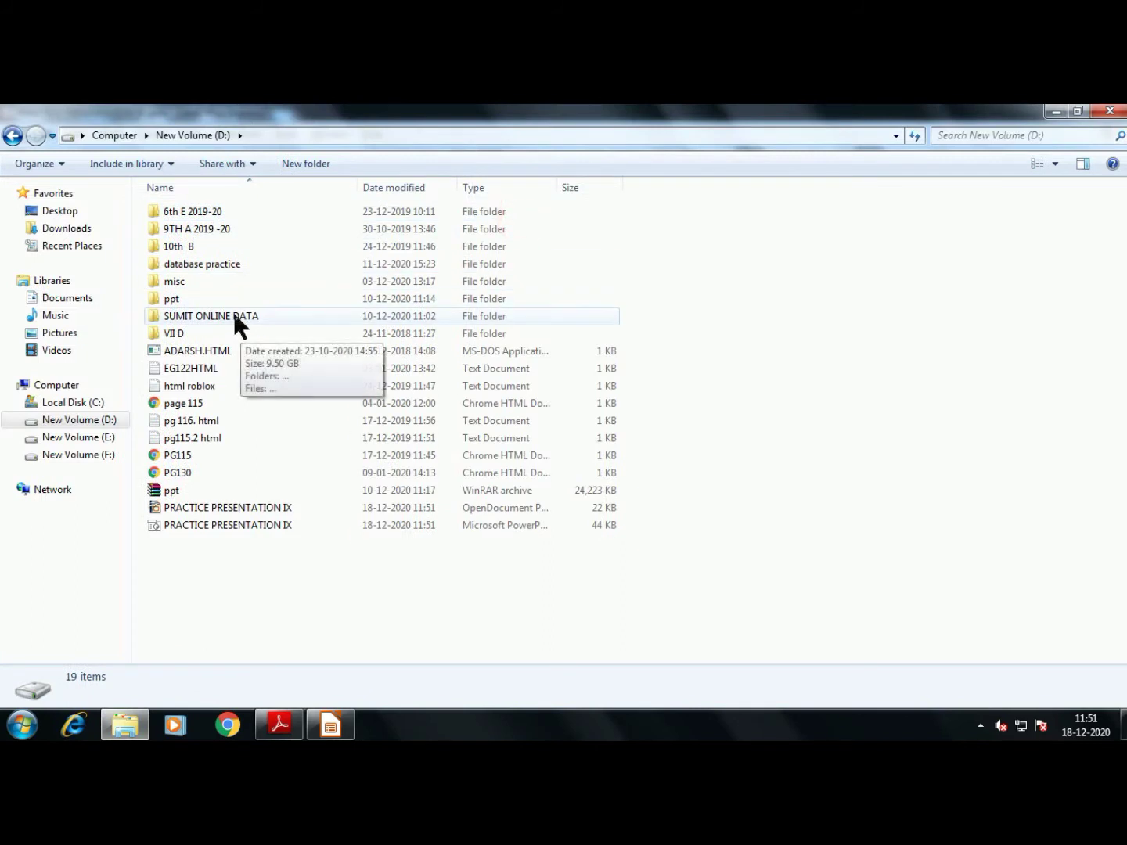
pyautogui.click(211, 584)
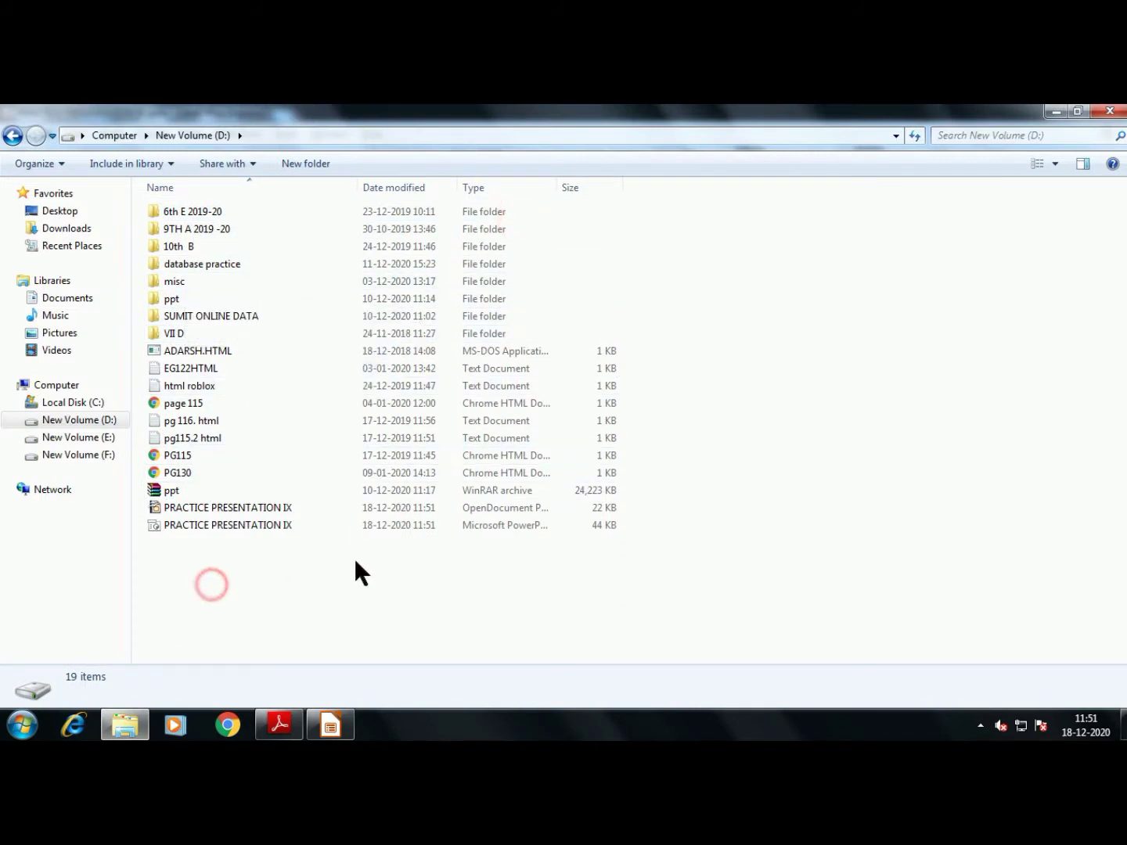
pyautogui.doubleClick(359, 187)
pyautogui.doubleClick(498, 187)
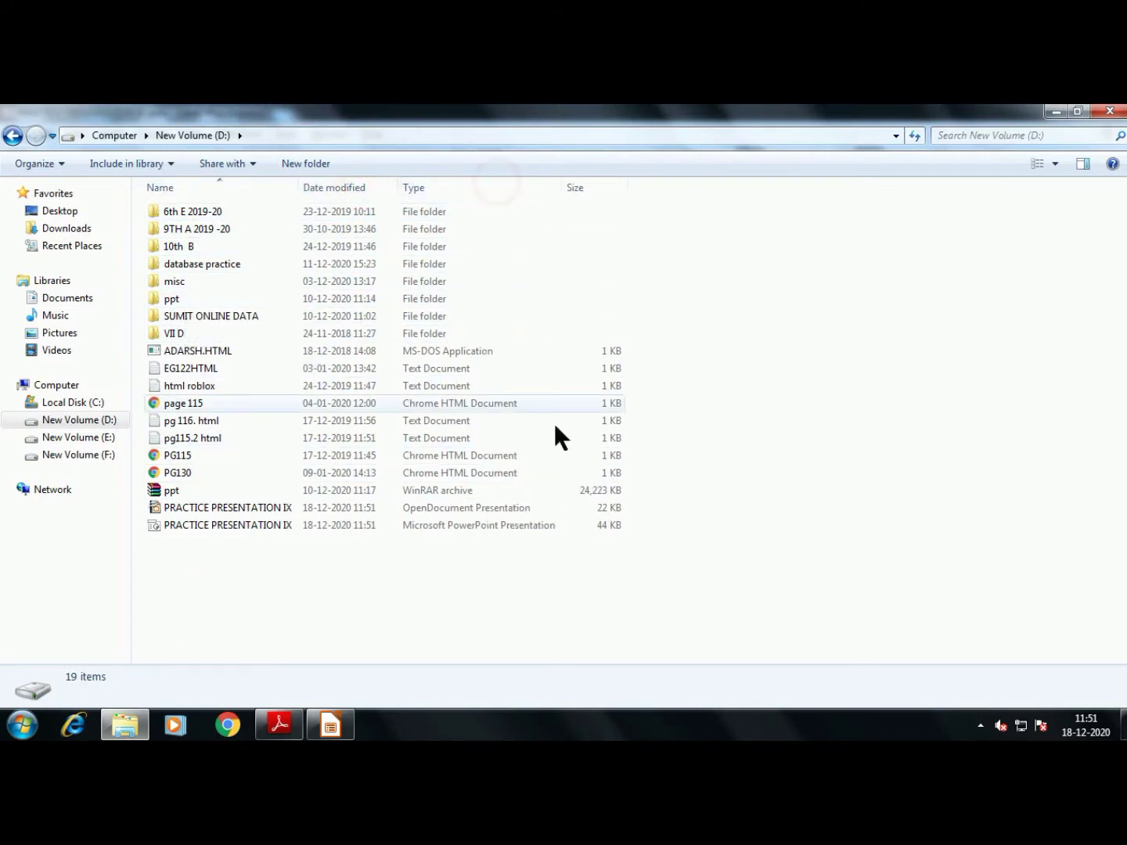
pyautogui.click(243, 507)
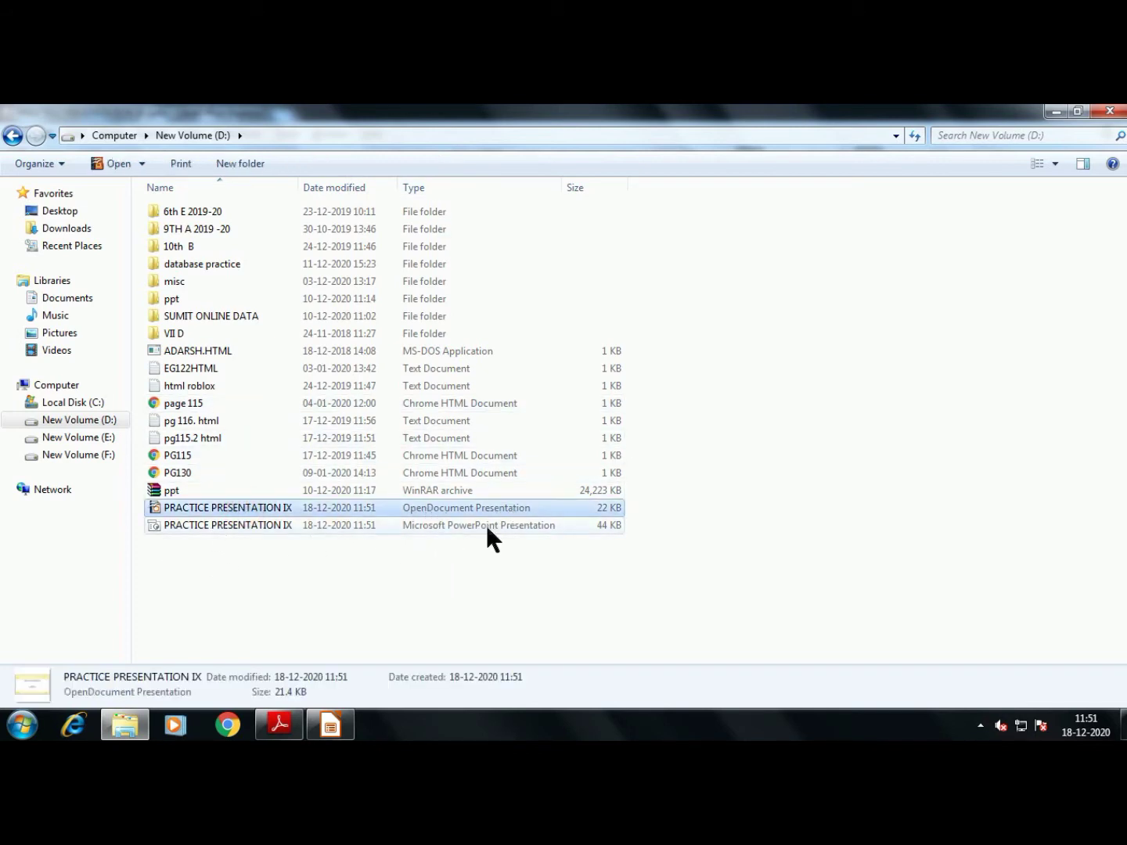
# Open the PowerPoint copy of PRACTICE PRESENTATION IX with Microsoft PowerPoint
pyautogui.click(269, 525)
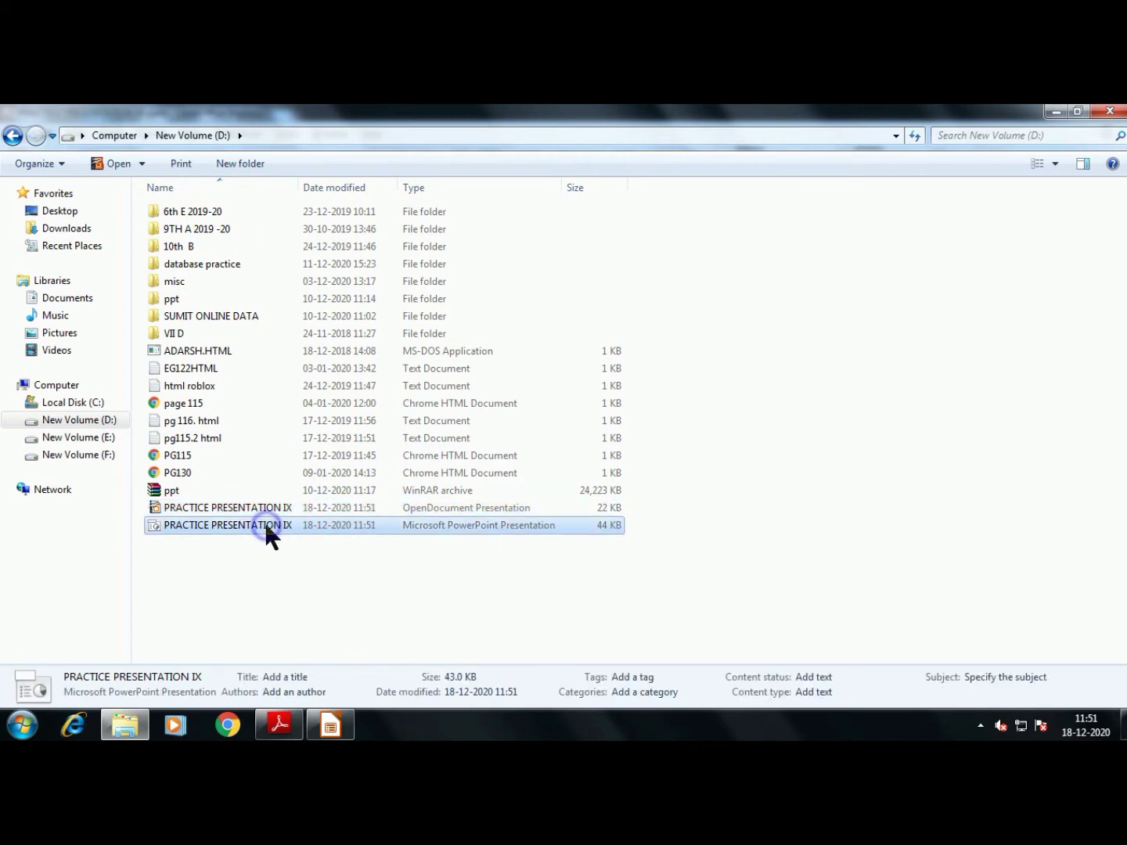
pyautogui.rightClick(266, 528)
pyautogui.click(566, 279)
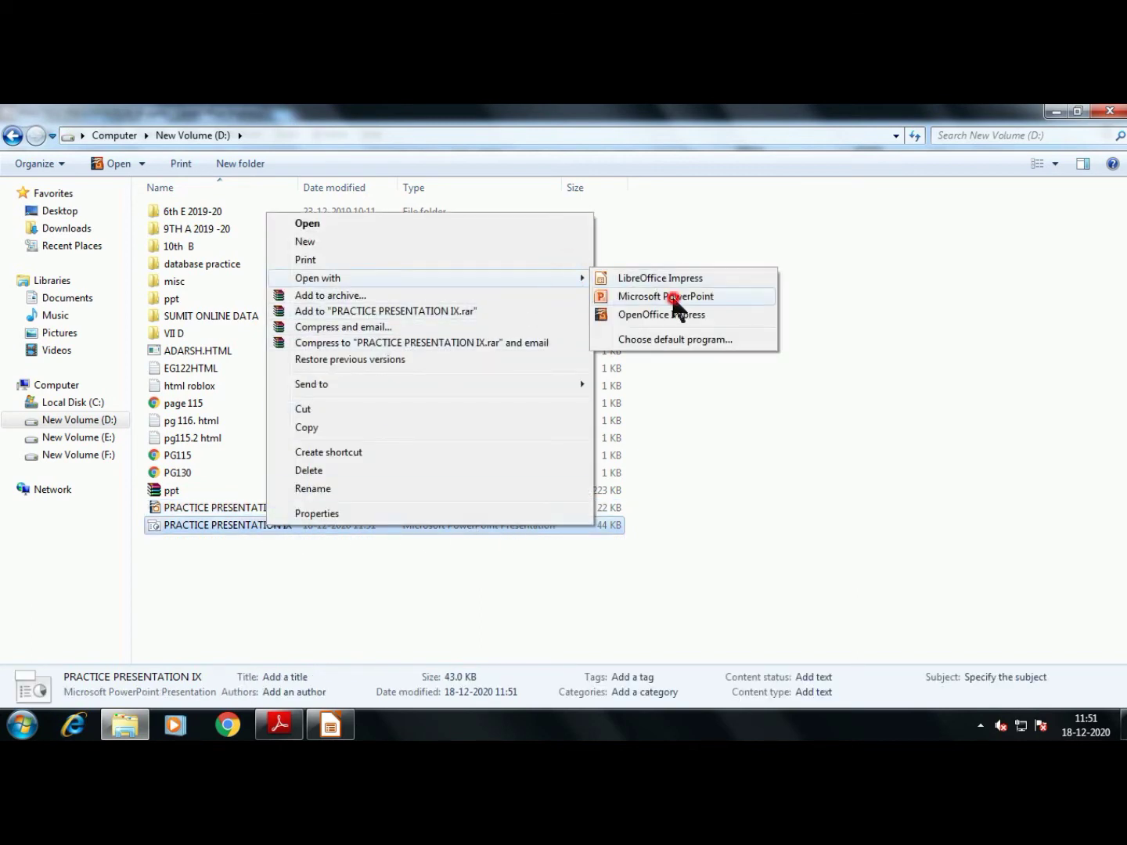
pyautogui.click(674, 297)
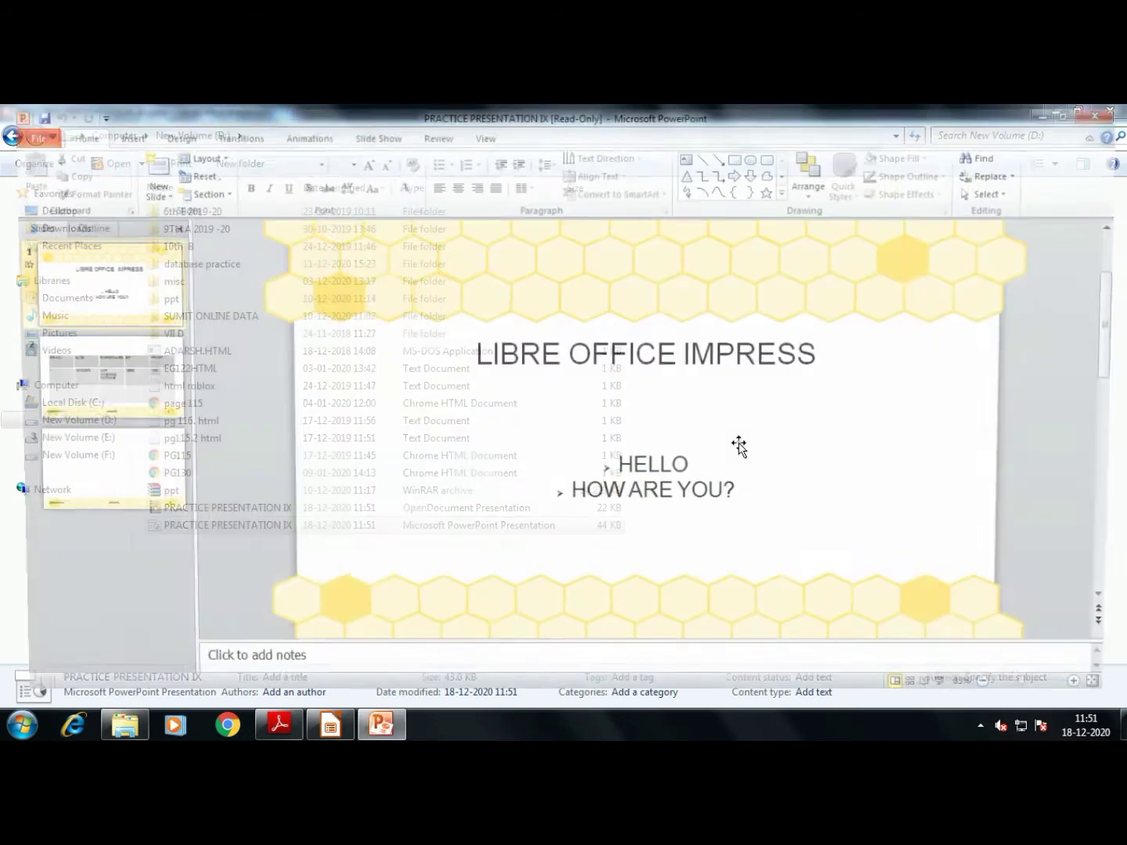
# Run the converted slide show in PowerPoint and check slides 2 and 3
pyautogui.press('F5')
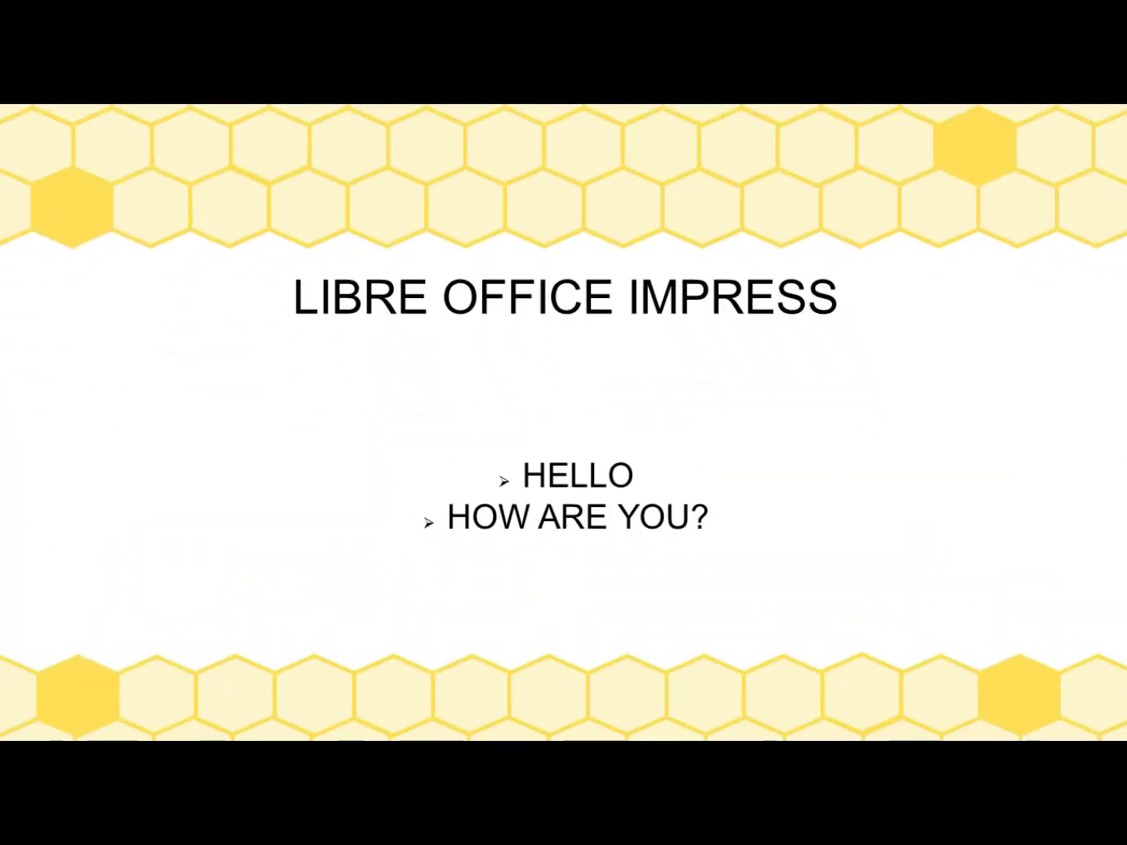
pyautogui.press('Escape')
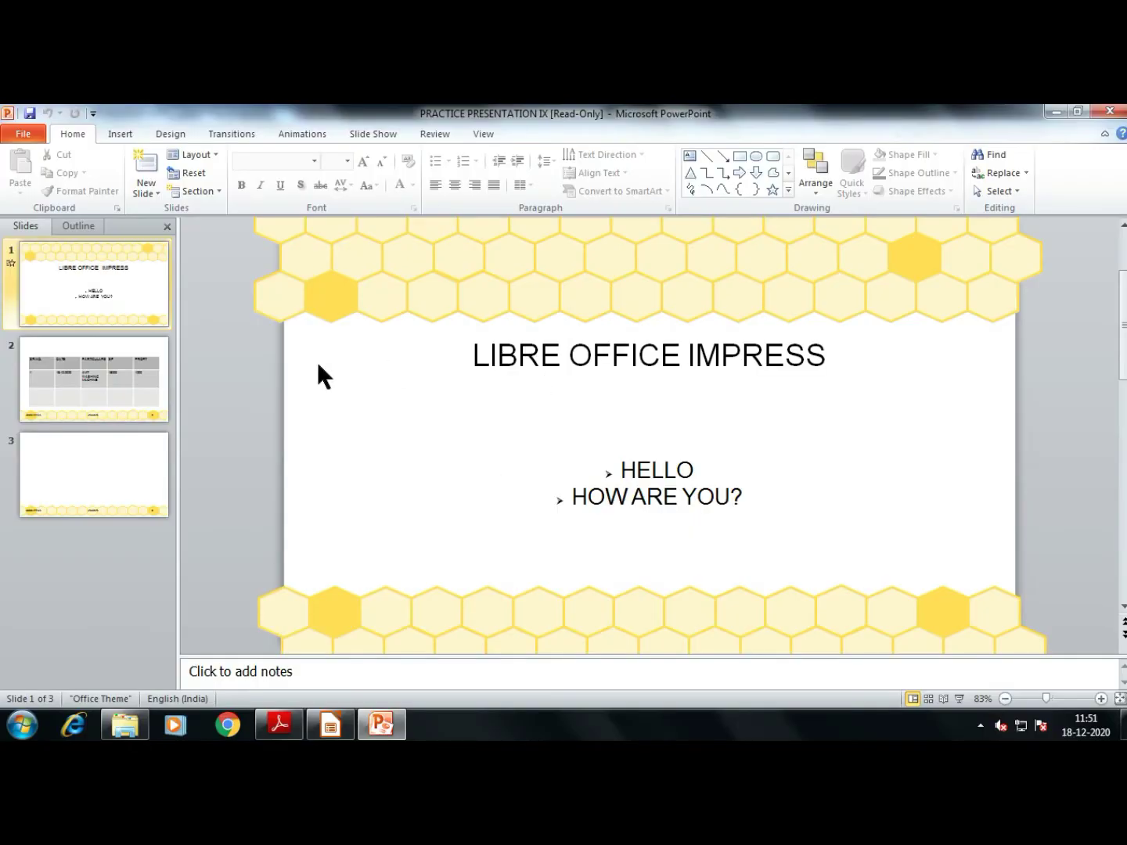
pyautogui.click(122, 380)
pyautogui.click(150, 471)
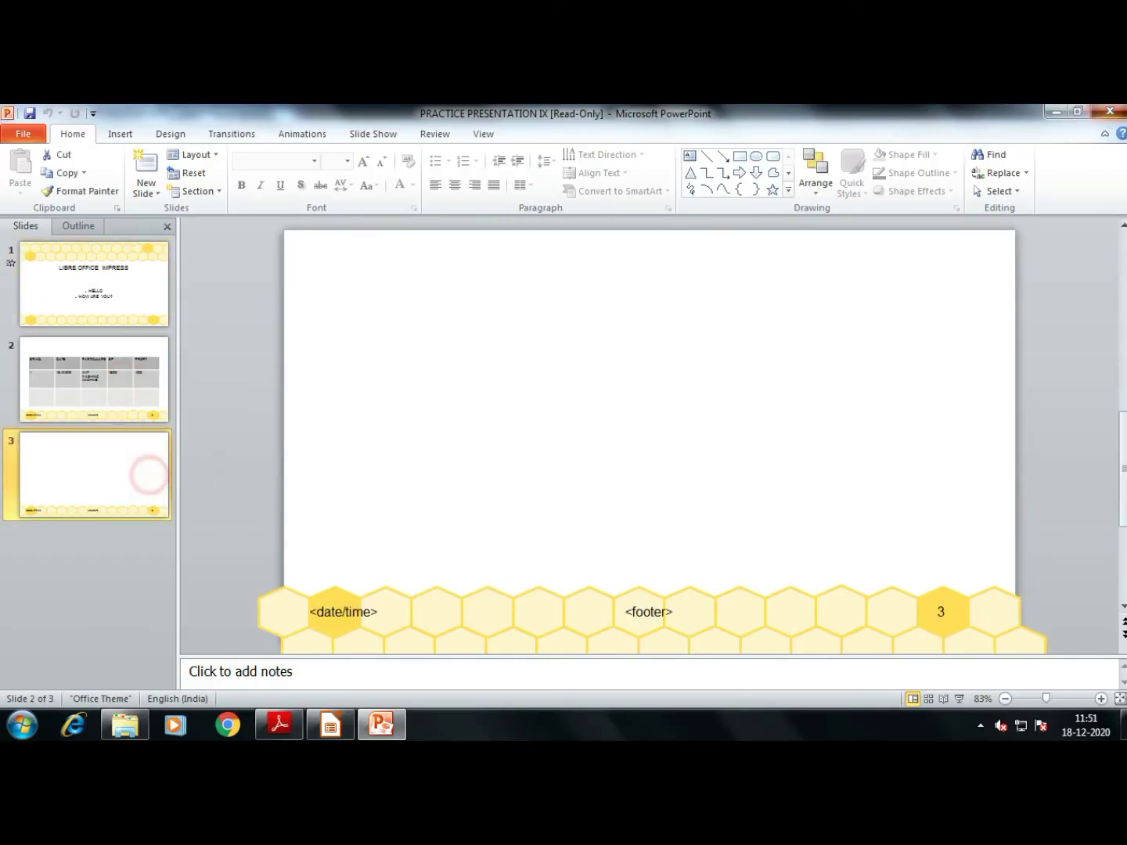
# Close PowerPoint and select the ODP copy of the presentation on drive D
pyautogui.hotkey('alt', 'F4')
pyautogui.click(252, 560)
pyautogui.click(243, 525)
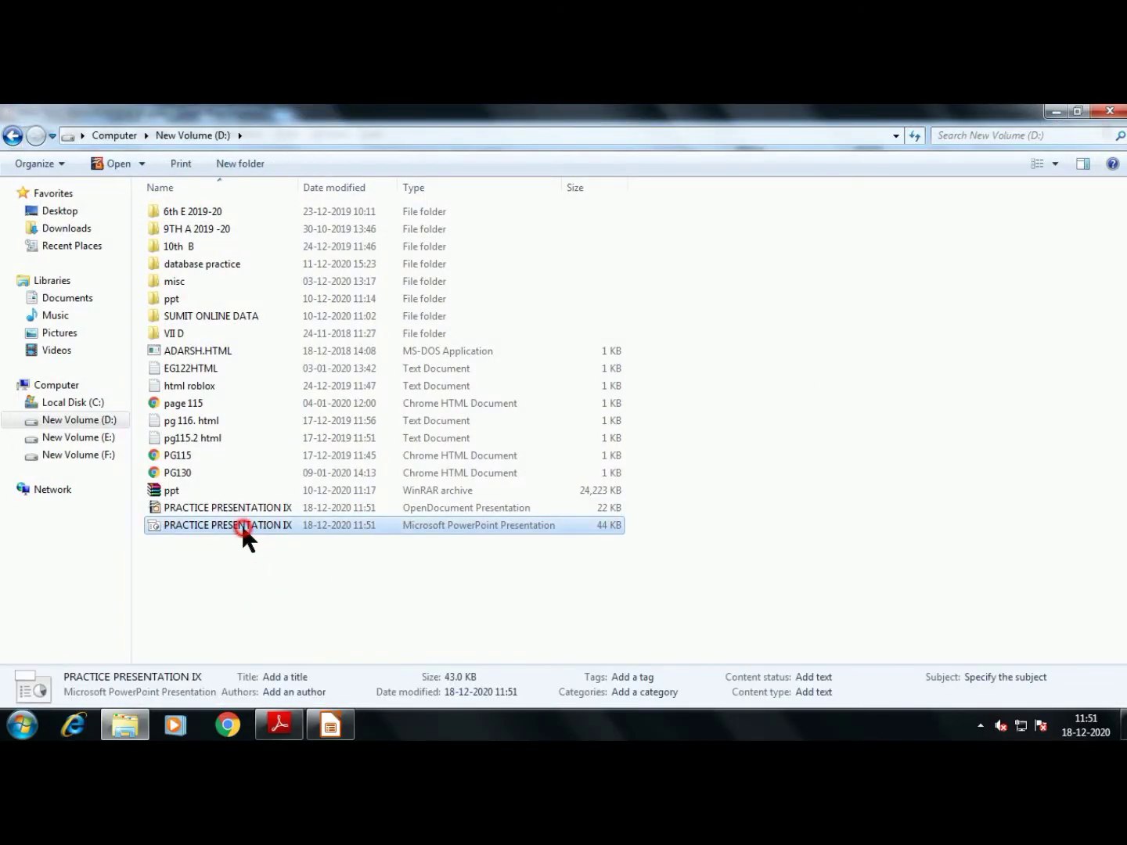
pyautogui.rightClick(247, 507)
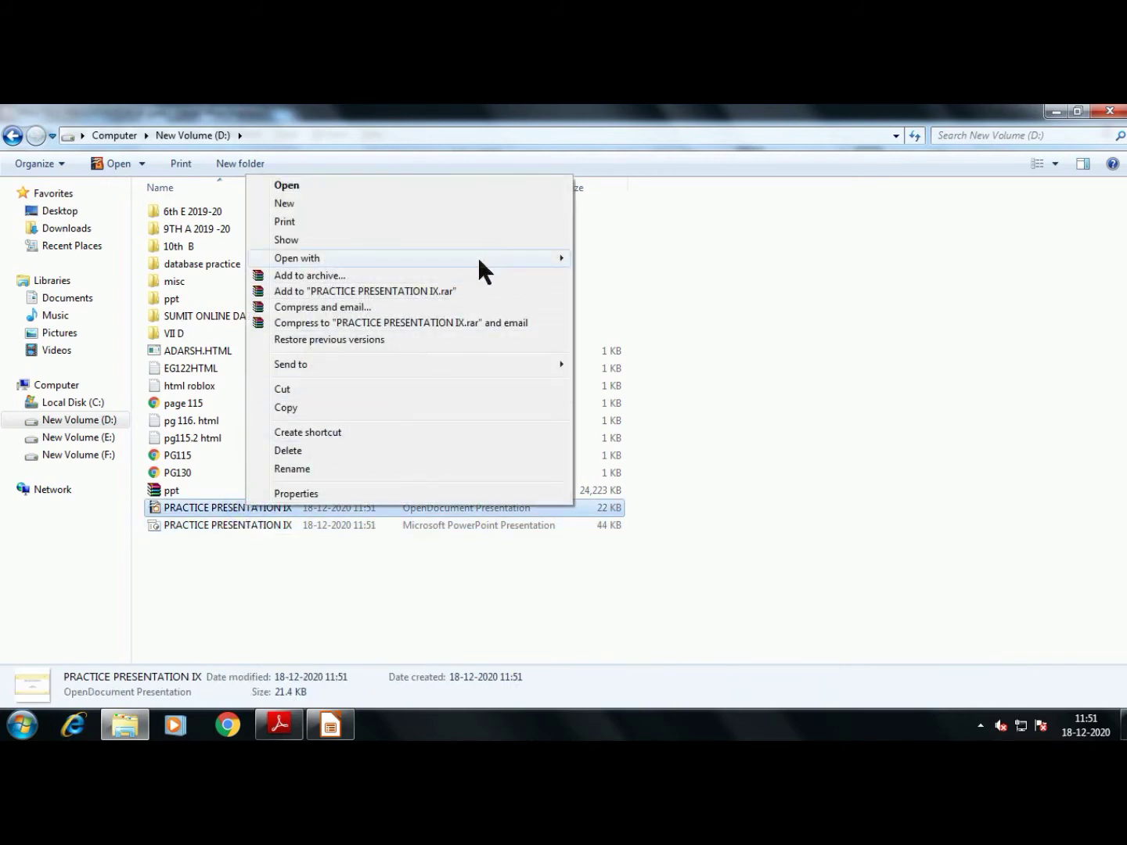
pyautogui.moveTo(480, 255)
pyautogui.click(624, 278)
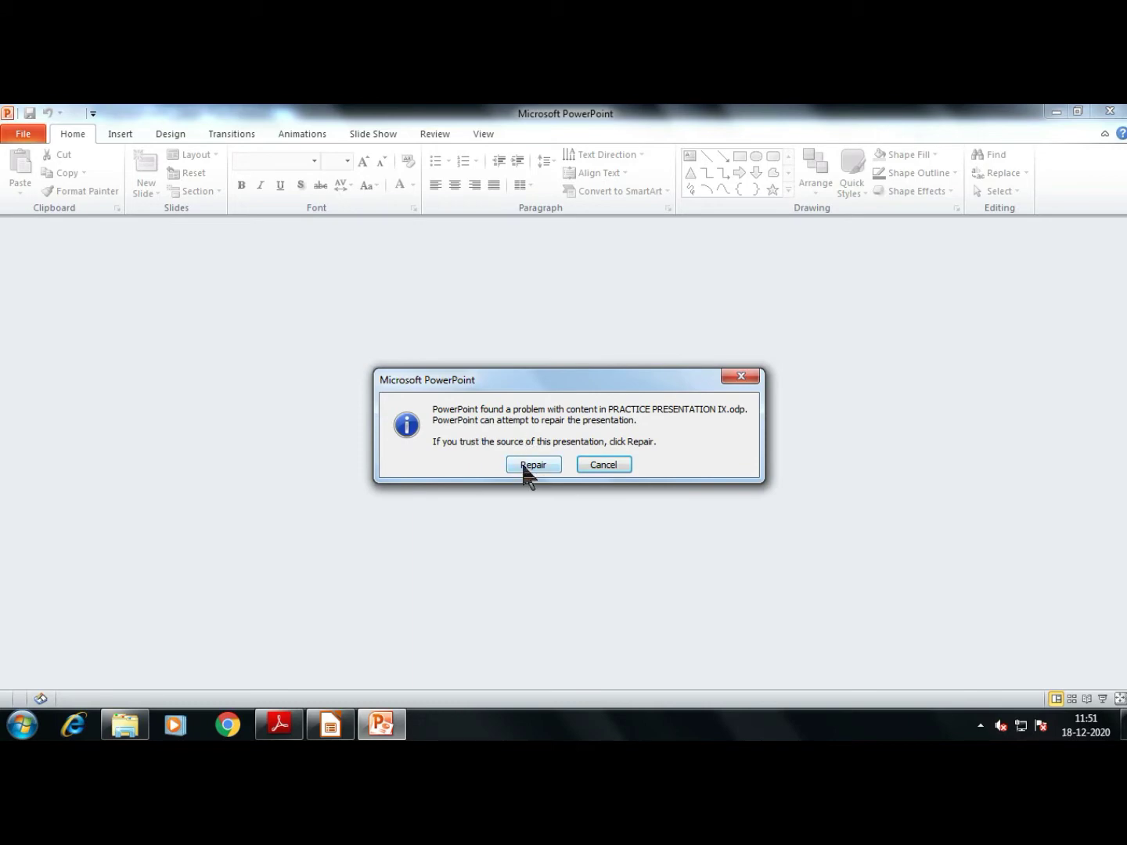
pyautogui.click(602, 466)
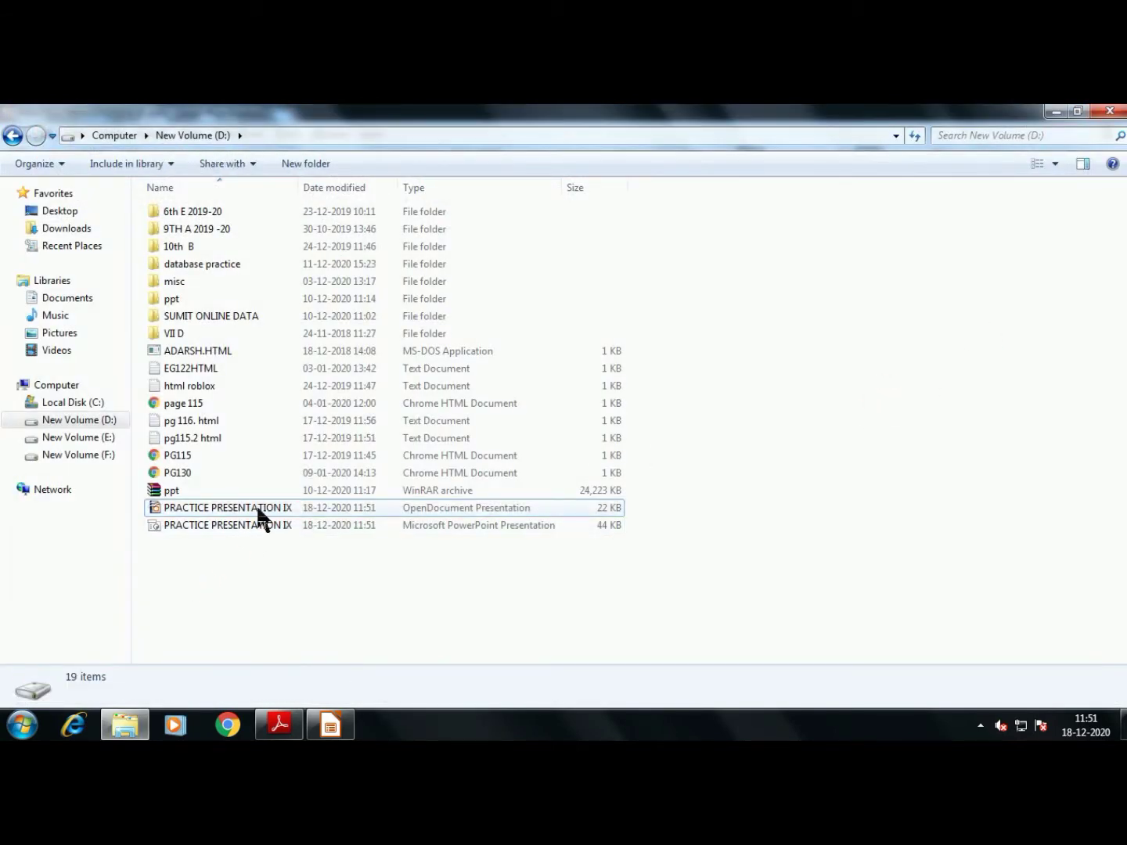
# Bring up the textbook PDF and scroll through the pages on saving and running presentations
pyautogui.click(293, 721)
pyautogui.scroll(-15, 622, 420)
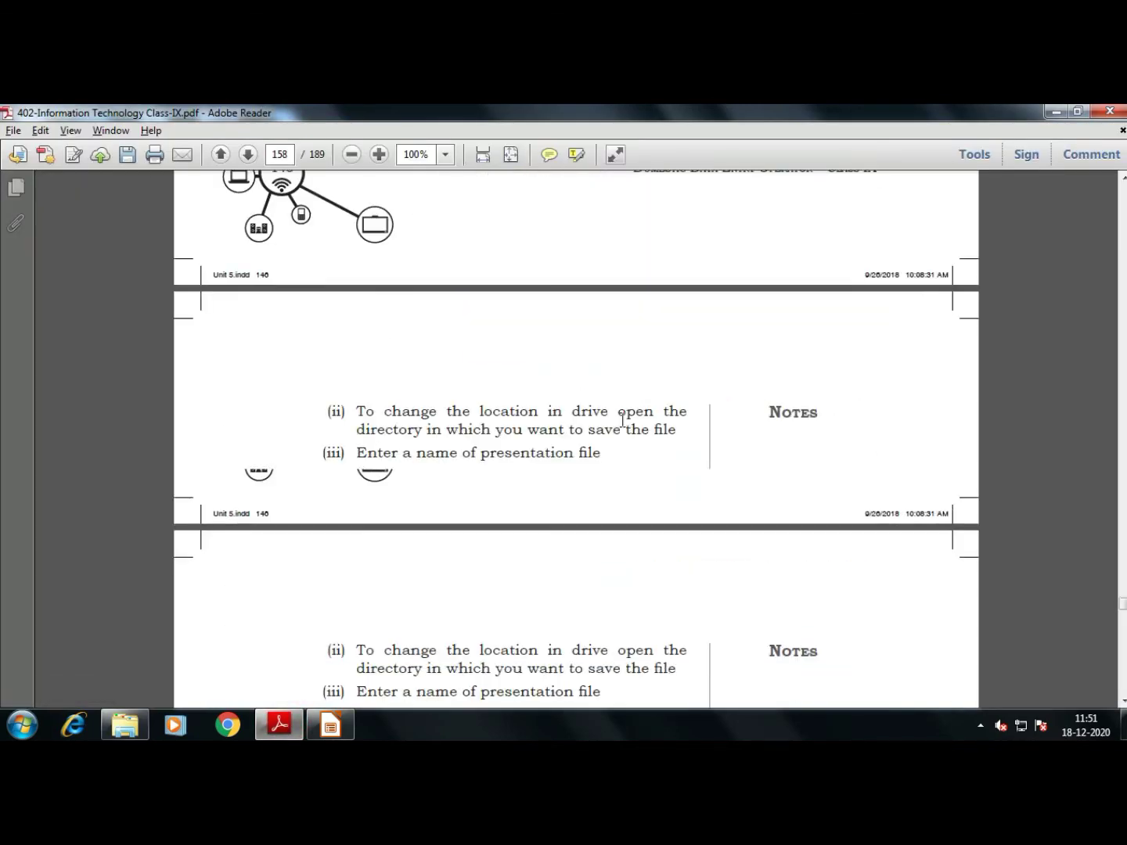
pyautogui.scroll(-5, 622, 420)
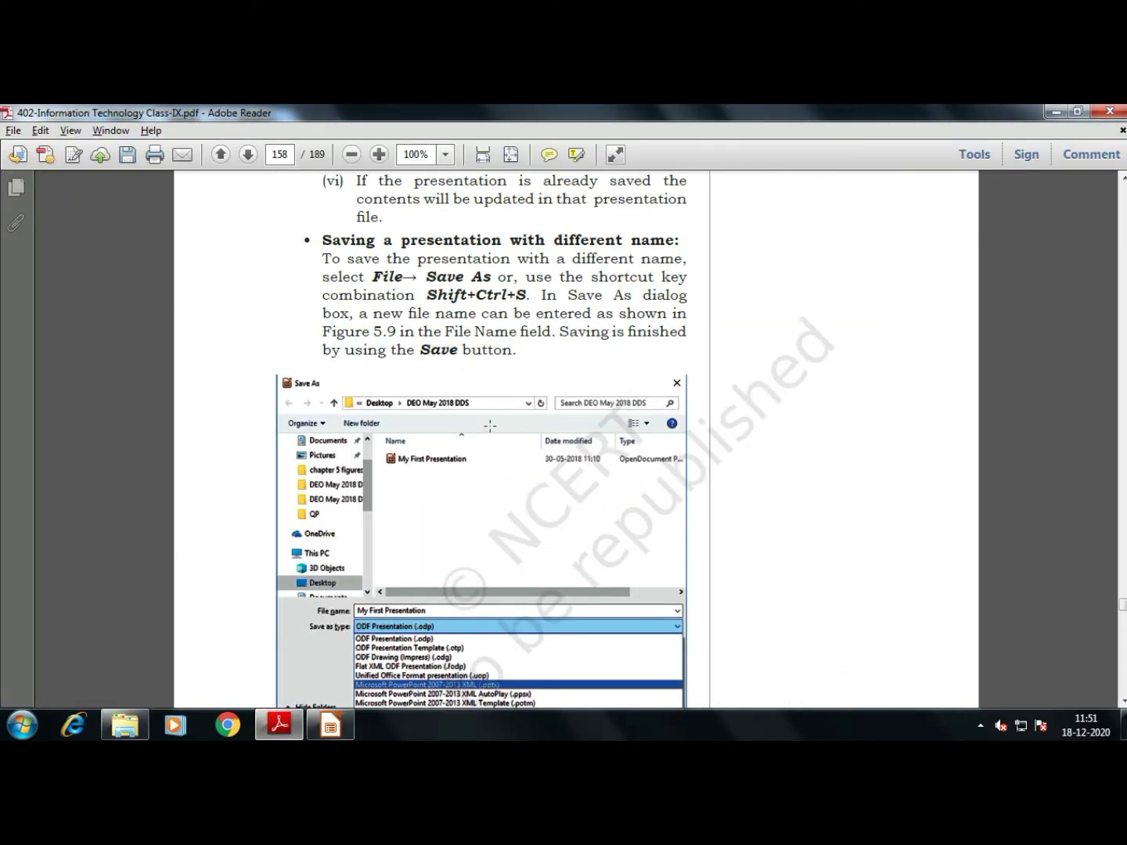
pyautogui.scroll(-10, 433, 363)
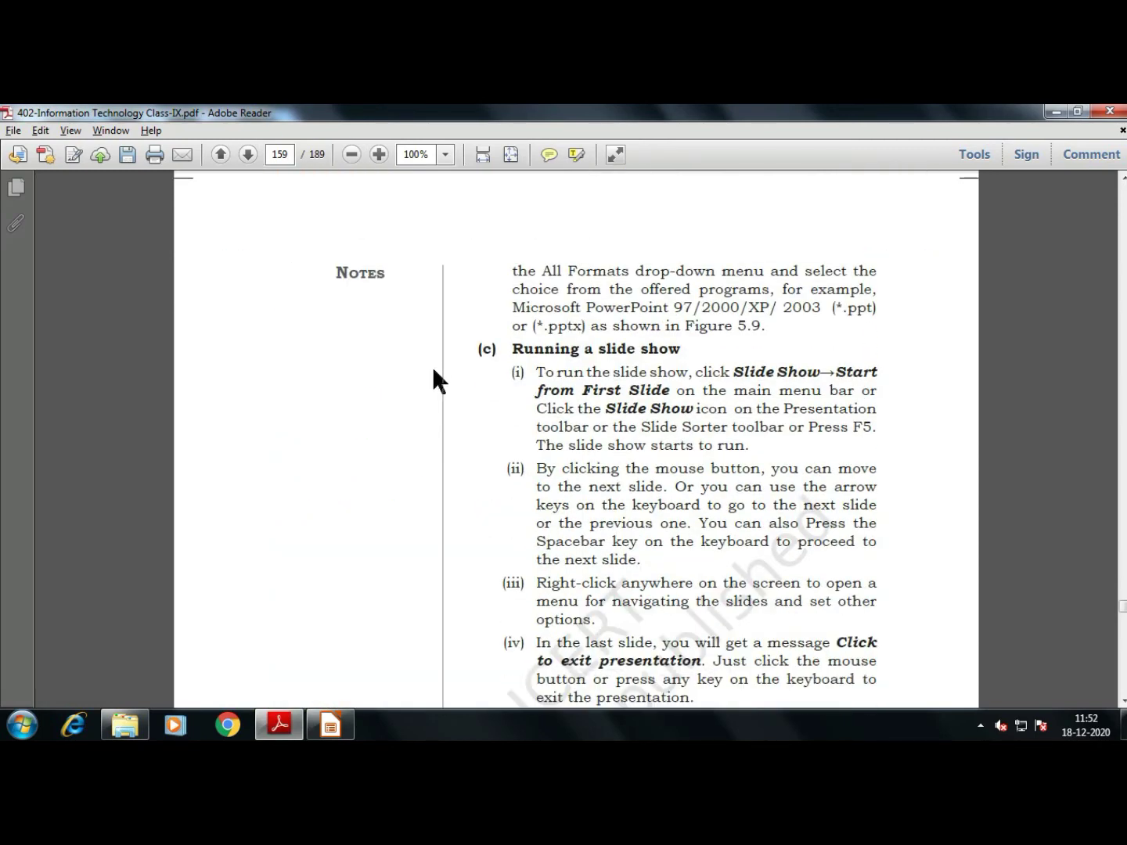
pyautogui.scroll(-7, 631, 337)
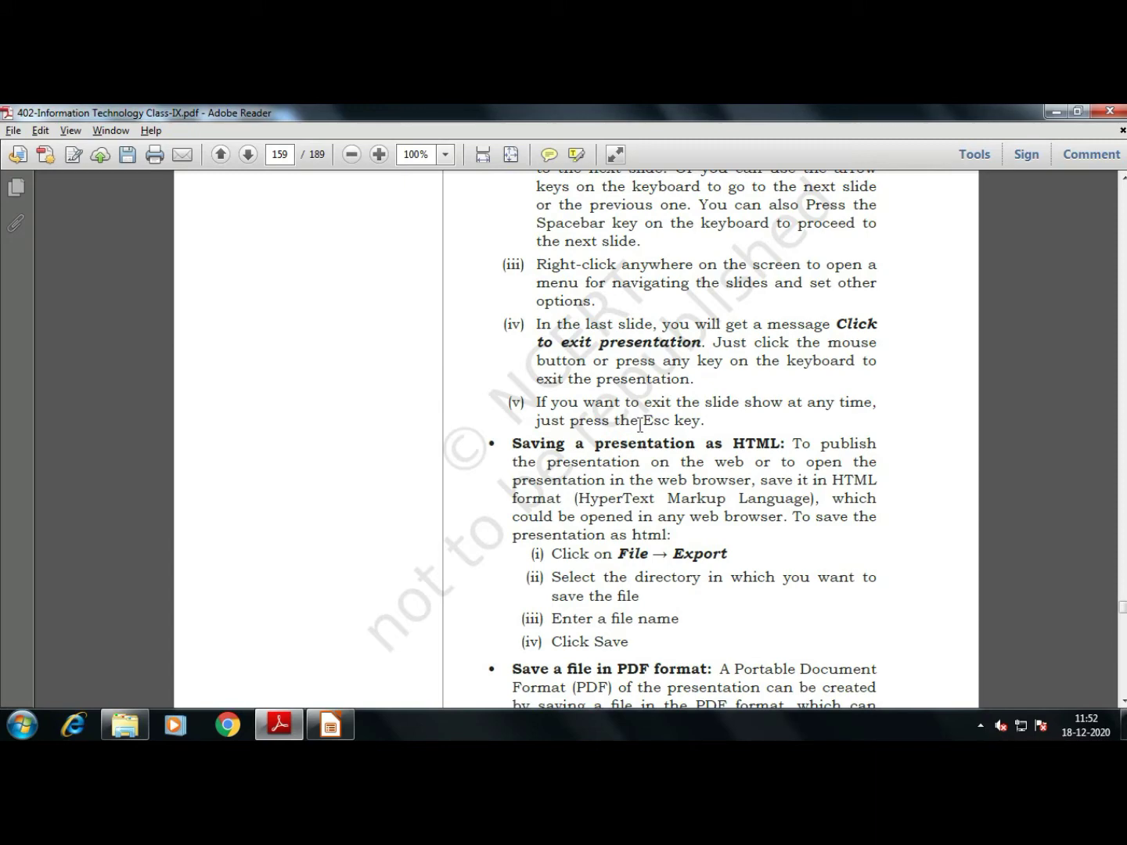
pyautogui.scroll(-5, 635, 415)
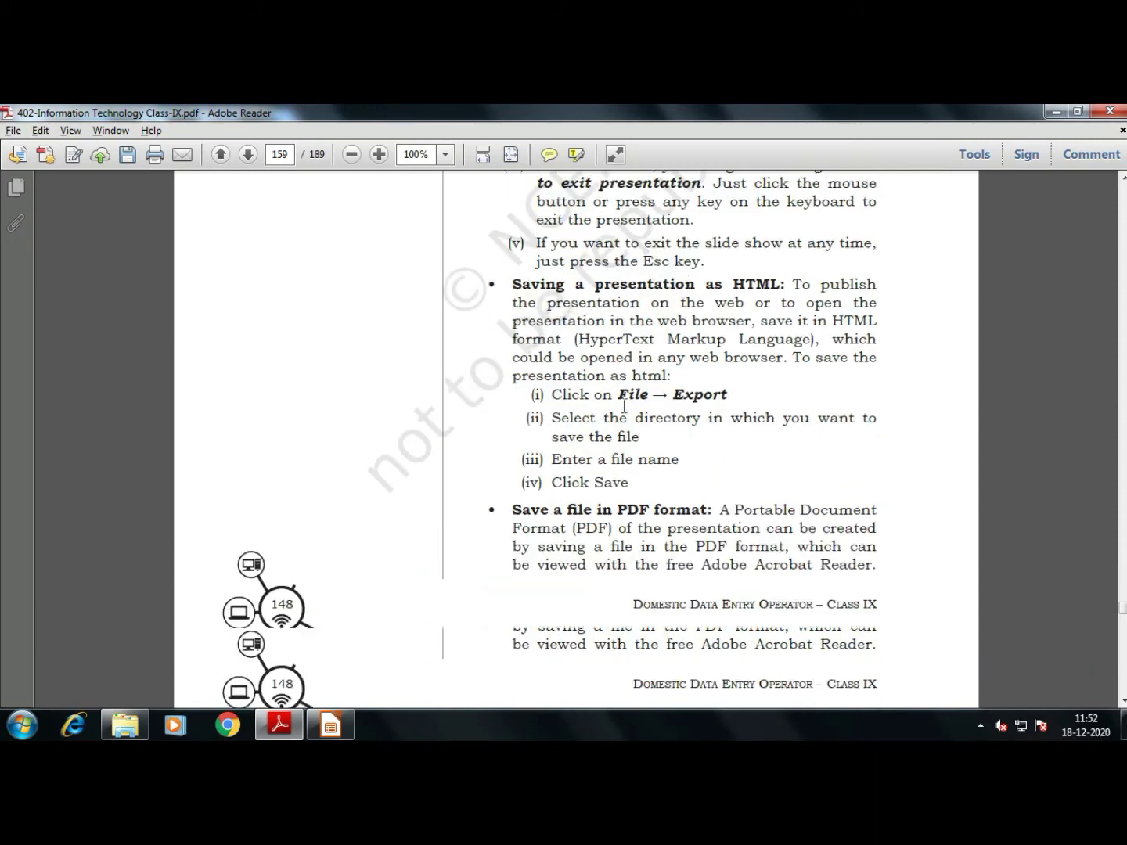
# Return to Impress and start the PRACTICE PRESENTATION IX.pptx slide show from the first slide
pyautogui.hotkey('alt', 'Tab')
pyautogui.hotkey('alt', 'Tab')
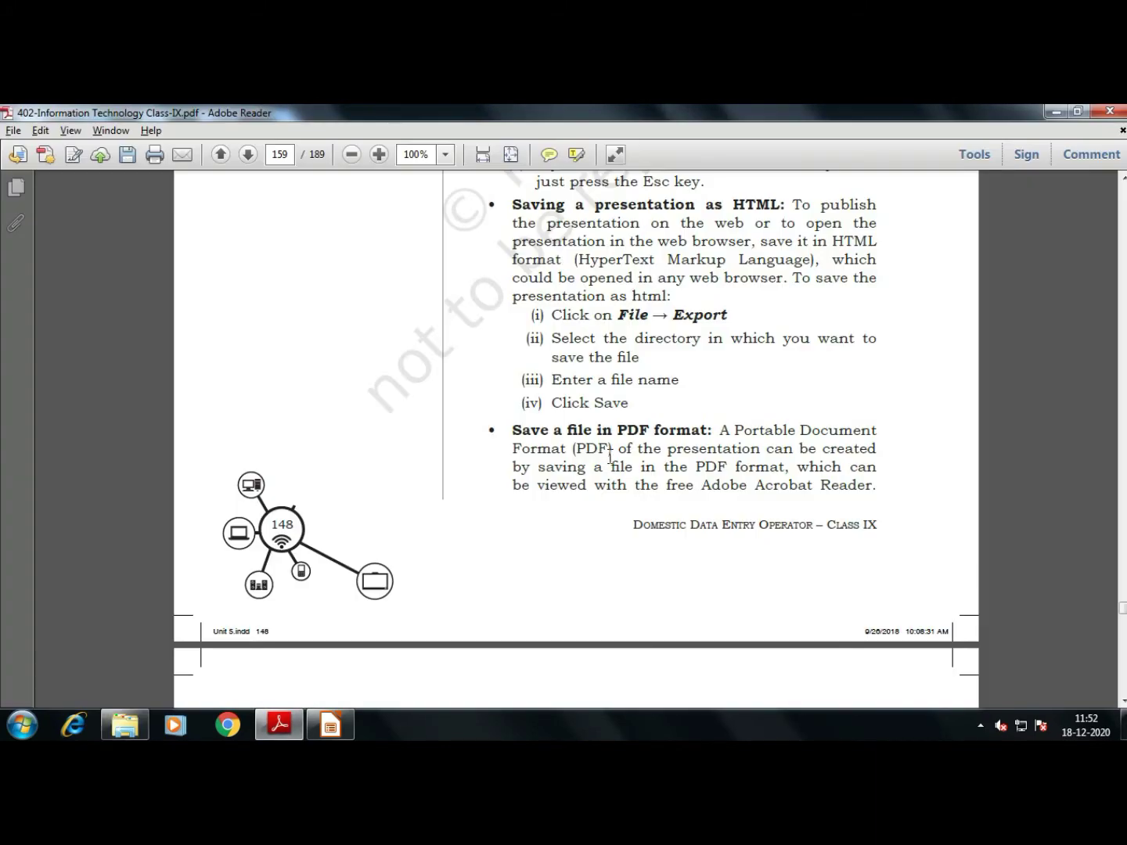
pyautogui.hotkey('alt', 'Tab')
pyautogui.click(320, 734)
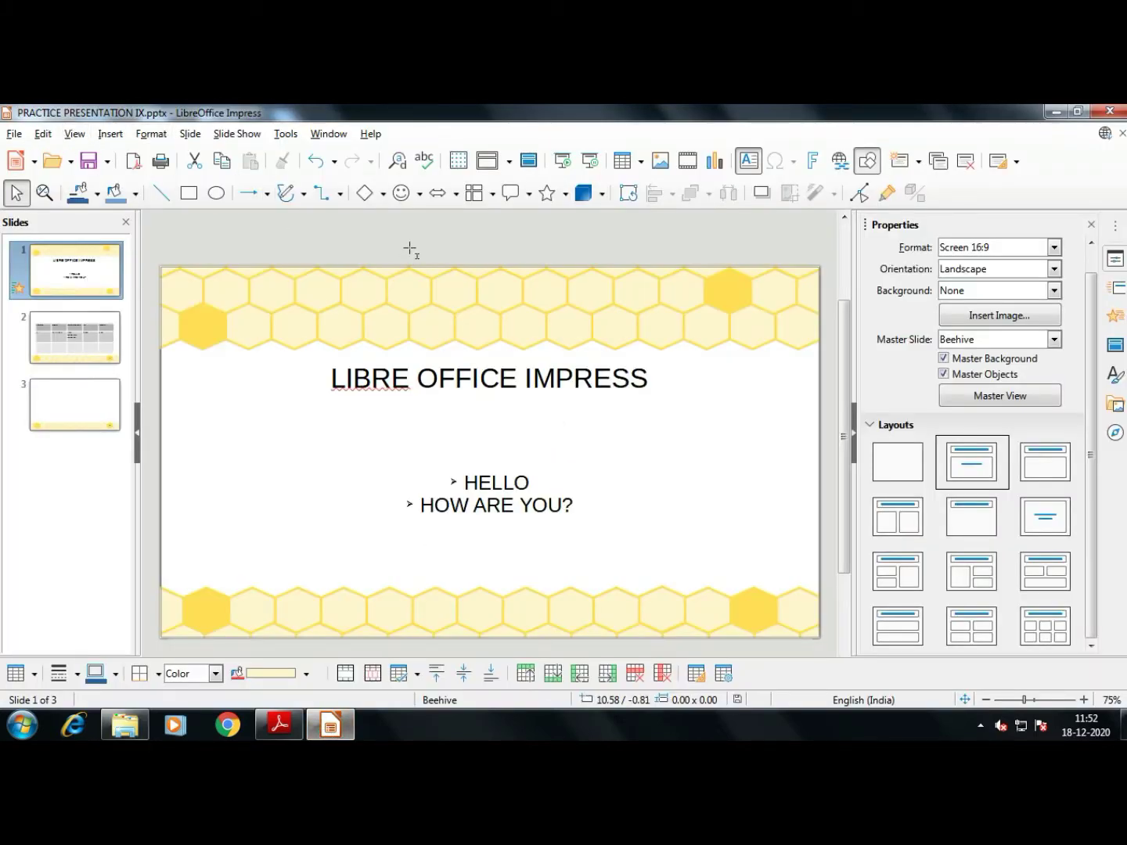
pyautogui.press('F5')
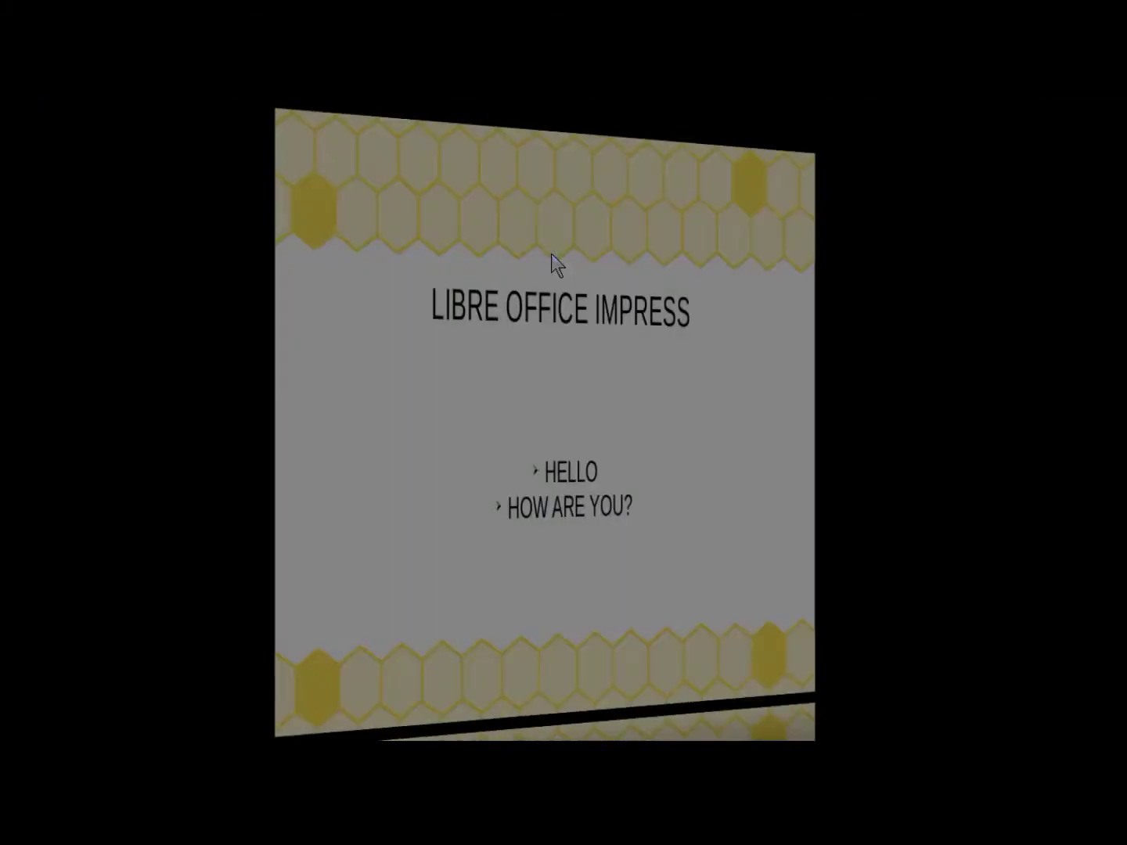
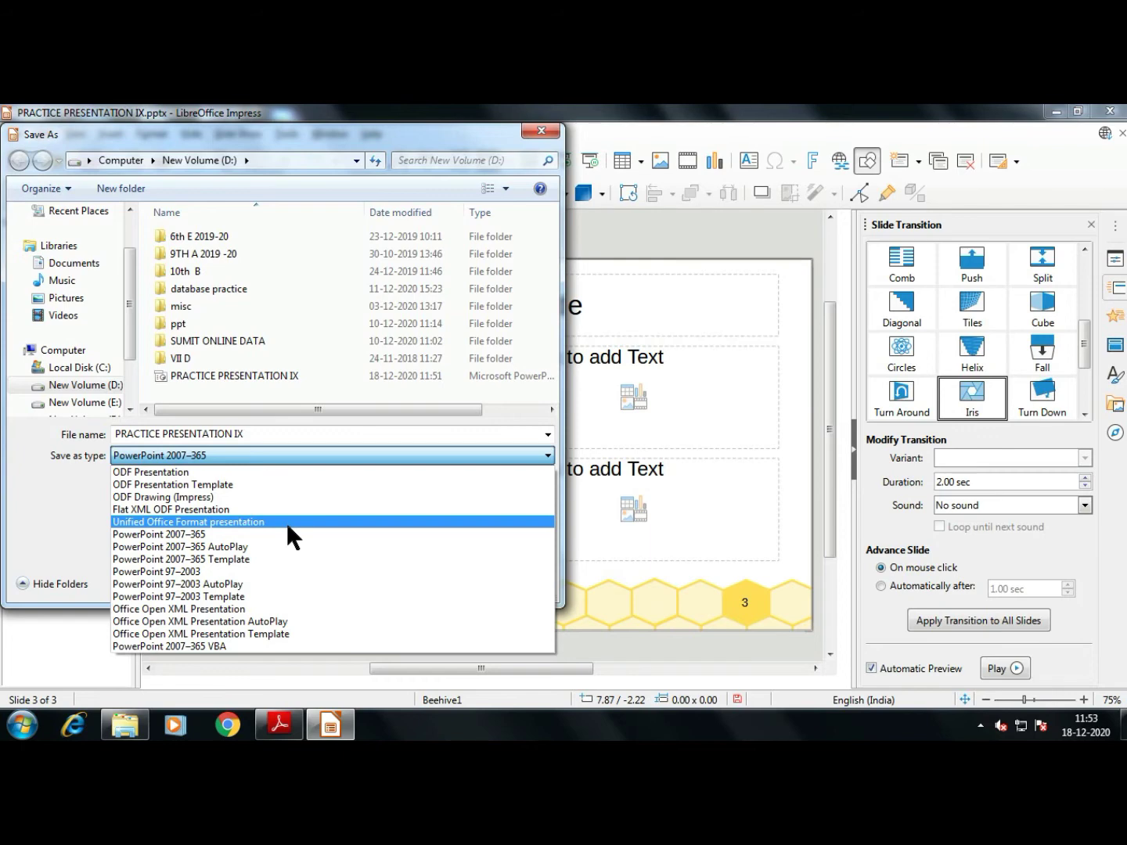
# Check the textbook's HTML-saving steps, then cancel the Save As dialog without saving
pyautogui.hotkey('alt', 'Tab')
pyautogui.scroll(2, 288, 526)
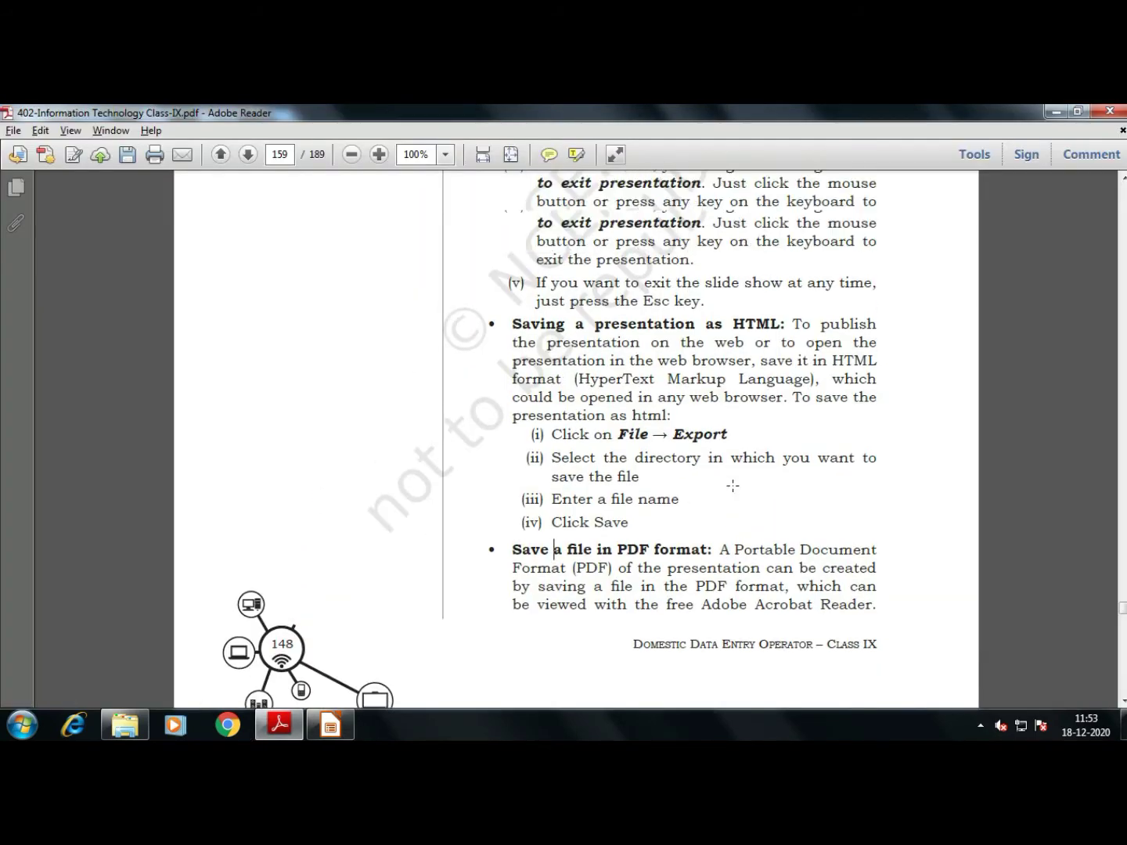
pyautogui.hotkey('alt', 'Tab')
pyautogui.click(187, 460)
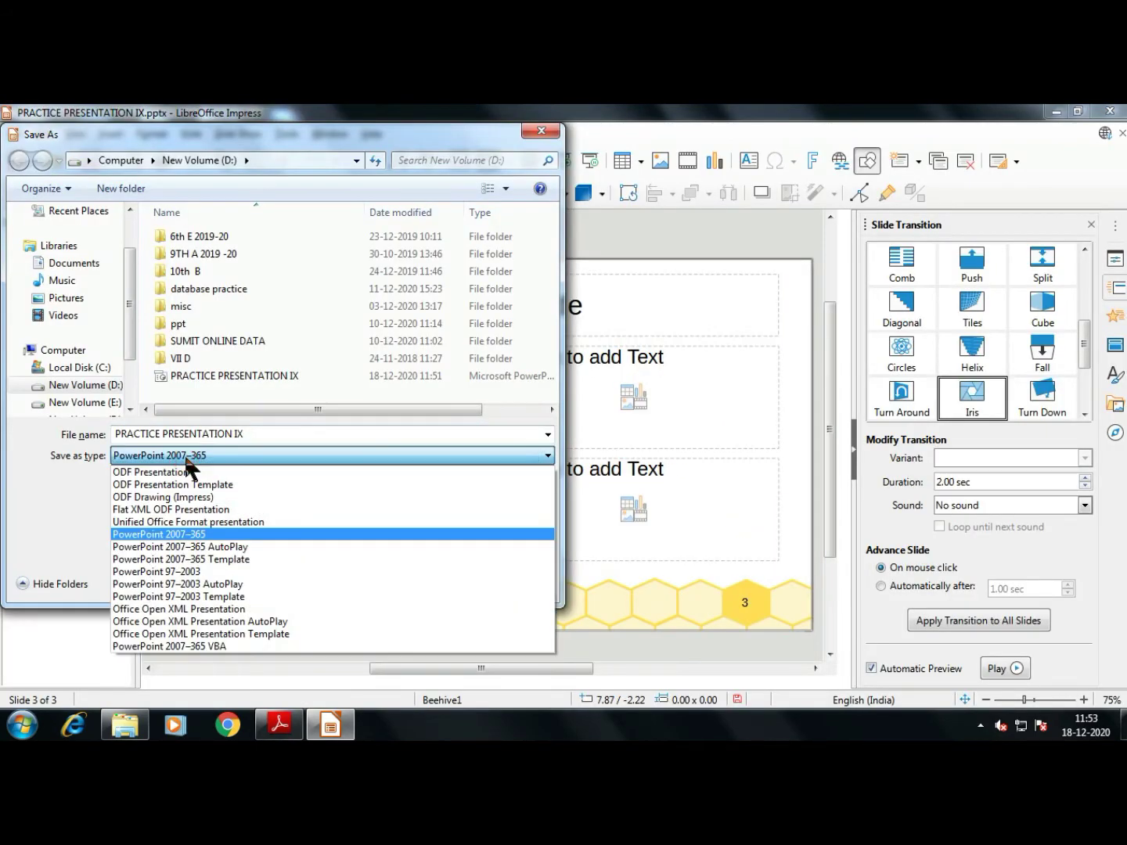
pyautogui.press('Escape')
pyautogui.press('Escape')
pyautogui.click(15, 135)
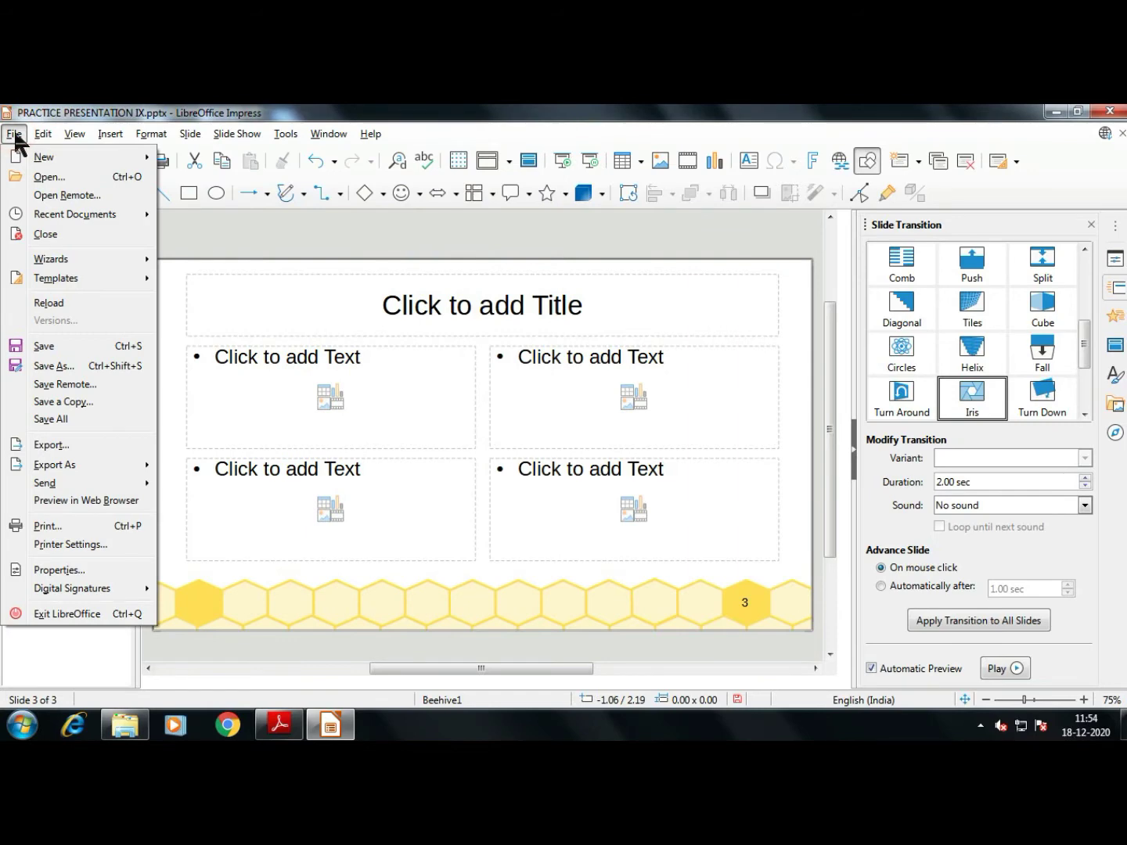
# Export the presentation as HTML Document (Impress) to launch the HTML Export wizard
pyautogui.click(129, 445)
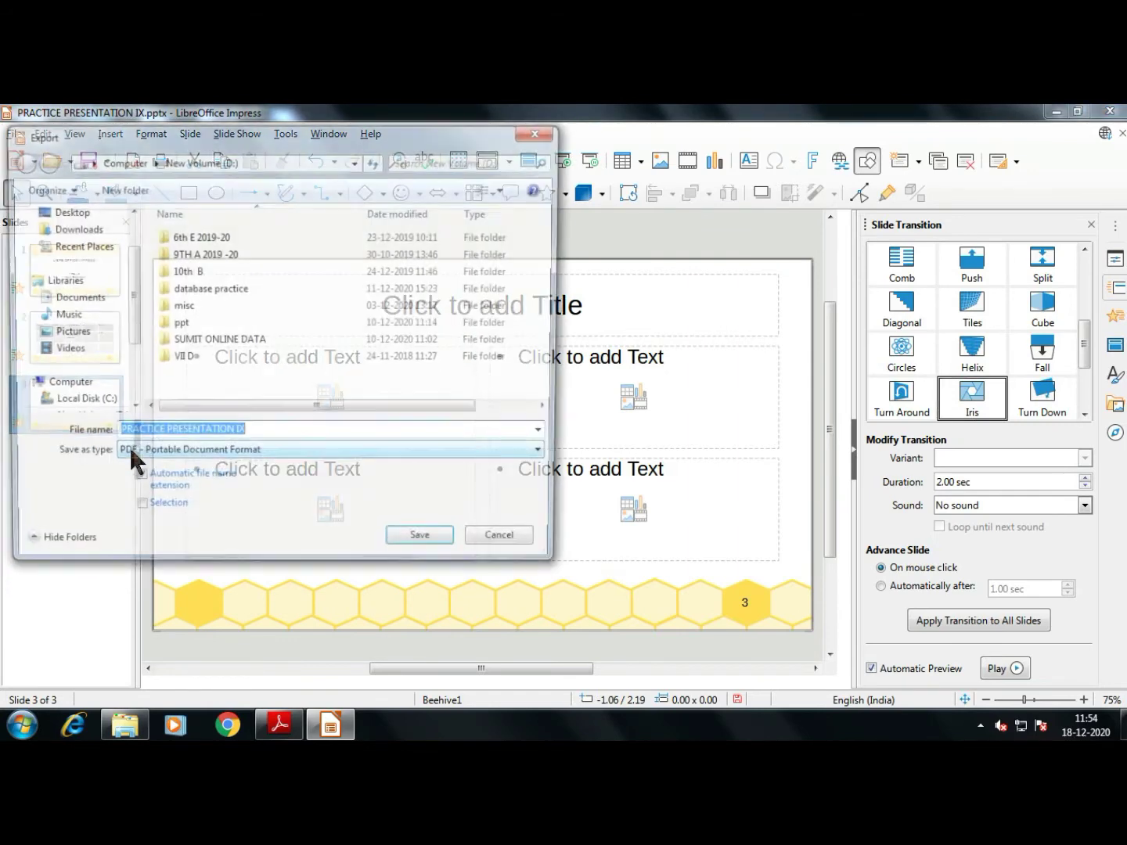
pyautogui.click(133, 455)
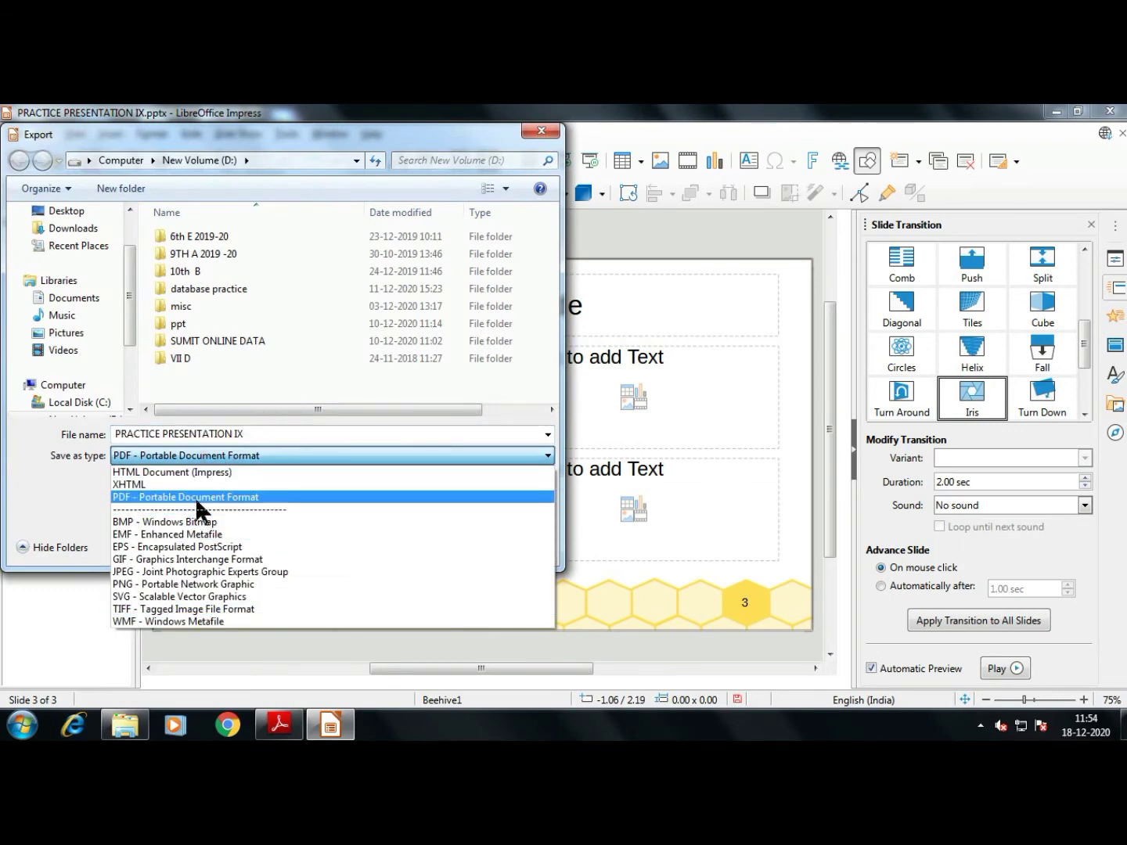
pyautogui.click(205, 468)
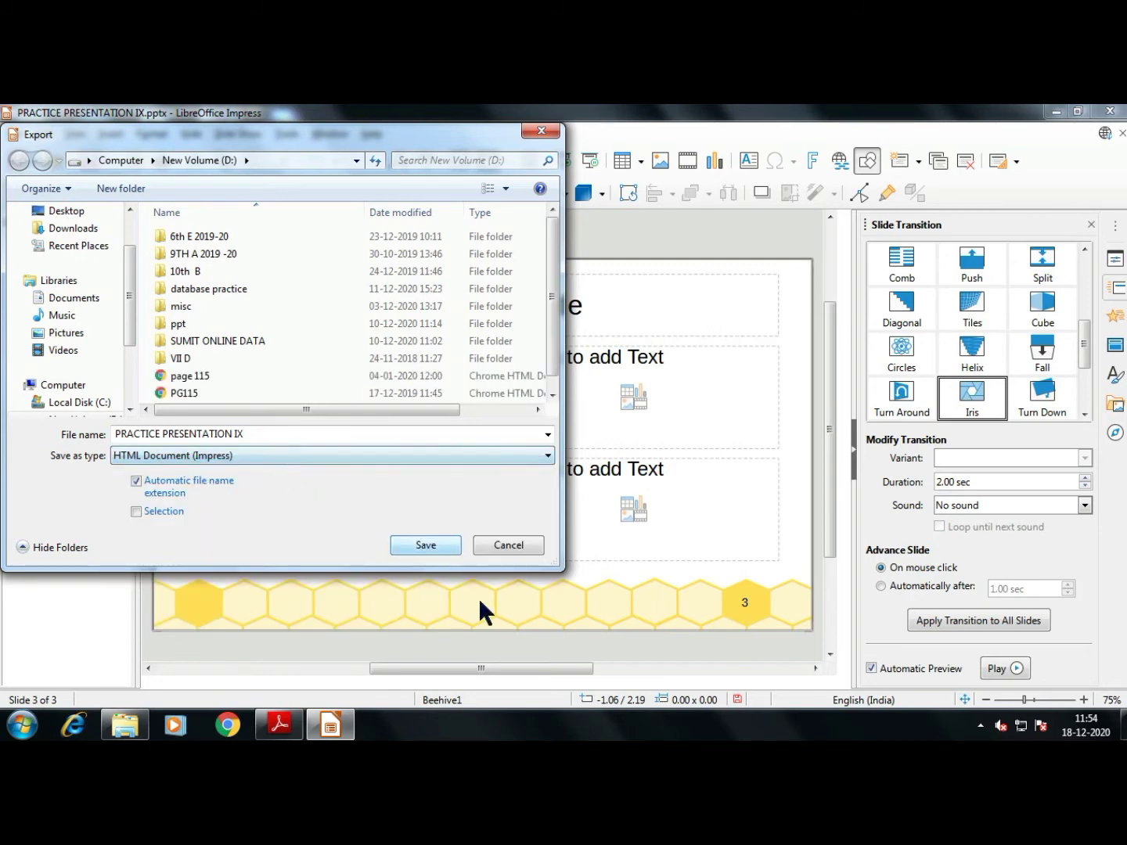
pyautogui.click(422, 543)
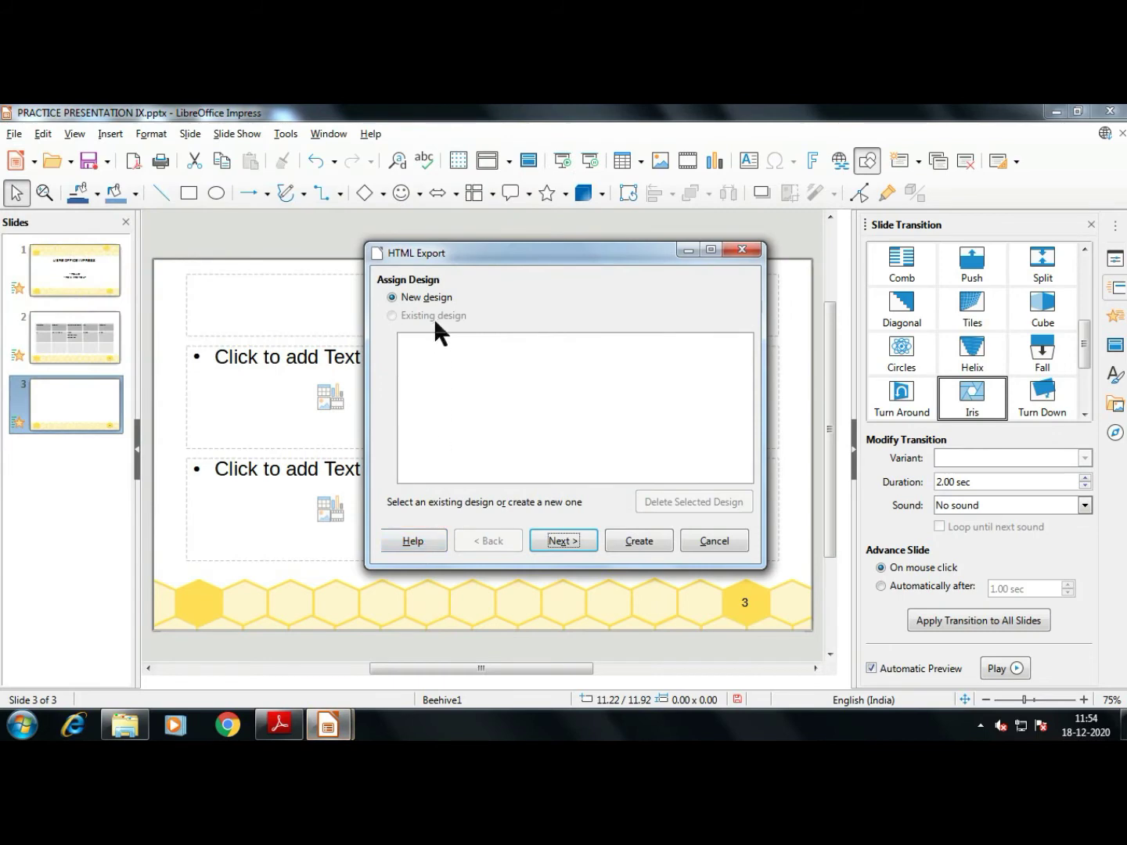
# Compare WebCast with Standard HTML, then settle on Standard HTML format
pyautogui.click(560, 540)
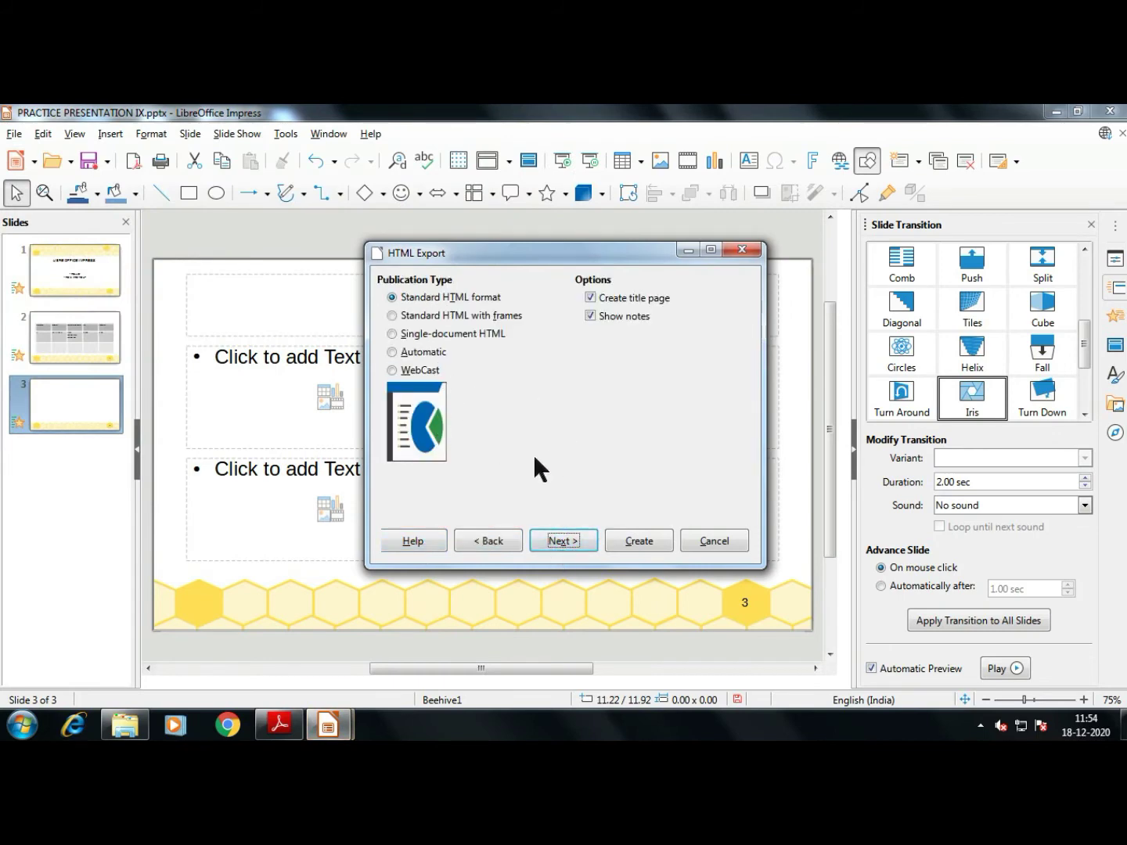
pyautogui.click(410, 375)
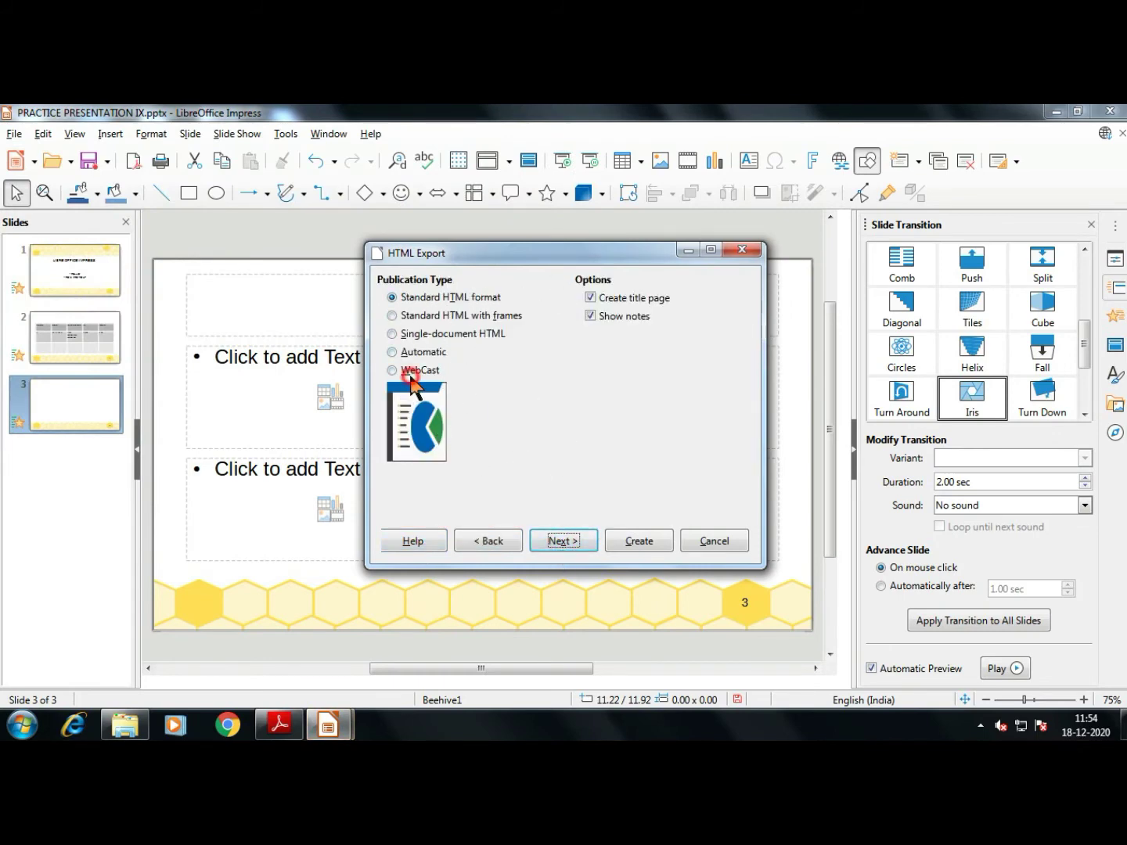
pyautogui.click(410, 299)
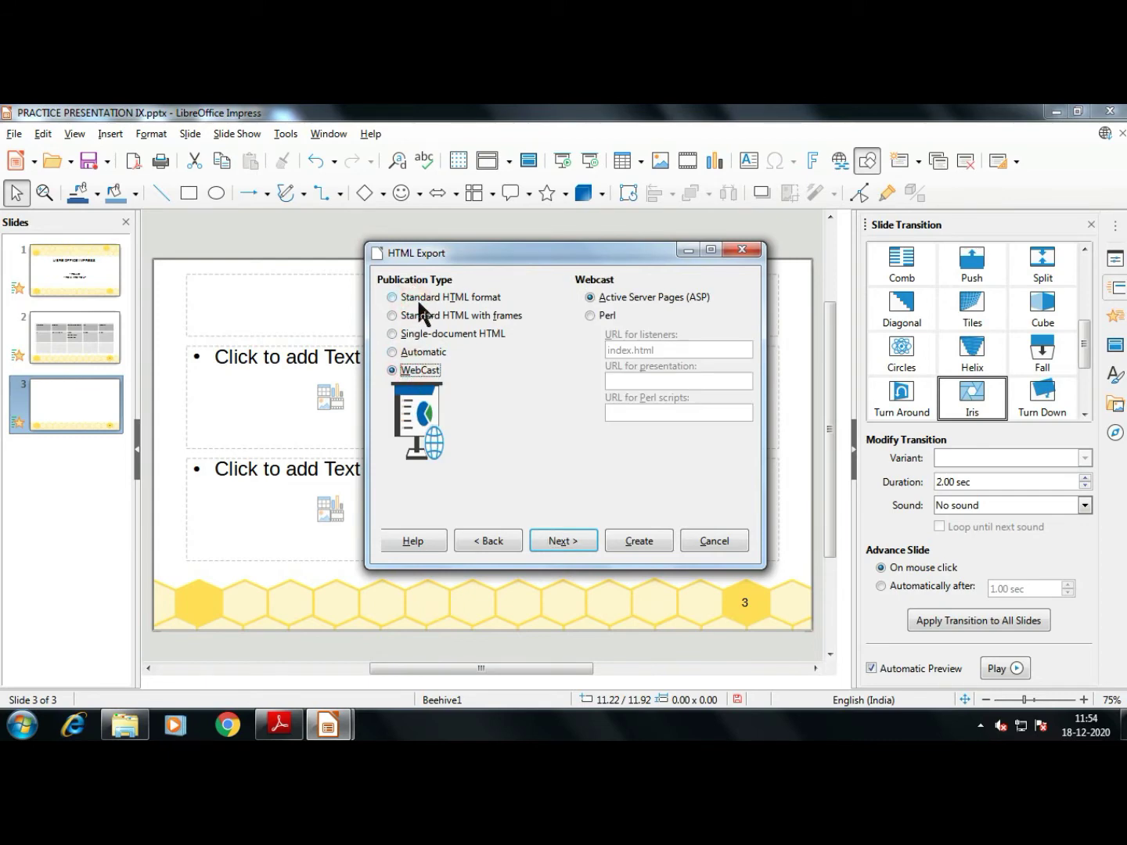
pyautogui.click(409, 370)
pyautogui.click(423, 298)
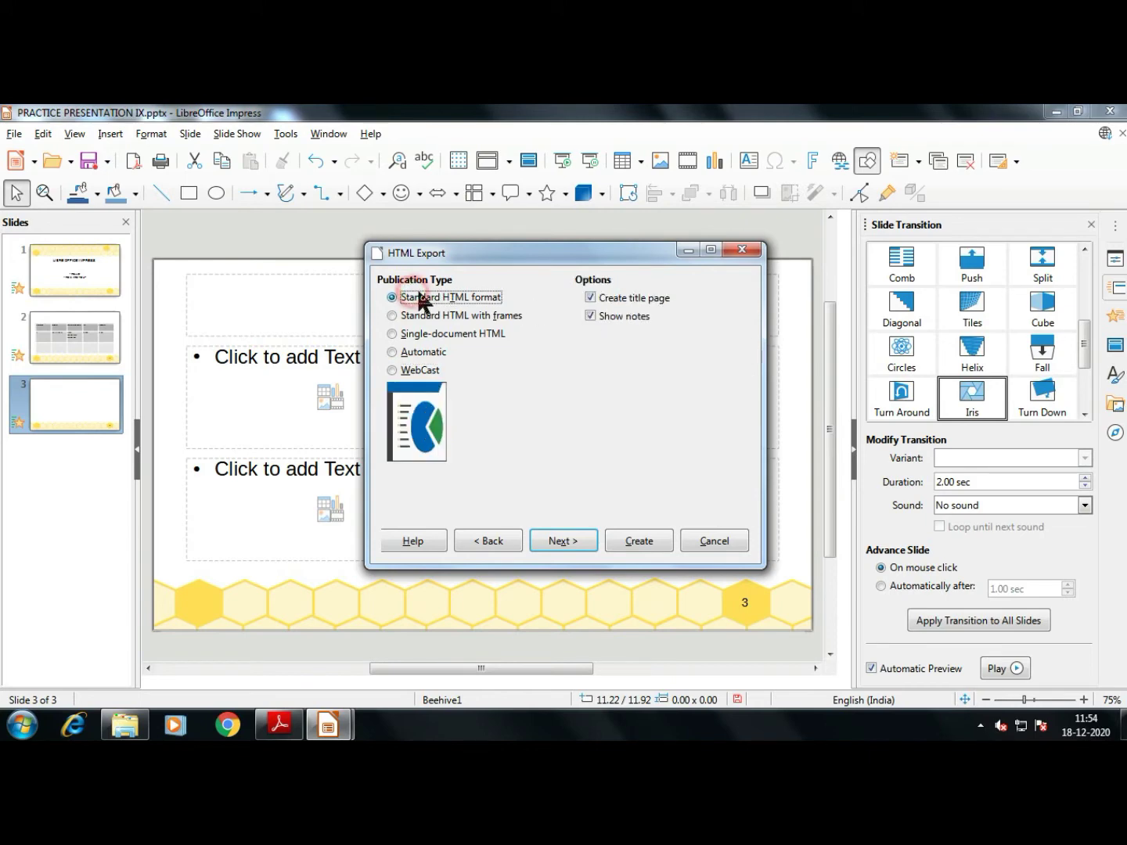
pyautogui.click(557, 541)
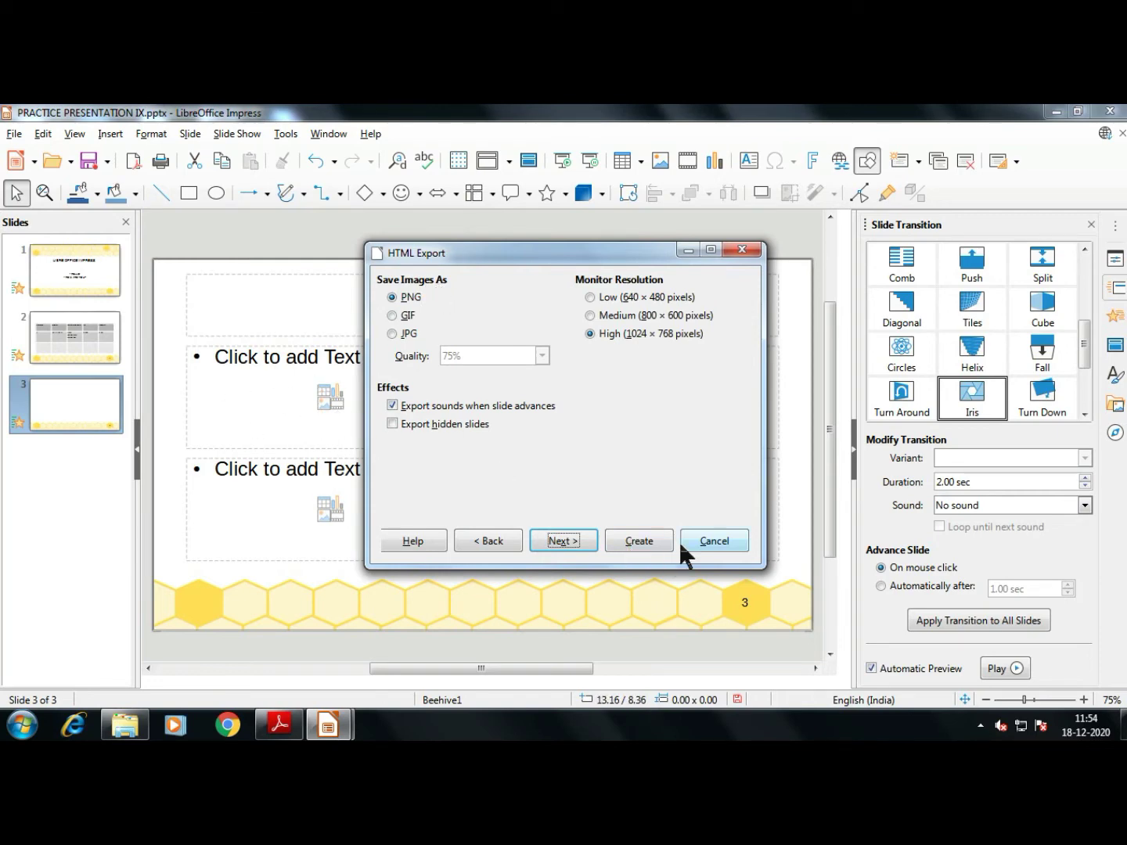
# Set slide images to JPG at 100% quality with High 1024×768 resolution
pyautogui.click(591, 333)
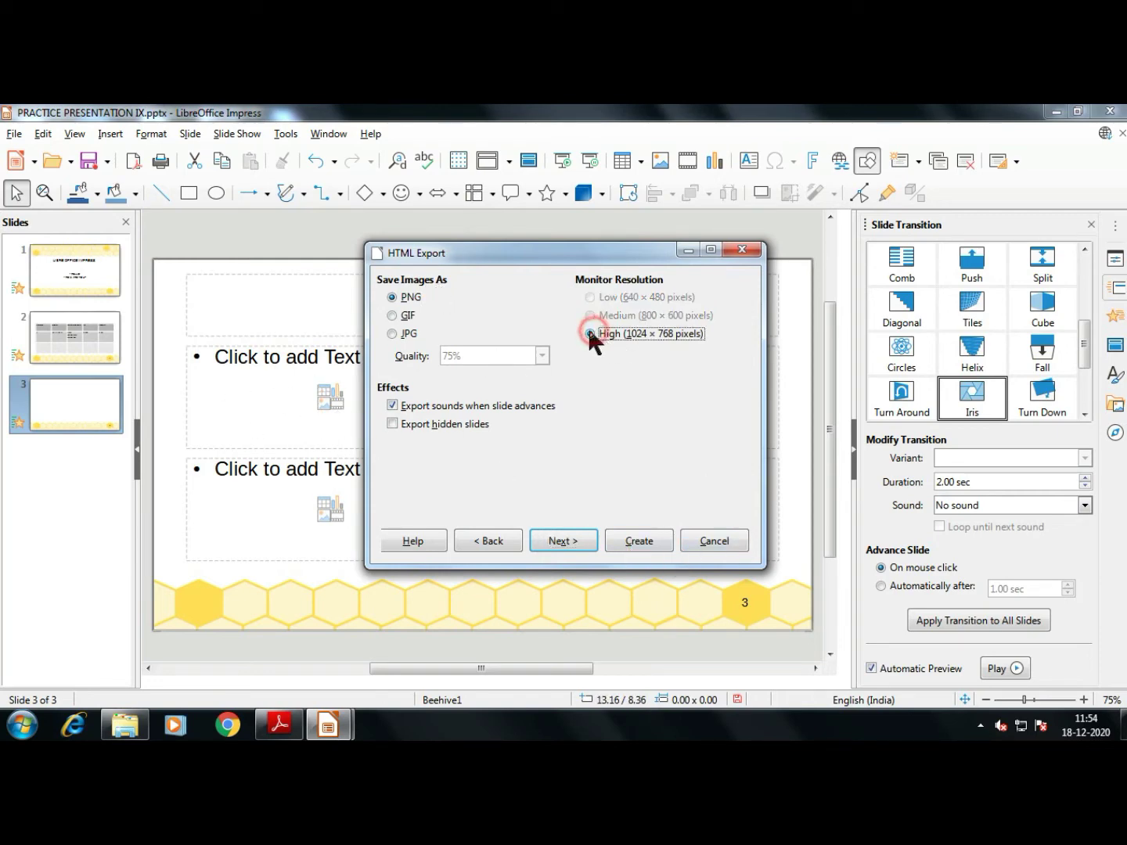
pyautogui.click(392, 334)
pyautogui.click(542, 356)
pyautogui.click(517, 415)
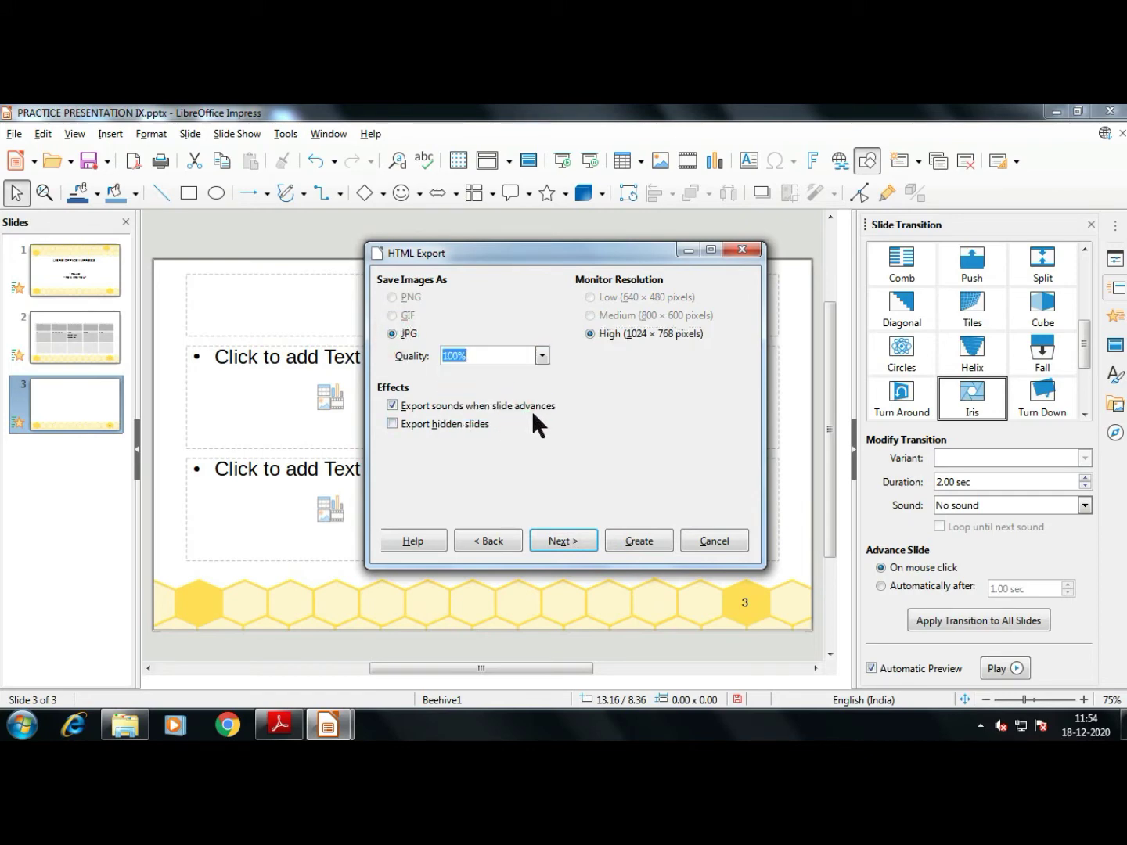
pyautogui.click(559, 538)
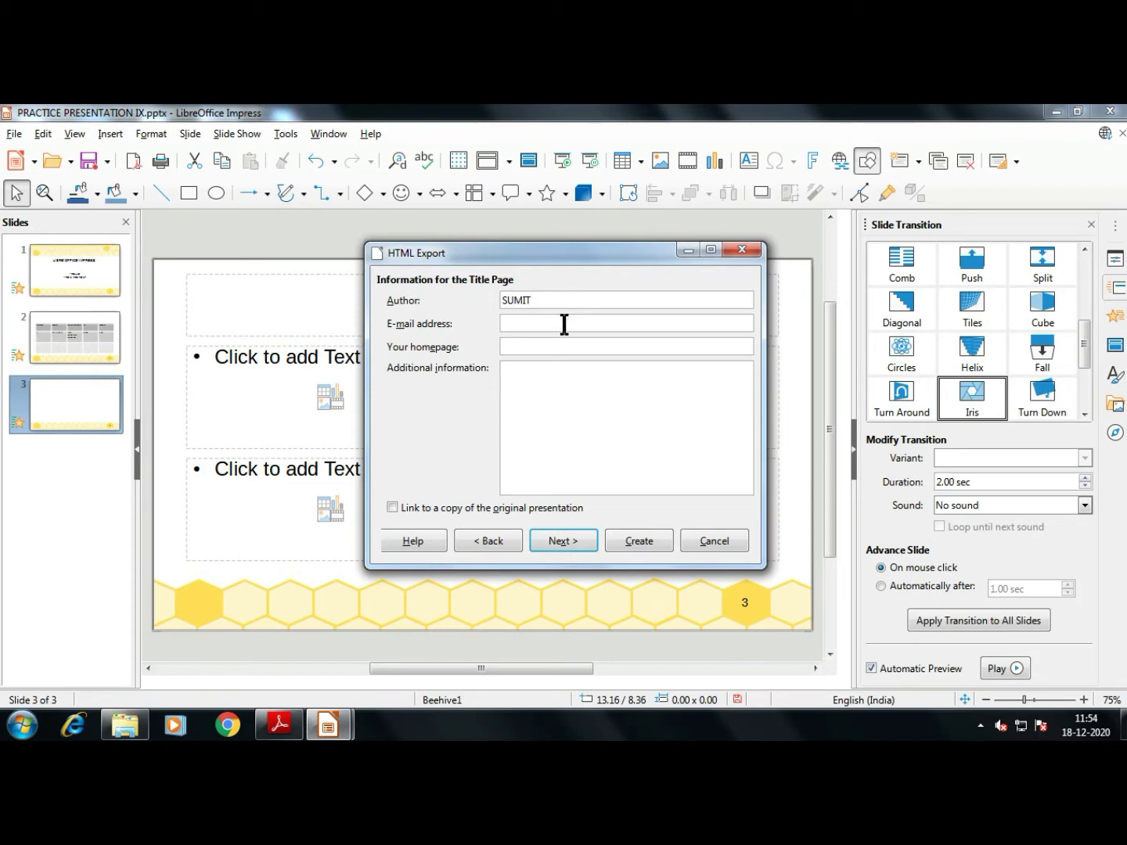
# Enter the author's e-mail address on the HTML title page
pyautogui.click(564, 324)
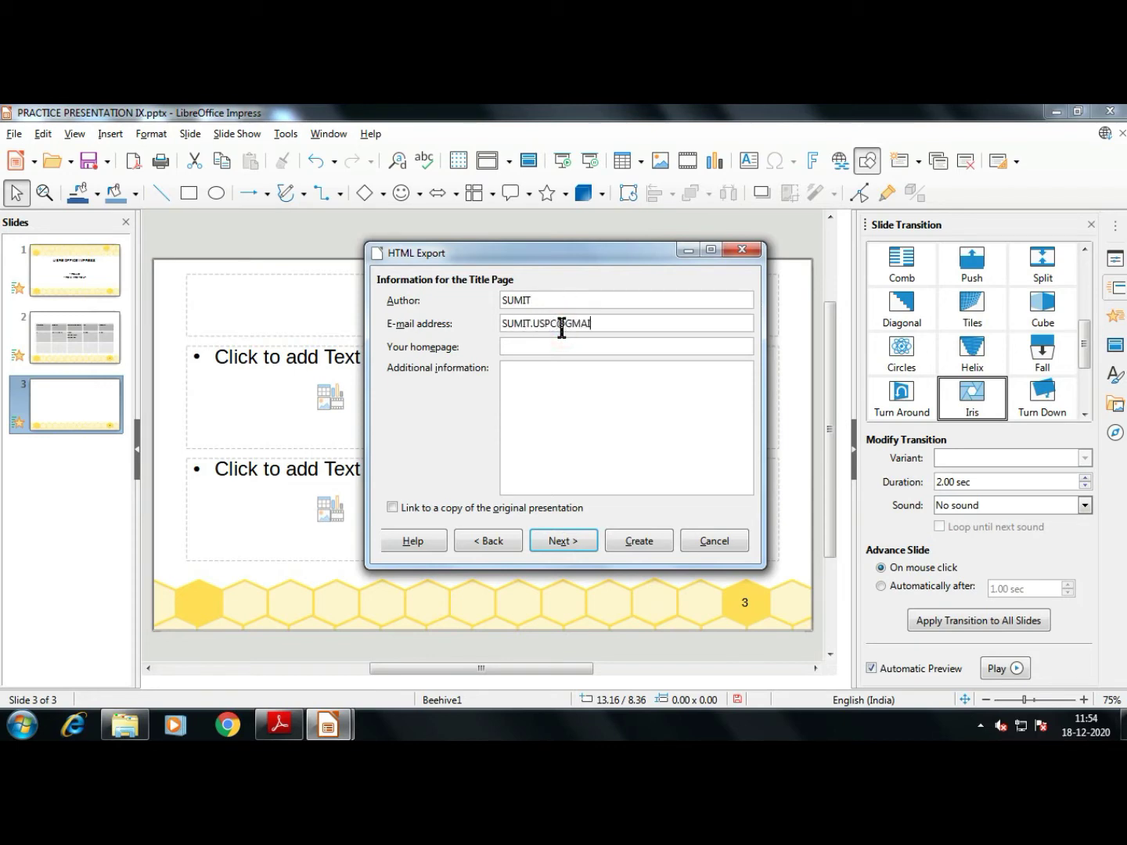
pyautogui.click(568, 346)
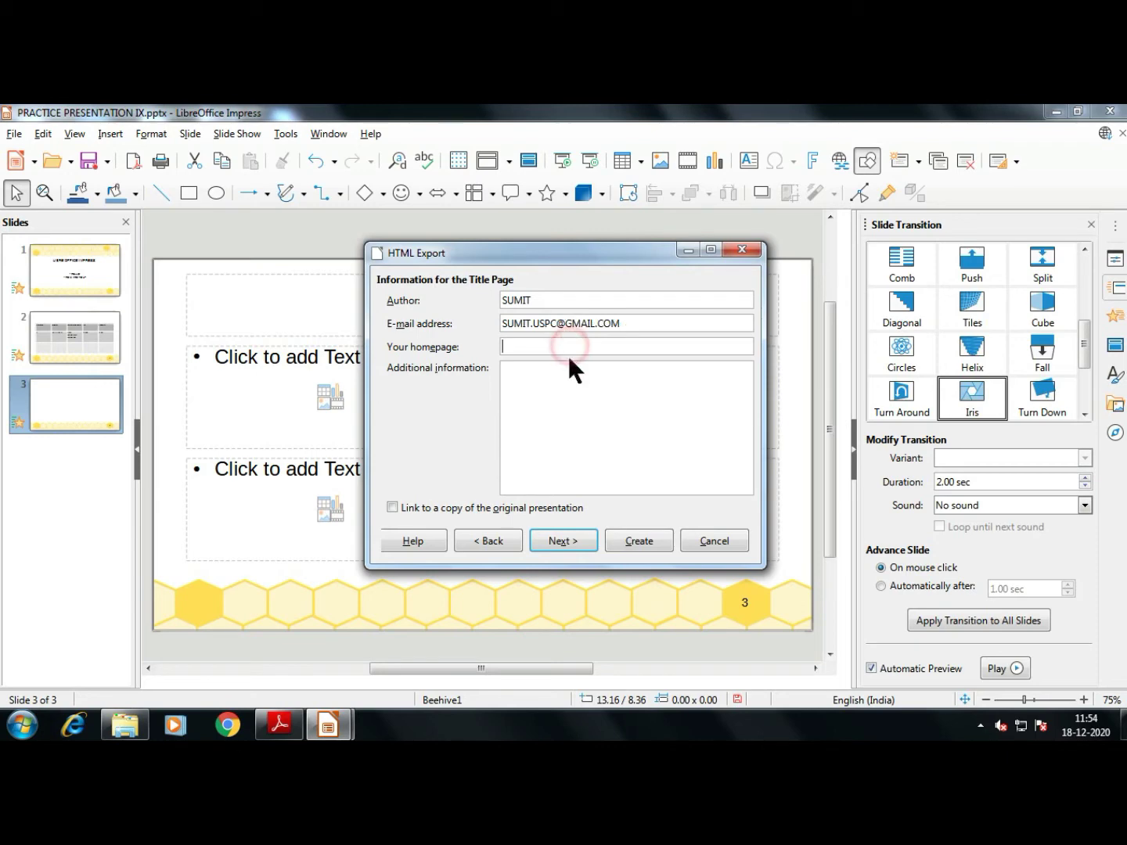
pyautogui.click(568, 369)
# Choose the blue graphical navigation button style for the HTML export
pyautogui.click(583, 544)
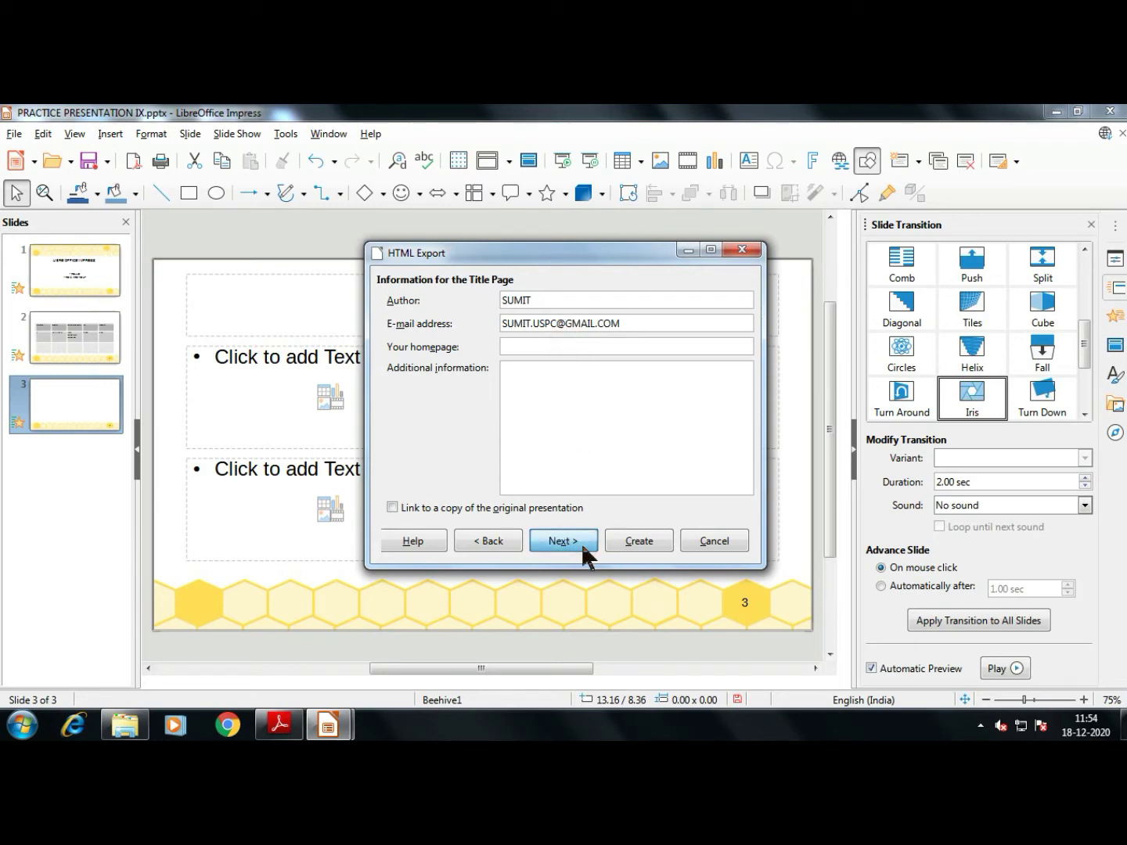
pyautogui.click(580, 544)
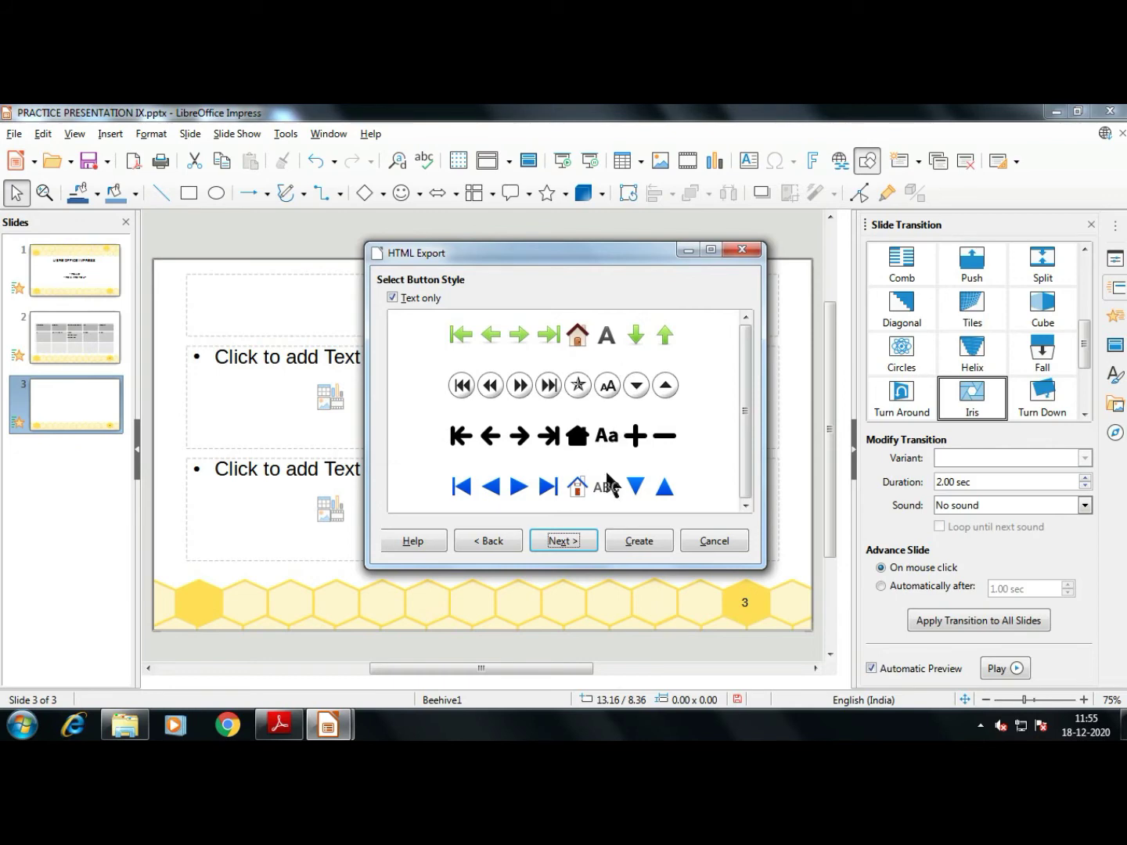
pyautogui.click(543, 486)
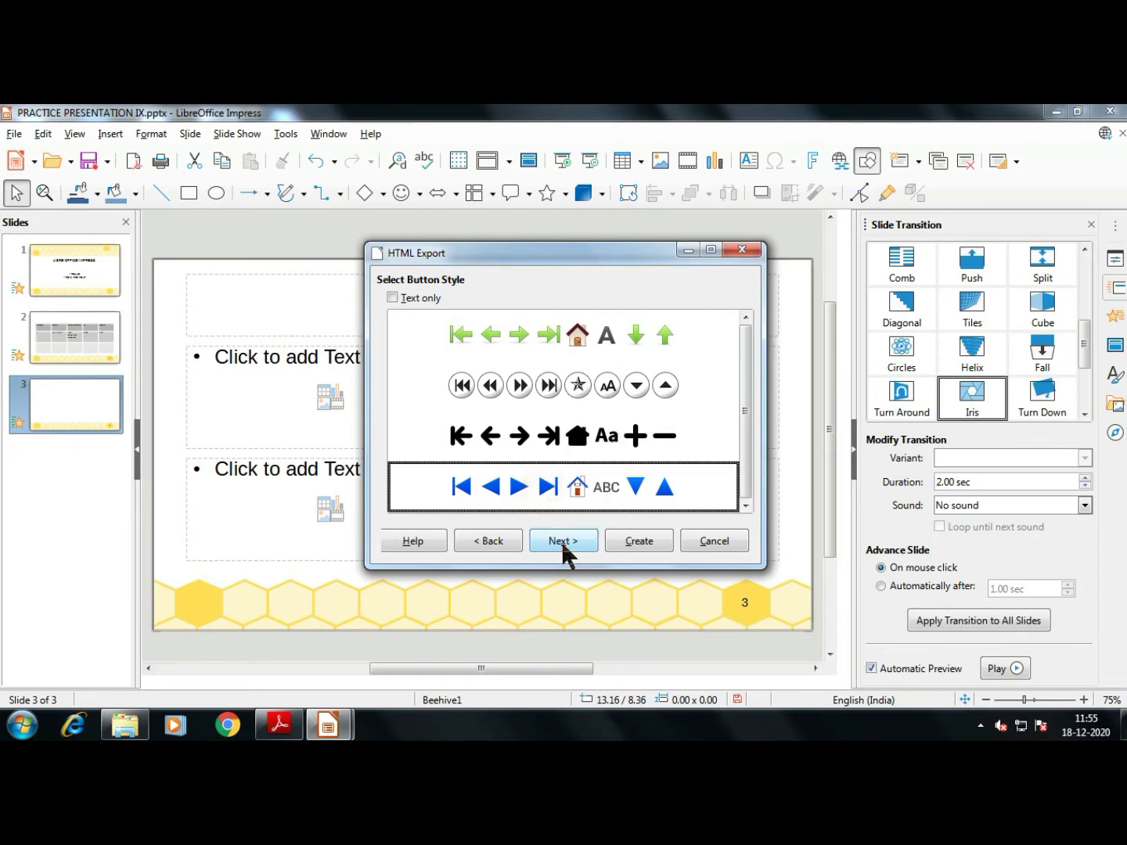
pyautogui.click(561, 540)
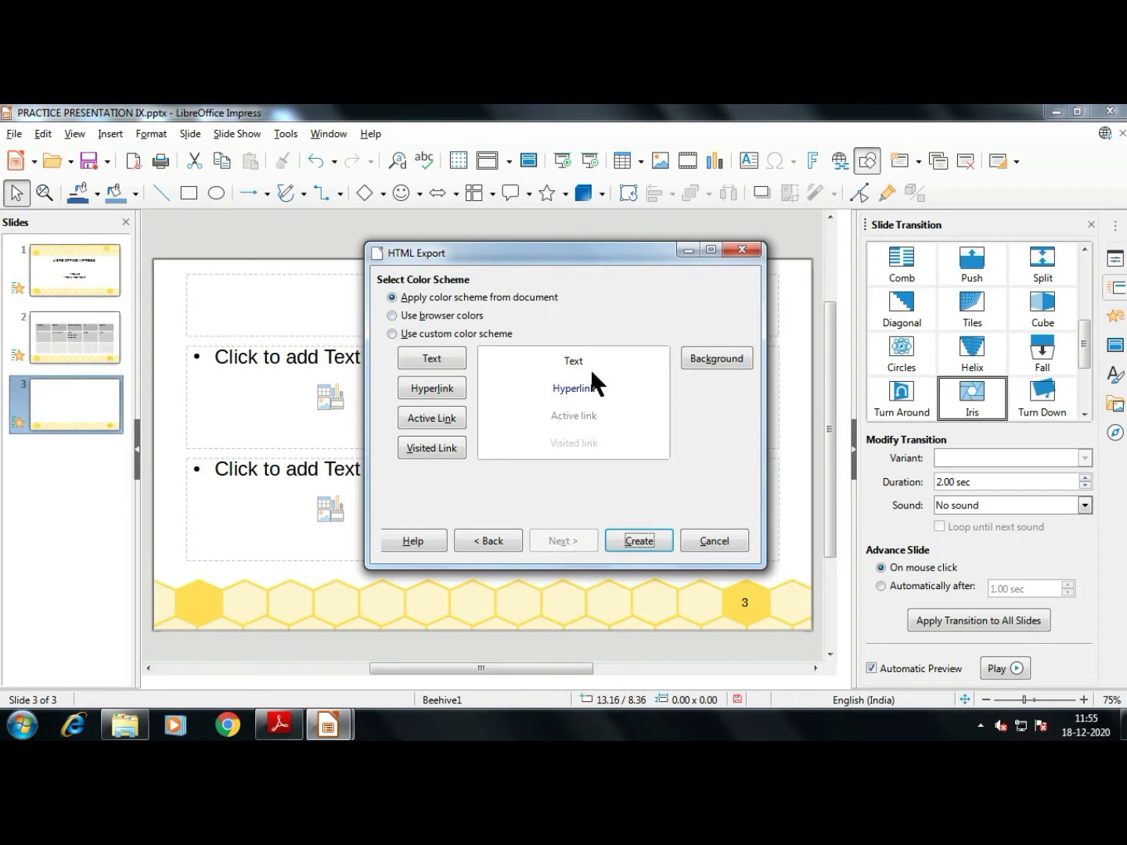
# Inspect the text, link, visited and active link colour pickers, leaving colours unchanged
pyautogui.click(578, 412)
pyautogui.click(433, 419)
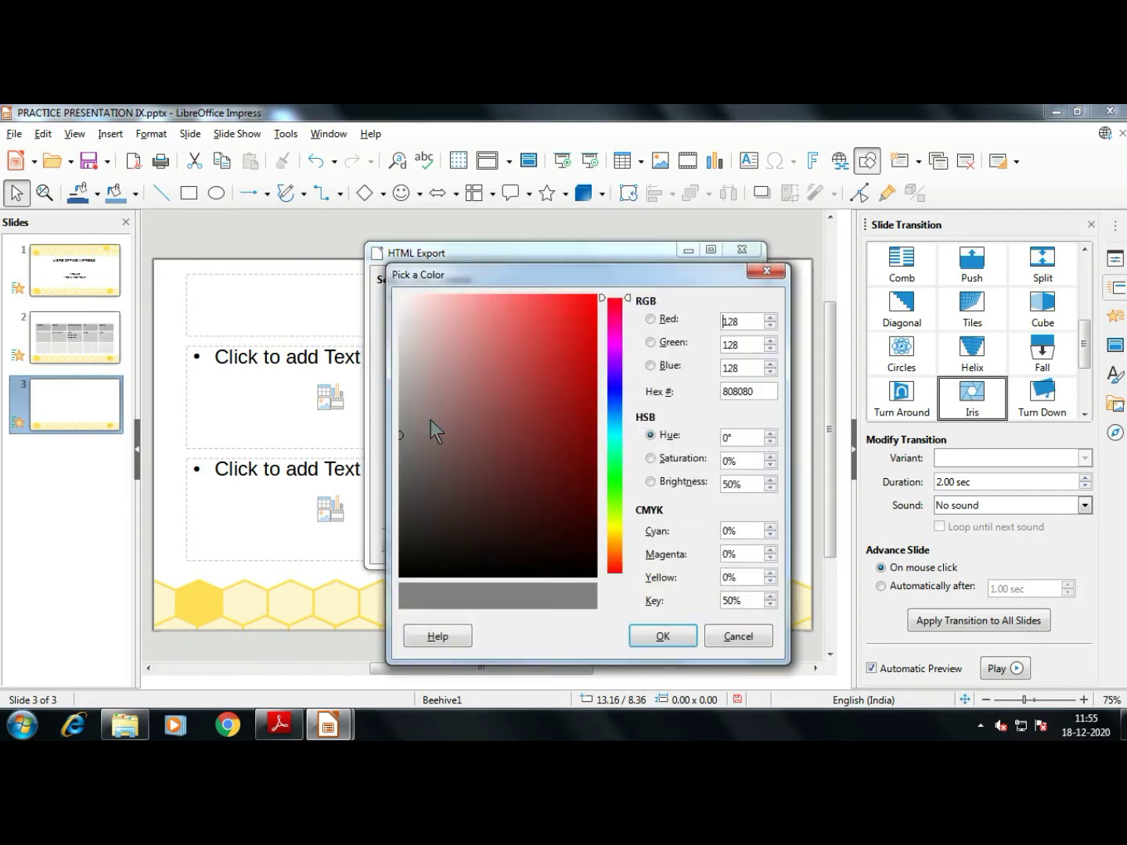
pyautogui.click(766, 271)
pyautogui.click(436, 451)
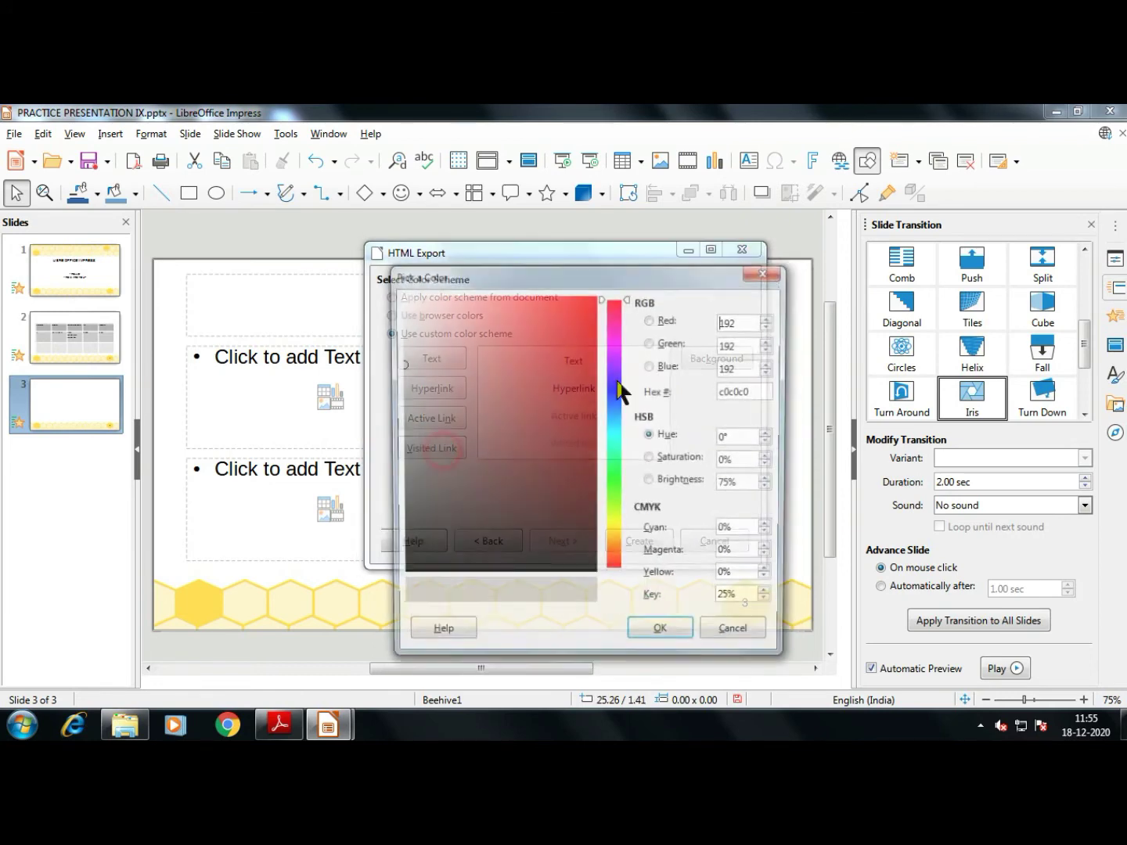
pyautogui.click(768, 273)
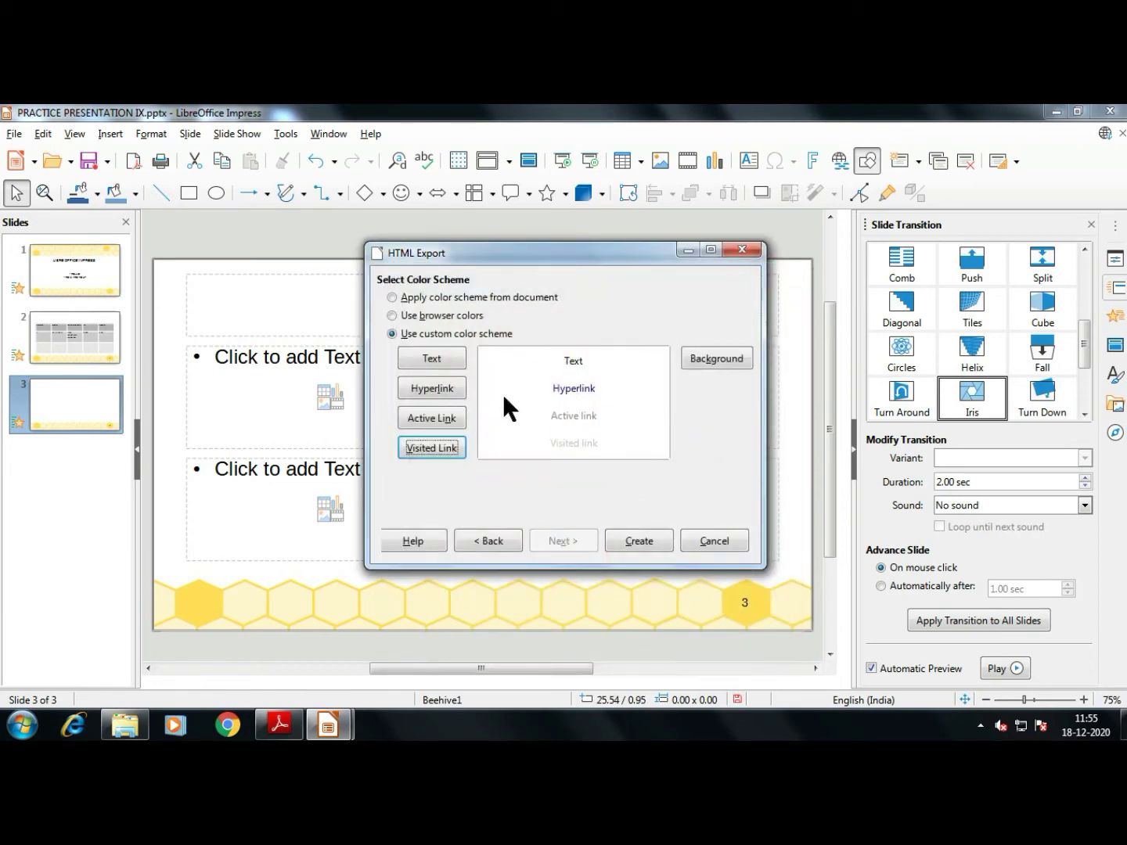
pyautogui.click(434, 360)
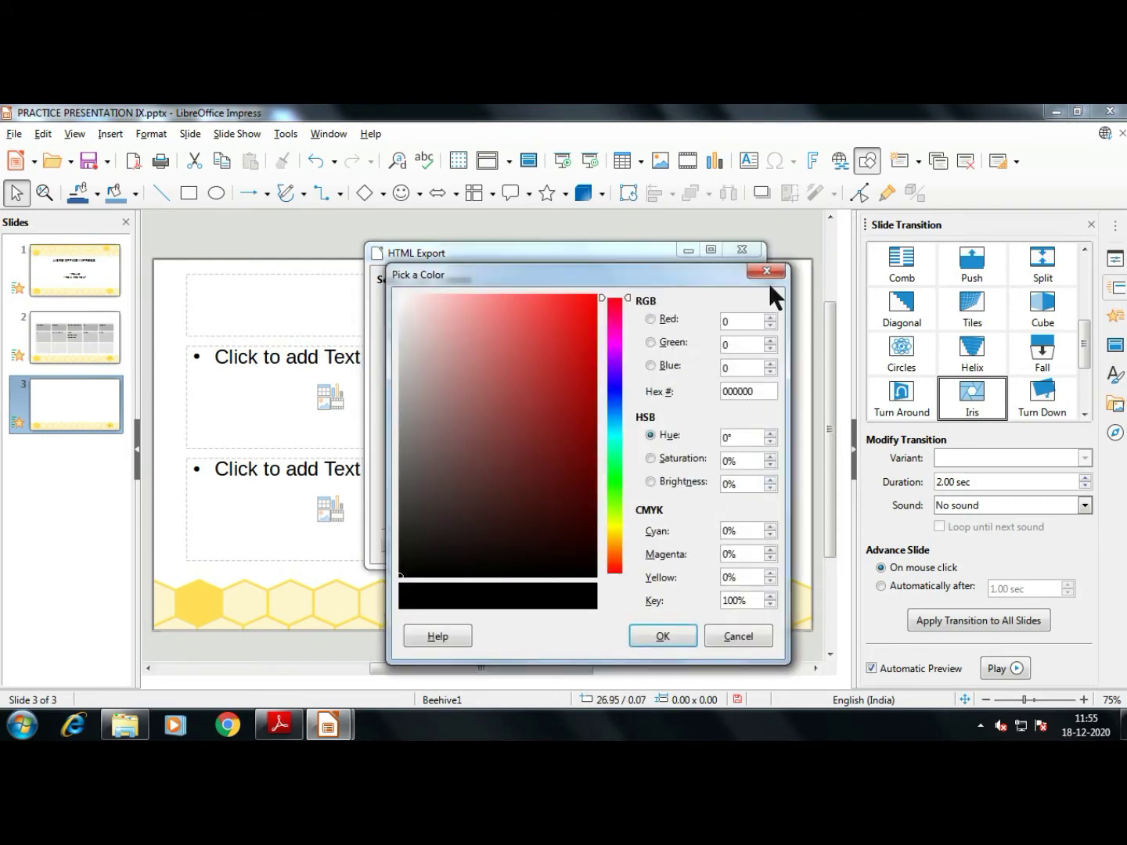
pyautogui.click(766, 271)
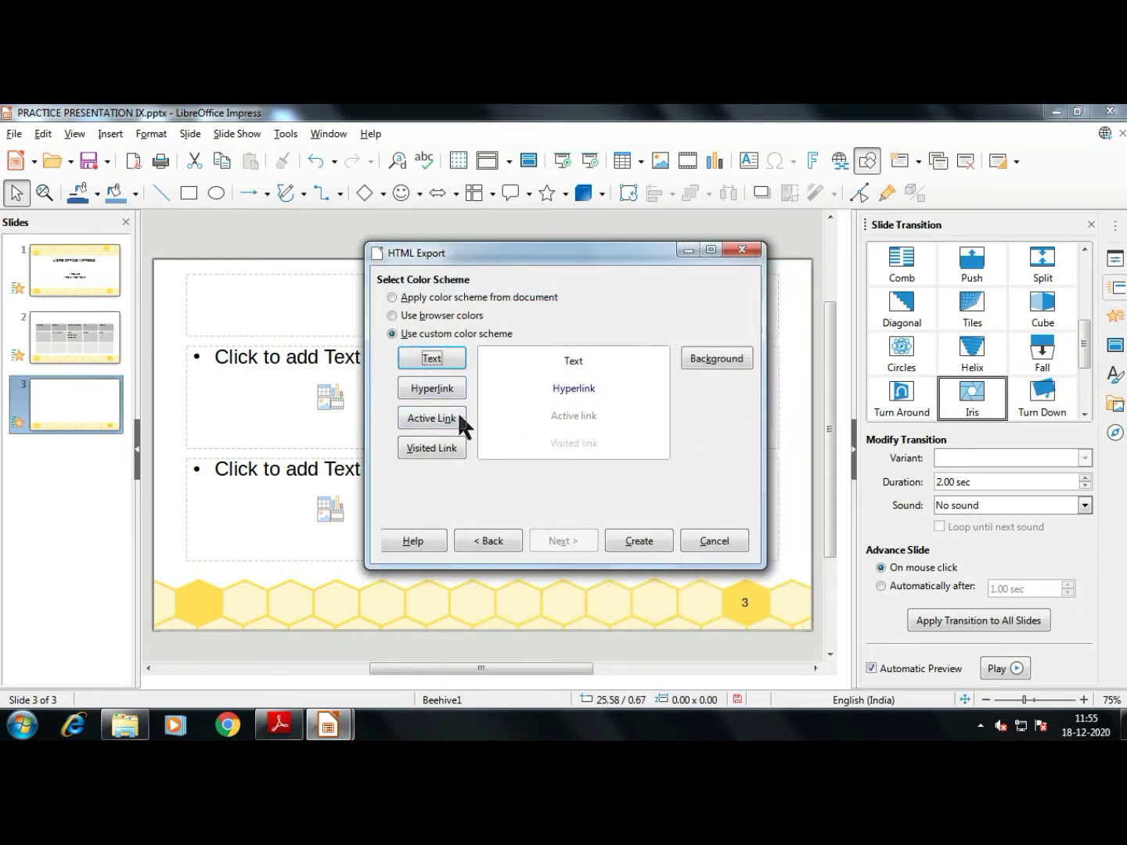
pyautogui.click(460, 417)
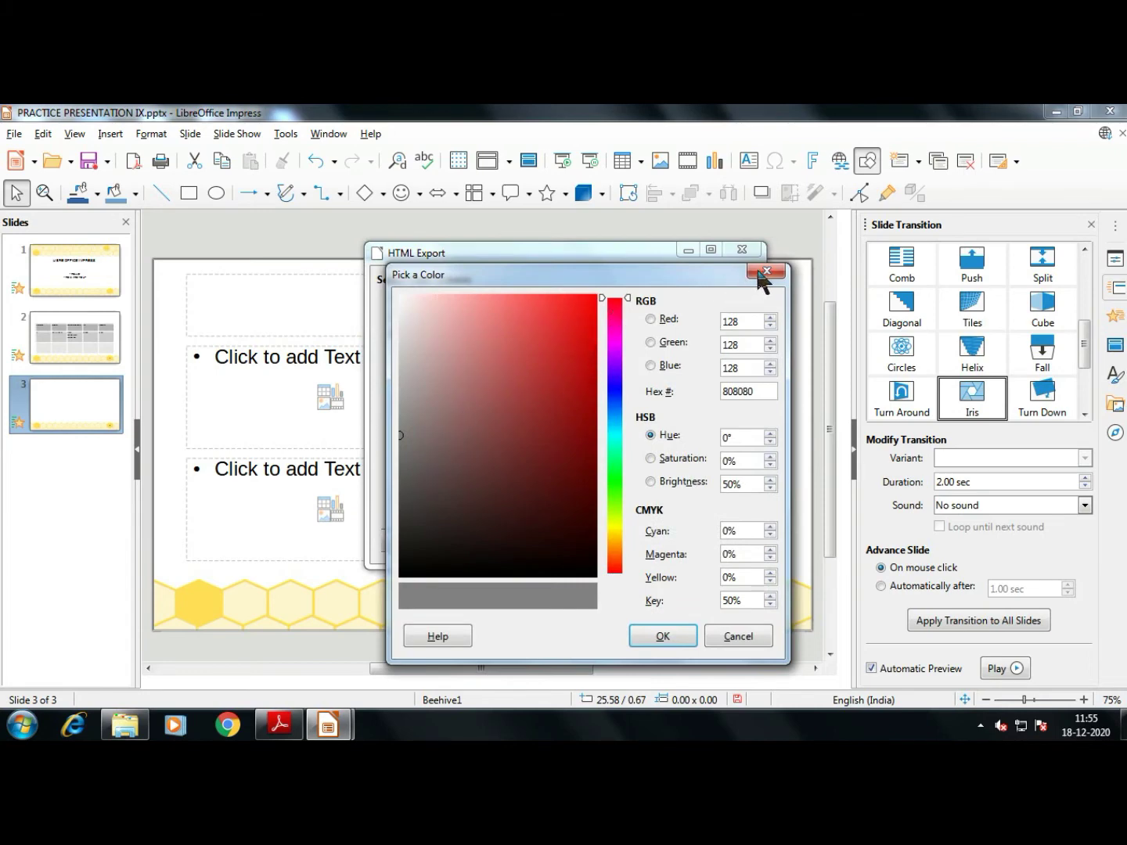
pyautogui.click(763, 273)
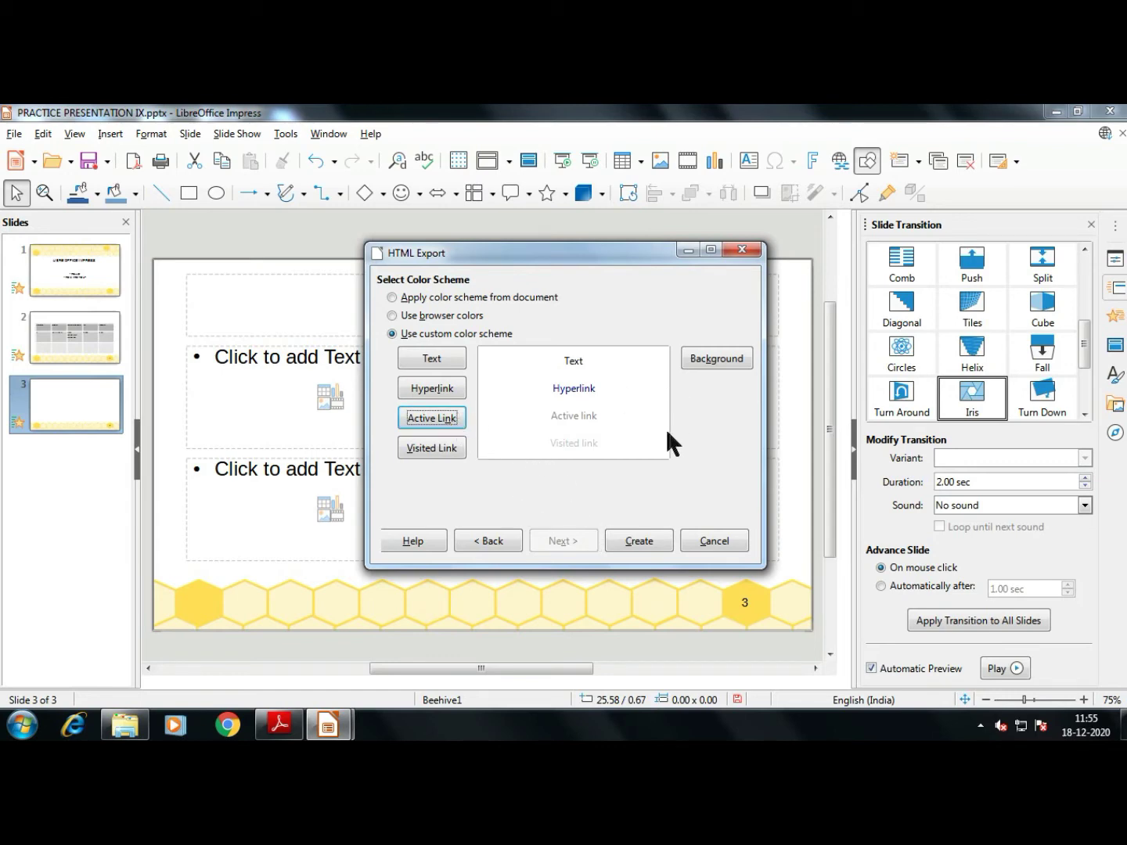
# Create the HTML export and save its design under the name 12
pyautogui.click(635, 542)
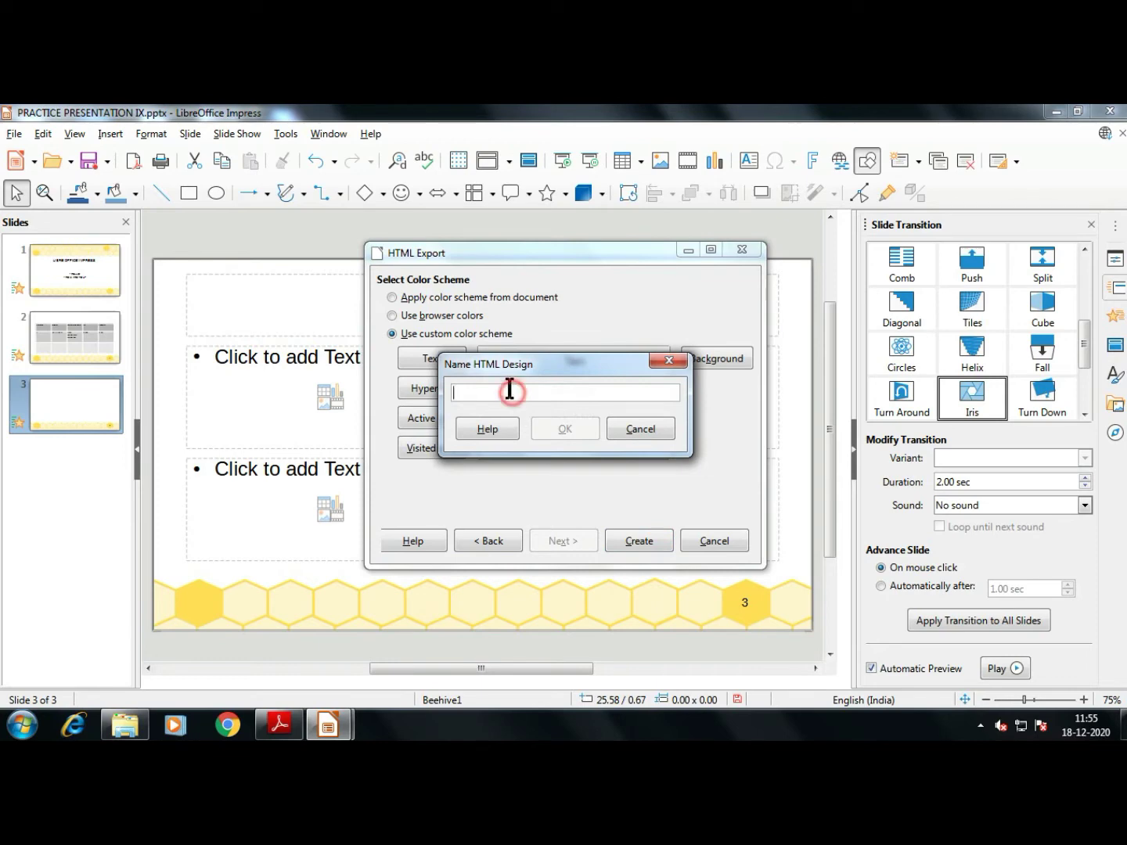
pyautogui.write('123')
pyautogui.click(565, 429)
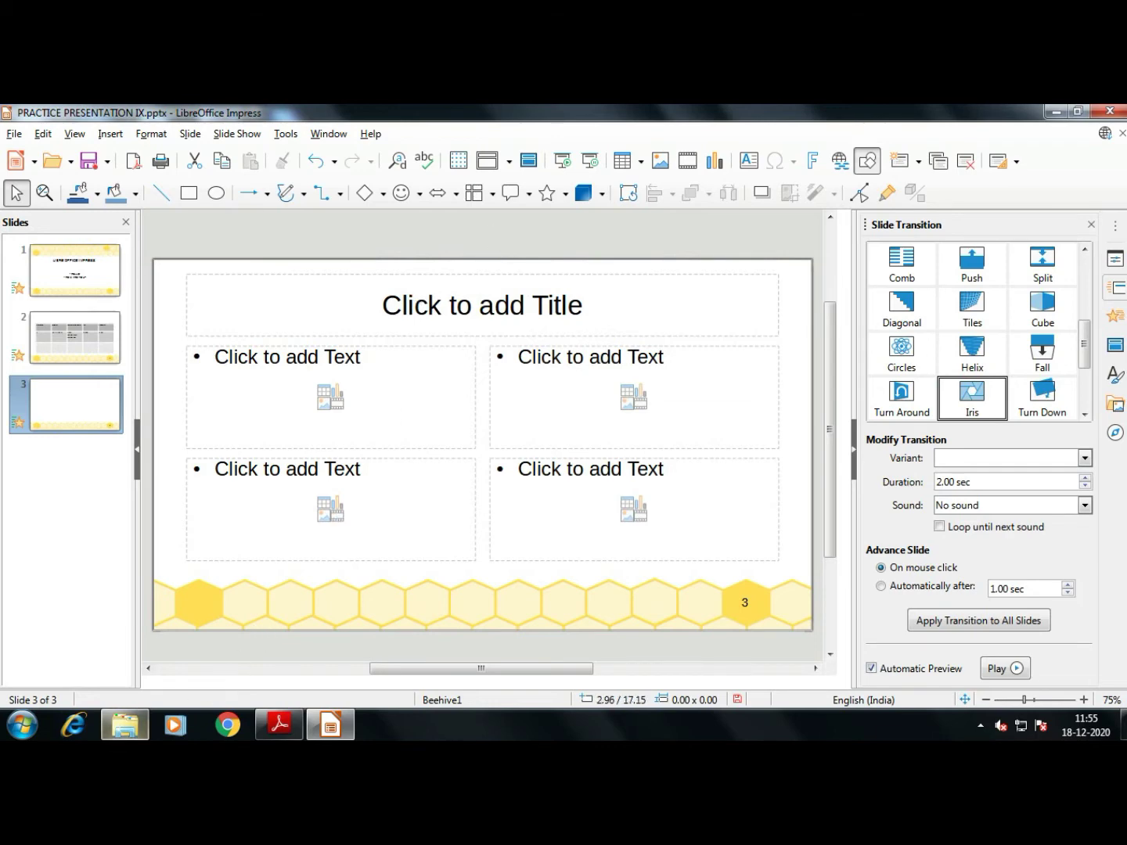
# Browse the exported web files on drive D: in Explorer, including PG115 and img2
pyautogui.click(124, 724)
pyautogui.scroll(-5, 935, 355)
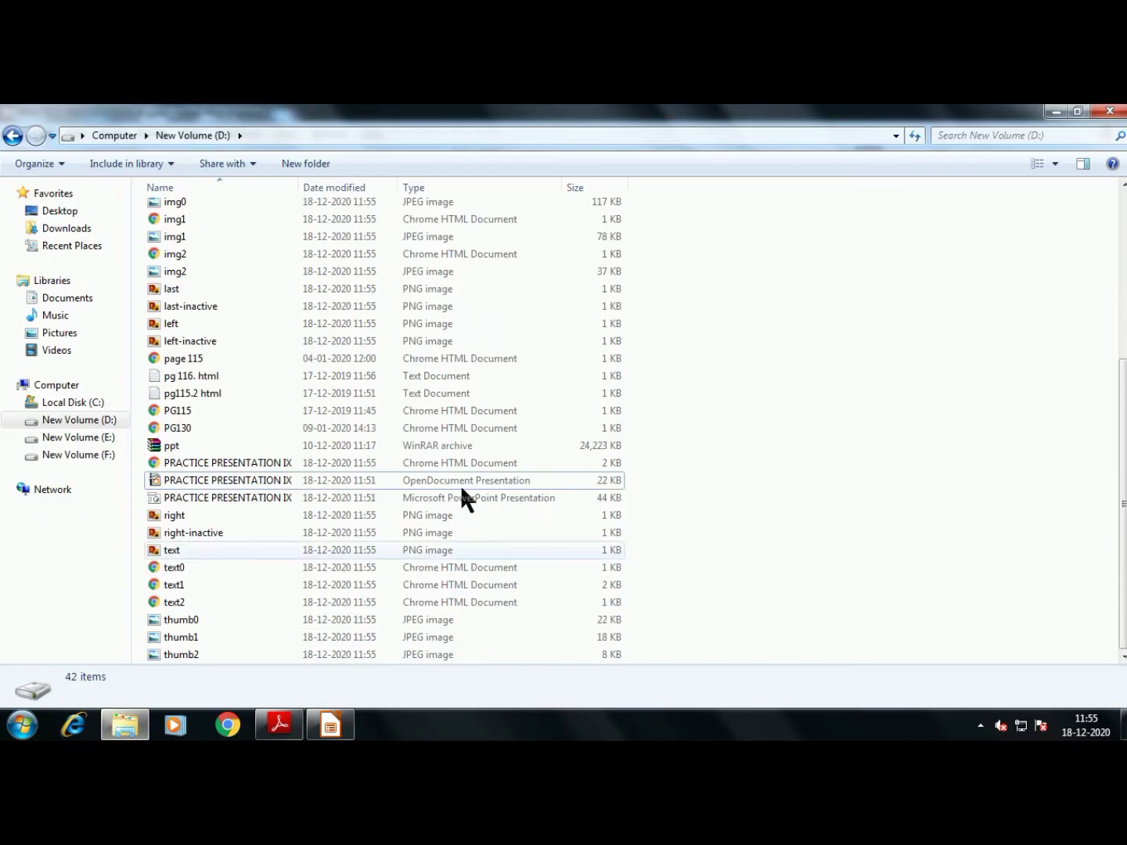
pyautogui.scroll(5, 539, 320)
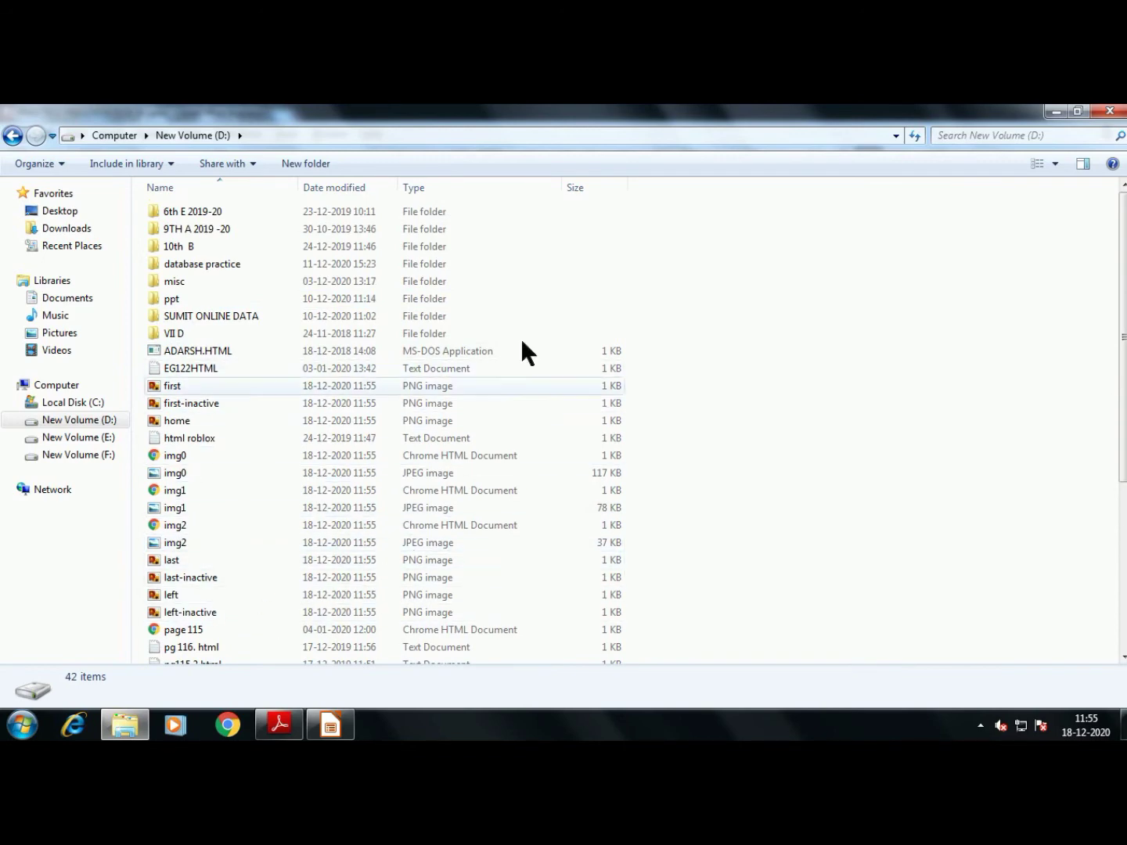
pyautogui.click(775, 304)
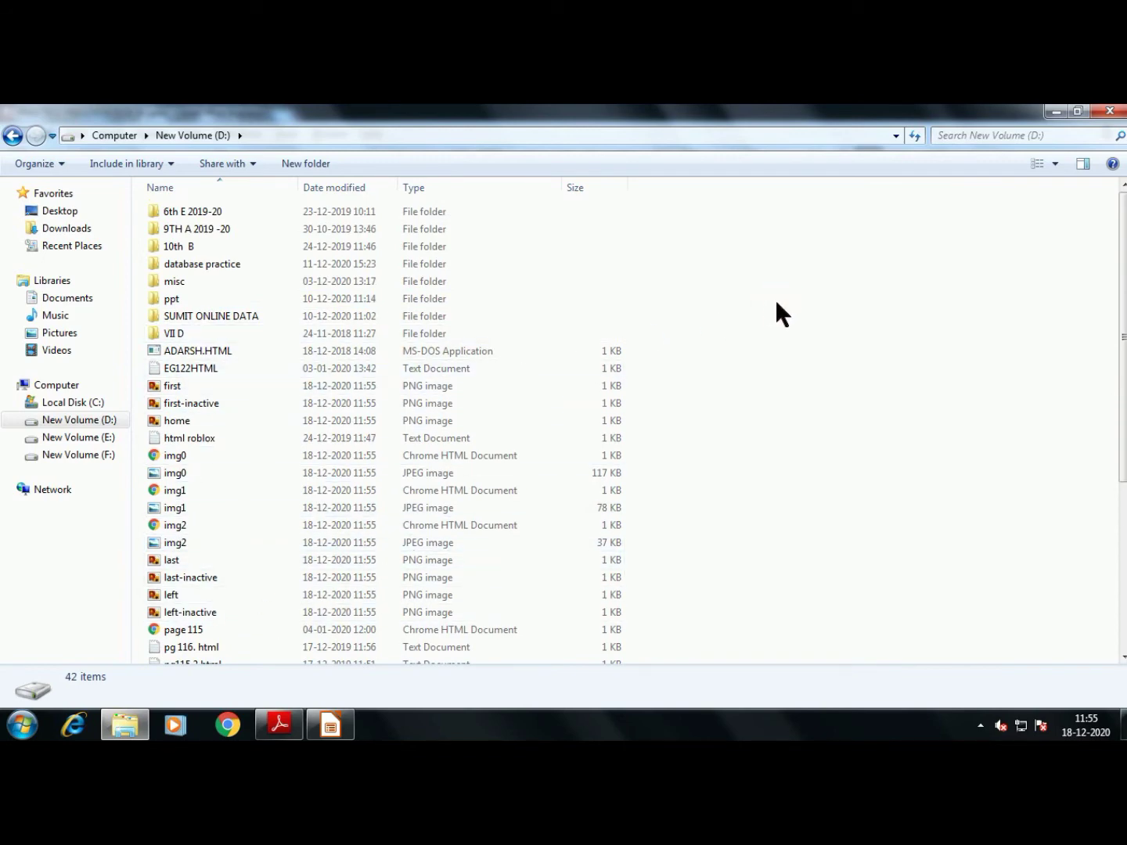
pyautogui.scroll(-5, 776, 304)
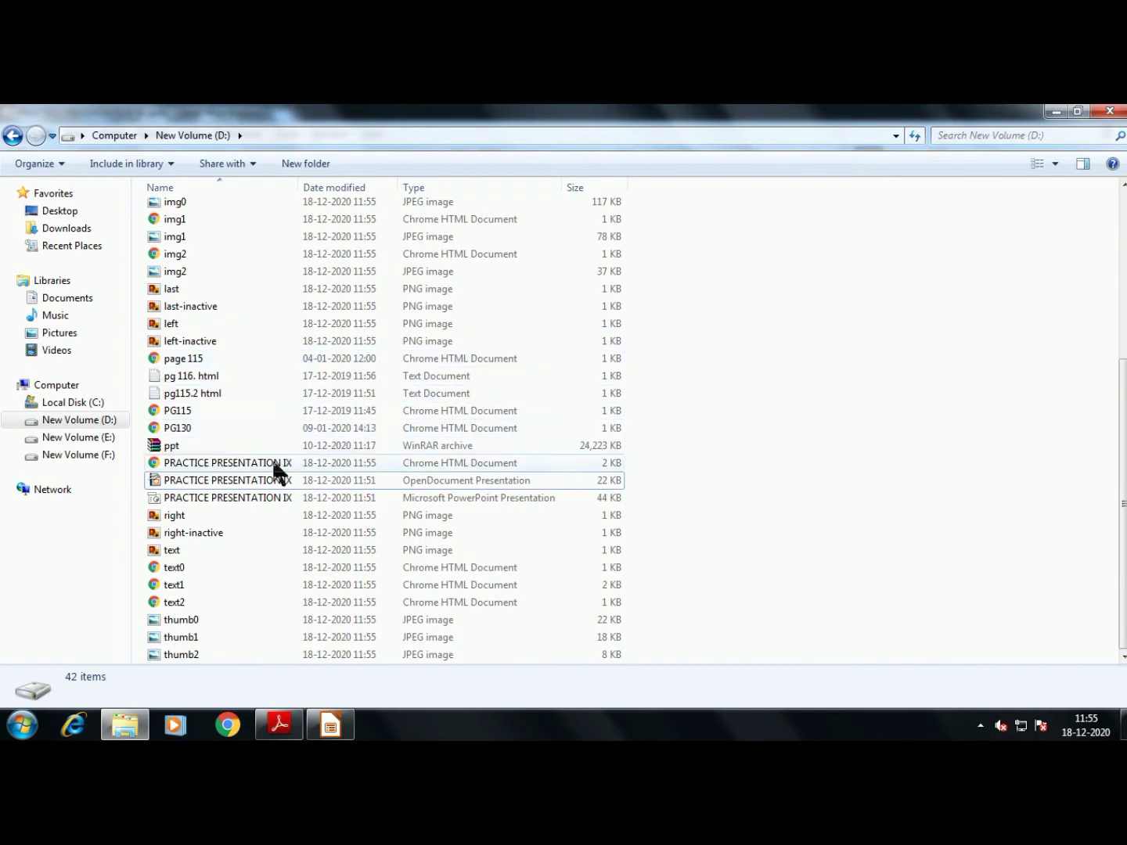
pyautogui.click(232, 407)
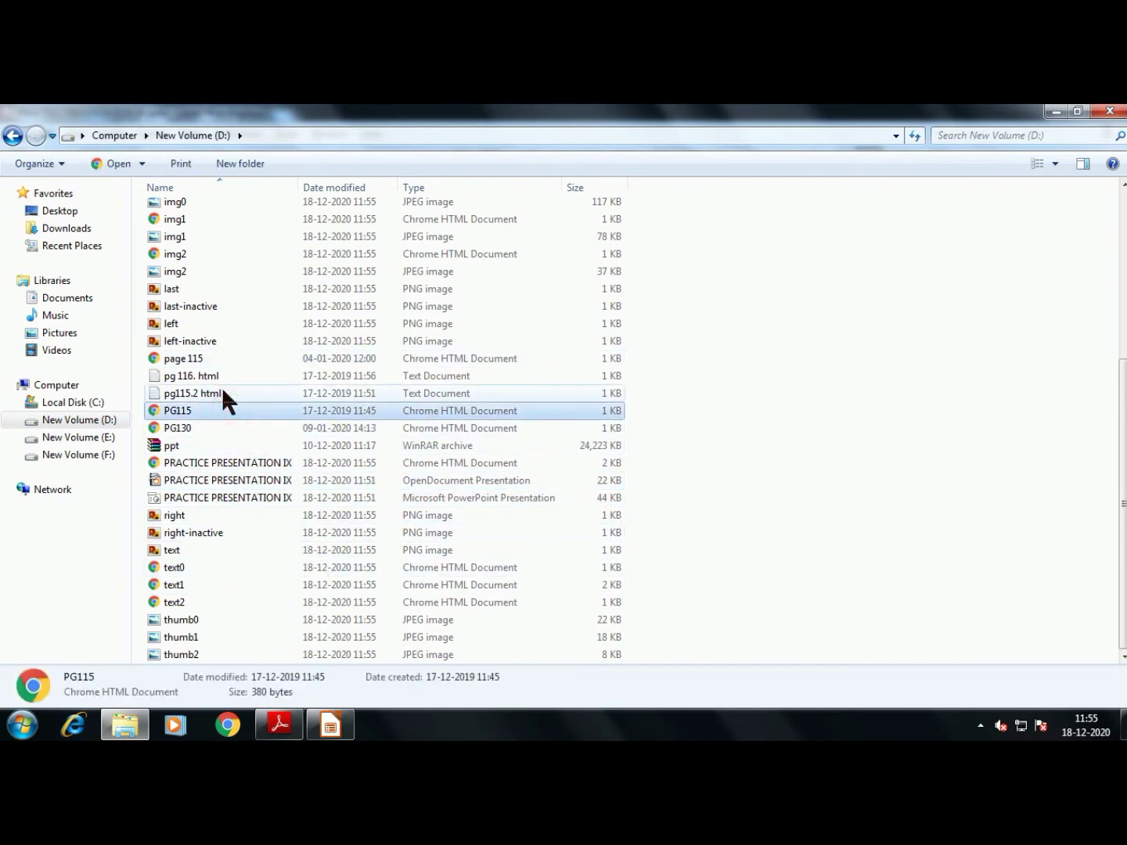
pyautogui.press('Home')
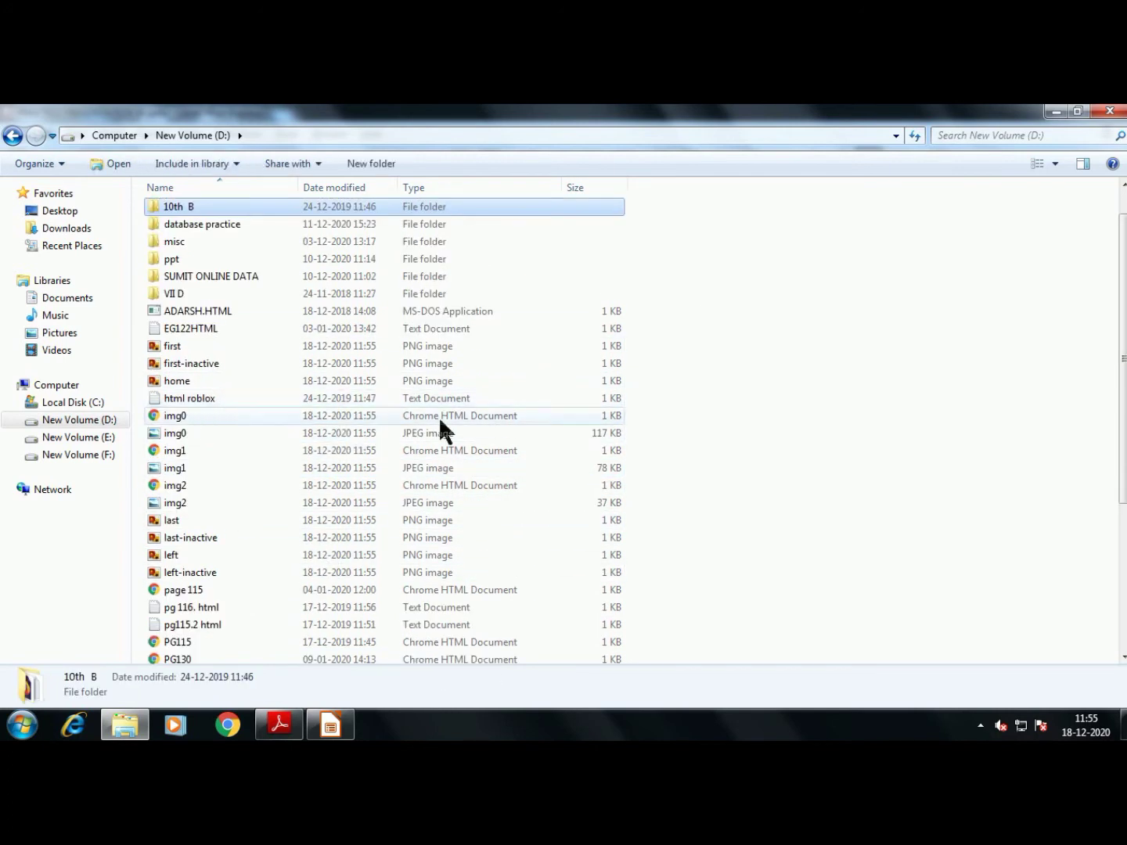
pyautogui.click(456, 503)
pyautogui.scroll(-5, 455, 505)
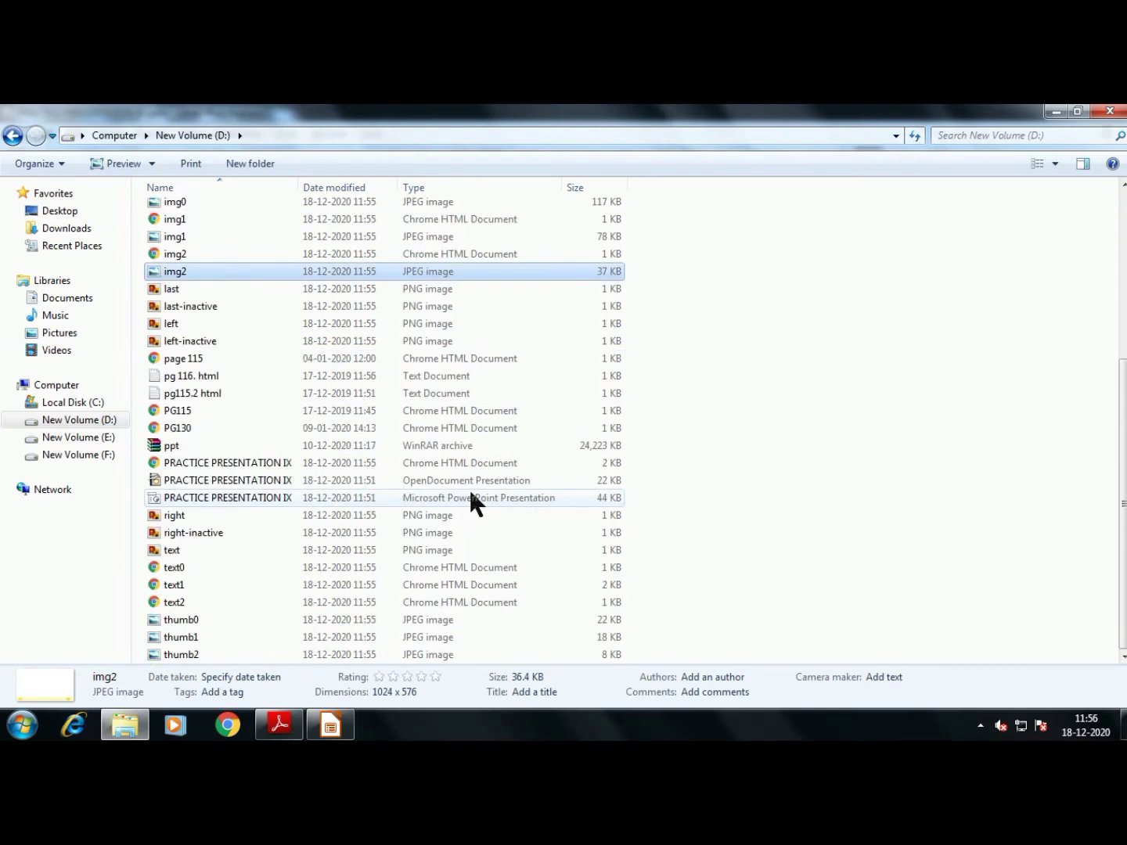
pyautogui.scroll(1, 470, 490)
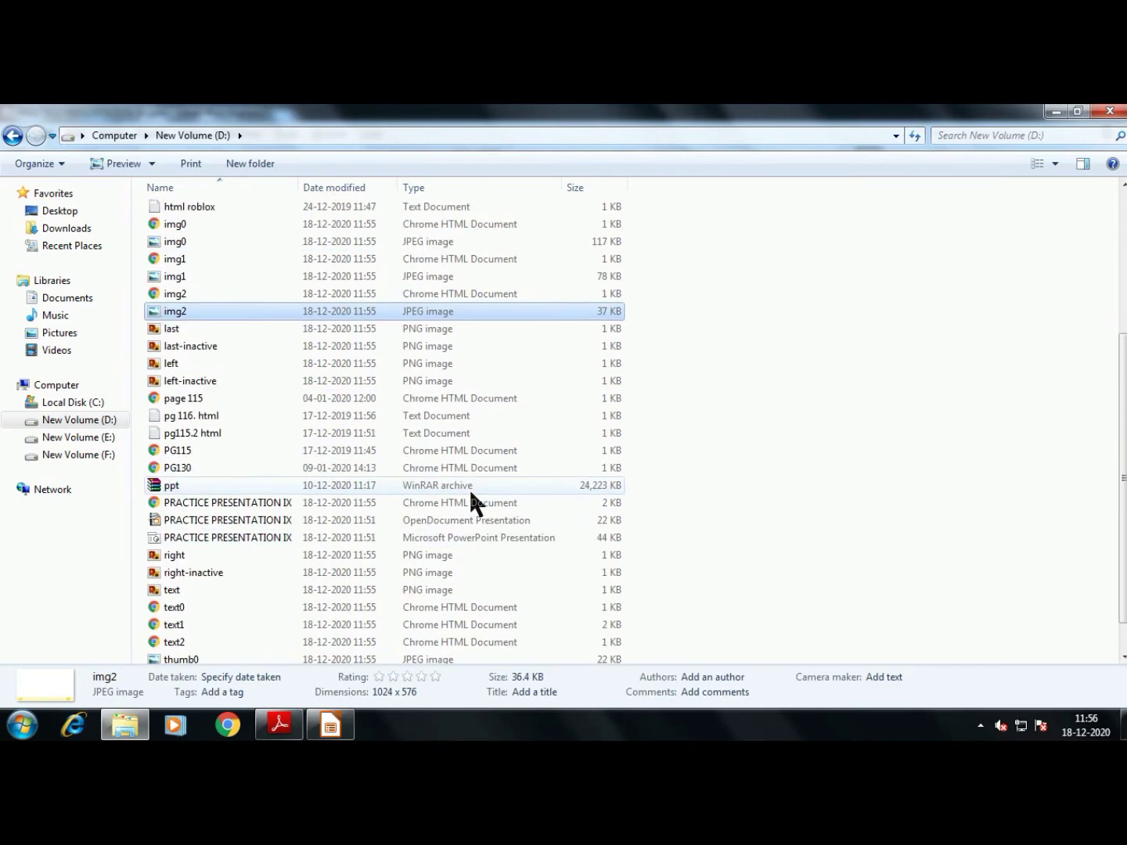
# Open the PRACTICE PRESENTATION IX HTML page in Chrome
pyautogui.click(178, 399)
pyautogui.click(192, 468)
pyautogui.scroll(3, 314, 491)
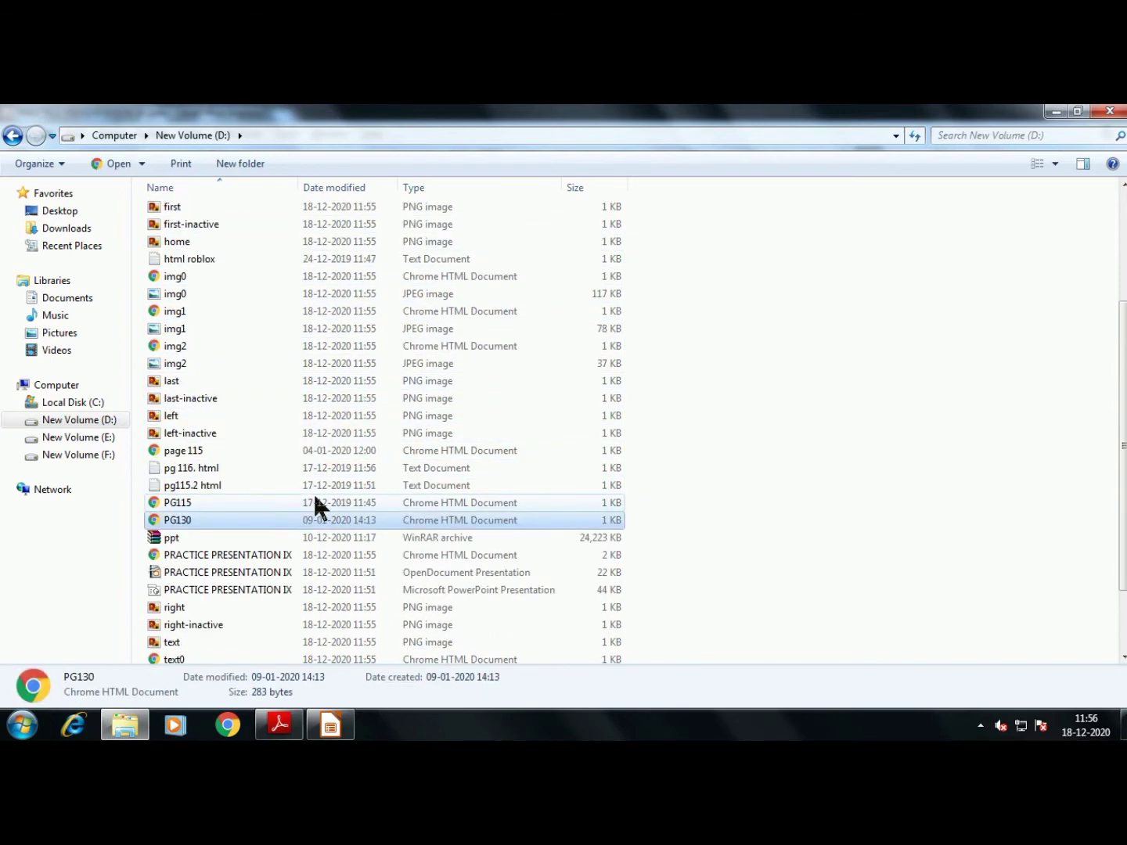
pyautogui.scroll(-2, 313, 492)
pyautogui.doubleClick(205, 567)
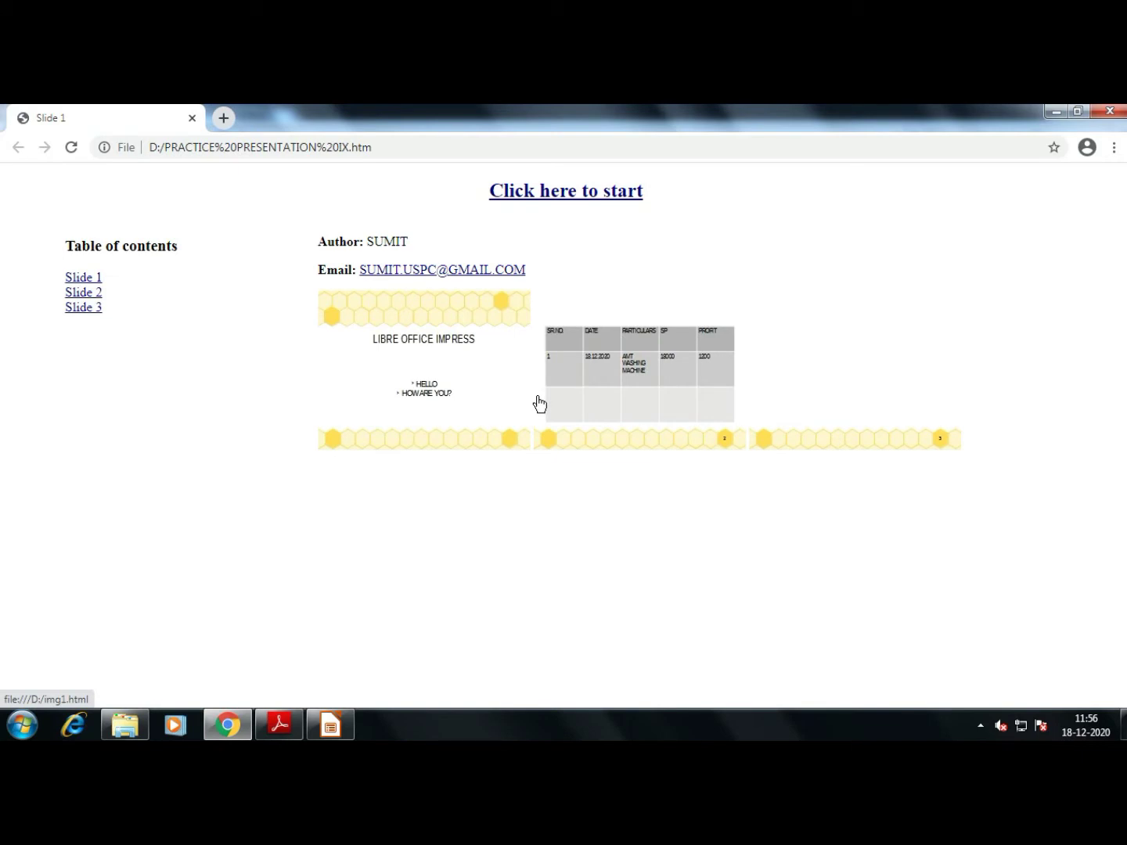
# Start the web slideshow, advance to slide 3, then return to slide 1
pyautogui.click(561, 192)
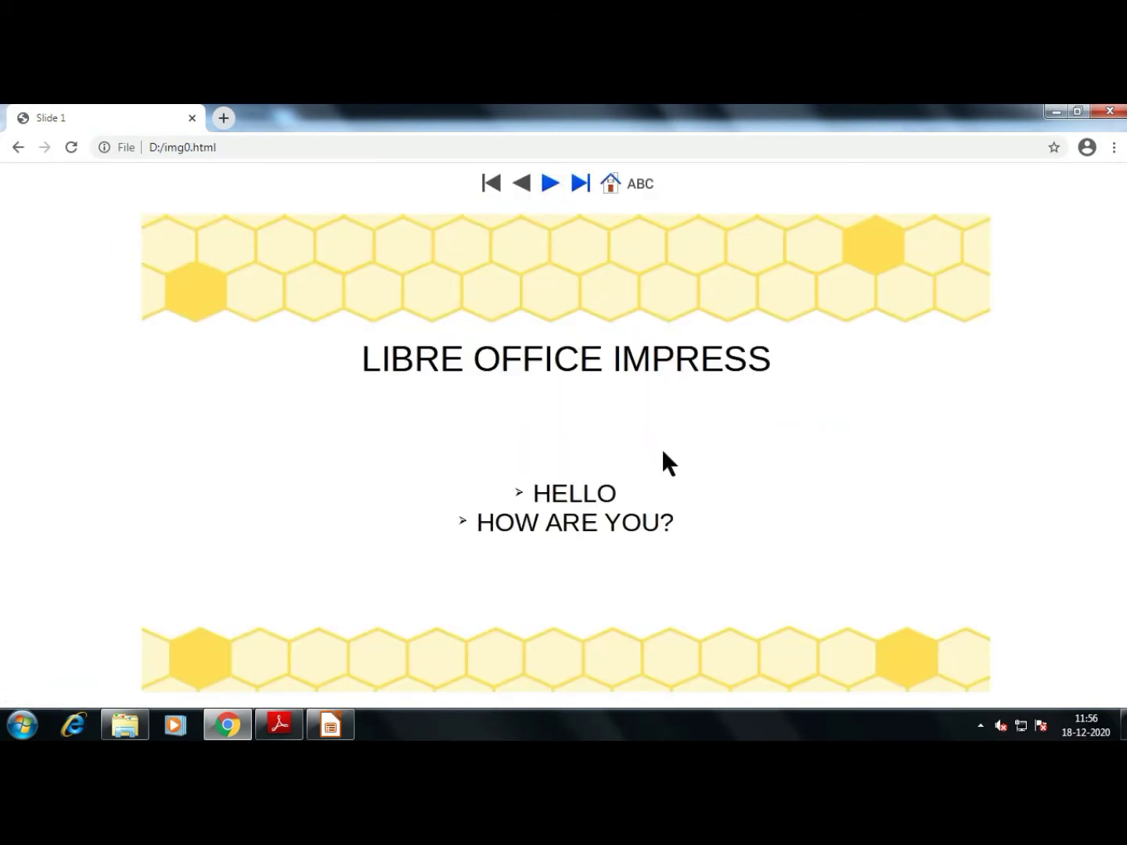
pyautogui.click(550, 184)
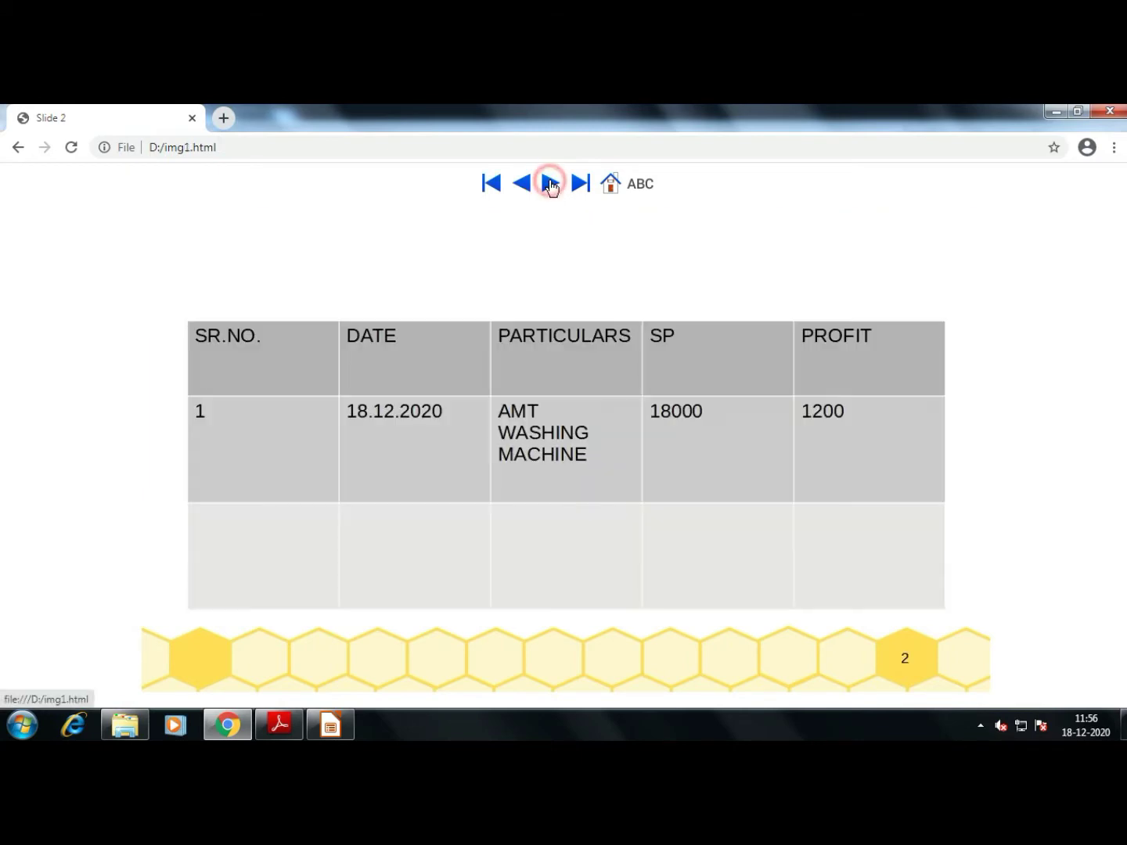
pyautogui.click(552, 183)
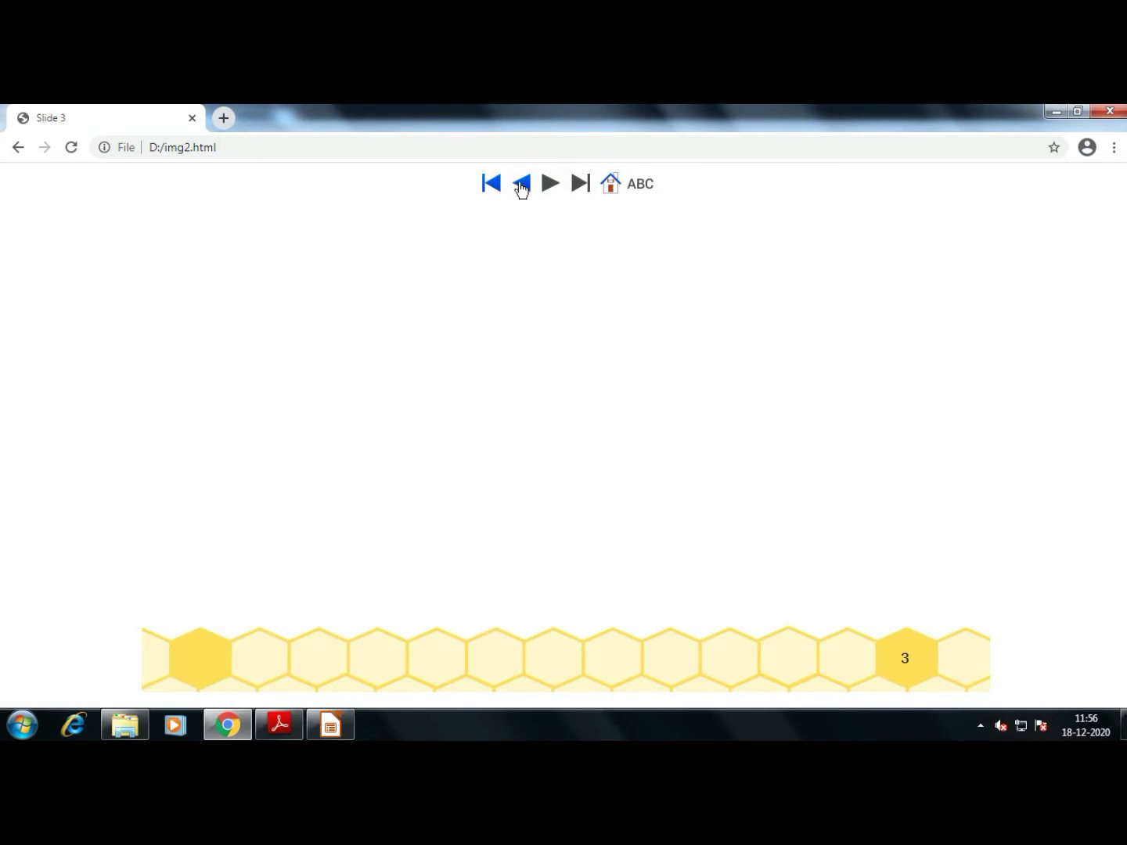
pyautogui.click(521, 184)
pyautogui.click(521, 185)
# Search for 'SLIDESHARE' in a new tab and open the SlideShare website
pyautogui.click(223, 117)
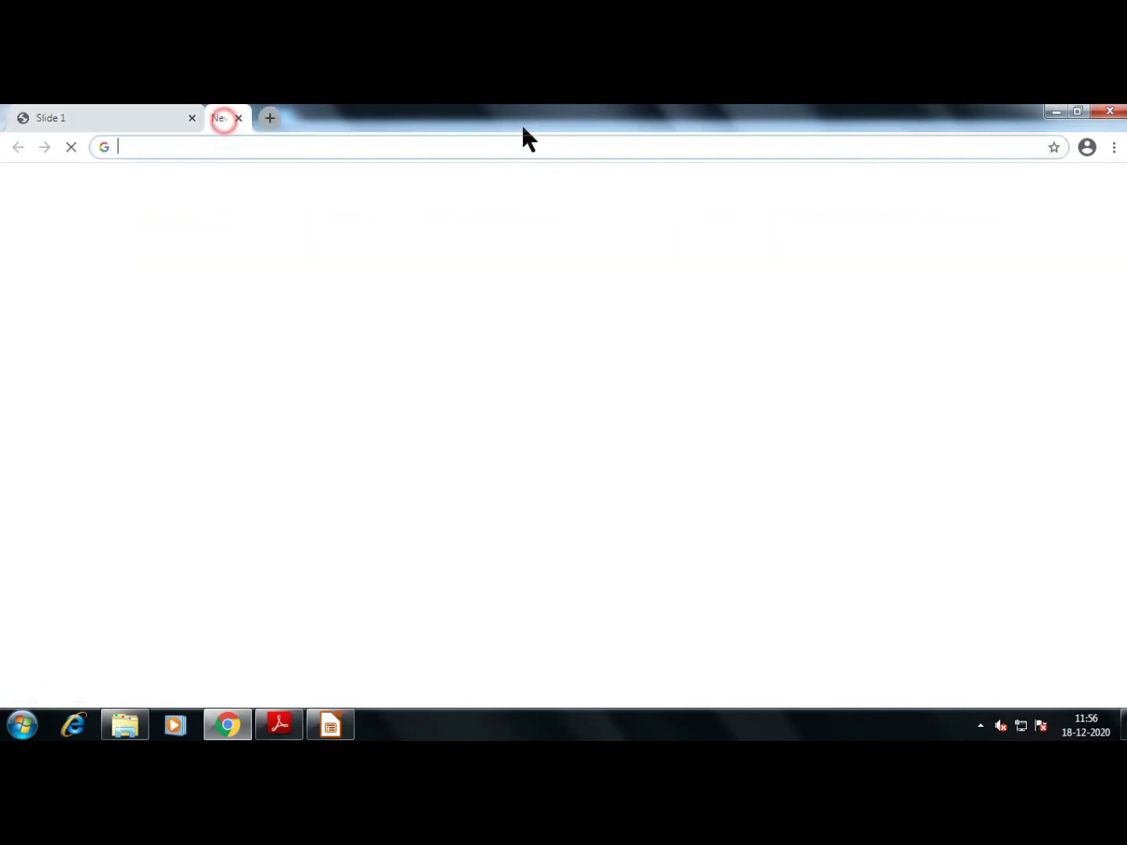
pyautogui.write('SLI')
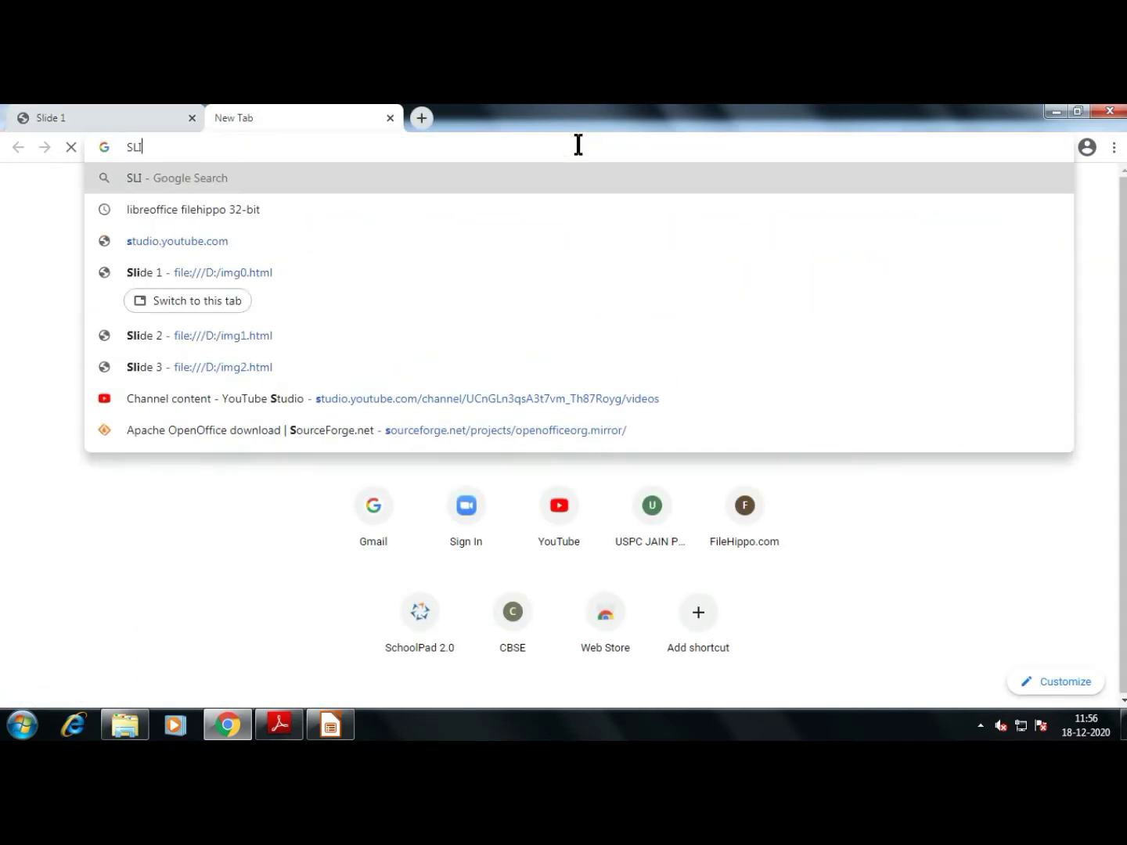
pyautogui.write('DESHARE')
pyautogui.press('Return')
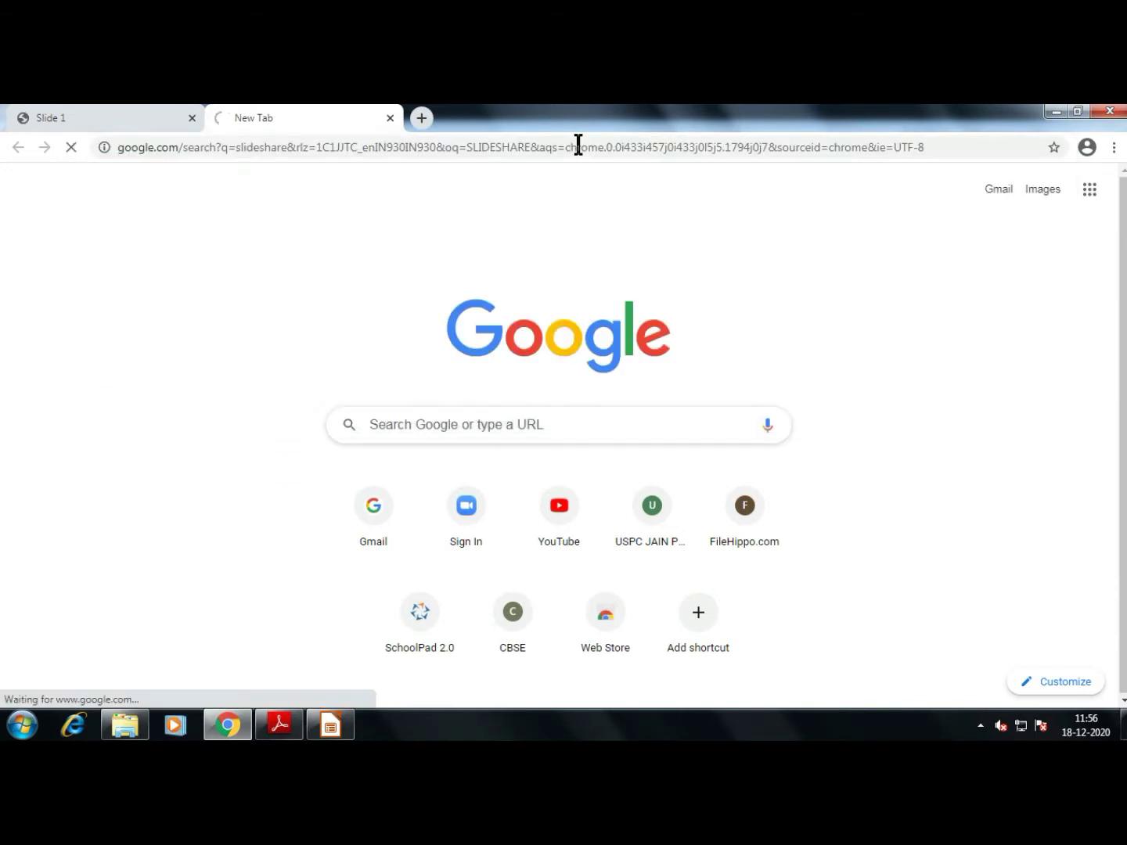
pyautogui.click(394, 336)
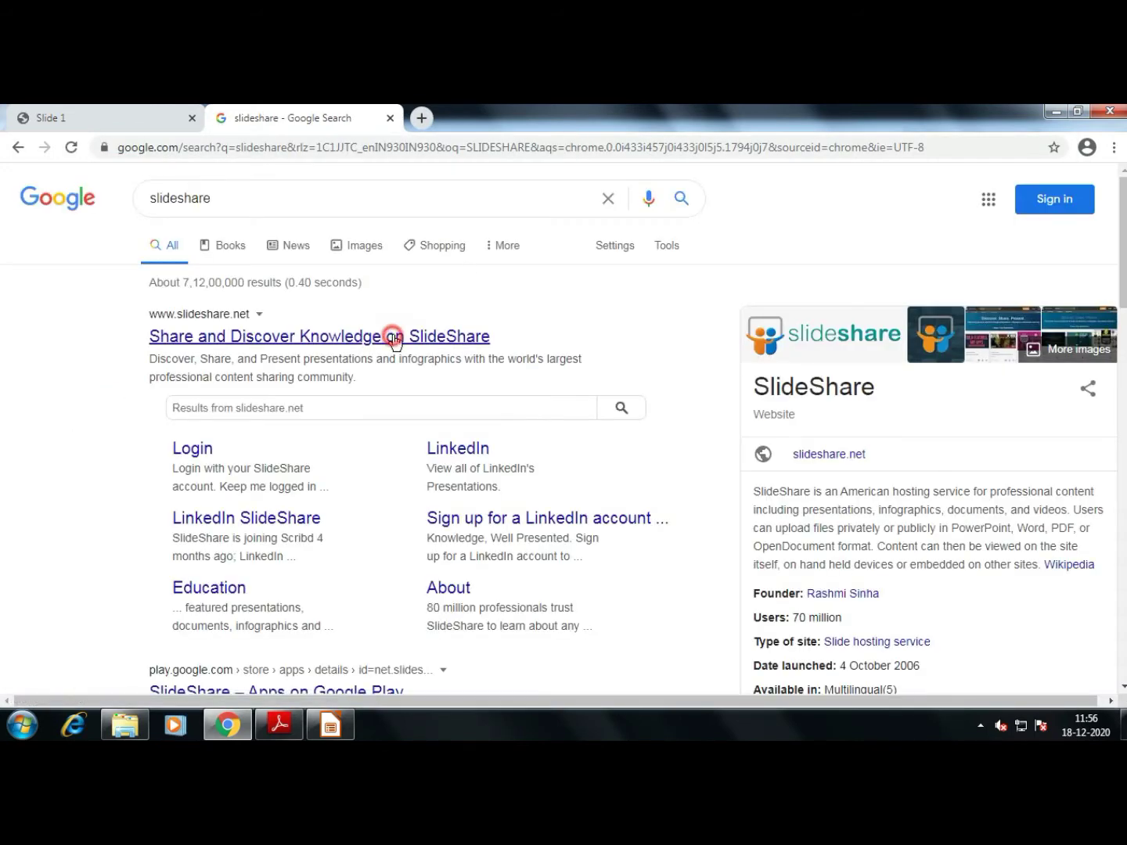
pyautogui.click(158, 116)
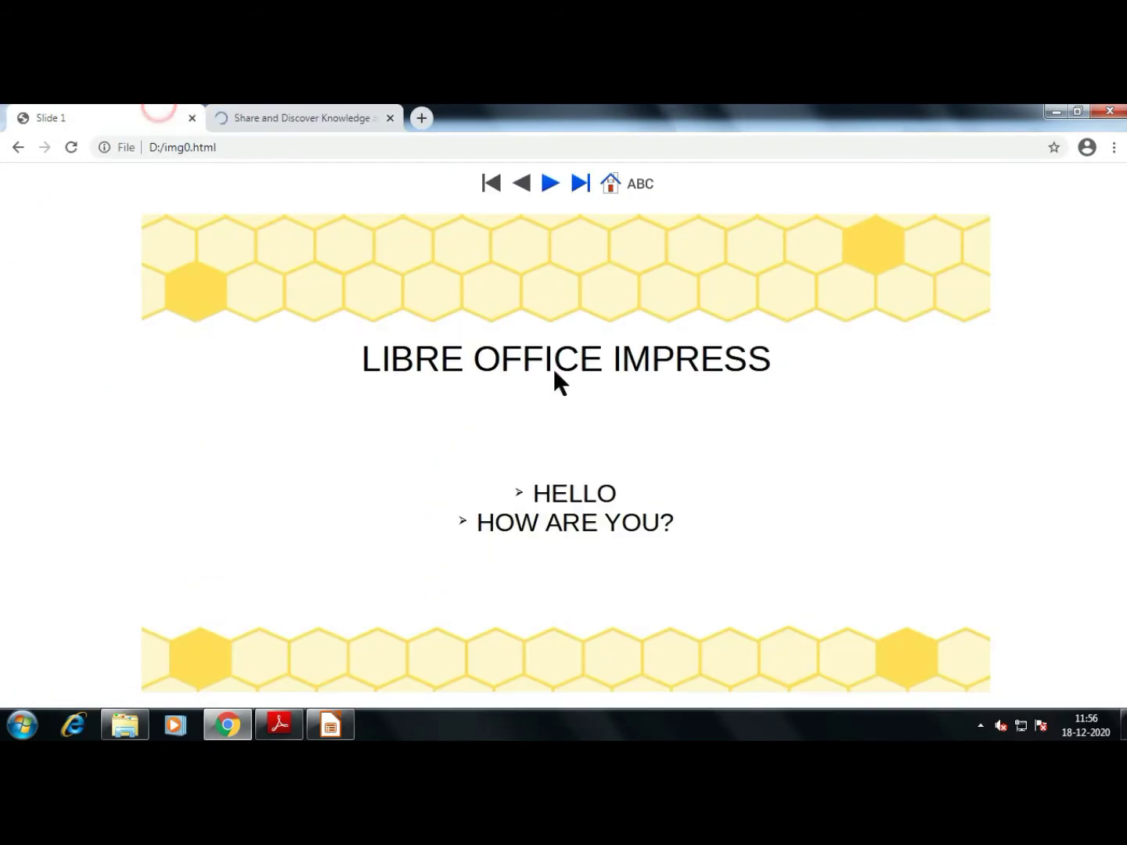
pyautogui.click(298, 116)
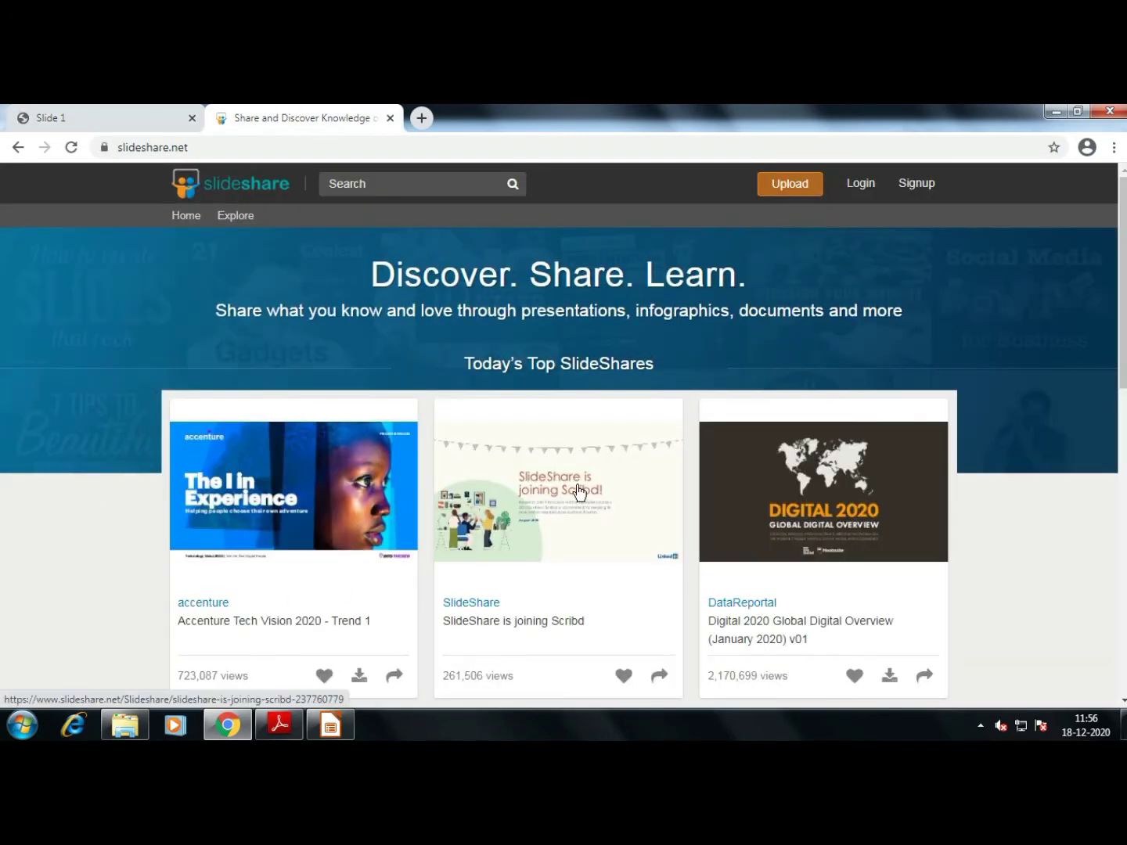
# Open 'SlideShare is joining Scribd', page to slide 5, then return to the Slide 1 tab
pyautogui.click(510, 536)
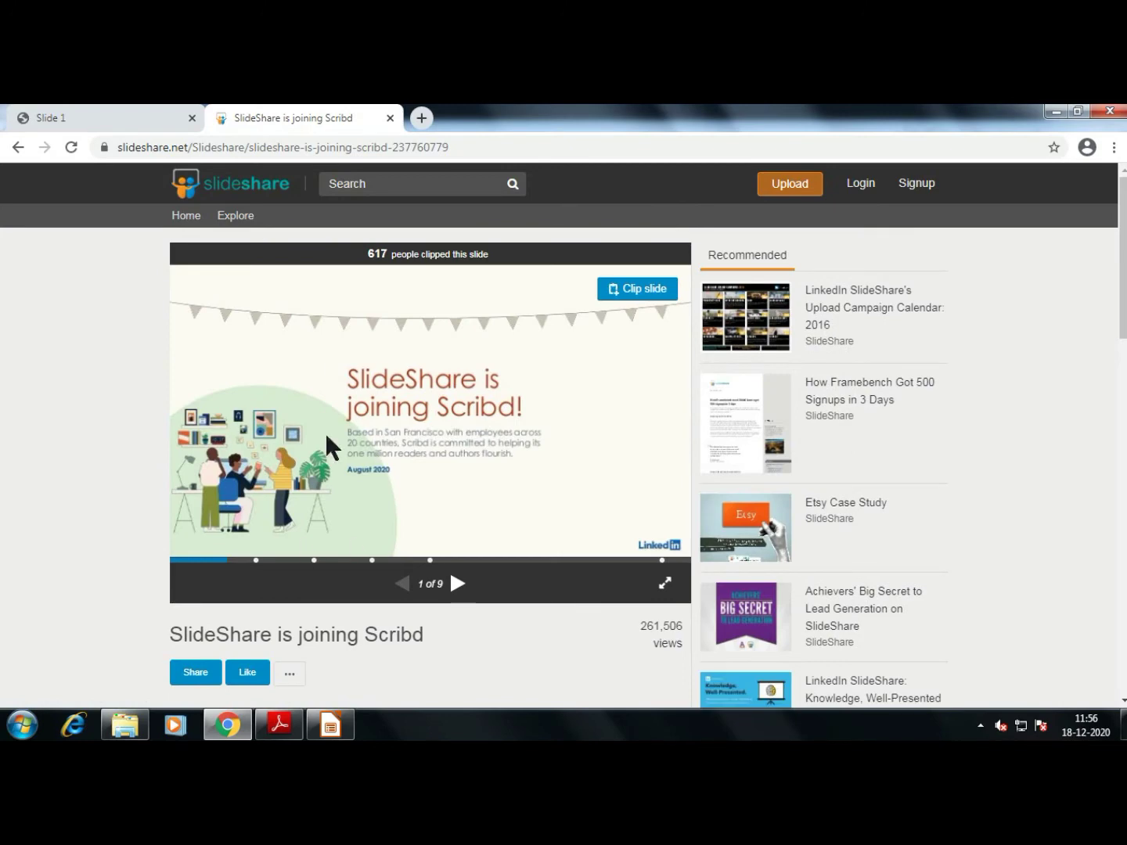
pyautogui.click(458, 583)
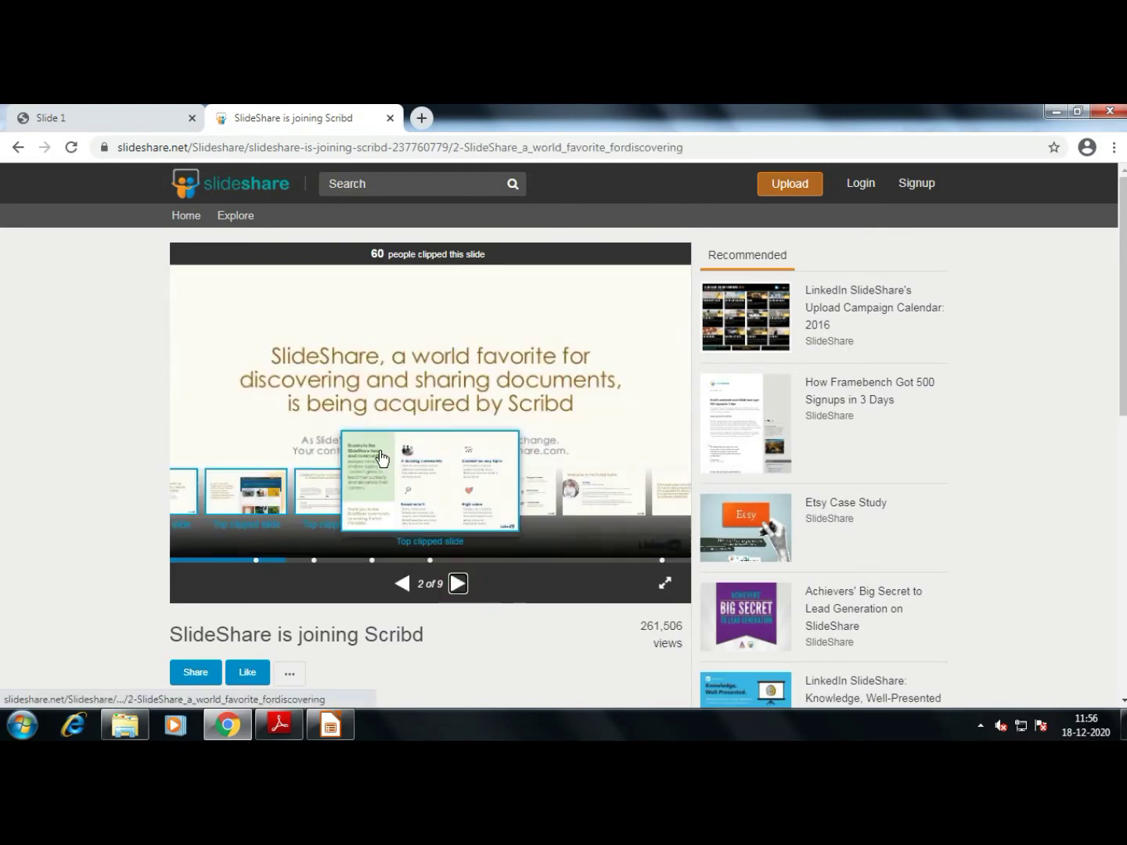
pyautogui.click(458, 583)
pyautogui.rightClick(462, 592)
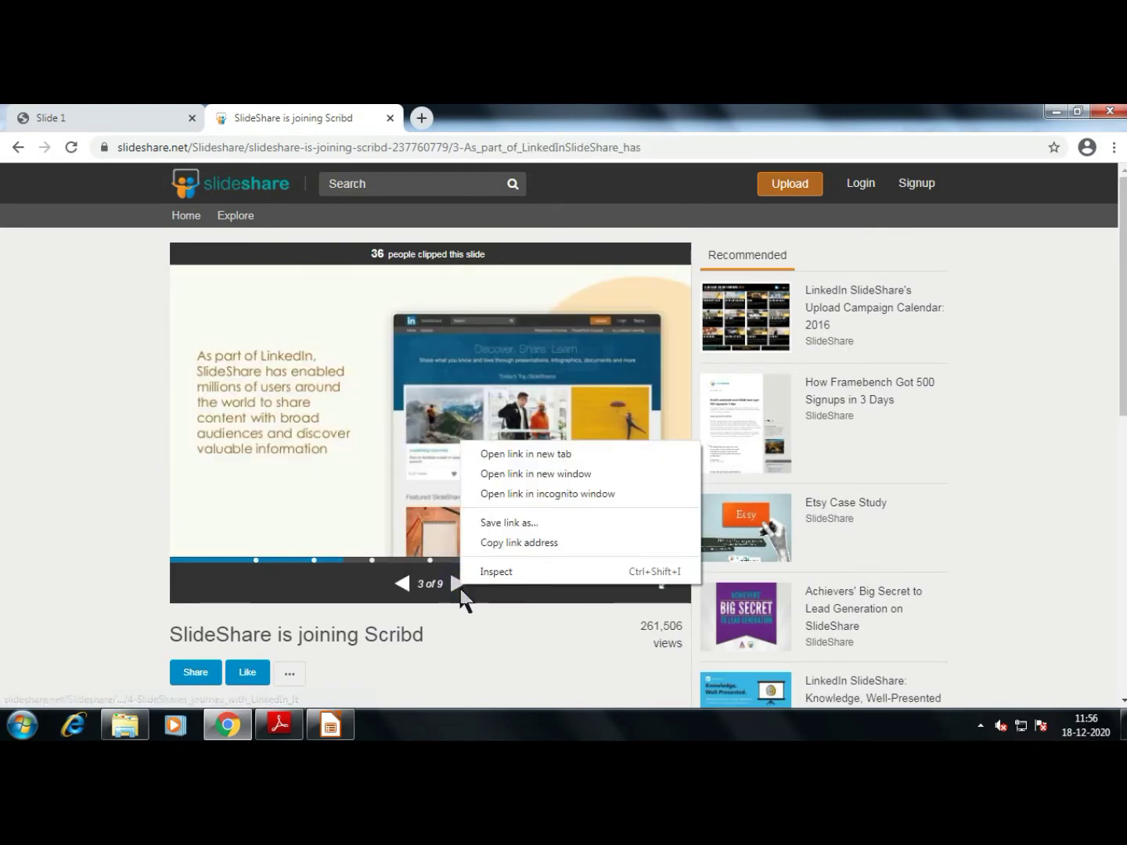
pyautogui.click(459, 588)
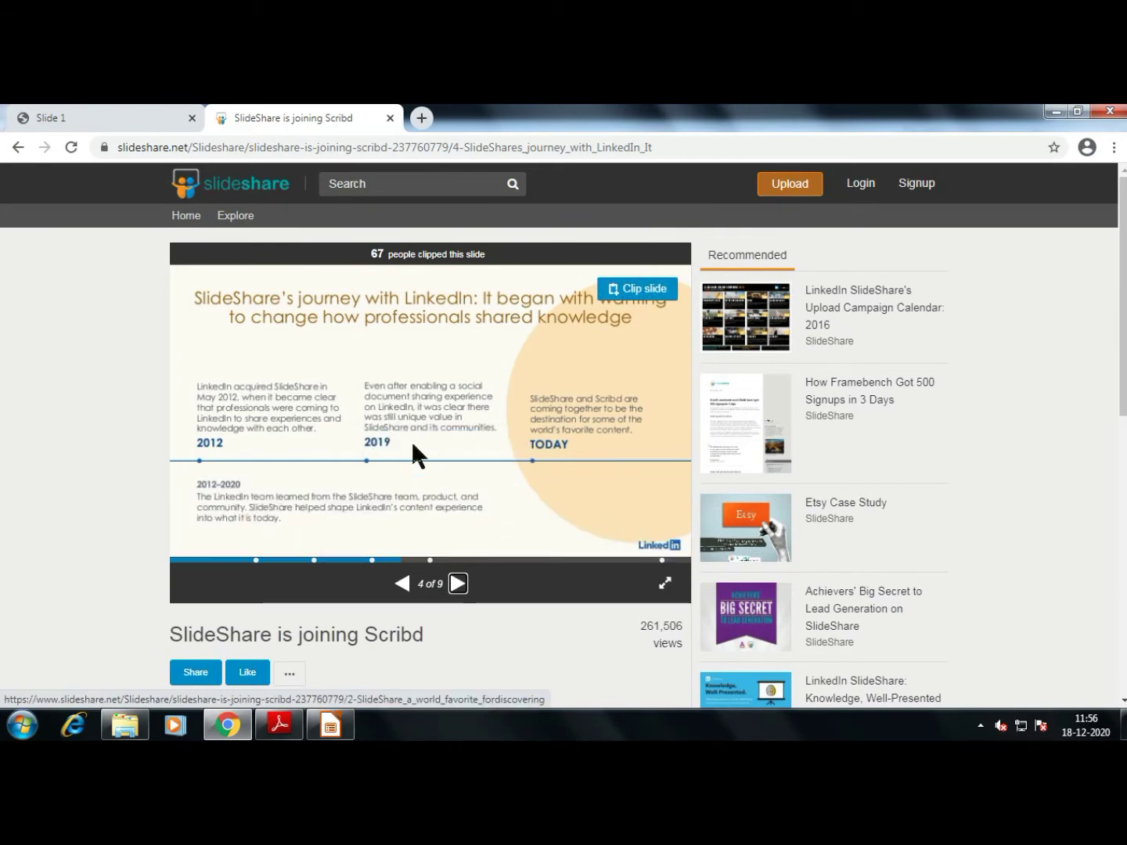
pyautogui.click(458, 584)
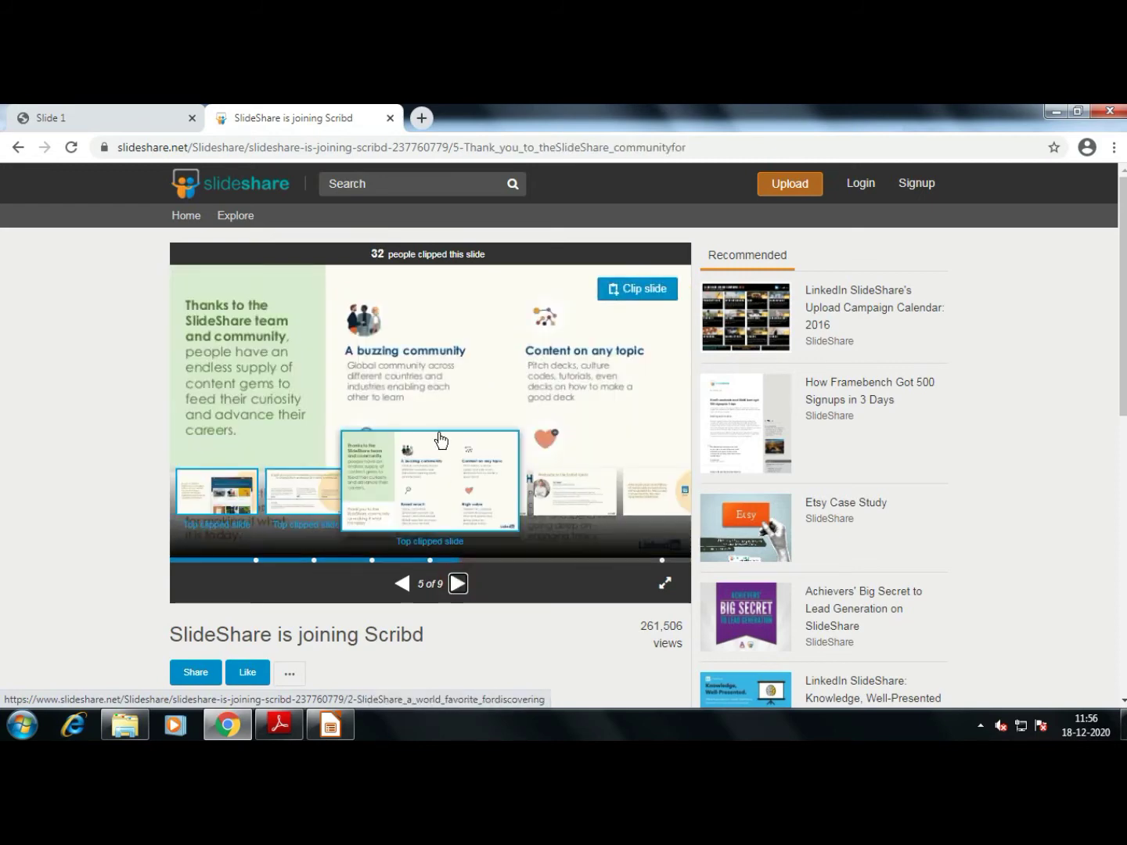
pyautogui.click(128, 117)
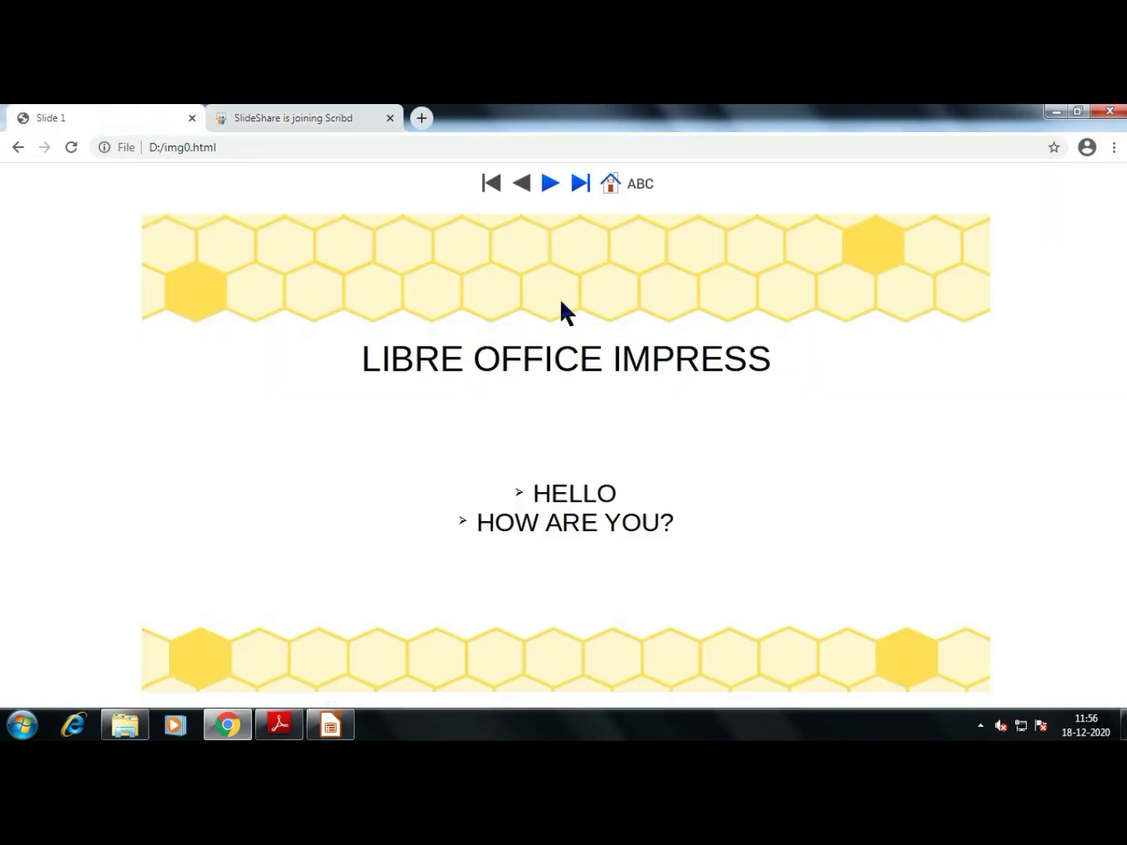
# Advance the SlideShare deck past slide 6
pyautogui.click(355, 116)
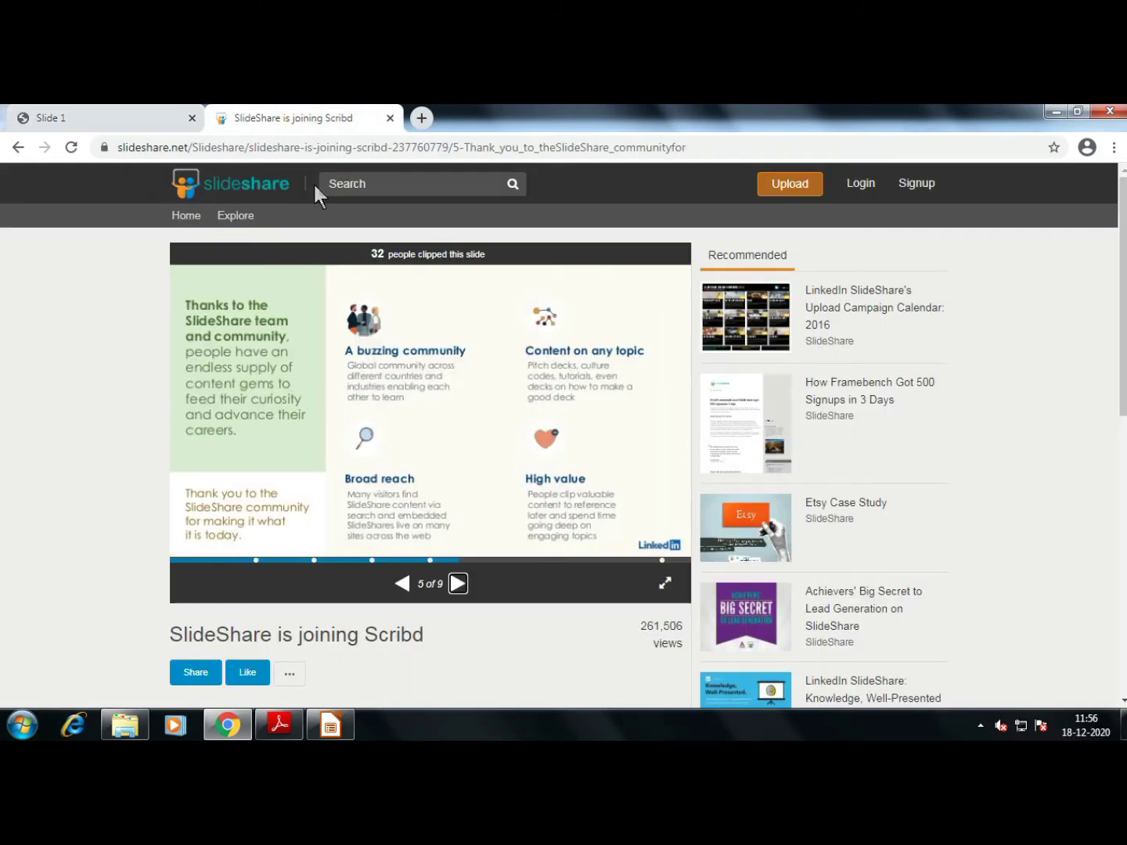
pyautogui.click(457, 584)
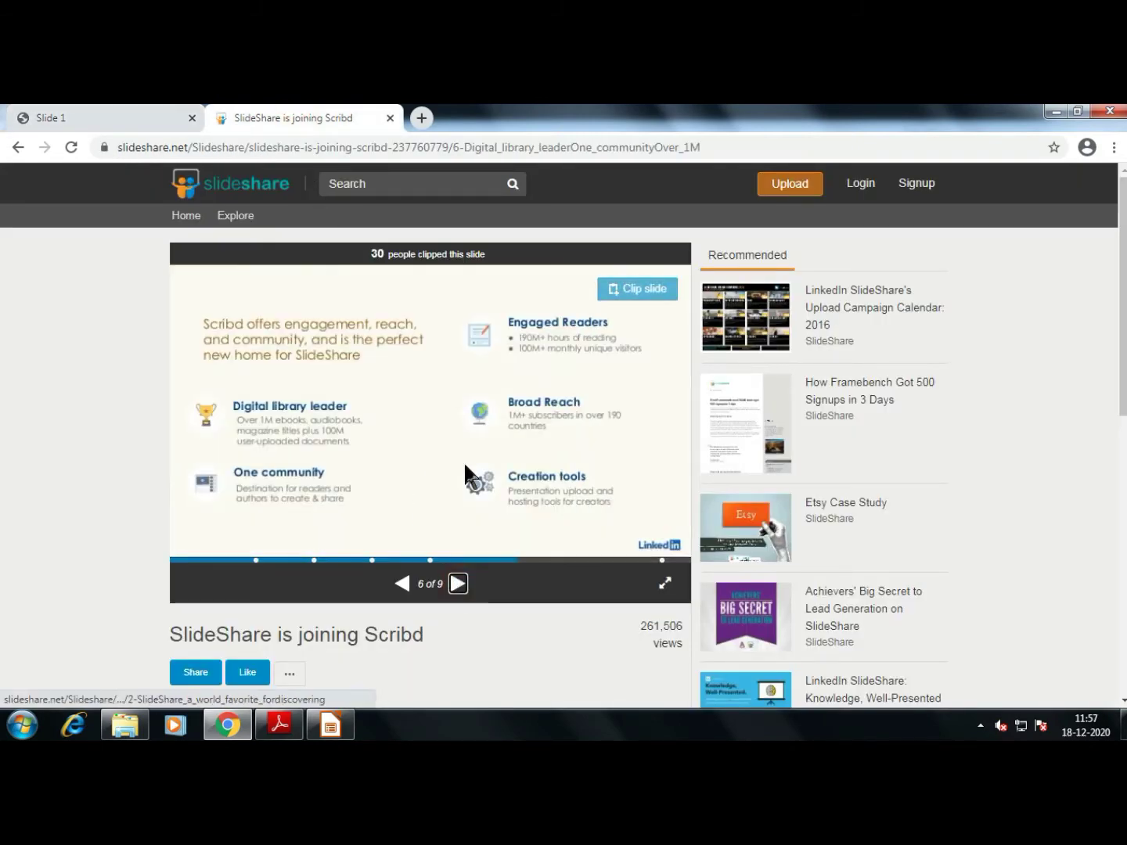
pyautogui.moveTo(454, 540)
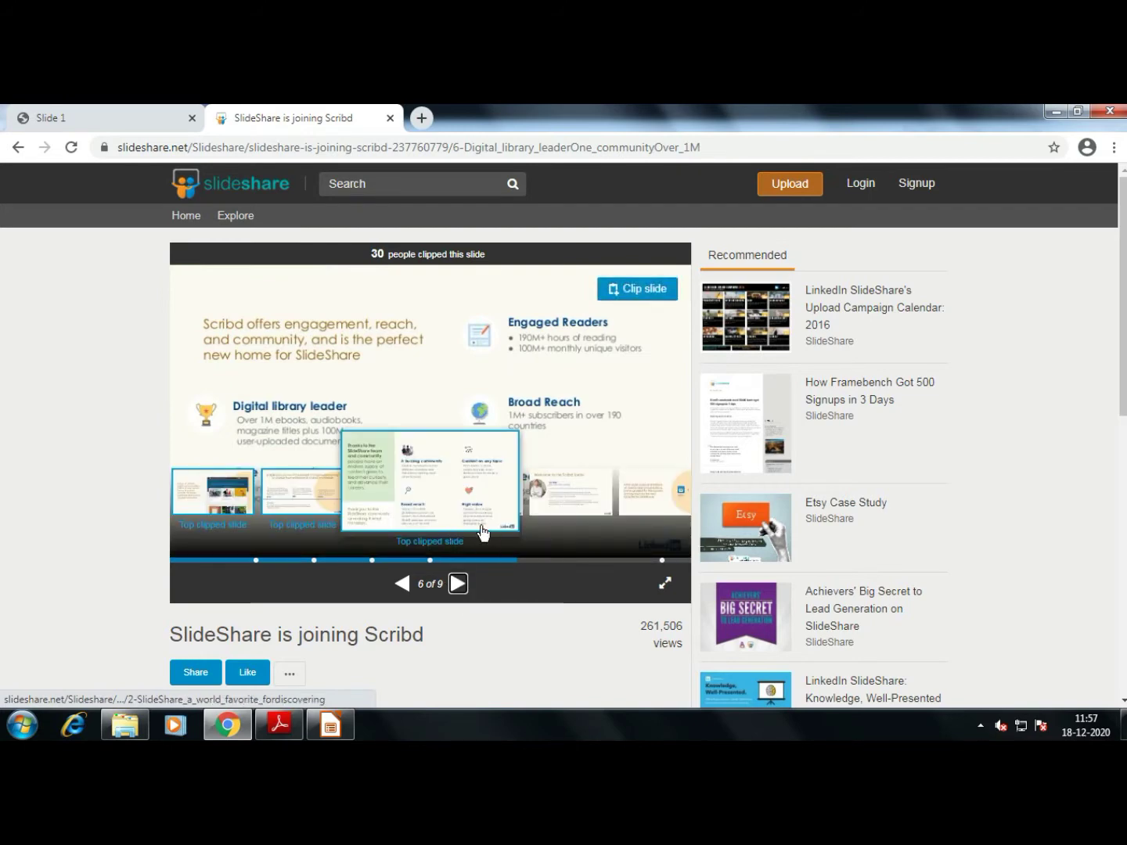
pyautogui.click(460, 584)
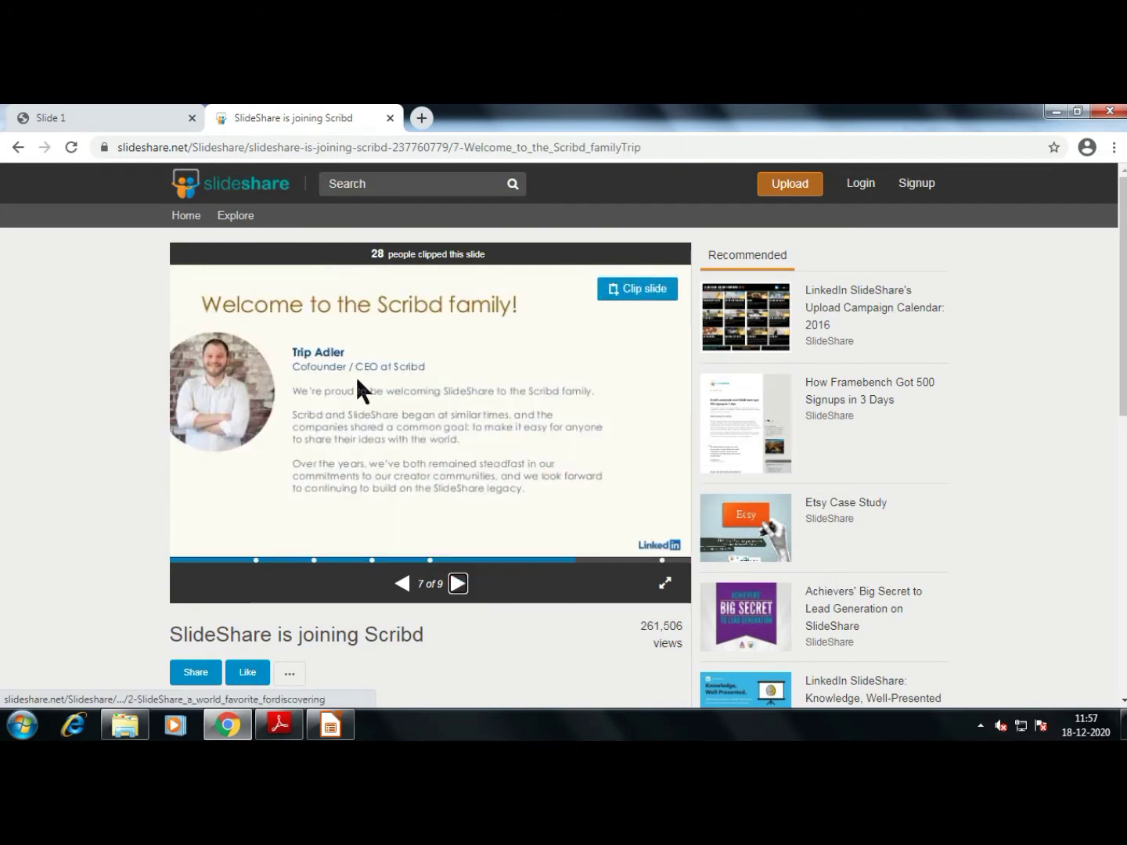
# Step the exported web presentation forward to slide 3 and back to slide 1
pyautogui.click(113, 112)
pyautogui.click(547, 184)
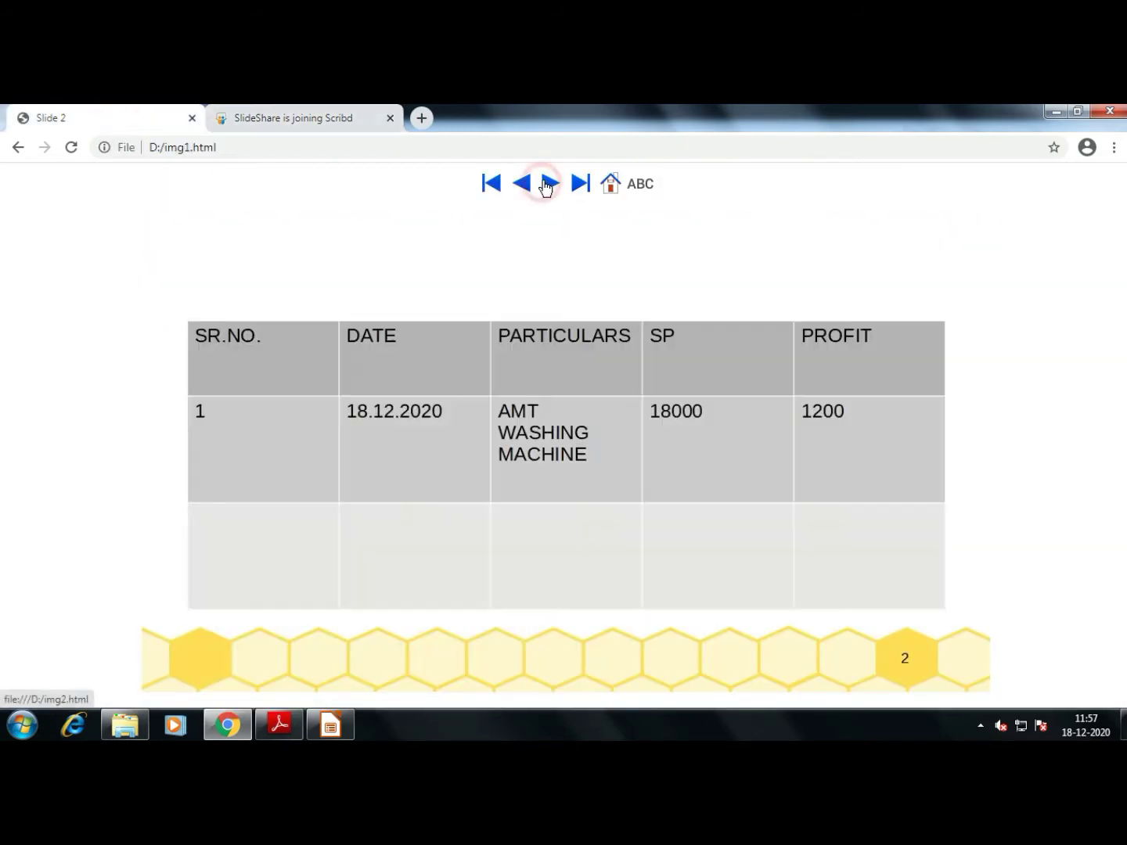
pyautogui.click(548, 185)
pyautogui.click(532, 187)
pyautogui.click(526, 184)
# Open slides 1 and 2 from the contents list, view slide 2 as text, then return to the overview
pyautogui.click(616, 188)
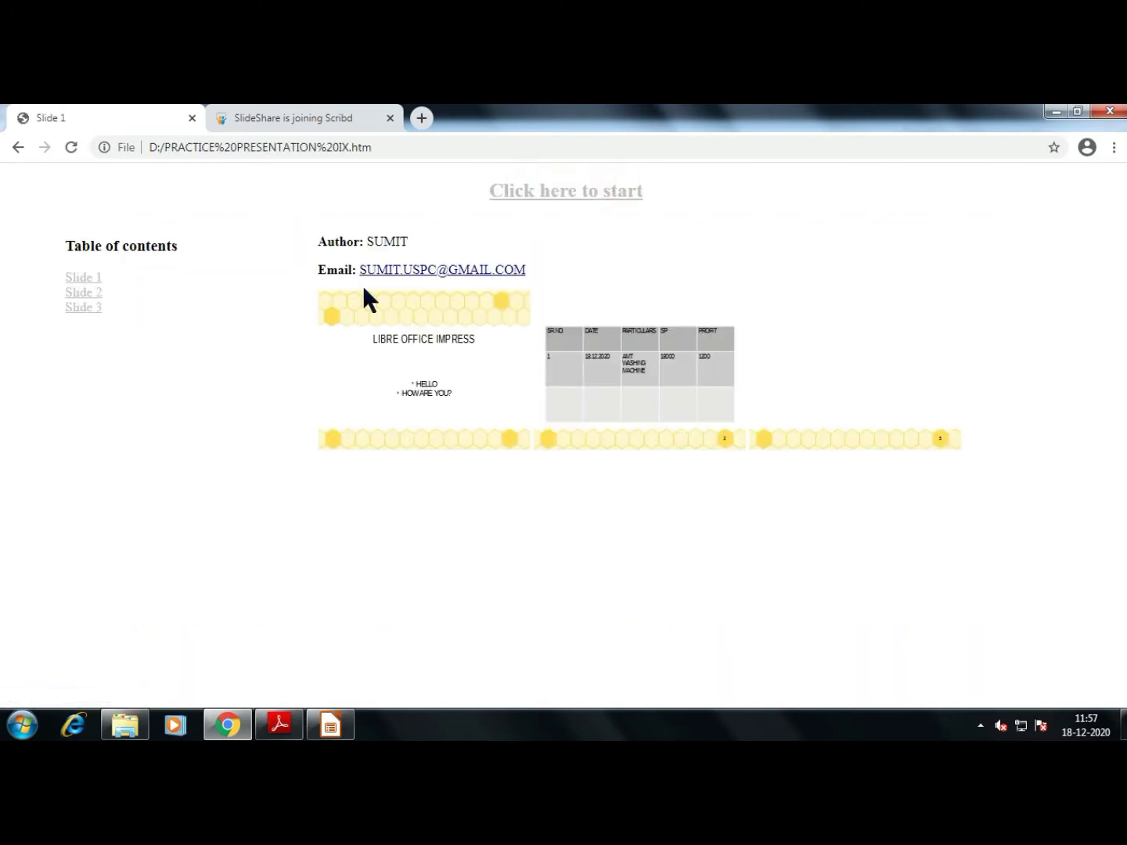
pyautogui.click(90, 279)
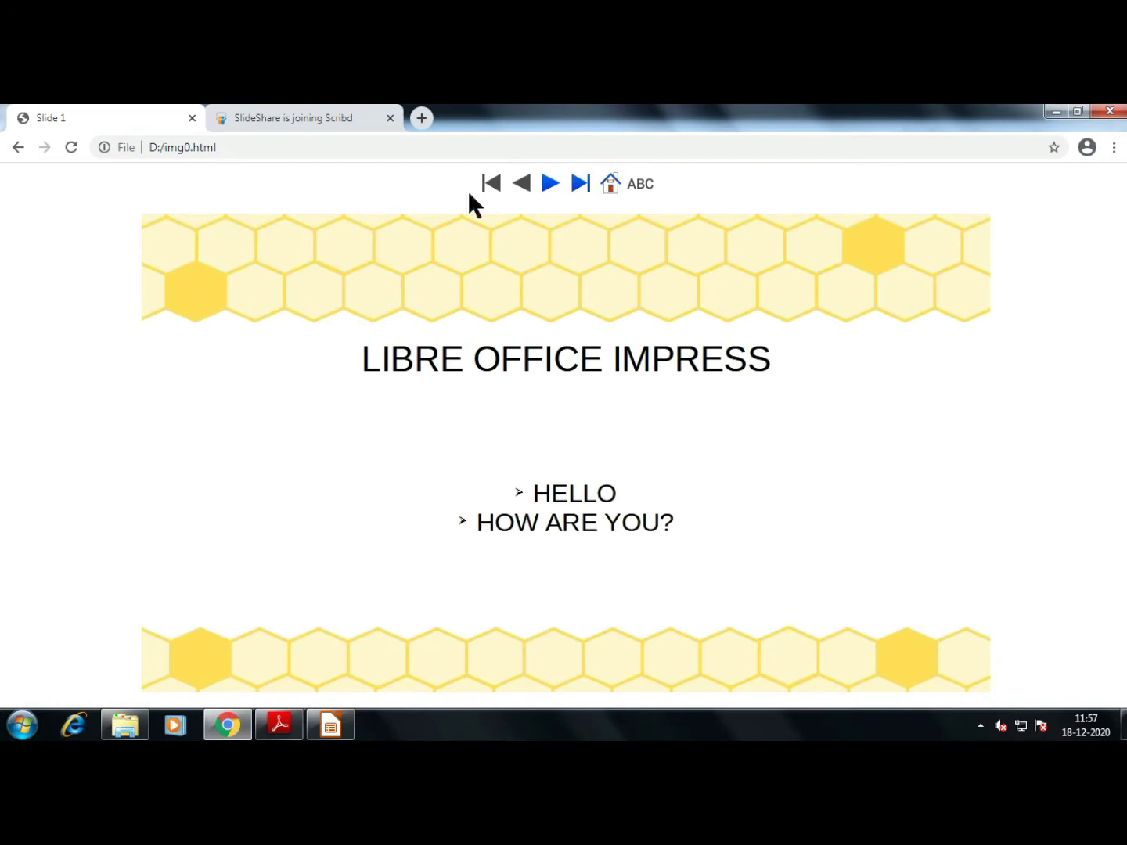
pyautogui.click(616, 187)
pyautogui.click(80, 292)
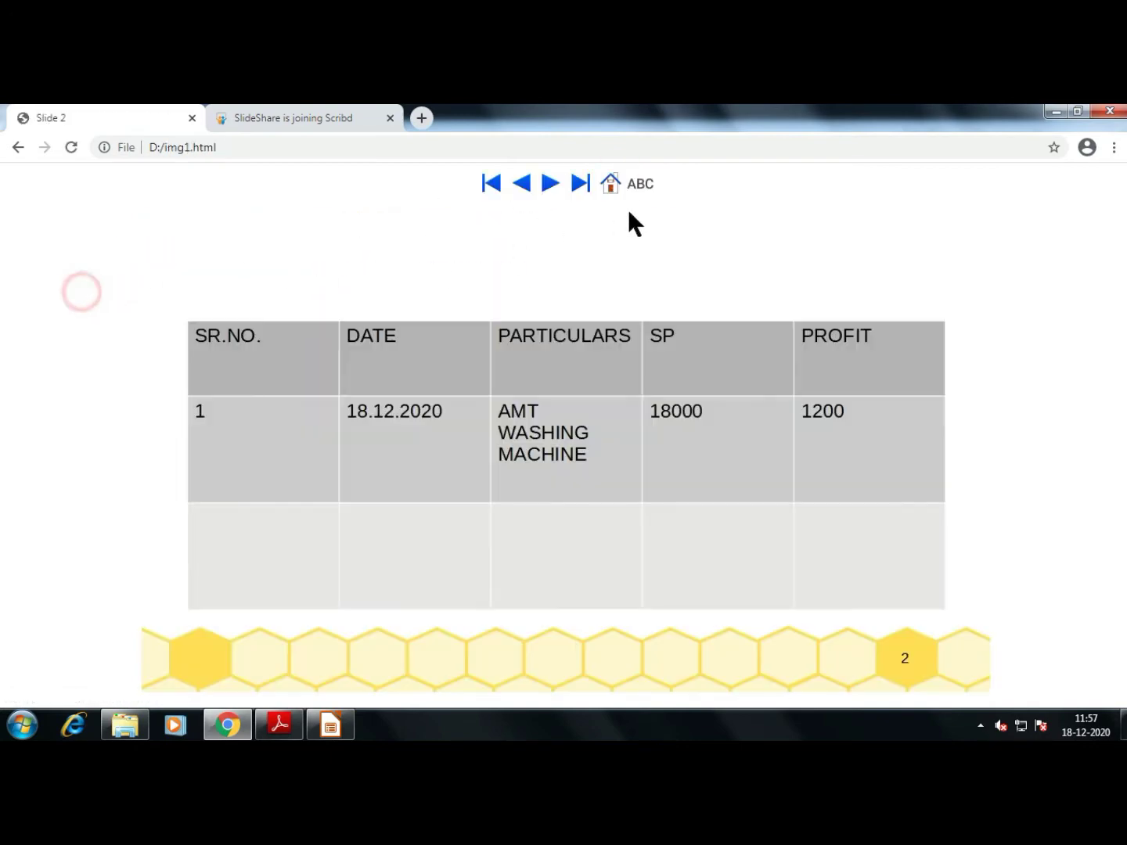
pyautogui.click(640, 185)
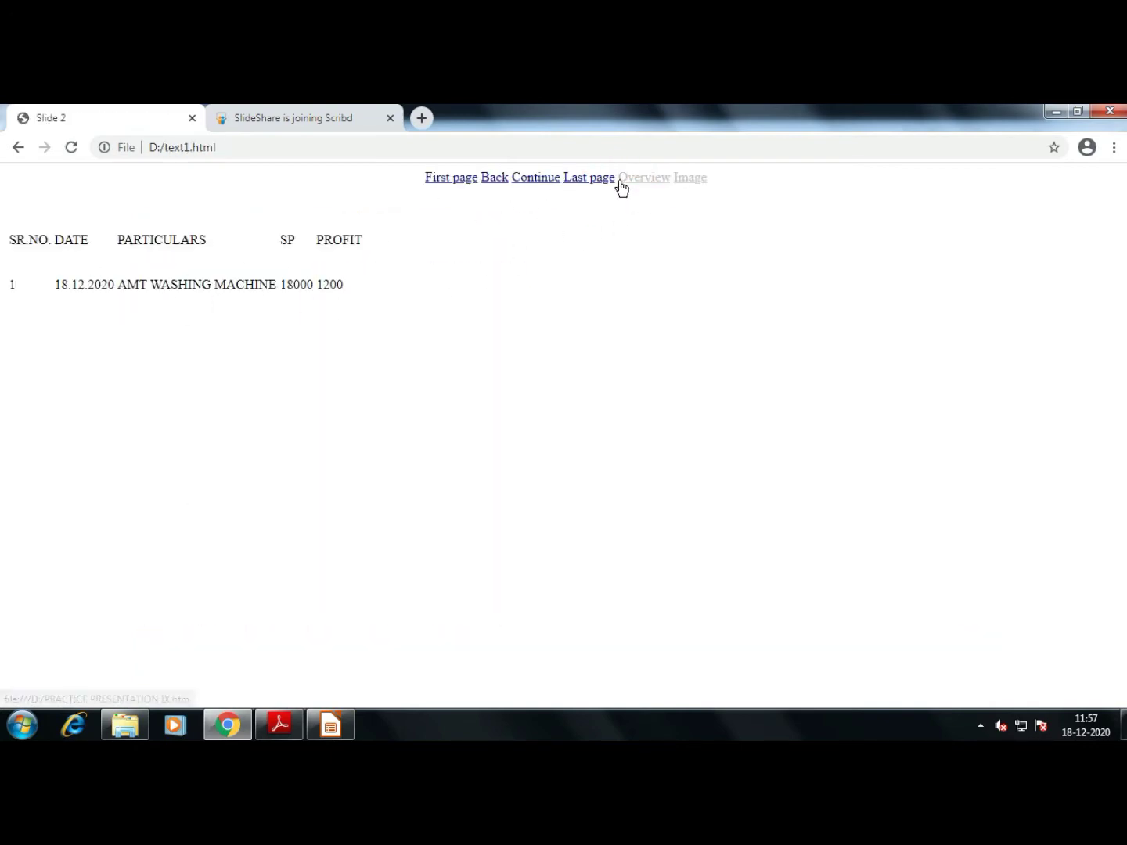
pyautogui.click(443, 180)
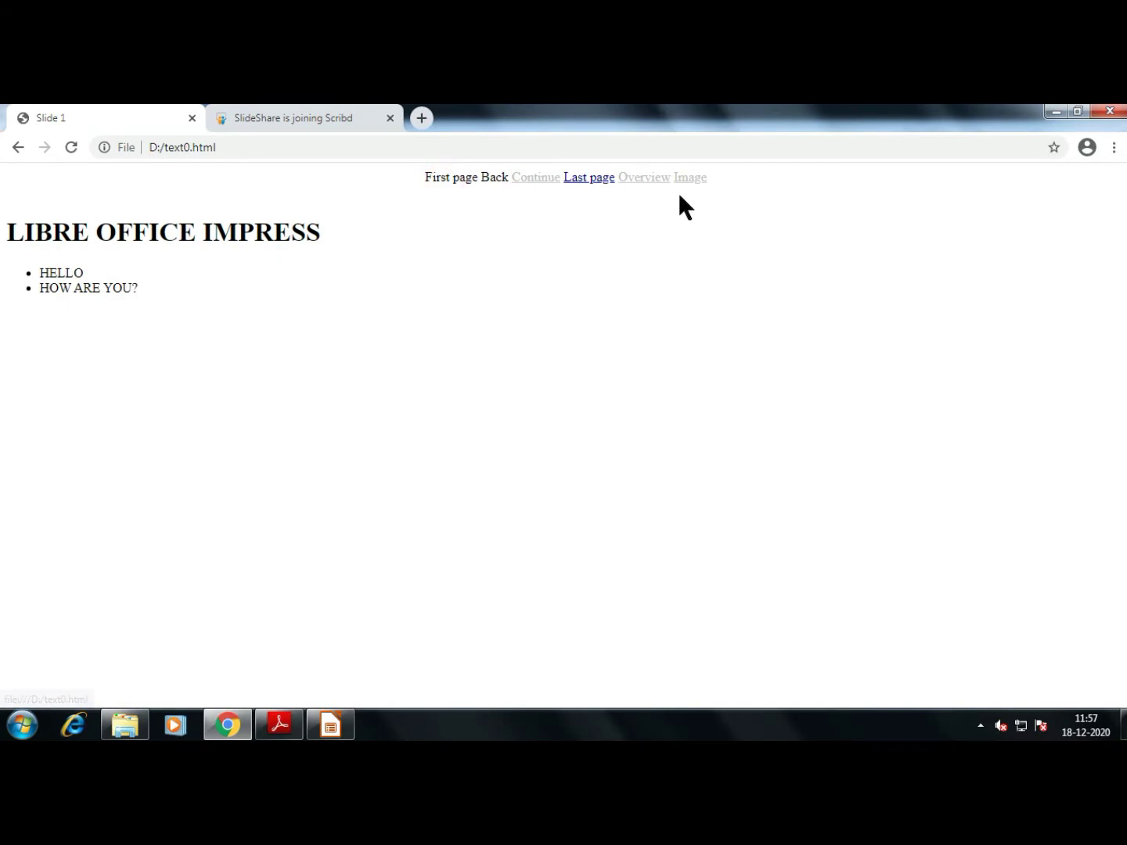
pyautogui.click(18, 147)
pyautogui.click(18, 147)
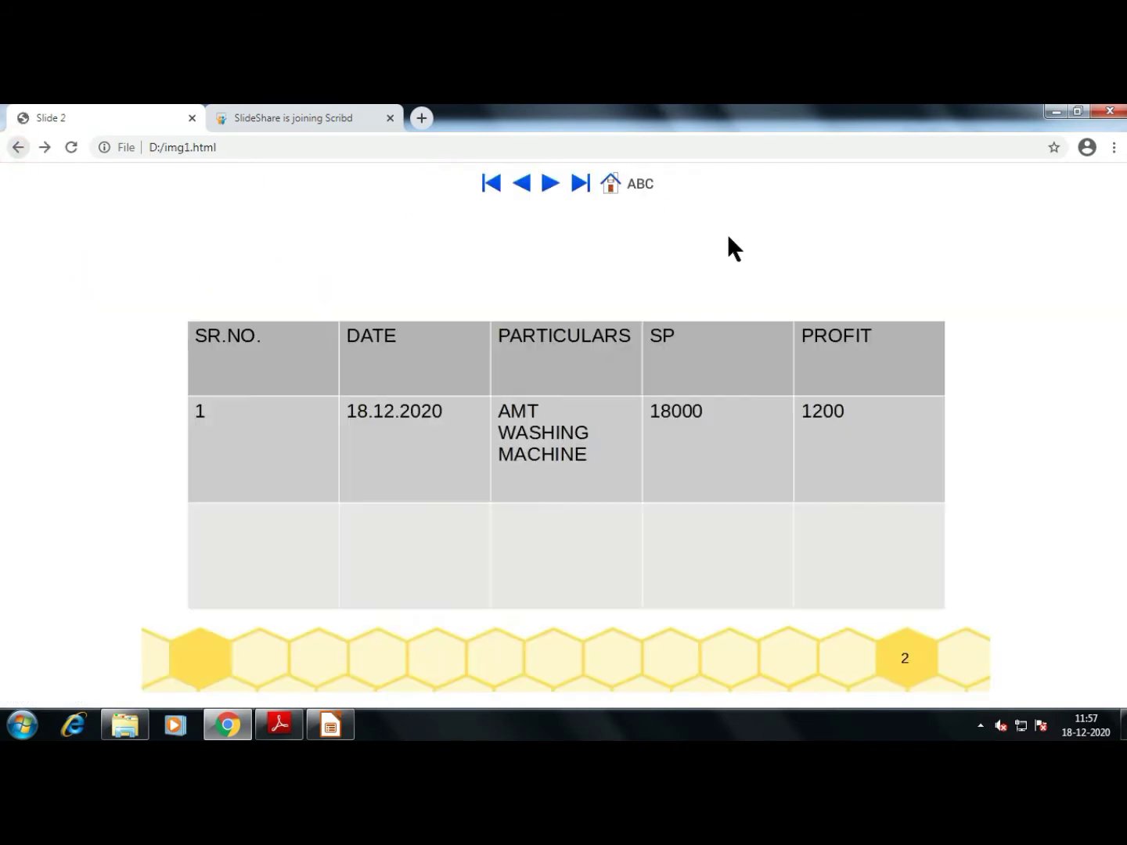
pyautogui.click(612, 187)
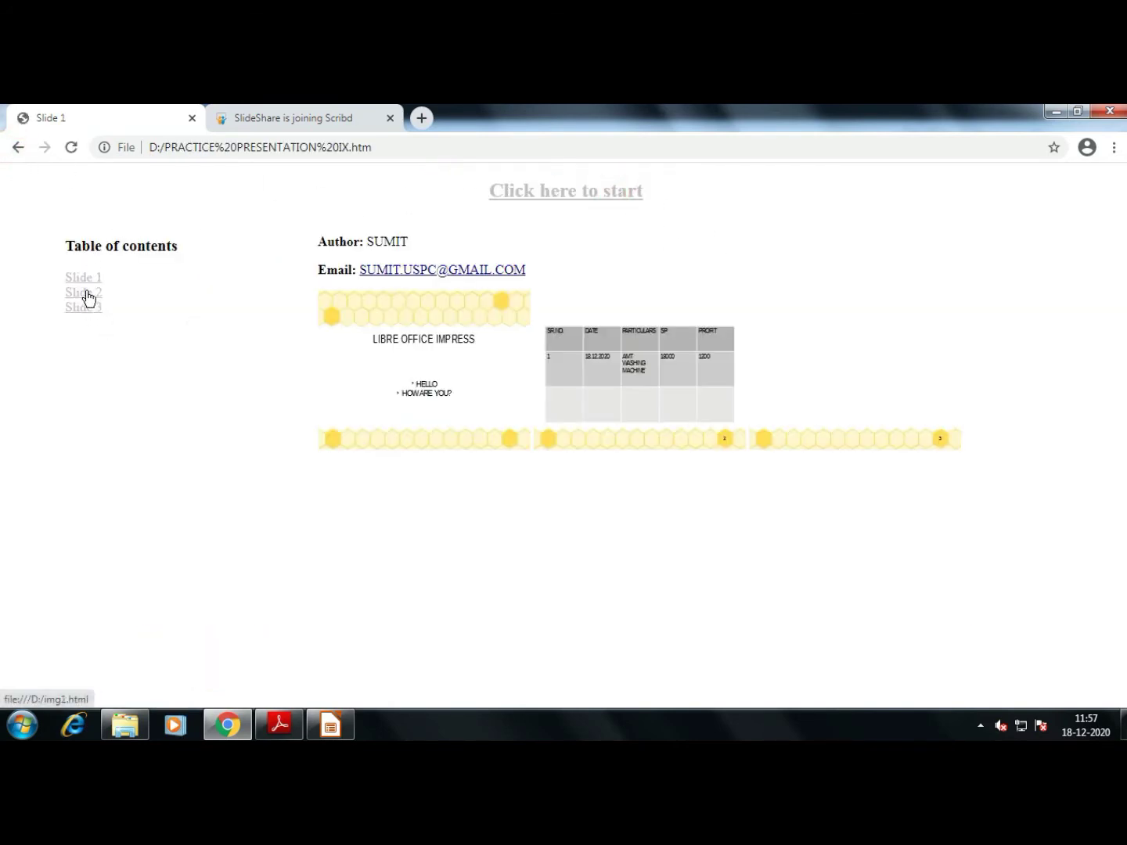
pyautogui.click(489, 271)
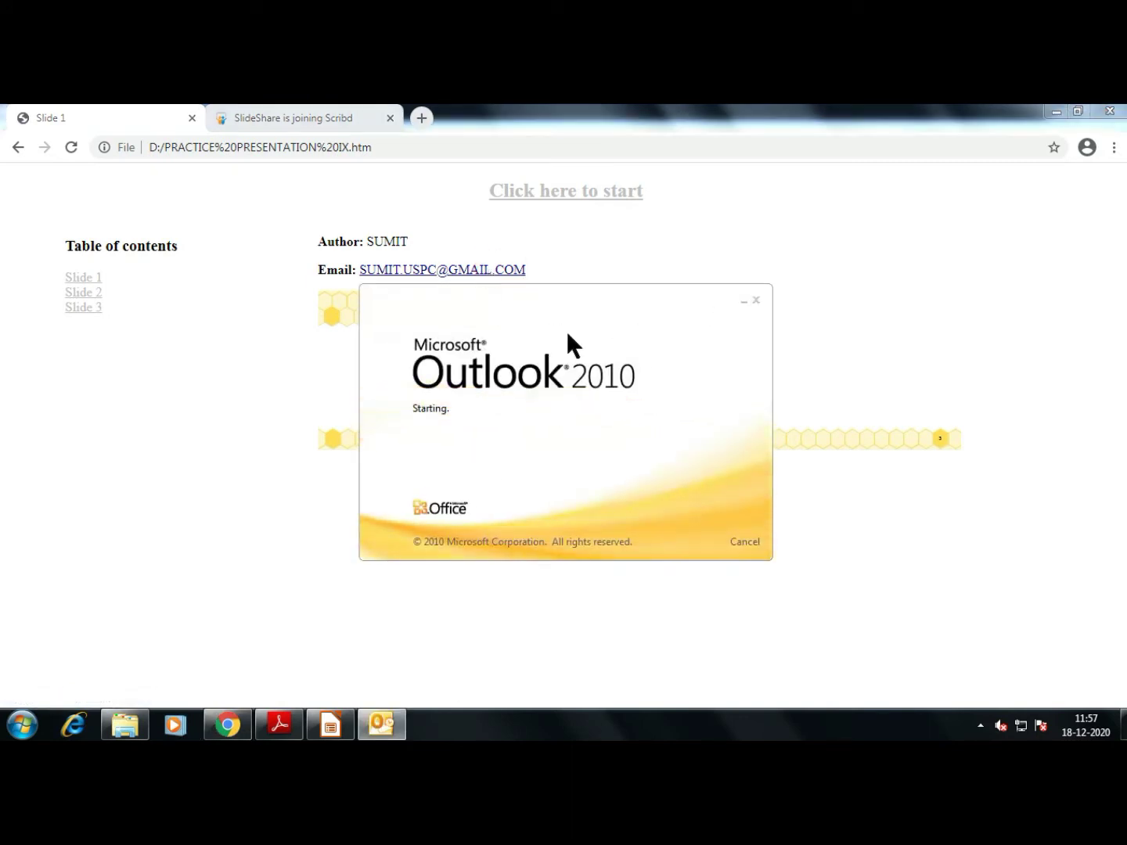
pyautogui.click(802, 581)
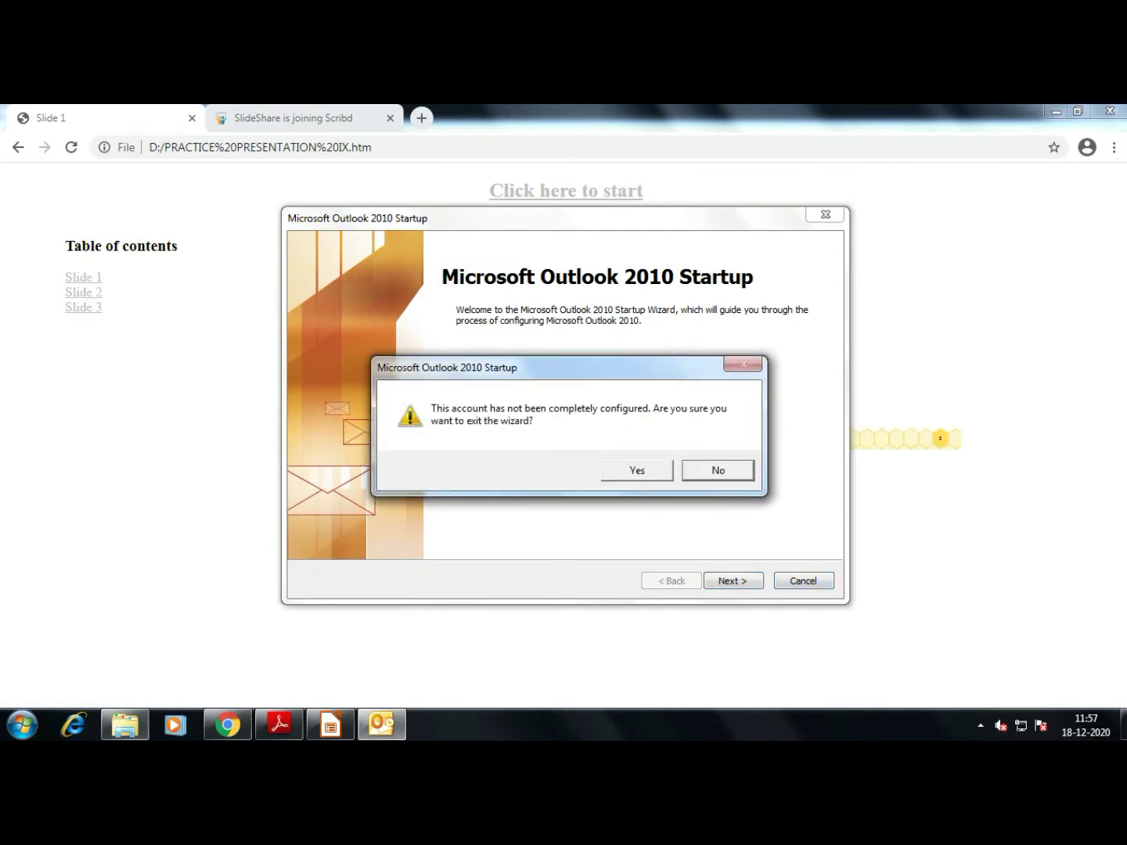
pyautogui.click(643, 468)
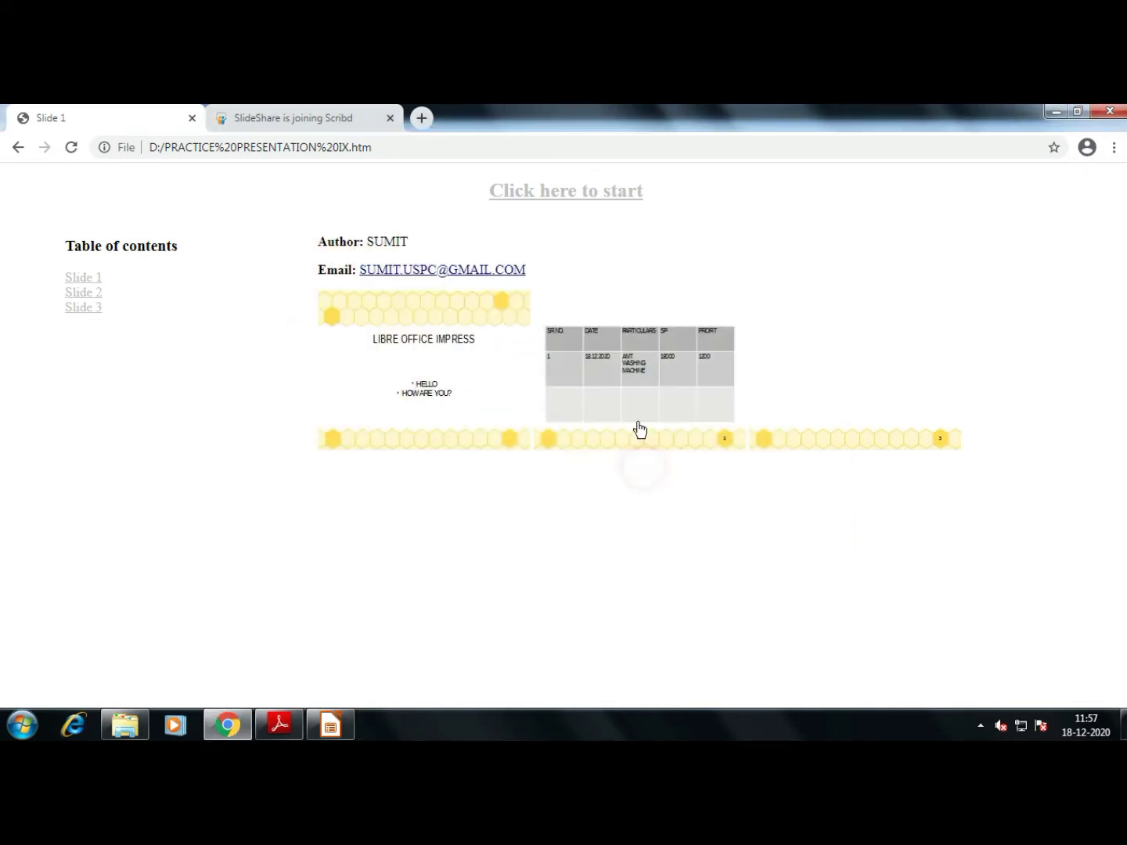
# View slide 2's table page, return to the overview, then switch back to Impress
pyautogui.click(571, 334)
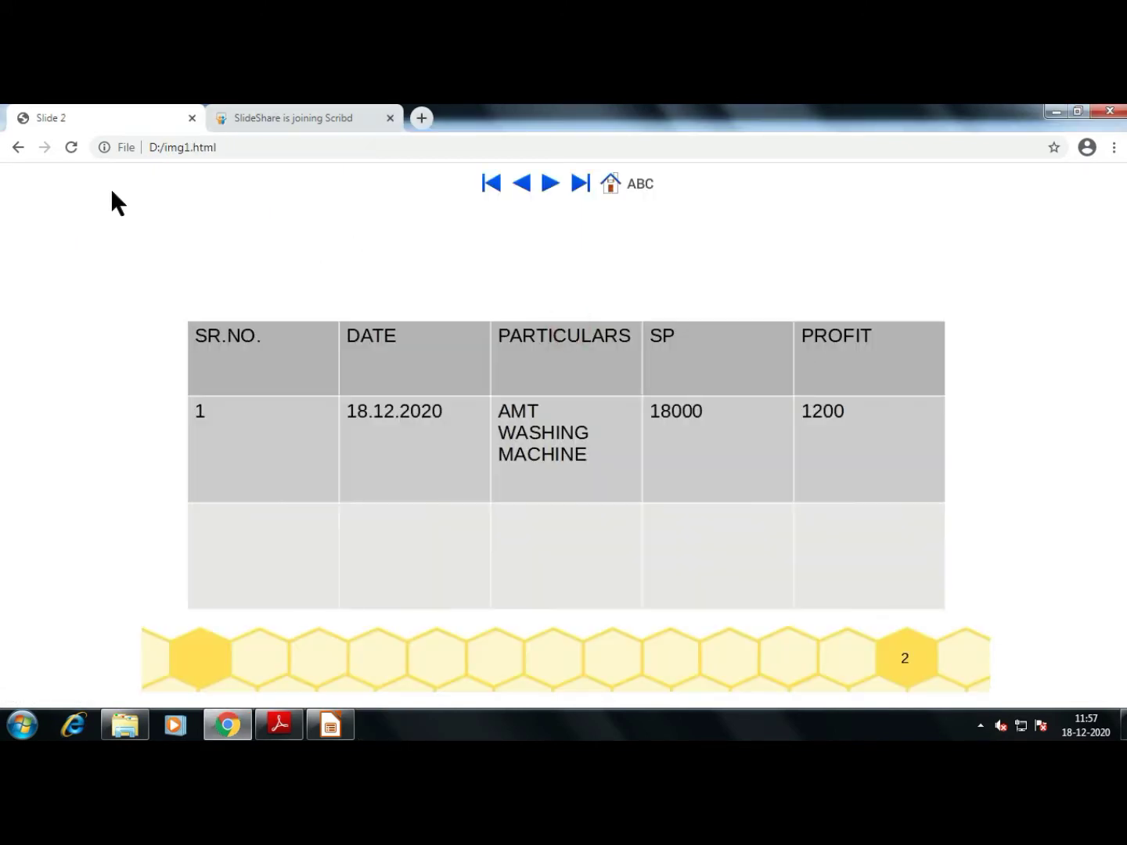
pyautogui.click(609, 179)
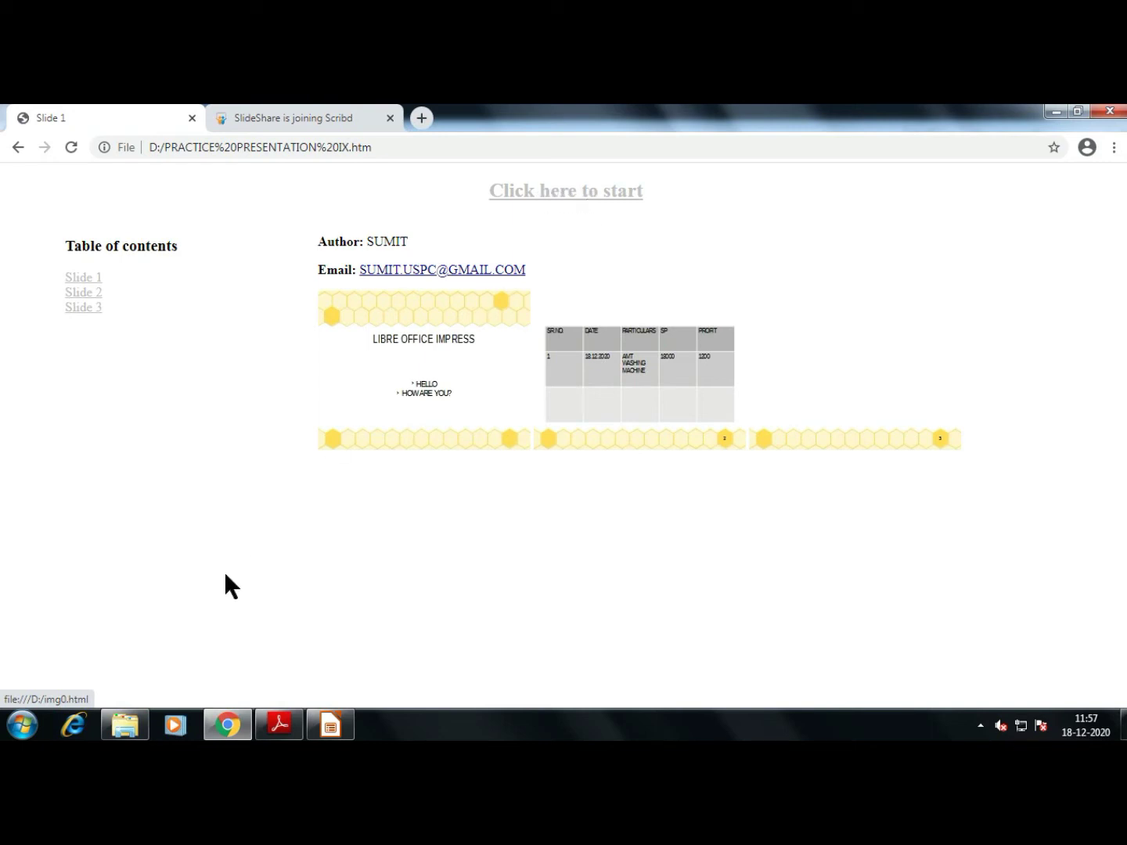
pyautogui.click(329, 725)
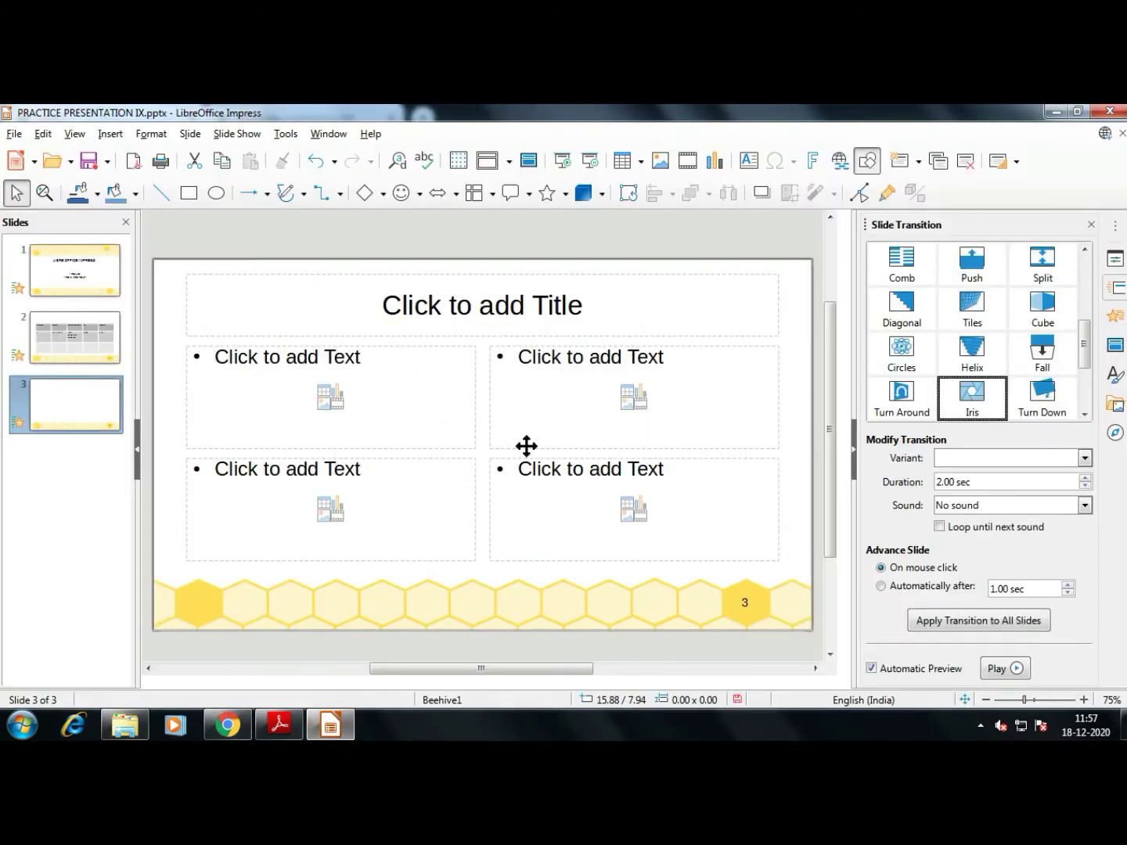
# Export the presentation as PDF 'PRACTICE PRESENTATION IX' to drive D with default options, then view drive D
pyautogui.click(14, 134)
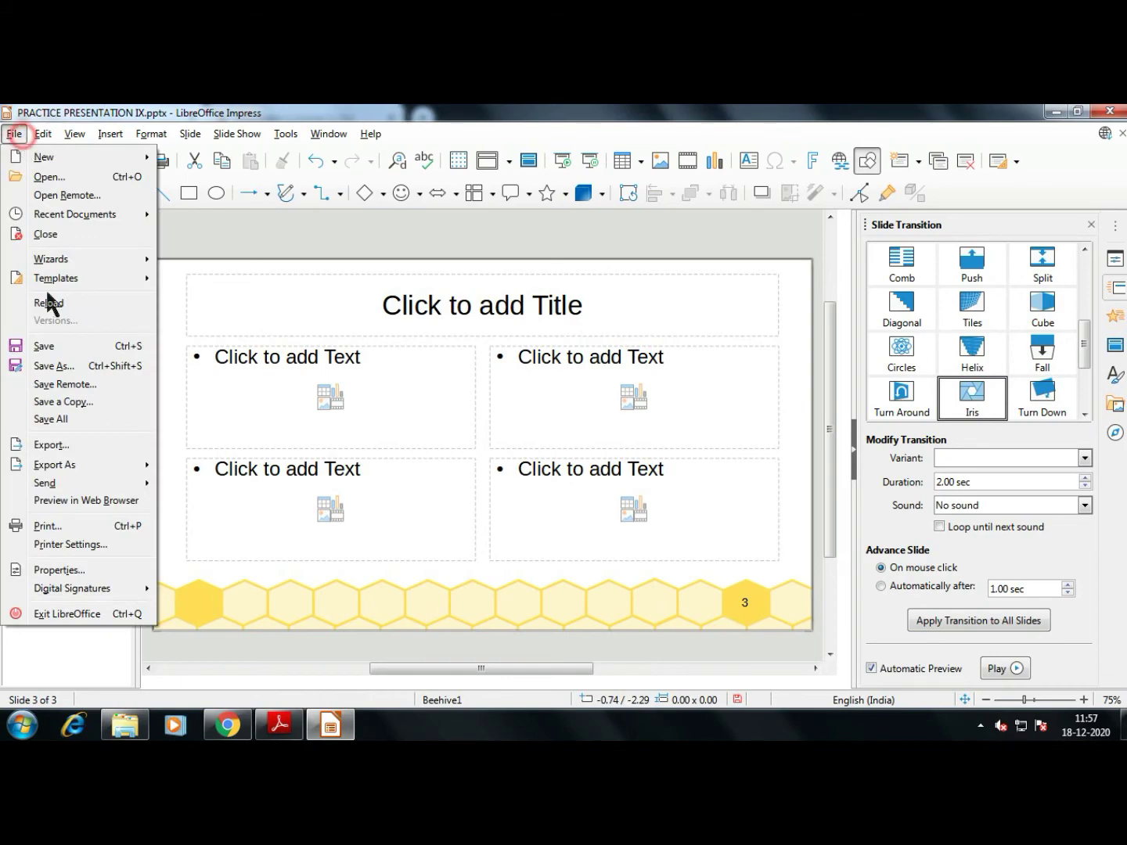
pyautogui.click(95, 446)
pyautogui.click(215, 457)
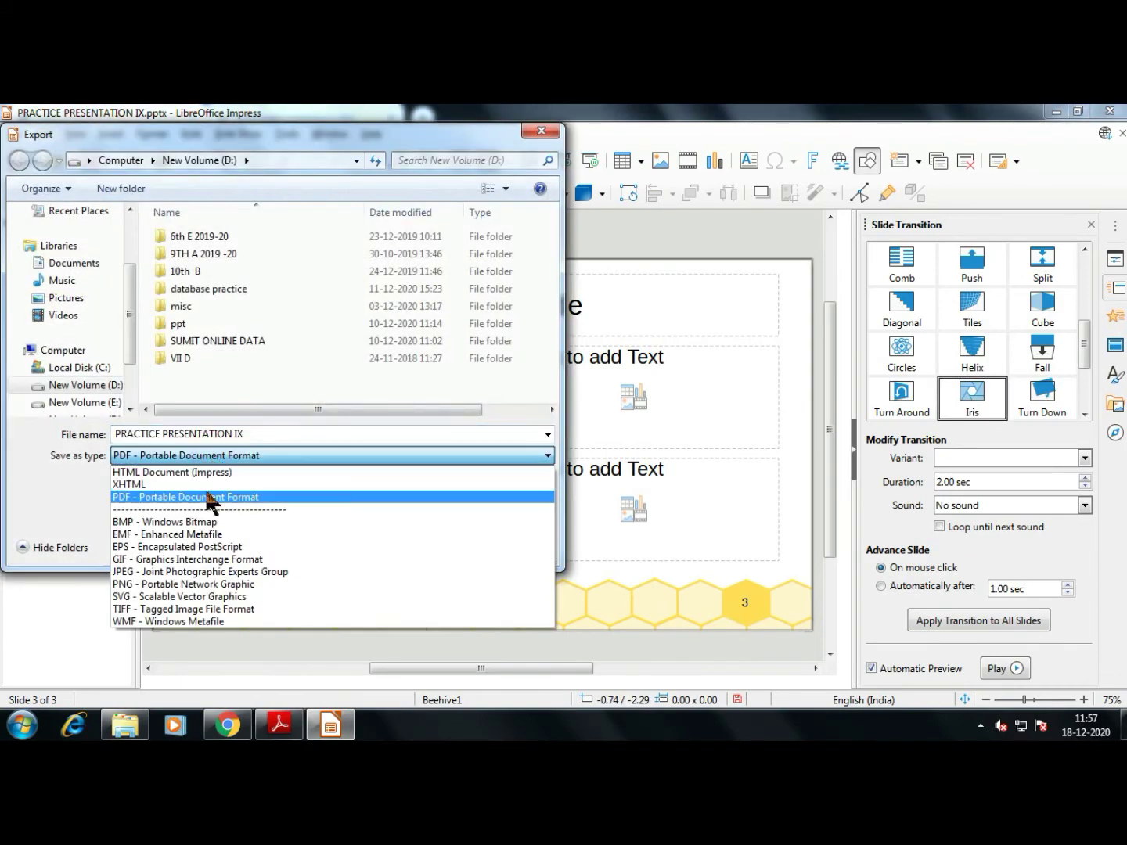
pyautogui.click(207, 498)
pyautogui.click(424, 543)
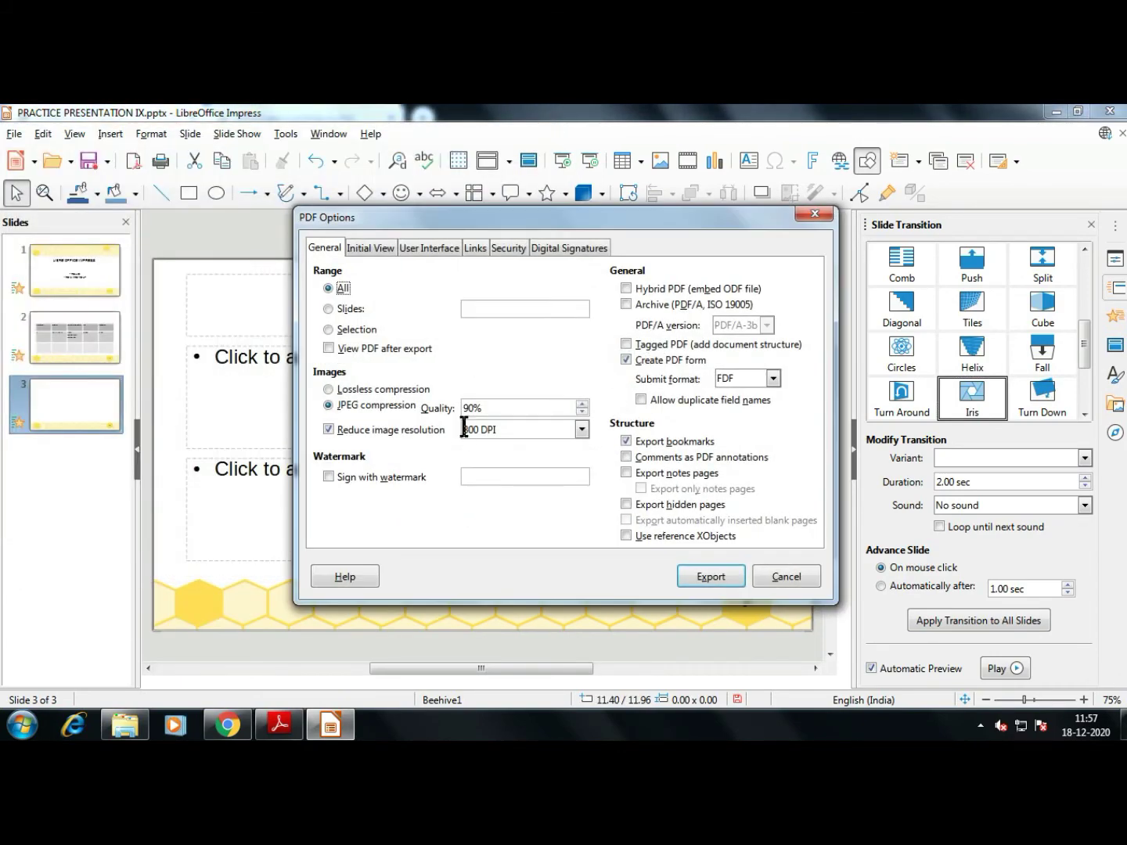
pyautogui.click(709, 577)
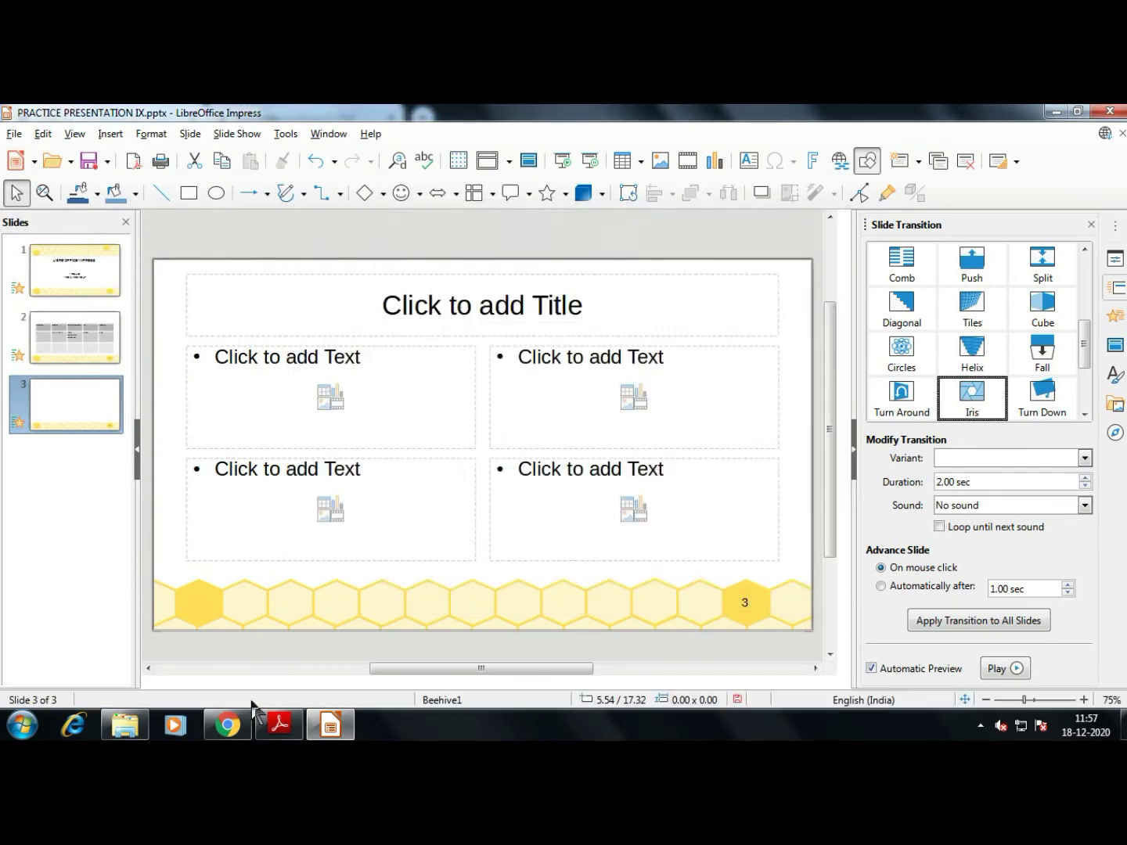
pyautogui.click(144, 728)
# Open the exported PDF in Adobe Reader and page through its three slide pages
pyautogui.scroll(-2, 548, 469)
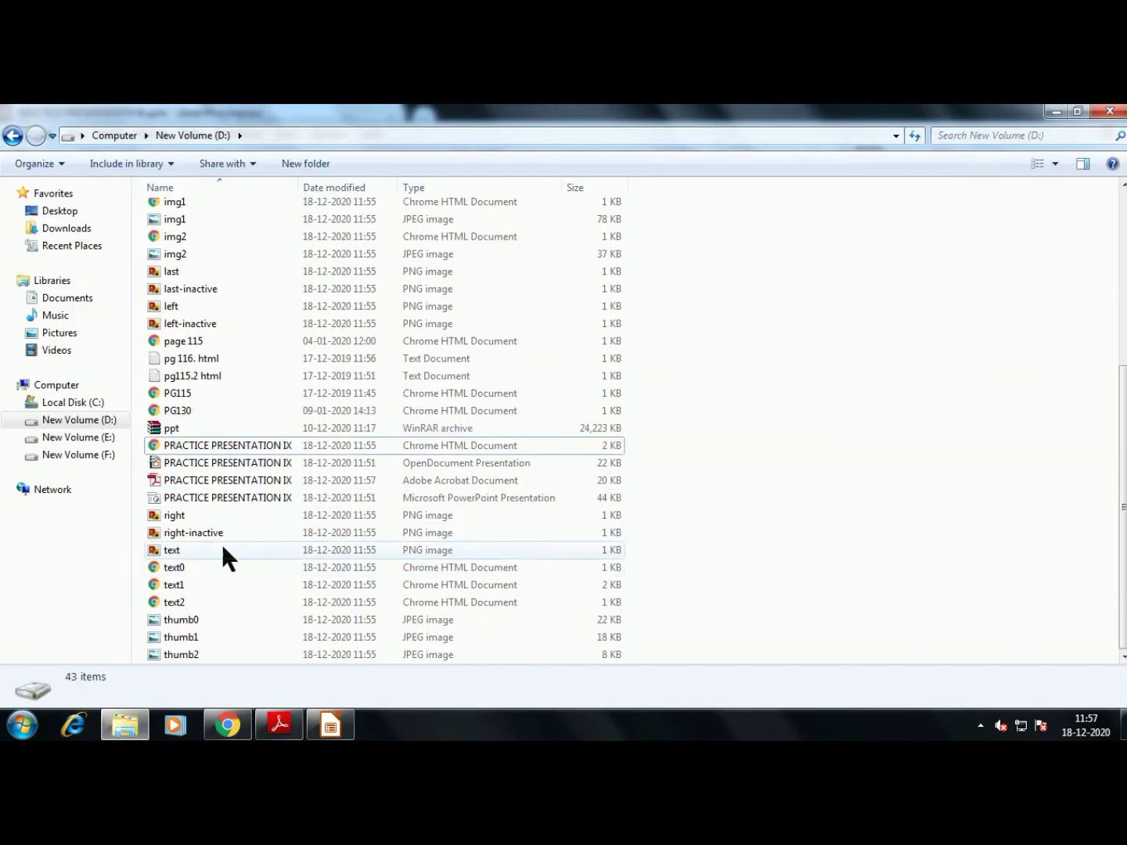
pyautogui.doubleClick(465, 483)
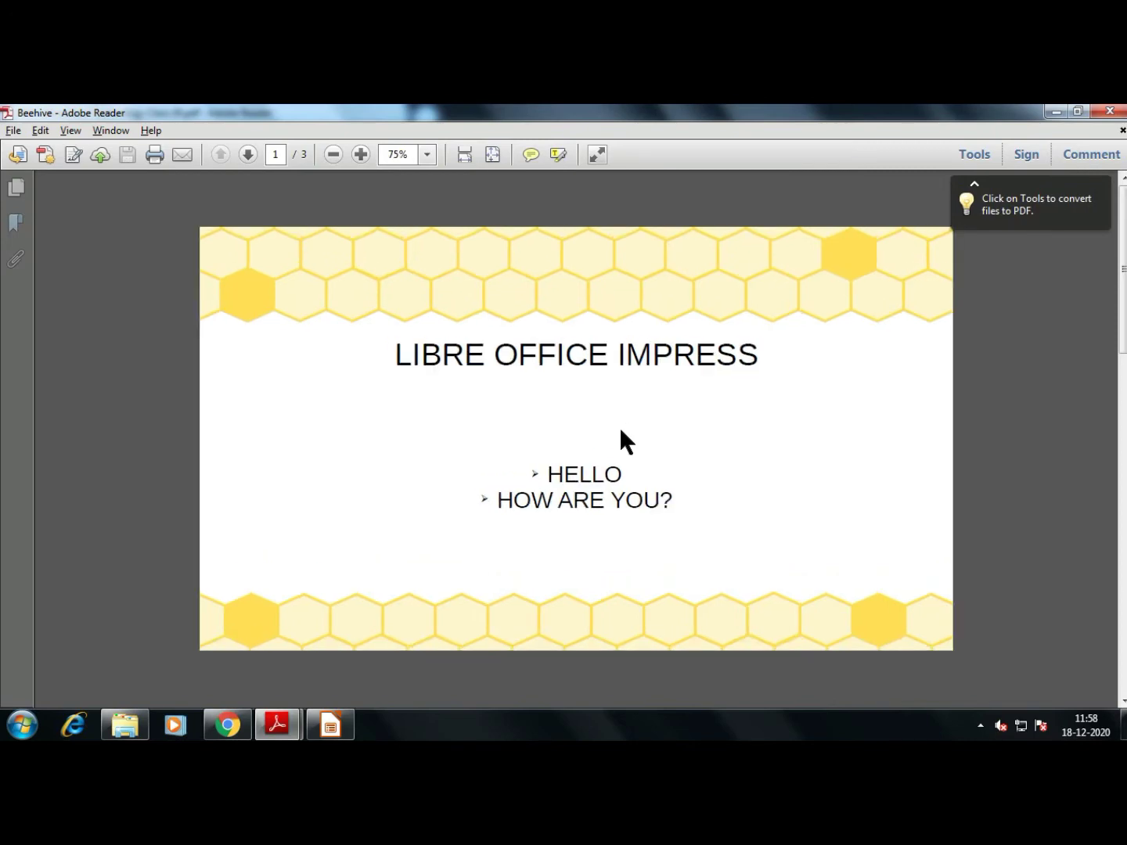
pyautogui.scroll(-3, 619, 426)
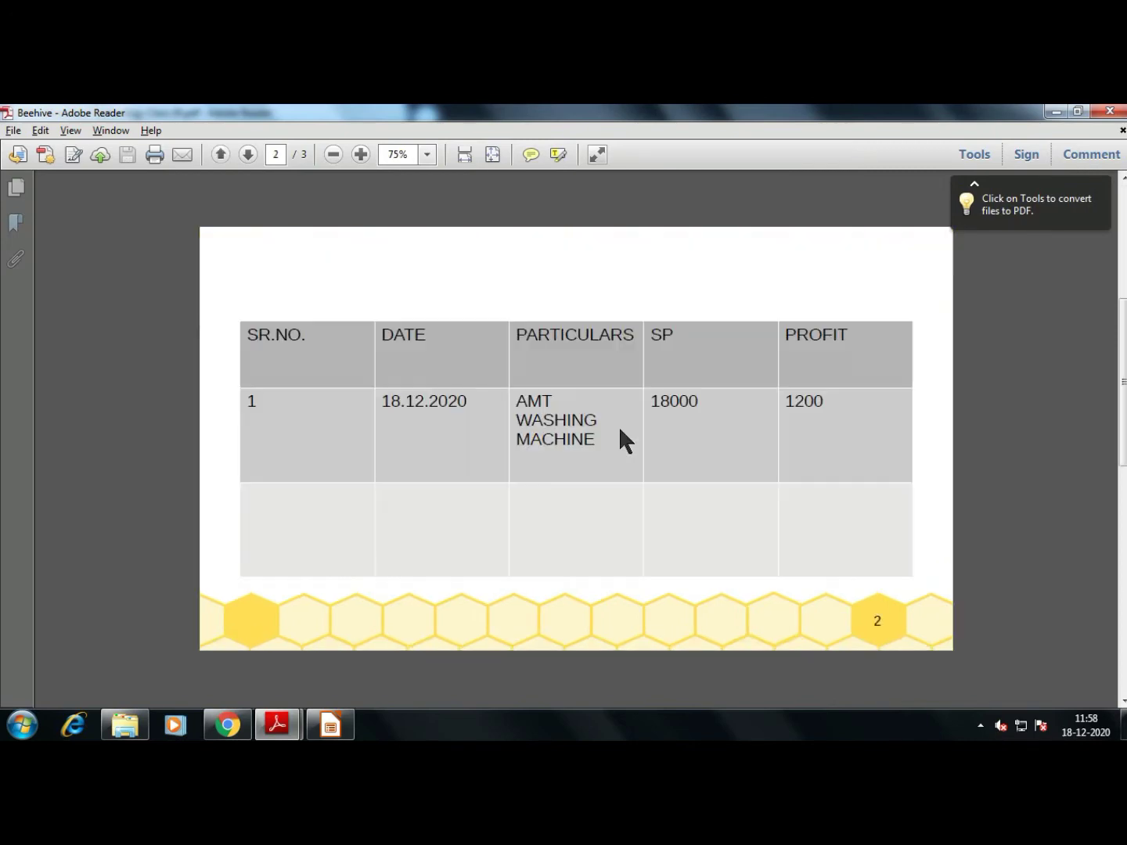
pyautogui.click(250, 155)
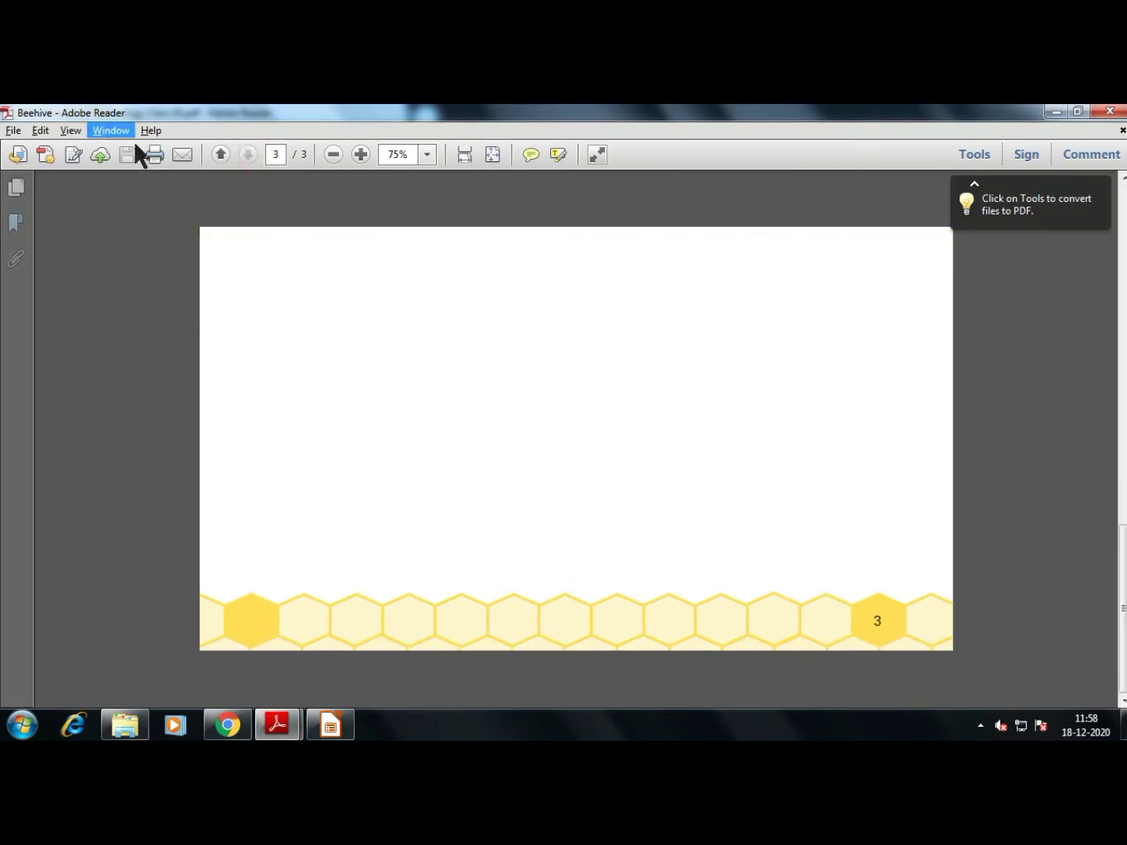
pyautogui.click(221, 155)
pyautogui.click(221, 155)
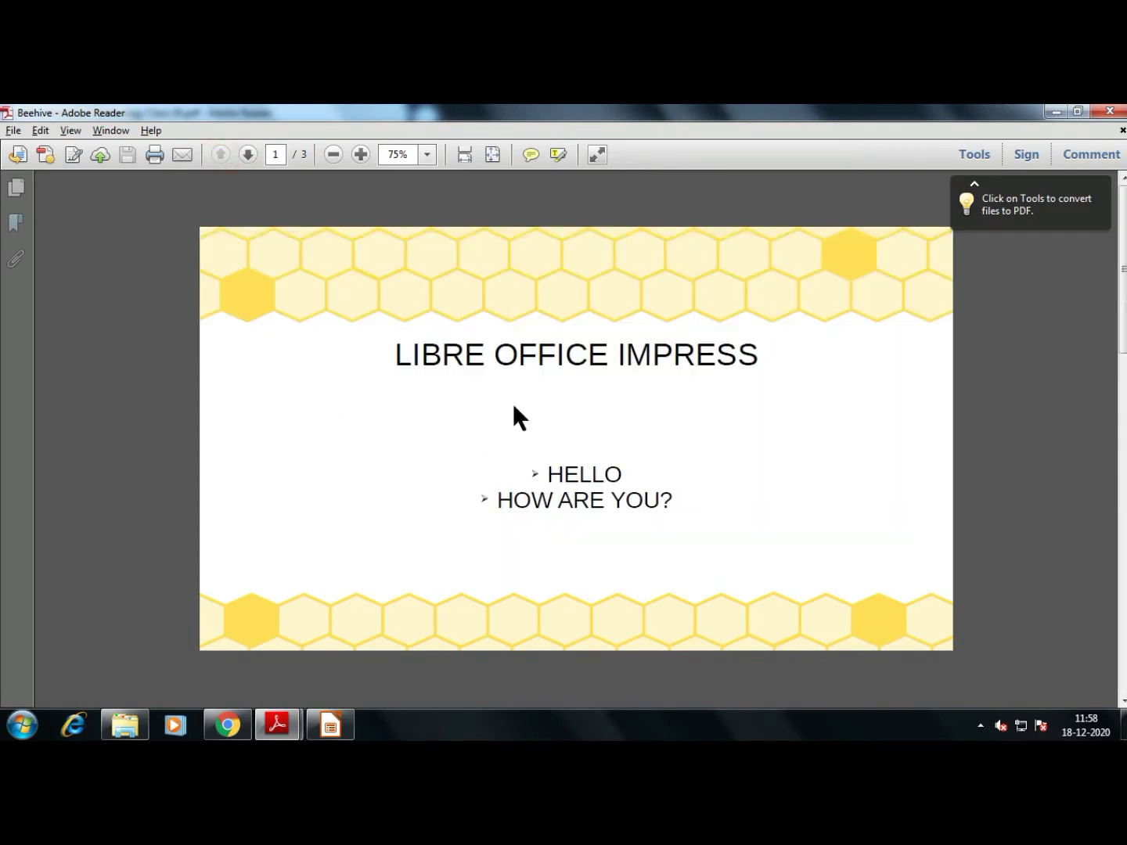
pyautogui.click(249, 155)
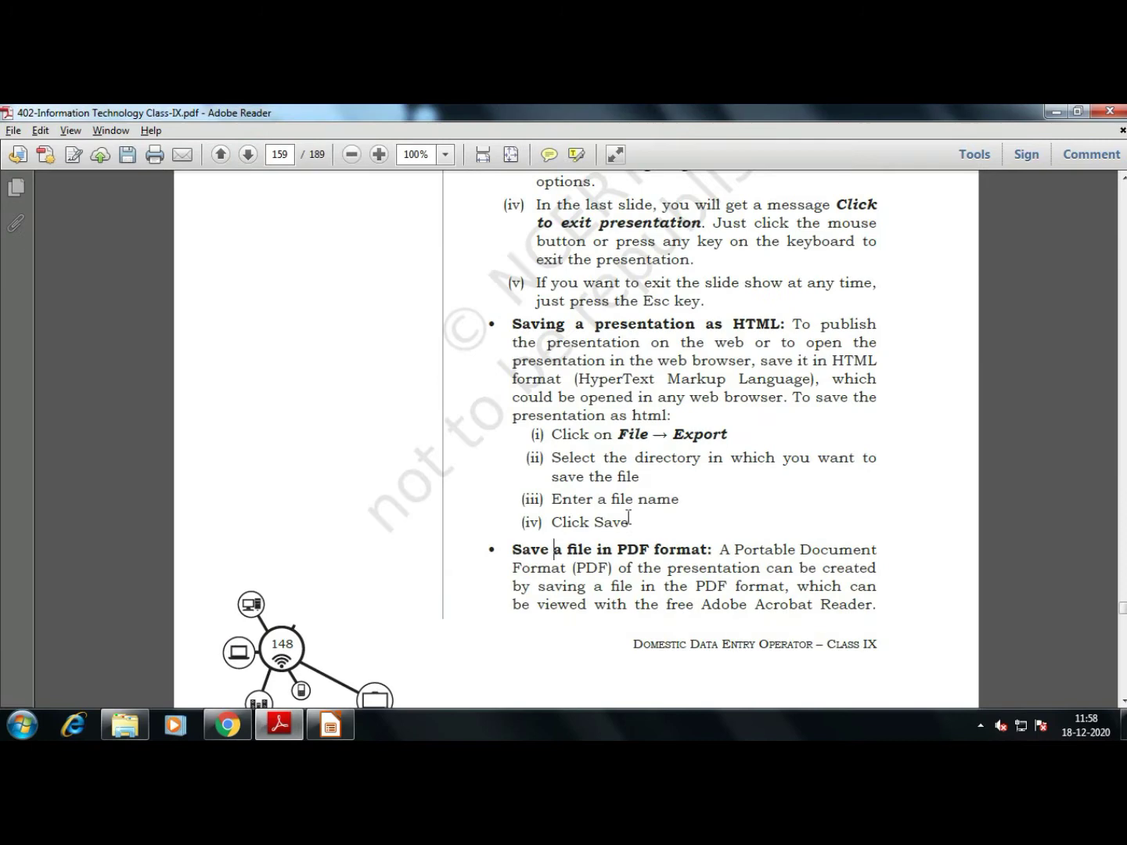
# Scroll through the textbook PDF, then switch back to the Impress presentation
pyautogui.scroll(-10, 627, 516)
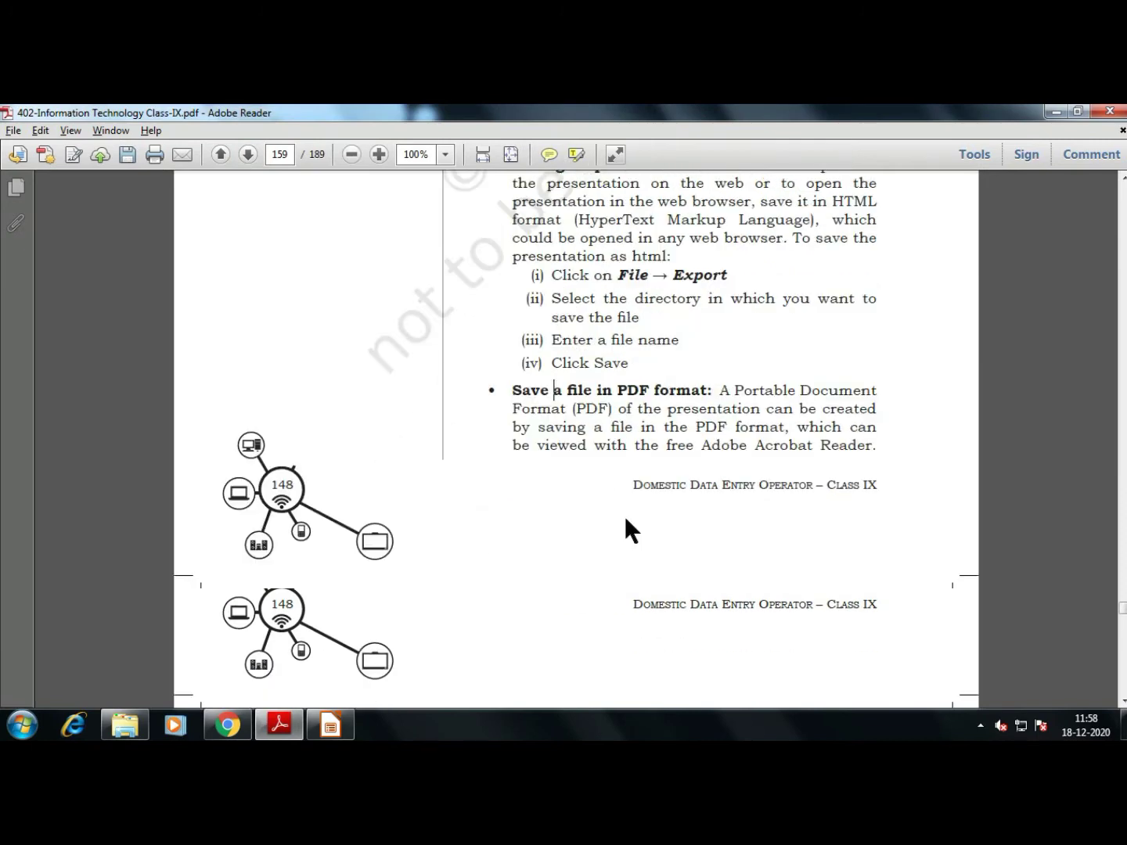
pyautogui.scroll(-2, 626, 517)
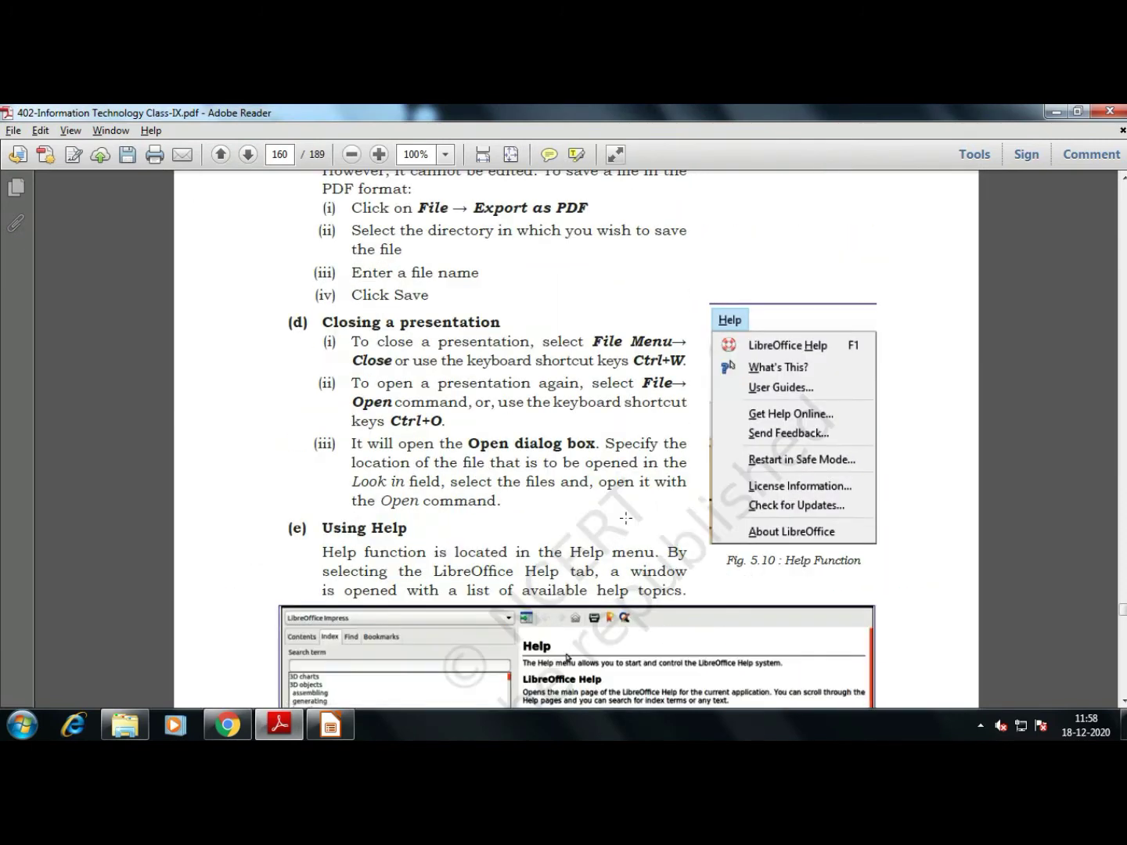
pyautogui.scroll(-3, 563, 364)
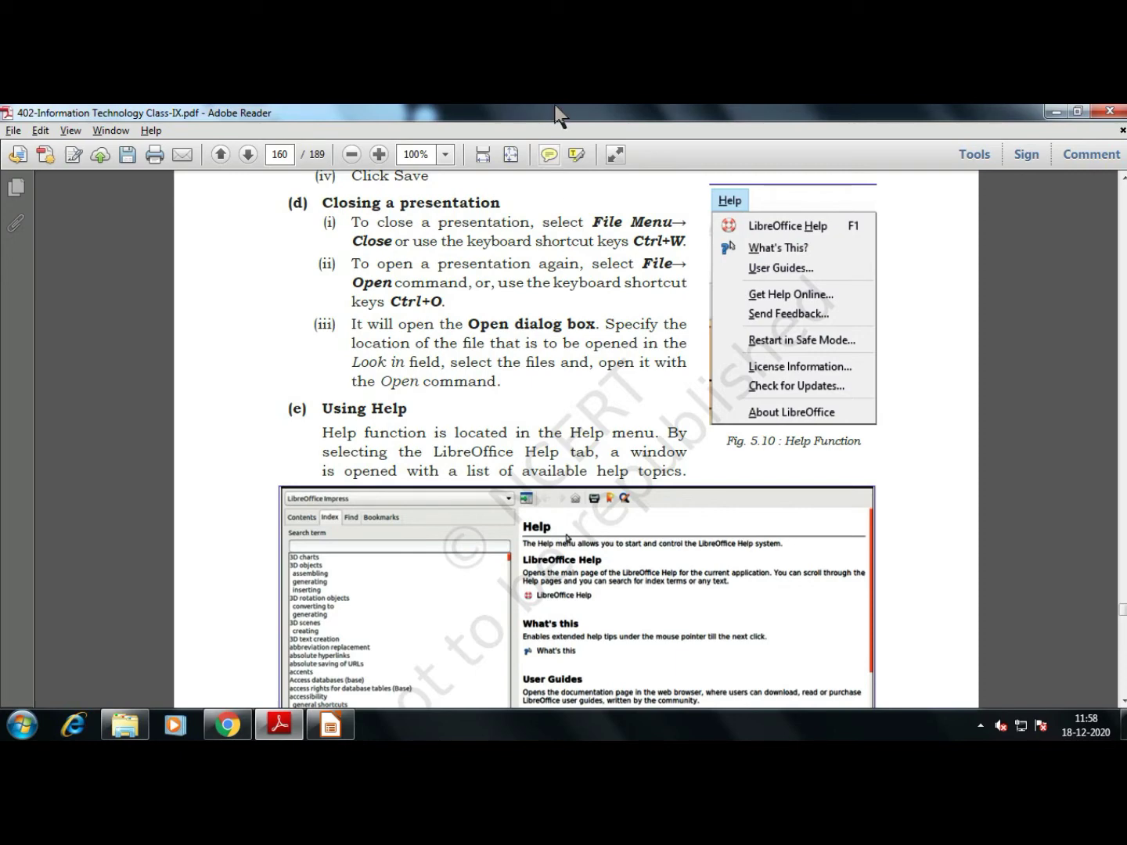
pyautogui.moveTo(564, 106)
pyautogui.click(640, 117)
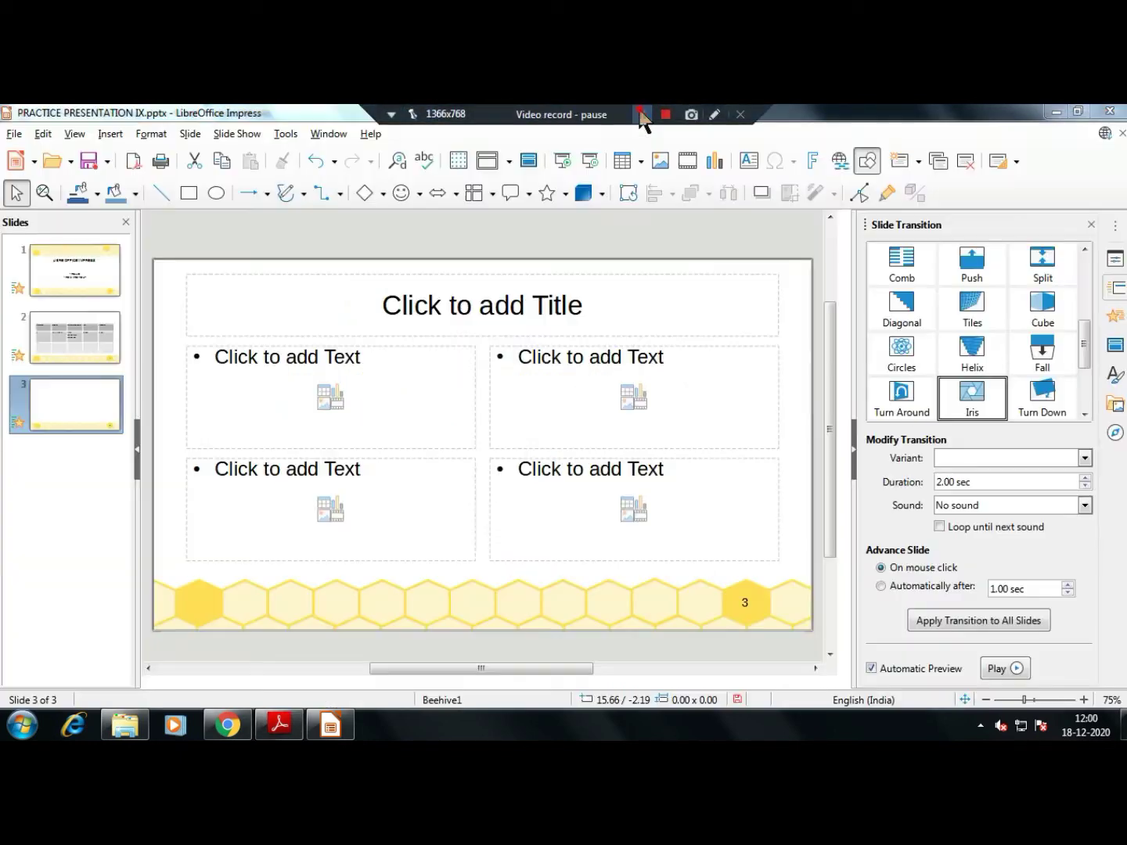
pyautogui.hotkey('alt', 'Tab')
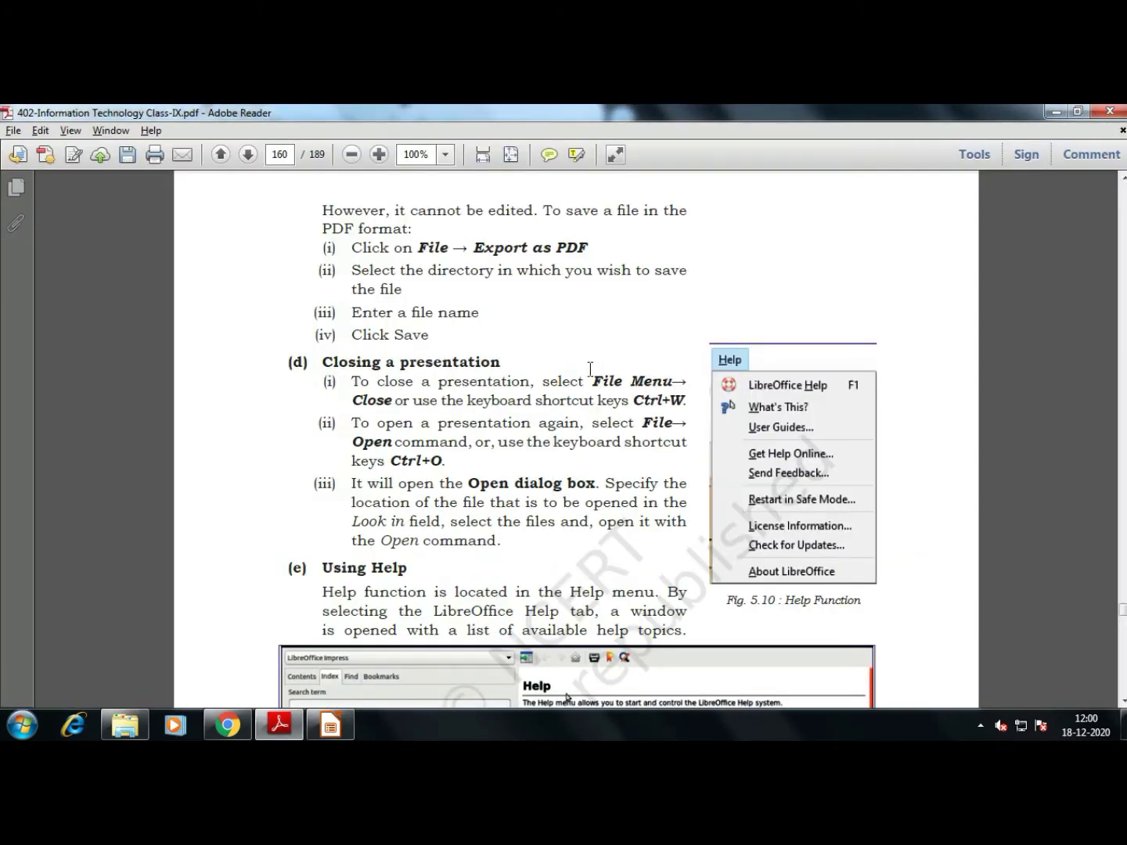
pyautogui.hotkey('alt', 'Tab')
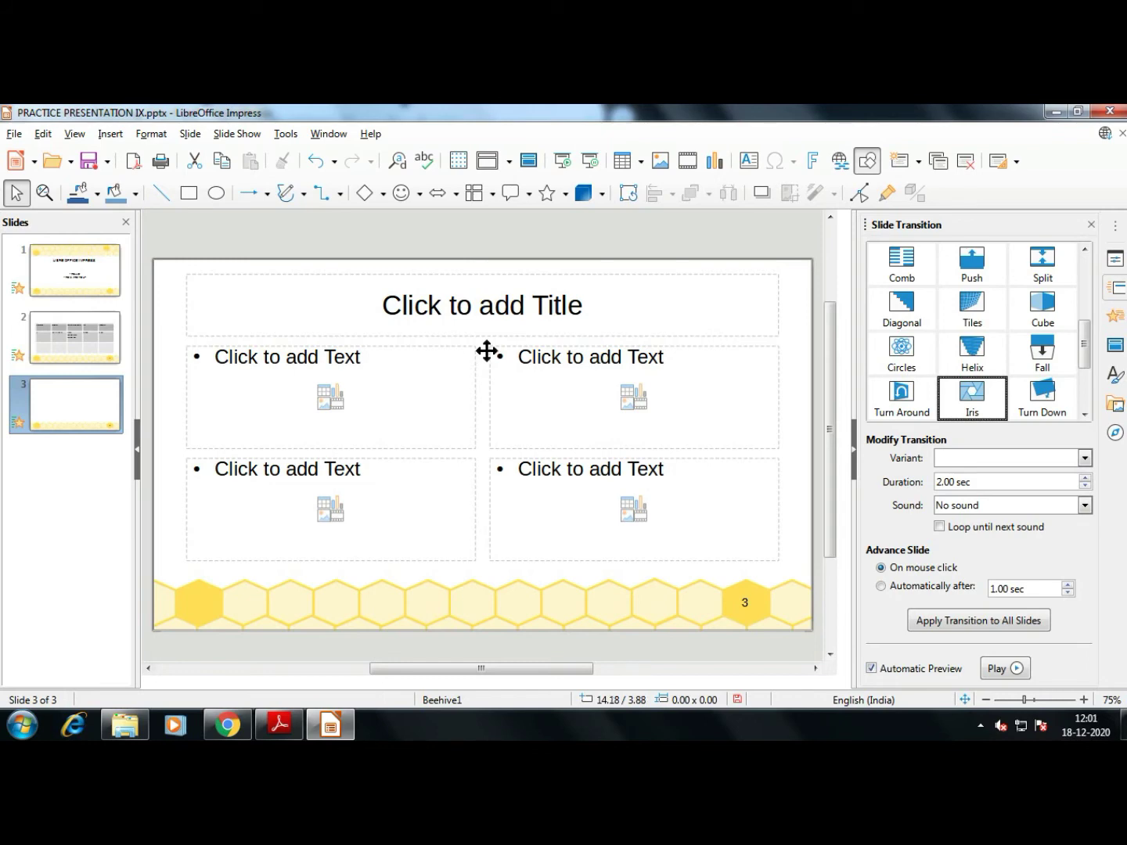
# Try closing the presentation twice with Ctrl+W, cancelling the save prompt each time
pyautogui.hotkey('ctrl', 'w')
pyautogui.press('Escape')
pyautogui.hotkey('ctrl', 'w')
pyautogui.press('Escape')
# Back out of Exit LibreOffice, then close the presentation window and save the changes
pyautogui.click(13, 134)
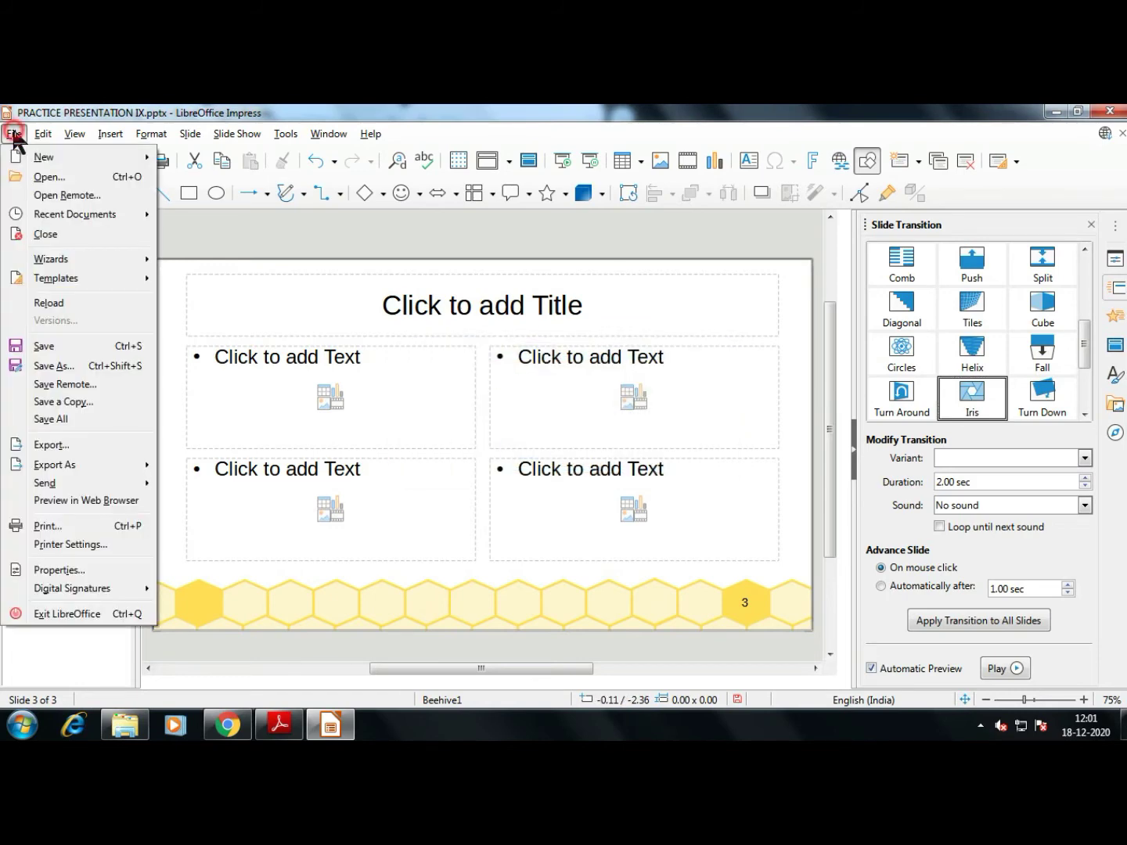
pyautogui.click(88, 616)
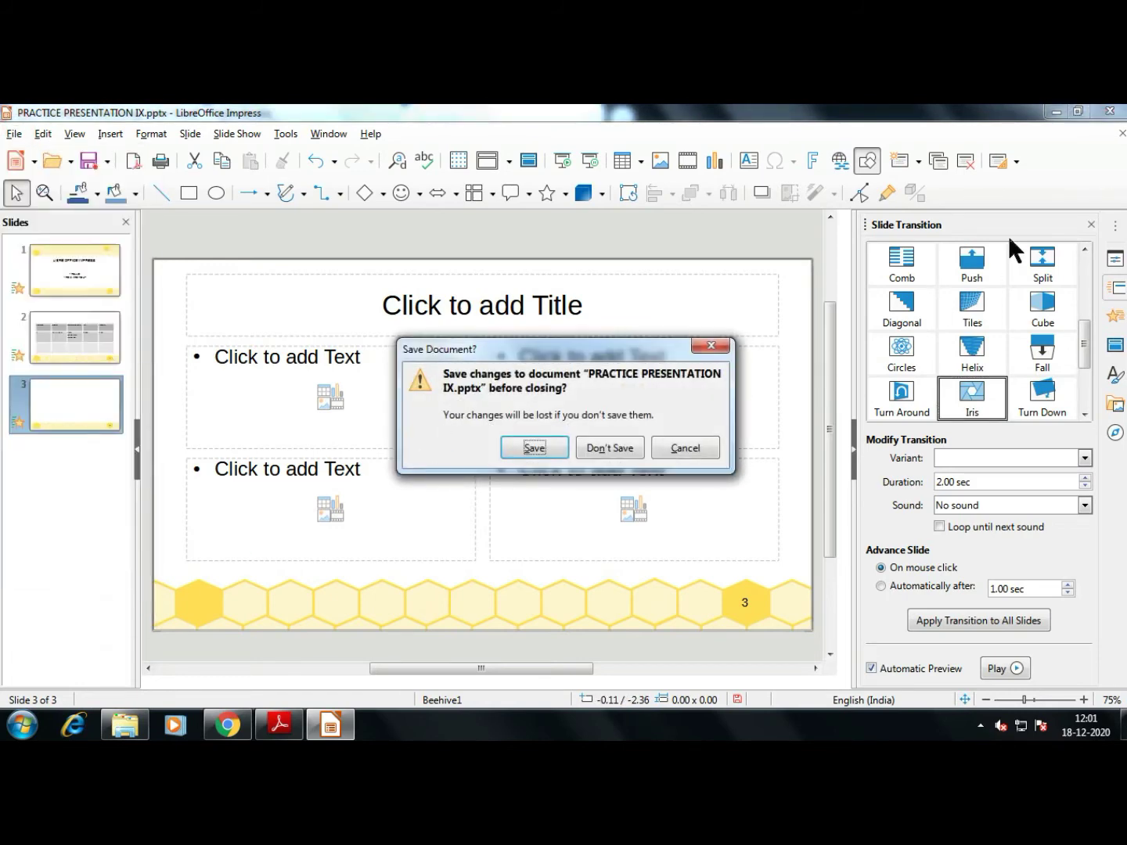
pyautogui.press('Escape')
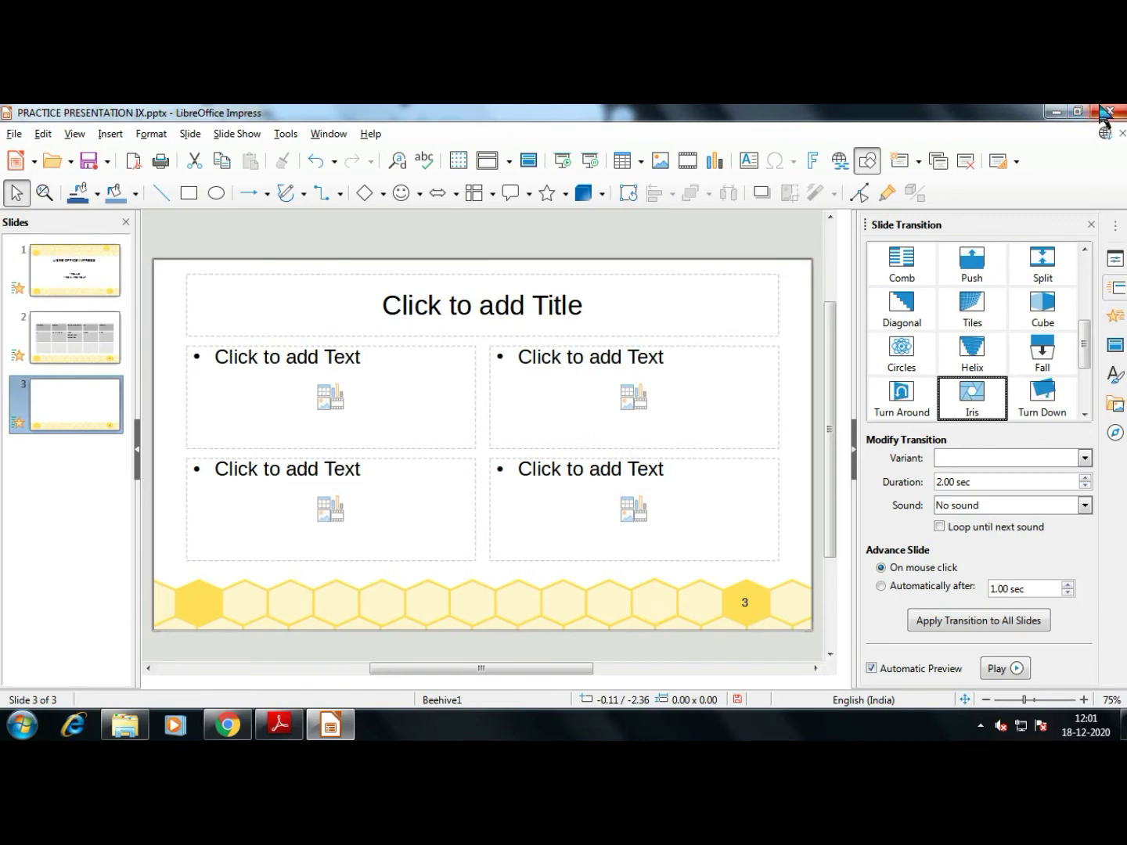
pyautogui.click(1102, 113)
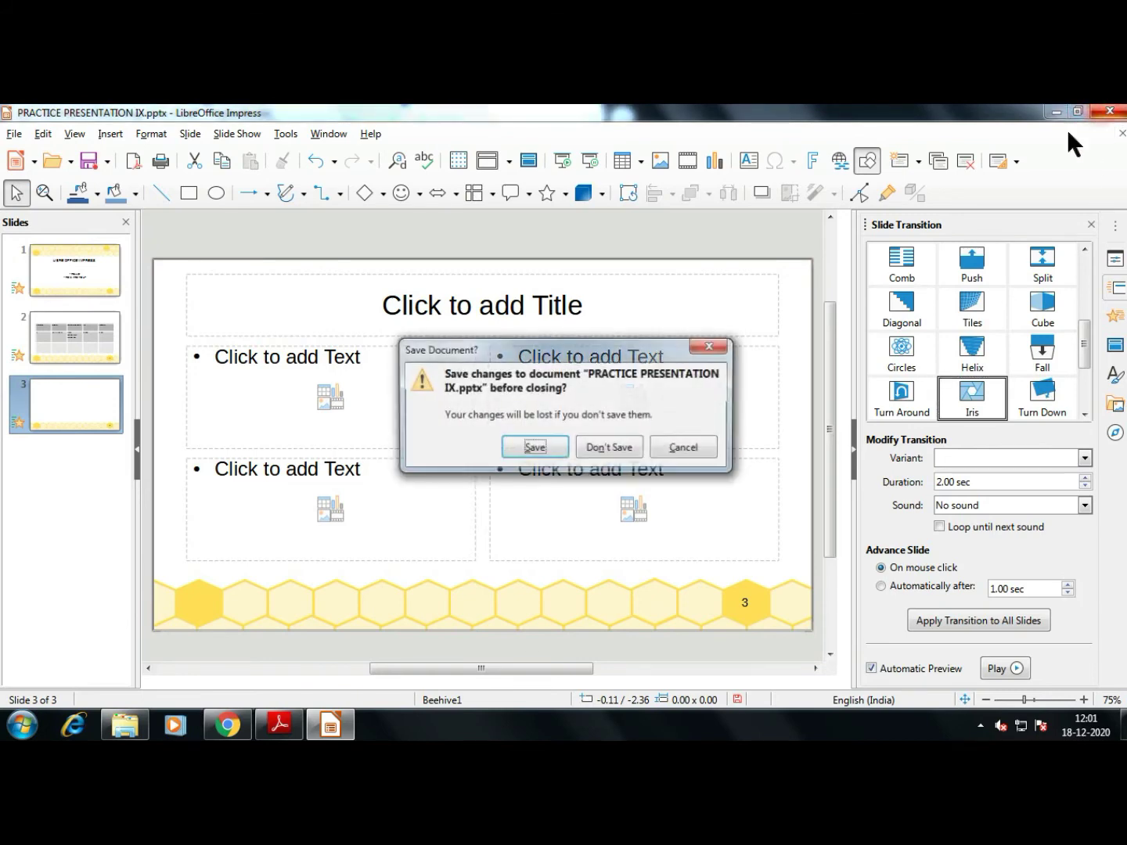
pyautogui.click(532, 447)
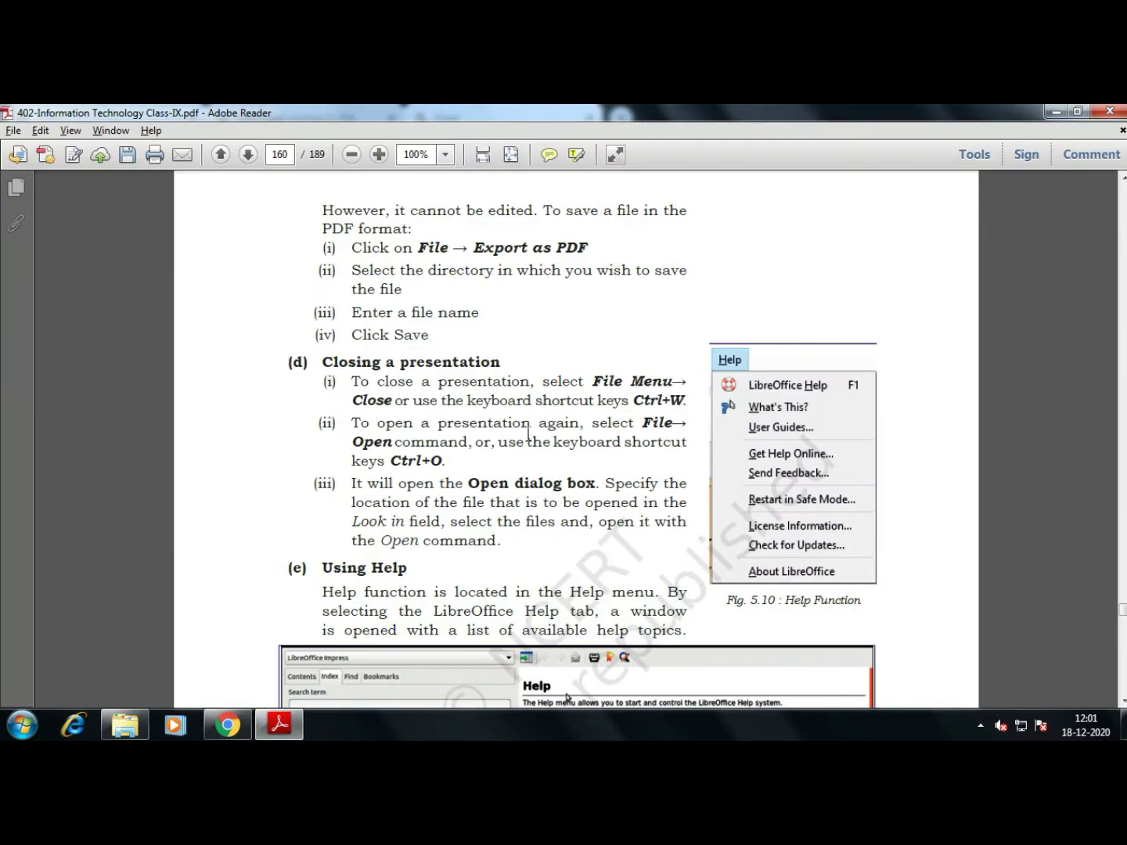
# Open PRACTICE PRESENTATION IX.odp from drive D, postpone the OpenOffice update, and close that OpenOffice copy
pyautogui.click(125, 725)
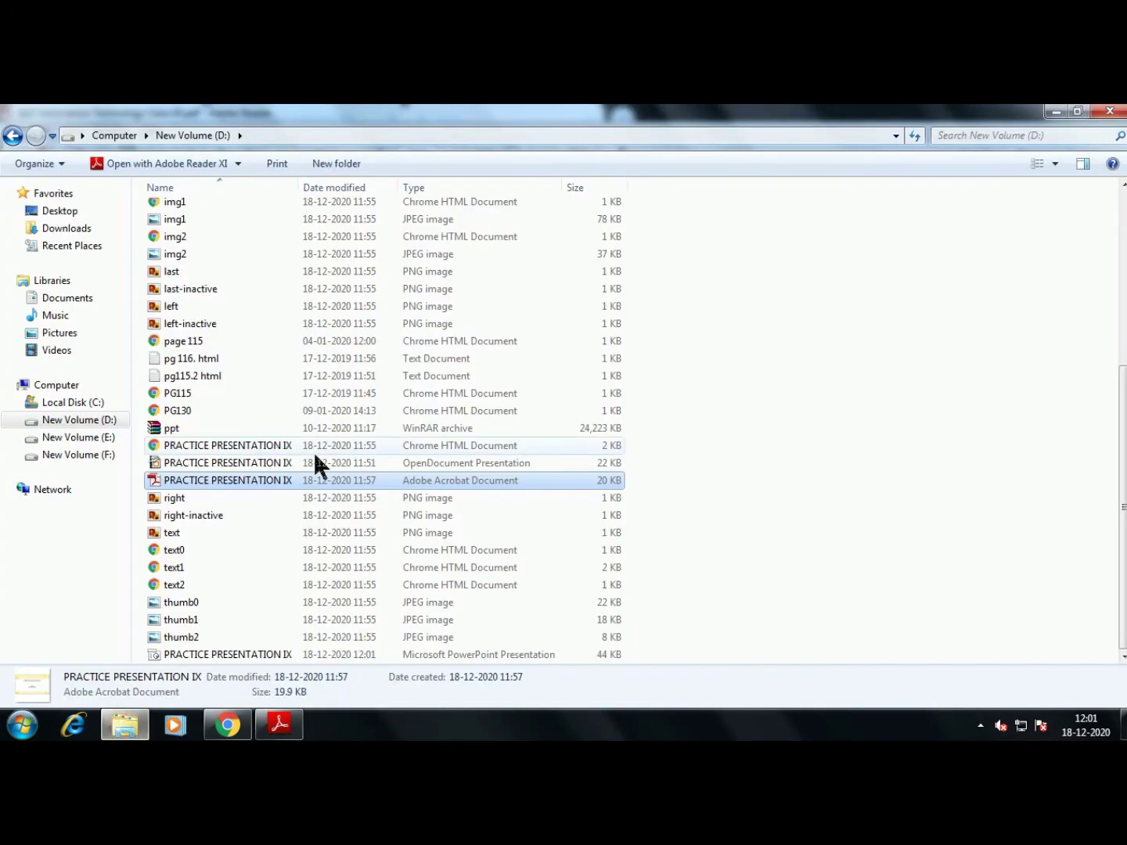
pyautogui.click(842, 398)
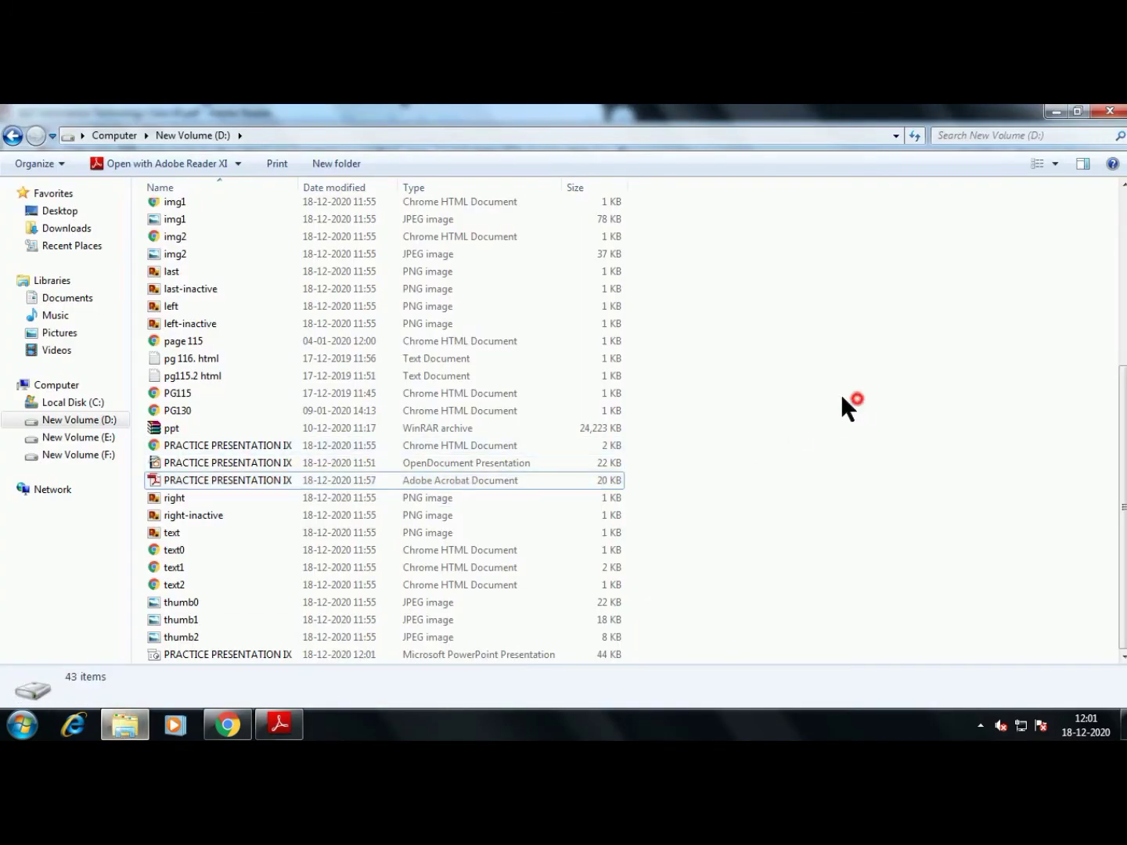
pyautogui.click(227, 467)
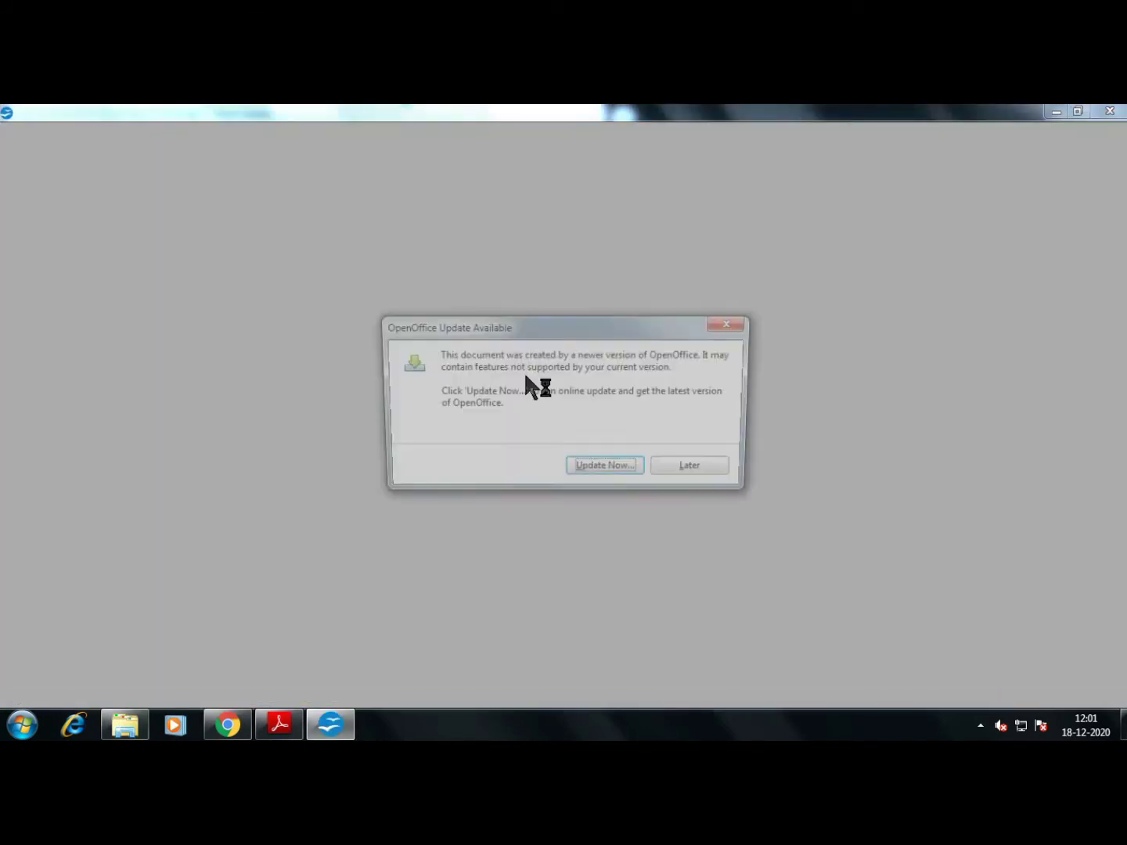
pyautogui.click(698, 472)
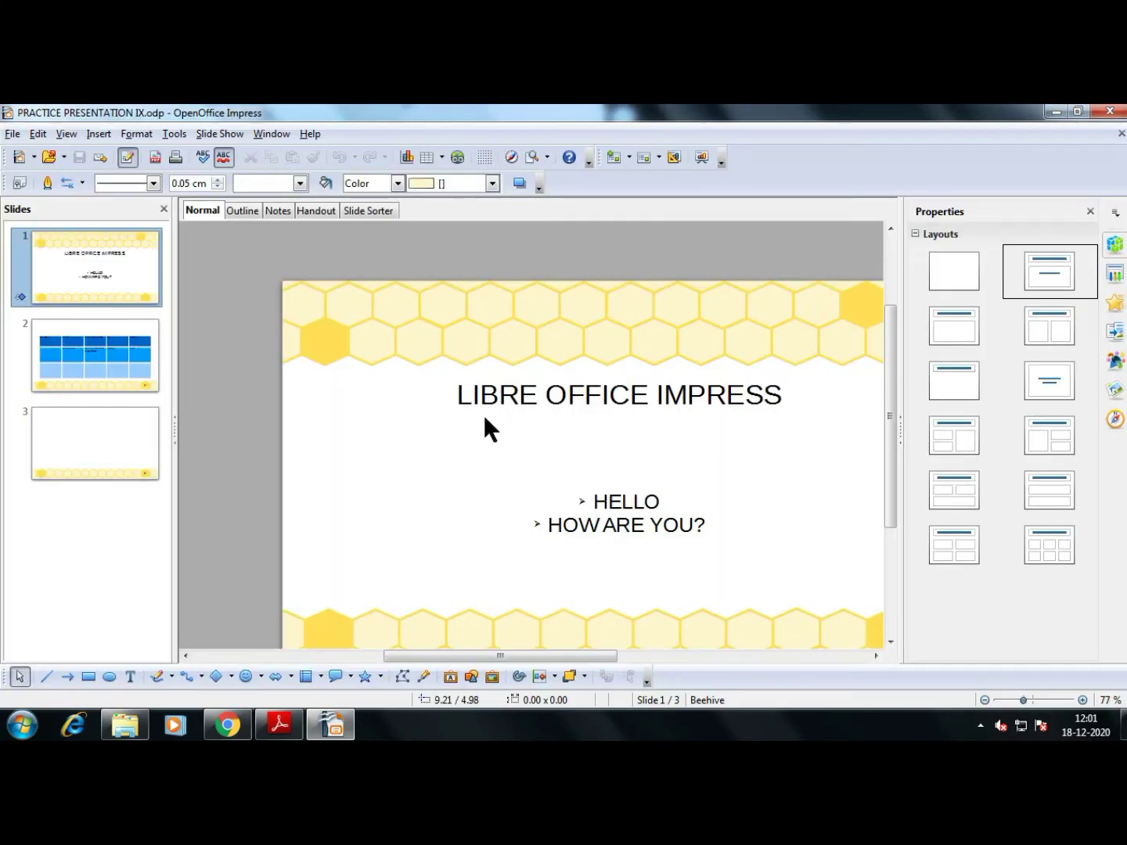
pyautogui.click(1109, 112)
pyautogui.click(888, 468)
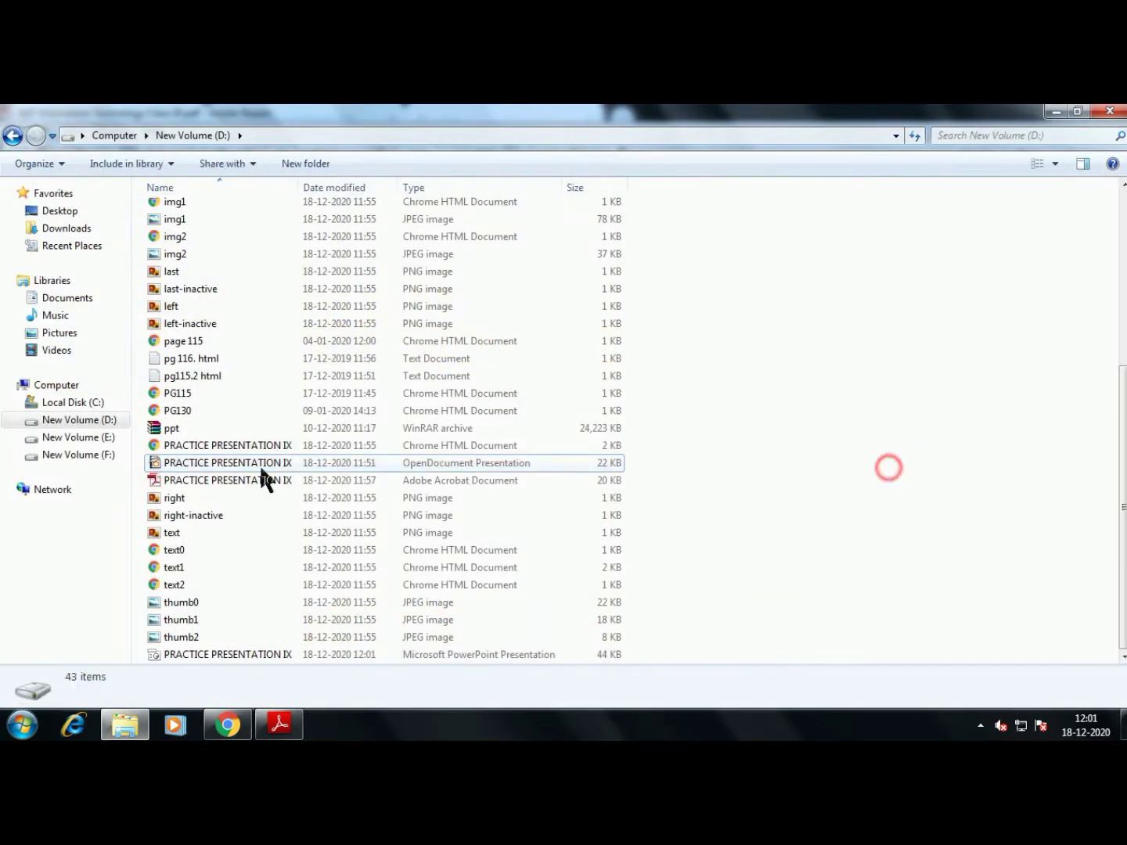
# Reopen the .odp with LibreOffice Impress and select its title and HELLO text boxes
pyautogui.rightClick(181, 463)
pyautogui.click(454, 211)
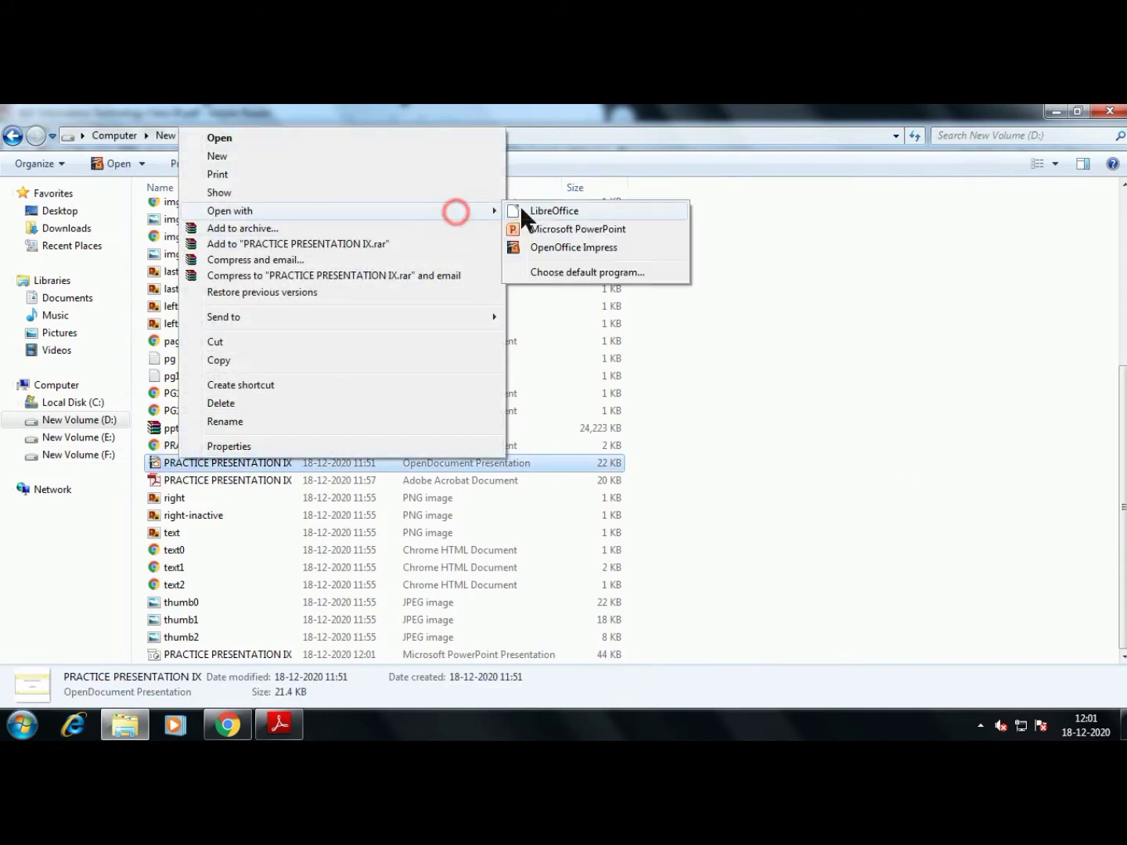
pyautogui.click(593, 230)
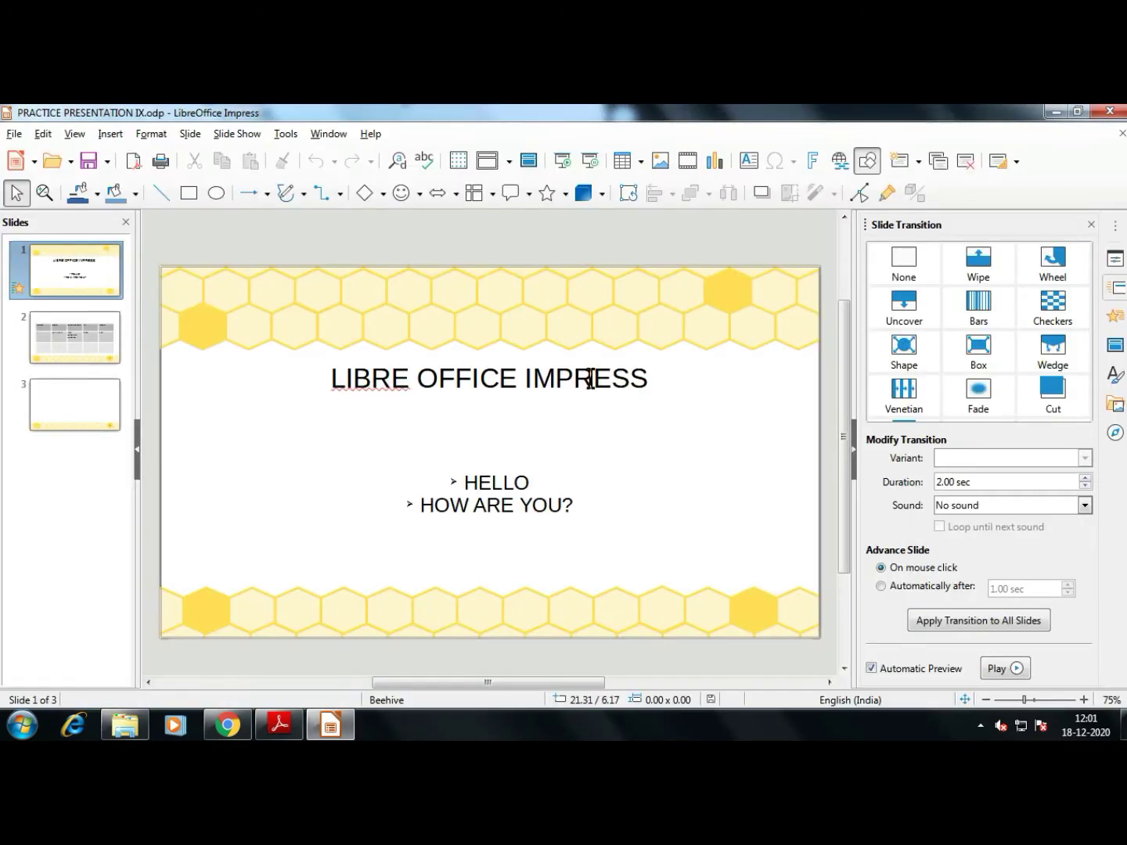
pyautogui.click(364, 382)
pyautogui.click(750, 481)
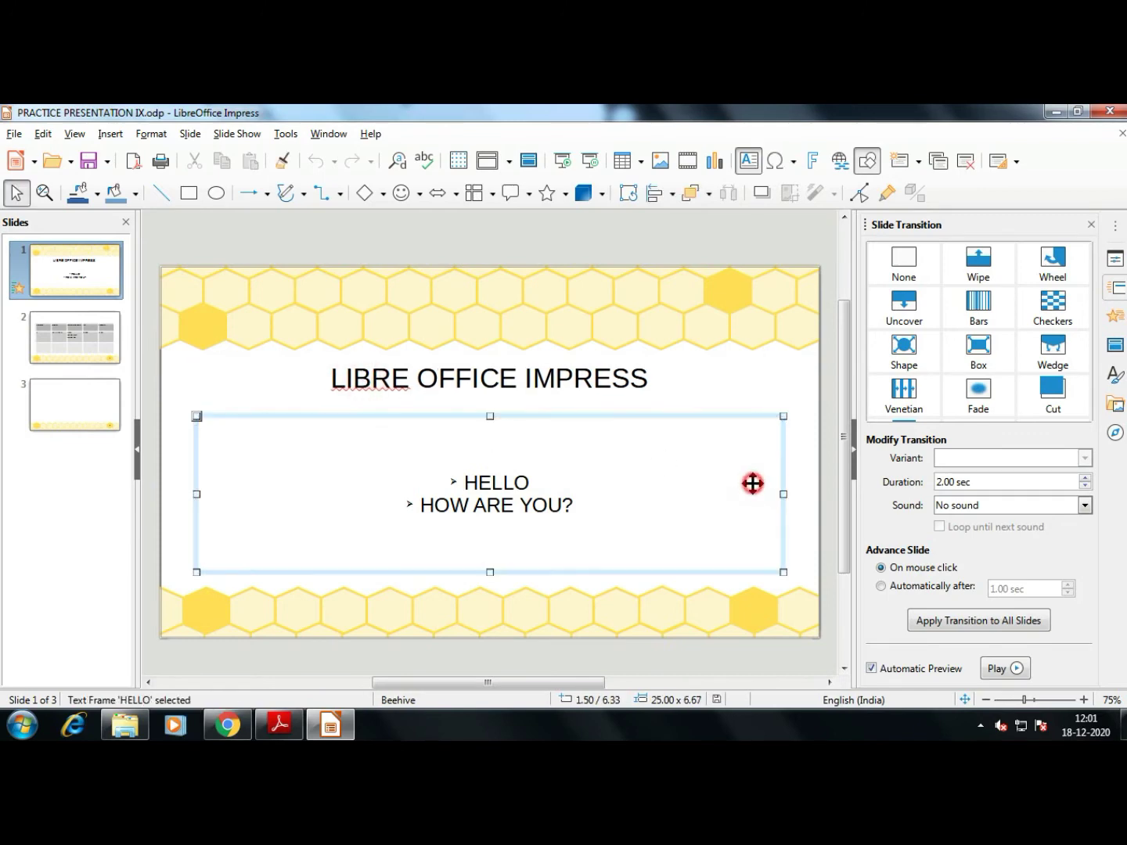
pyautogui.click(243, 396)
pyautogui.hotkey('alt', 'Tab')
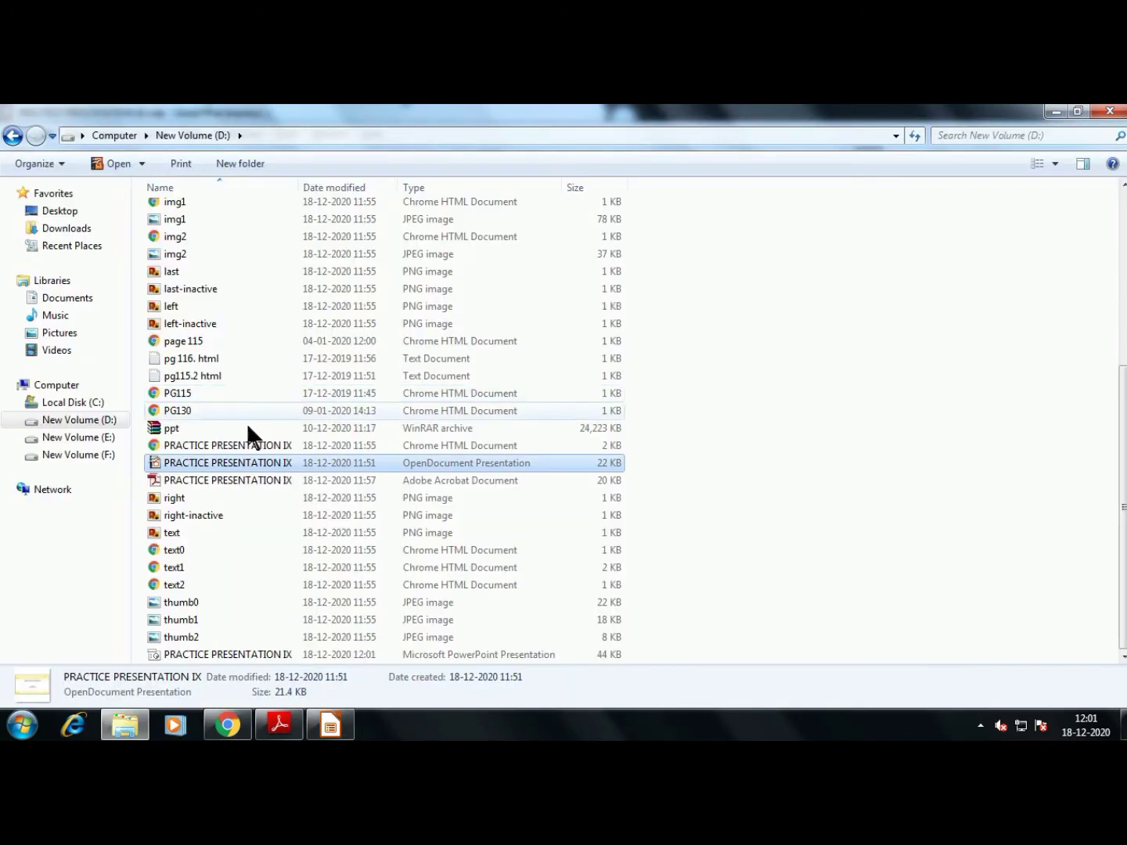
# Scroll further through the textbook PDF, then return to the presentation
pyautogui.click(318, 729)
pyautogui.click(279, 725)
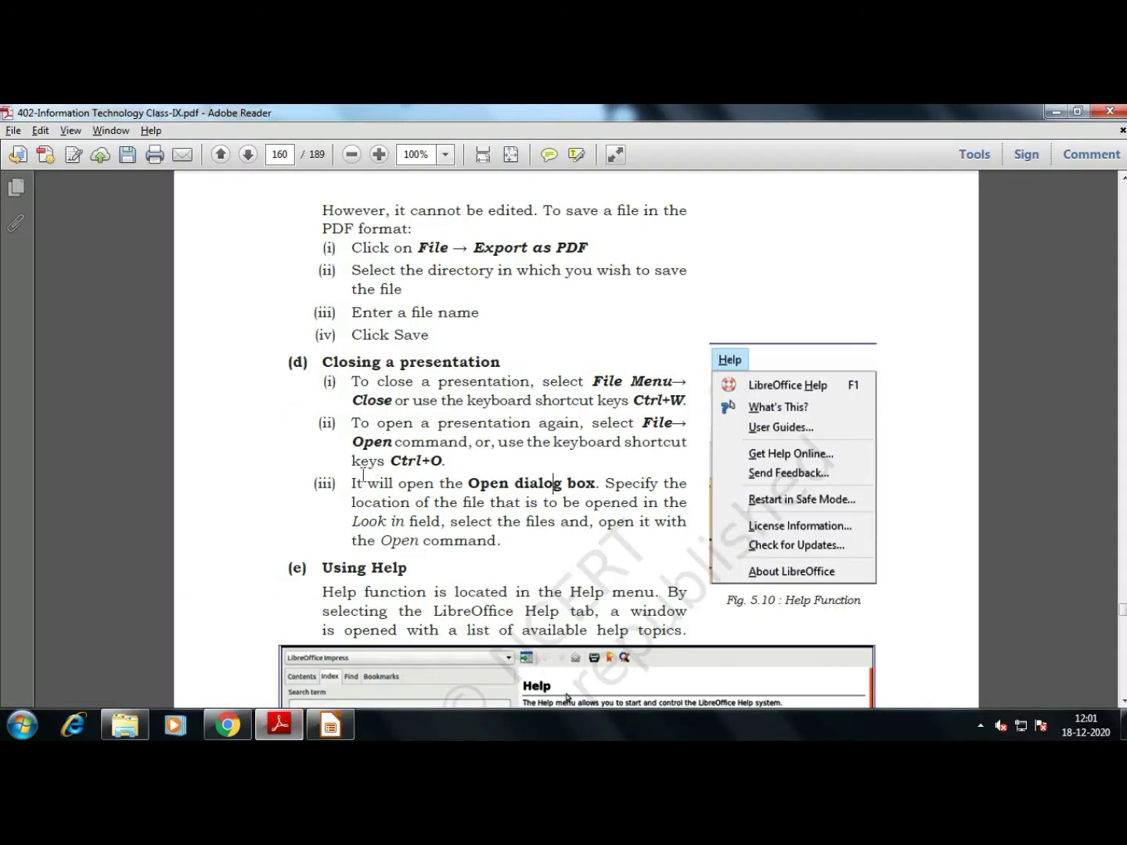
pyautogui.scroll(-3, 363, 474)
pyautogui.scroll(-2, 363, 473)
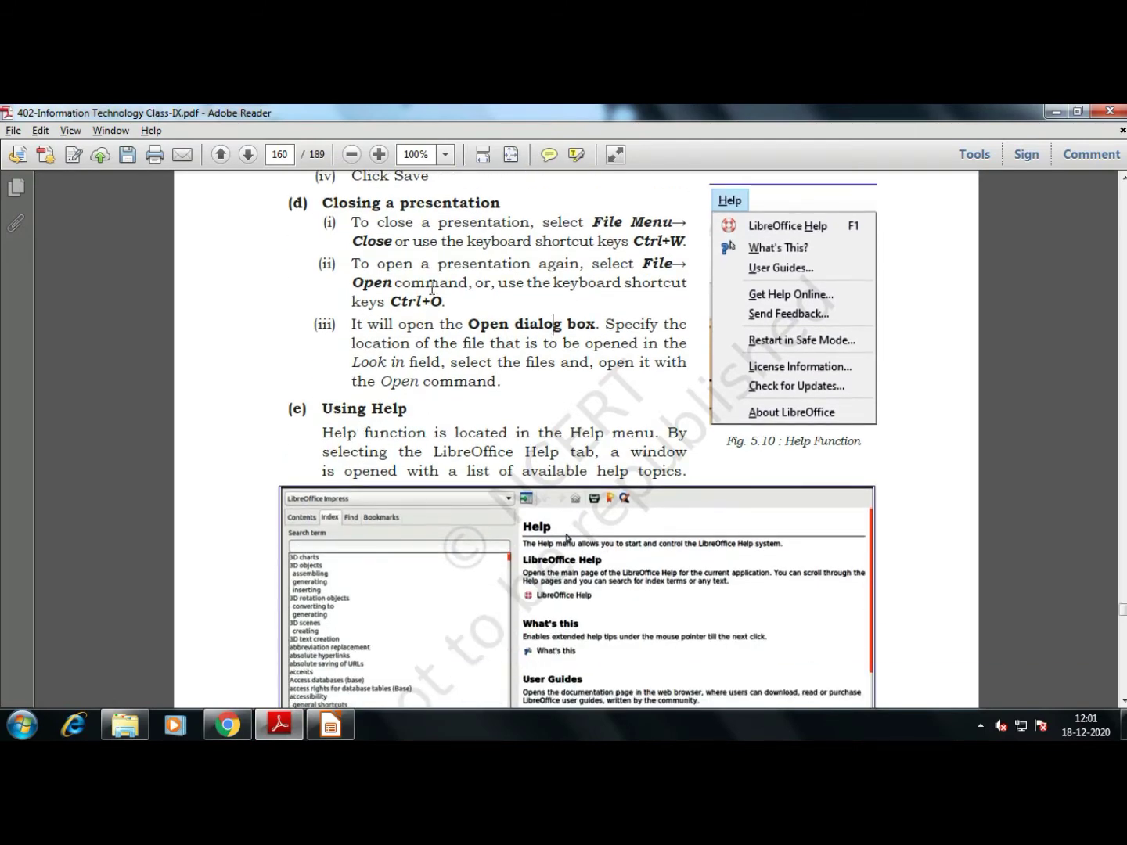
pyautogui.hotkey('alt', 'Tab')
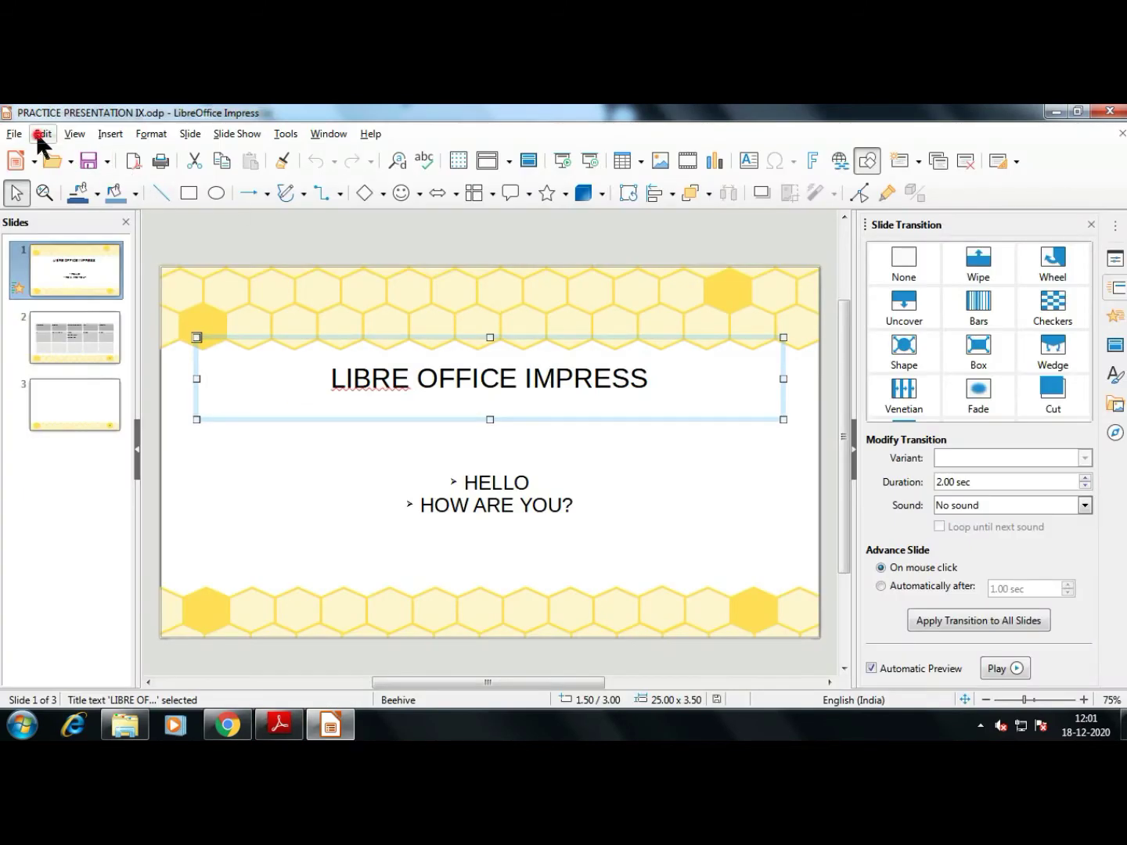
# Browse drive D in the Open dialog, cancel it, then reopen the Open dialog with Ctrl+O
pyautogui.click(14, 134)
pyautogui.click(44, 172)
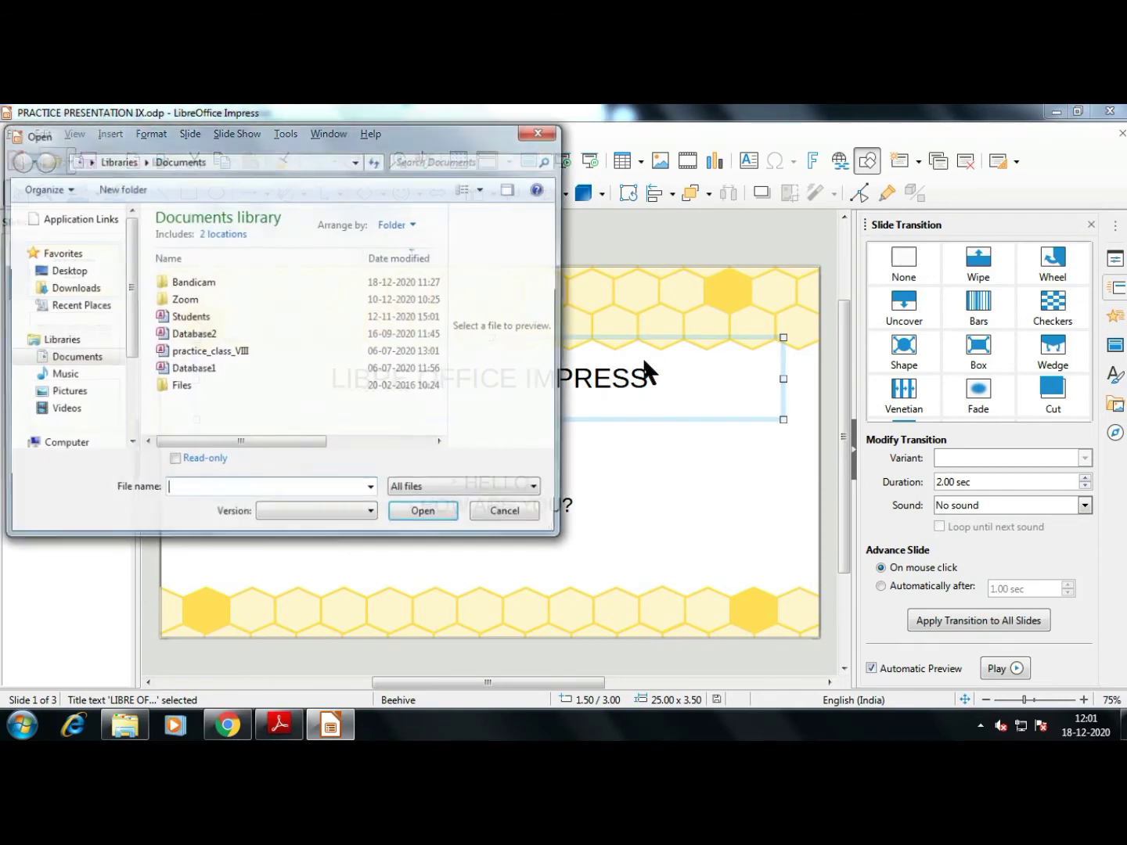
pyautogui.moveTo(127, 295); pyautogui.dragTo(130, 360)
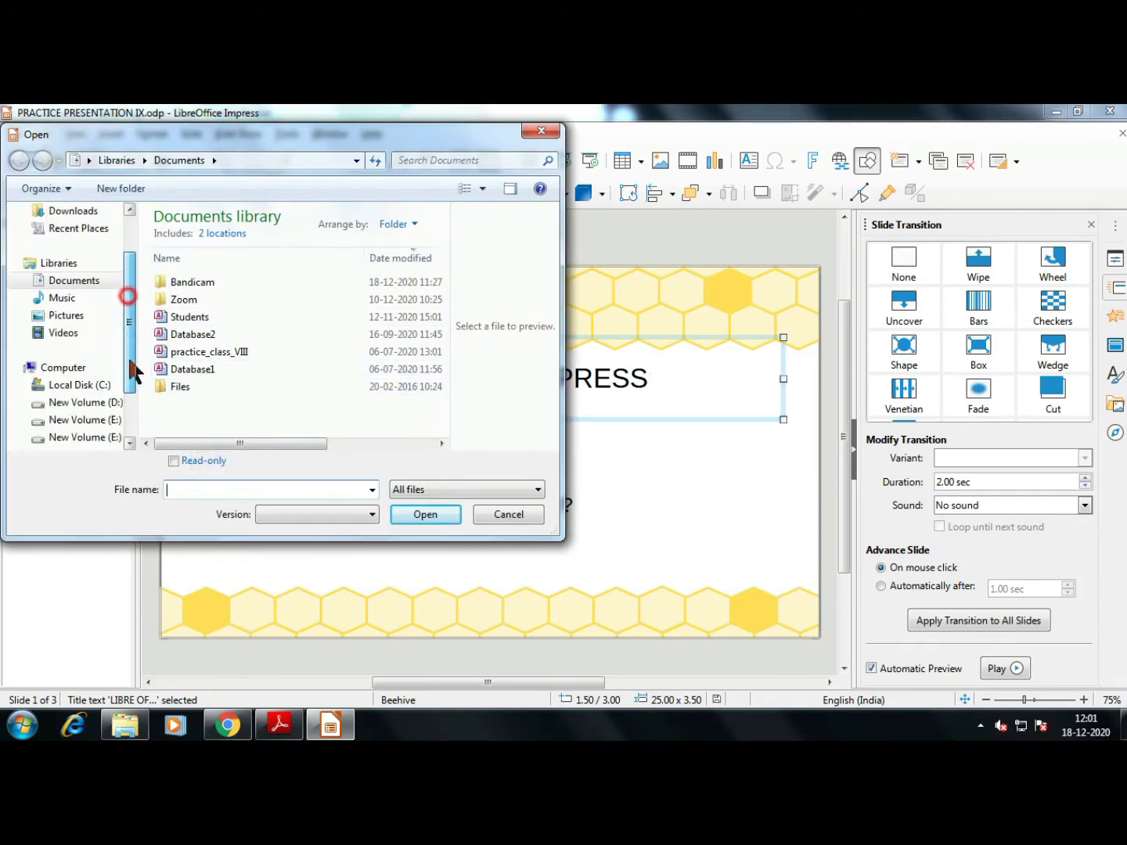
pyautogui.click(108, 369)
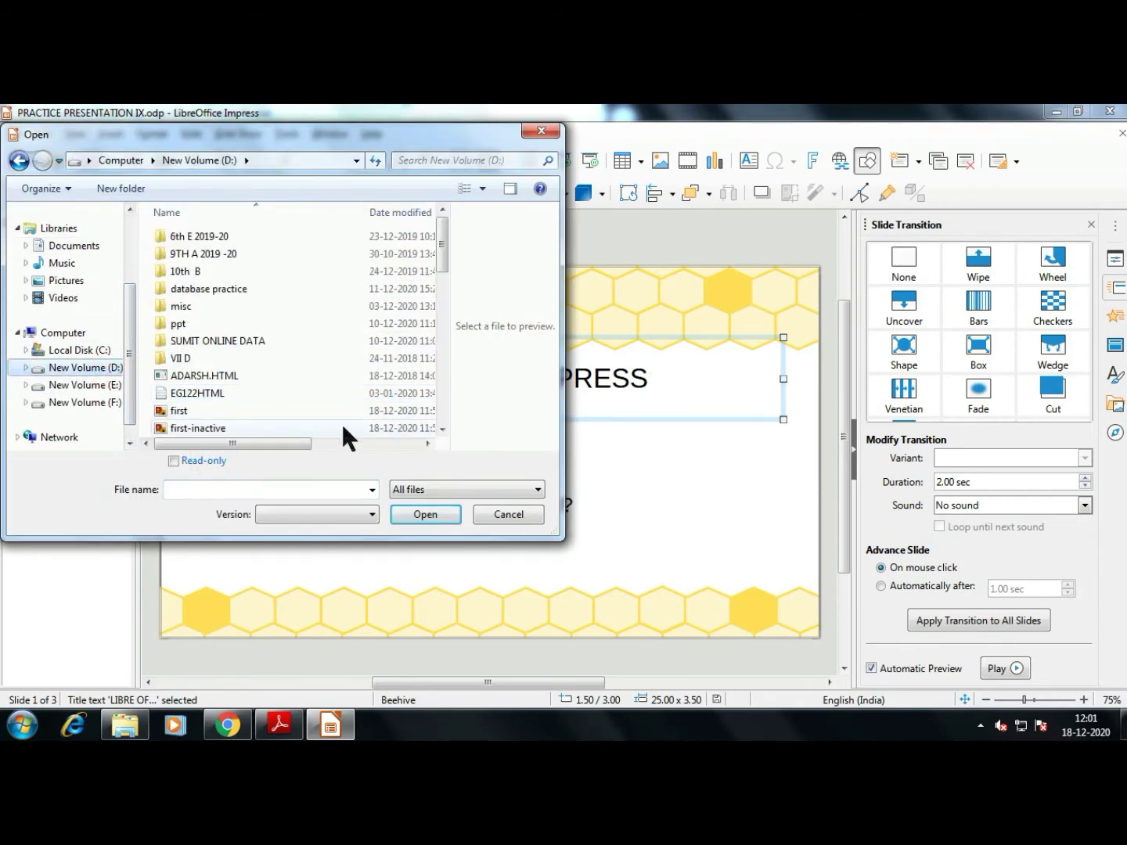
pyautogui.press('Escape')
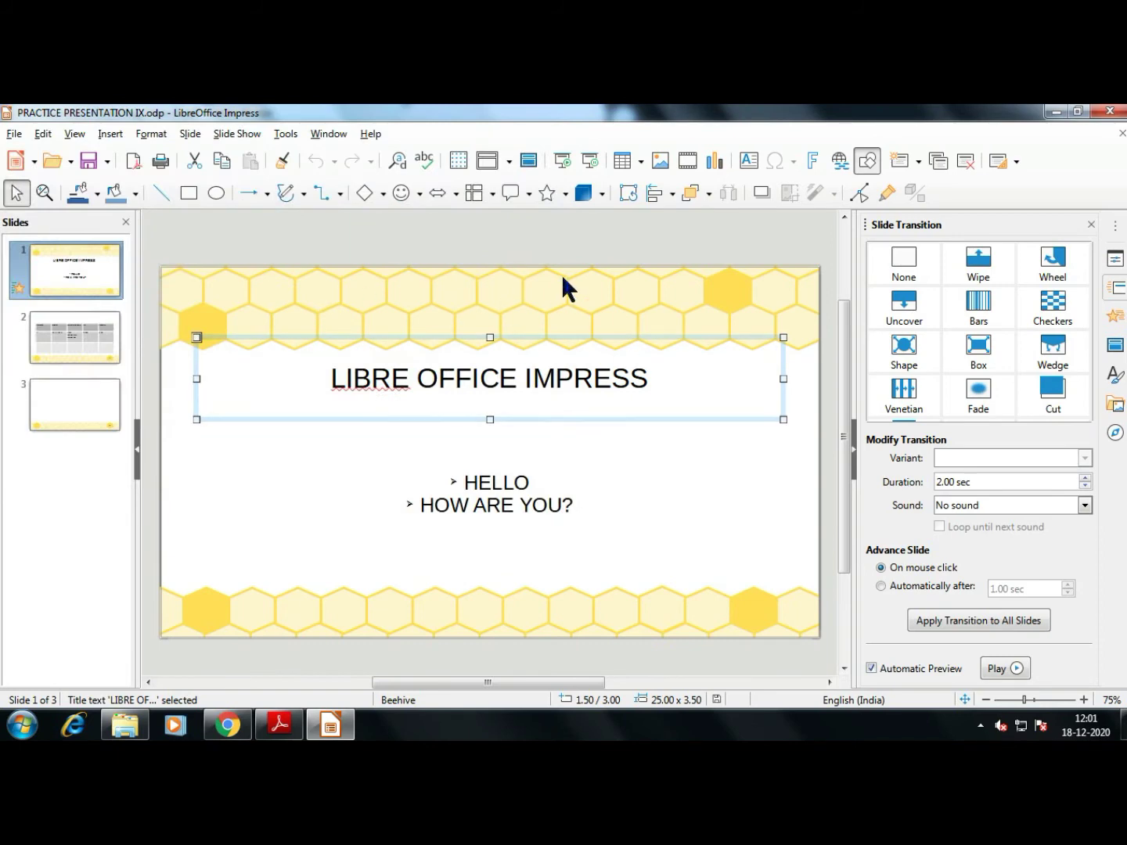
pyautogui.click(596, 275)
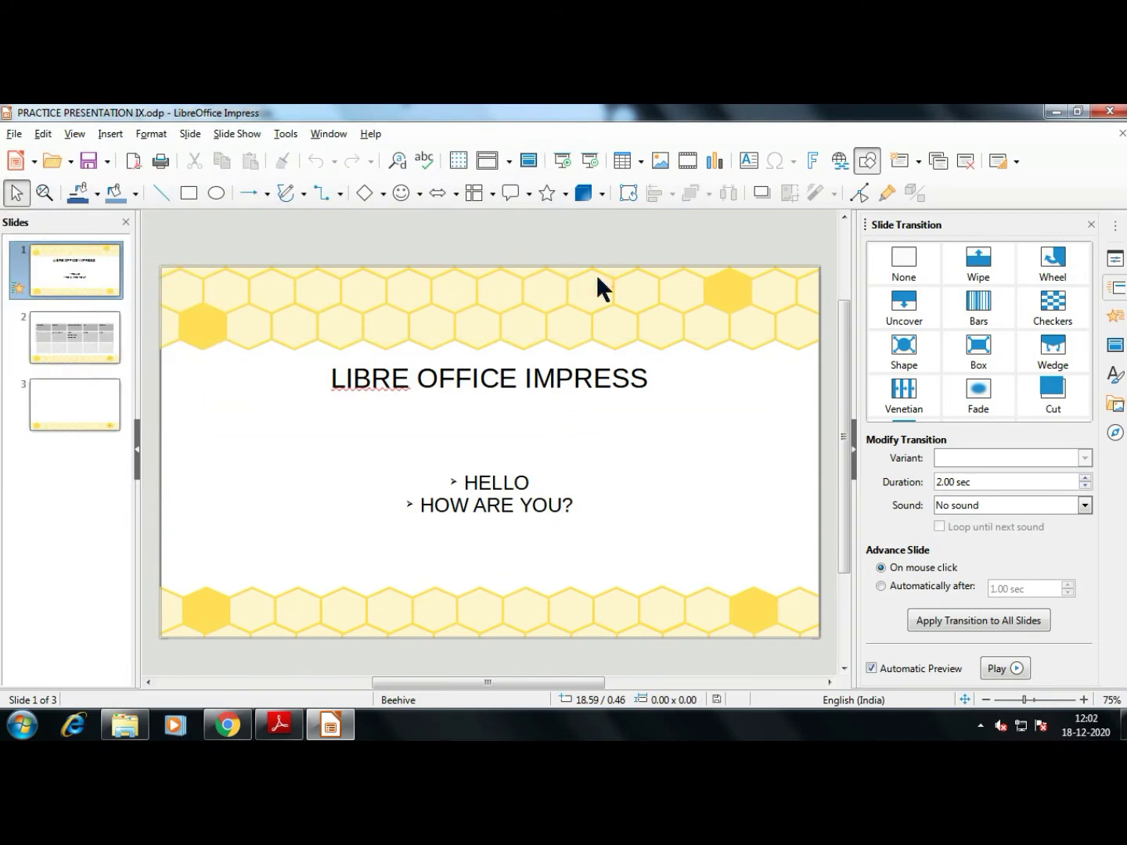
pyautogui.hotkey('ctrl', 'o')
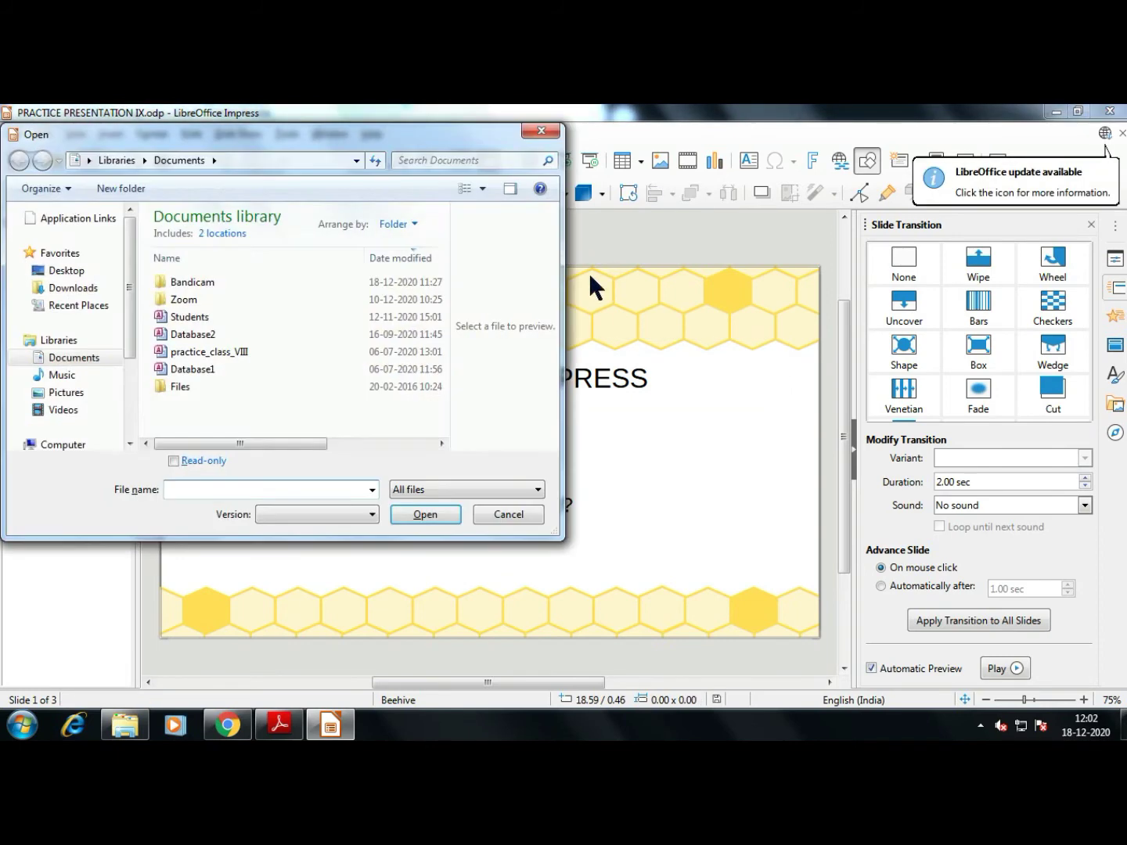
# Choose Read Help Online from LibreOffice Help, then close the loading browser page and return to Impress
pyautogui.hotkey('alt', 'Tab')
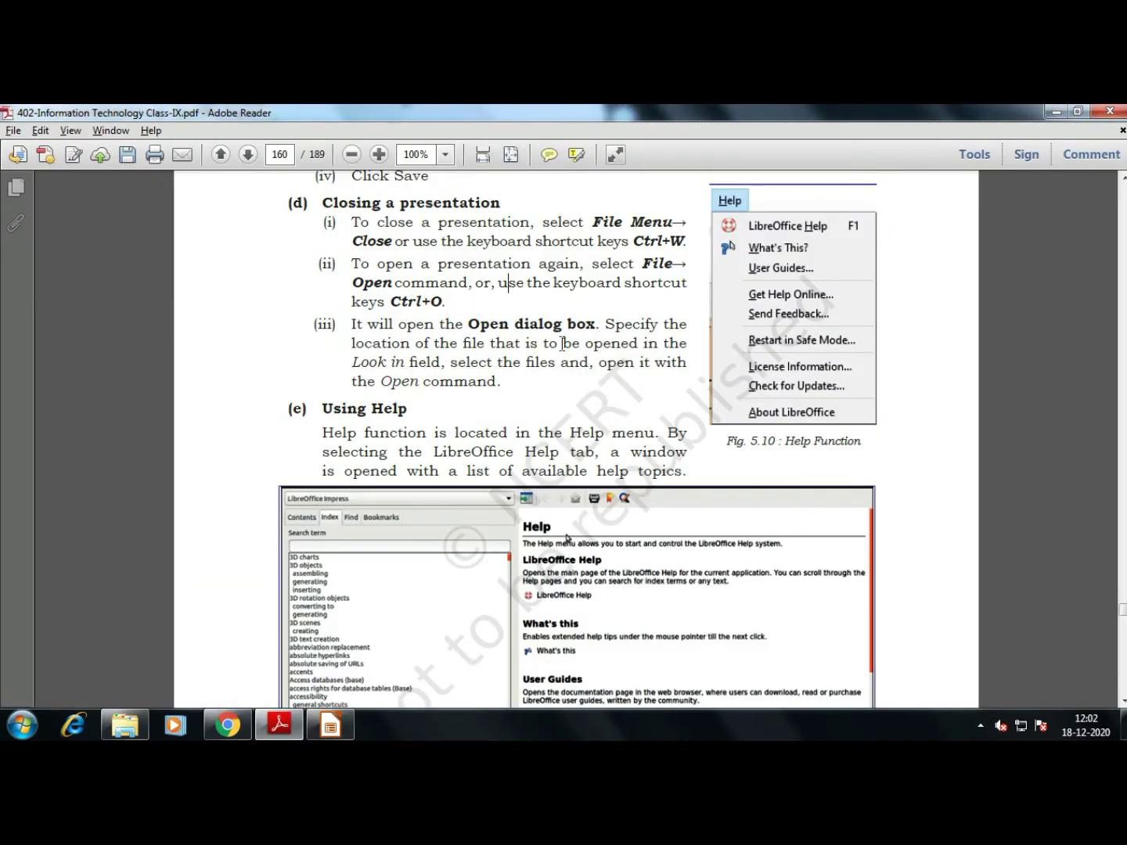
pyautogui.scroll(-5, 422, 402)
pyautogui.hotkey('alt', 'Tab')
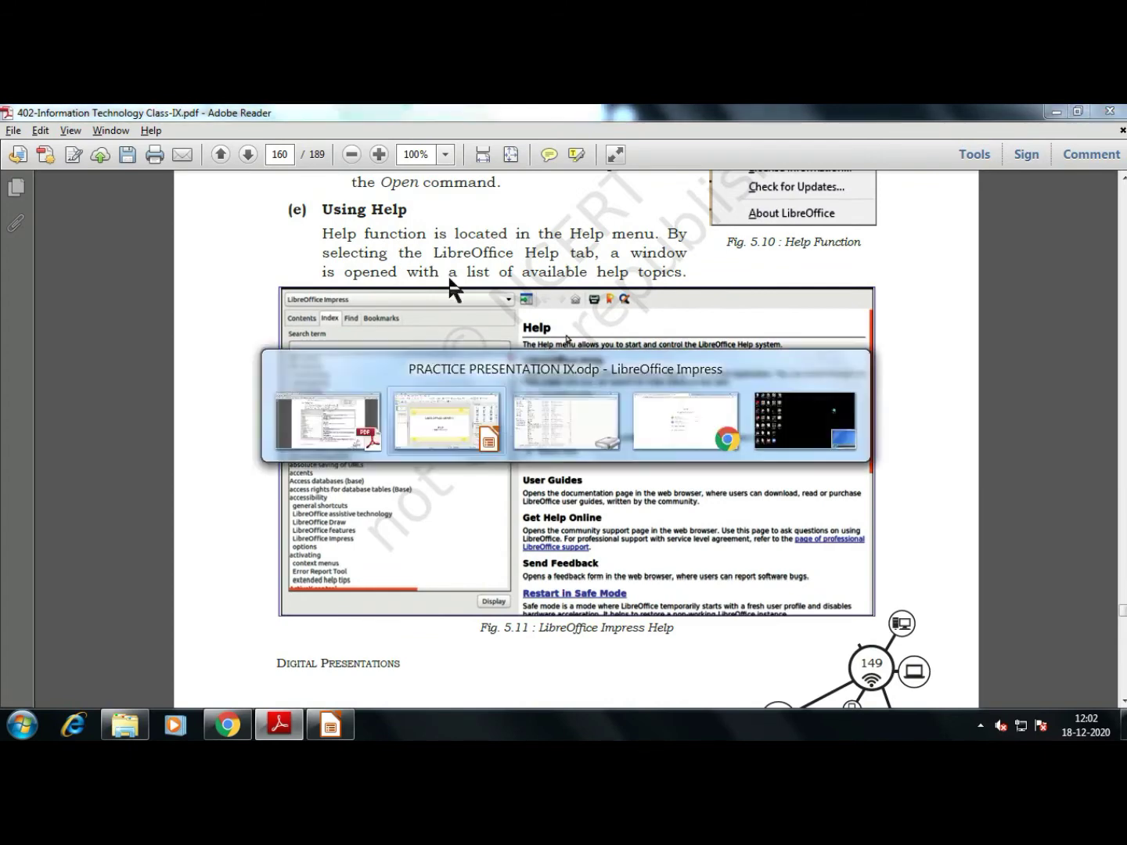
pyautogui.click(362, 135)
pyautogui.click(385, 155)
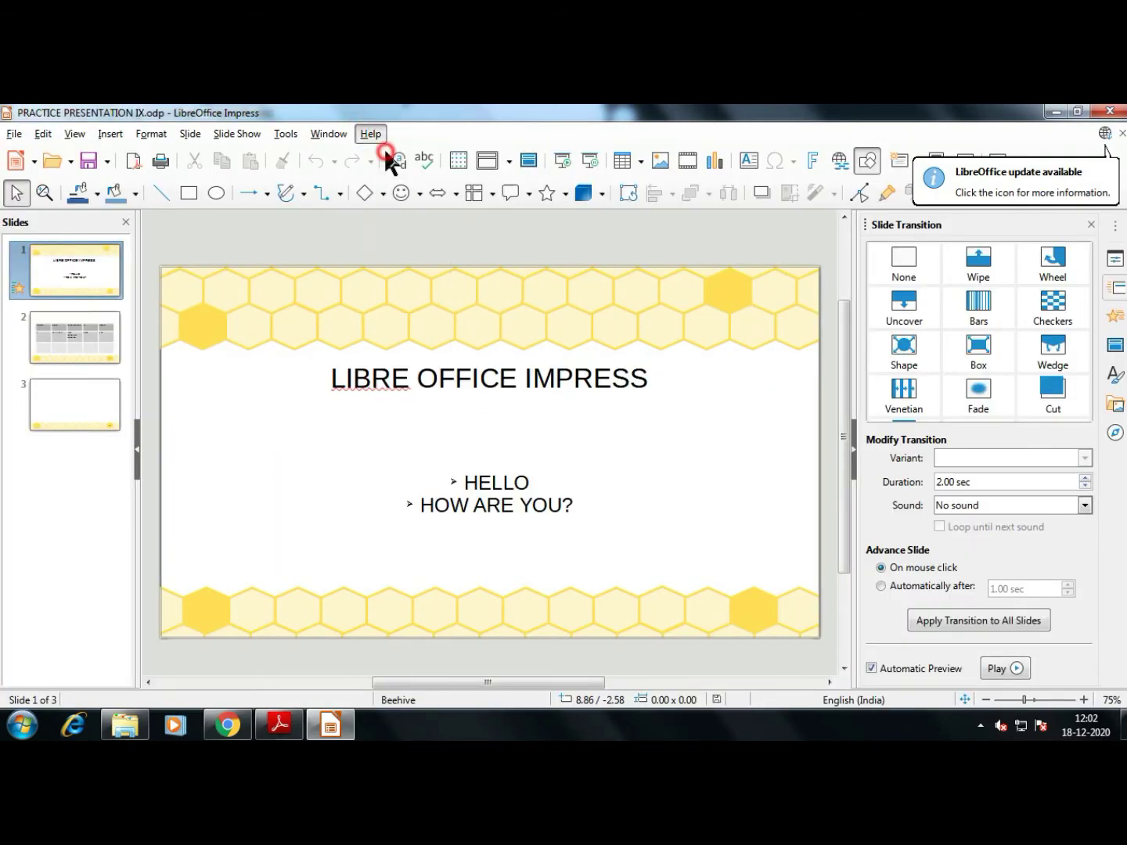
pyautogui.click(629, 462)
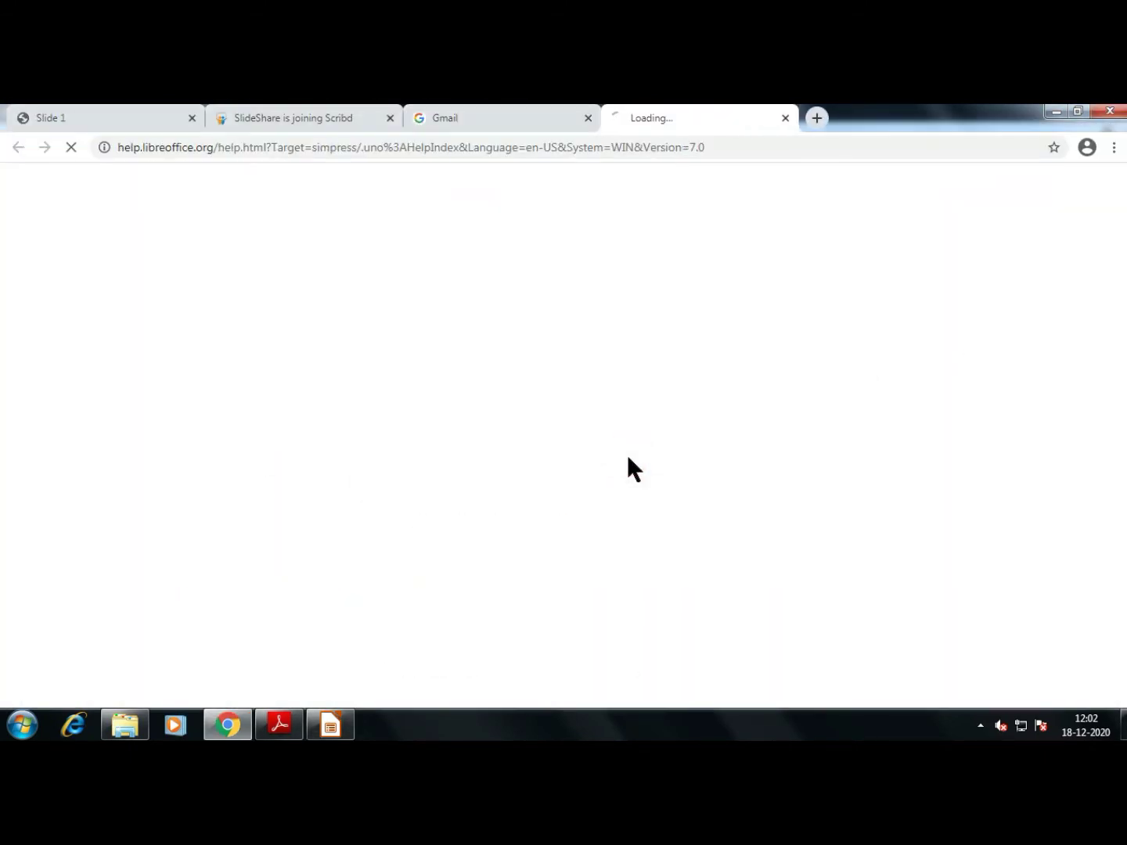
pyautogui.click(786, 117)
pyautogui.hotkey('alt', 'Tab')
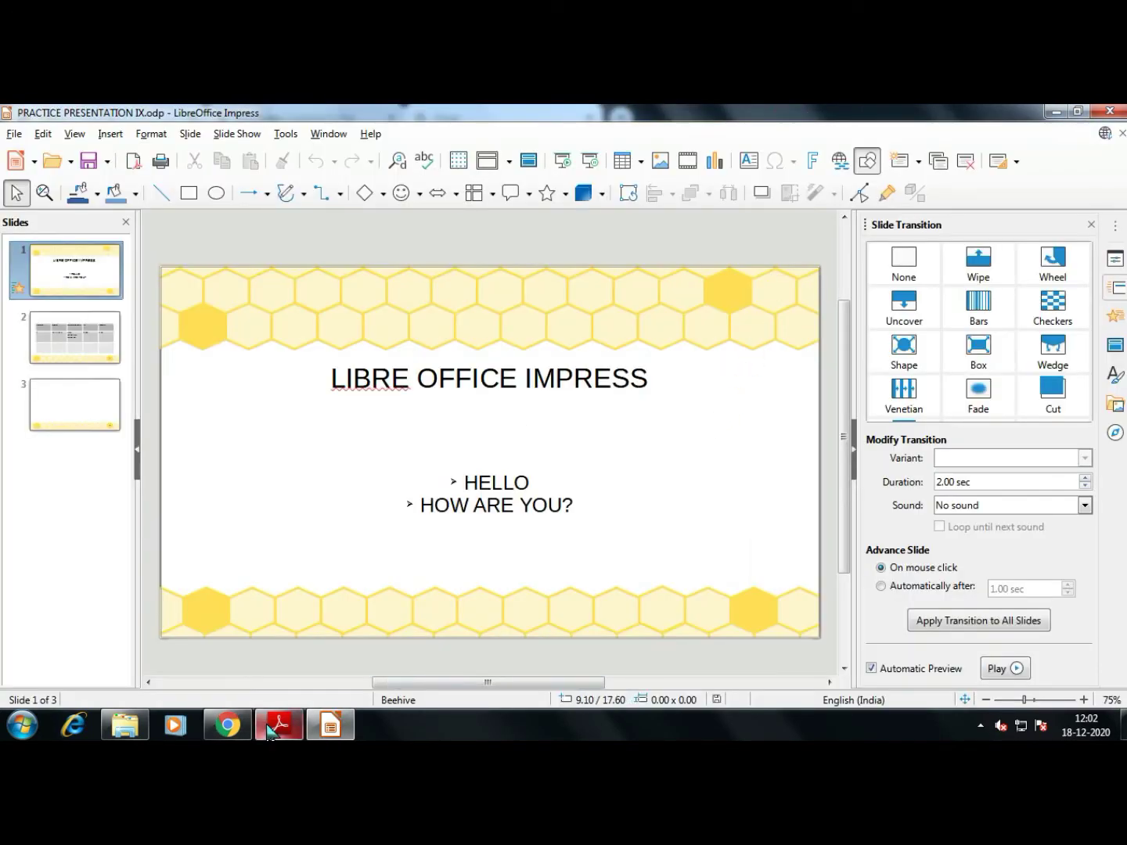
pyautogui.click(280, 725)
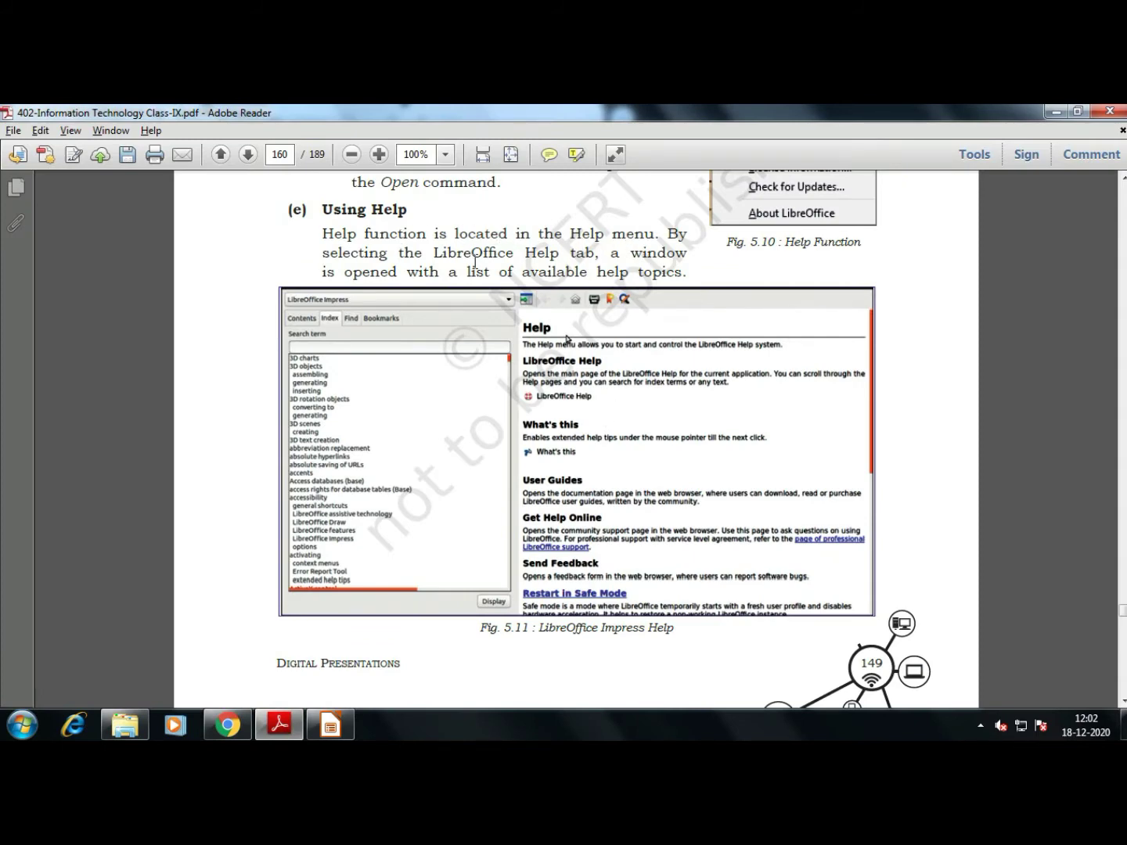
pyautogui.hotkey('alt', 'Tab')
# Dismiss the Help Not Installed notice, request LibreOffice Help again, and choose Read Help Online
pyautogui.click(369, 135)
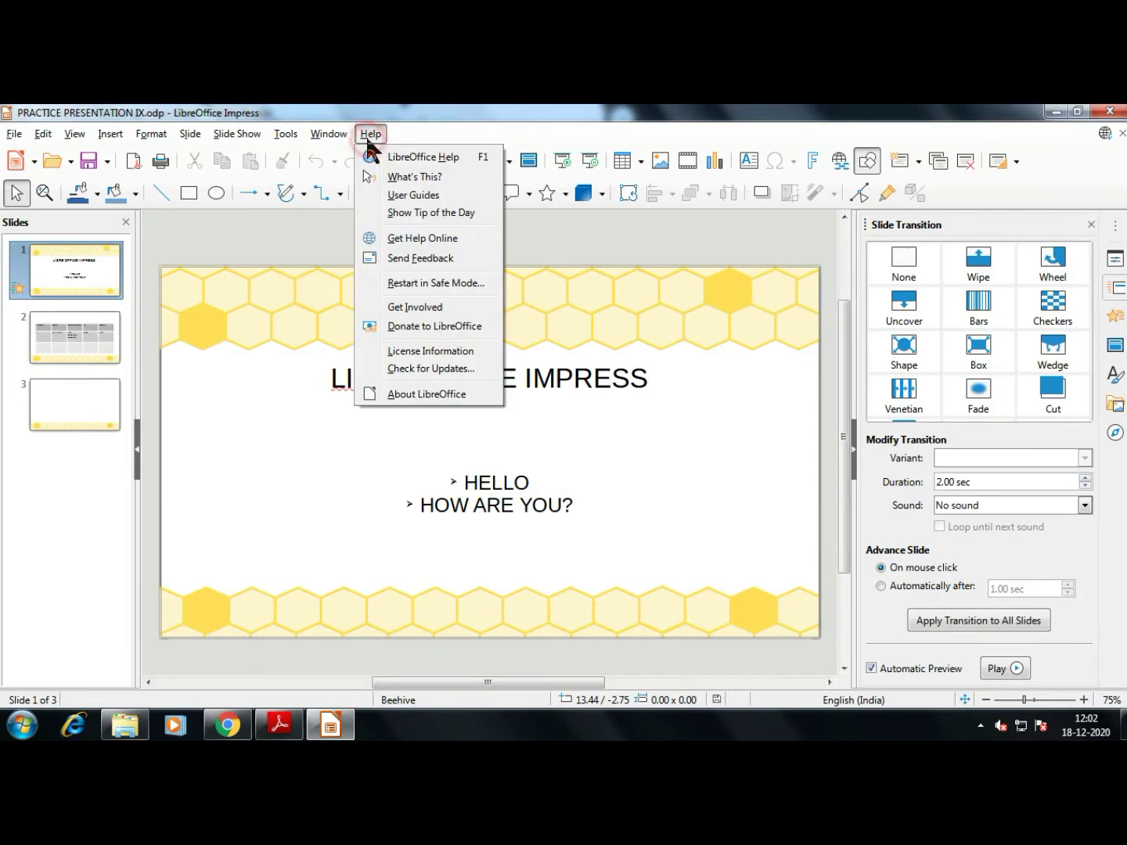
pyautogui.click(422, 158)
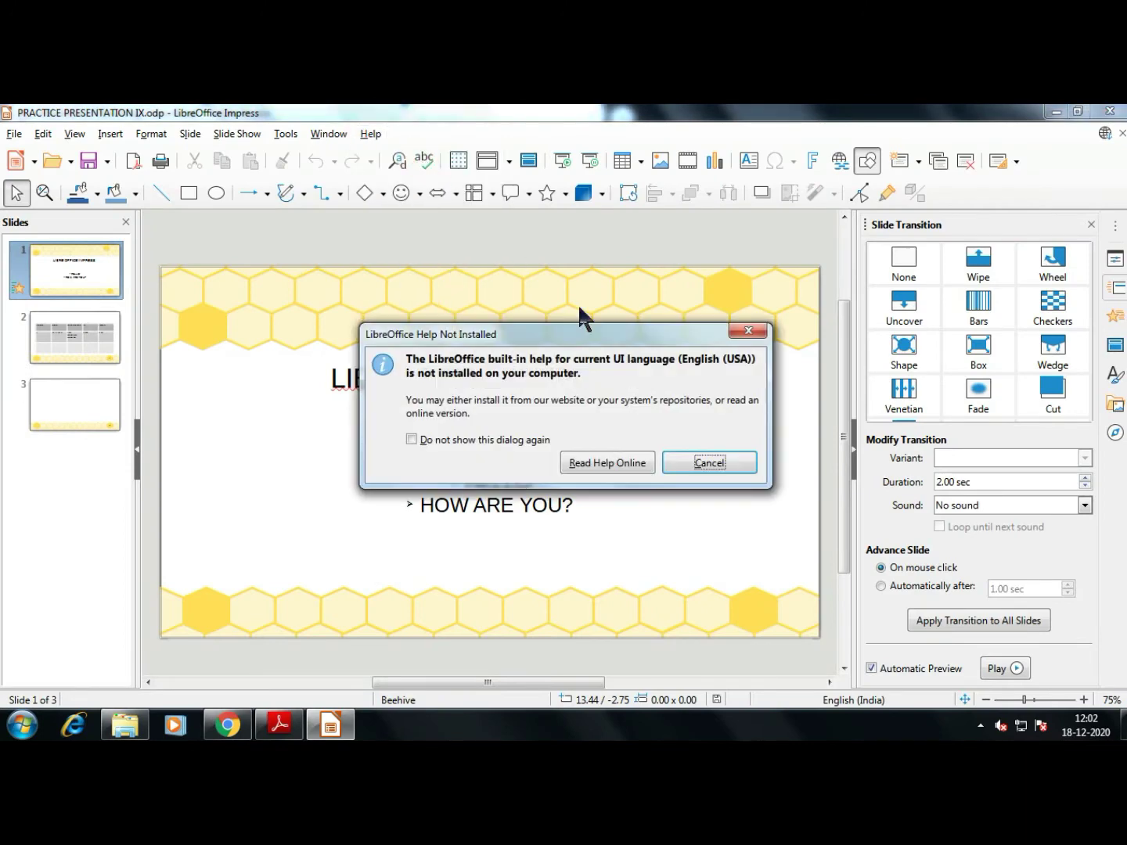
pyautogui.click(705, 462)
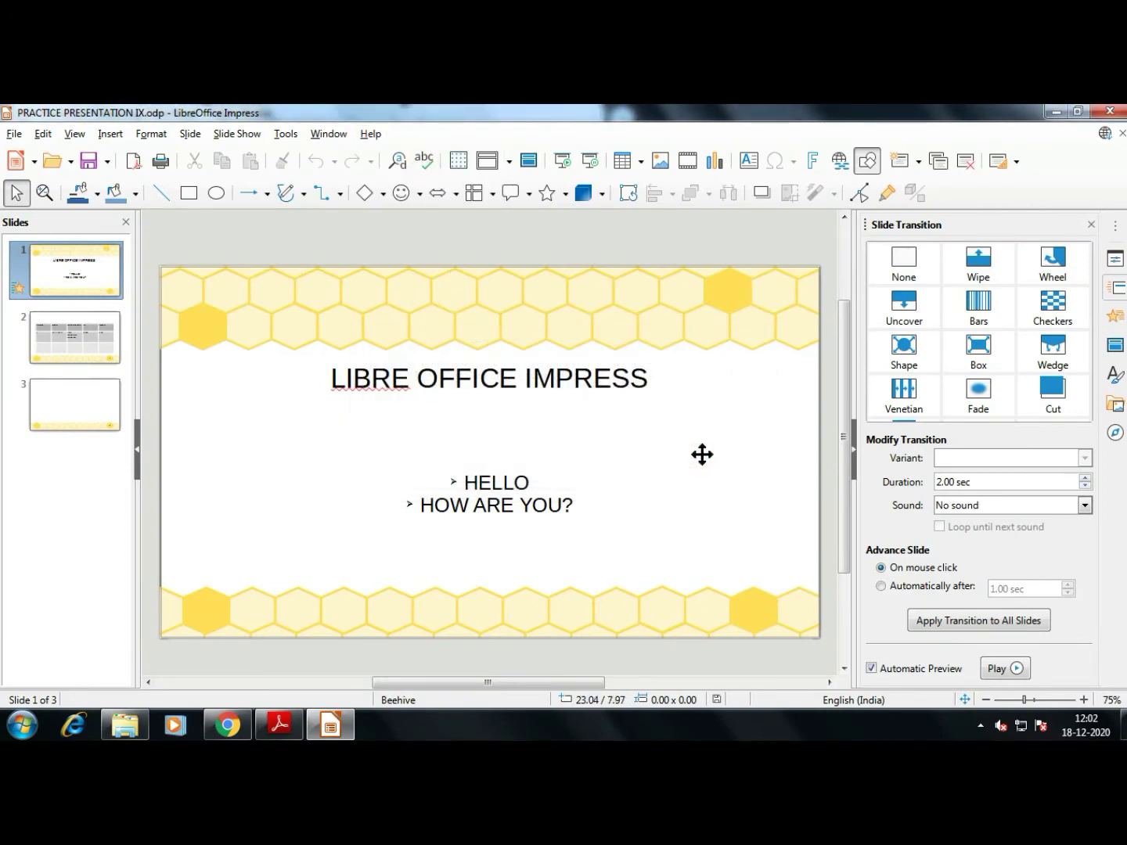
pyautogui.click(369, 134)
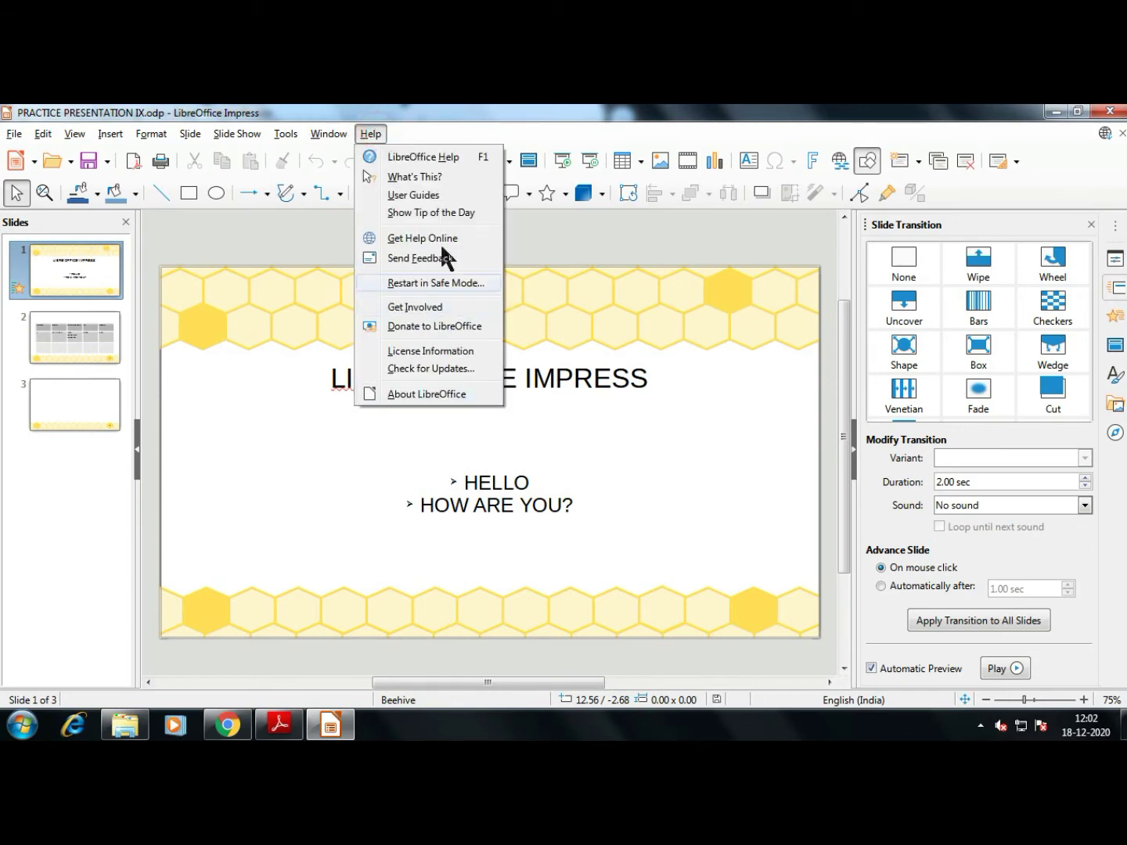
pyautogui.click(456, 156)
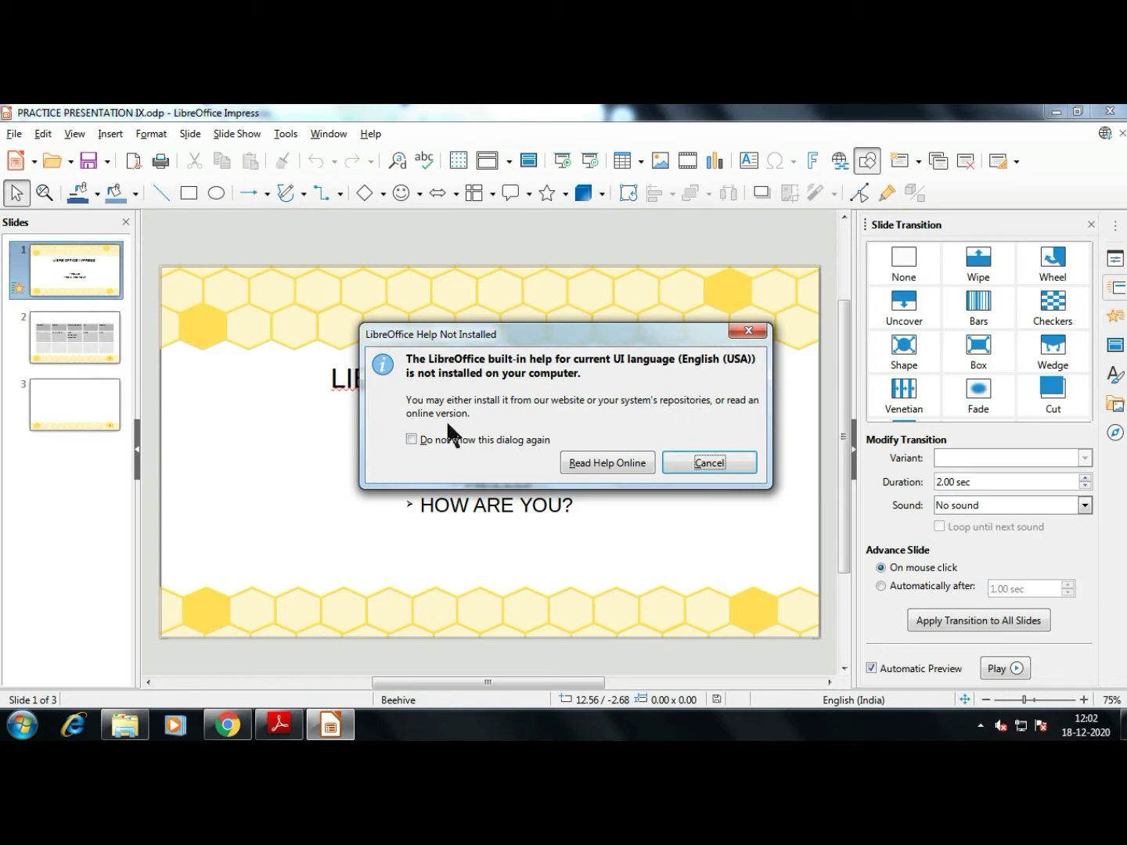
pyautogui.click(613, 466)
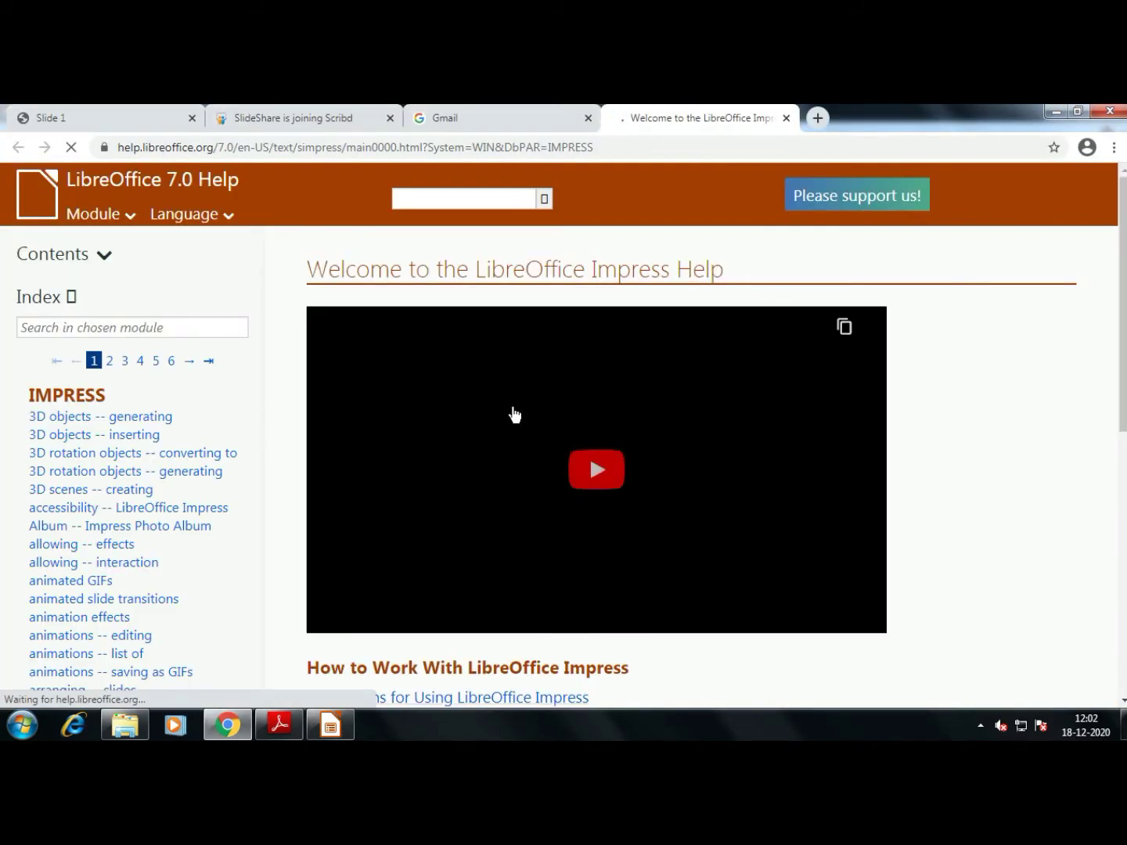
# Scroll the Impress Help welcome page and open the Menus topic
pyautogui.scroll(-2, 118, 403)
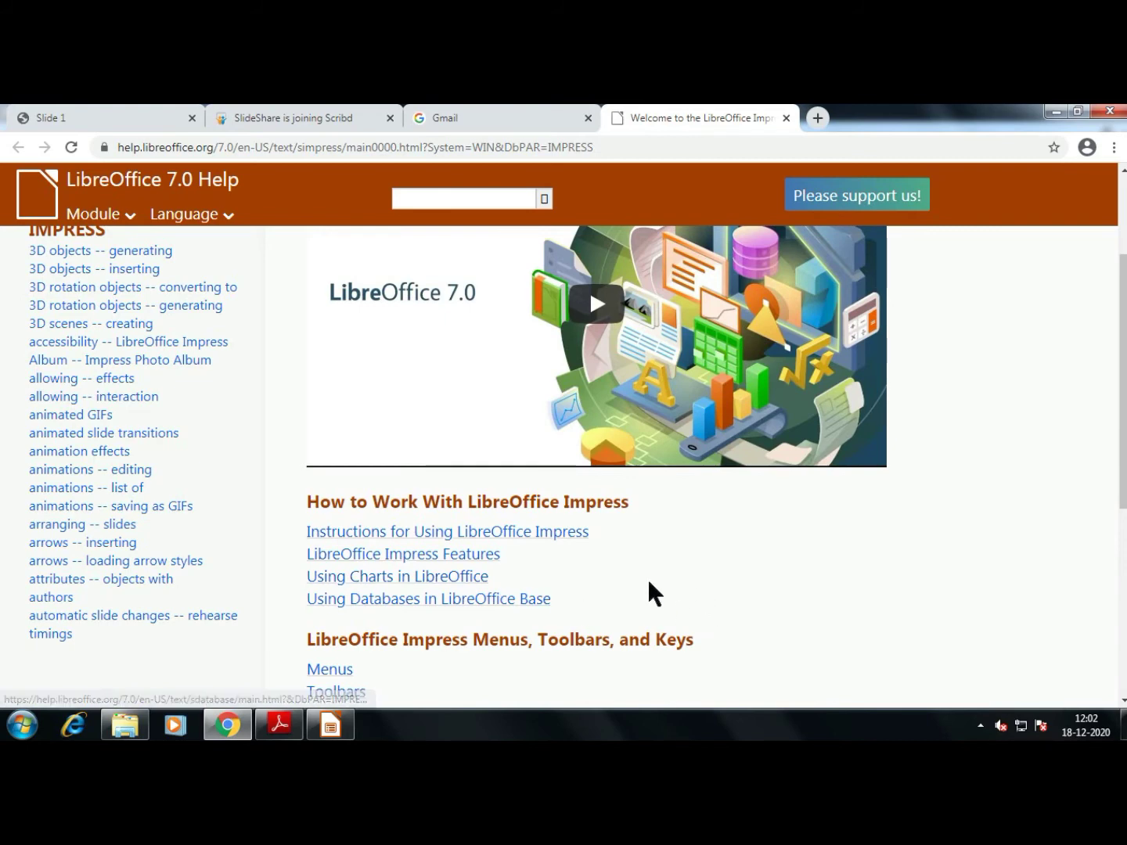
pyautogui.scroll(-3, 649, 594)
pyautogui.scroll(-2, 644, 513)
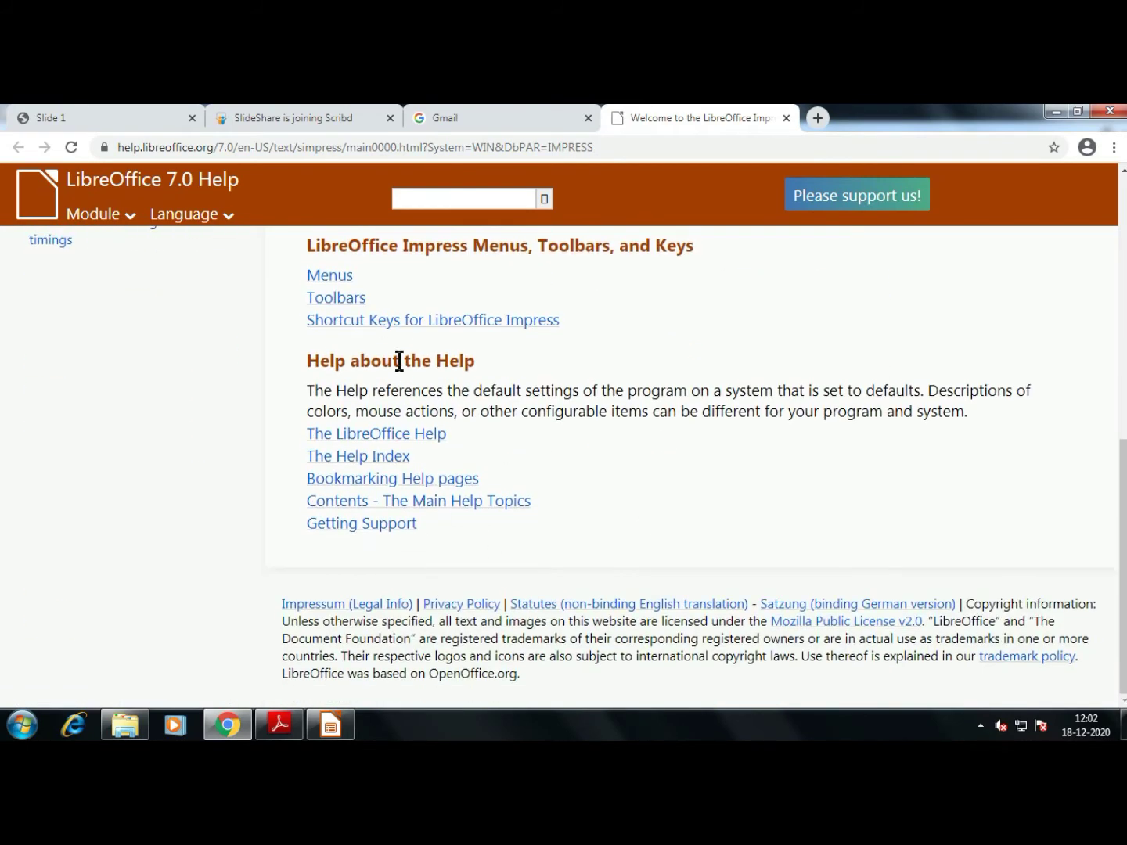
pyautogui.click(329, 275)
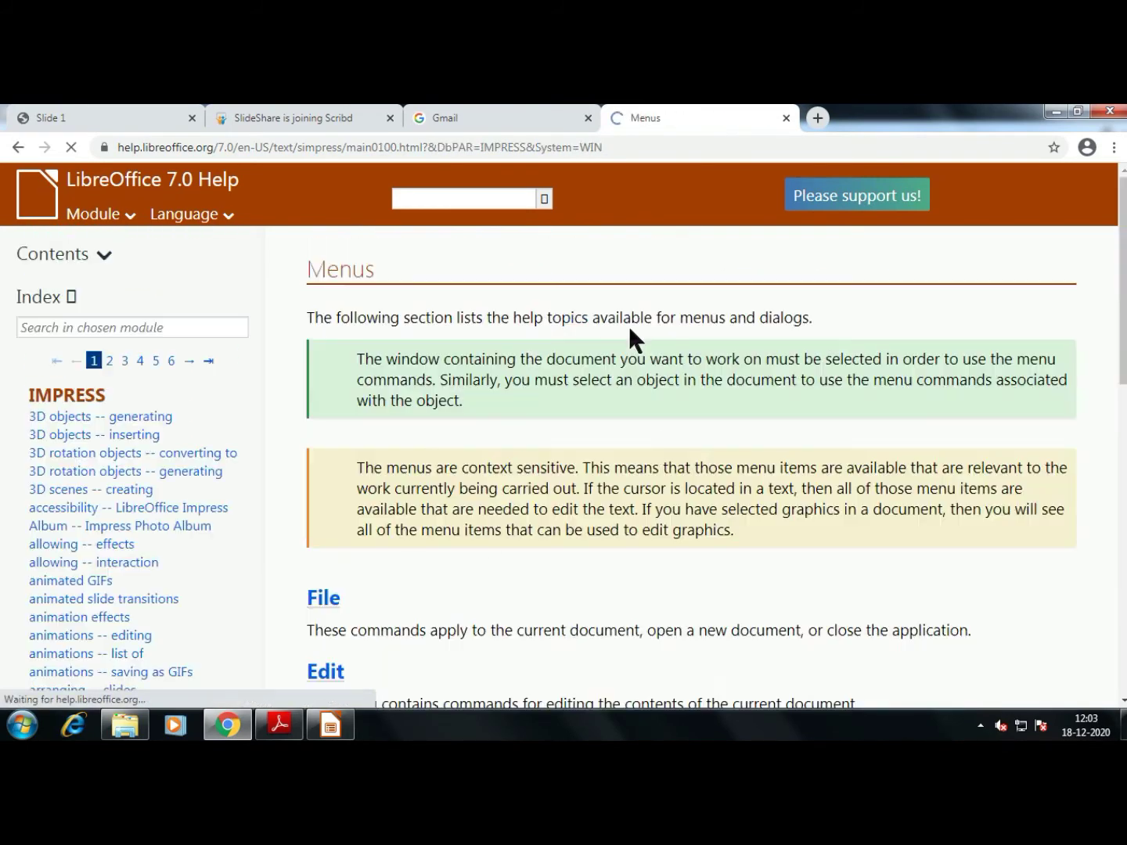
pyautogui.scroll(-12, 626, 336)
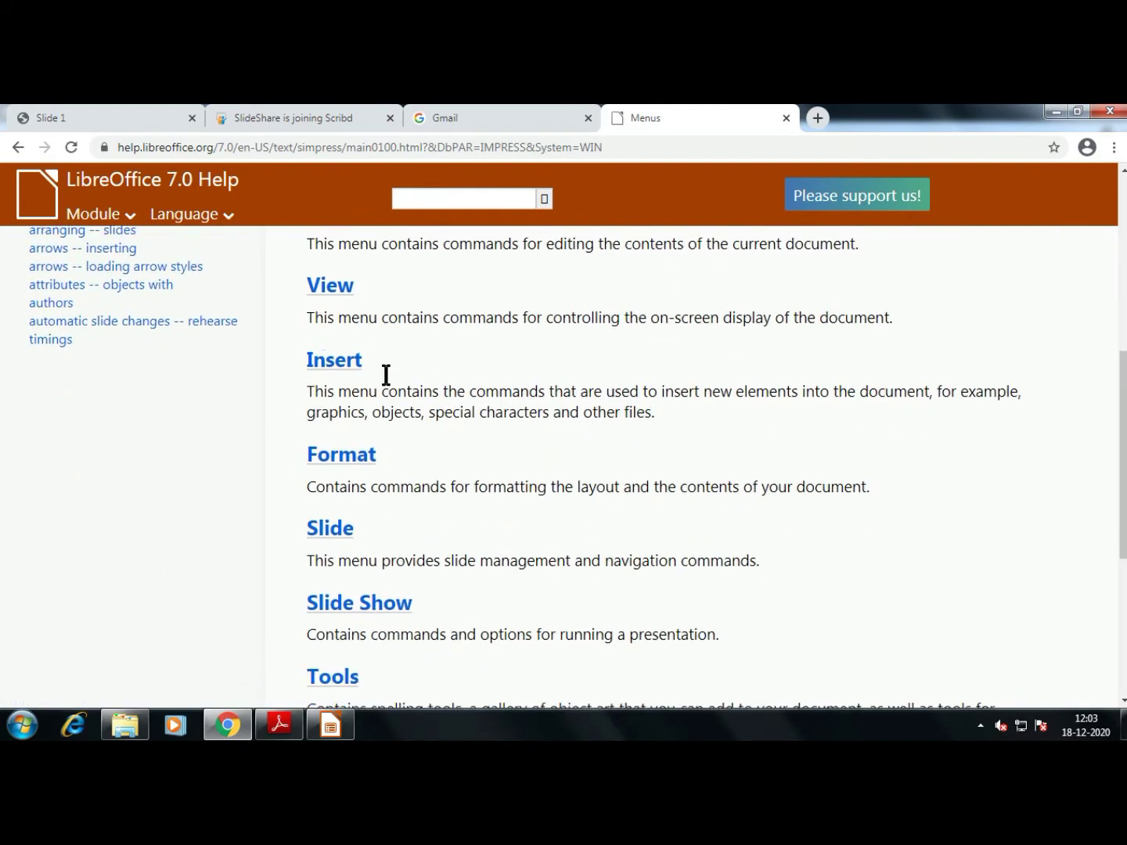
pyautogui.scroll(7, 540, 547)
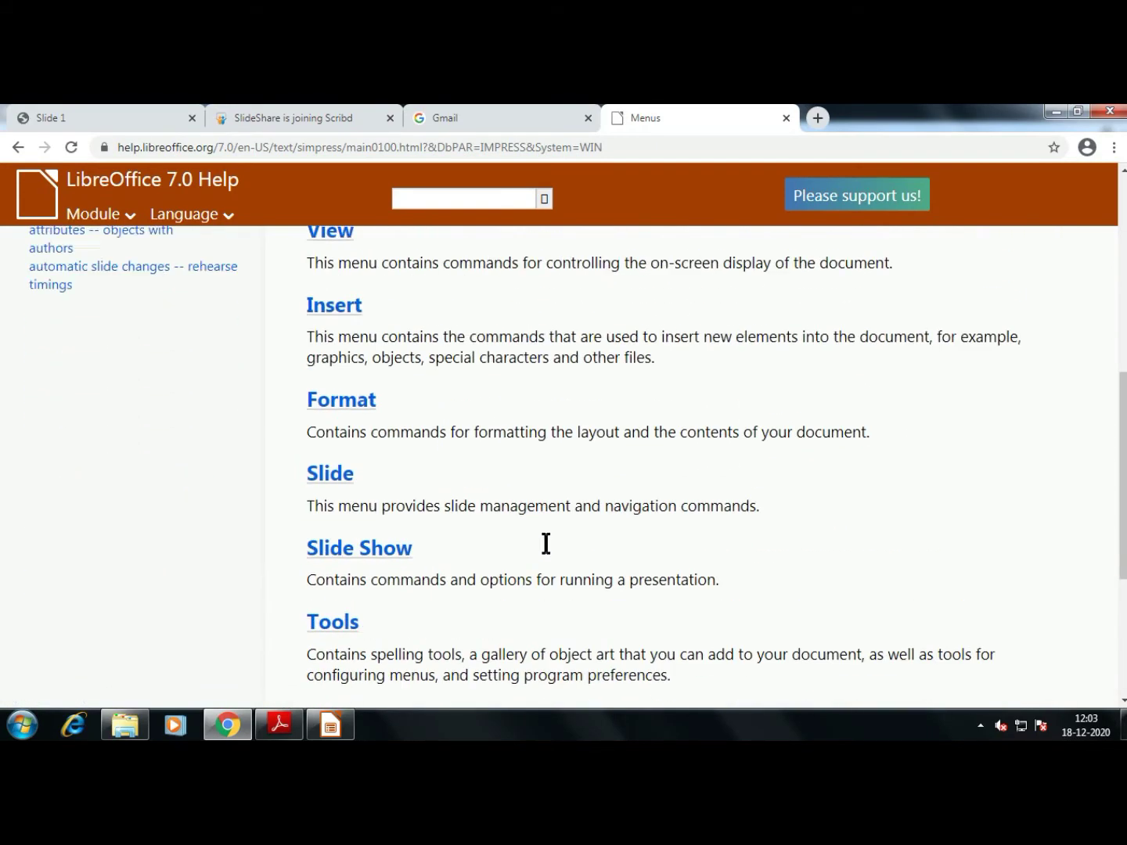
pyautogui.scroll(3, 541, 543)
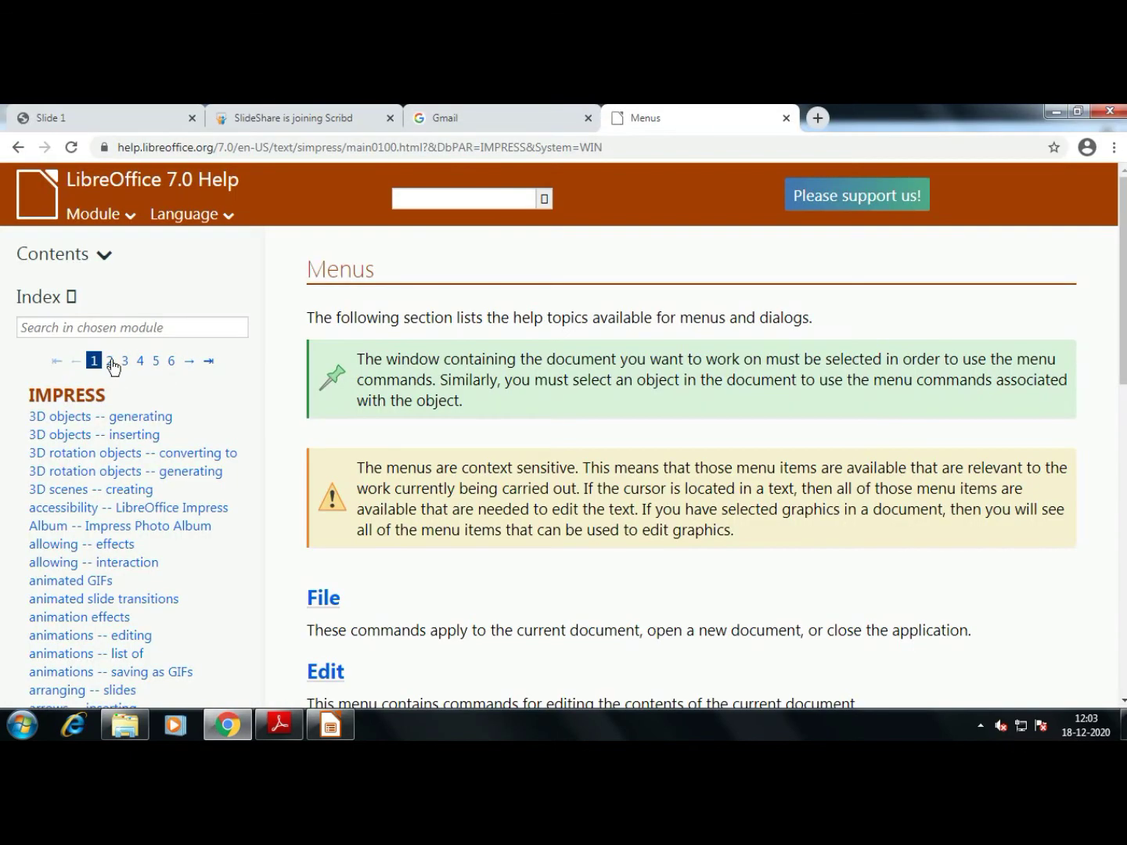
# Page through help index pages 2, 3, 5 and 8, then return to page 1
pyautogui.click(110, 361)
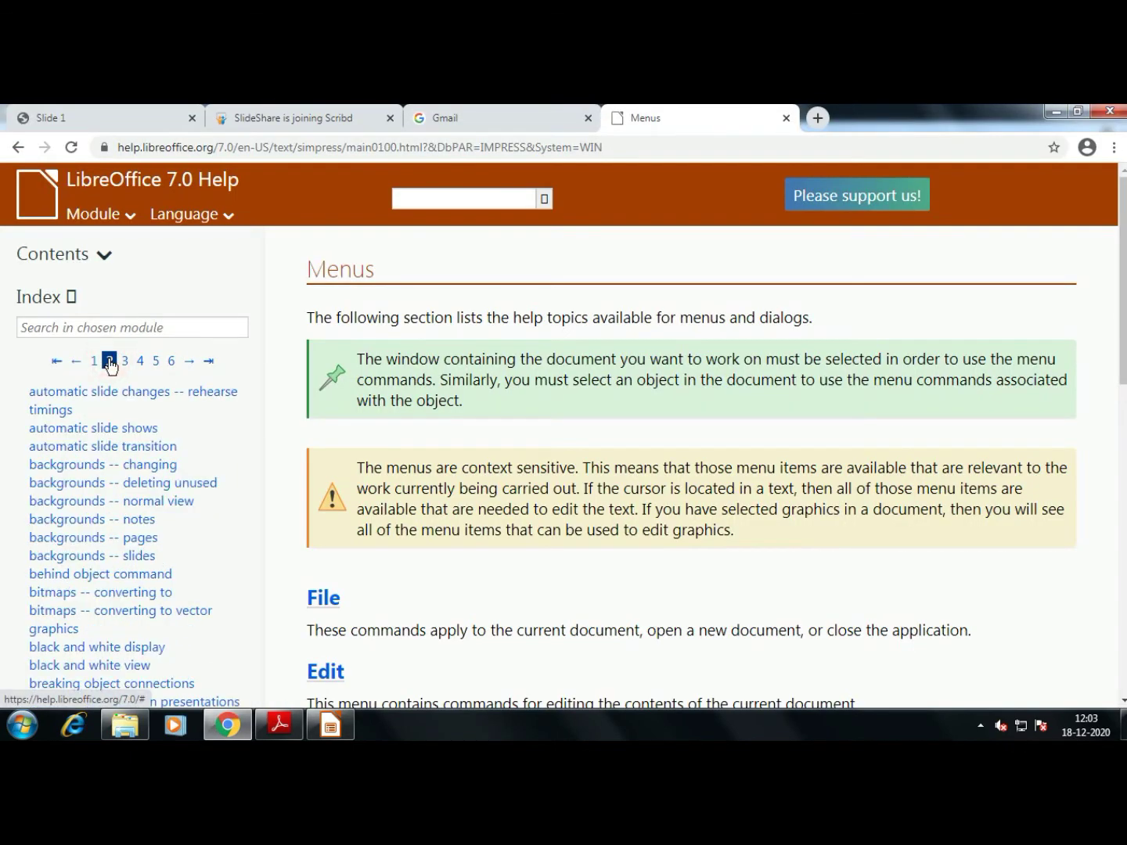
pyautogui.click(125, 362)
pyautogui.click(150, 361)
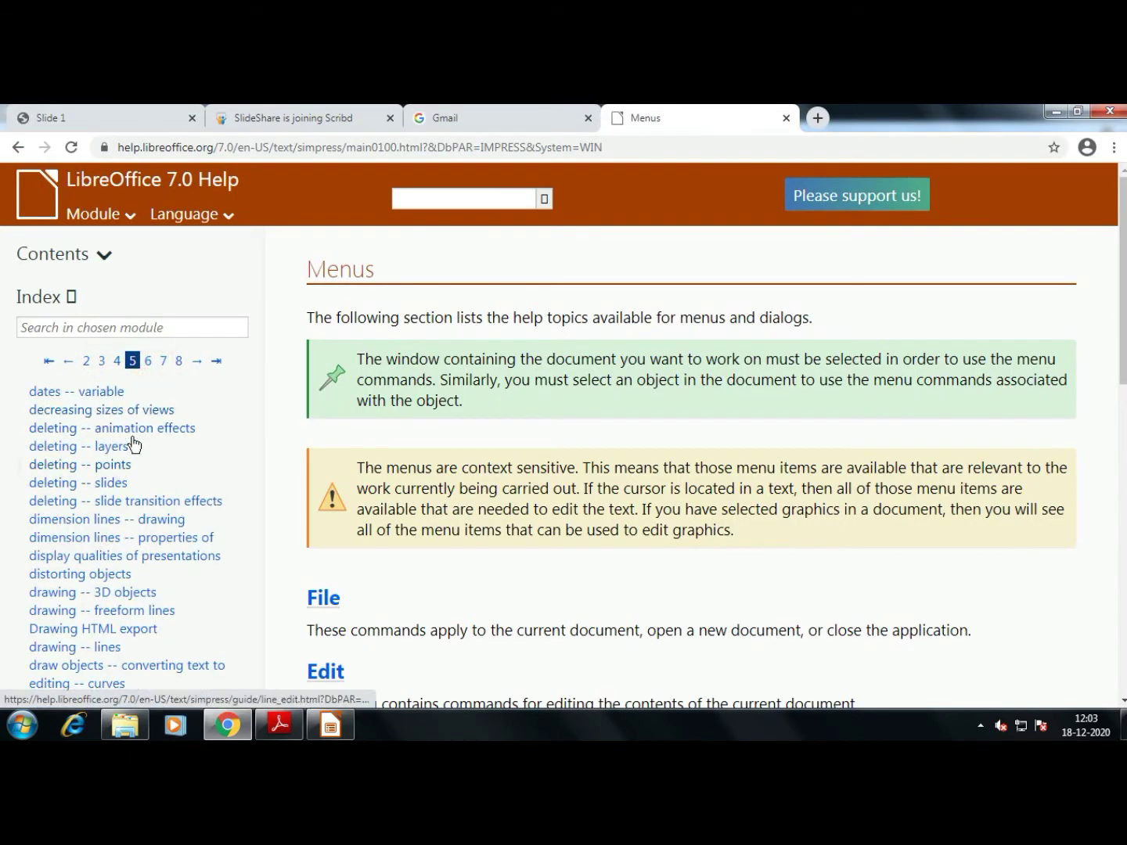
pyautogui.click(180, 361)
pyautogui.click(86, 360)
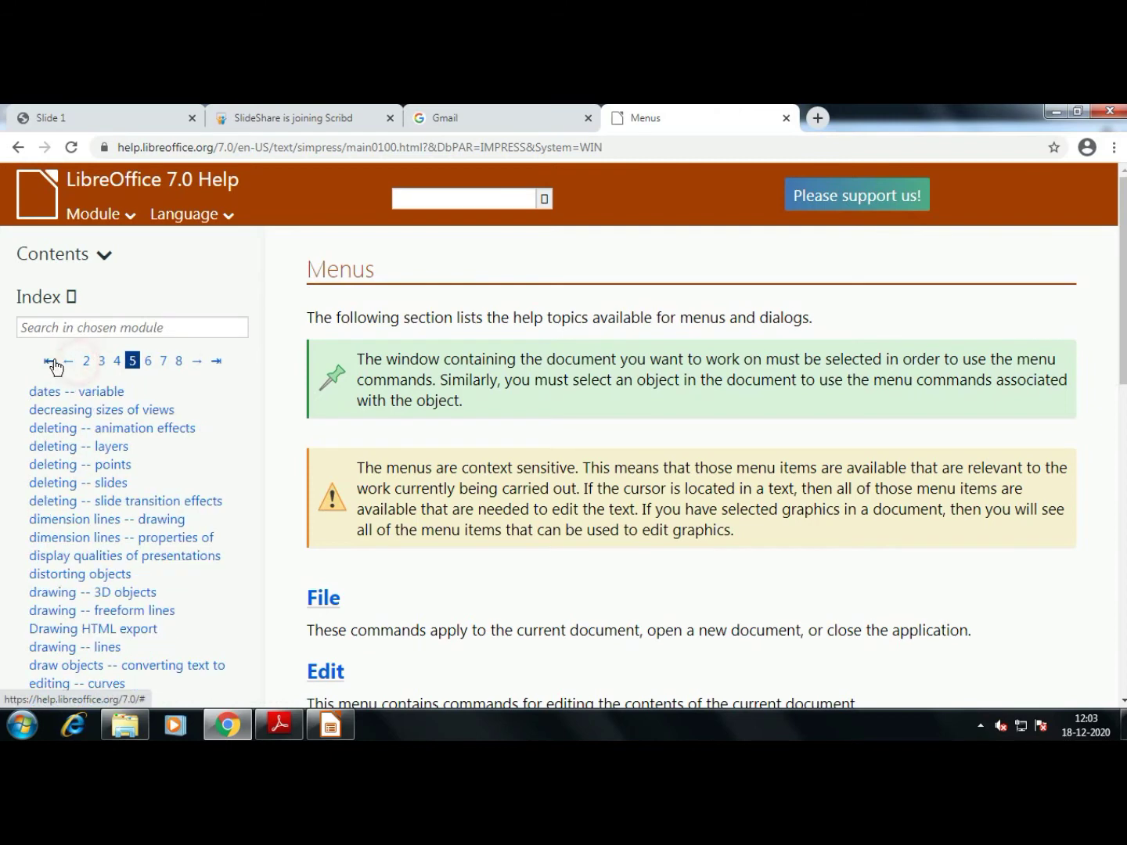
pyautogui.click(51, 360)
# Expand the help Contents tree and browse it before returning to the presentation
pyautogui.click(102, 253)
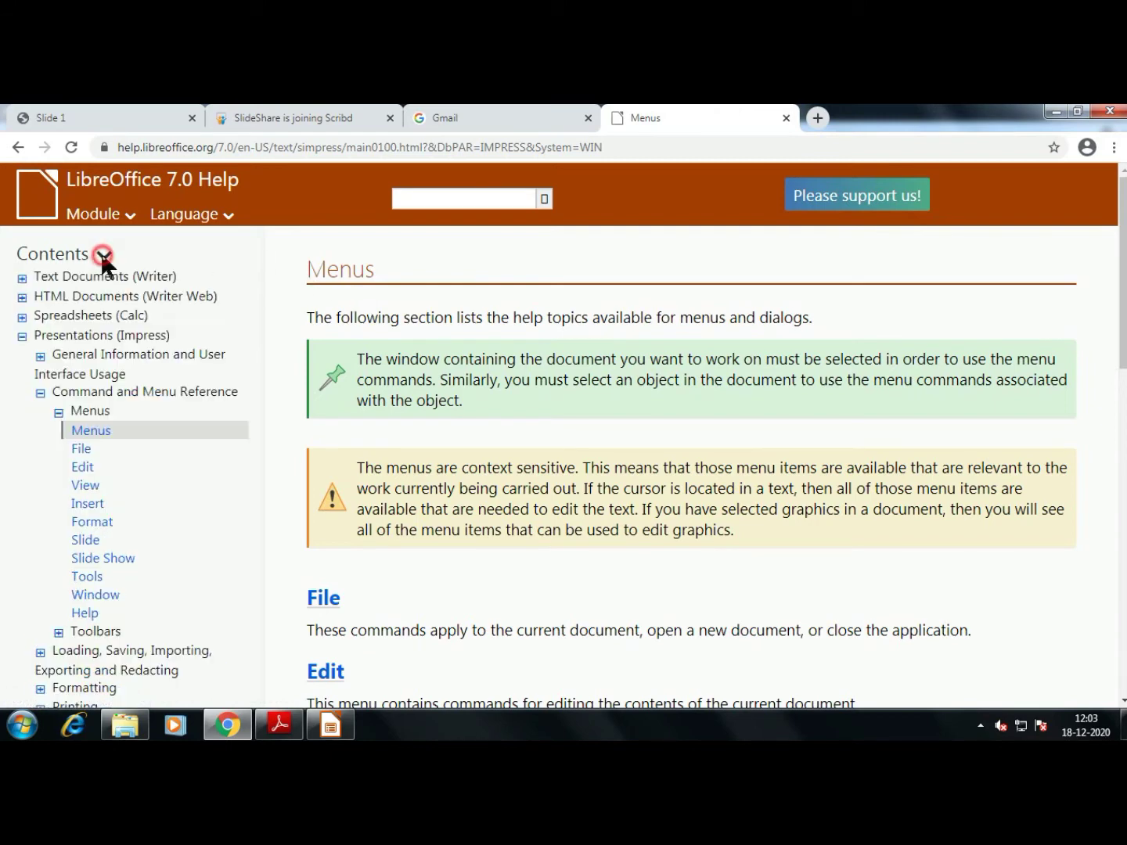
pyautogui.click(100, 252)
pyautogui.click(101, 254)
pyautogui.click(108, 256)
pyautogui.scroll(-5, 141, 466)
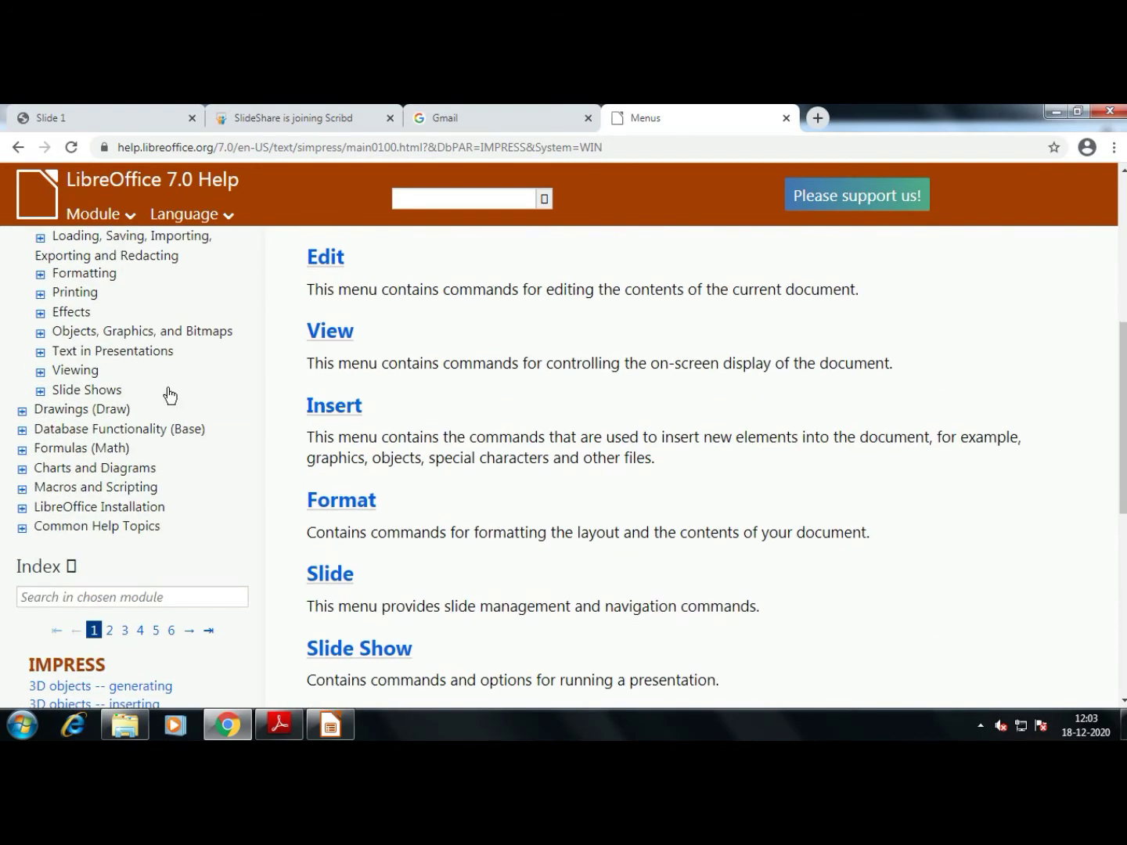
pyautogui.scroll(3, 166, 392)
pyautogui.hotkey('alt', 'Tab')
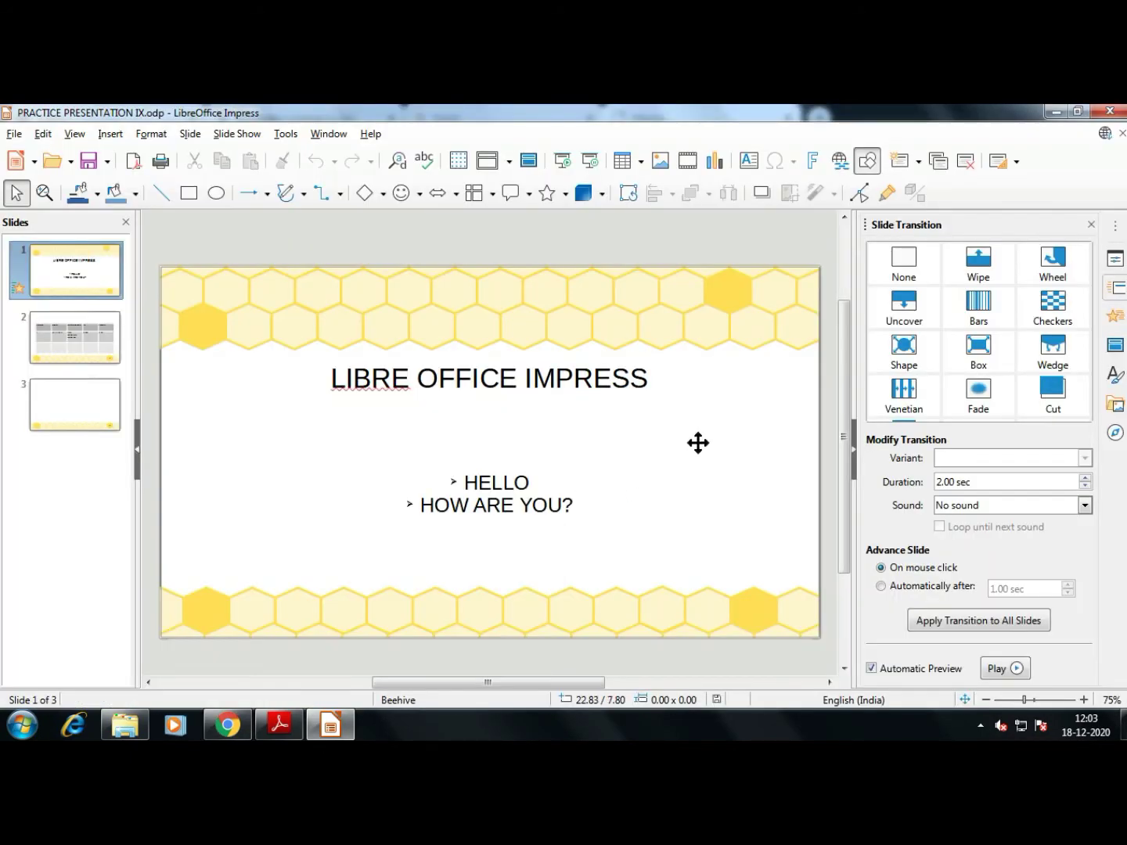
# Read further in the textbook PDF, then return to the presentation
pyautogui.click(282, 728)
pyautogui.scroll(-10, 483, 543)
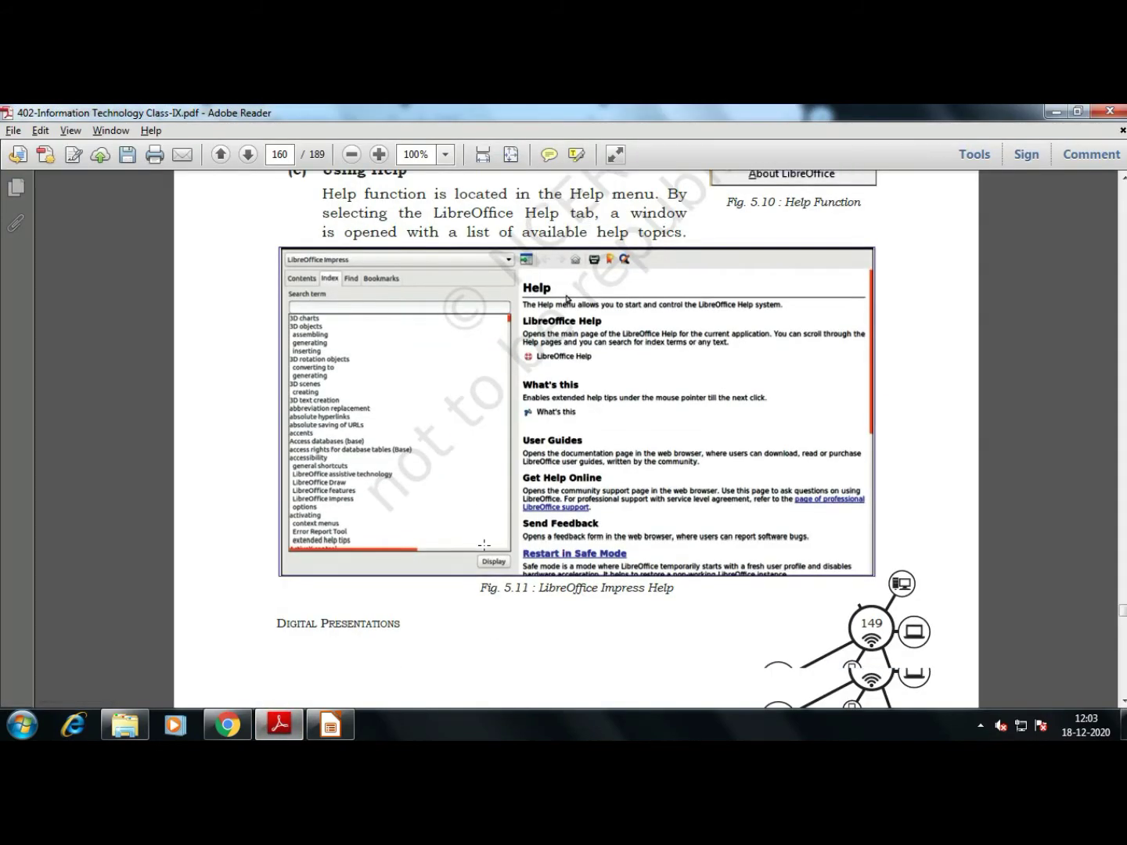
pyautogui.scroll(-3, 482, 542)
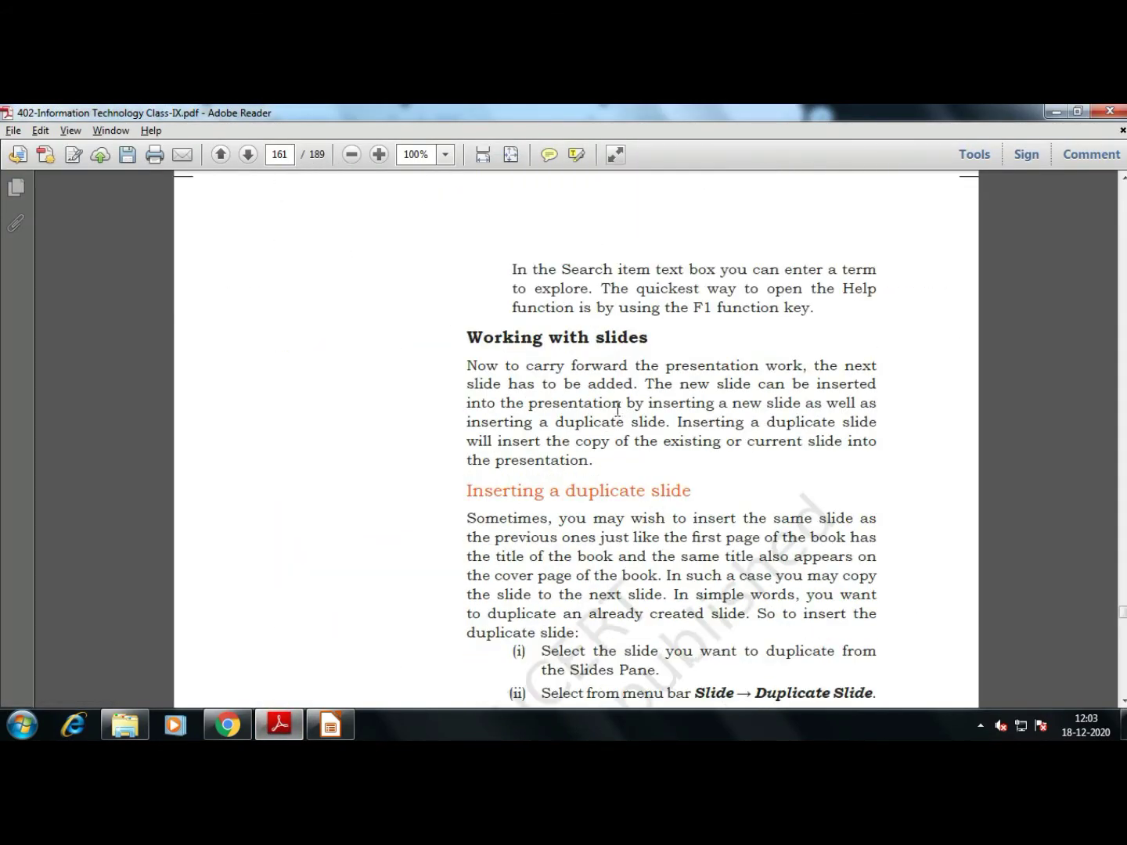
pyautogui.scroll(-3, 616, 409)
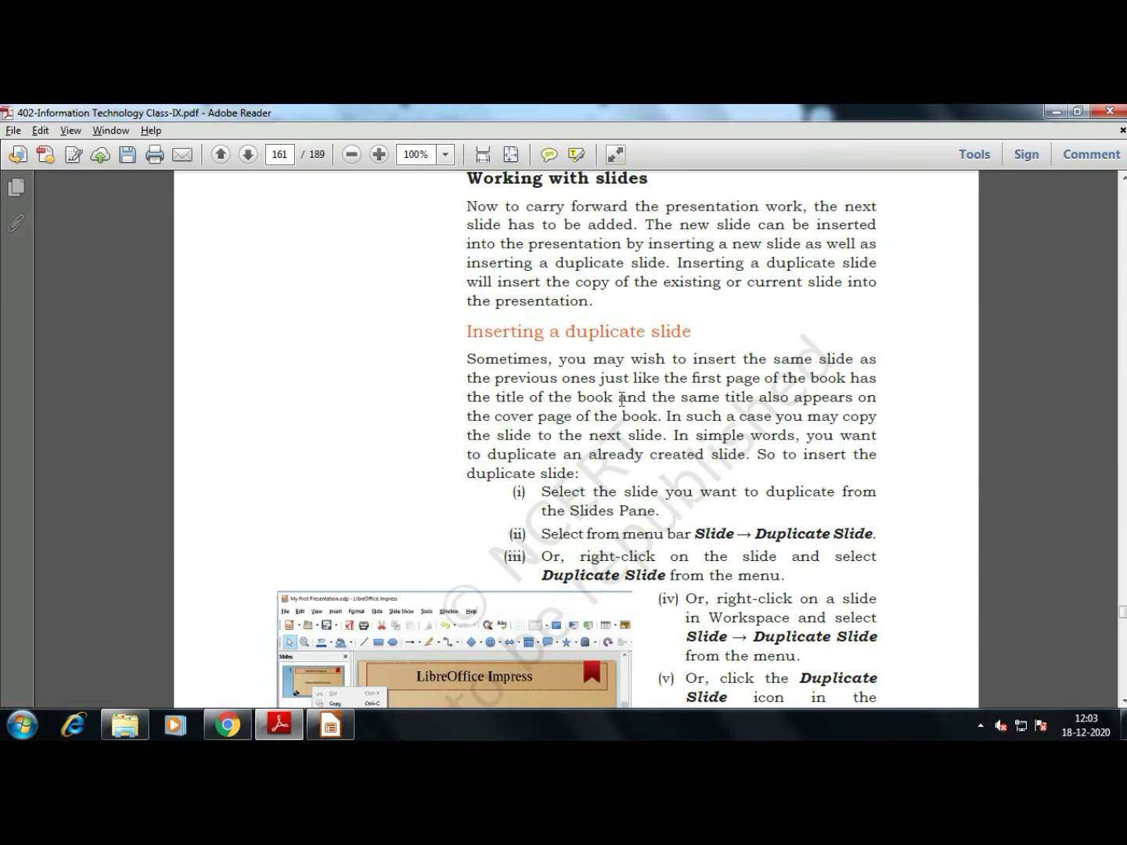
pyautogui.scroll(-3, 622, 399)
pyautogui.hotkey('alt', 'Tab')
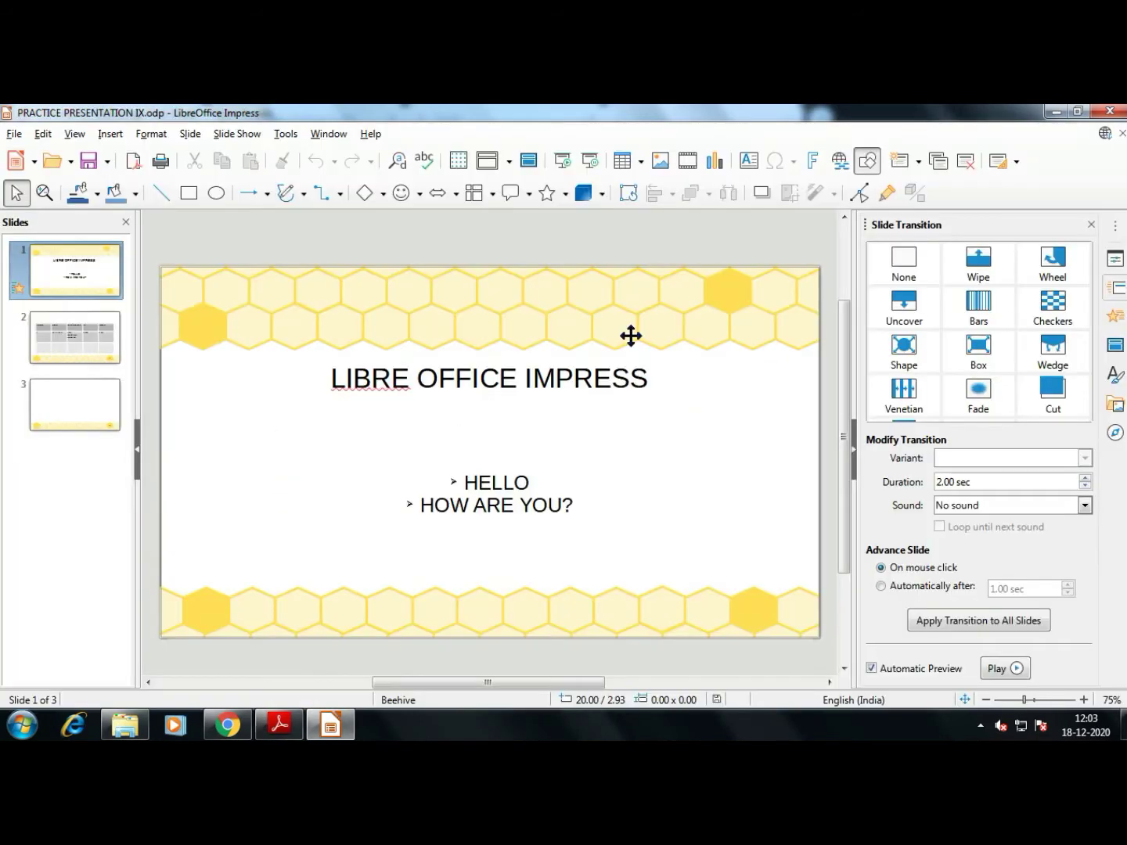
# Copy title slide 1, paste it after slide 3, drag it up, and move the table slide last
pyautogui.click(86, 507)
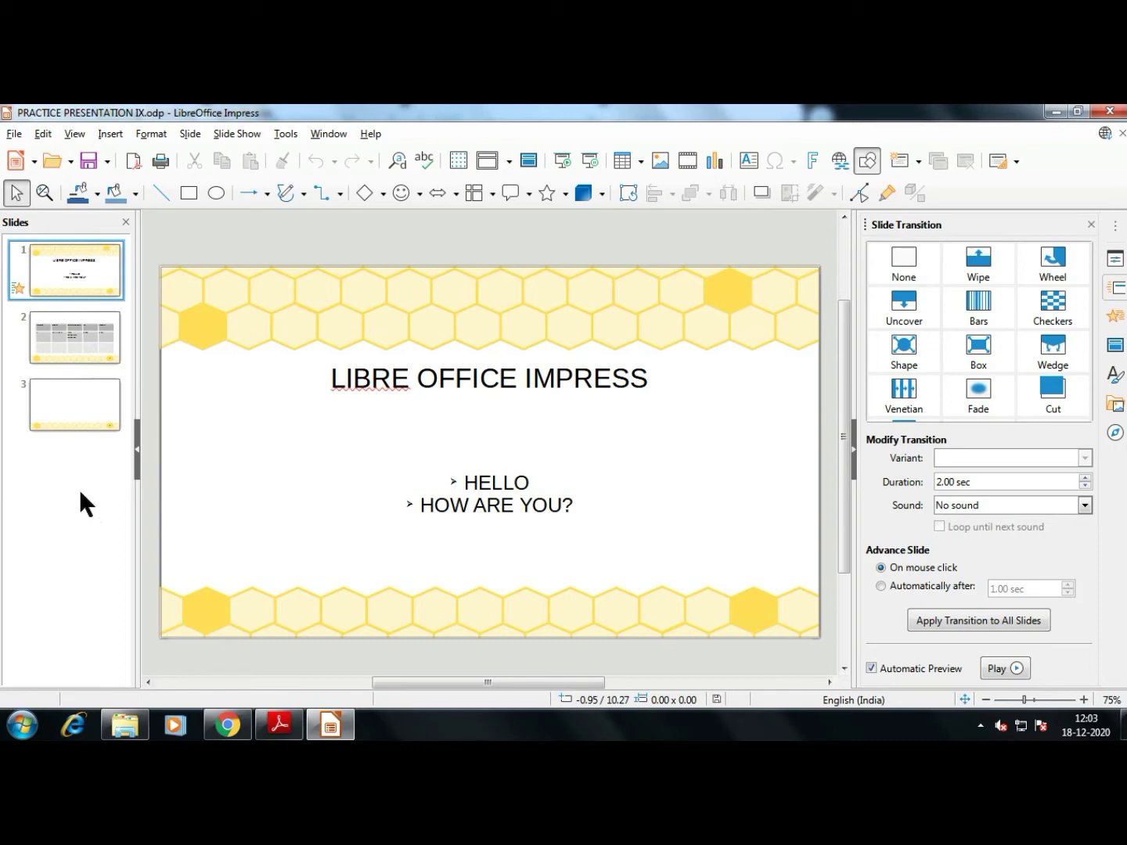
pyautogui.click(90, 273)
pyautogui.rightClick(91, 276)
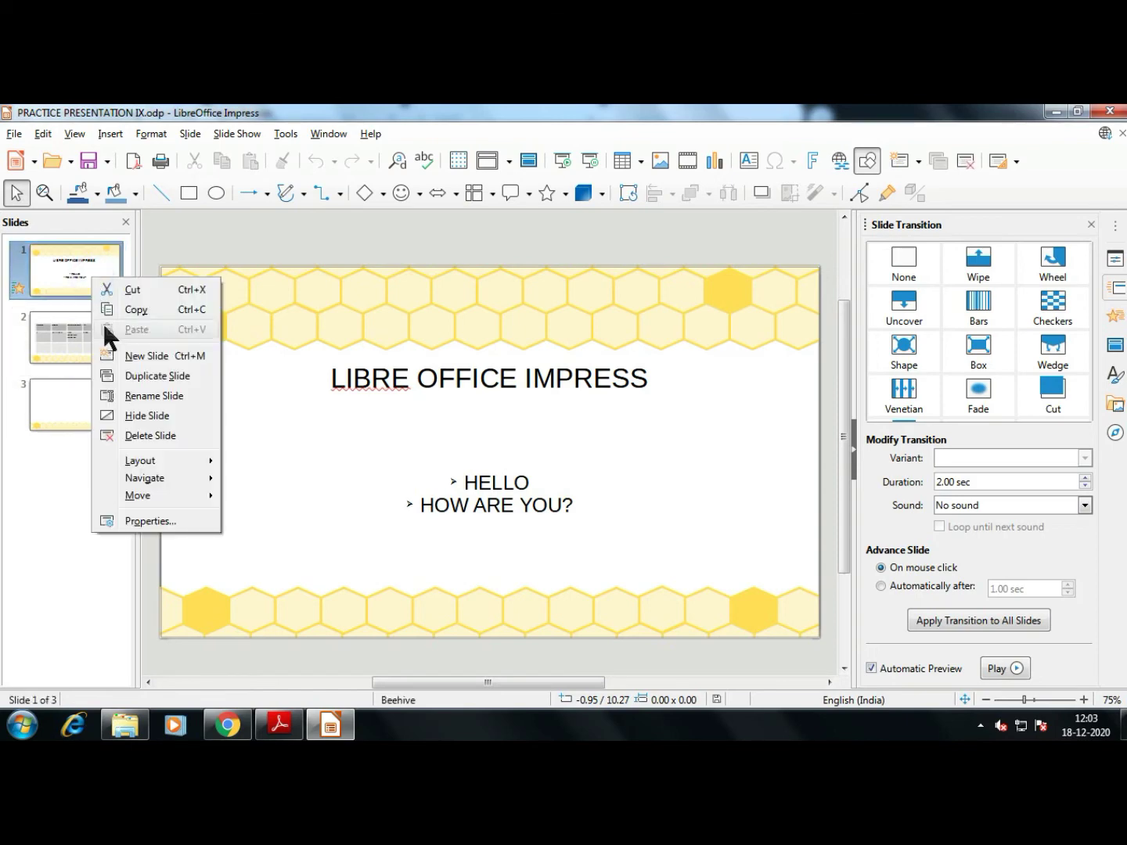
pyautogui.click(135, 311)
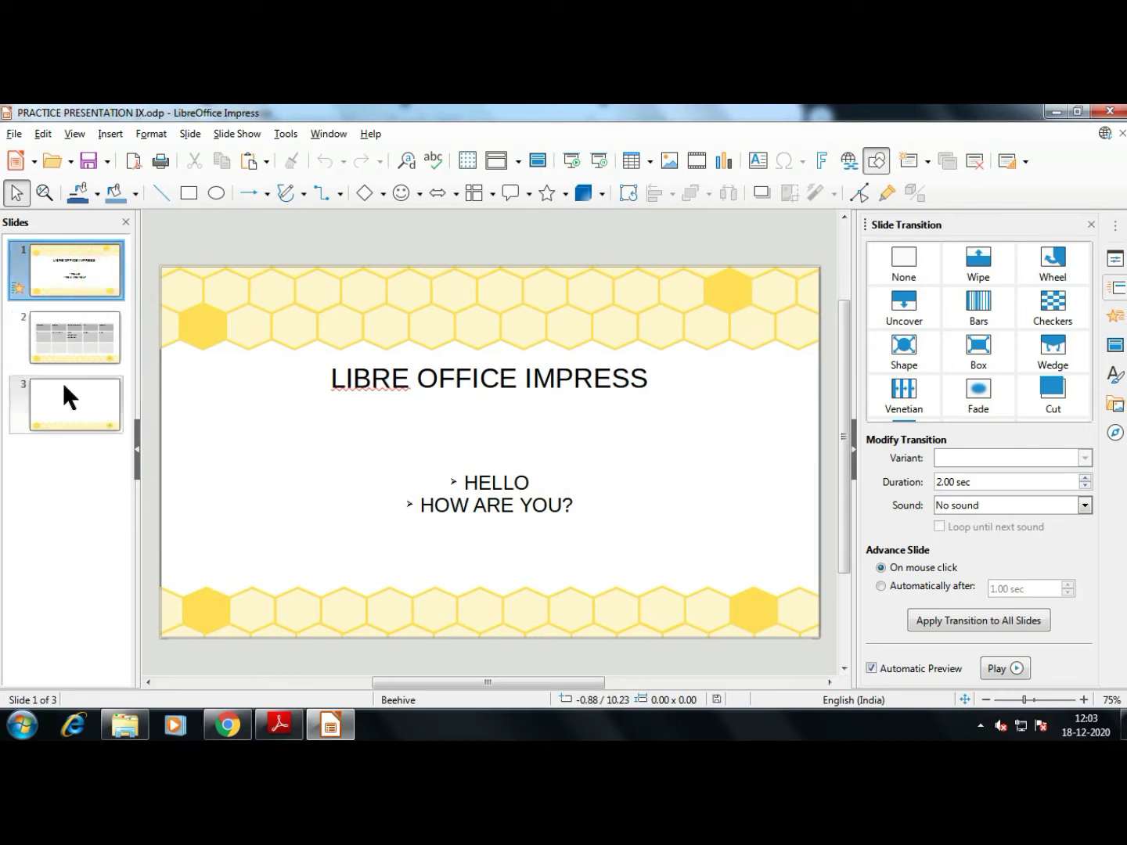
pyautogui.click(88, 343)
pyautogui.click(114, 383)
pyautogui.hotkey('ctrl', 'v')
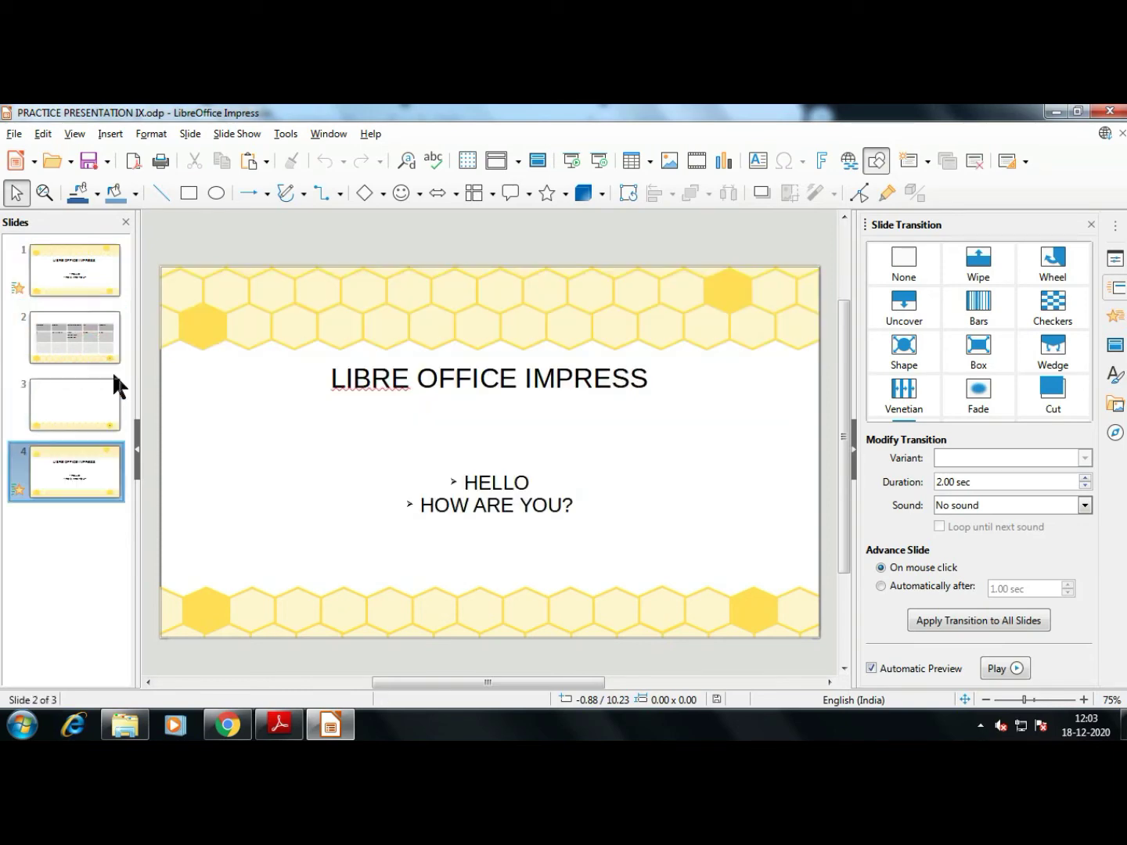
pyautogui.moveTo(97, 469); pyautogui.dragTo(55, 370)
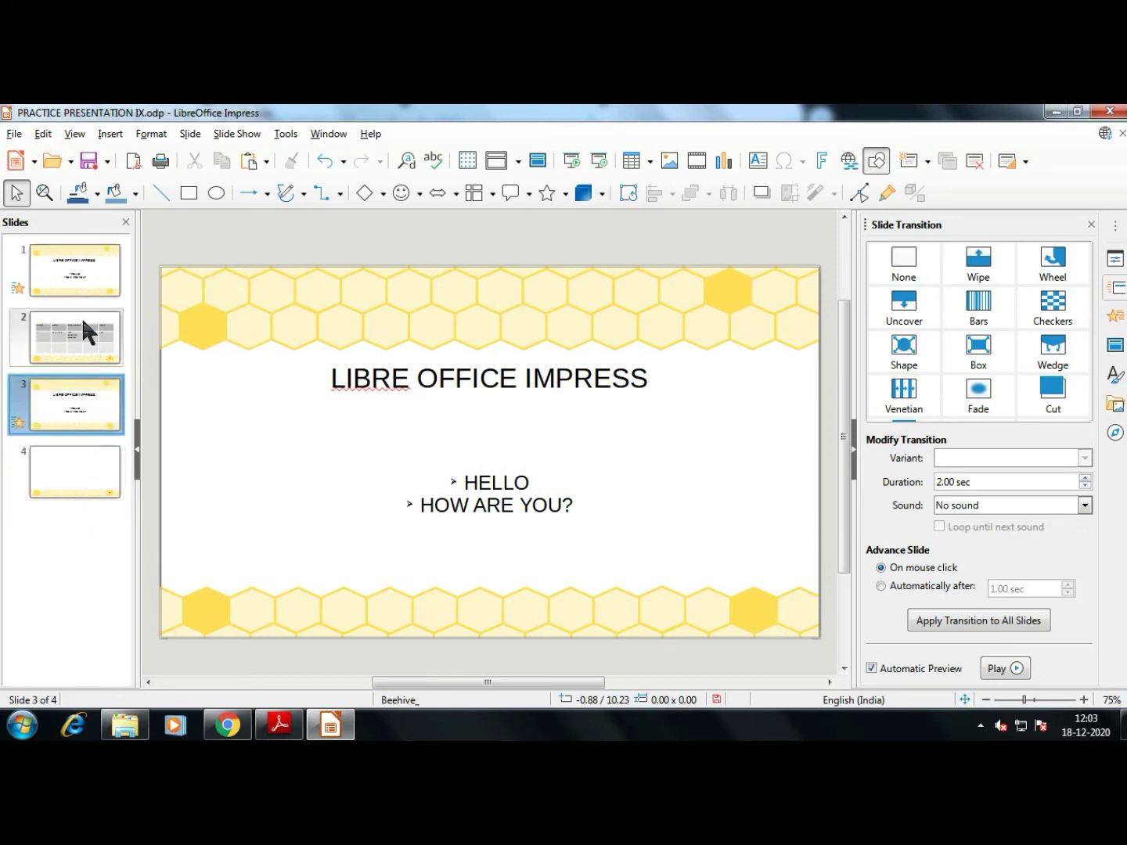
pyautogui.moveTo(81, 316); pyautogui.dragTo(105, 362)
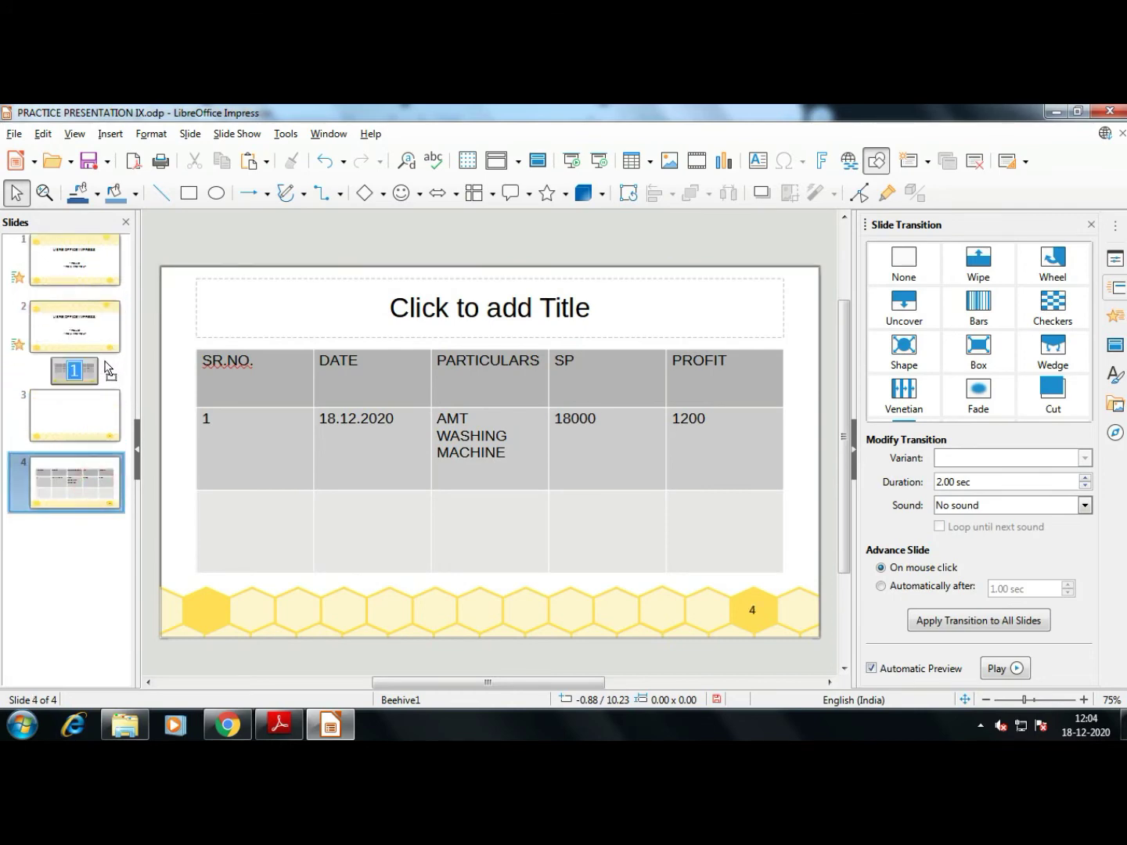
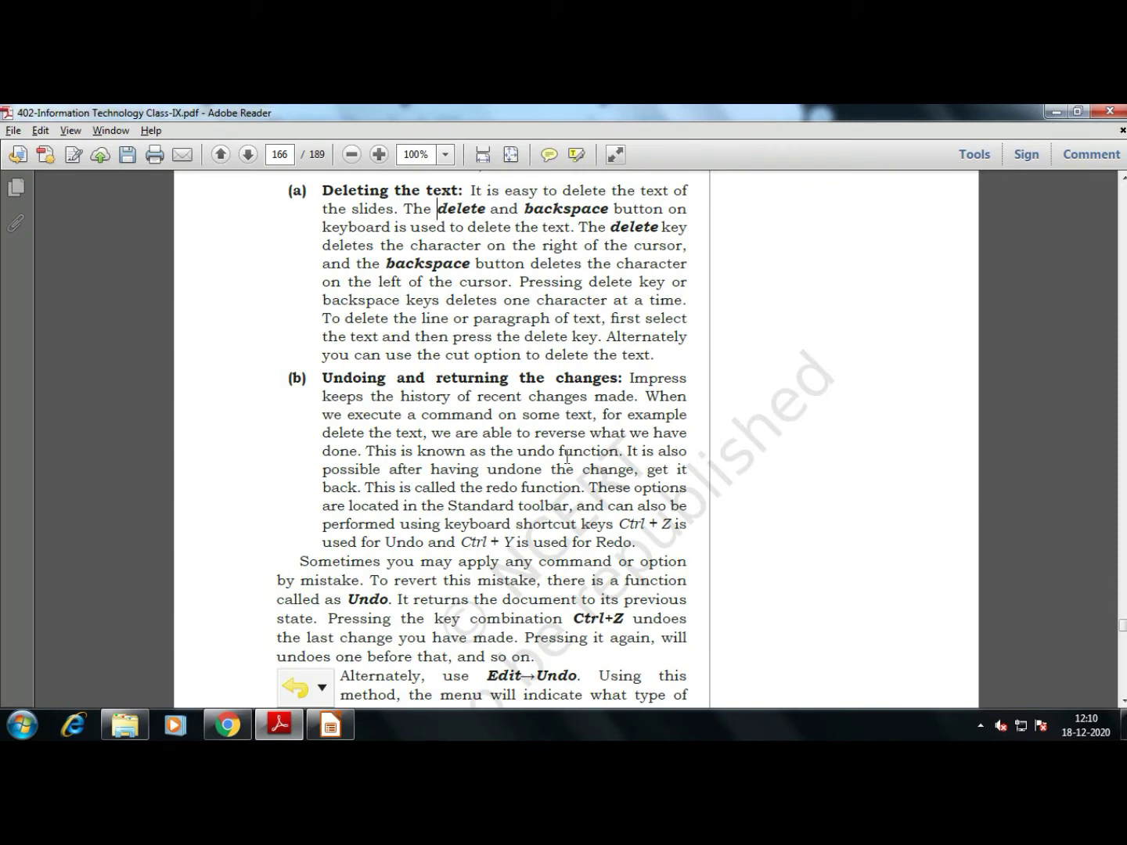
# Highlight the Ctrl+Y redo line in the textbook, read on through the Undo/Redo text, and return to Impress
pyautogui.click(669, 532)
pyautogui.moveTo(489, 542); pyautogui.dragTo(542, 541)
pyautogui.click(629, 542)
pyautogui.scroll(-5, 505, 504)
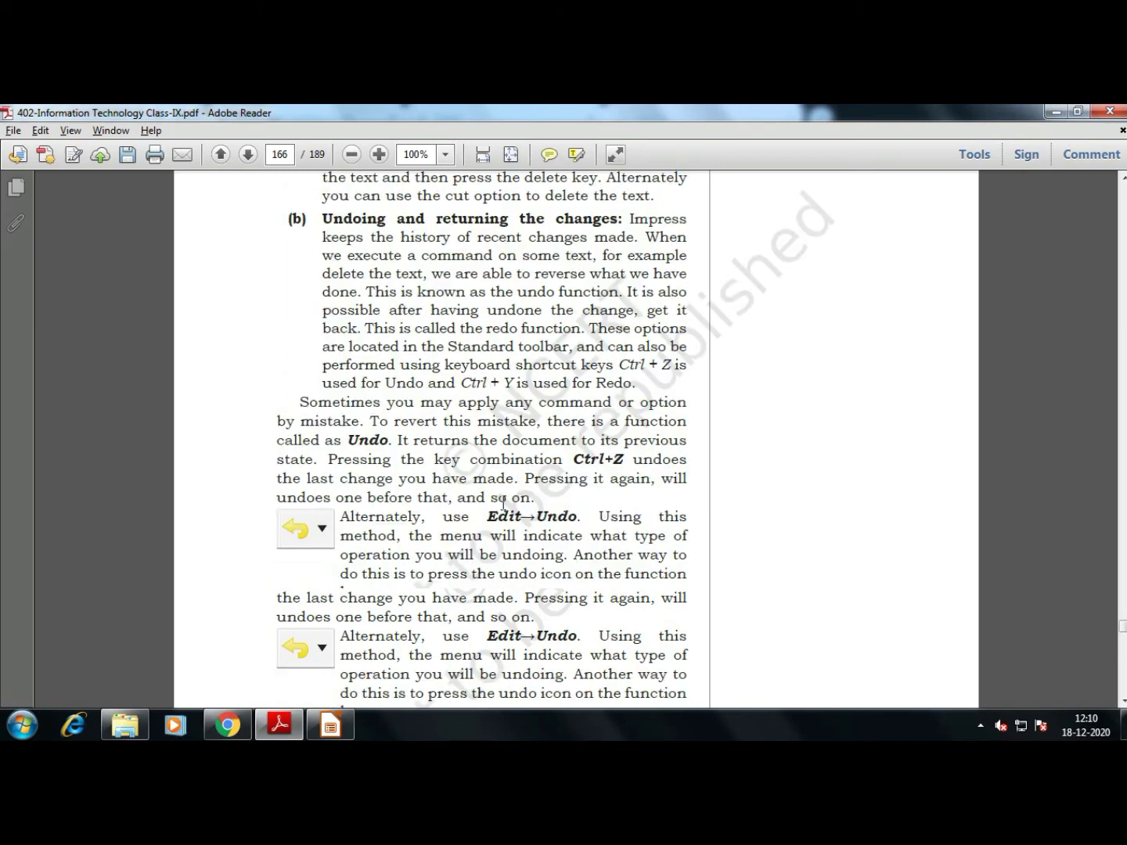
pyautogui.scroll(-5, 504, 504)
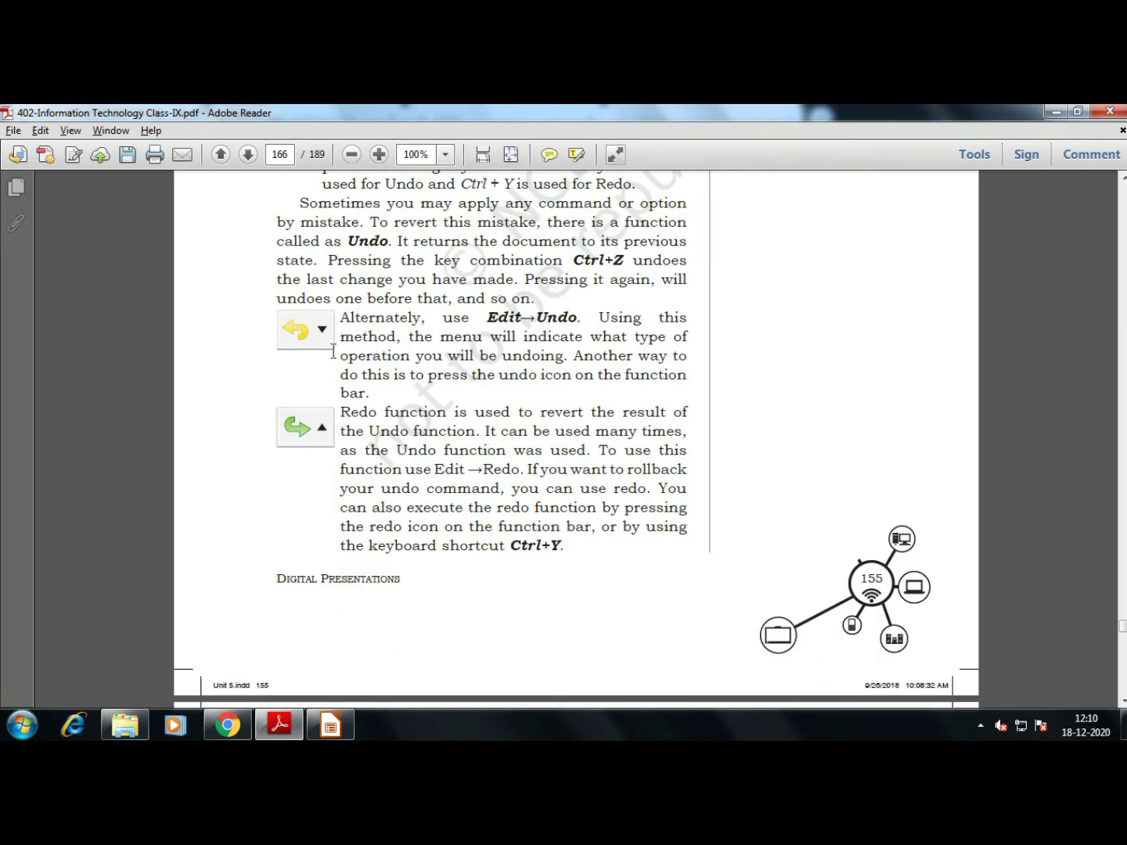
pyautogui.hotkey('alt', 'Tab')
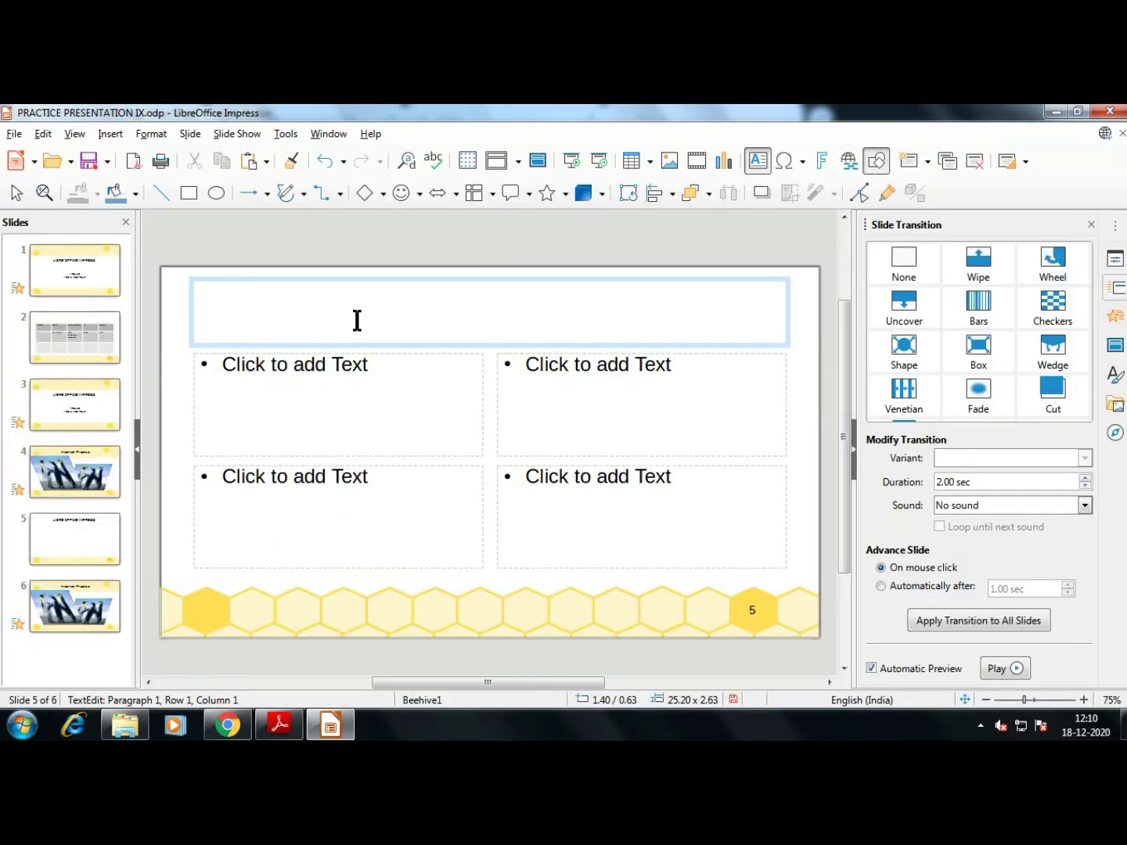
# Undo and redo the LIBRE OFFICE IMPRESS title via Edit menu, ending with the title empty
pyautogui.hotkey('ctrl', 'z')
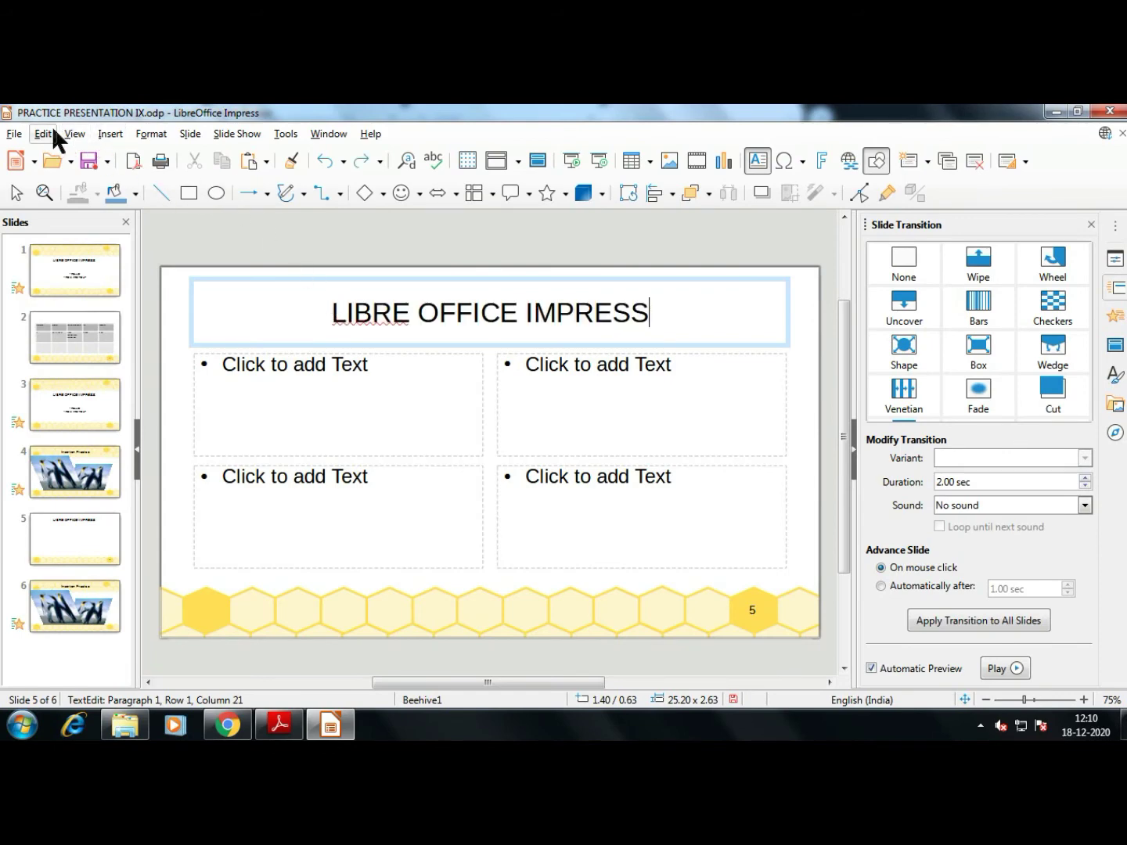
pyautogui.click(43, 134)
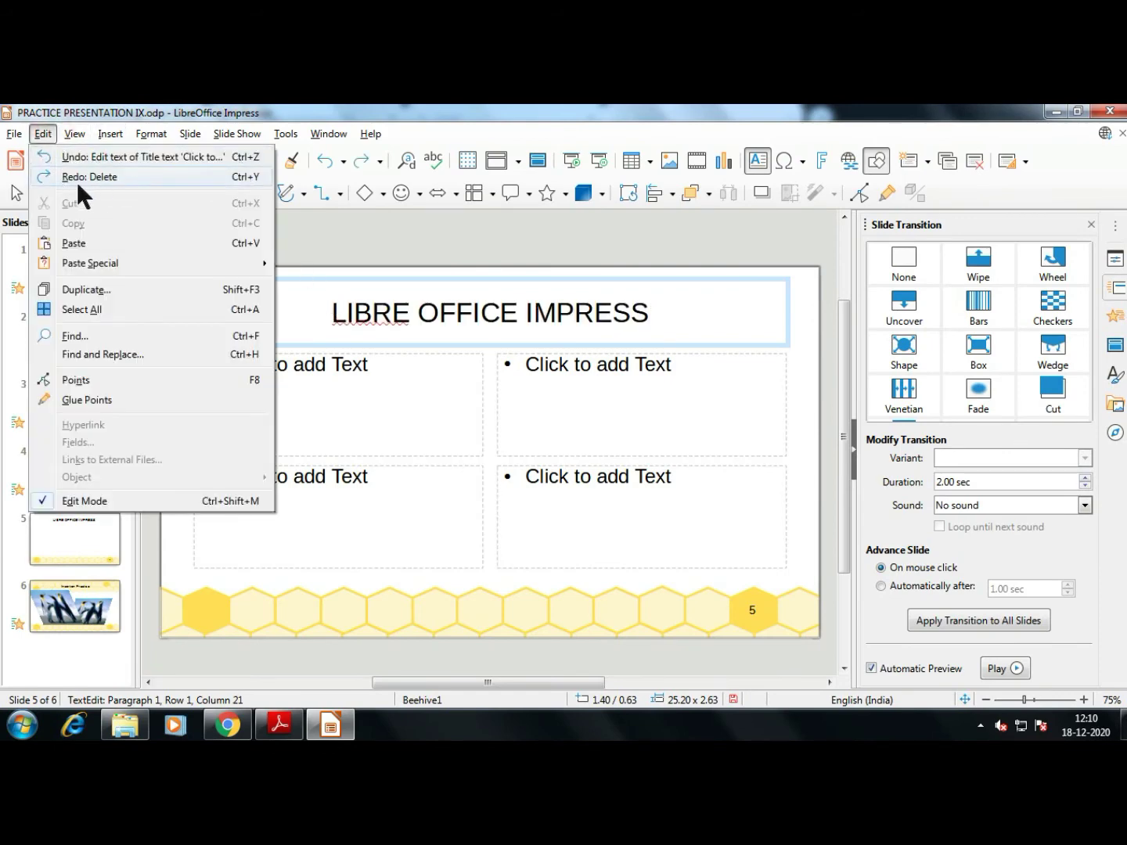
pyautogui.click(188, 156)
pyautogui.click(43, 134)
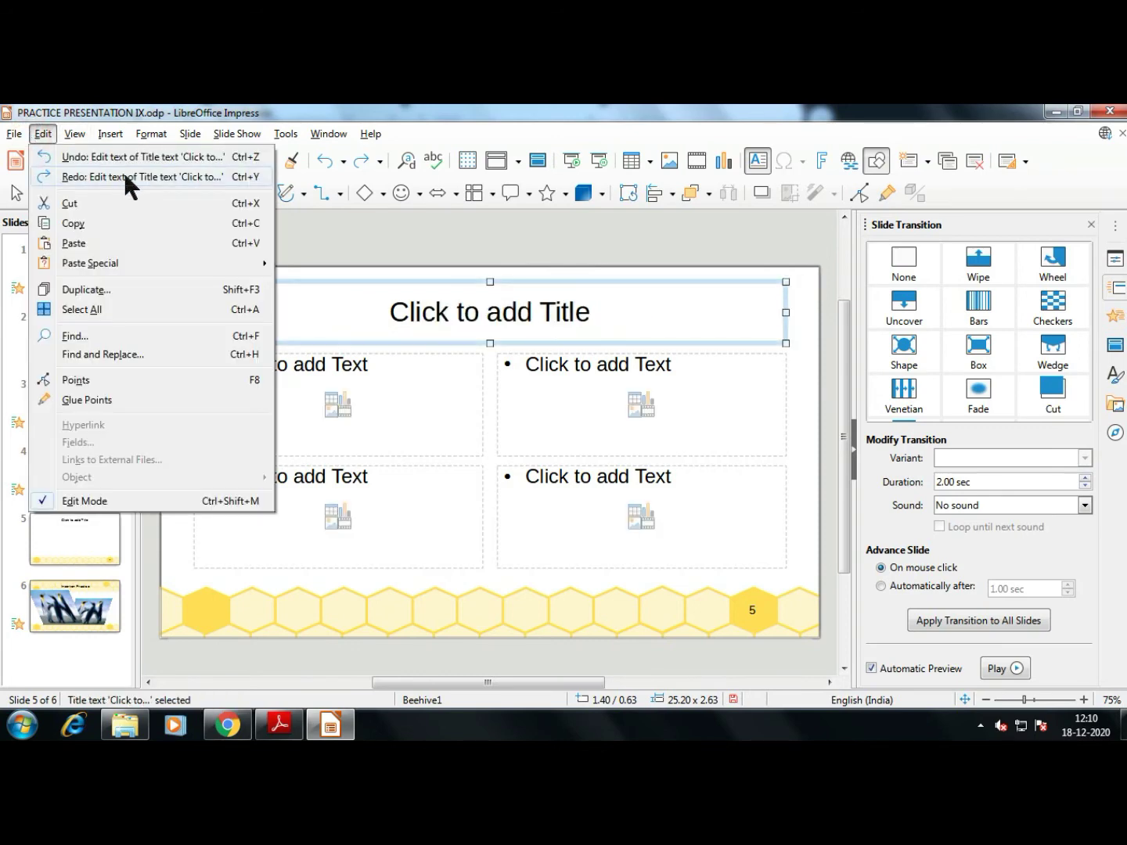
pyautogui.click(125, 177)
pyautogui.click(43, 133)
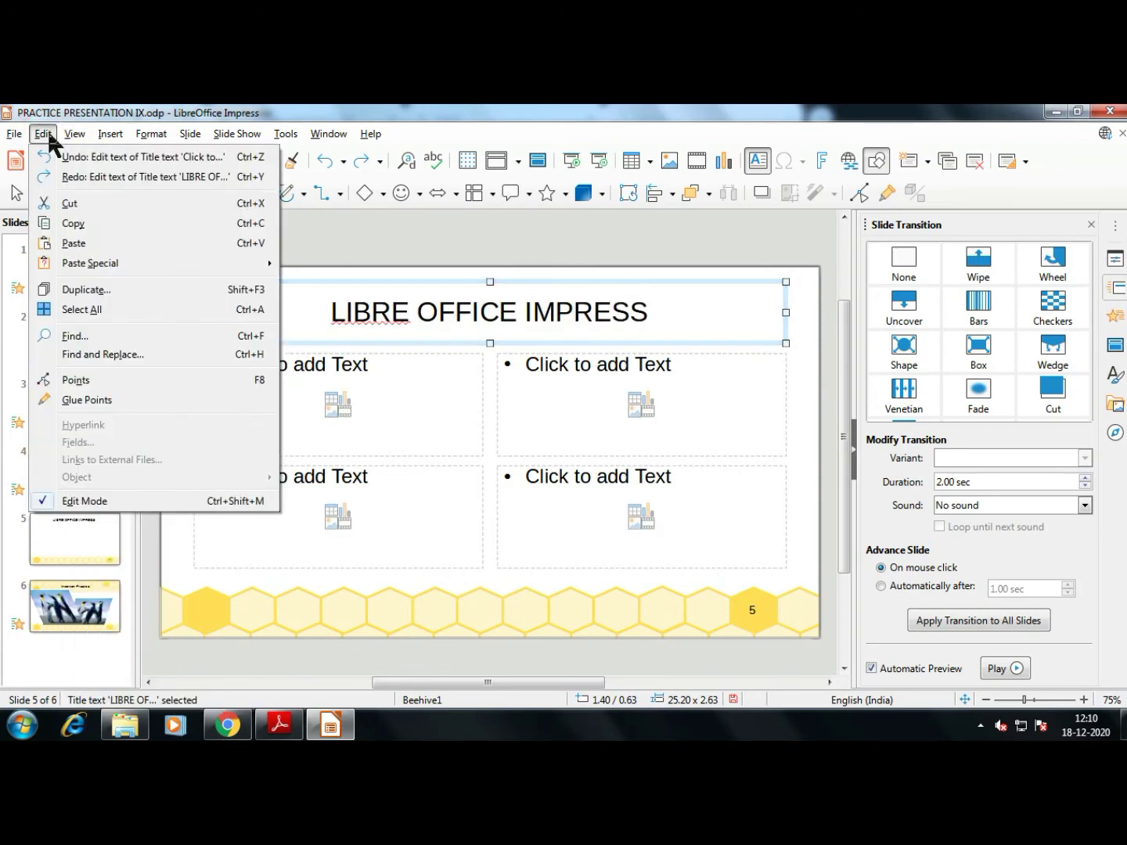
pyautogui.click(50, 177)
# Dismiss the Edit menu and go back to the textbook PDF
pyautogui.click(43, 134)
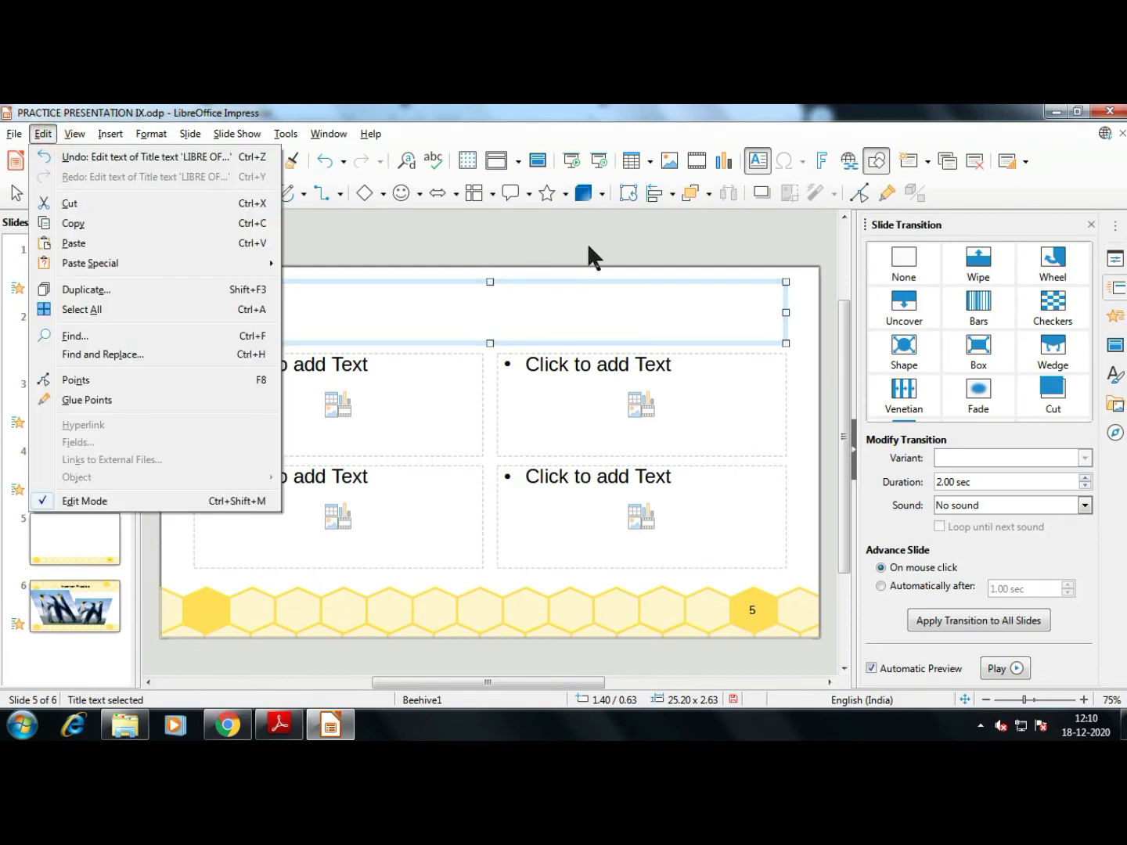
pyautogui.click(496, 312)
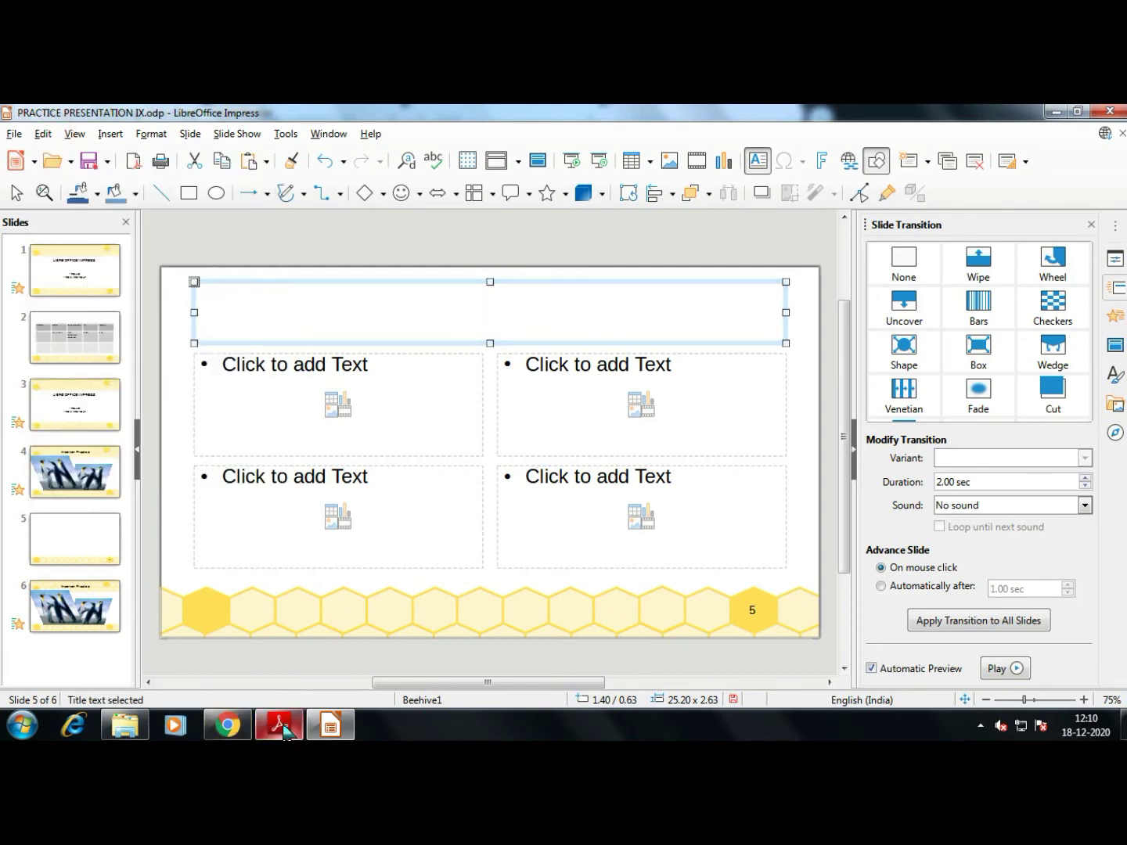
pyautogui.click(279, 725)
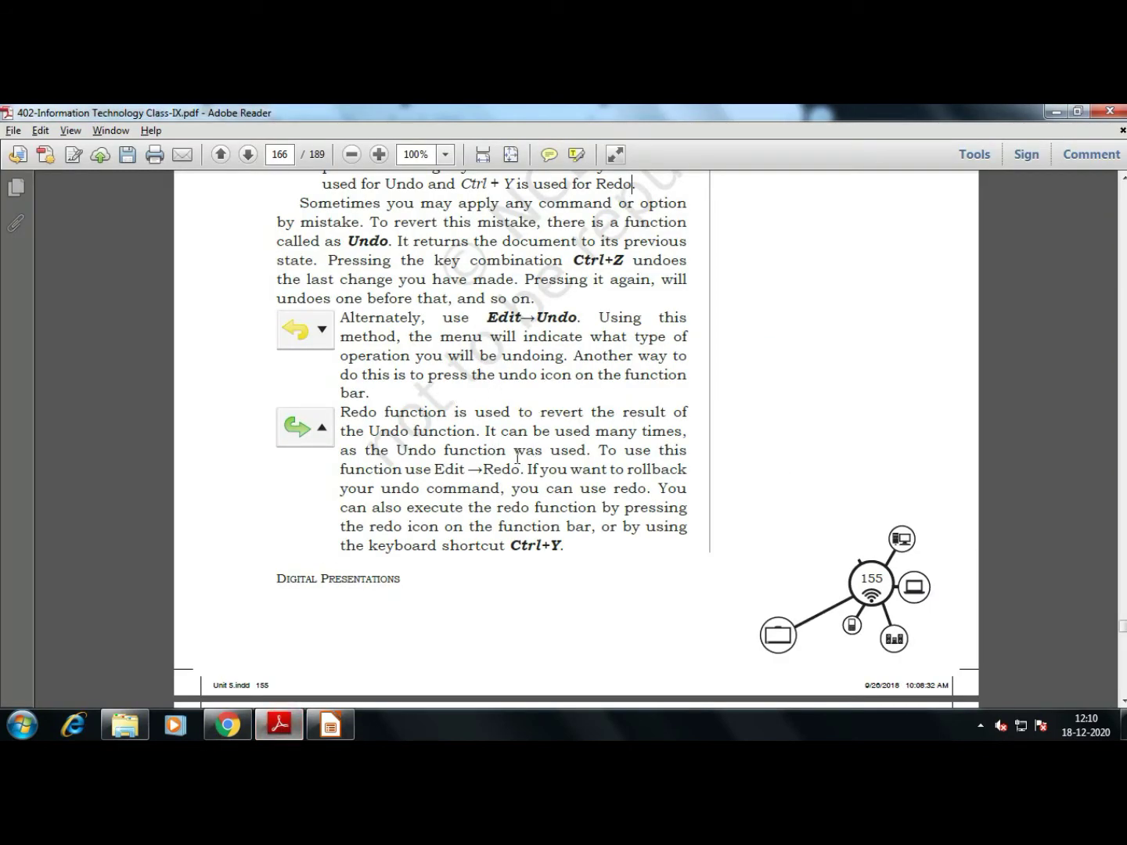
# Scroll the textbook to page 167, 'Controlling the size of the view'
pyautogui.scroll(-10, 455, 426)
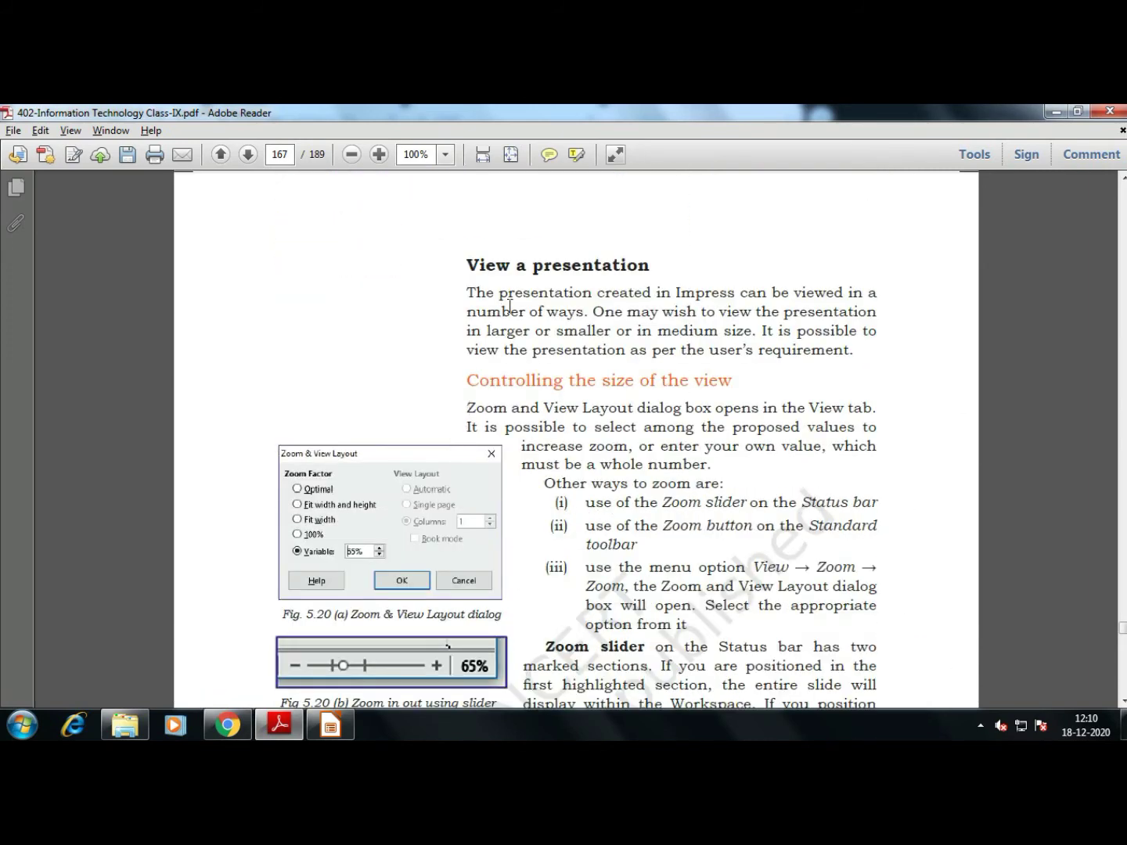
pyautogui.scroll(-2, 510, 306)
pyautogui.scroll(-2, 510, 306)
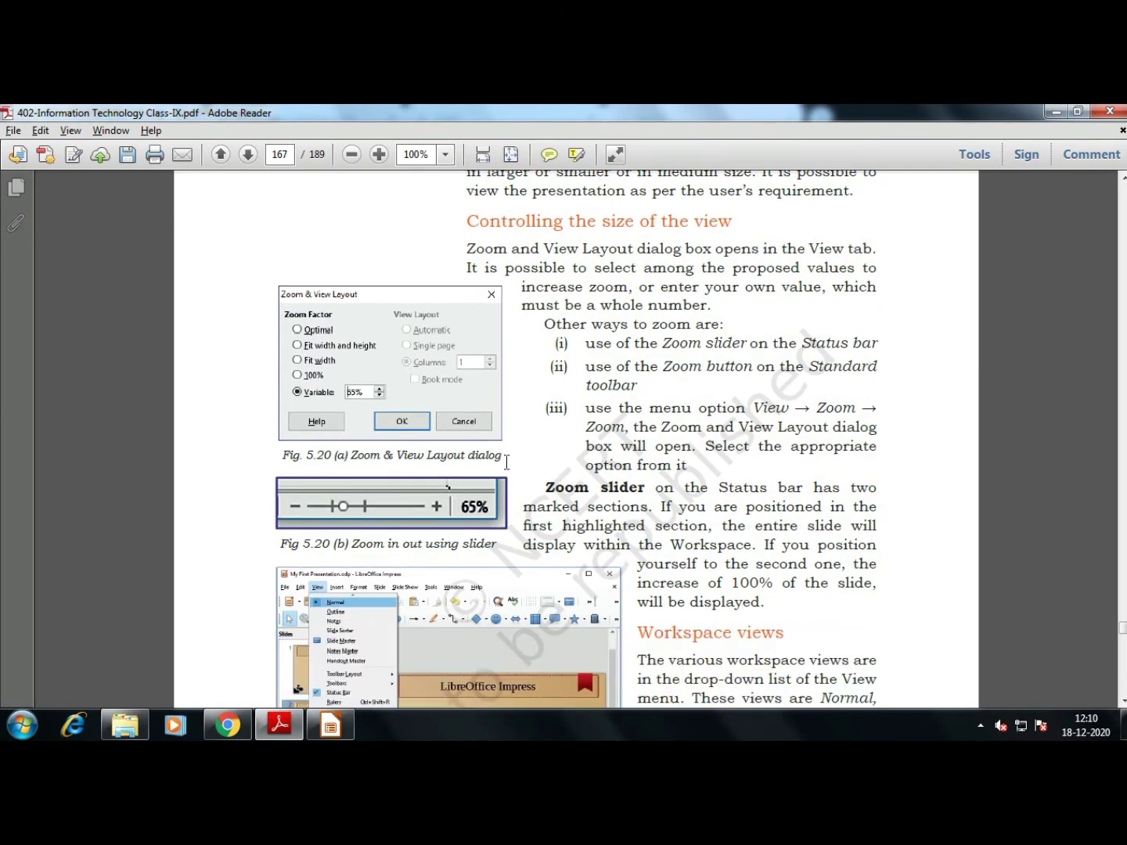
# Return to Impress and bring up the View menu
pyautogui.hotkey('alt', 'Tab')
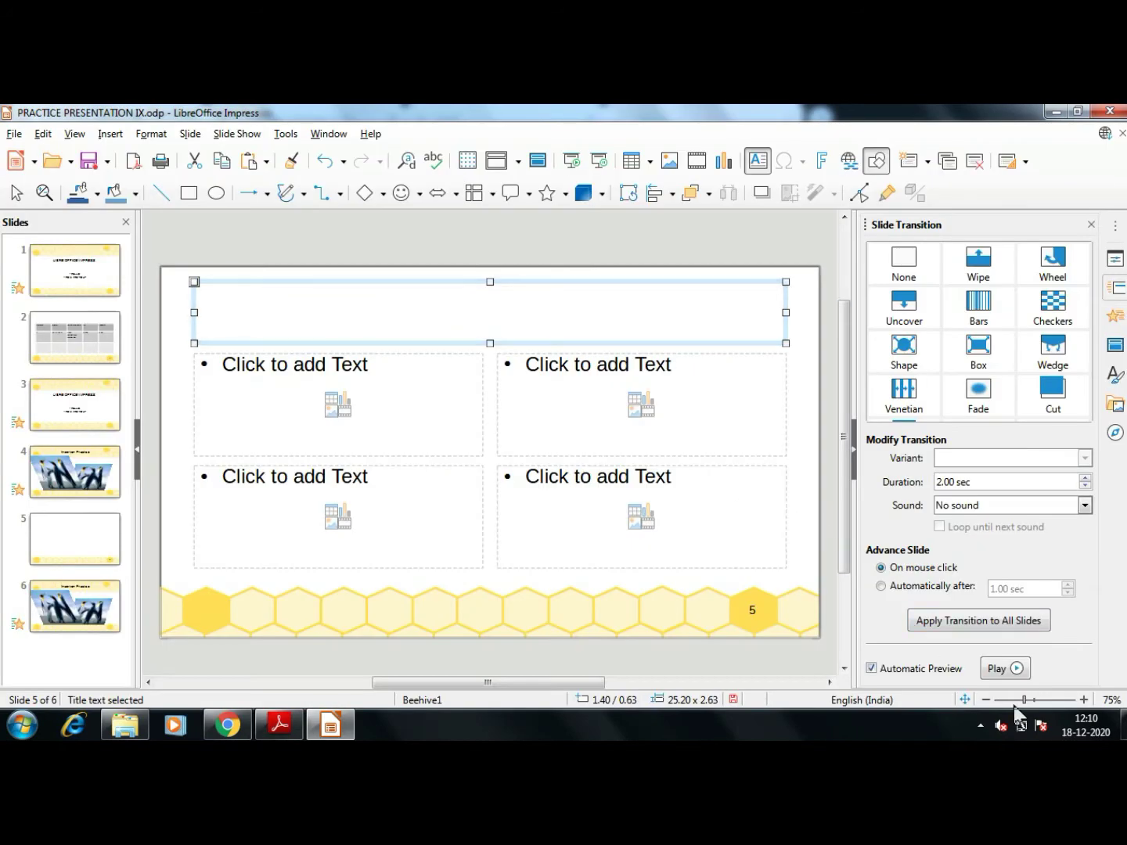
pyautogui.hotkey('alt', 'Tab')
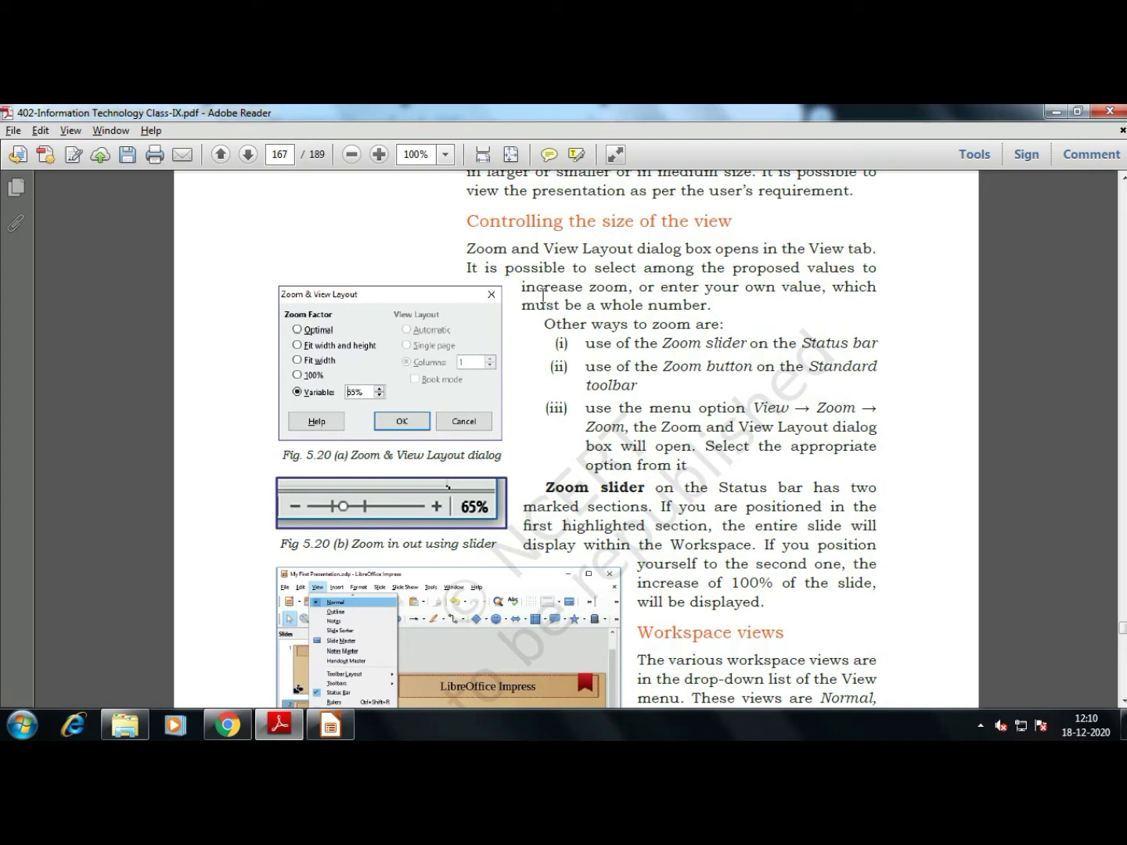
pyautogui.hotkey('alt', 'Tab')
pyautogui.click(74, 134)
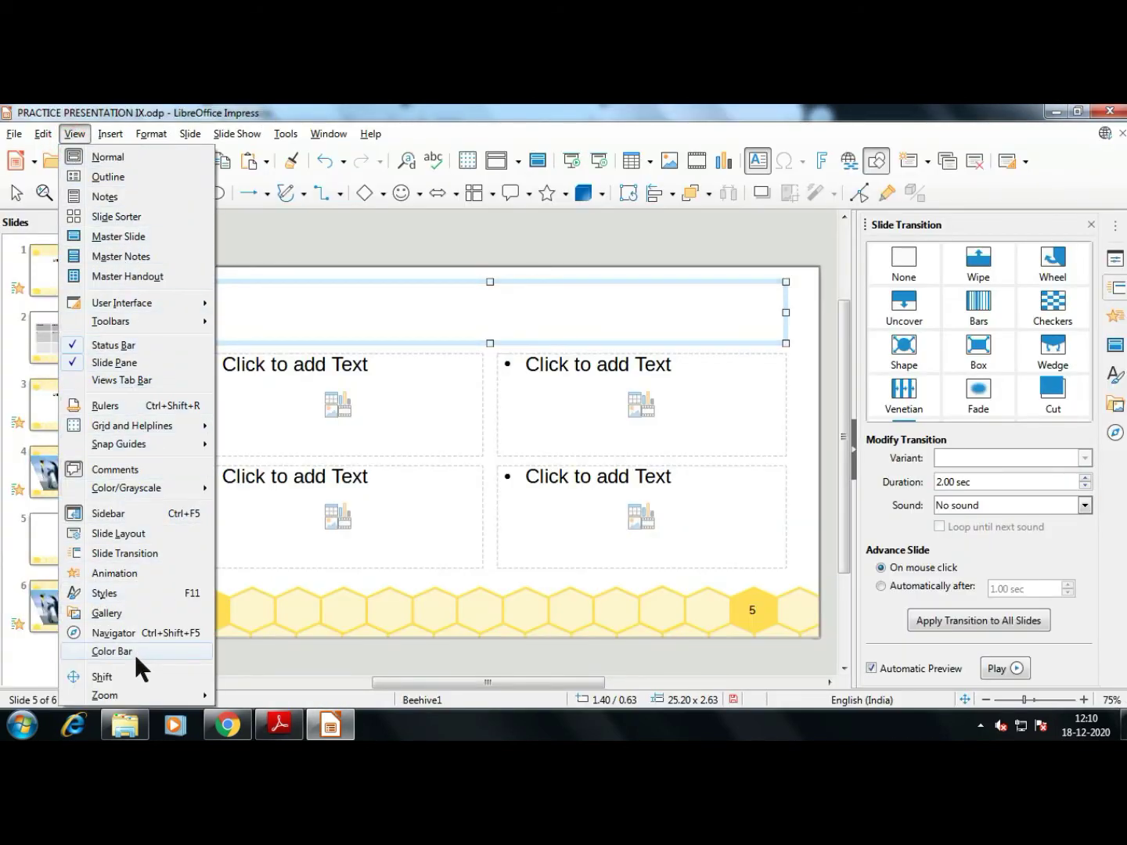
# Set the slide zoom to 100% in the Zoom & View Layout dialog
pyautogui.moveTo(137, 696)
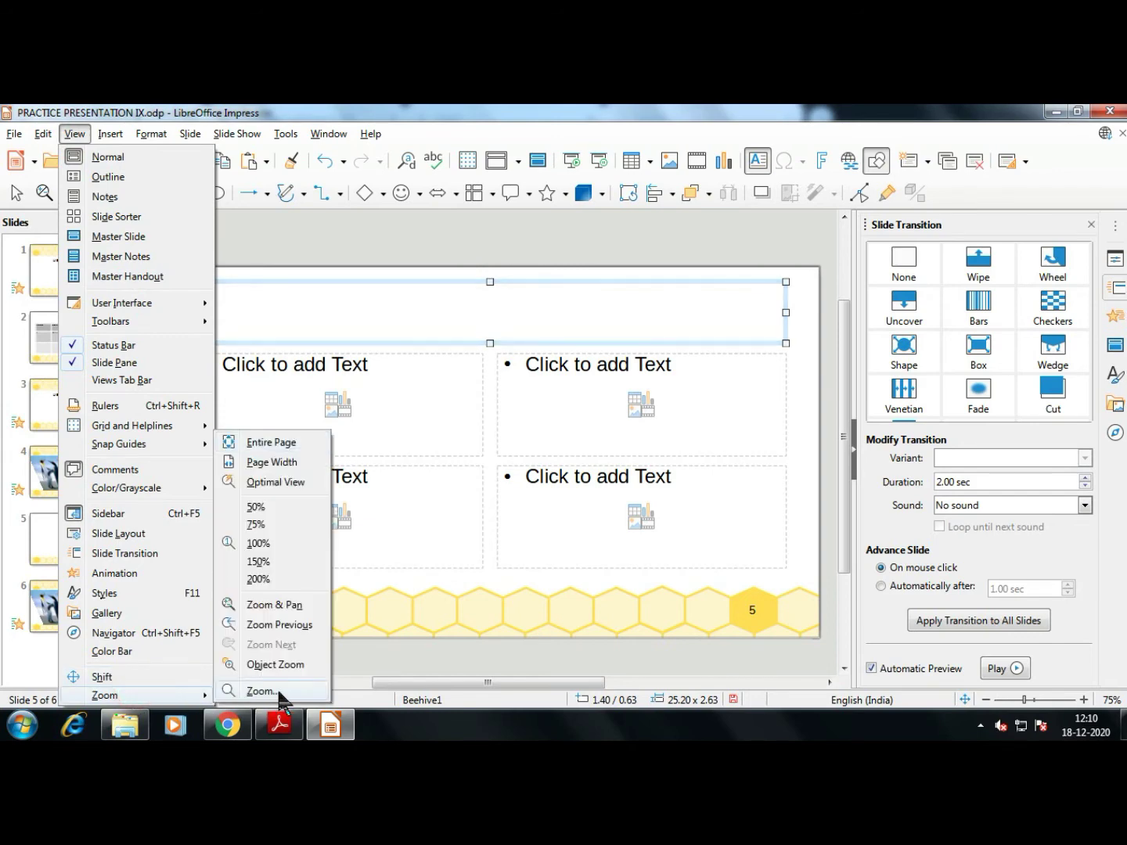
pyautogui.click(279, 692)
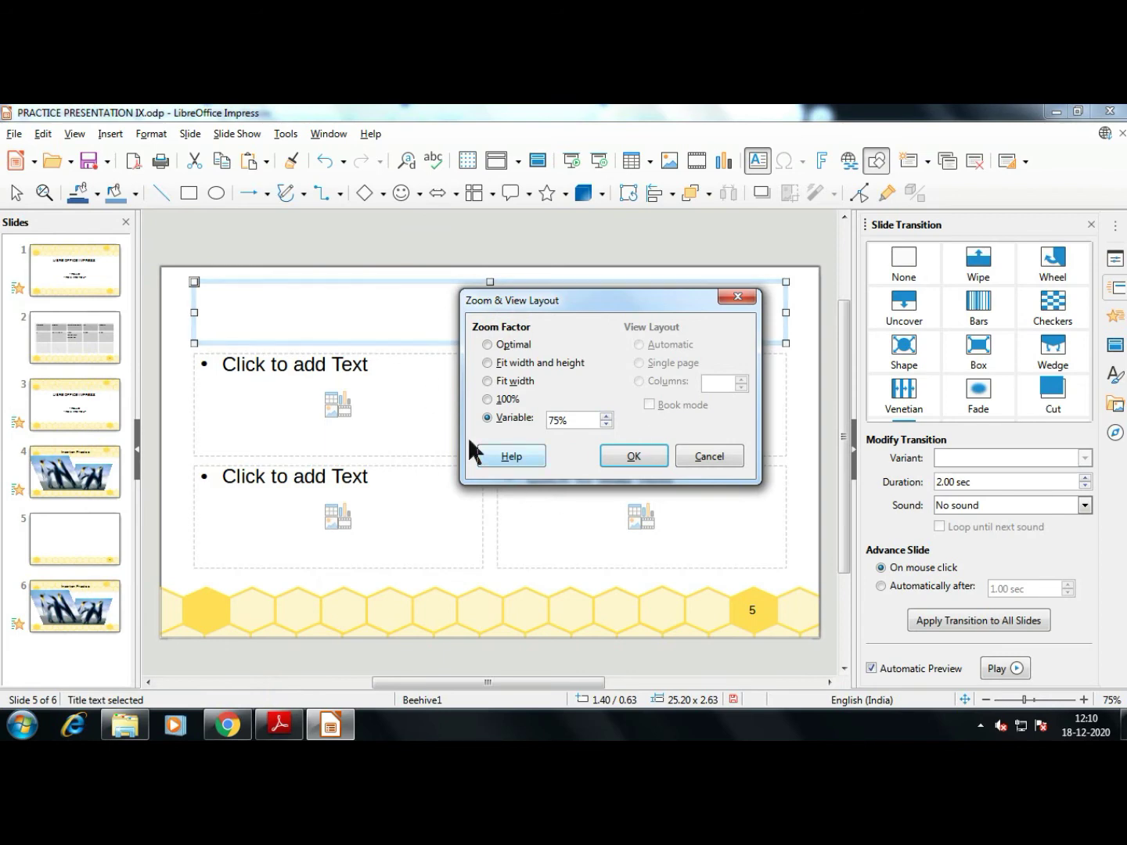
pyautogui.click(487, 399)
pyautogui.click(643, 457)
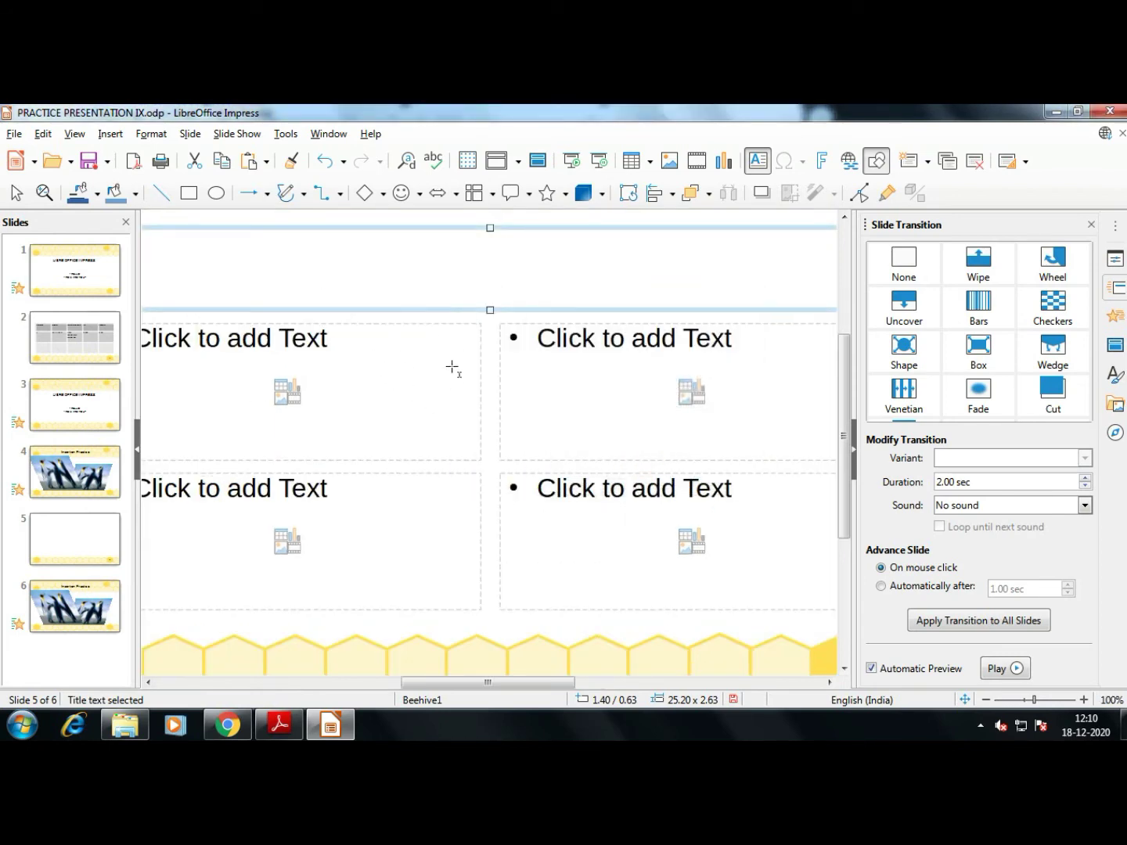
# Change the zoom factor to Optimal, then go back to the textbook PDF
pyautogui.click(75, 133)
pyautogui.click(128, 694)
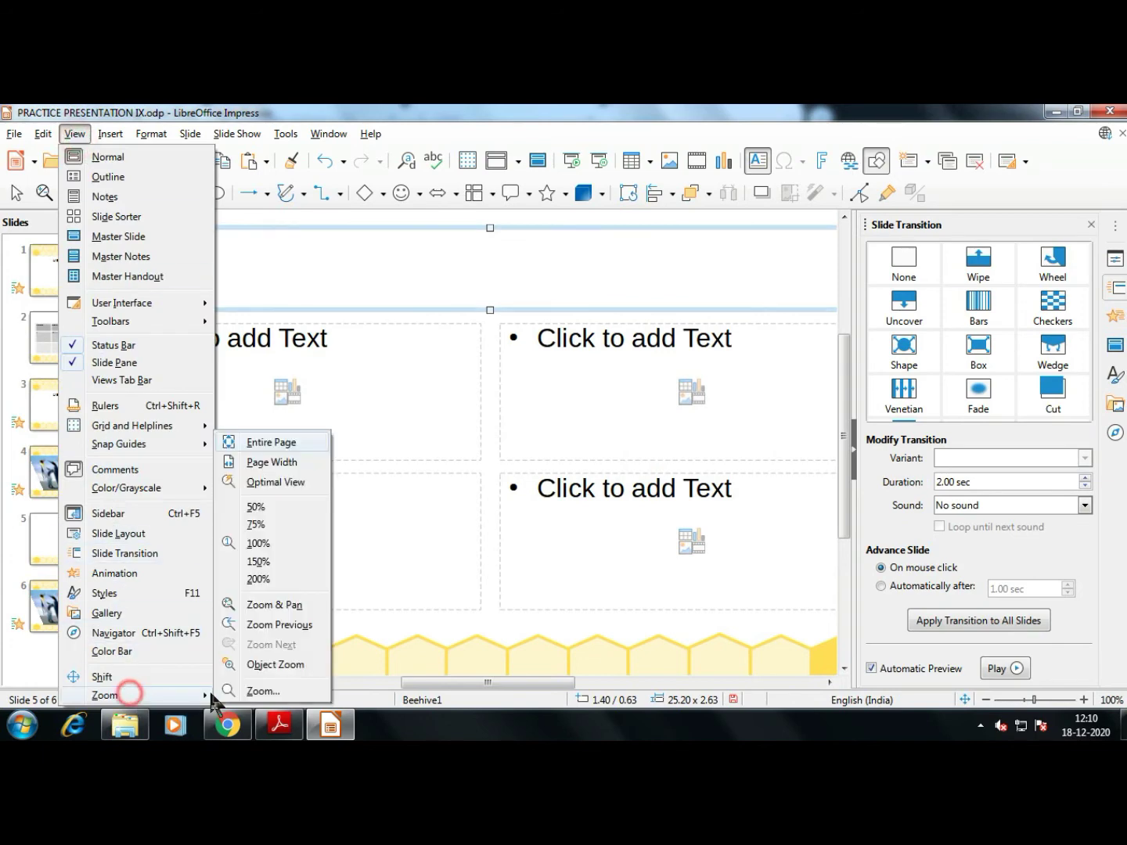
pyautogui.click(263, 690)
pyautogui.click(473, 436)
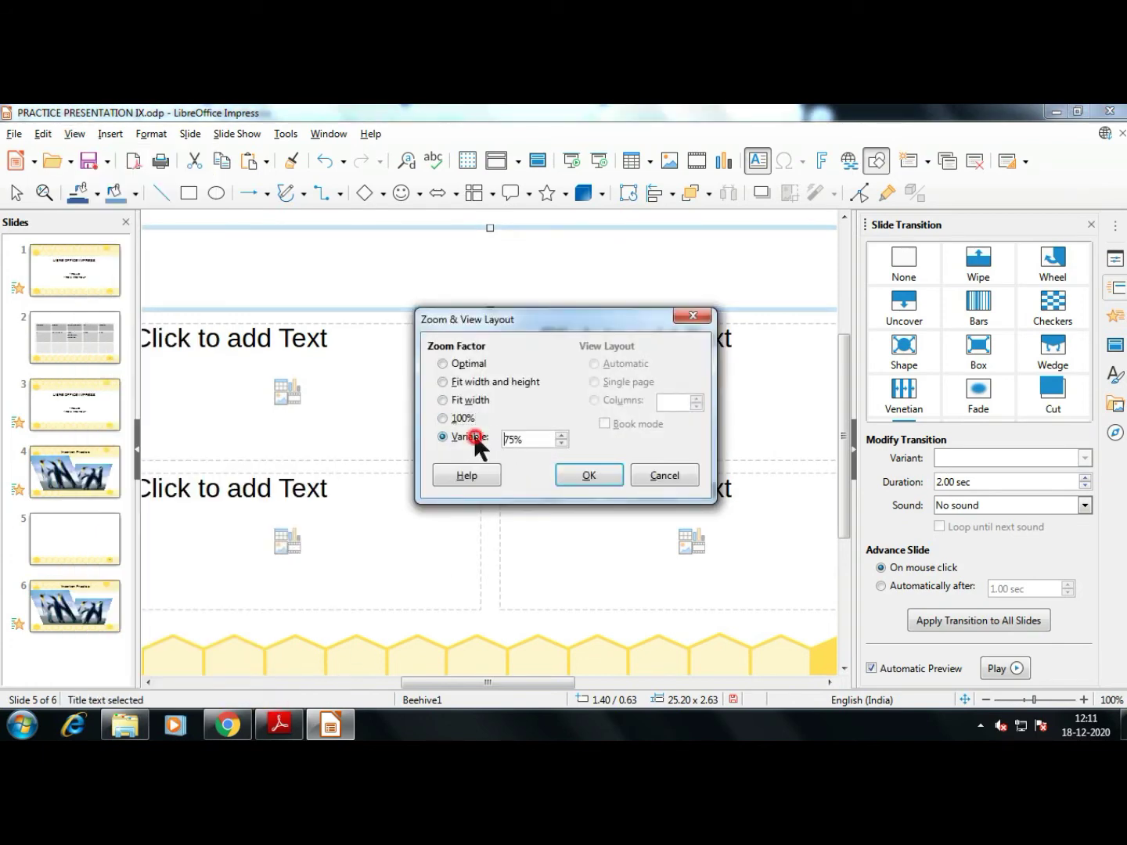
pyautogui.click(443, 363)
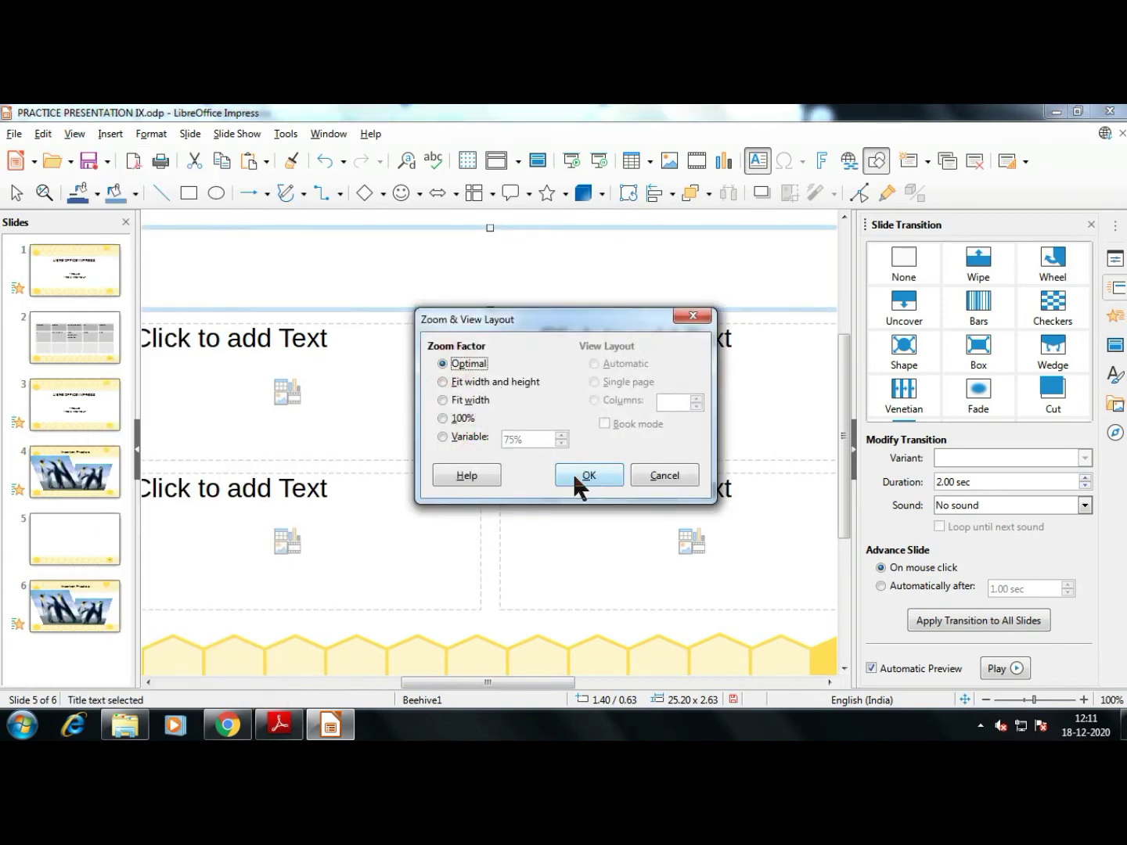
pyautogui.click(574, 476)
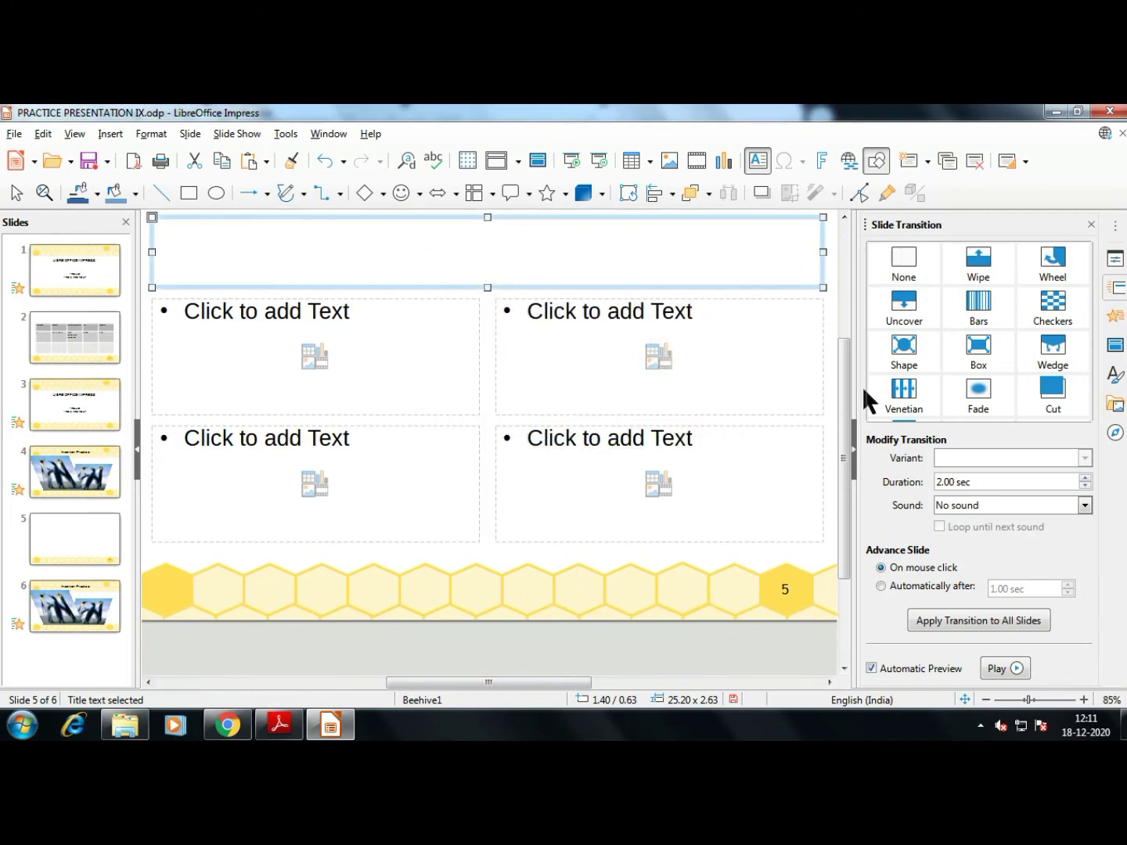
pyautogui.click(278, 726)
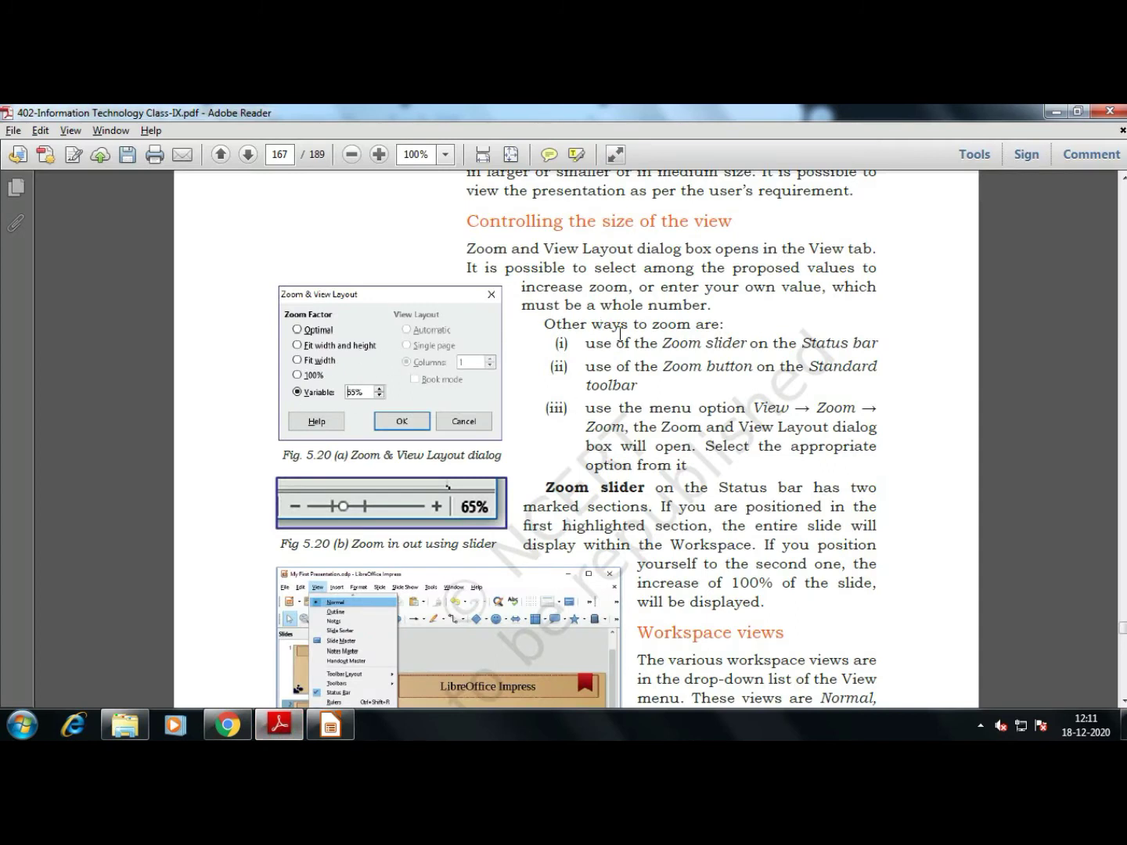
# Read pages 167–169 on Normal, Outline, Notes and Slide Sorter views, then return to Impress
pyautogui.scroll(-4, 617, 332)
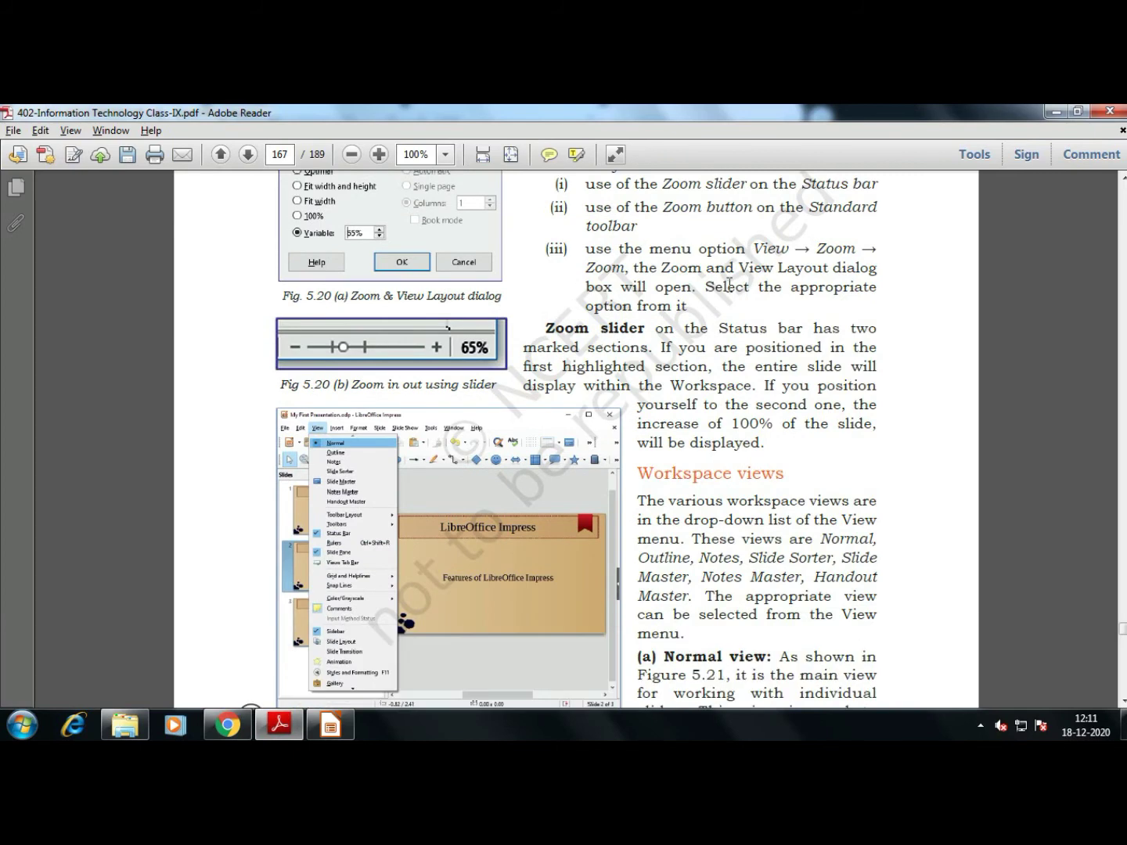
pyautogui.scroll(-8, 728, 285)
pyautogui.scroll(4, 712, 358)
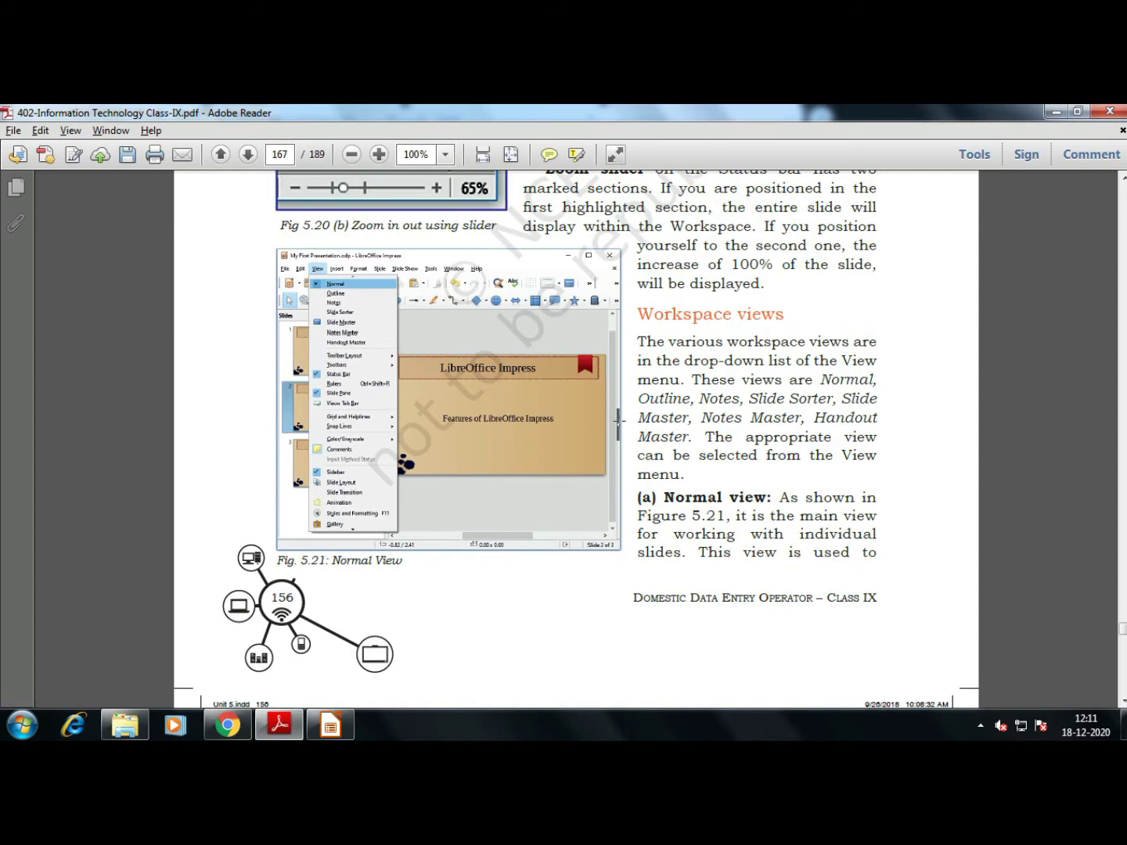
pyautogui.scroll(-17, 677, 403)
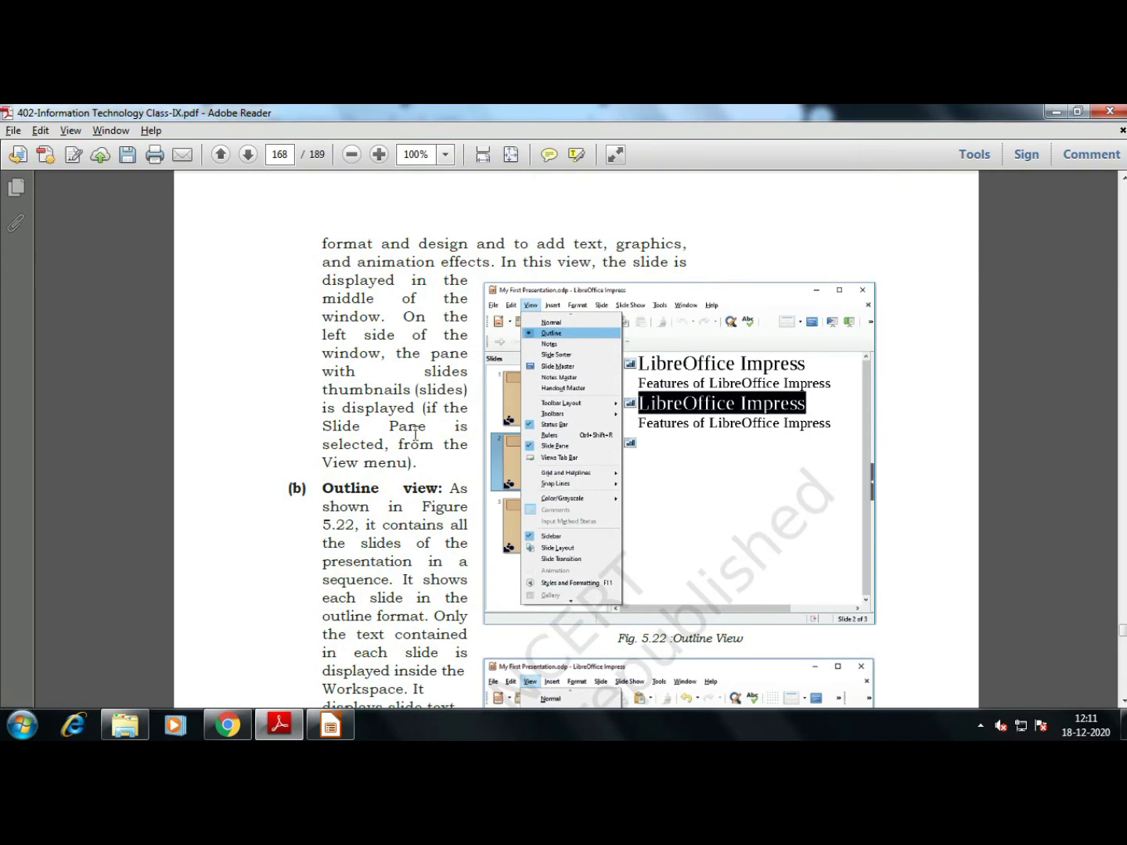
pyautogui.scroll(-6, 395, 443)
pyautogui.scroll(-3, 396, 442)
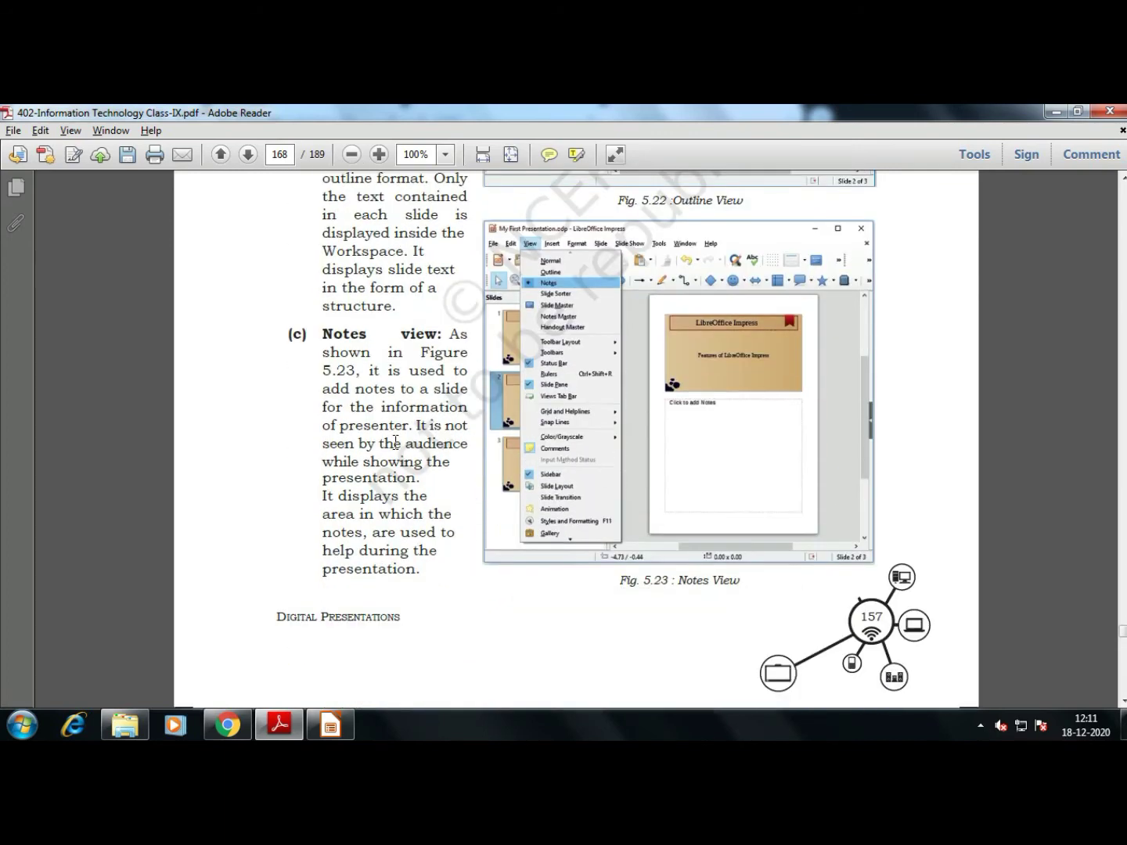
pyautogui.scroll(-12, 394, 439)
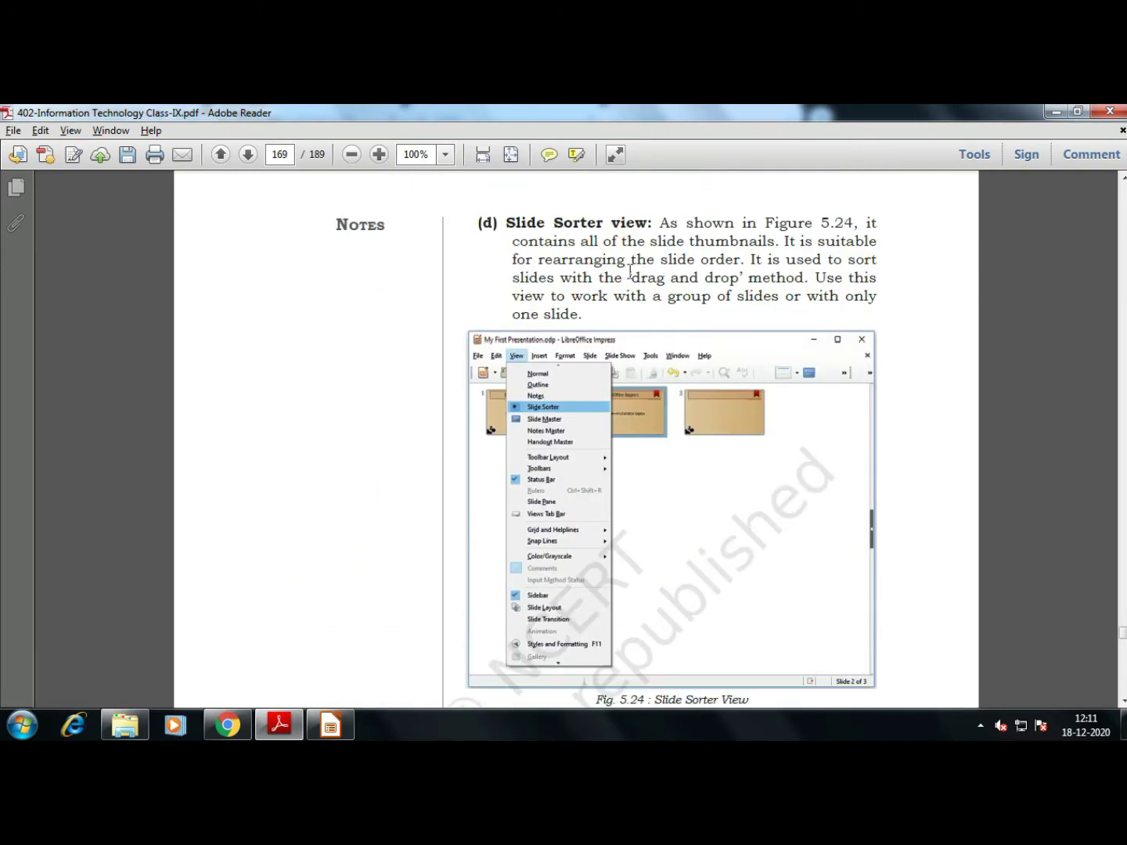
pyautogui.scroll(-6, 630, 272)
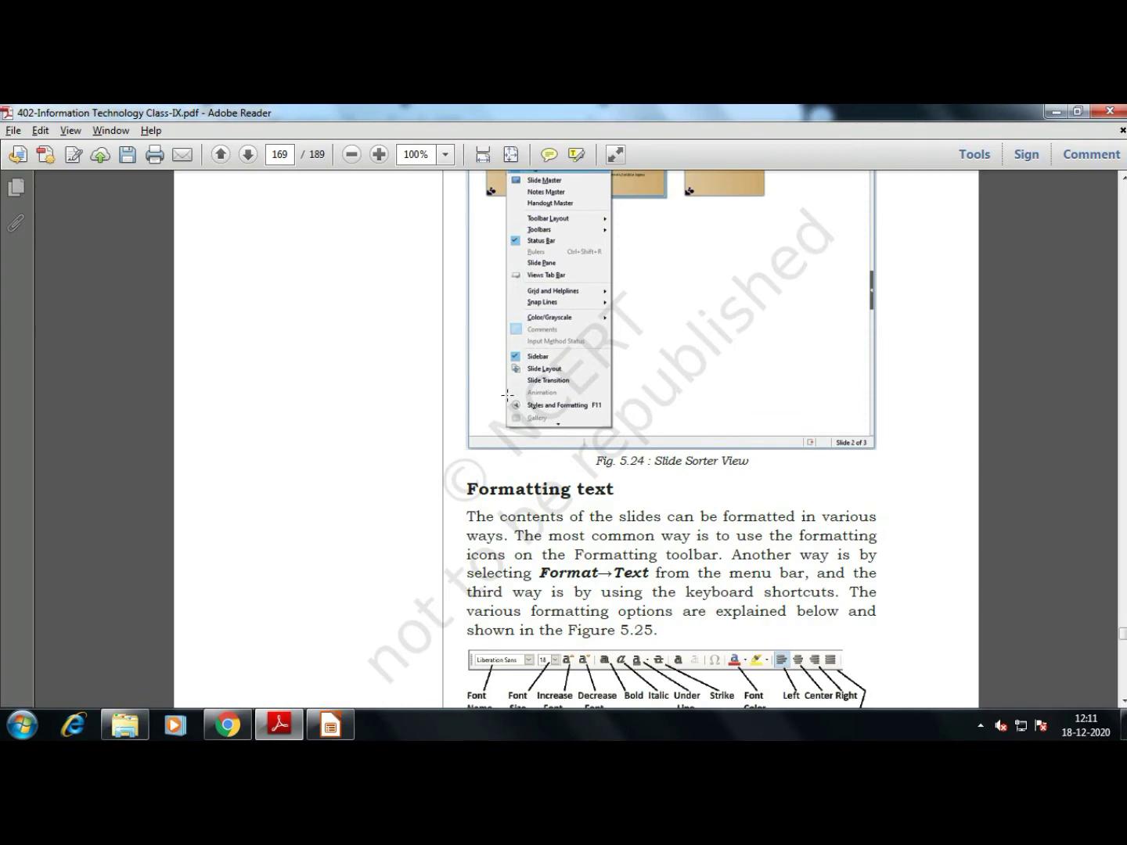
pyautogui.hotkey('alt', 'Tab')
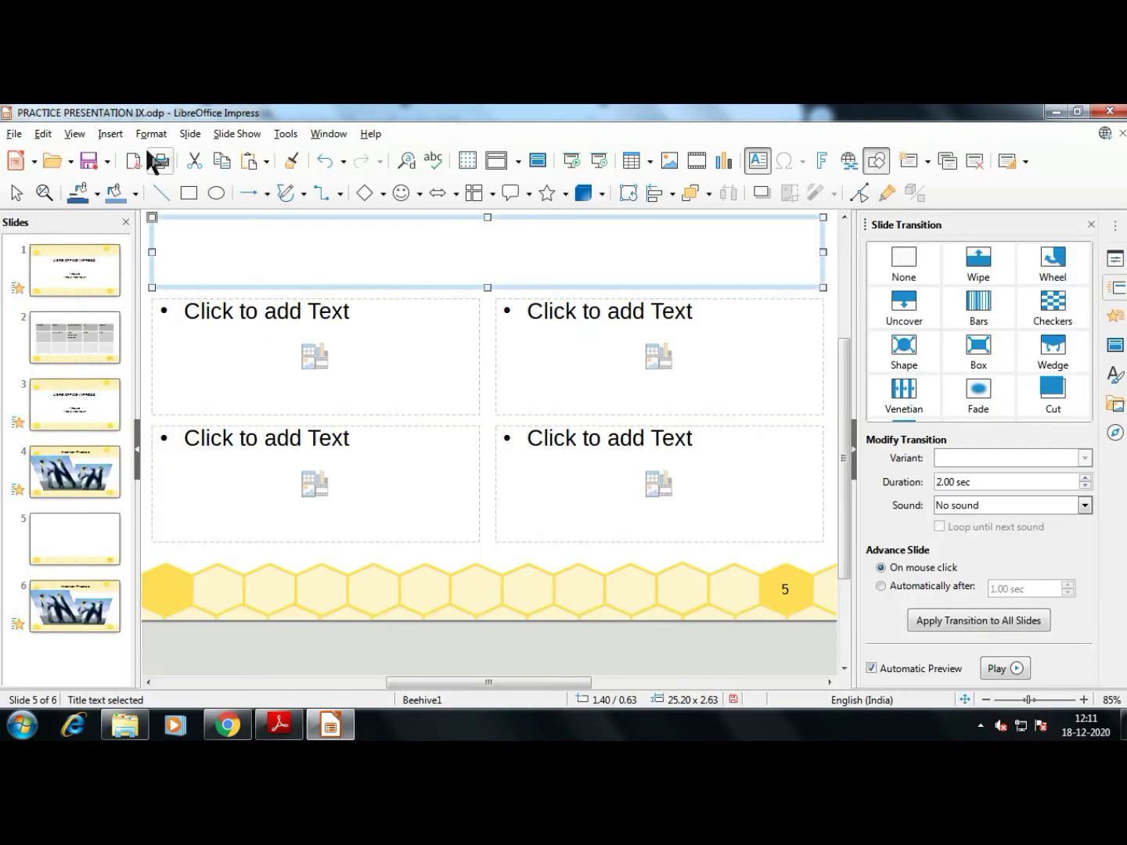
# Switch to Outline view and step through slides 3 to 6 in the outline
pyautogui.click(110, 134)
pyautogui.moveTo(75, 135)
pyautogui.click(96, 179)
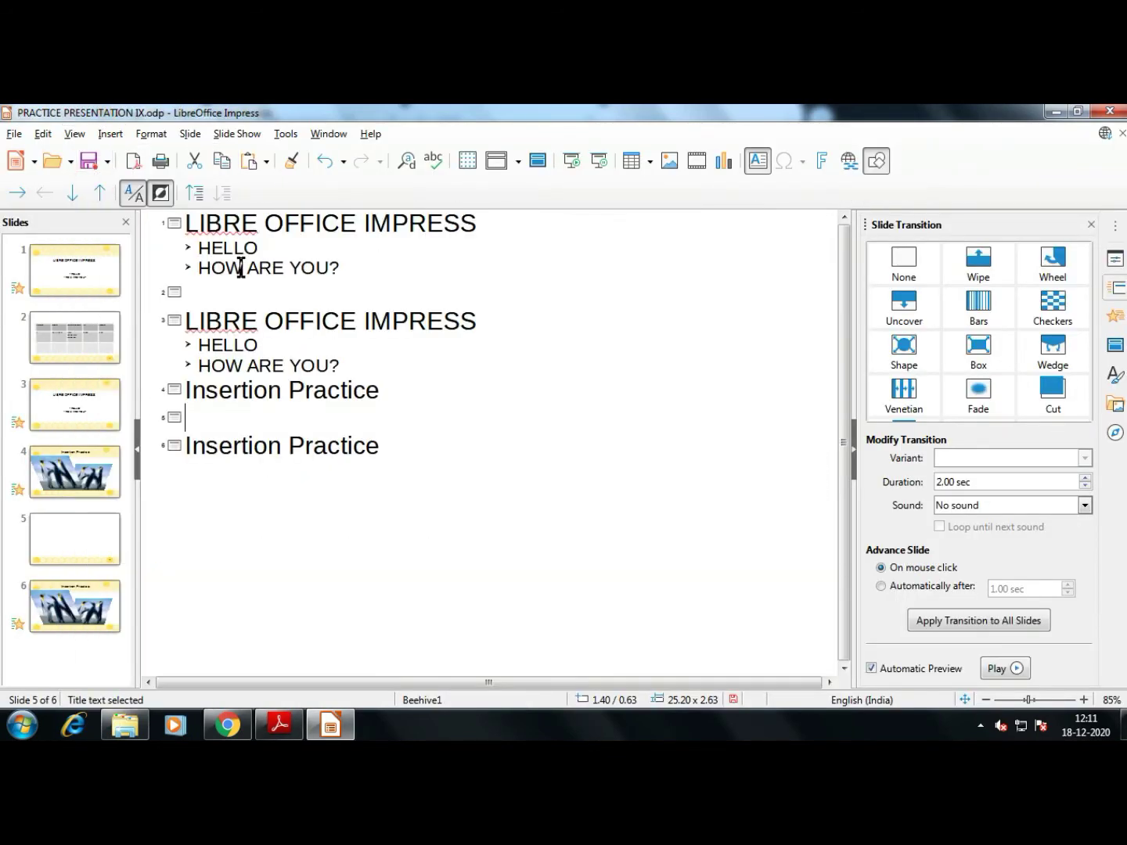
pyautogui.click(173, 320)
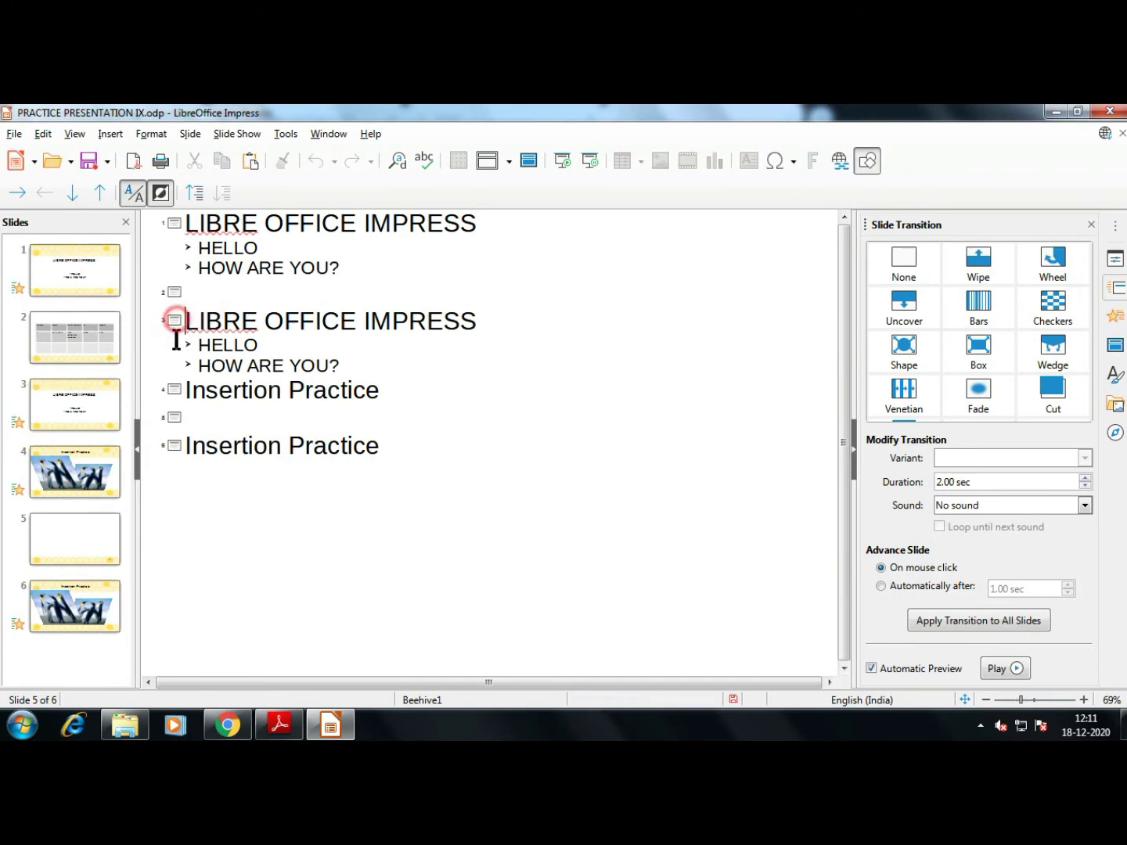
pyautogui.click(174, 390)
pyautogui.click(174, 417)
pyautogui.click(173, 446)
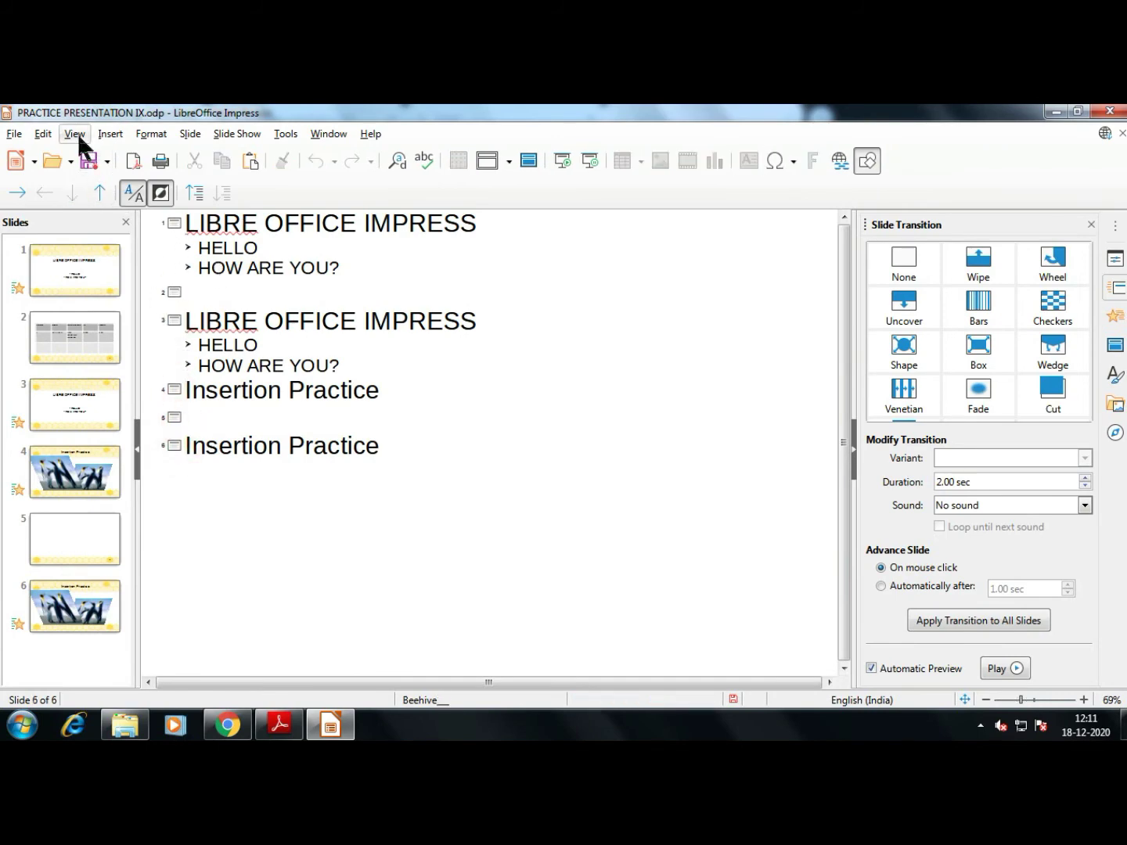
# Switch to Notes view and look at the notes pages for slide 6 and slide 1
pyautogui.click(75, 134)
pyautogui.click(98, 196)
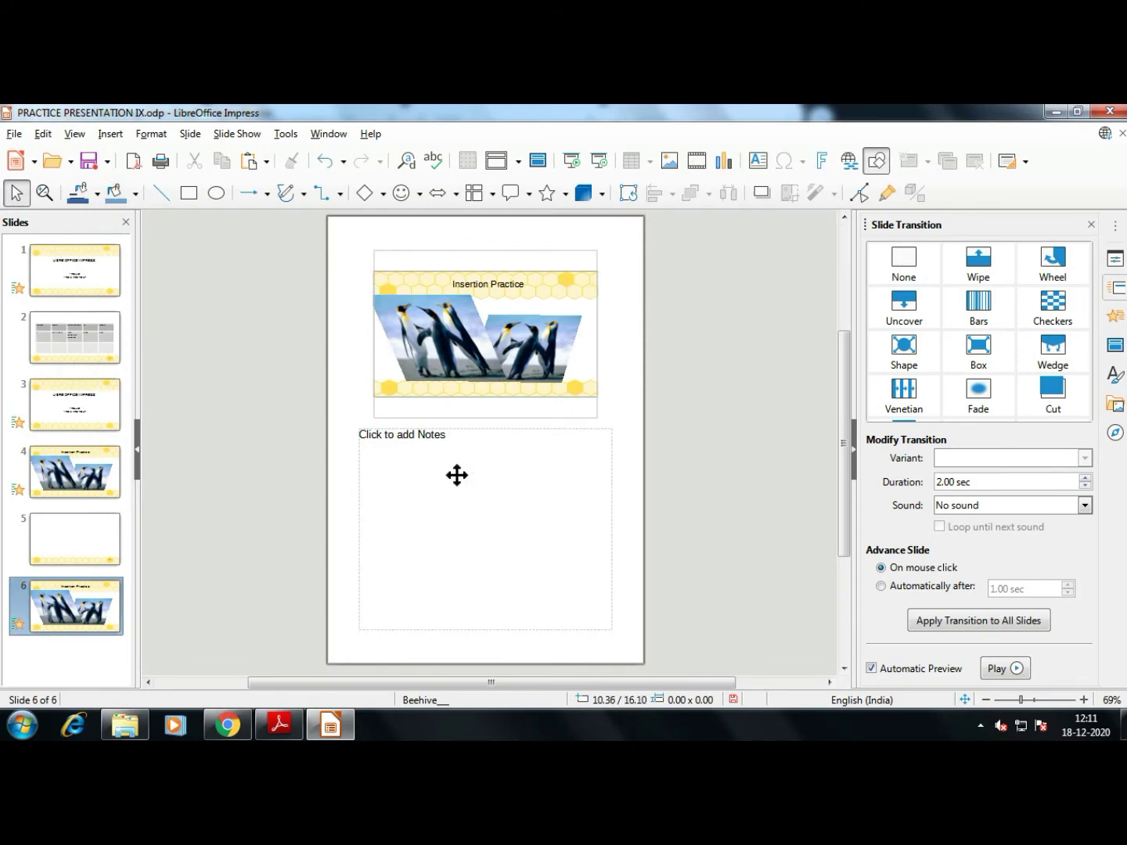
pyautogui.scroll(-1, 476, 367)
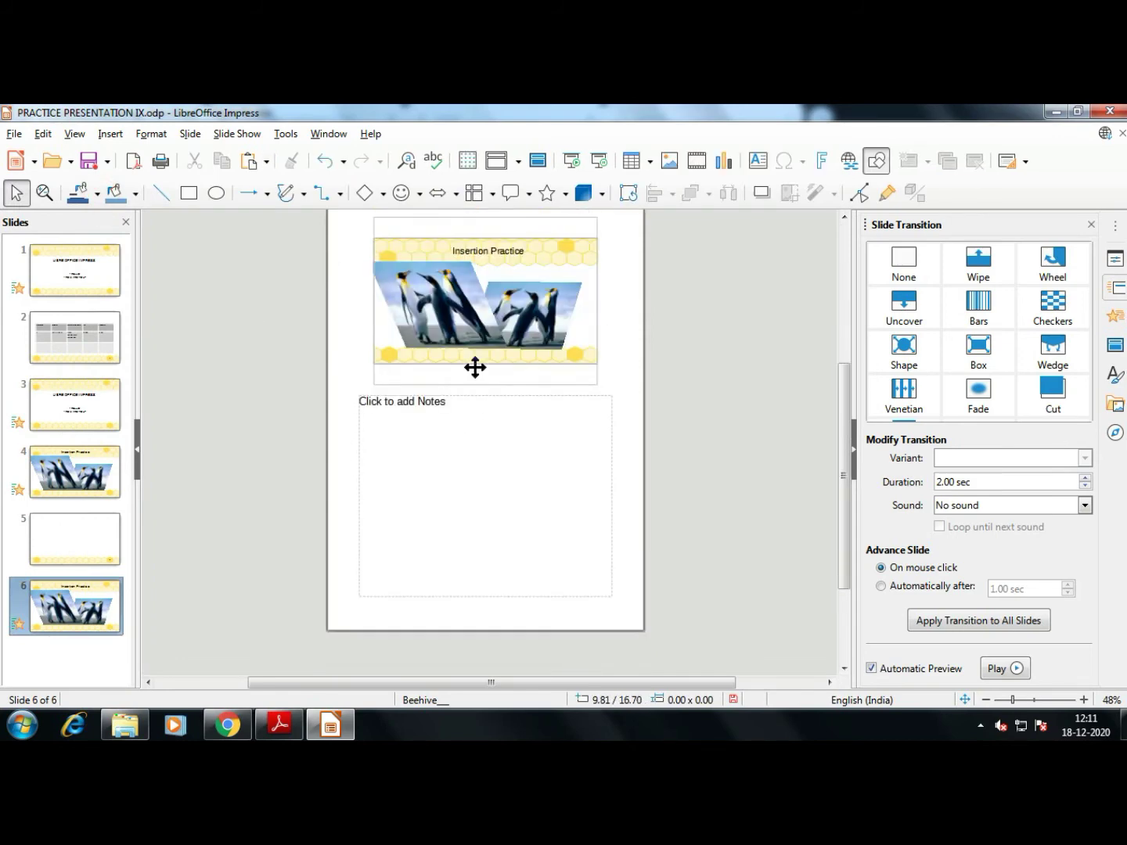
pyautogui.scroll(3, 469, 365)
pyautogui.click(98, 284)
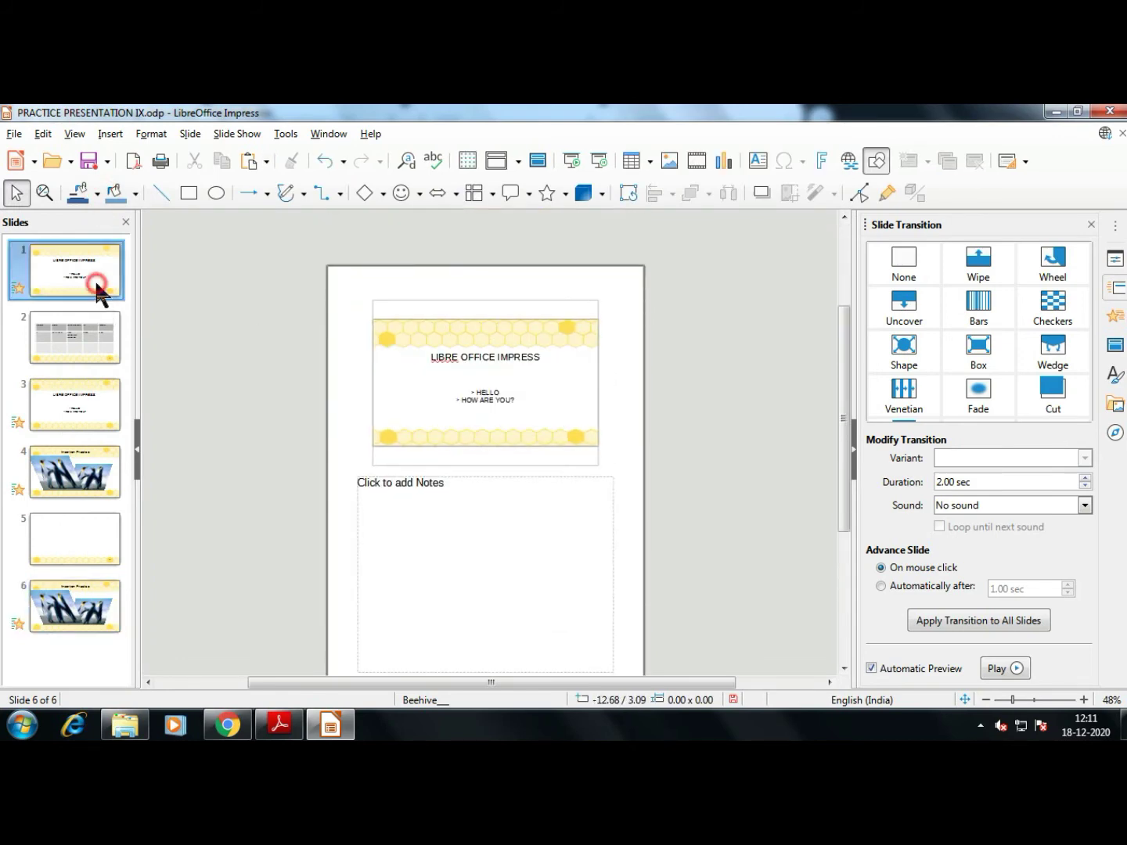
pyautogui.click(84, 354)
# Show all slides as thumbnails in Slide Sorter view
pyautogui.click(77, 282)
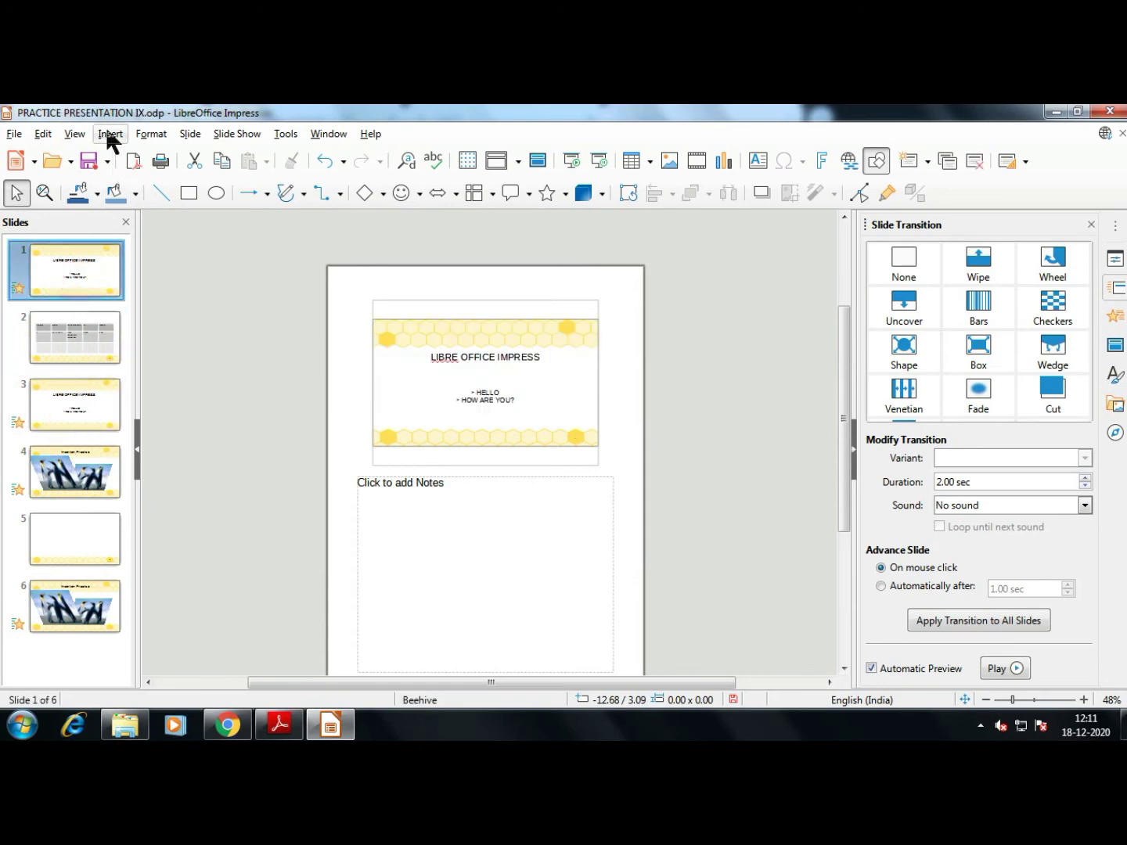
pyautogui.click(53, 131)
pyautogui.click(95, 218)
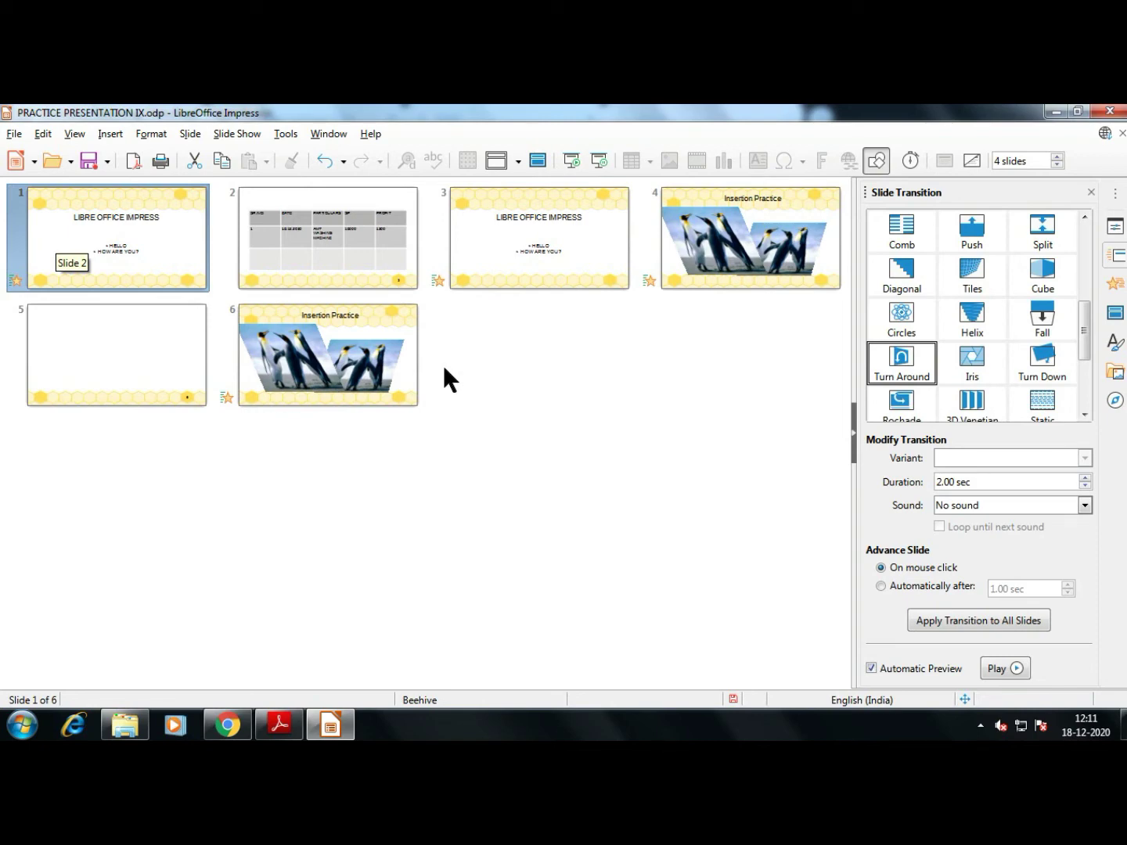
# Look through the Master Slide, Master Notes and Master Handout views in turn
pyautogui.click(74, 133)
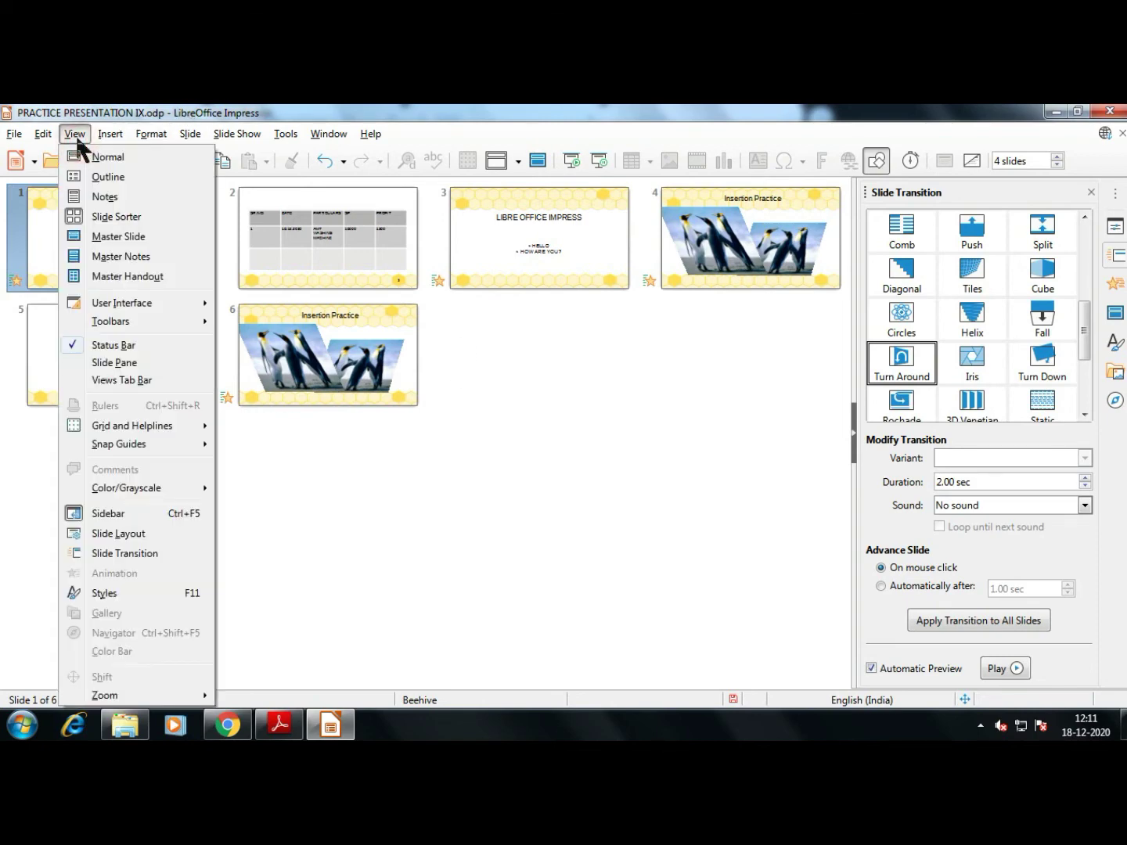
pyautogui.click(105, 237)
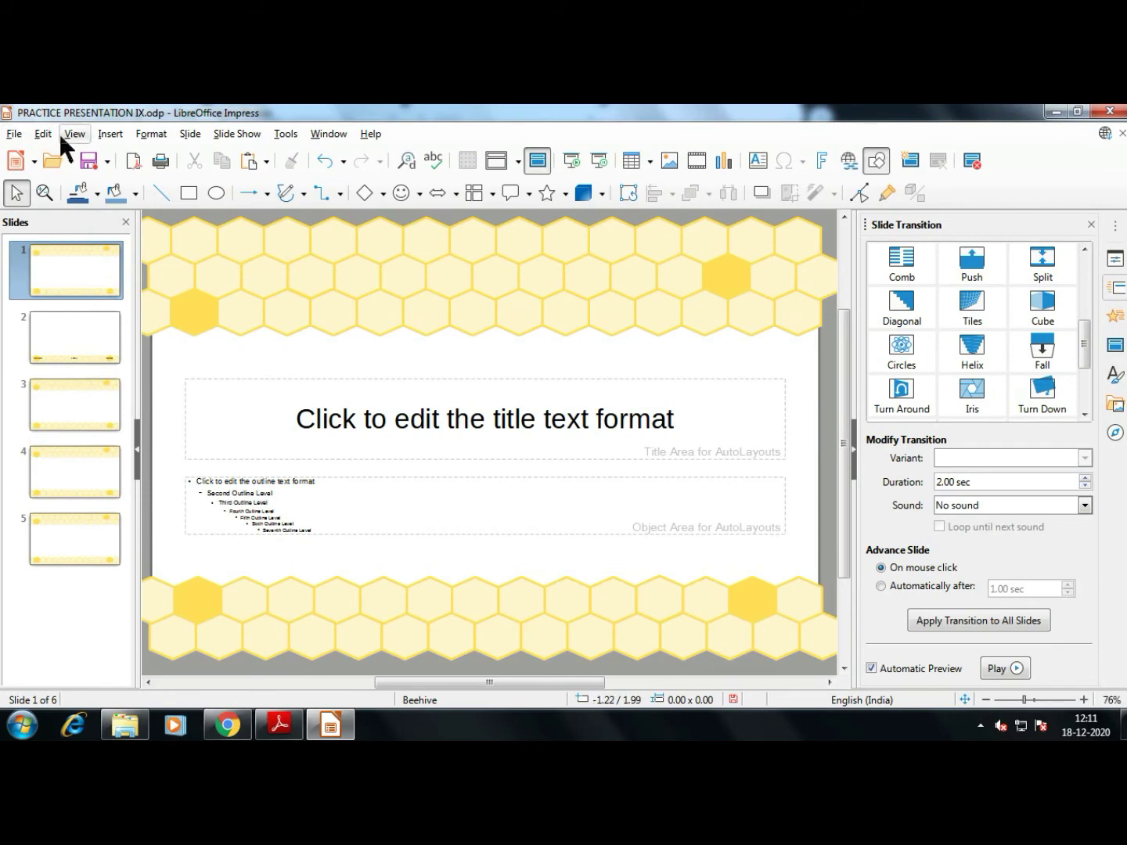
pyautogui.click(73, 133)
pyautogui.click(105, 256)
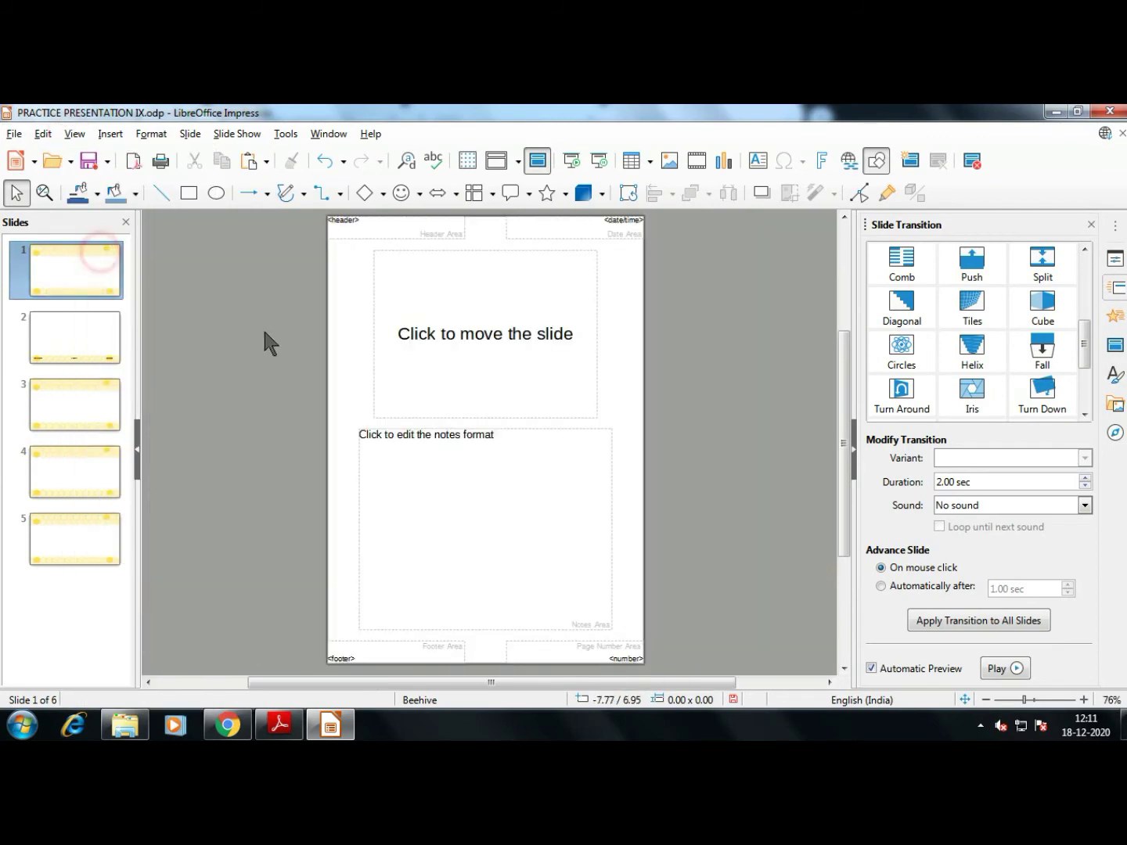
pyautogui.click(73, 135)
pyautogui.click(145, 278)
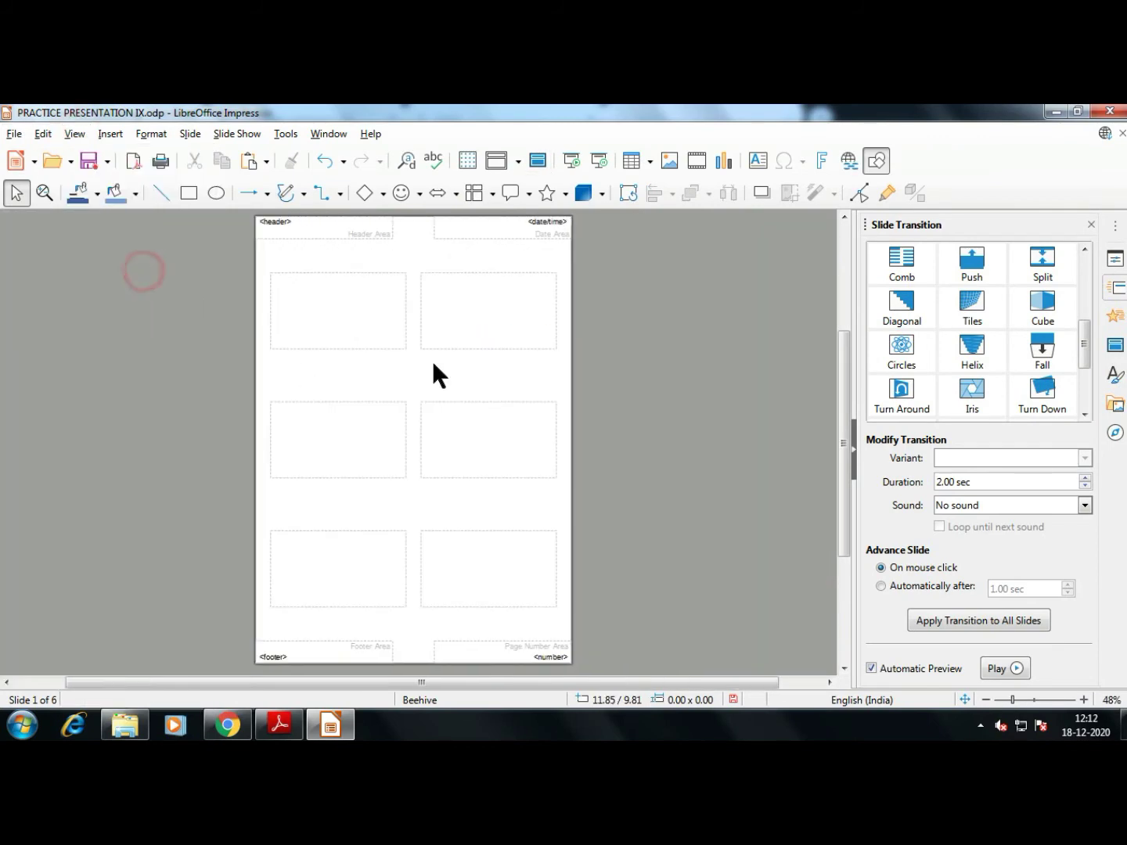
# On the handout master, delete the header field, then undo the deletion
pyautogui.scroll(2, 350, 291)
pyautogui.scroll(-4, 359, 317)
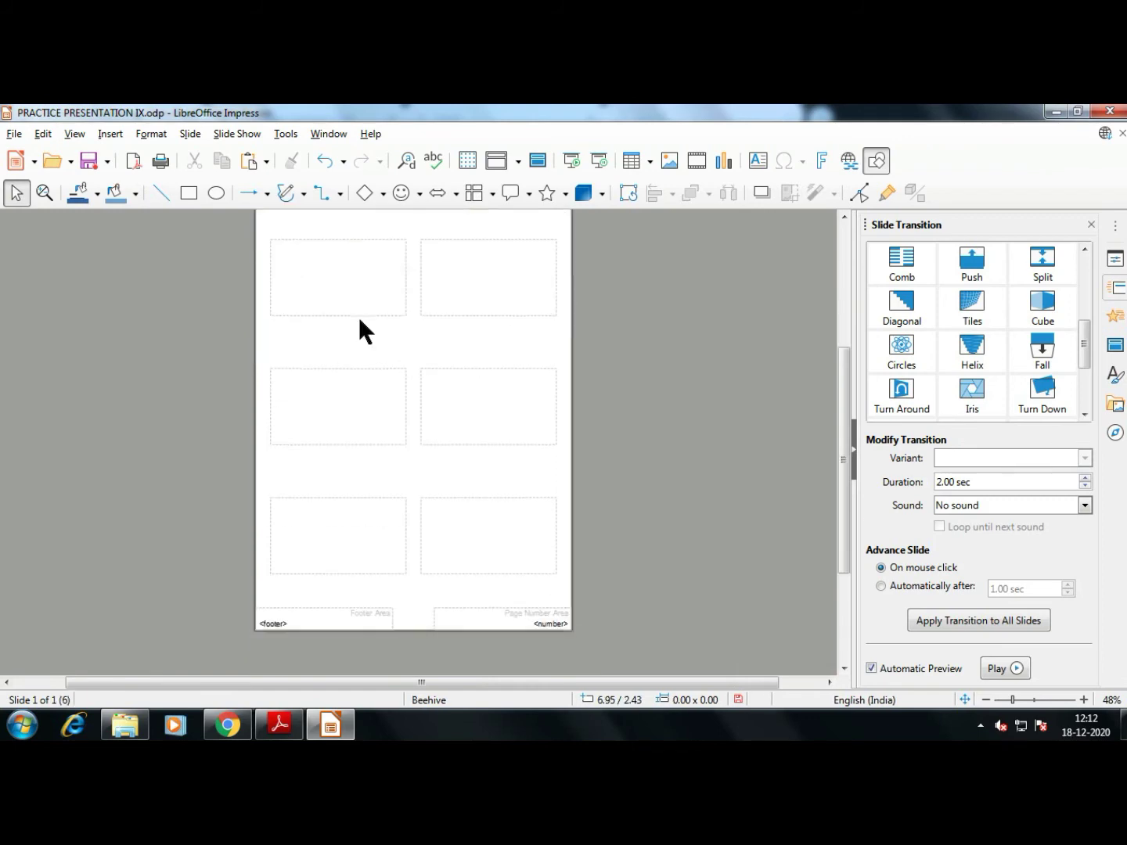
pyautogui.scroll(2, 499, 419)
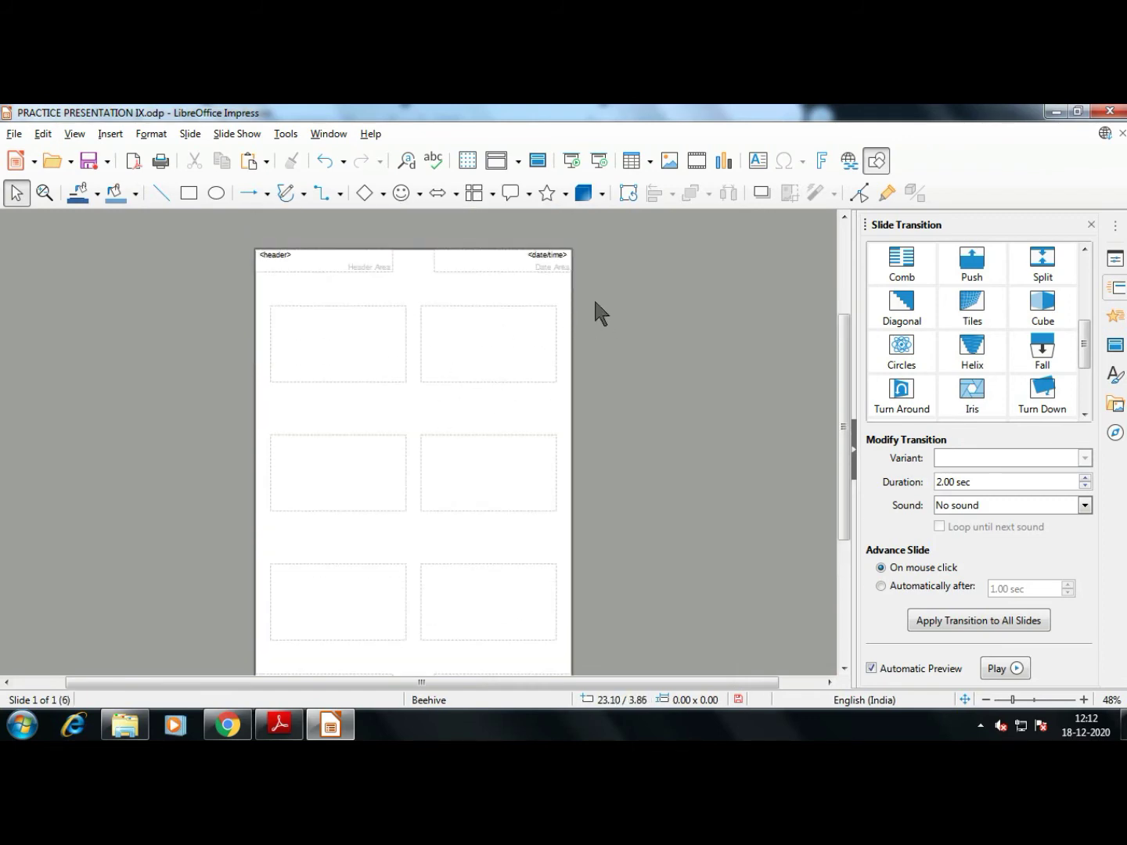
pyautogui.click(537, 254)
pyautogui.click(292, 254)
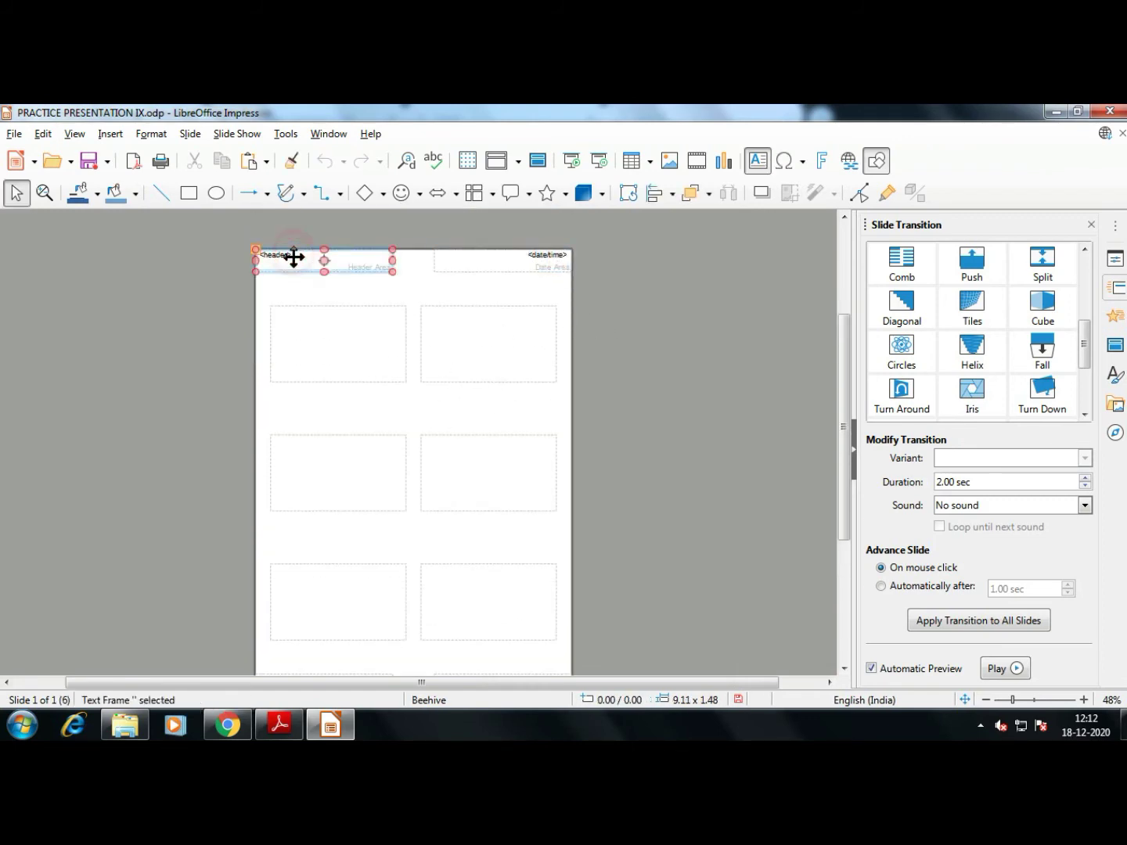
pyautogui.click(280, 255)
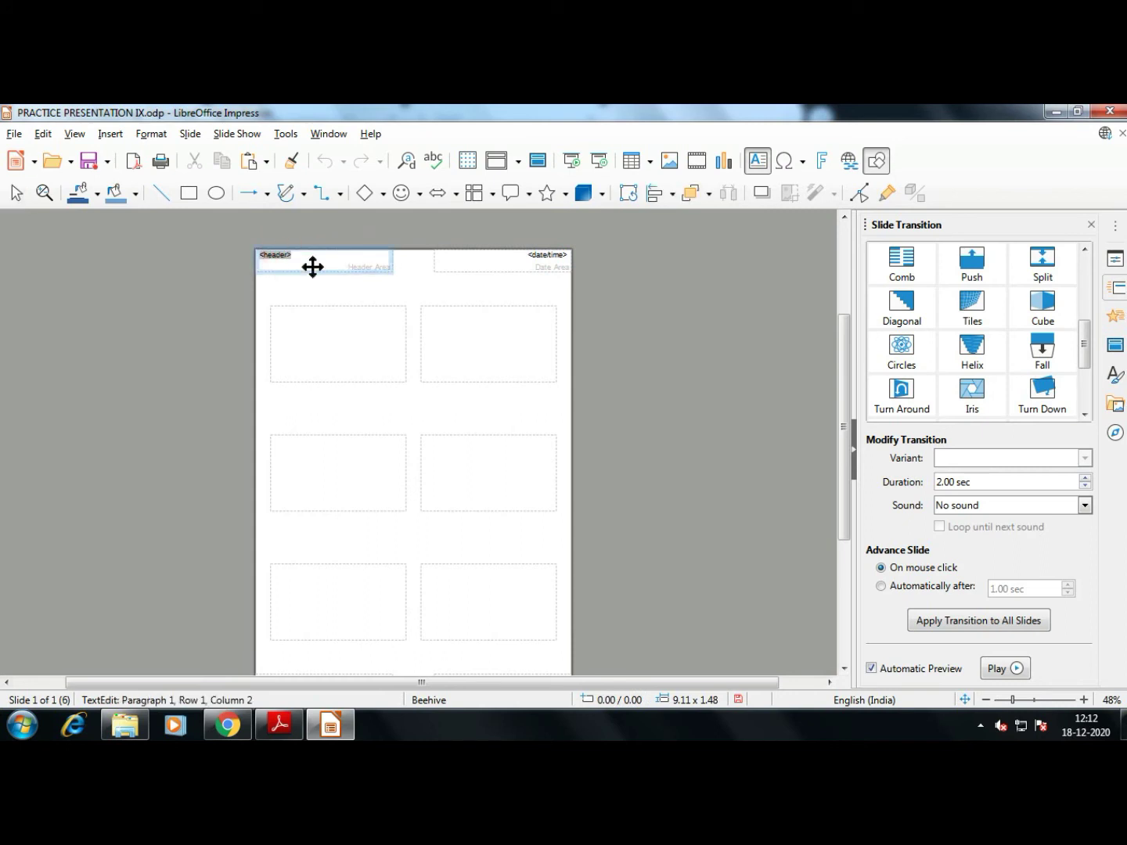
pyautogui.press('BackSpace')
pyautogui.hotkey('ctrl', 'z')
pyautogui.scroll(-1, 405, 384)
pyautogui.click(356, 323)
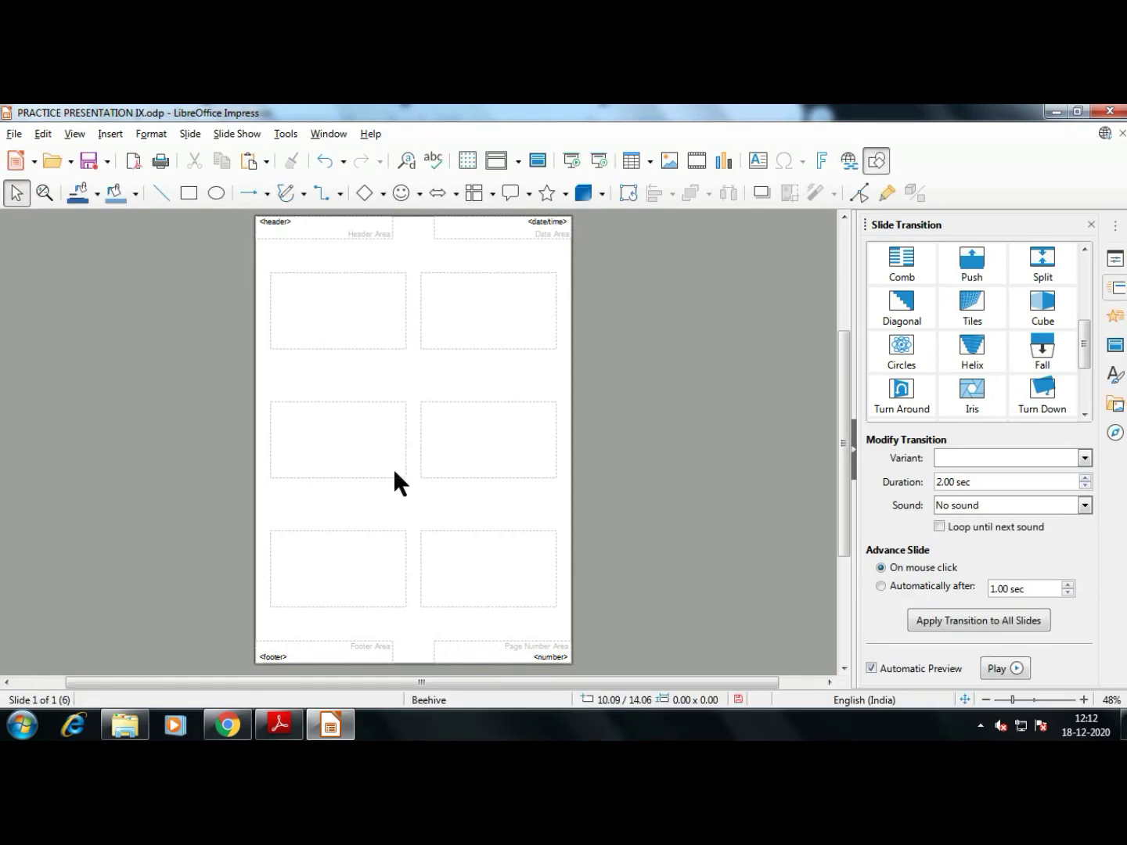
# Return to Normal view on slide 1, glancing at the textbook PDF before coming back
pyautogui.click(74, 134)
pyautogui.click(78, 156)
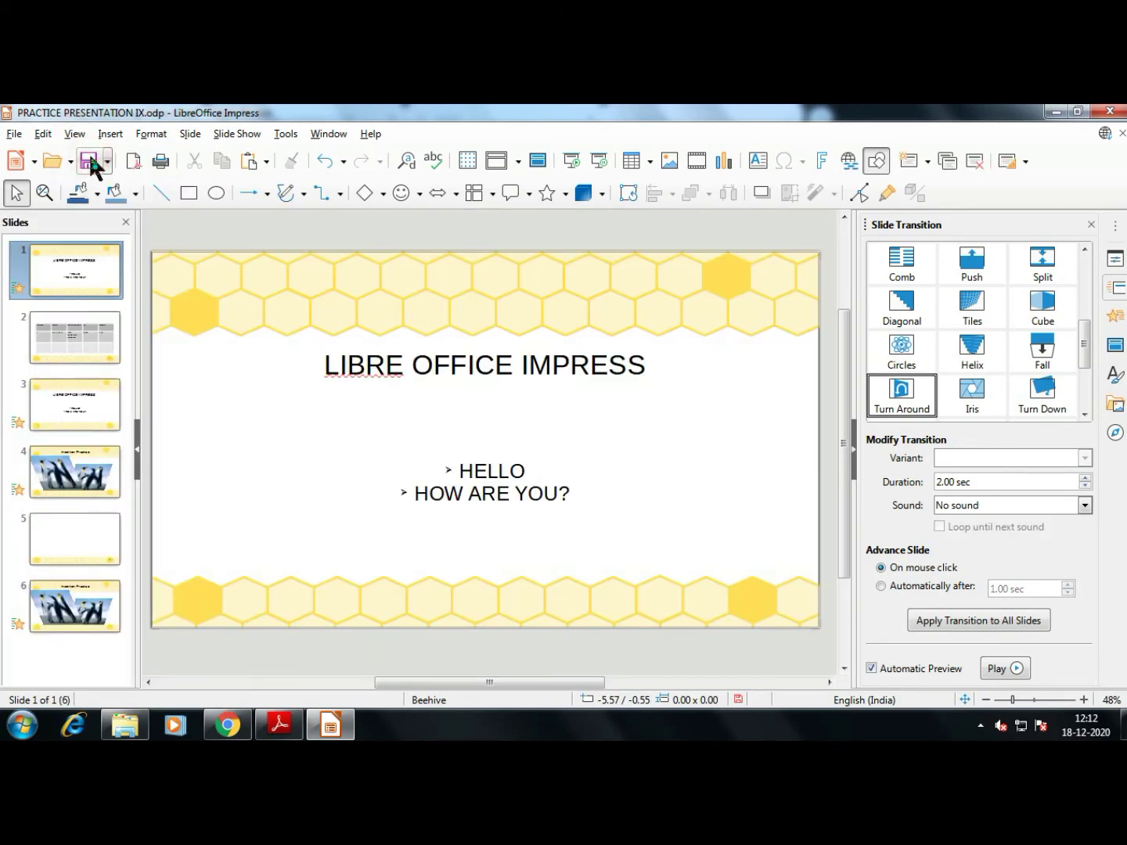
pyautogui.click(278, 727)
pyautogui.scroll(-4, 486, 488)
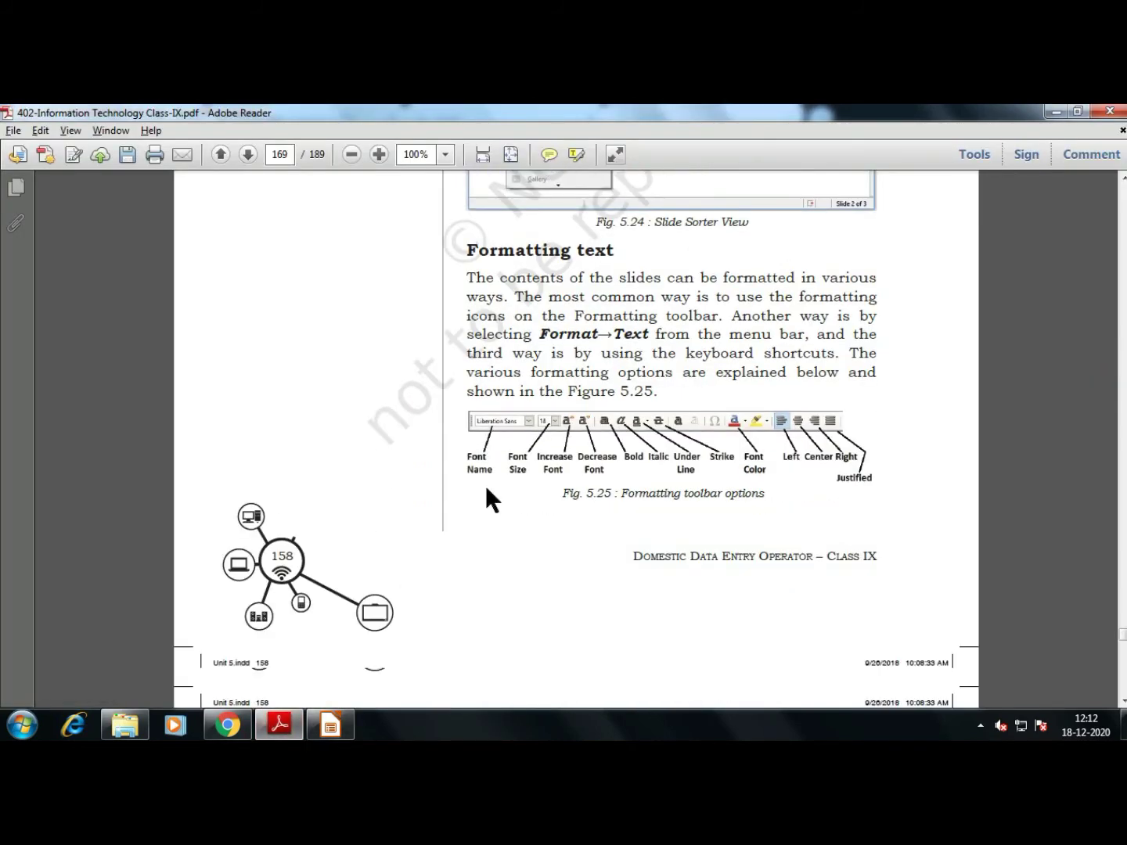
pyautogui.hotkey('alt', 'Tab')
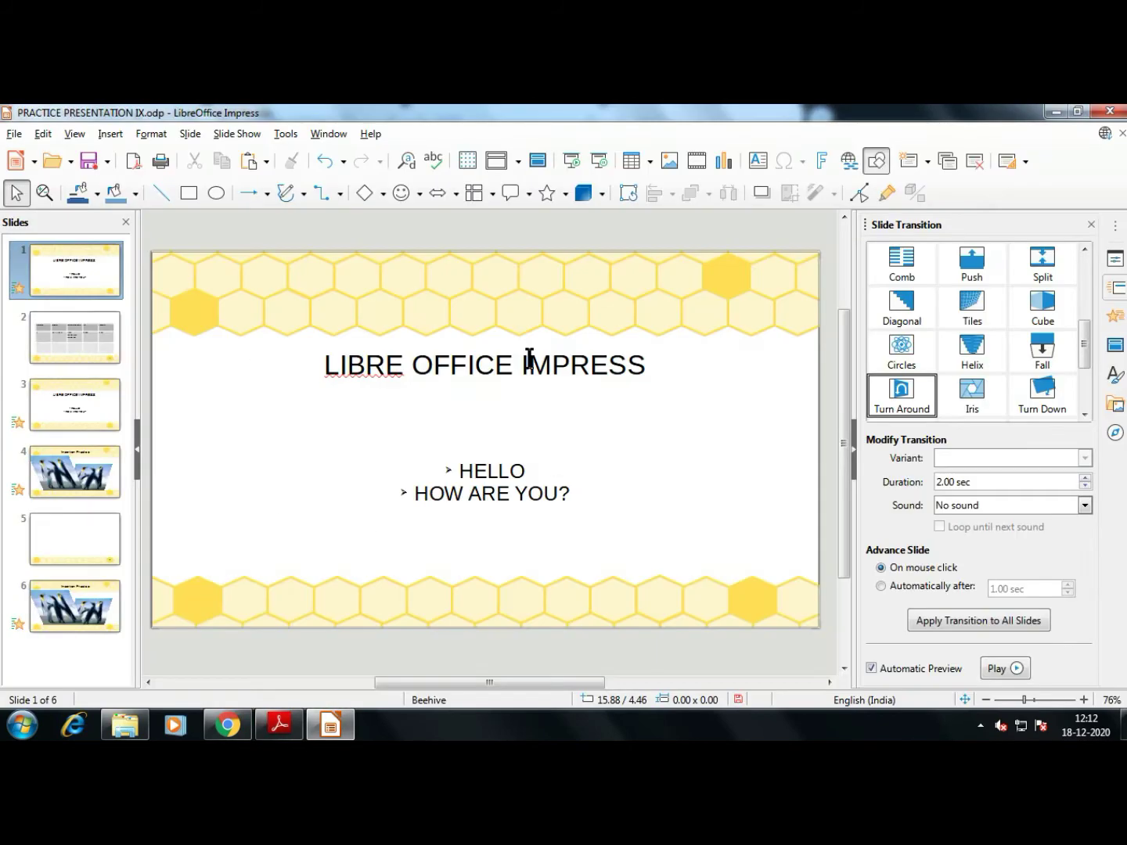
# Select the LIBRE OFFICE IMPRESS title and set its size to 44 pt in the Properties sidebar
pyautogui.click(601, 372)
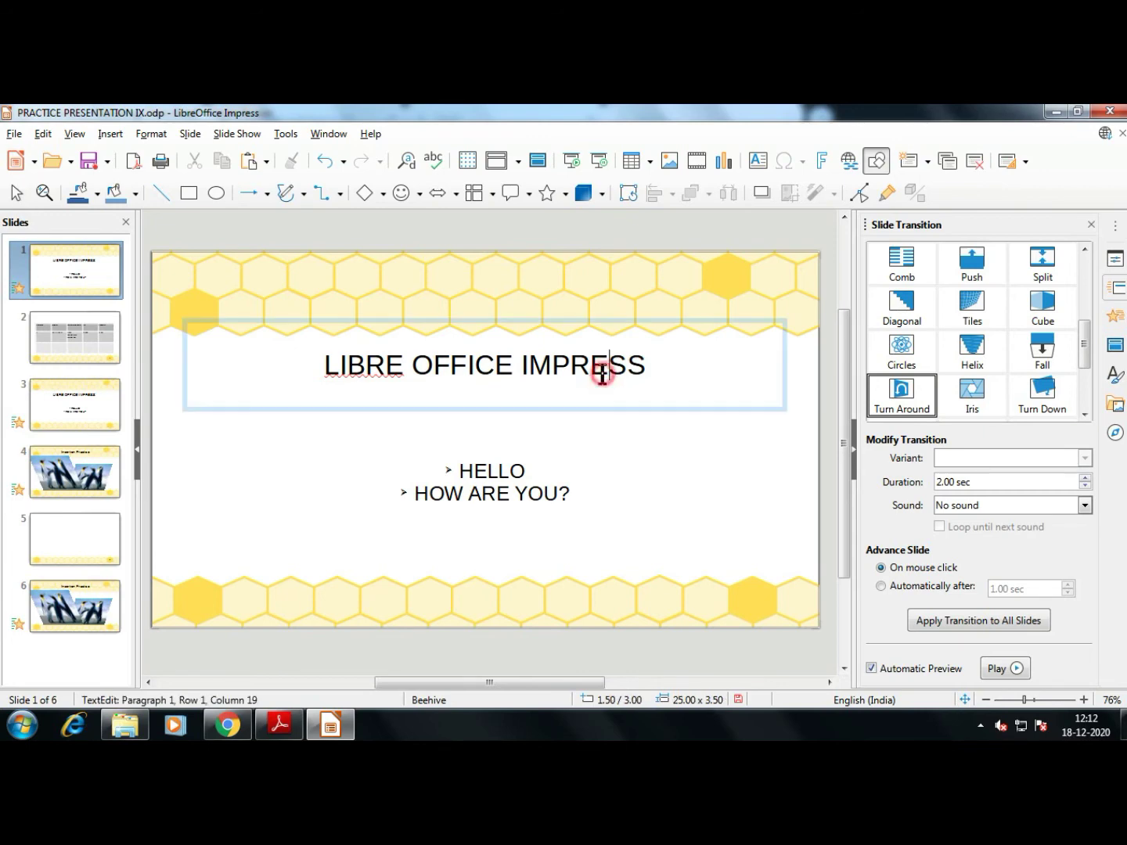
pyautogui.moveTo(650, 364); pyautogui.dragTo(307, 361)
pyautogui.click(1115, 260)
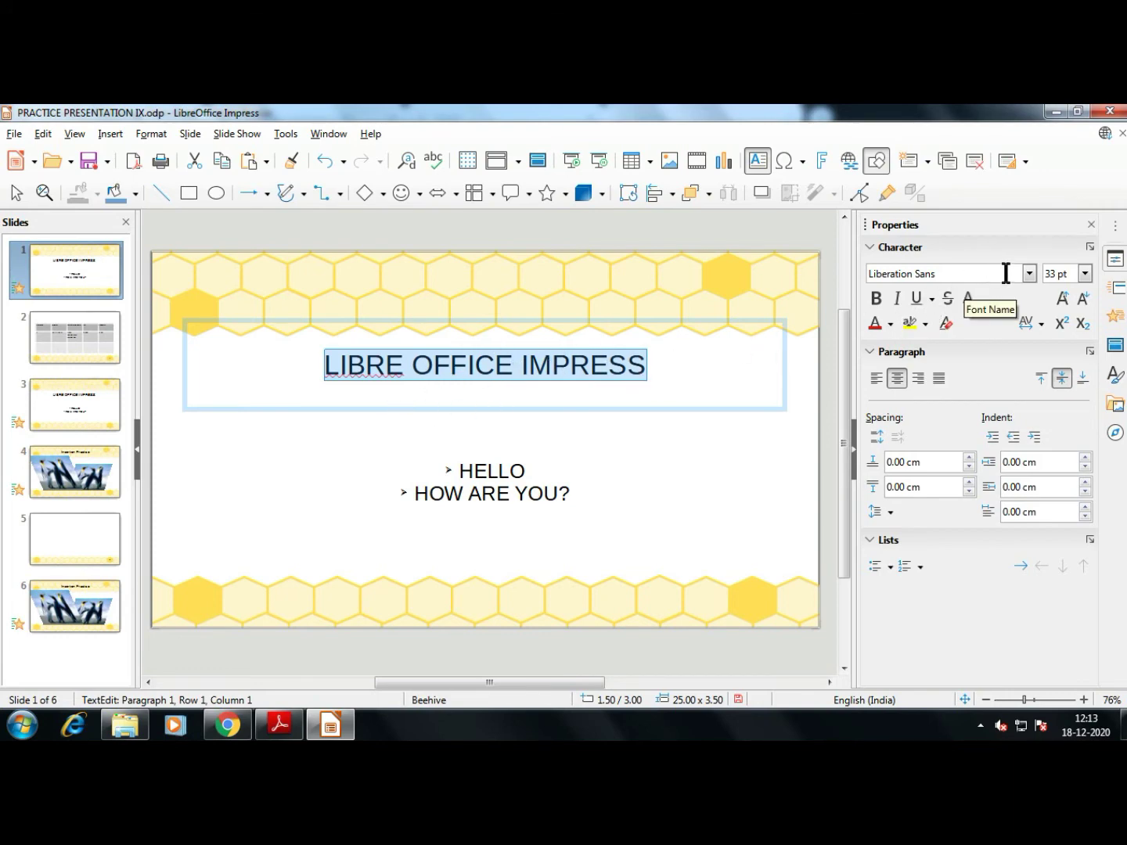
pyautogui.click(1084, 273)
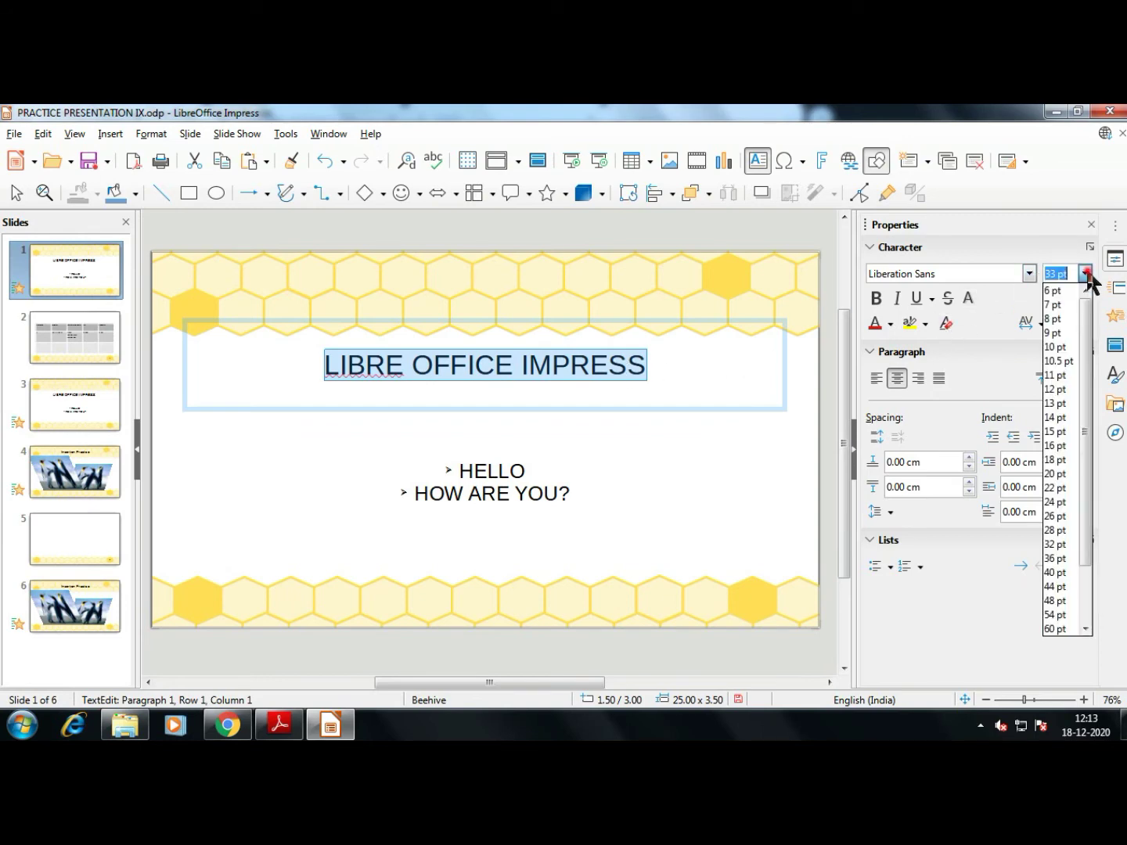
pyautogui.click(1061, 588)
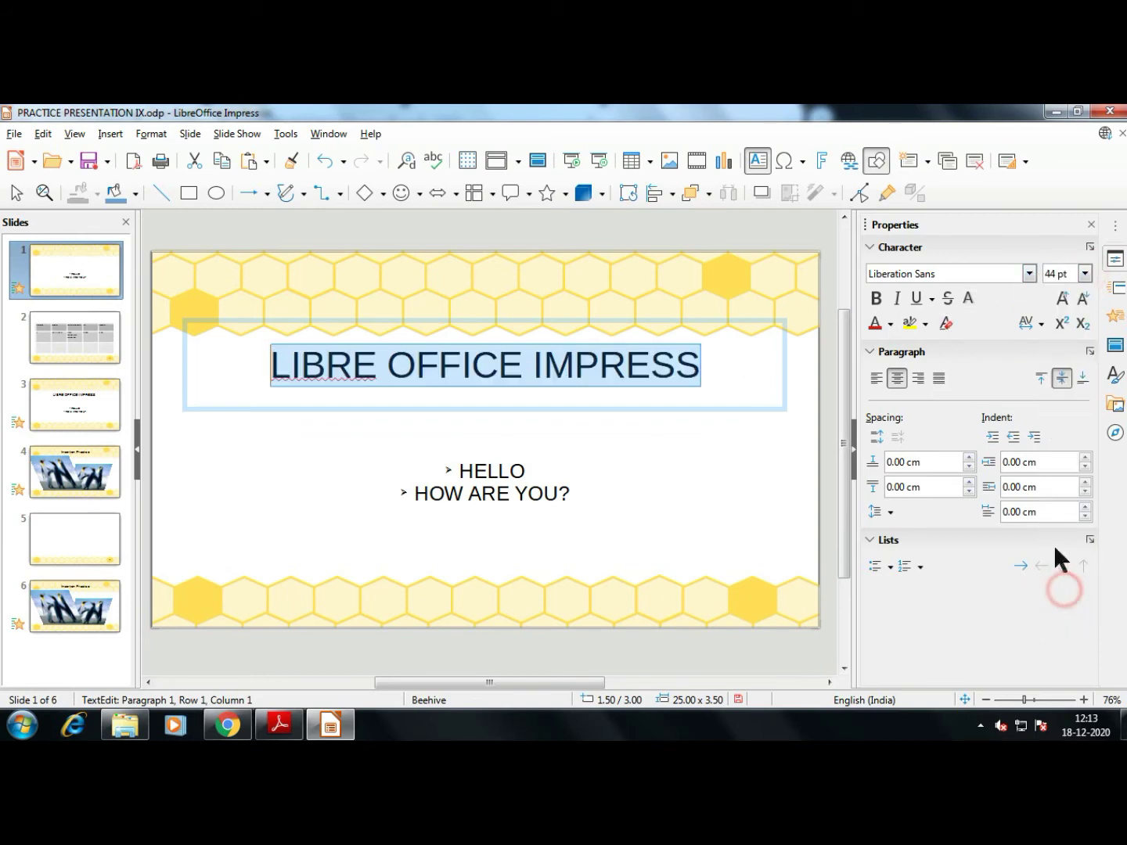
# Make the title bold, italic and underlined, trying then removing strikethrough and shadow
pyautogui.click(877, 298)
pyautogui.click(897, 298)
pyautogui.click(914, 298)
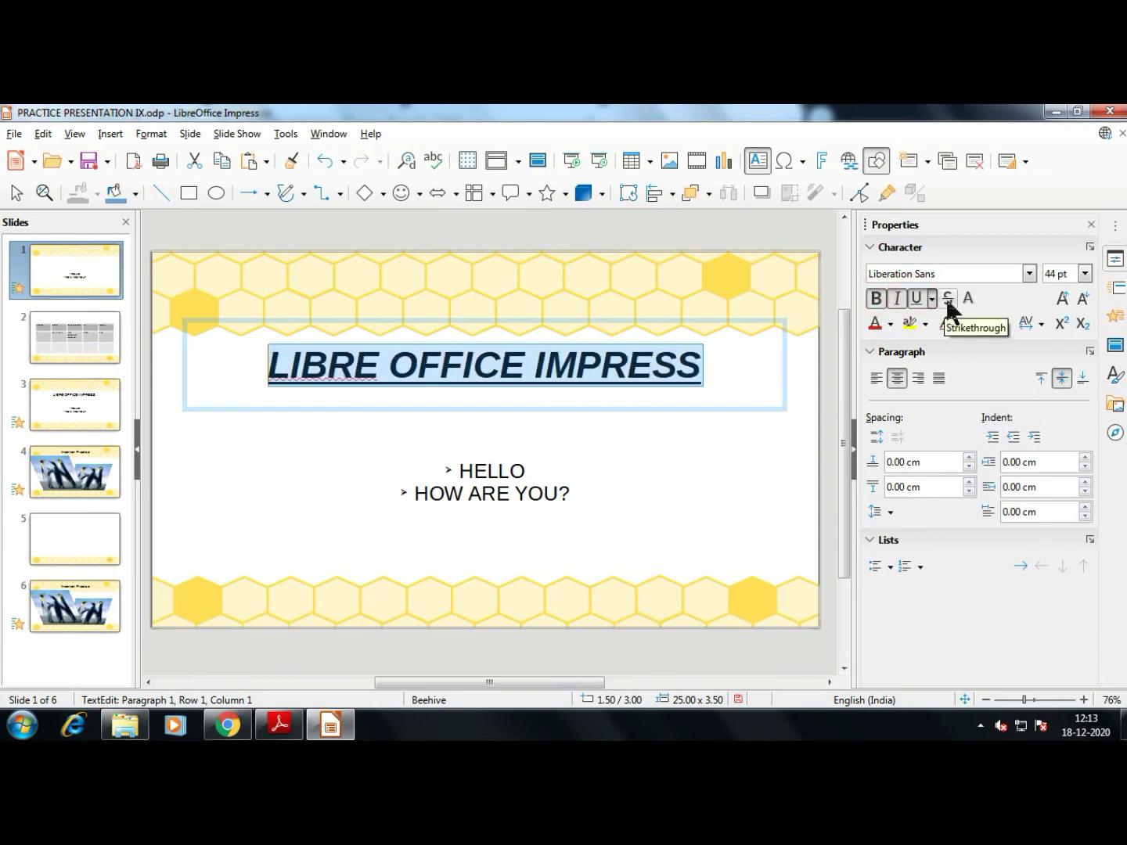
pyautogui.click(948, 300)
pyautogui.click(948, 301)
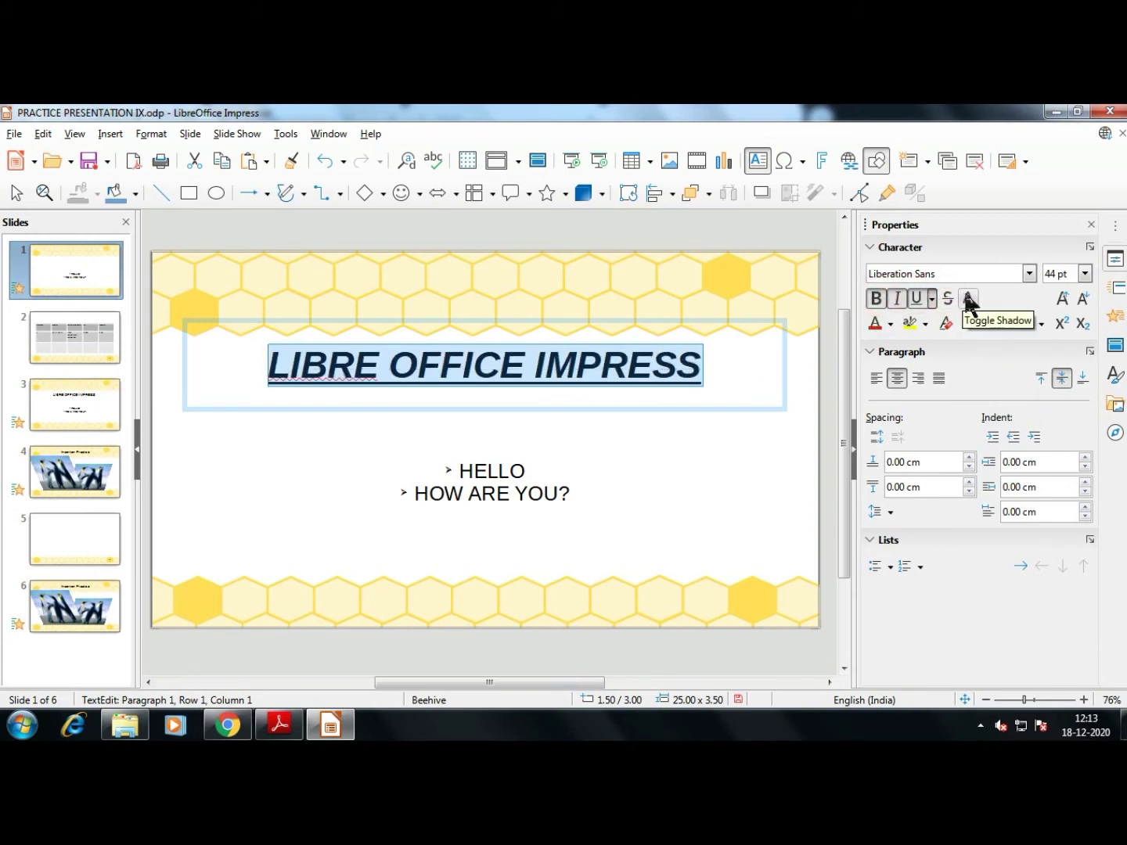
pyautogui.click(968, 300)
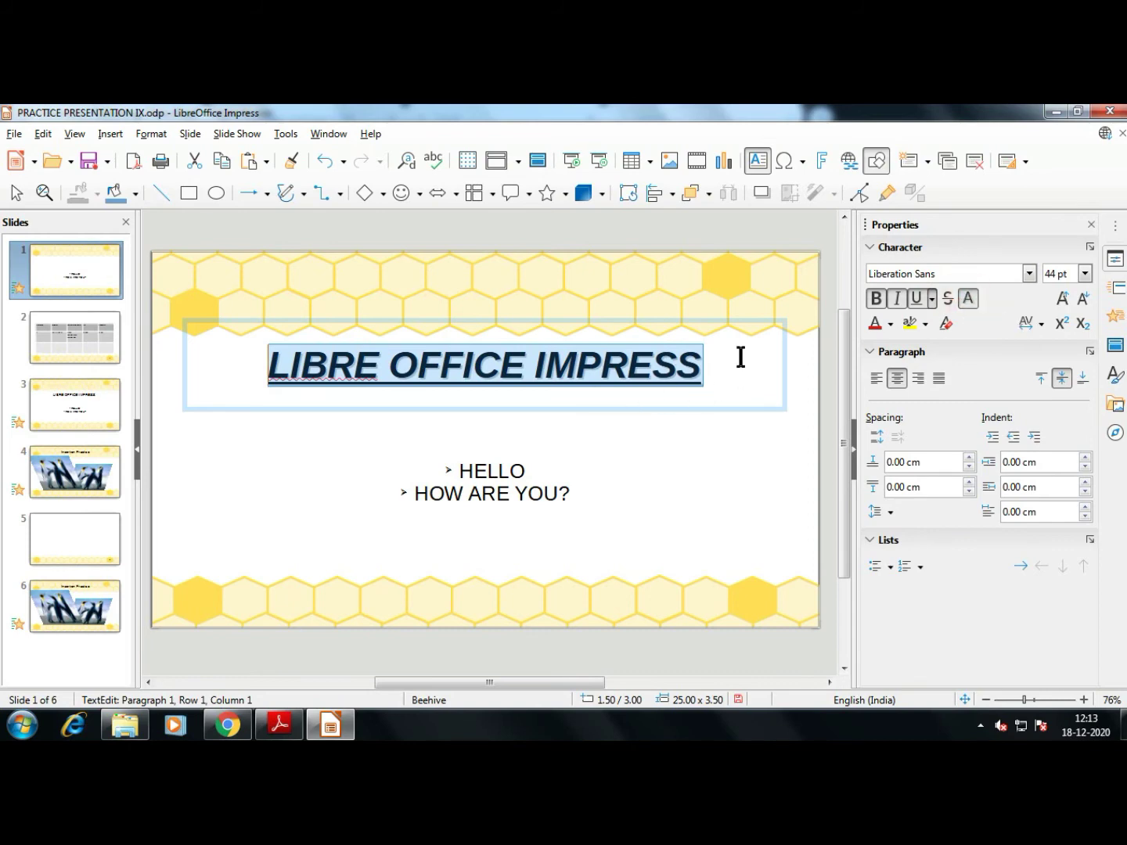
pyautogui.click(969, 304)
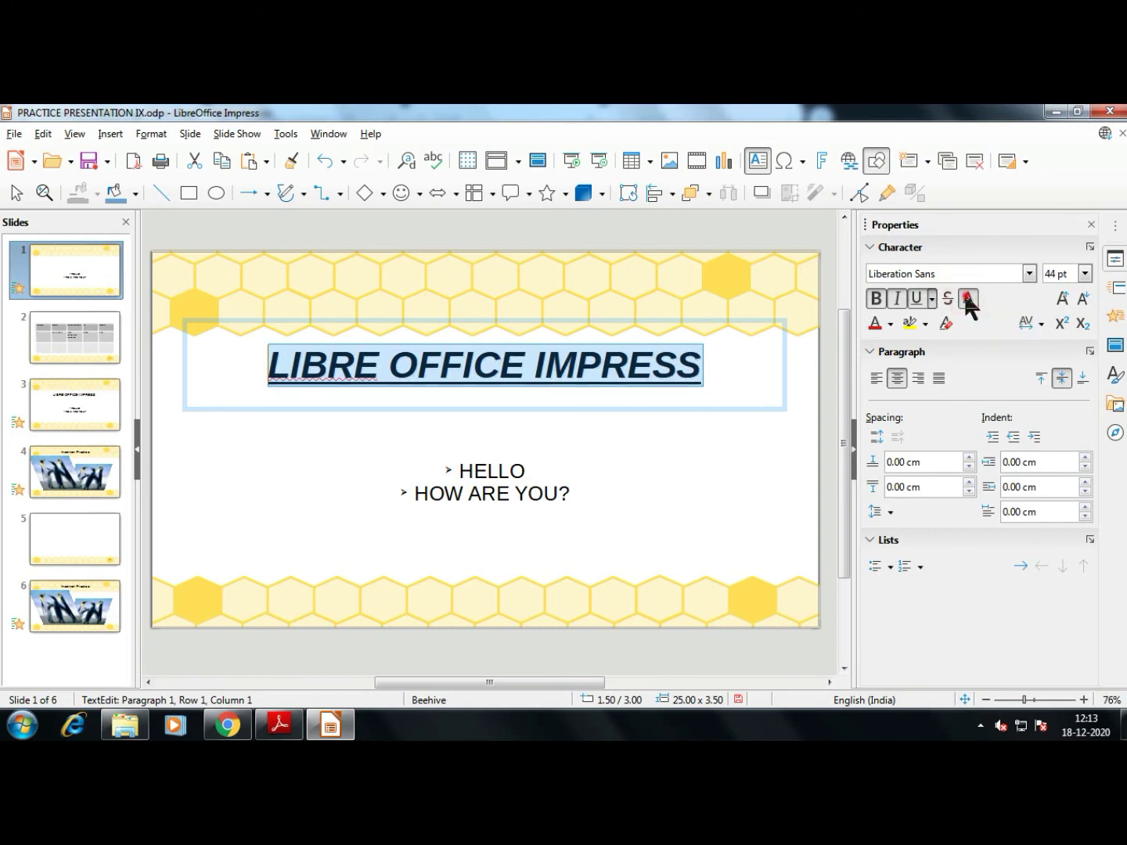
pyautogui.click(969, 303)
pyautogui.click(968, 304)
# Try Lucida Handwriting and Chiller, settle on Comic Sans MS for the title, and remove italic
pyautogui.click(1030, 273)
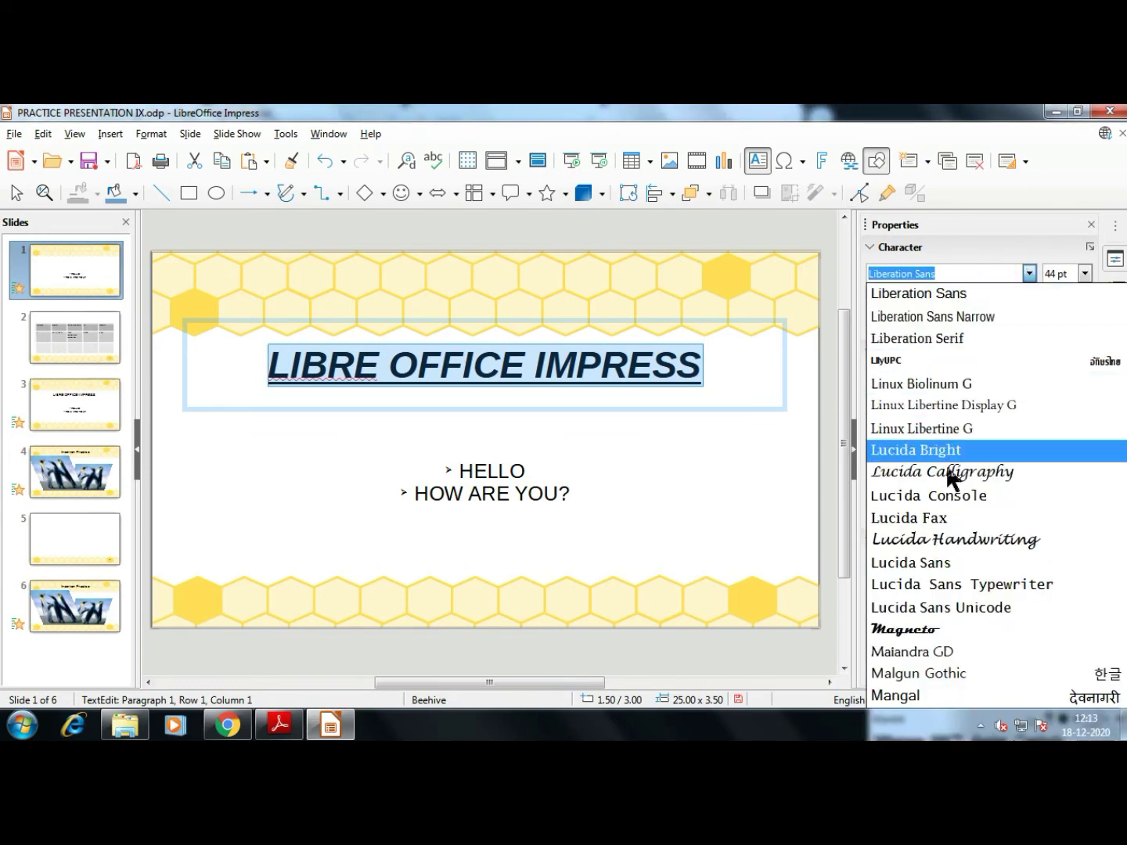
pyautogui.click(951, 538)
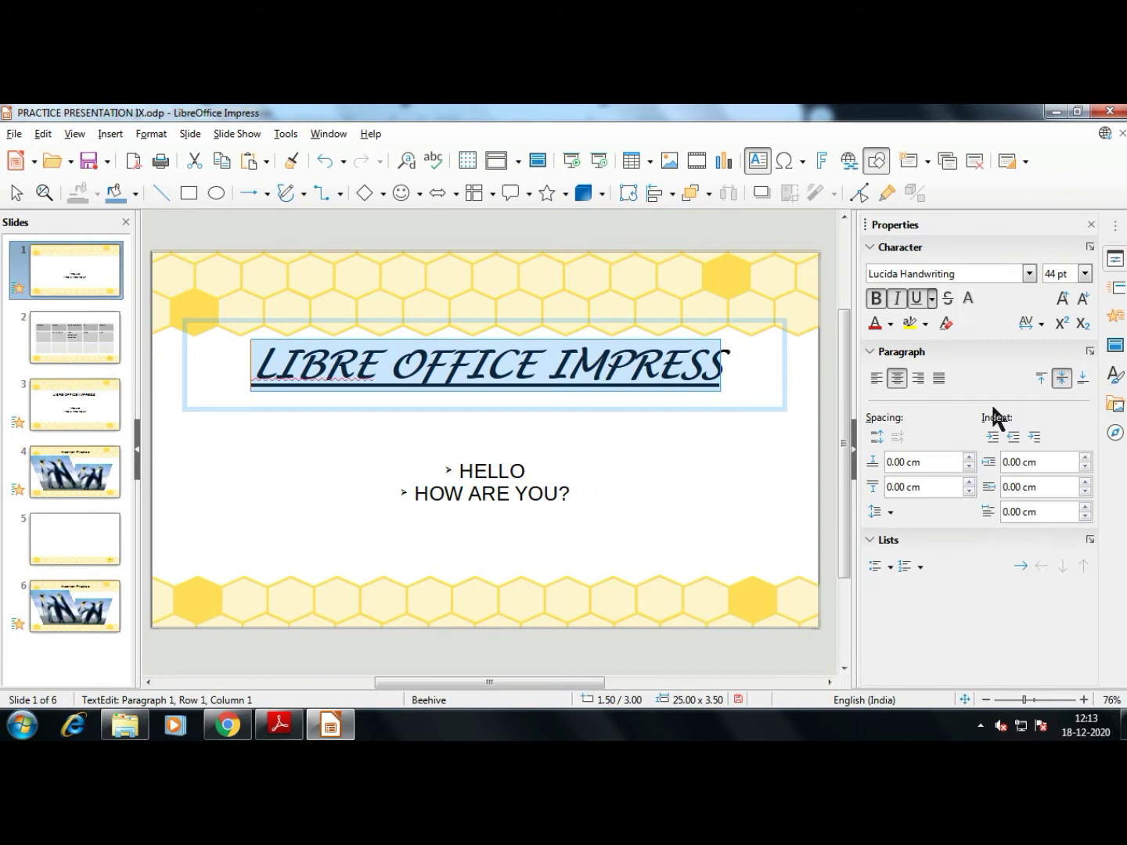
pyautogui.click(1030, 274)
pyautogui.scroll(-10, 1005, 407)
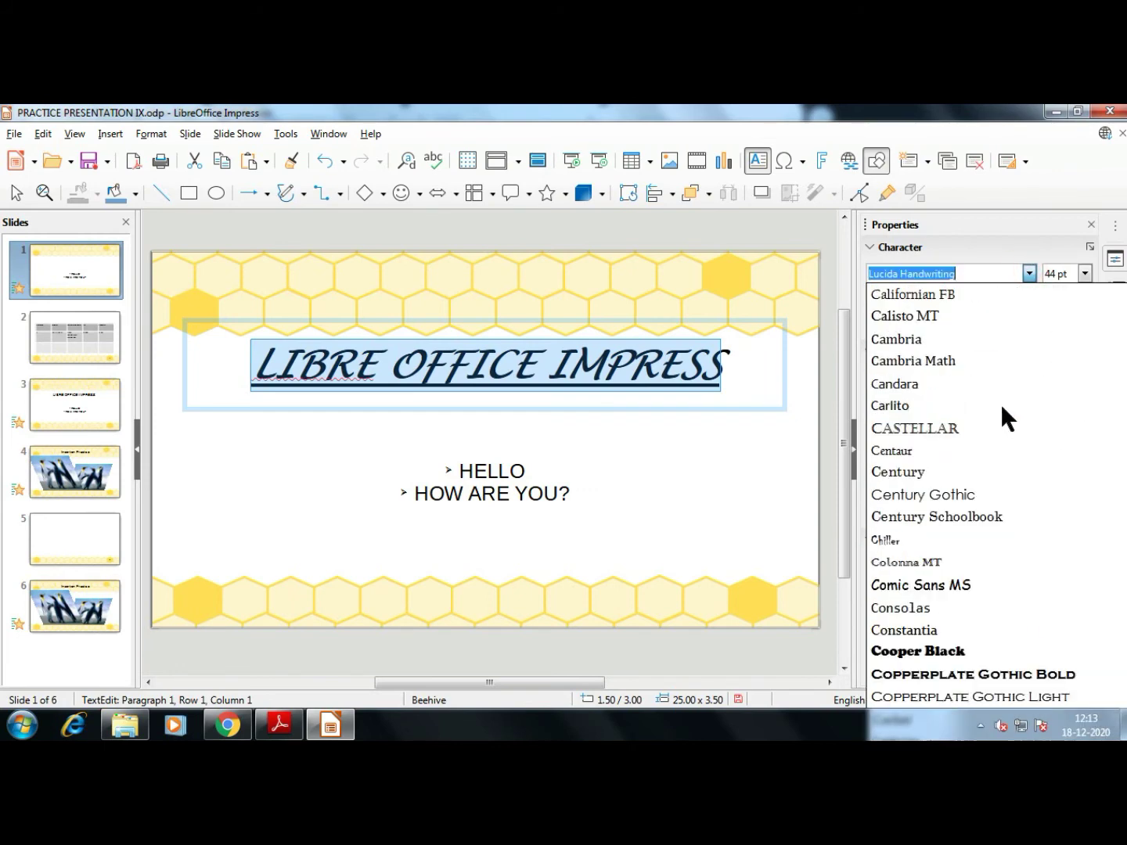
pyautogui.click(975, 540)
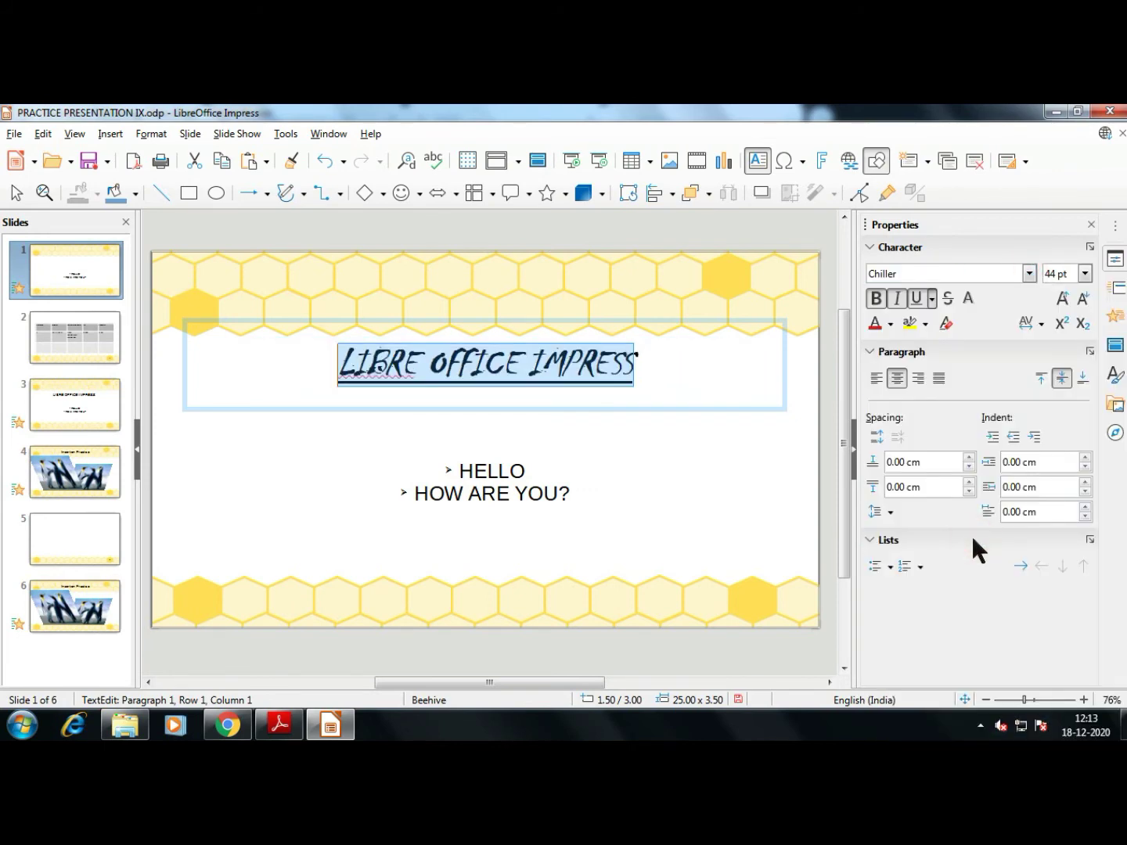
pyautogui.click(1030, 272)
pyautogui.scroll(-10, 978, 495)
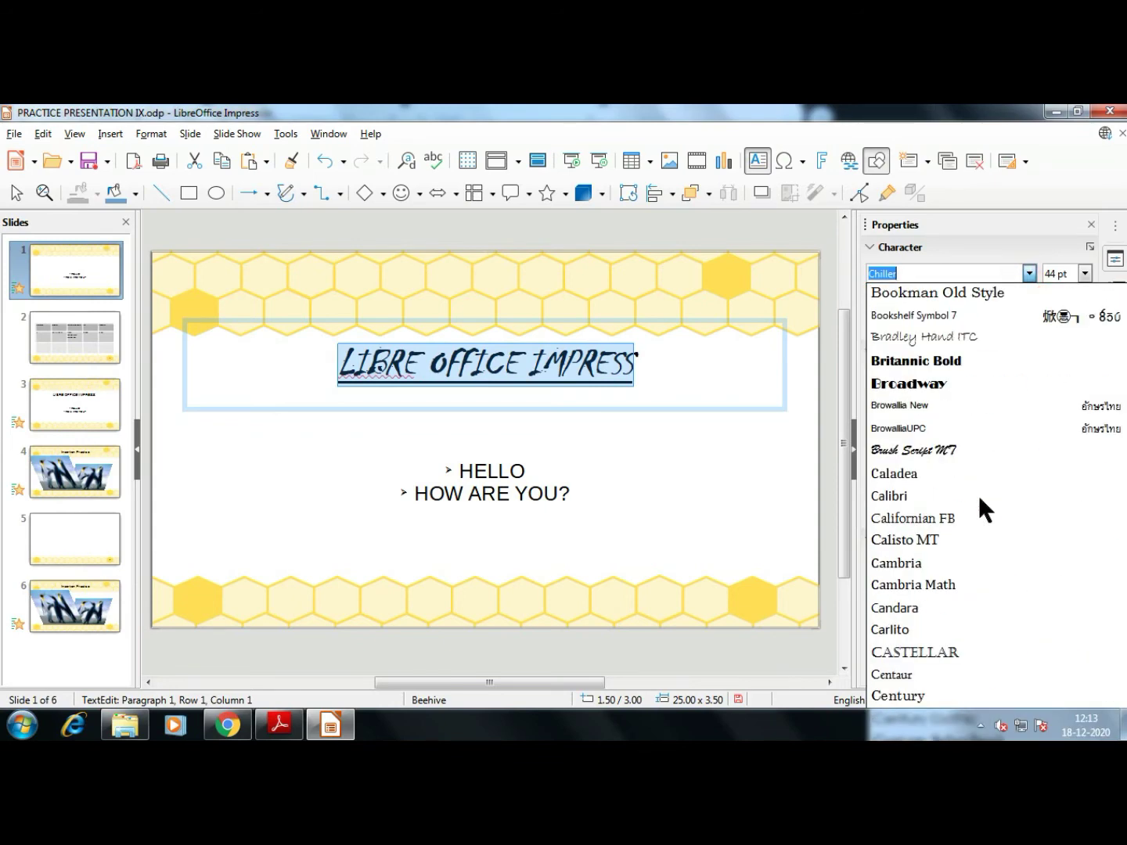
pyautogui.click(932, 473)
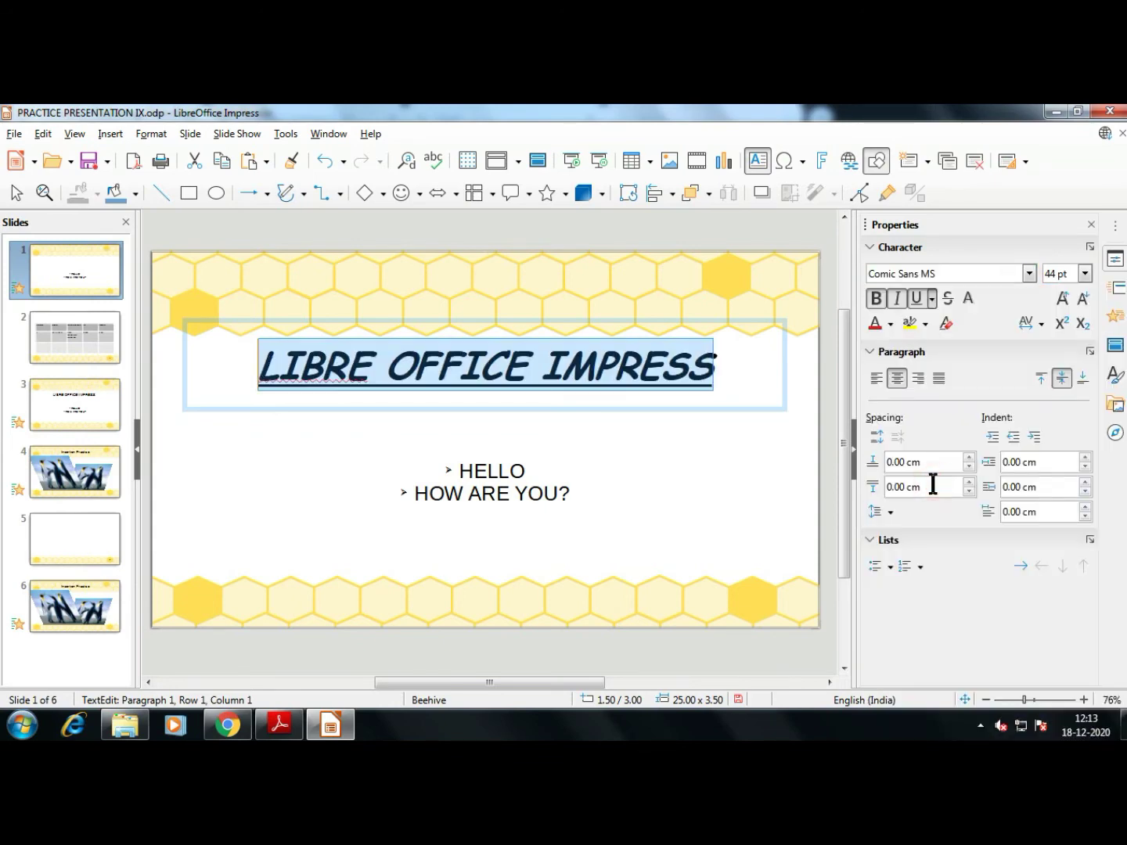
pyautogui.click(897, 299)
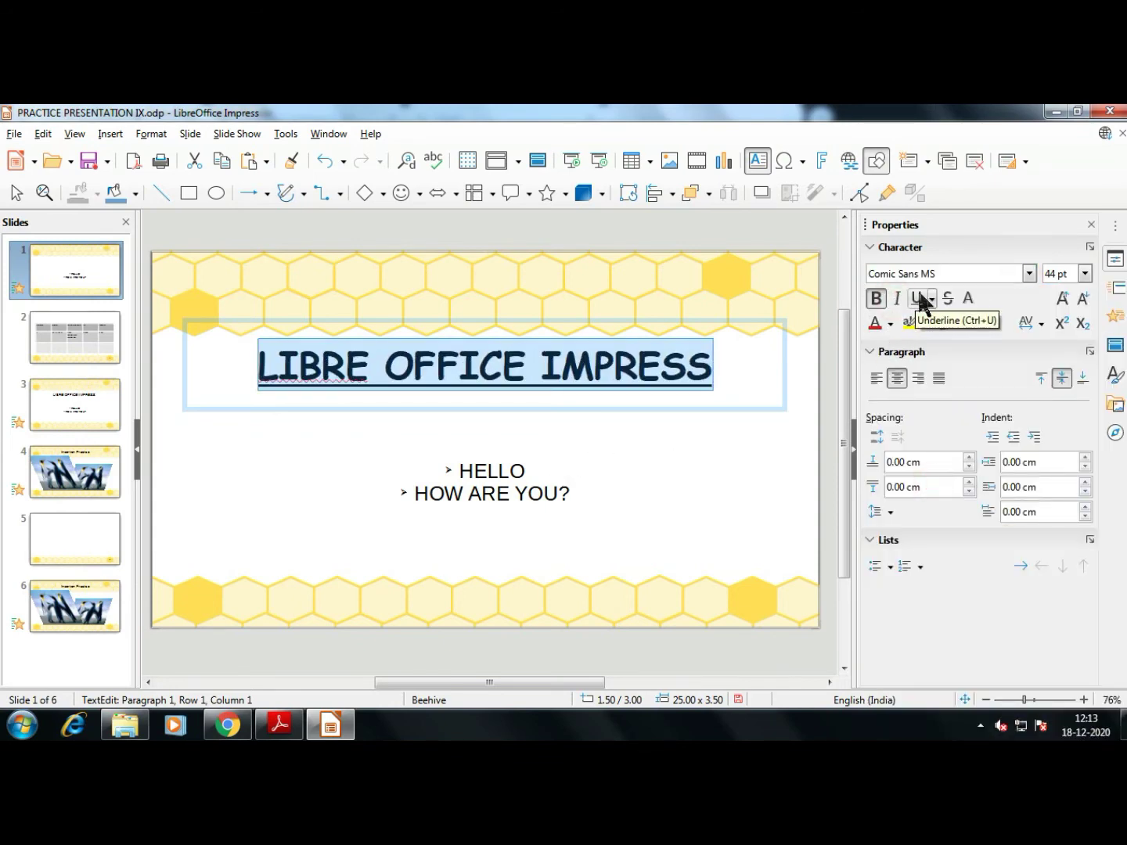
# Try dotted, dash-dot and double underlines, settle on Single, then reselect the whole title
pyautogui.click(919, 298)
pyautogui.click(931, 300)
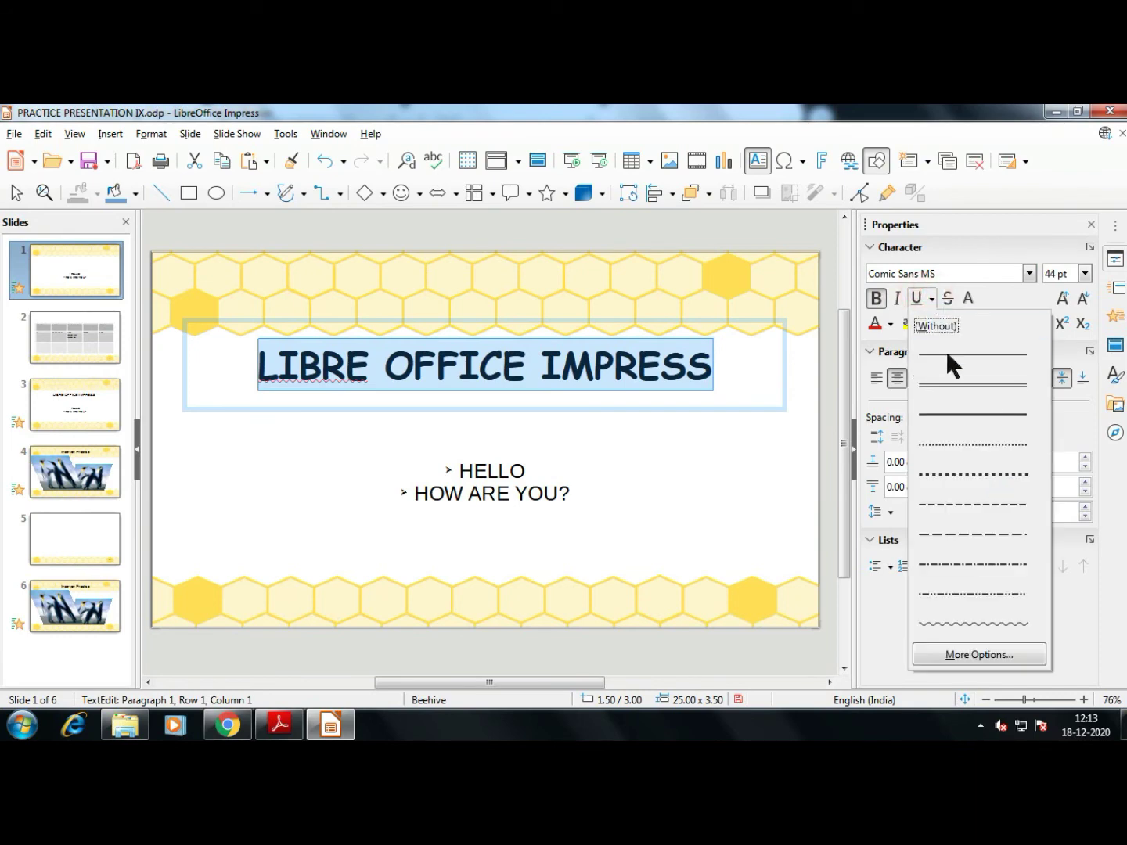
pyautogui.click(952, 444)
pyautogui.click(933, 299)
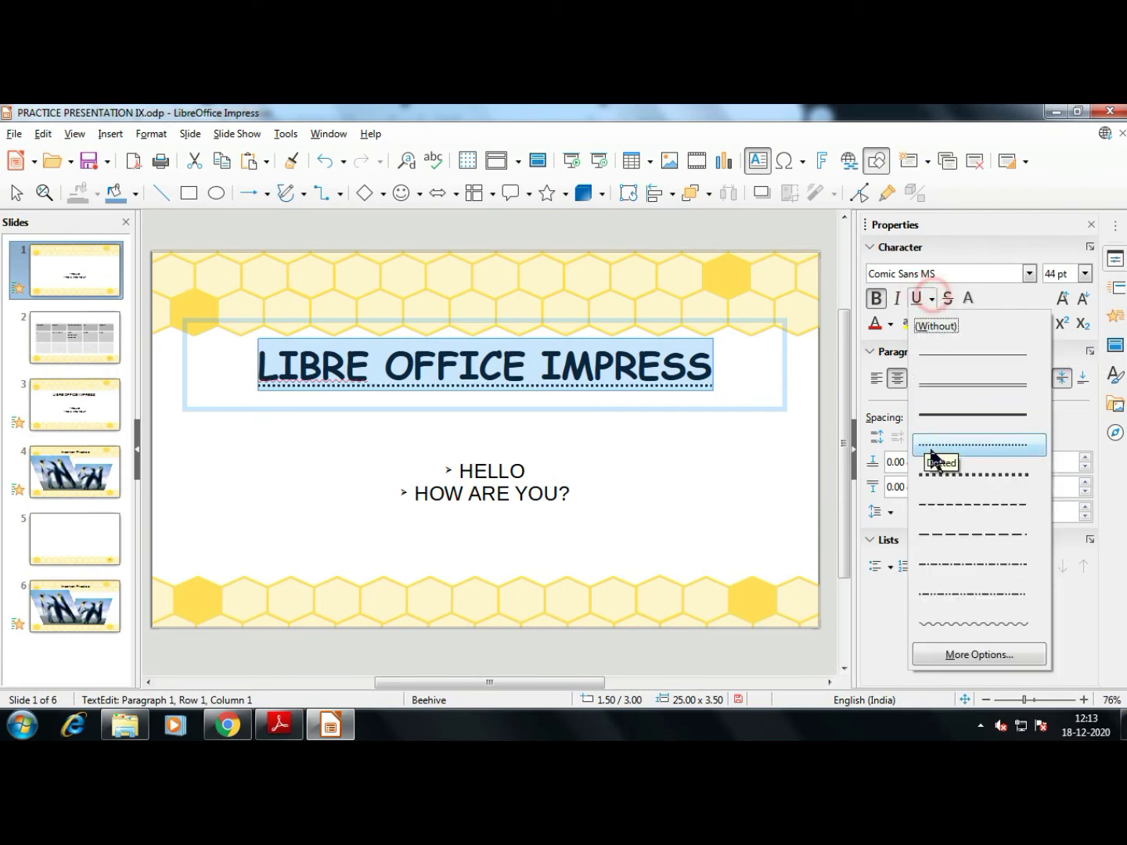
pyautogui.click(954, 562)
pyautogui.click(932, 299)
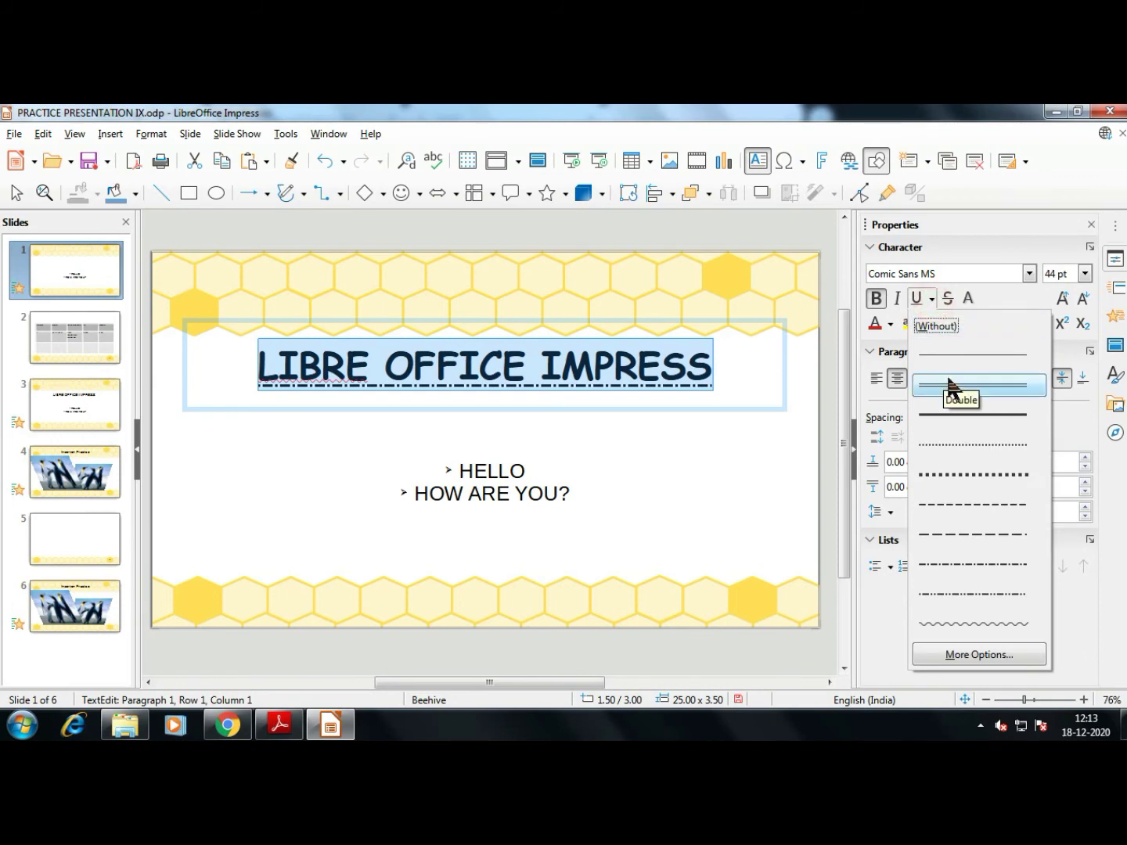
pyautogui.click(948, 382)
pyautogui.click(933, 300)
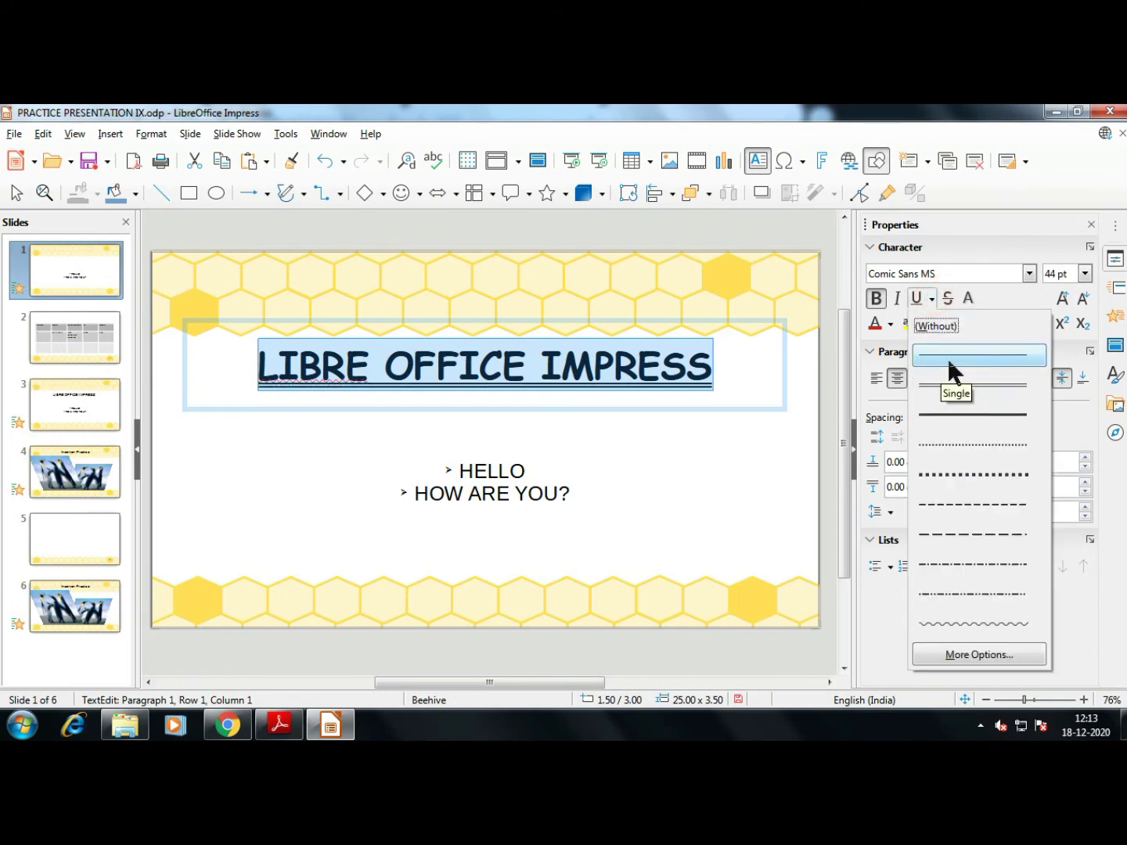
pyautogui.click(947, 357)
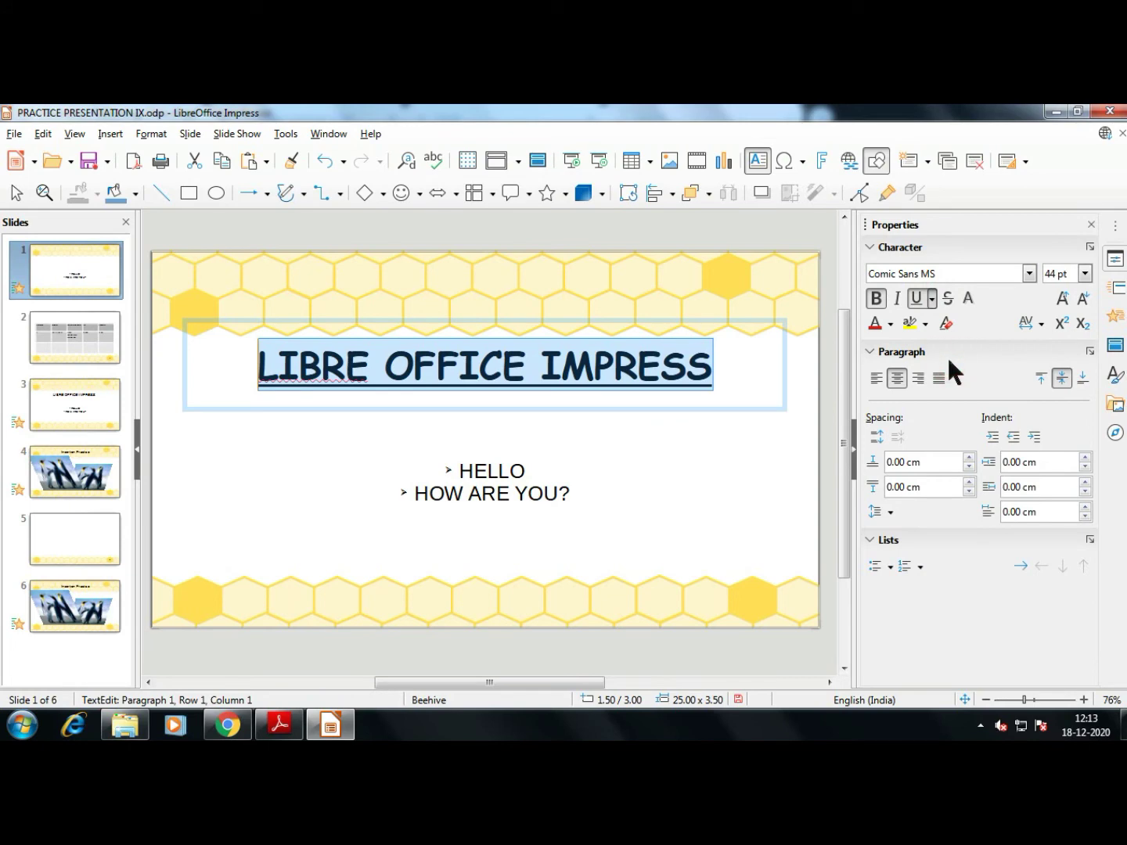
pyautogui.click(735, 372)
pyautogui.hotkey('shift', 'Home')
# In the Character dialog's Font Effects, try Wave, then confirm Double Wave underlining
pyautogui.click(932, 299)
pyautogui.click(983, 658)
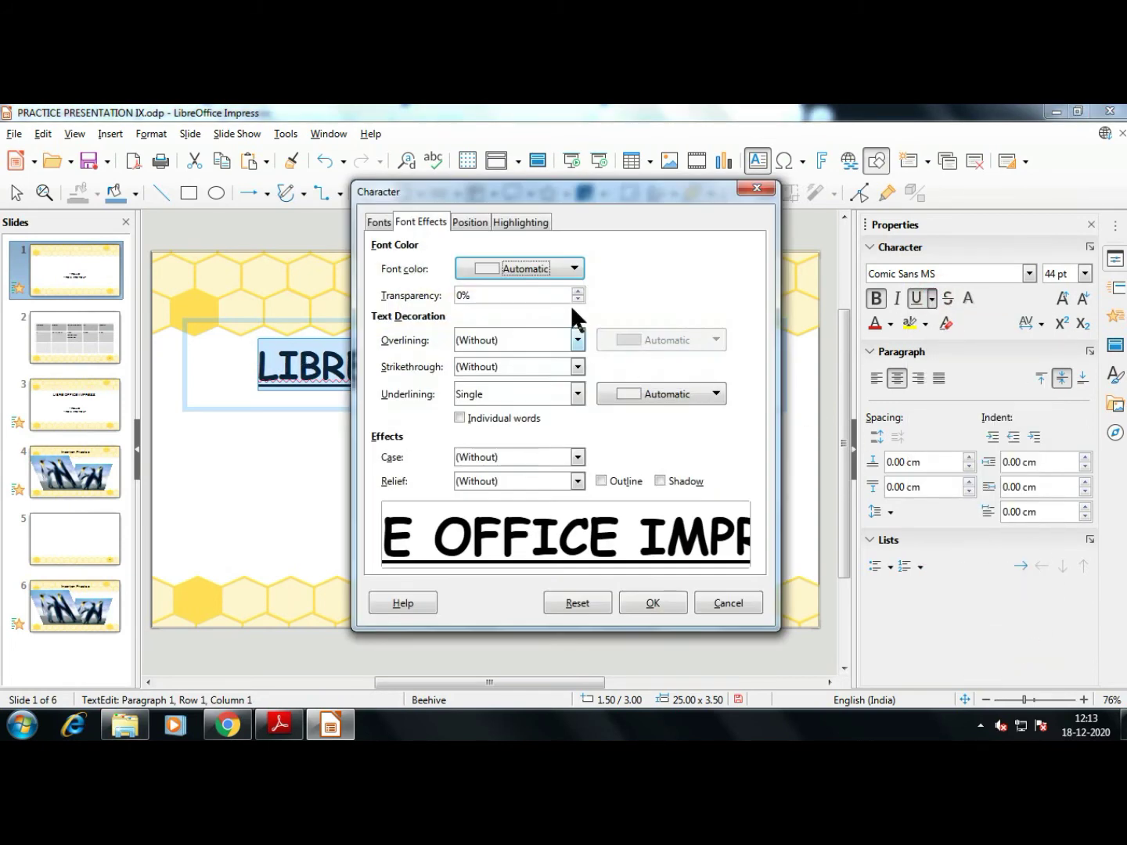
pyautogui.moveTo(551, 193); pyautogui.dragTo(792, 163)
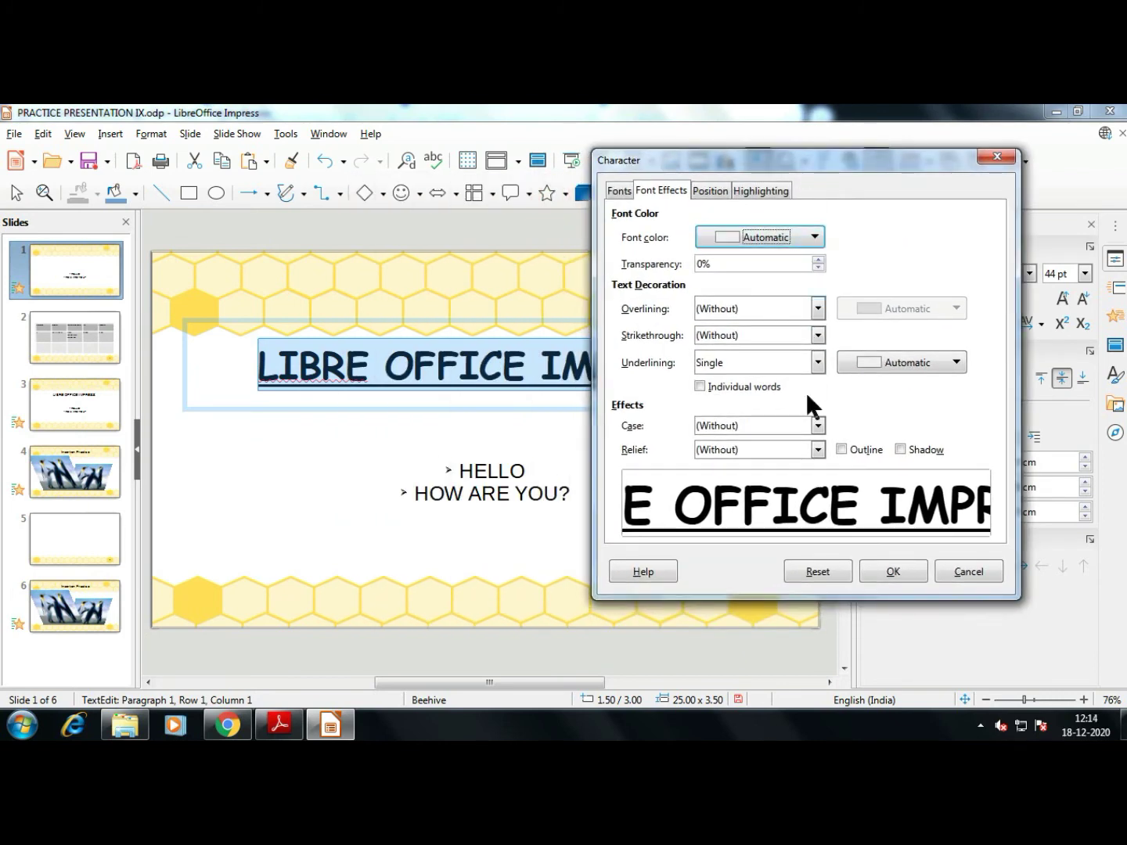
pyautogui.click(818, 362)
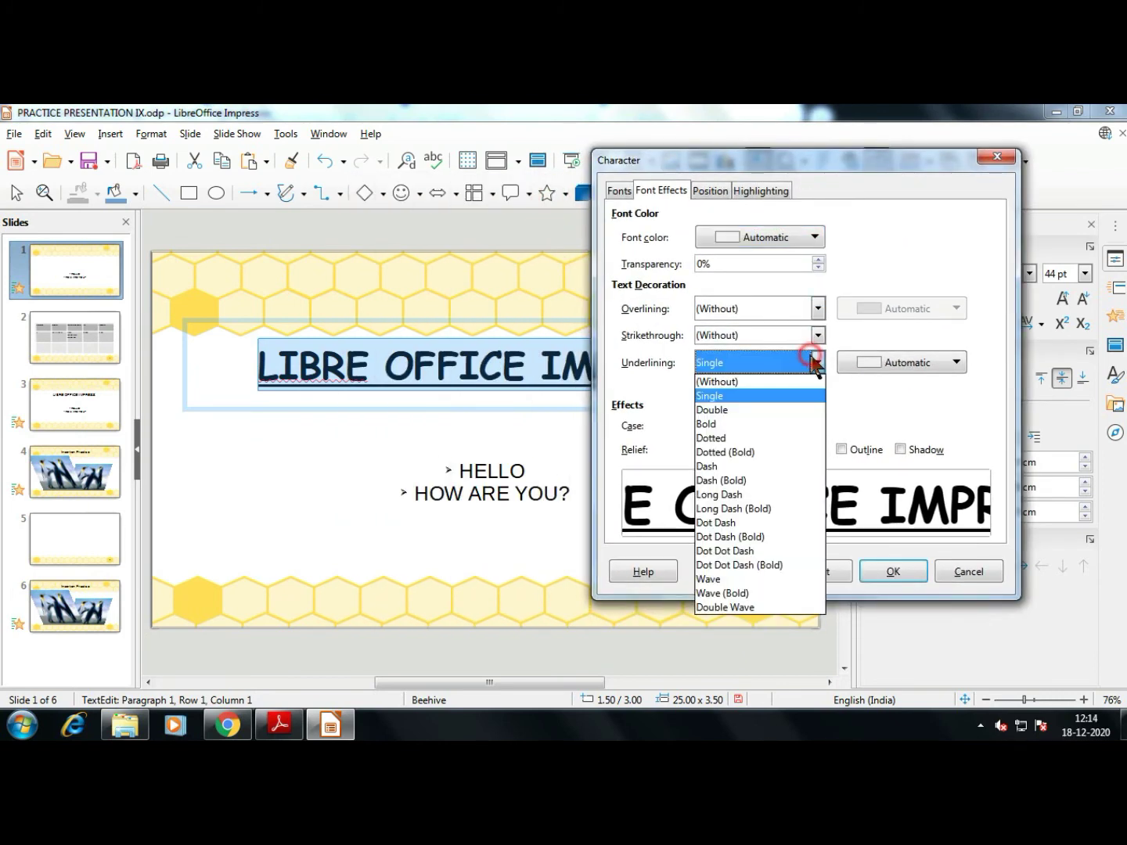
pyautogui.click(775, 579)
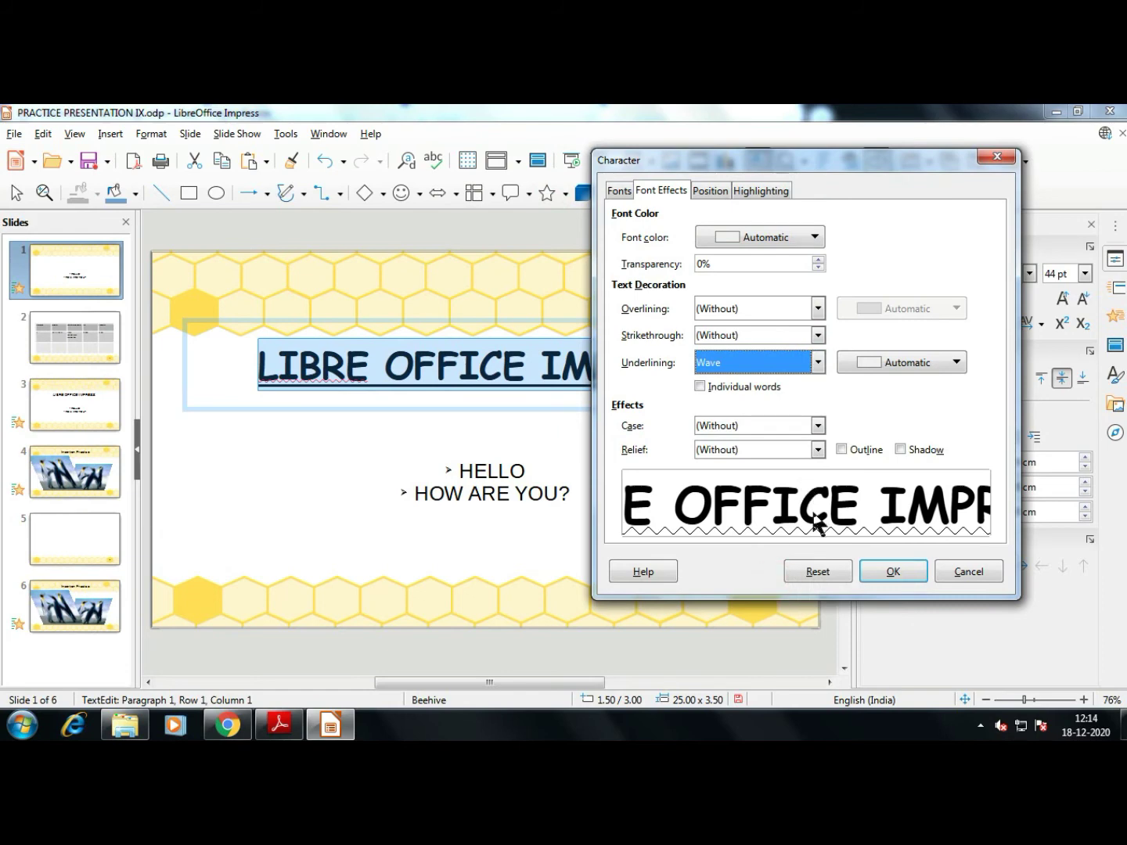
pyautogui.click(817, 363)
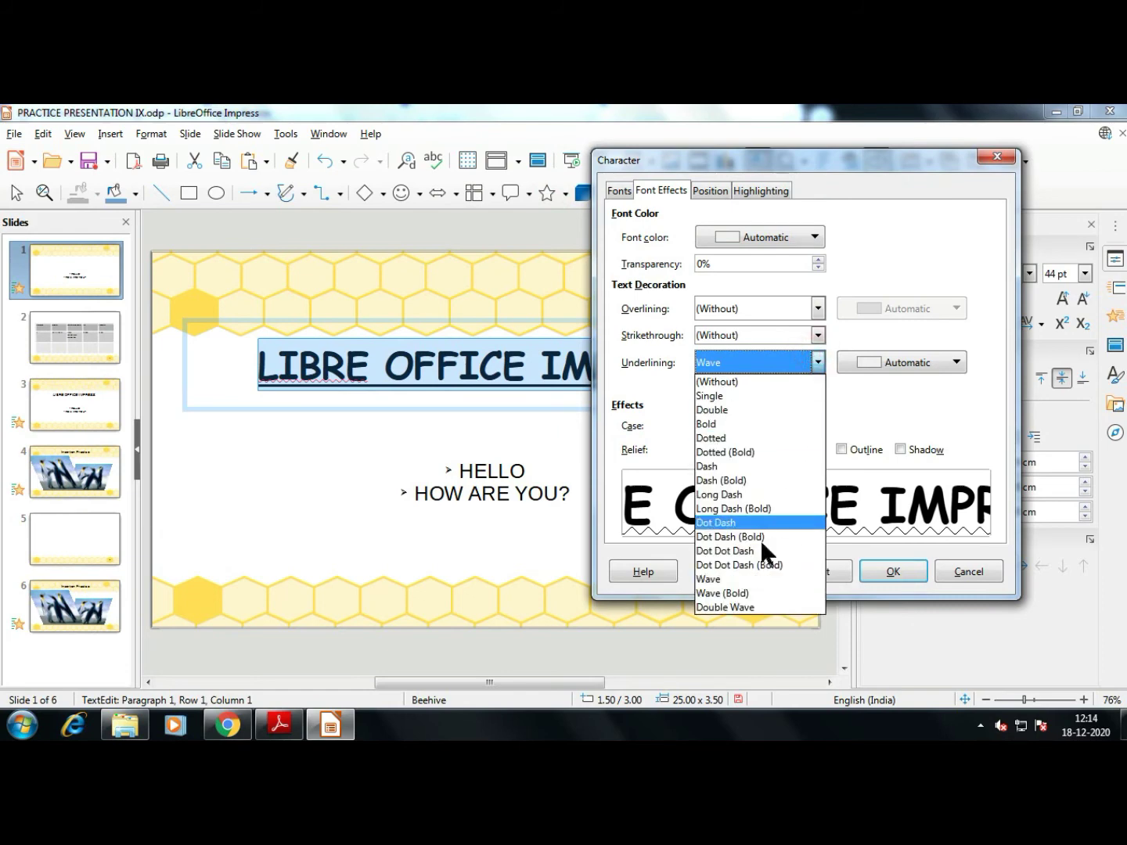
pyautogui.click(753, 608)
pyautogui.click(889, 575)
pyautogui.click(664, 468)
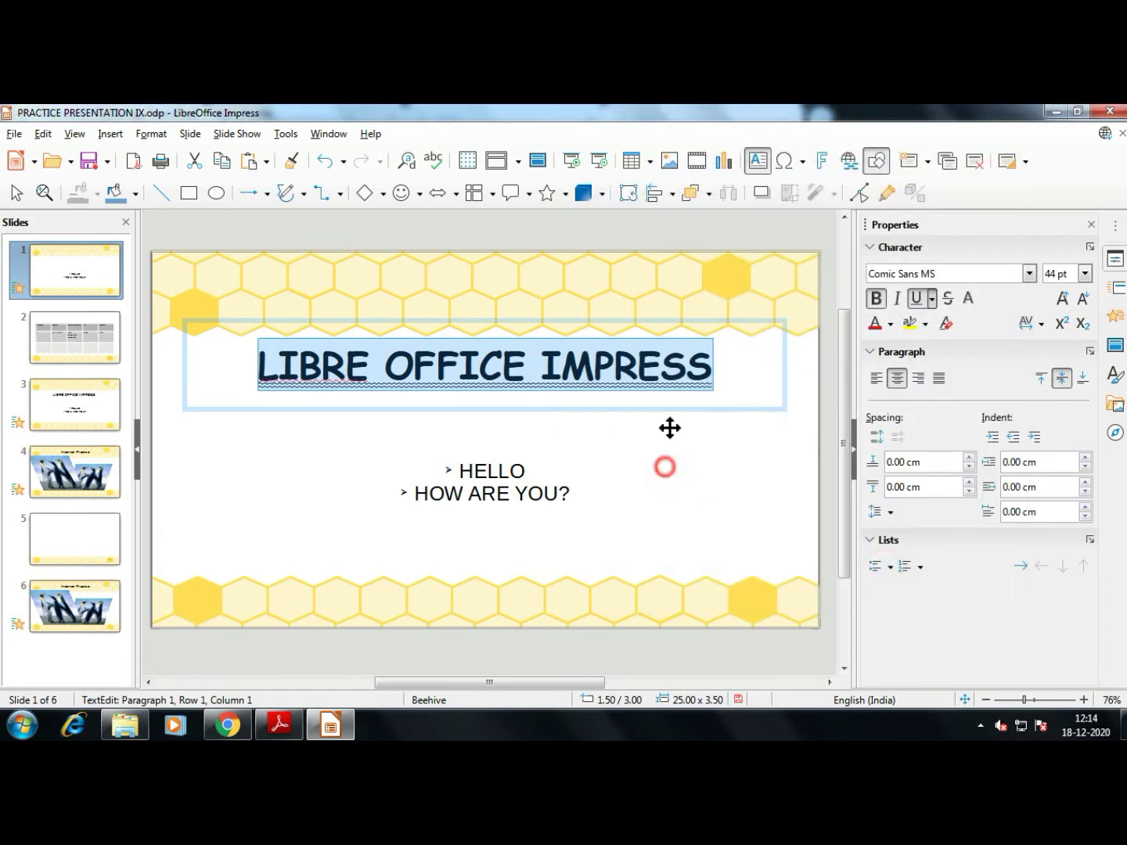
# Select all the HELLO and HOW ARE YOU? bullet text in the body frame
pyautogui.click(574, 473)
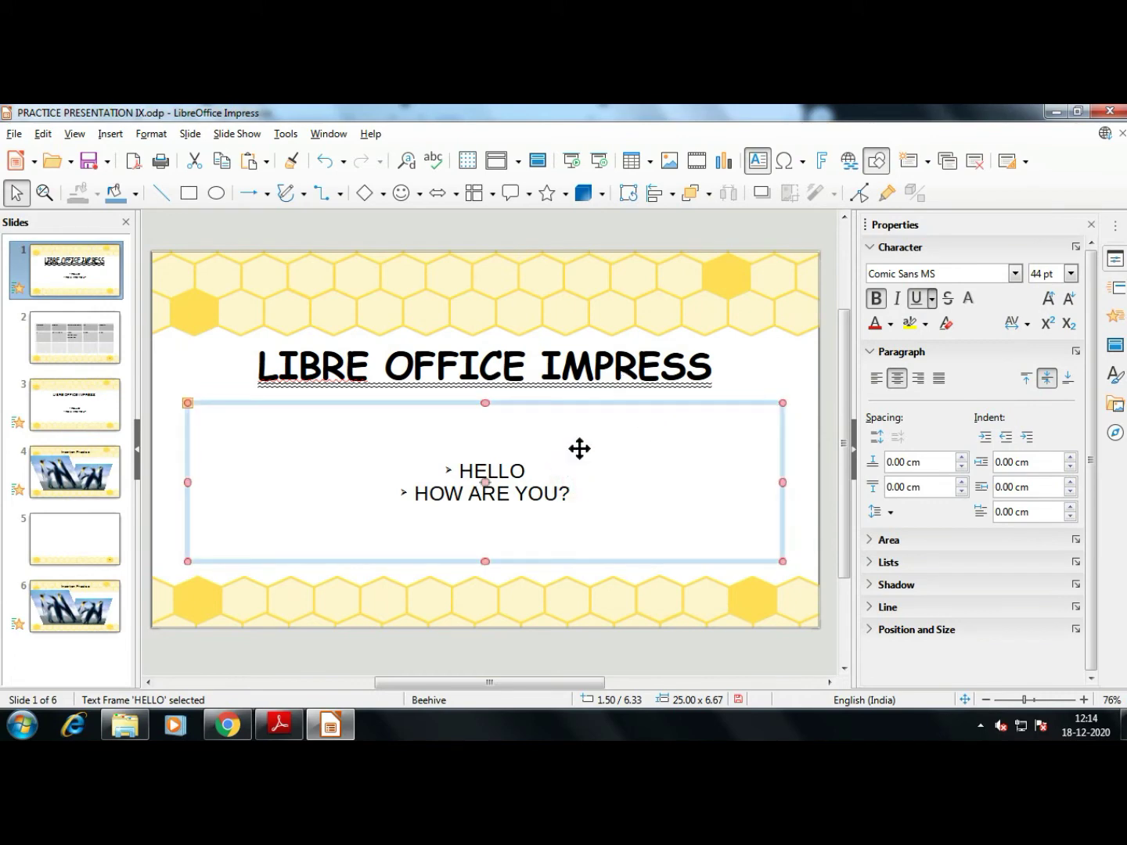
pyautogui.click(680, 349)
pyautogui.click(693, 355)
pyautogui.click(566, 473)
pyautogui.click(479, 471)
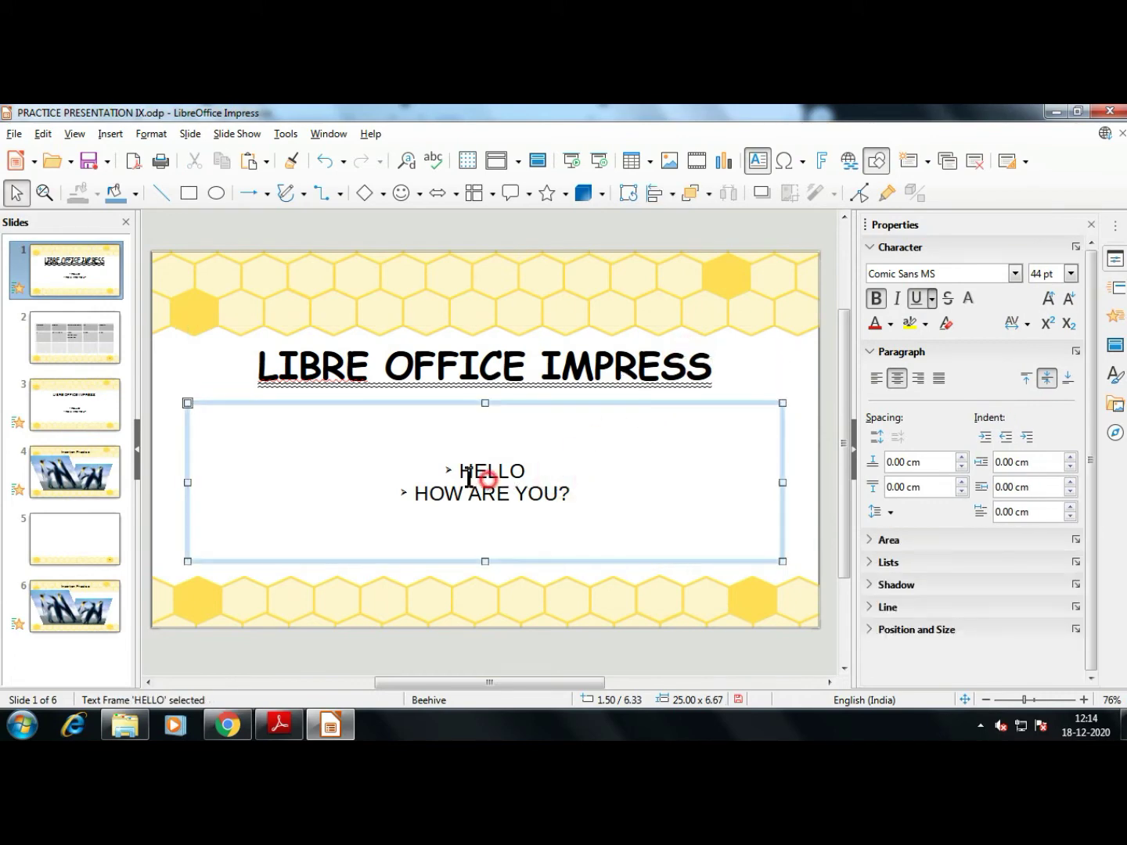
pyautogui.tripleClick(568, 496)
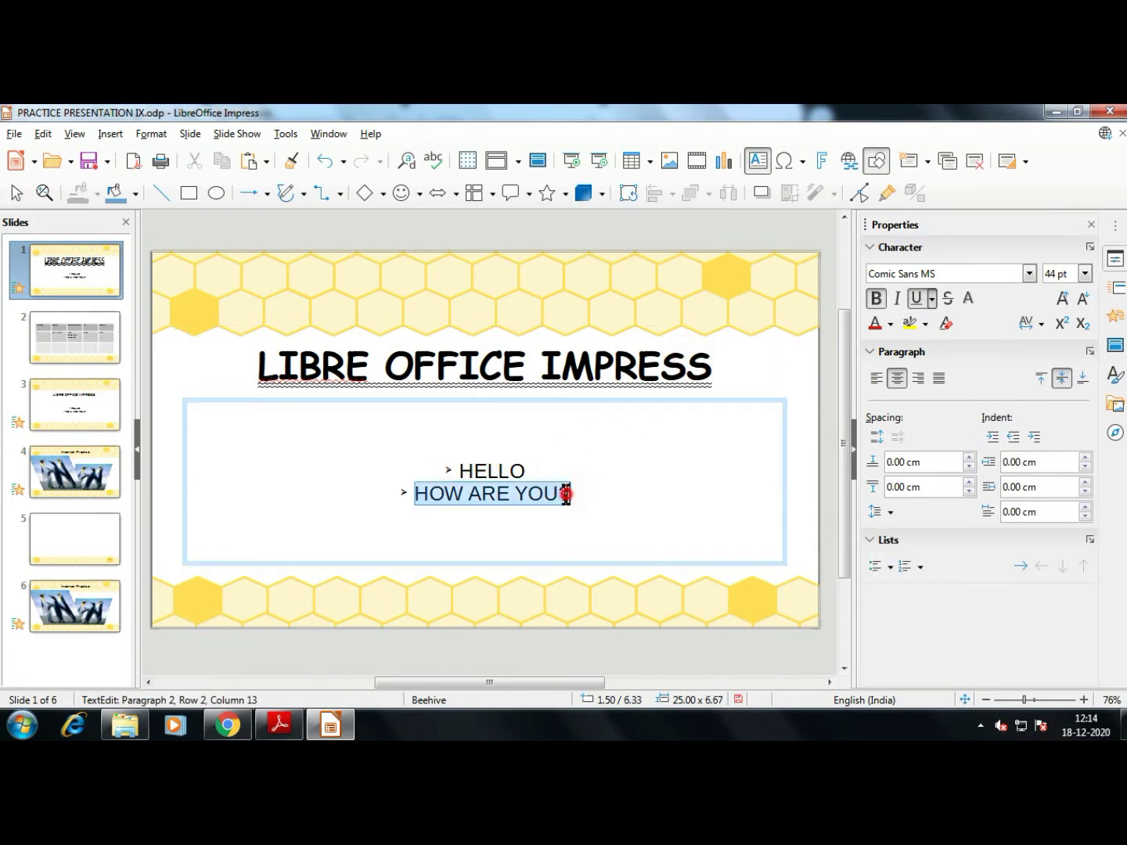
pyautogui.click(578, 473)
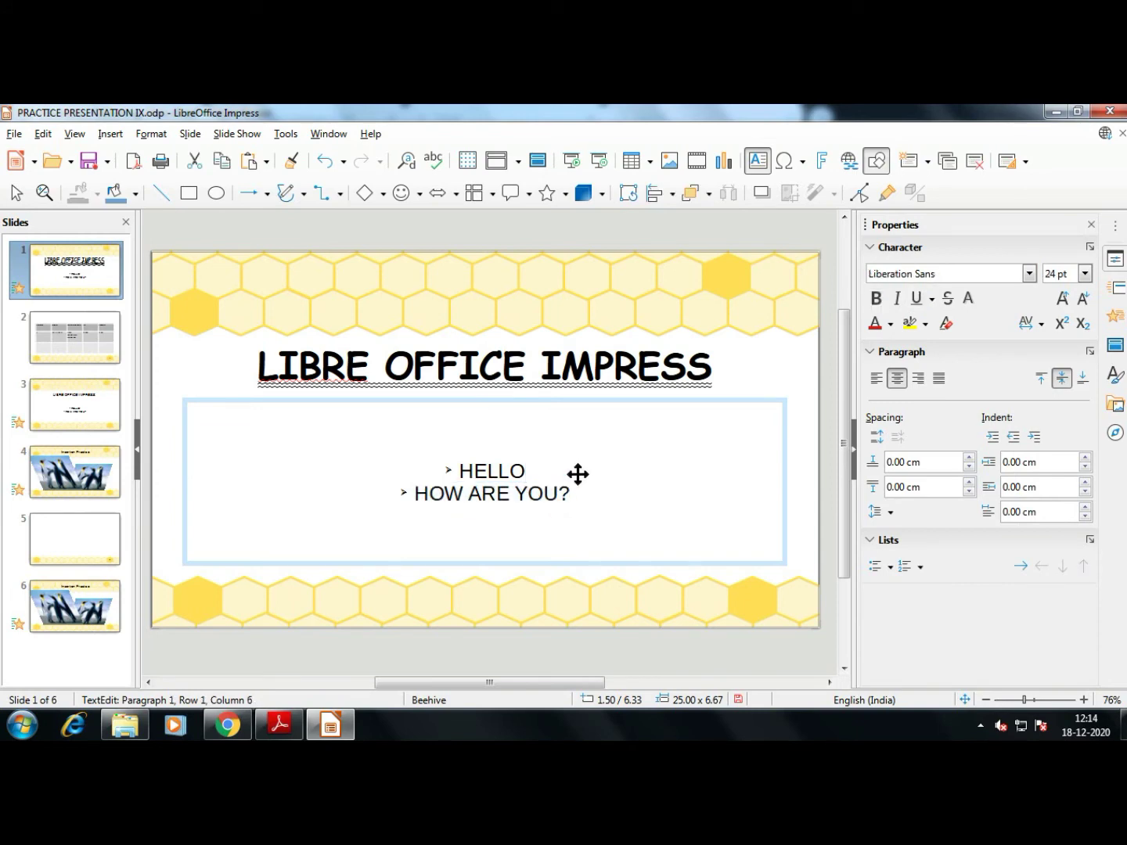
pyautogui.hotkey('ctrl', 'a')
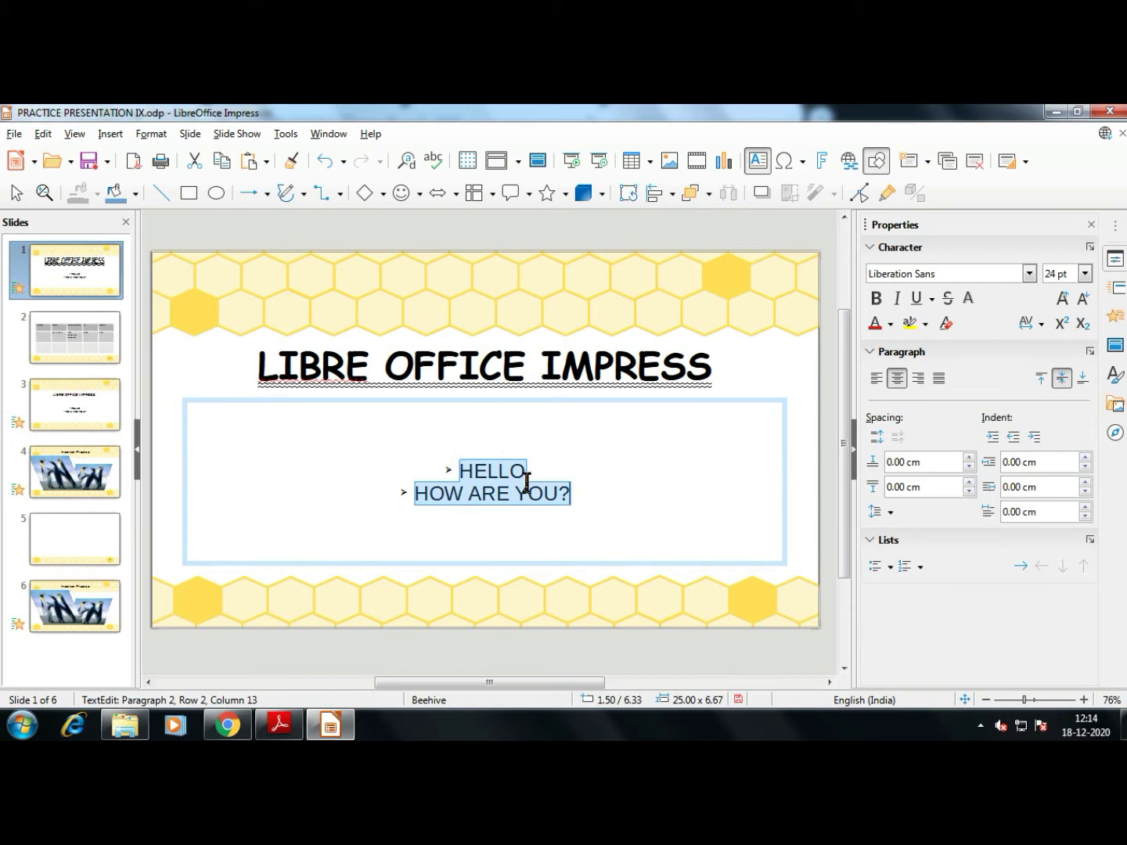
# Make the bullet text bold, left-aligned and vertically centred in its frame
pyautogui.click(877, 299)
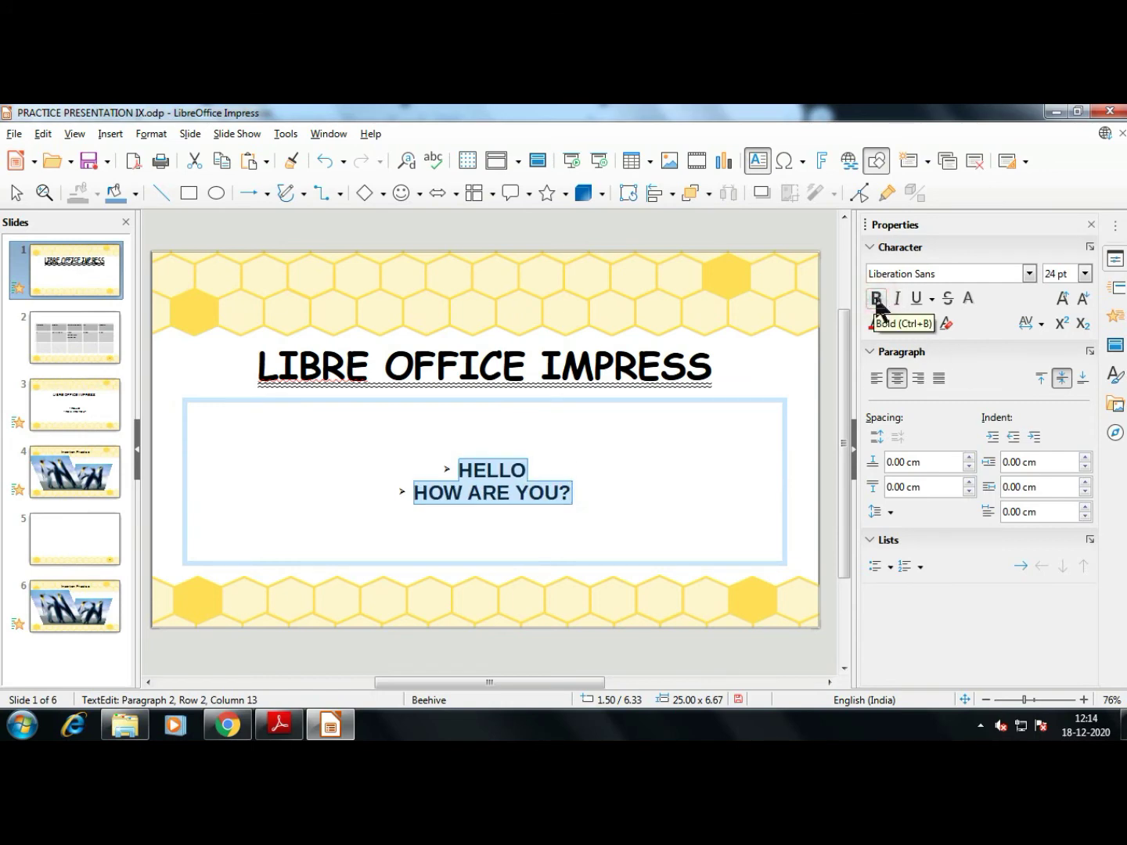
pyautogui.click(878, 377)
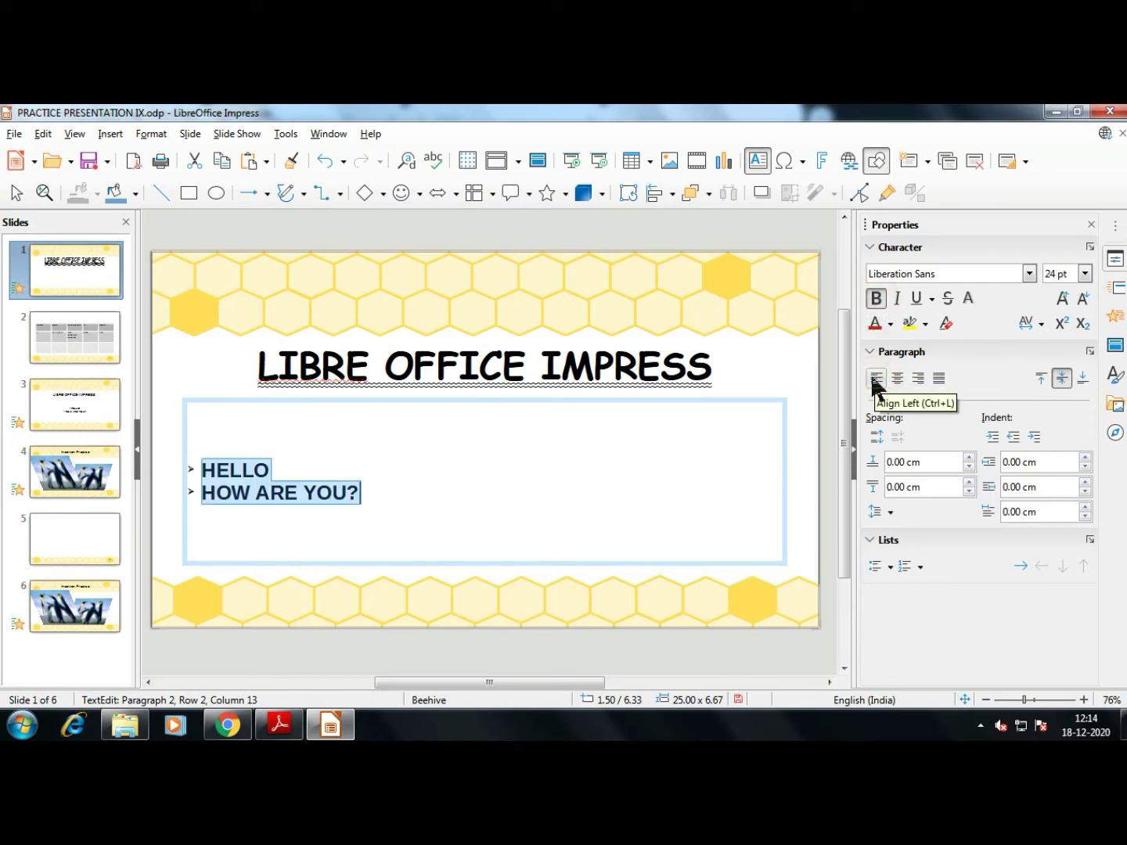
pyautogui.click(1040, 378)
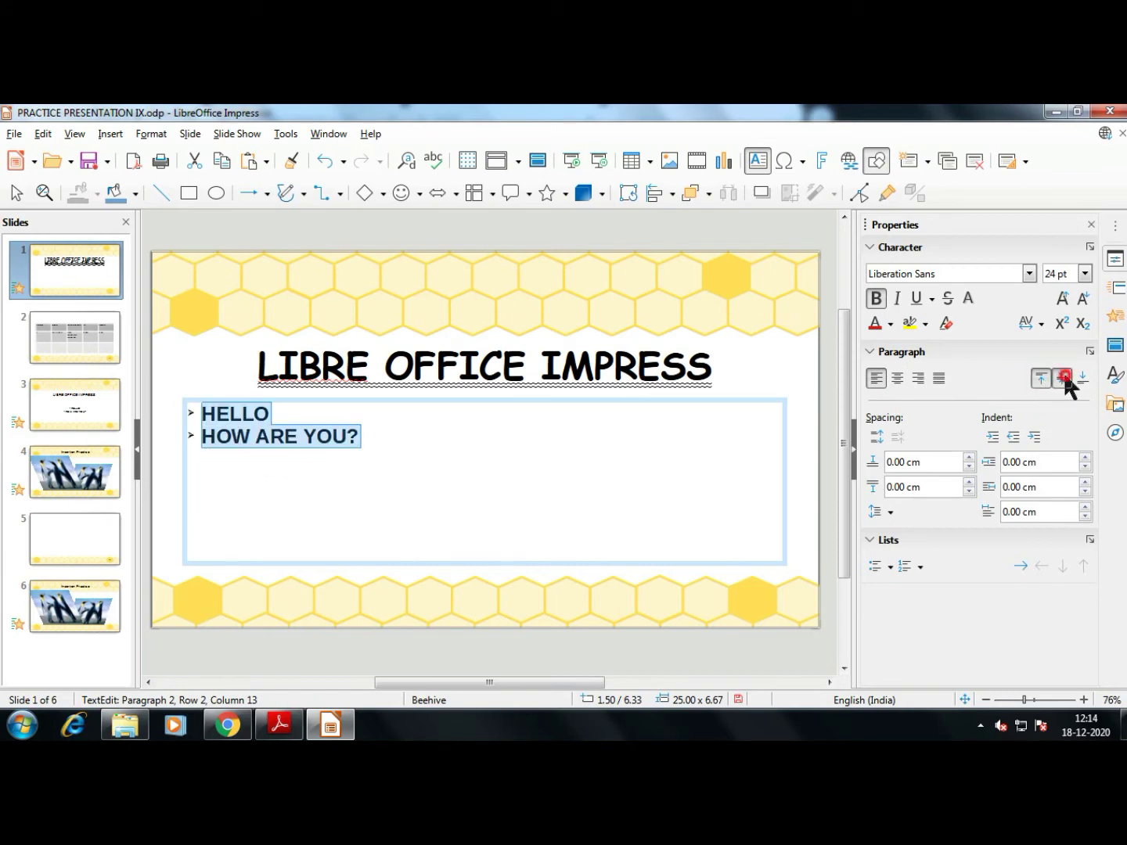
pyautogui.click(1064, 378)
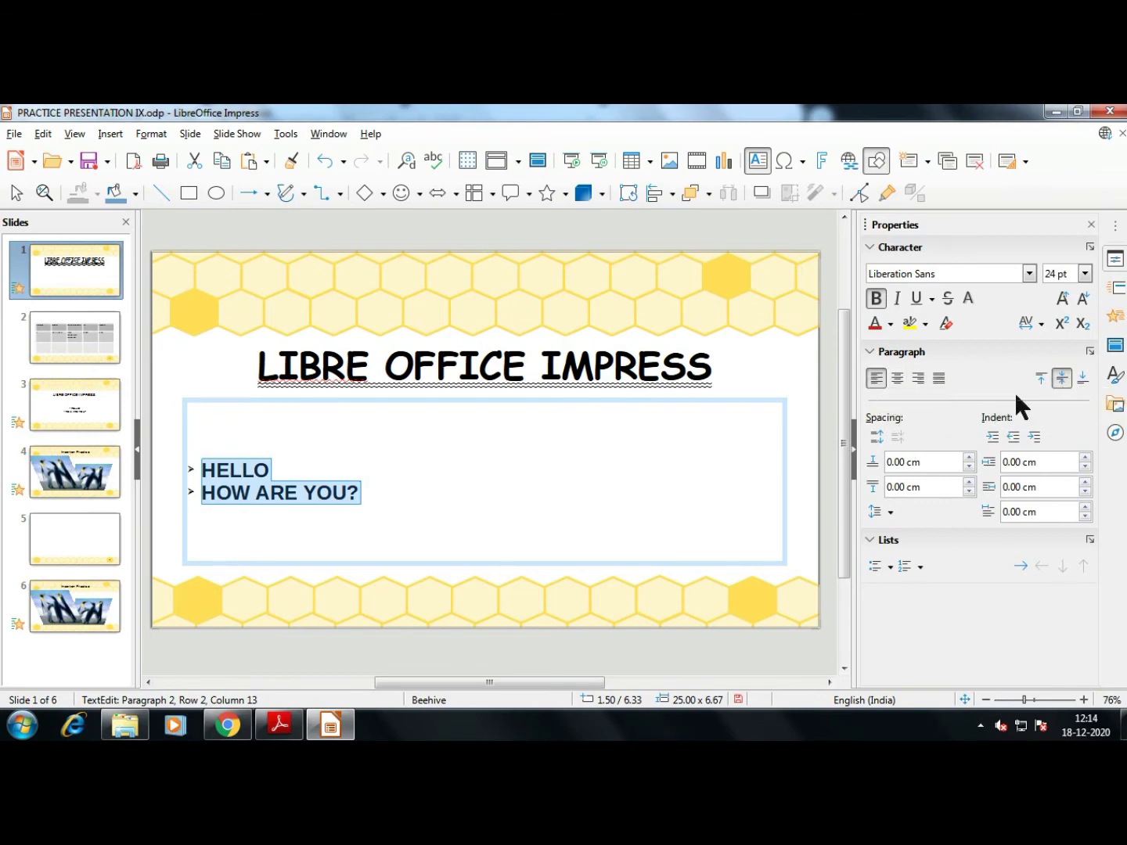
# Try the Tight, Normal, Loose and Very Loose character spacing presets on the bullets
pyautogui.click(1040, 324)
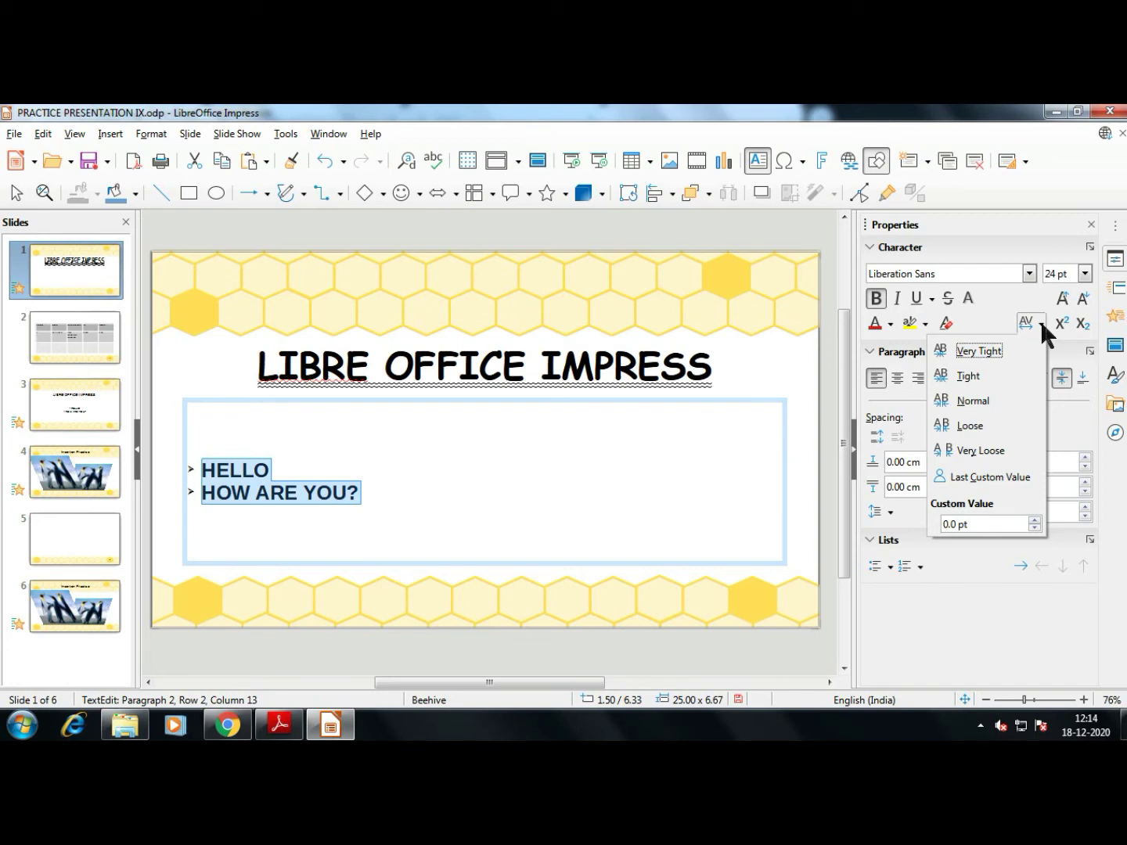
pyautogui.click(1010, 374)
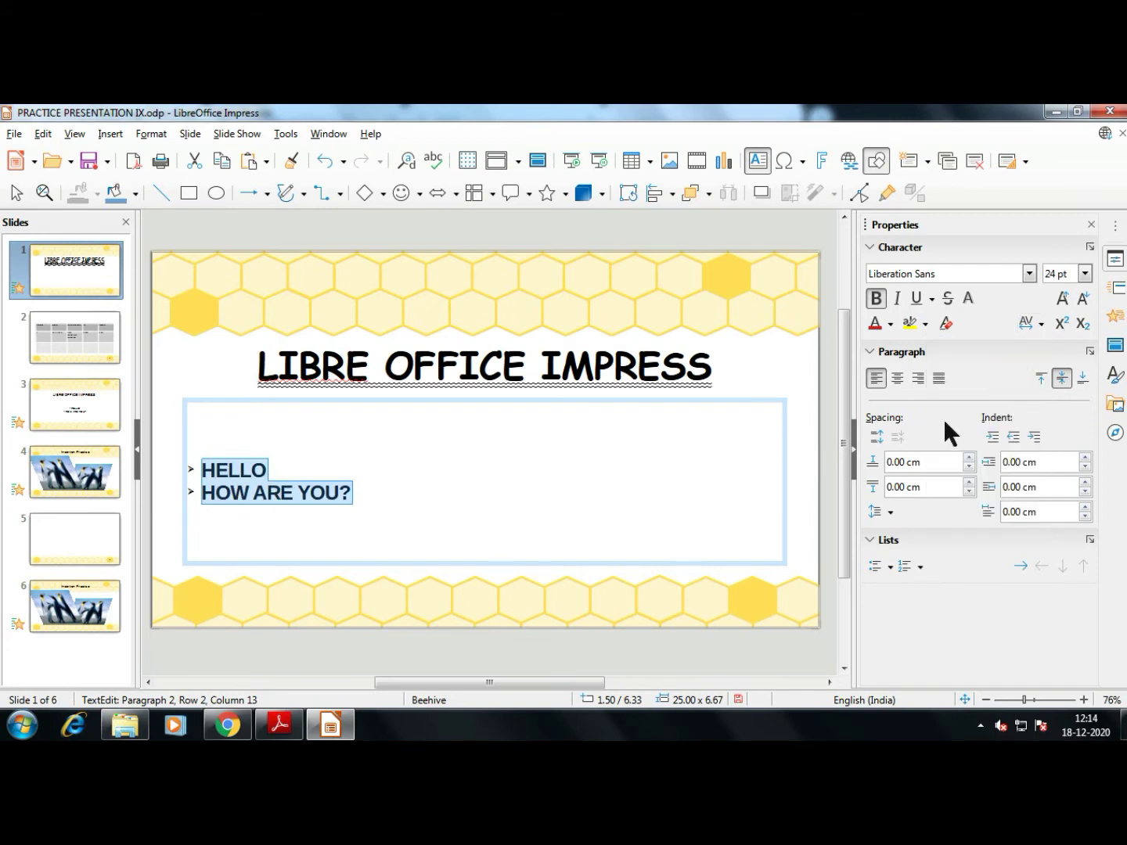
pyautogui.click(1040, 322)
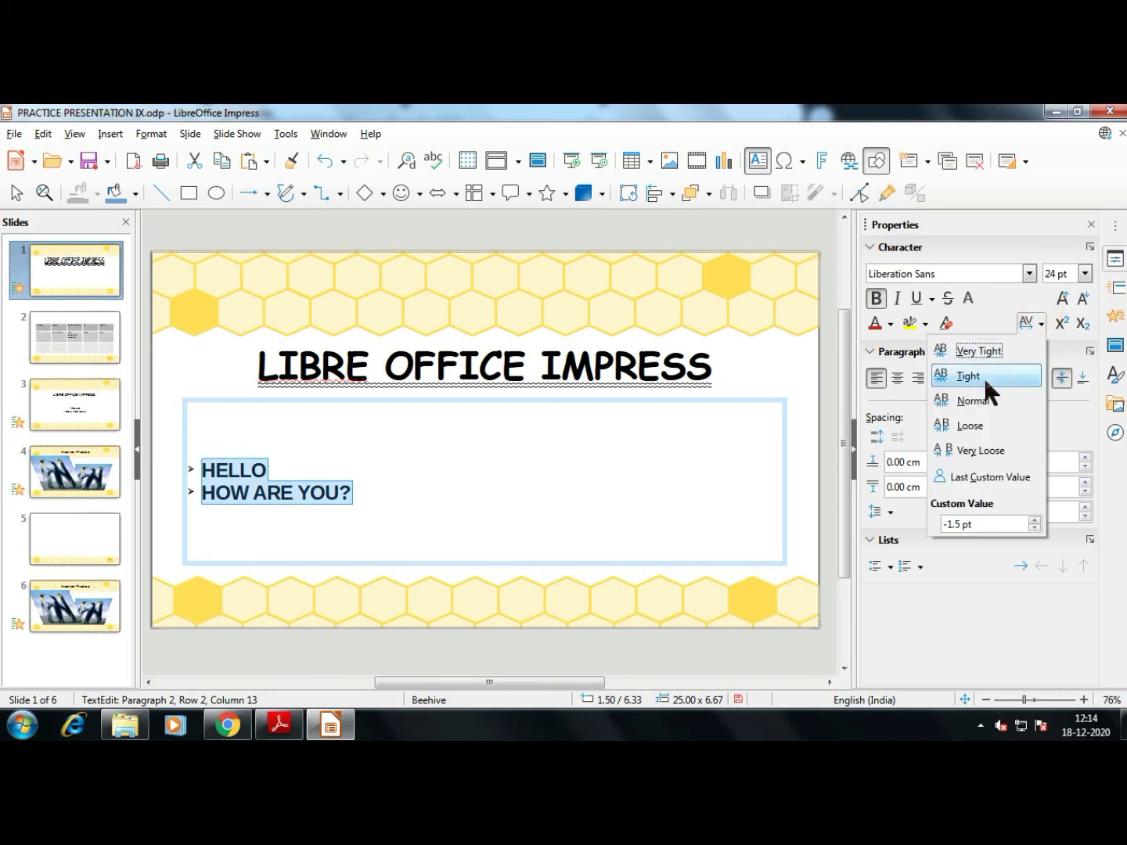
pyautogui.click(988, 402)
pyautogui.click(1041, 323)
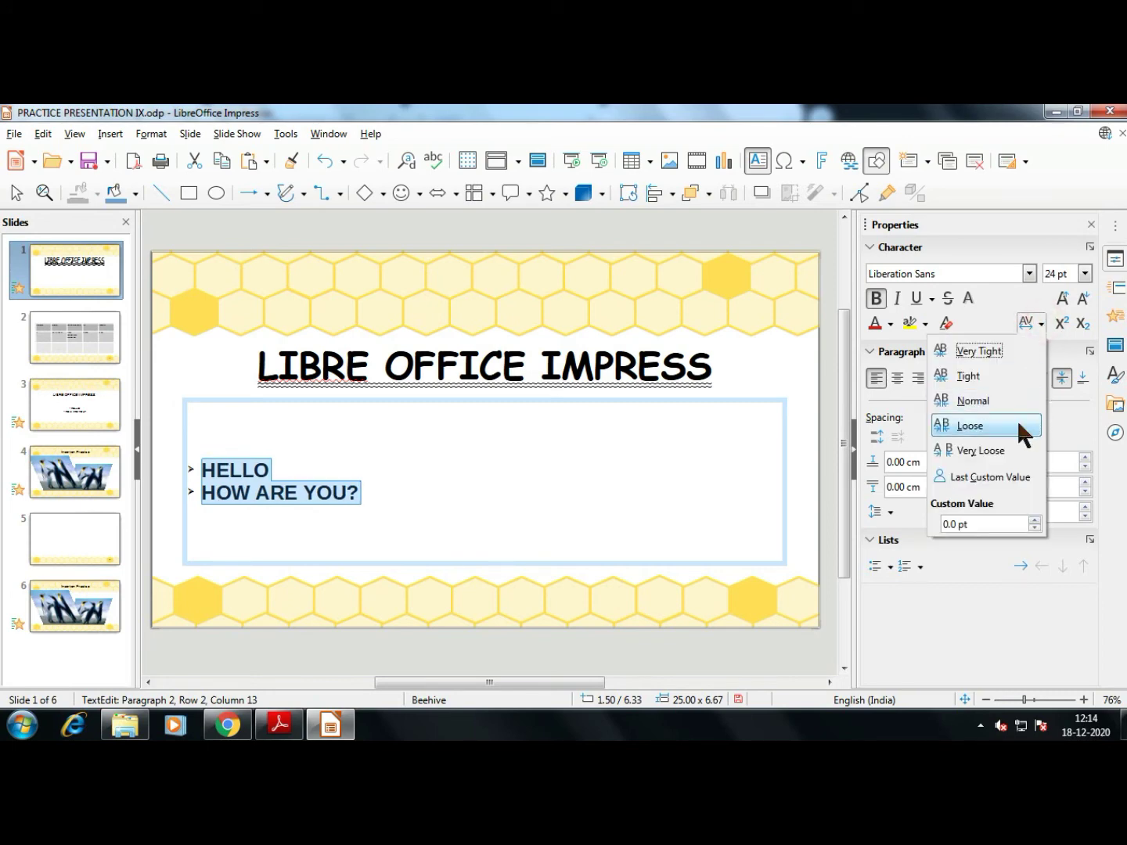
pyautogui.click(1017, 425)
pyautogui.click(1040, 322)
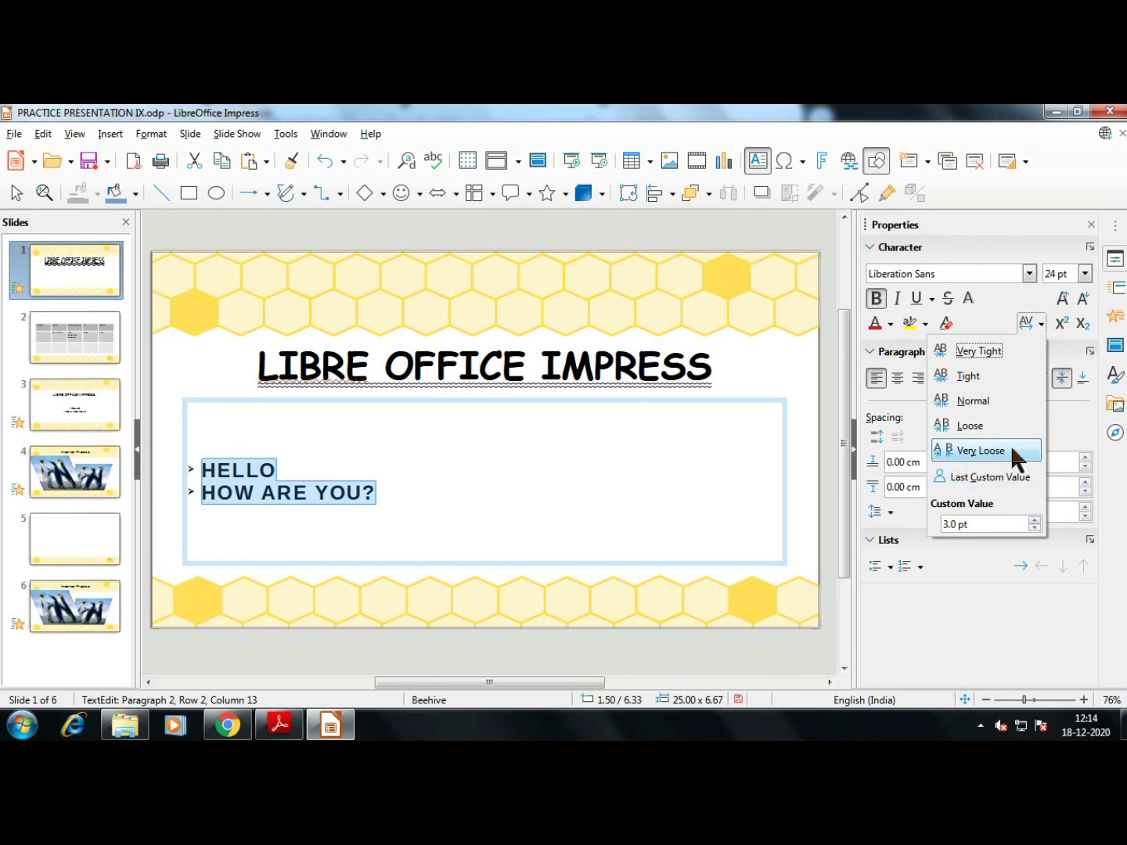
pyautogui.click(1011, 446)
pyautogui.click(1041, 323)
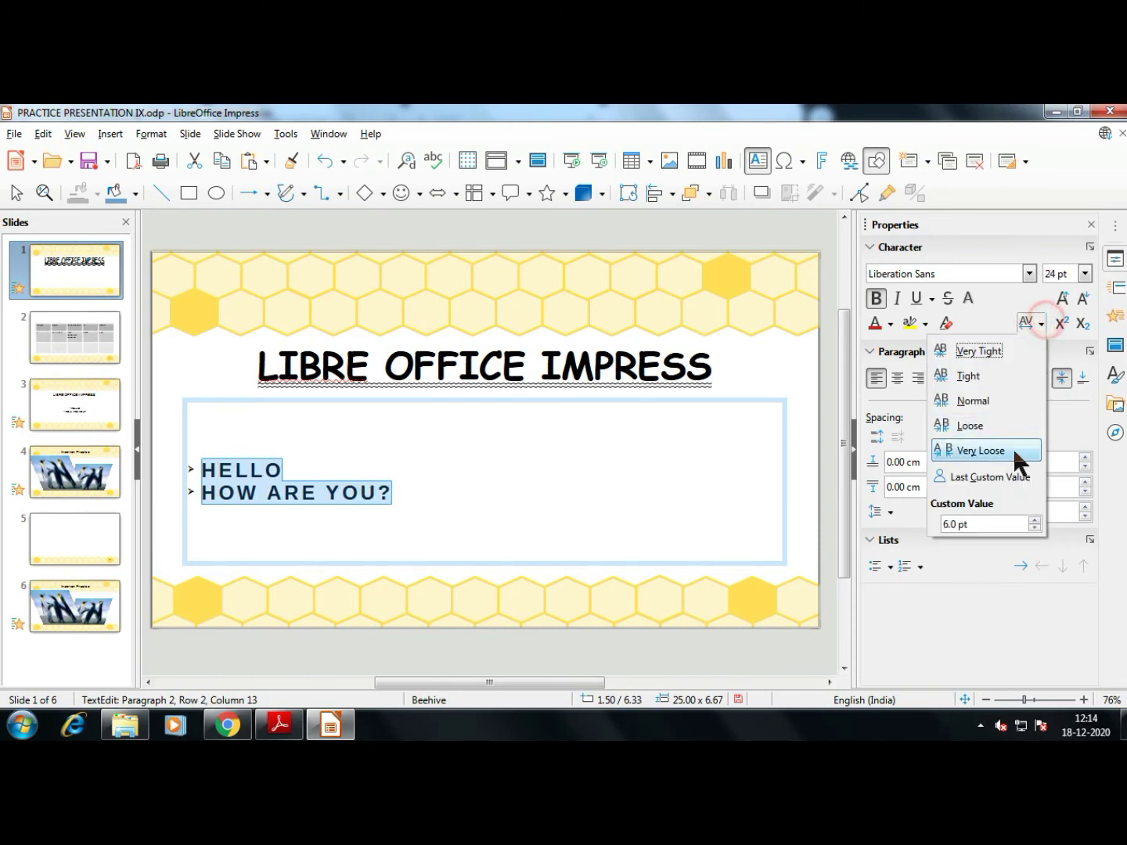
pyautogui.click(1010, 483)
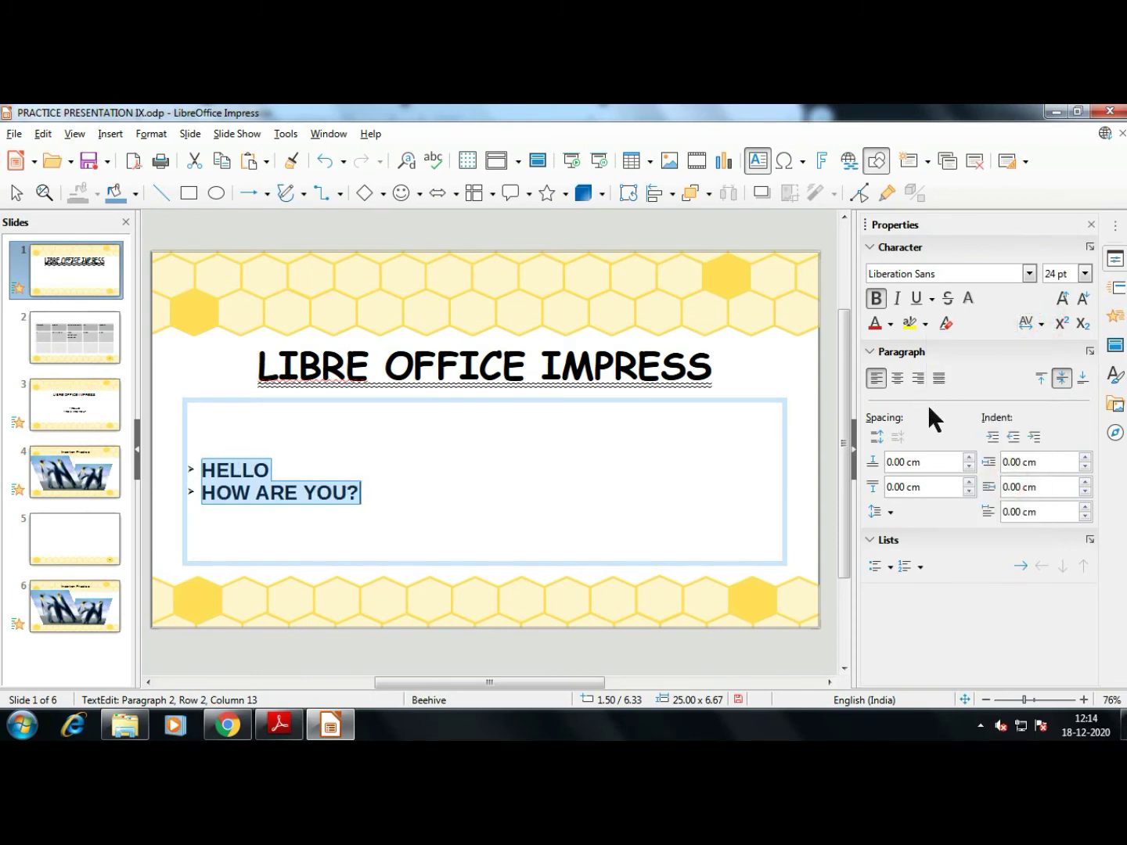
# Raise the custom character spacing step by step to about 9.7 pt, then leave the text
pyautogui.click(1040, 322)
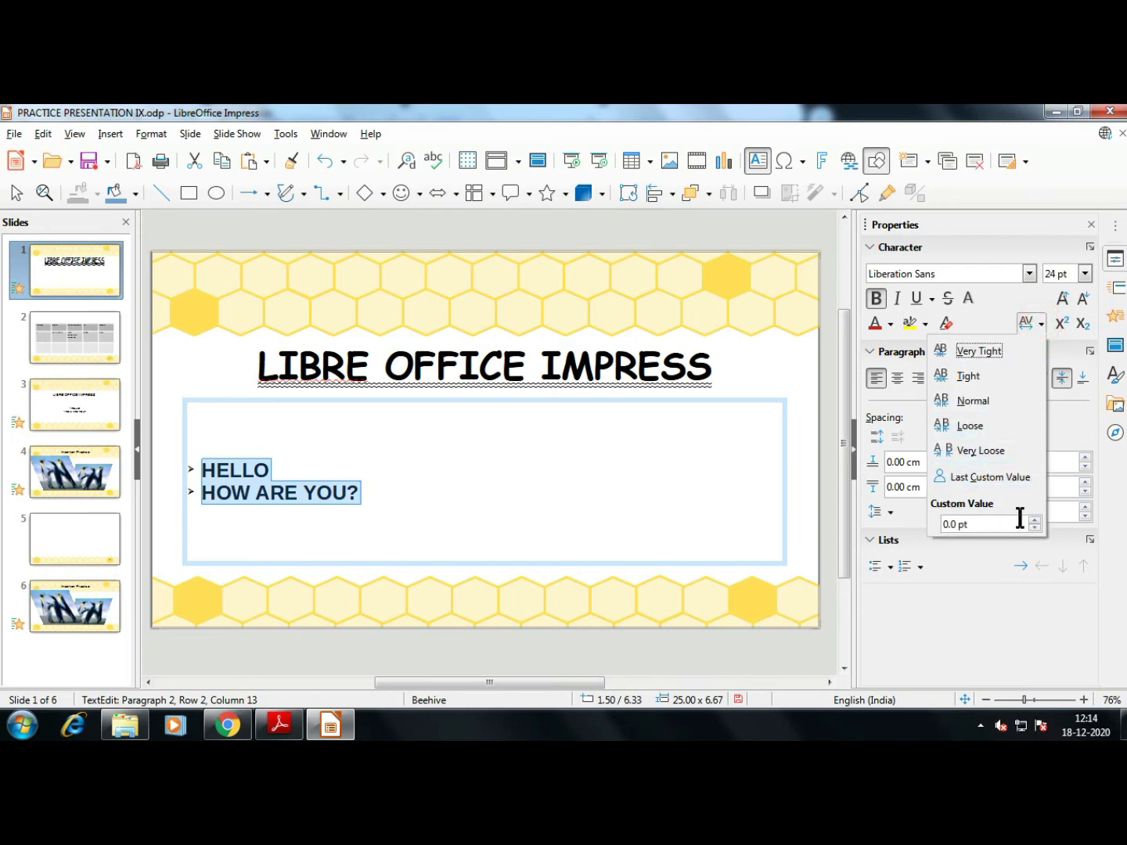
pyautogui.click(1038, 521)
pyautogui.click(1038, 521)
pyautogui.click(1037, 520)
pyautogui.click(1038, 519)
pyautogui.click(1037, 521)
pyautogui.click(1037, 521)
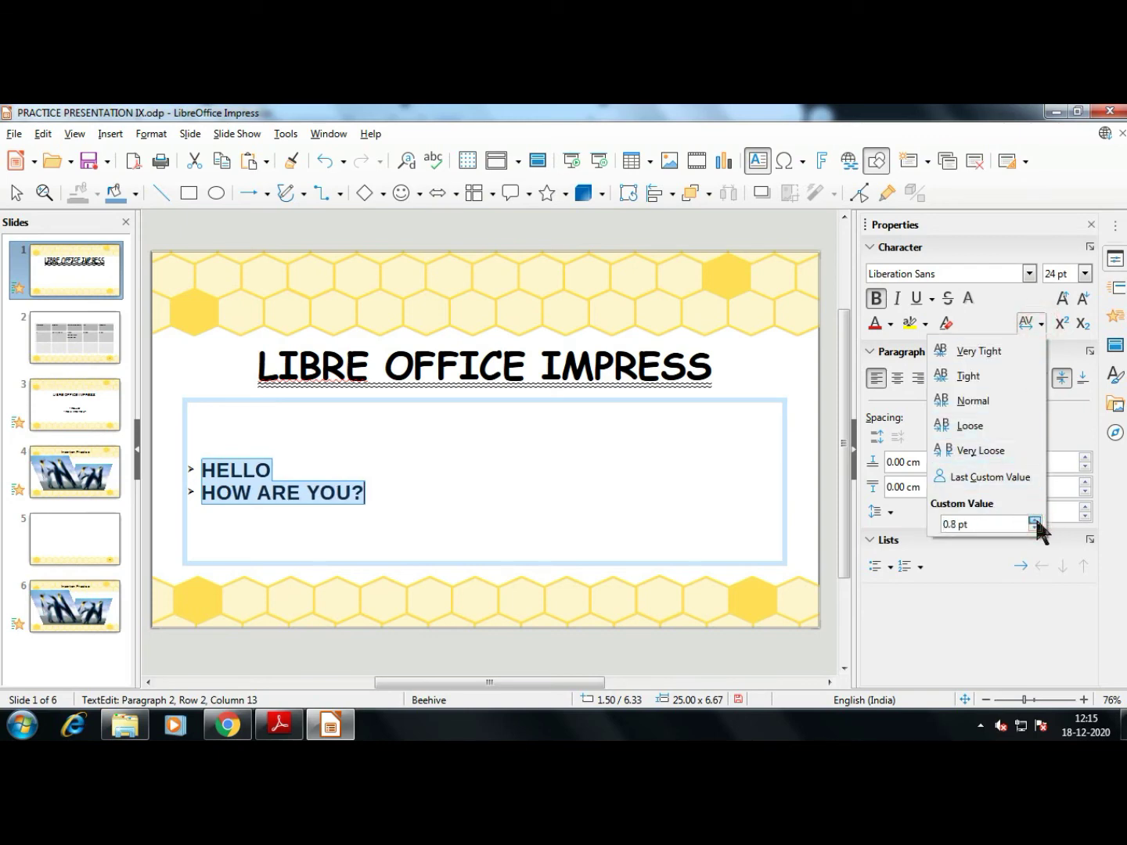
pyautogui.click(1038, 521)
pyautogui.click(1037, 520)
pyautogui.click(1034, 520)
pyautogui.click(1035, 520)
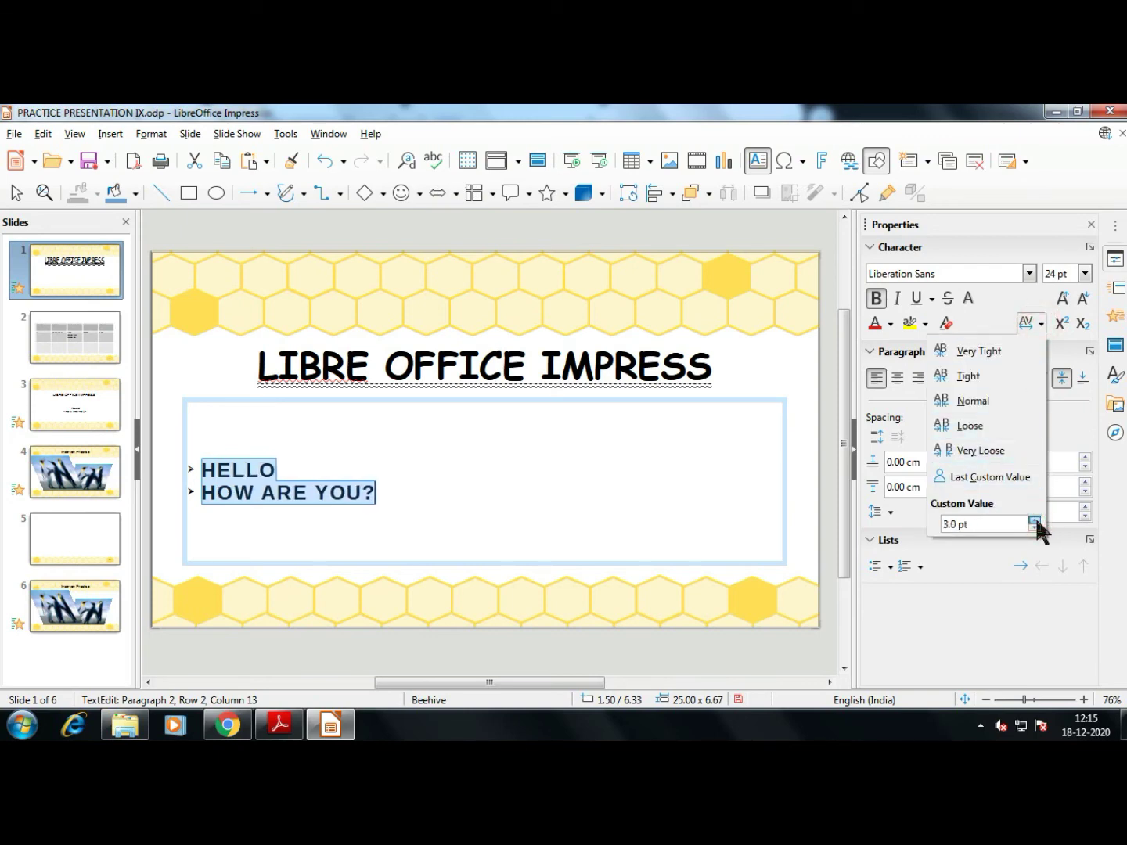
pyautogui.click(1035, 520)
pyautogui.click(1035, 521)
pyautogui.click(1034, 522)
pyautogui.click(1035, 523)
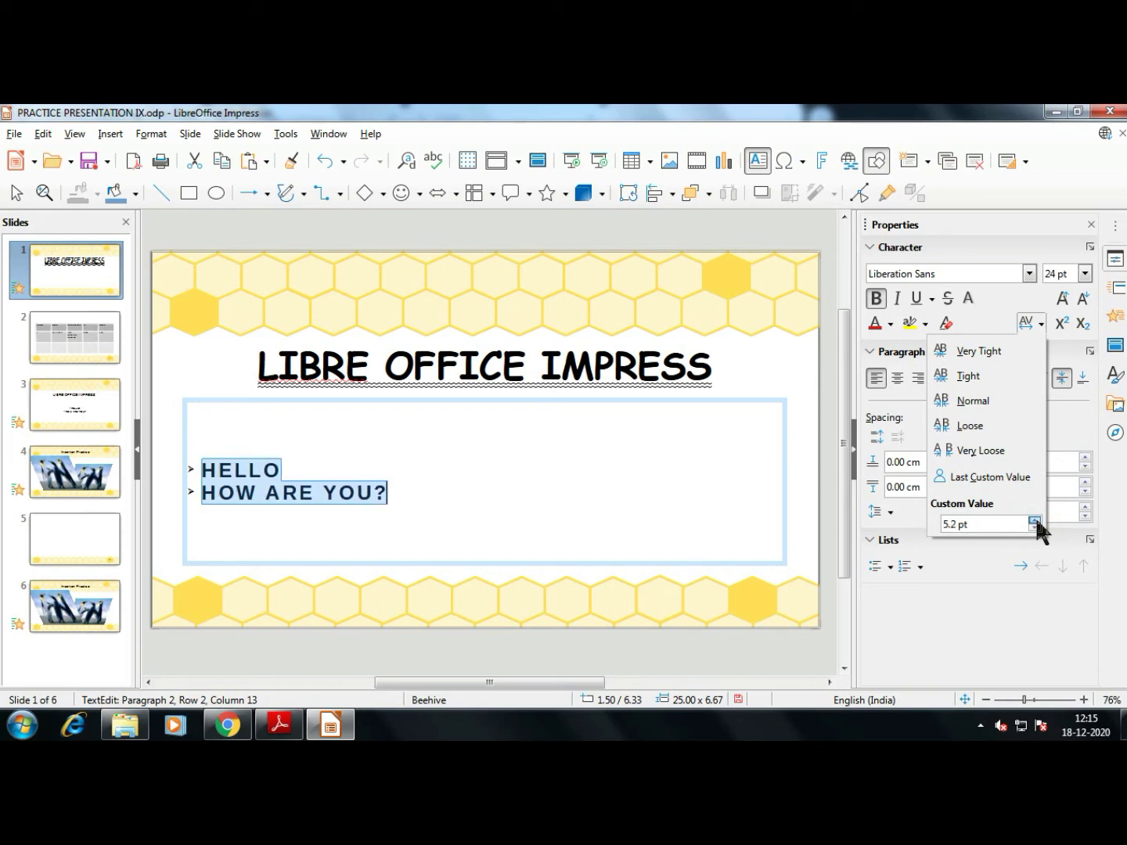
pyautogui.click(1035, 523)
pyautogui.click(1035, 522)
pyautogui.click(1035, 522)
pyautogui.click(1035, 522)
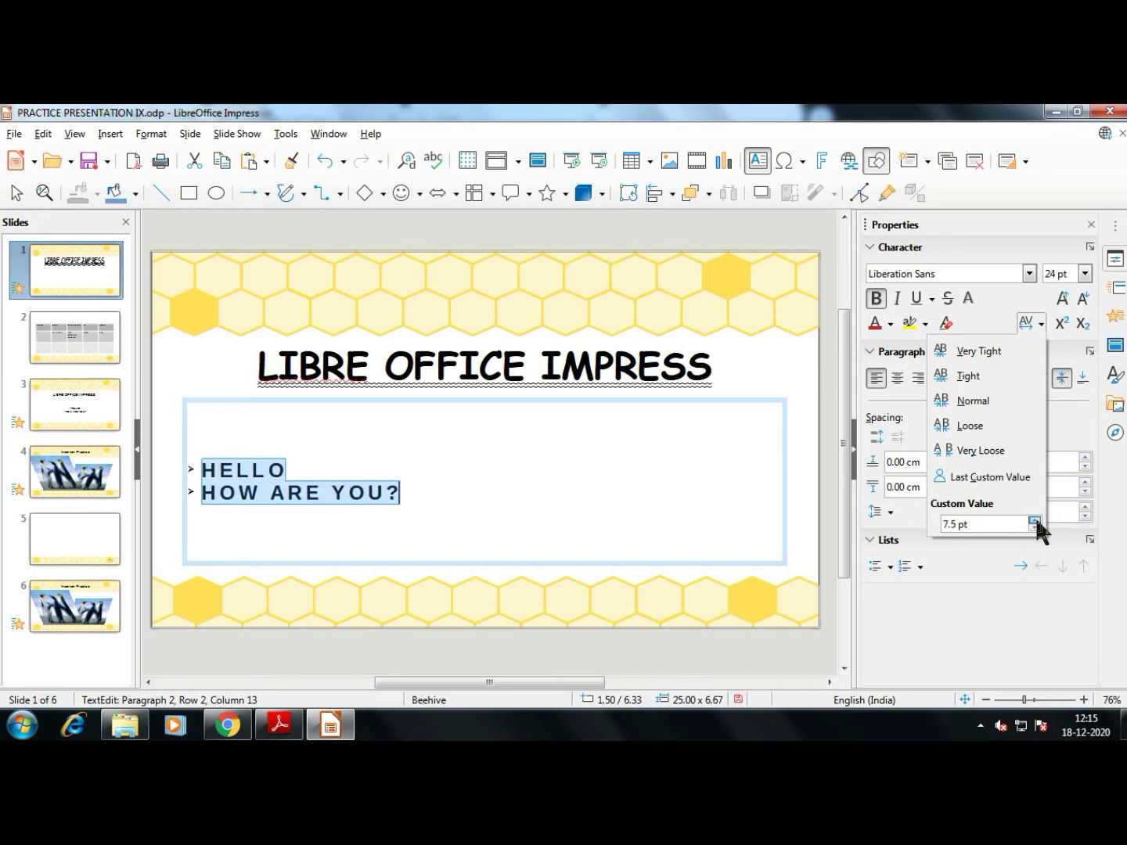
pyautogui.click(1035, 522)
pyautogui.click(1035, 522)
pyautogui.click(1034, 523)
pyautogui.click(1035, 522)
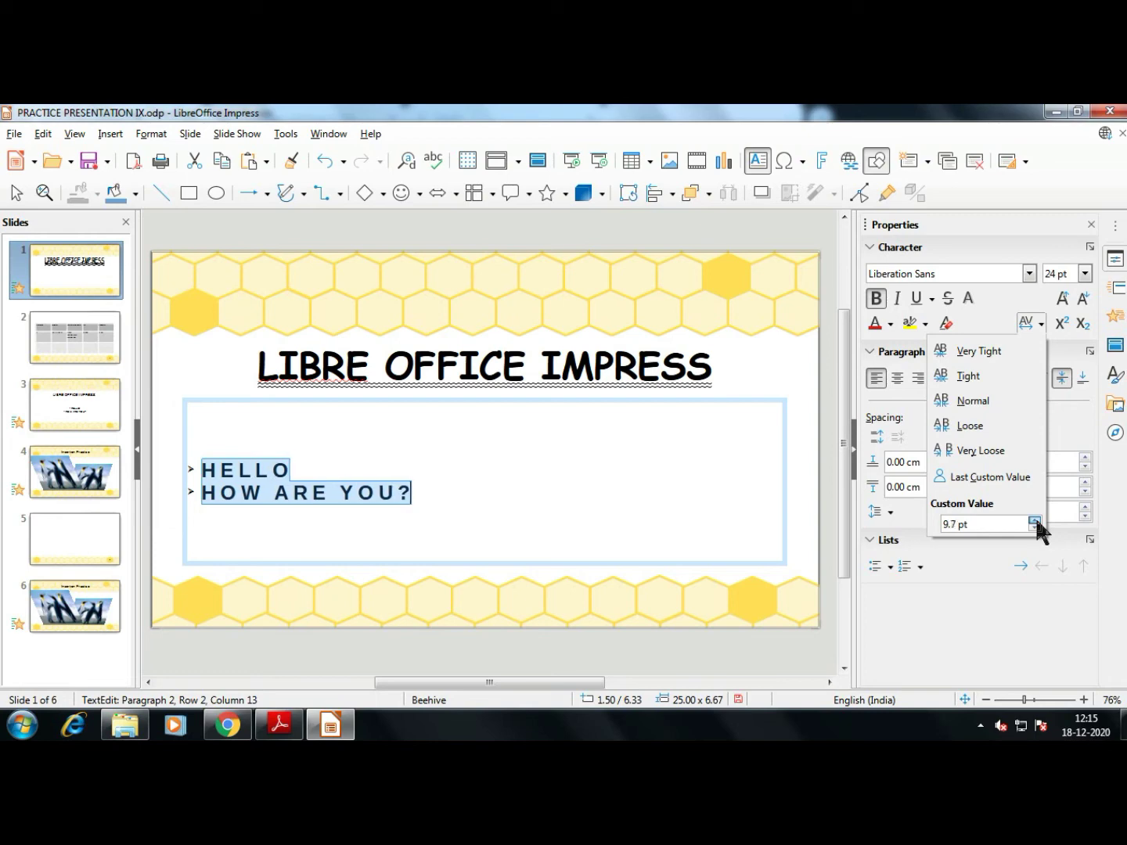
pyautogui.click(1034, 522)
pyautogui.click(642, 523)
pyautogui.click(448, 524)
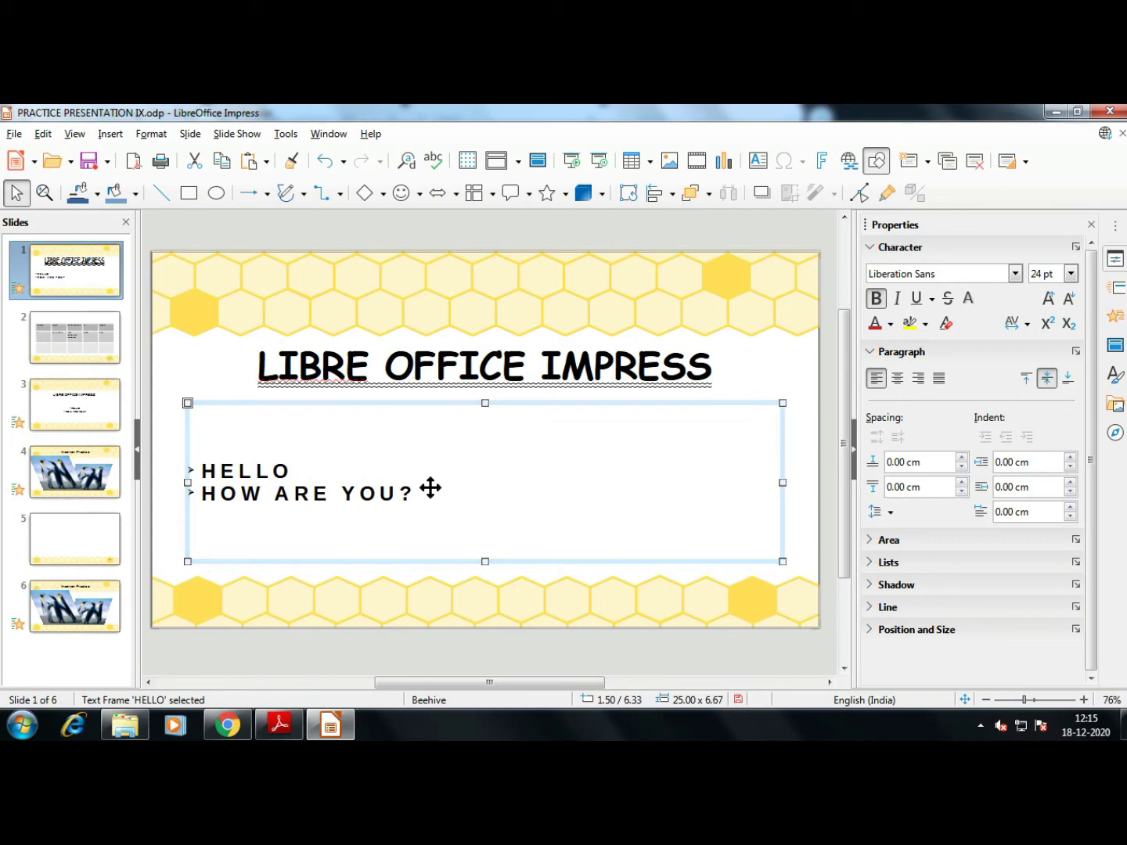
pyautogui.hotkey('alt', 'Tab')
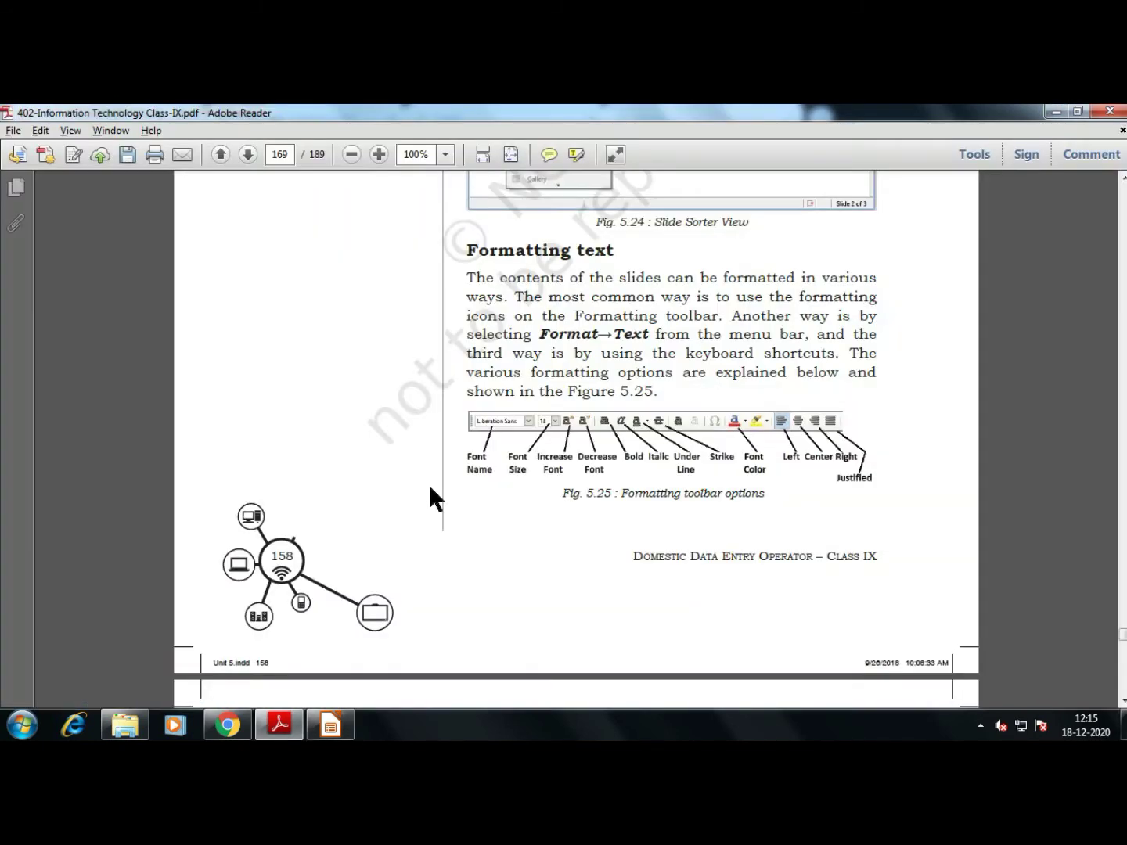
pyautogui.scroll(-3, 547, 469)
pyautogui.scroll(2, 608, 423)
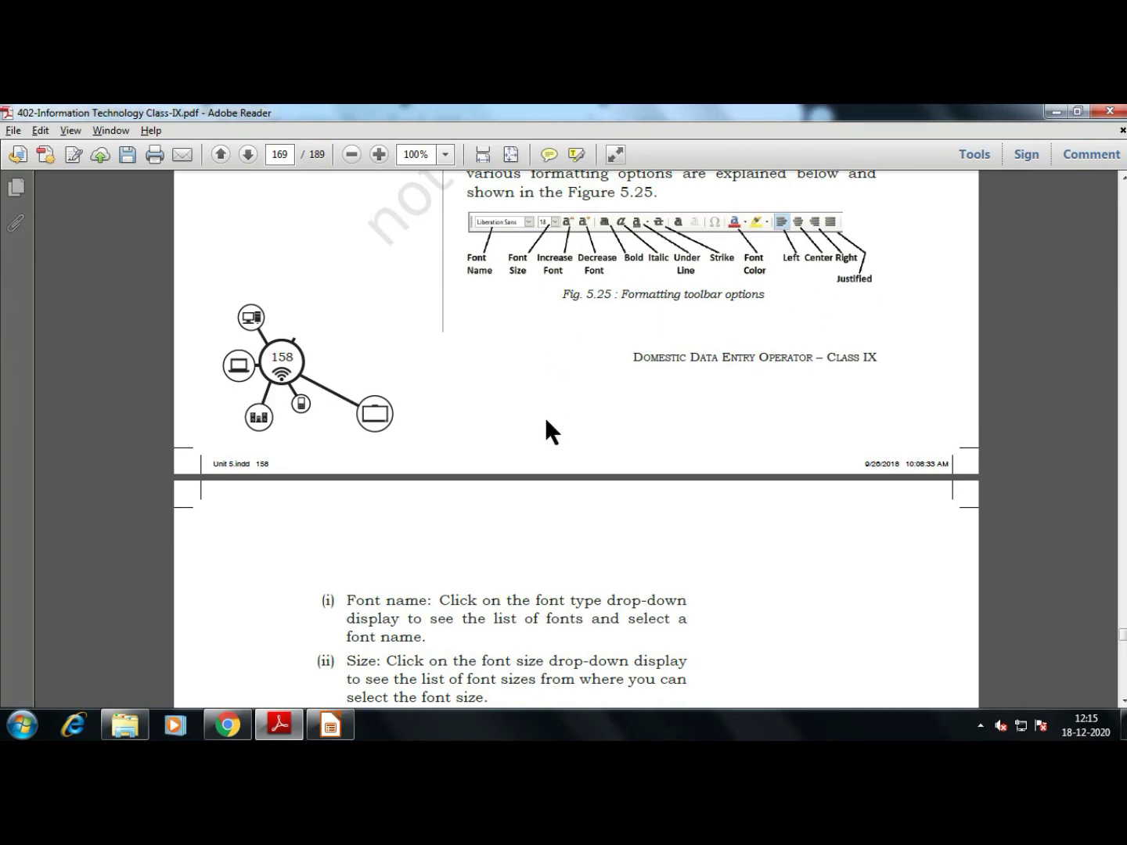
pyautogui.scroll(-15, 546, 422)
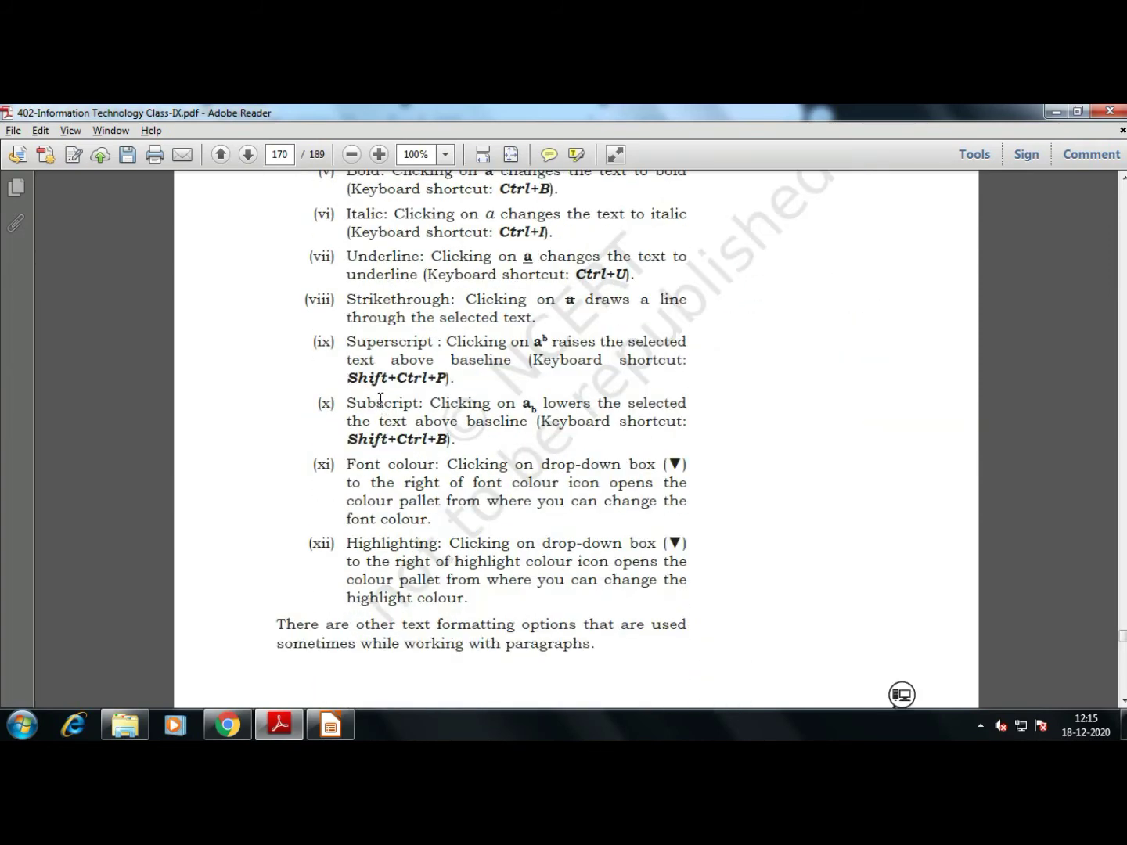
pyautogui.scroll(5, 381, 399)
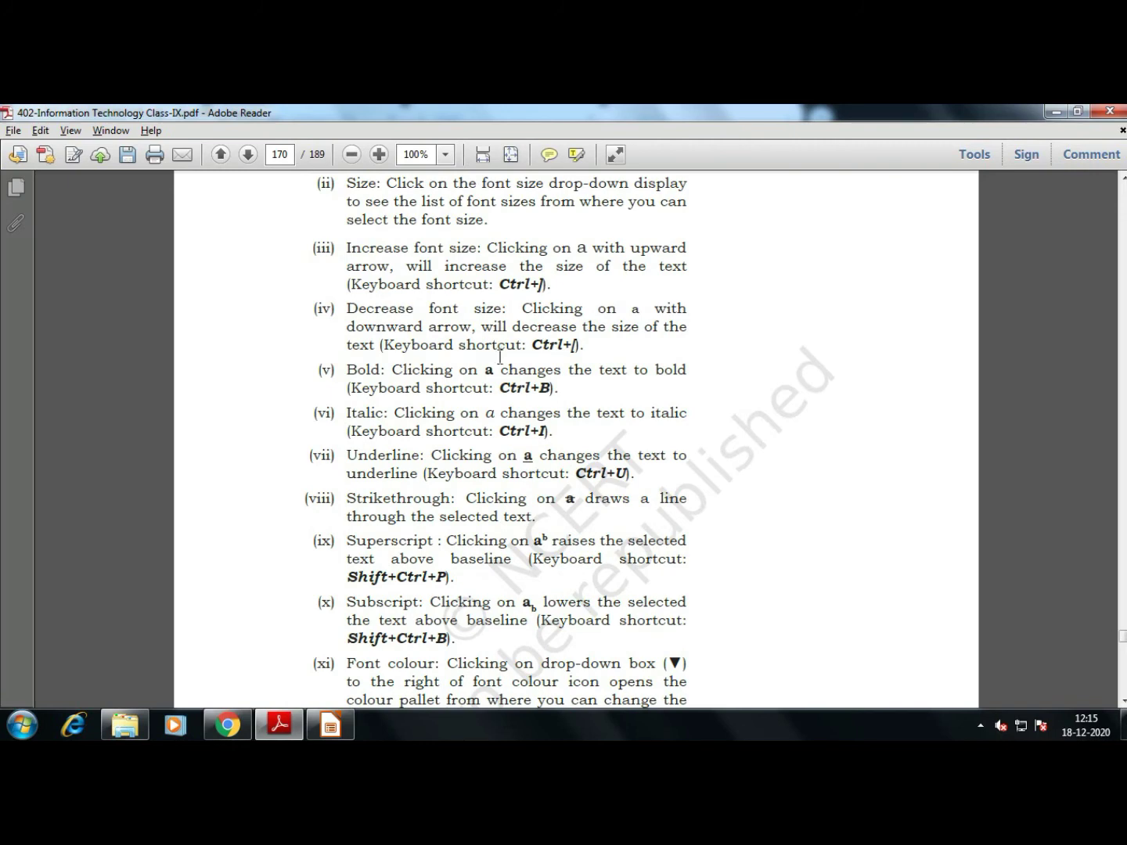
pyautogui.scroll(1, 499, 356)
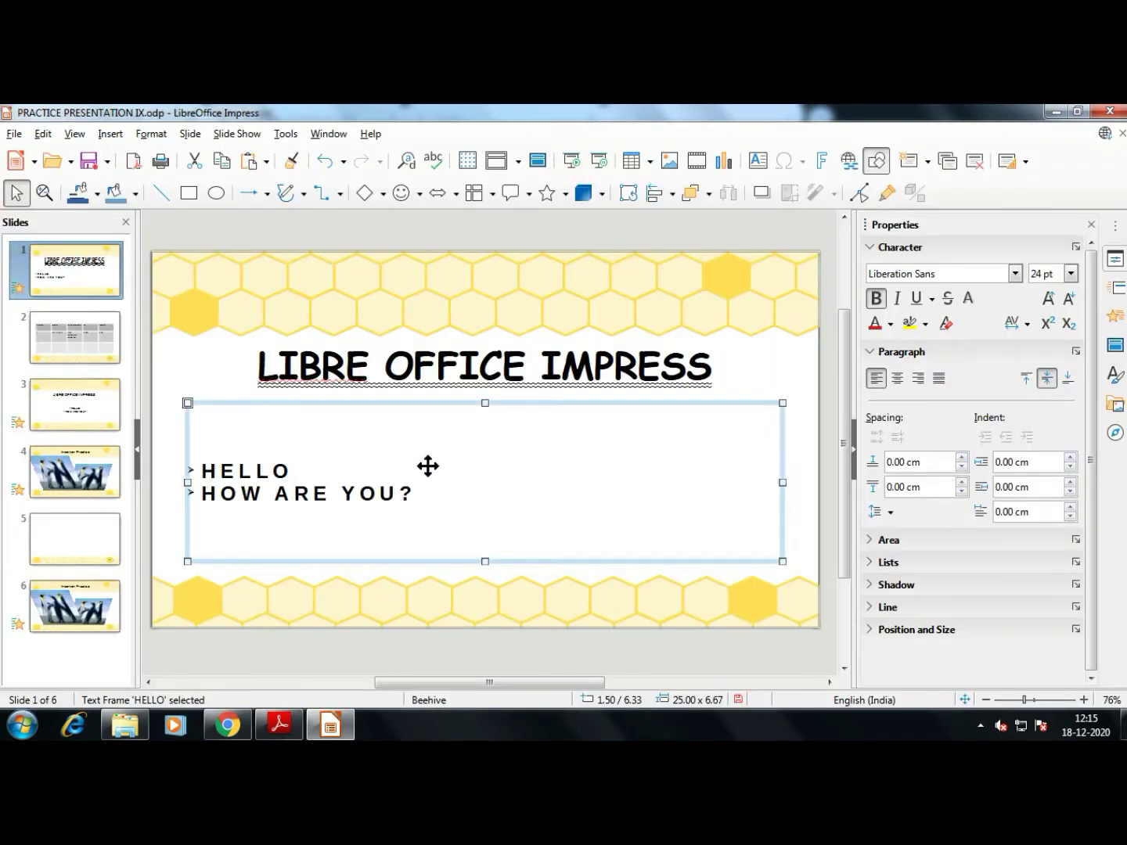
pyautogui.click(386, 491)
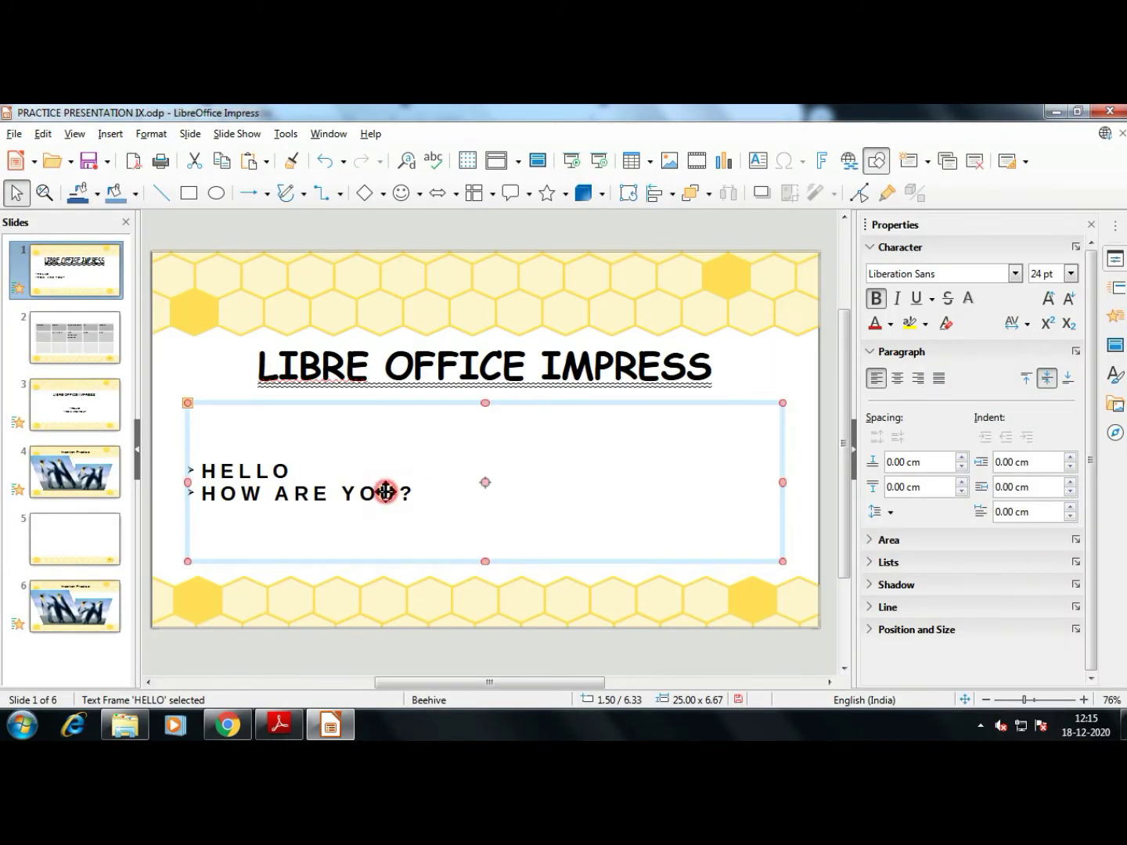
# Resize both bullet lines with Ctrl+] and Ctrl+[ until they read 54 pt, then switch to the PDF
pyautogui.tripleClick(386, 492)
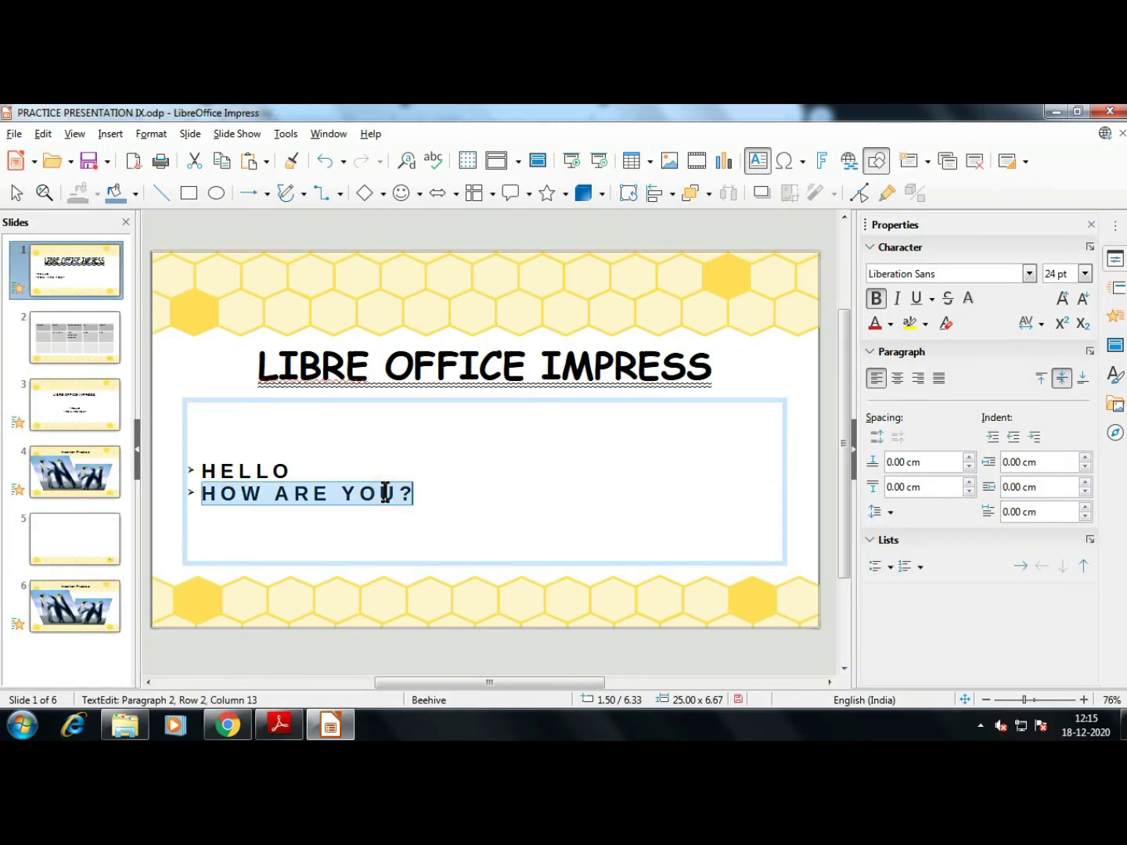
pyautogui.hotkey('ctrl', 'a')
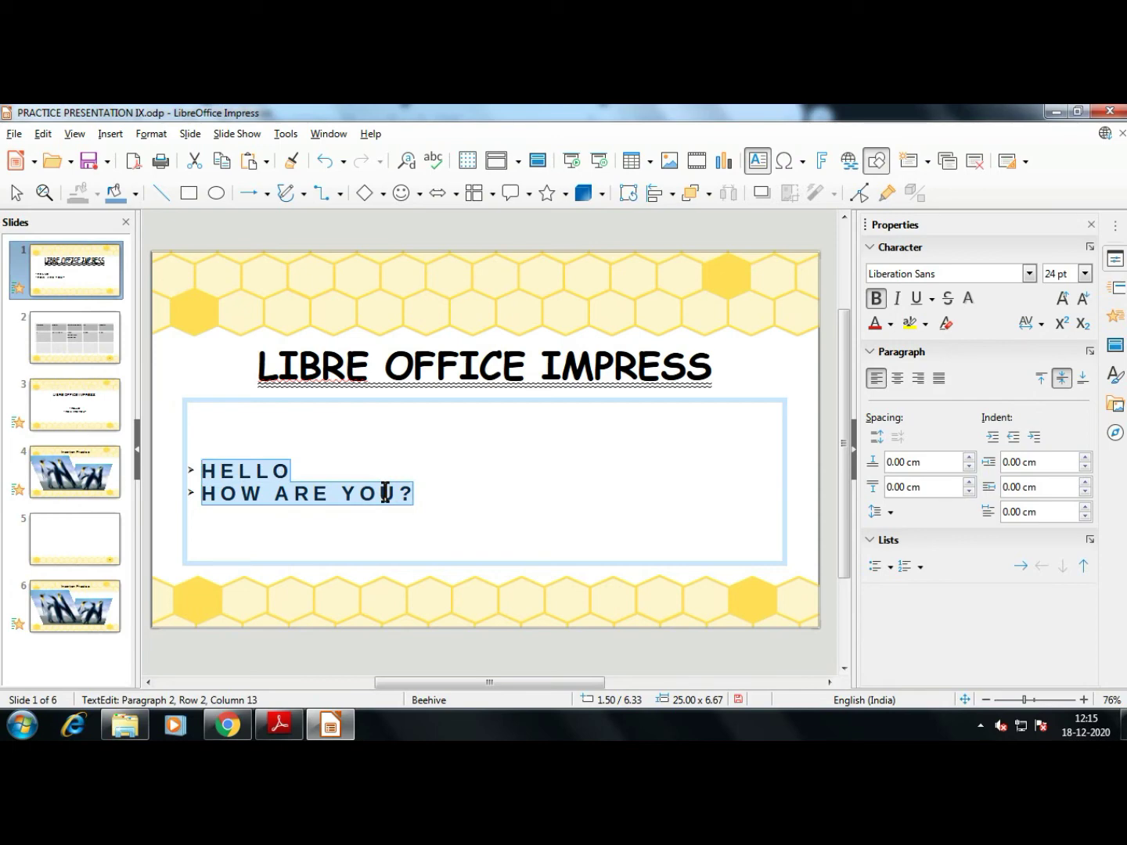
pyautogui.hotkey('ctrl', ']')
pyautogui.hotkey('ctrl', ']')
pyautogui.hotkey('ctrl', ']')
pyautogui.hotkey('ctrl', ']')
pyautogui.hotkey('ctrl', ']')
pyautogui.hotkey('ctrl', ']')
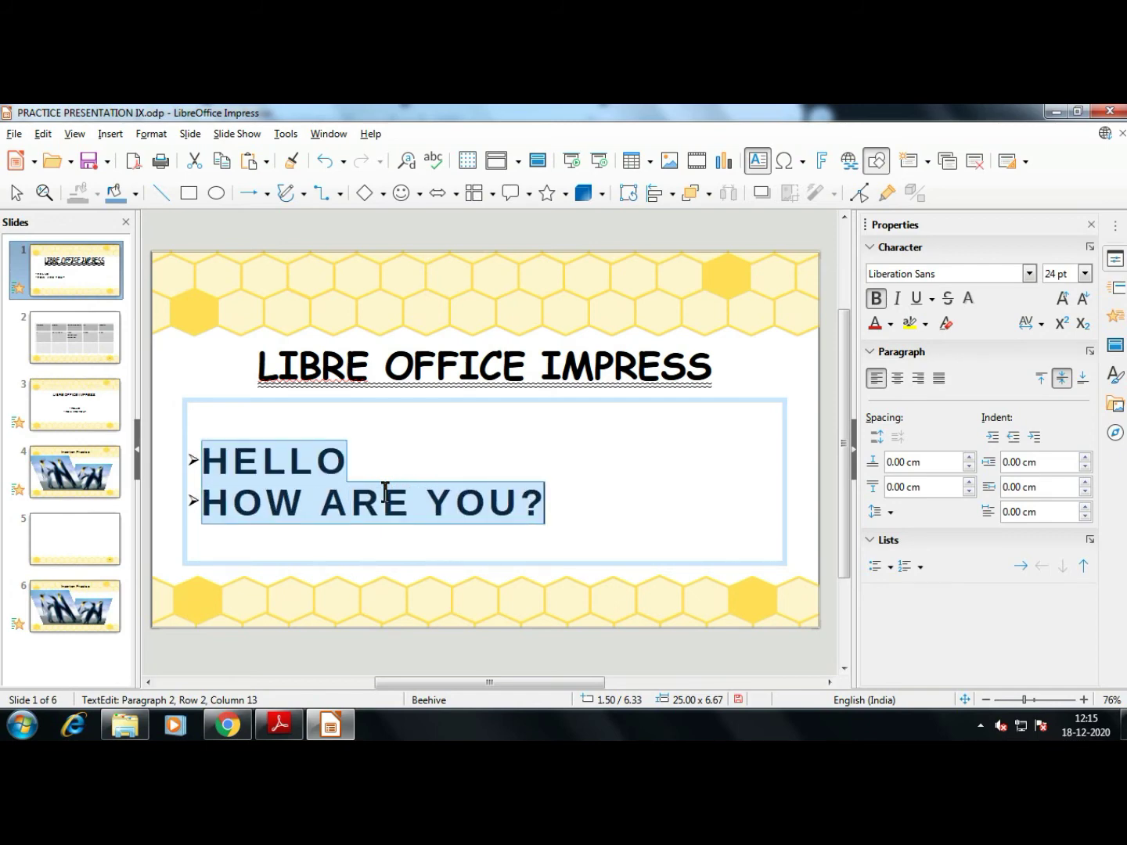
pyautogui.hotkey('ctrl', ']')
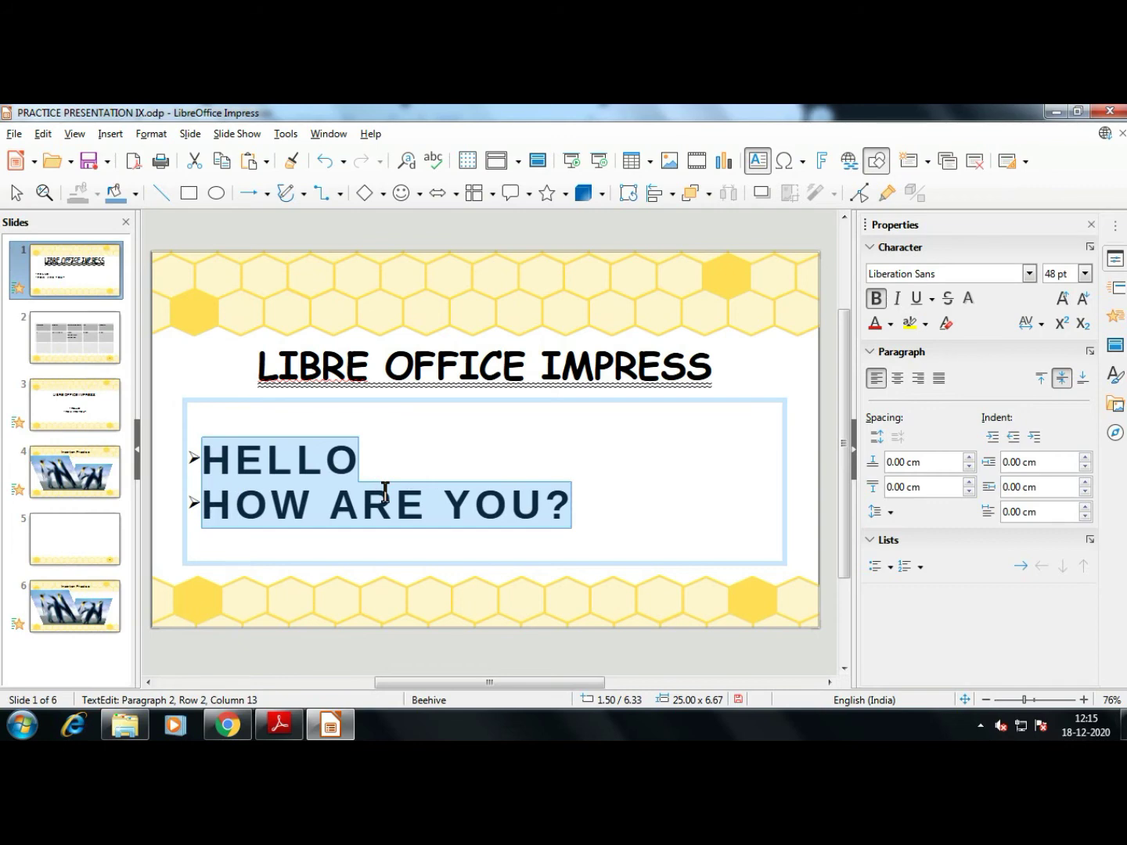
pyautogui.hotkey('ctrl', '[')
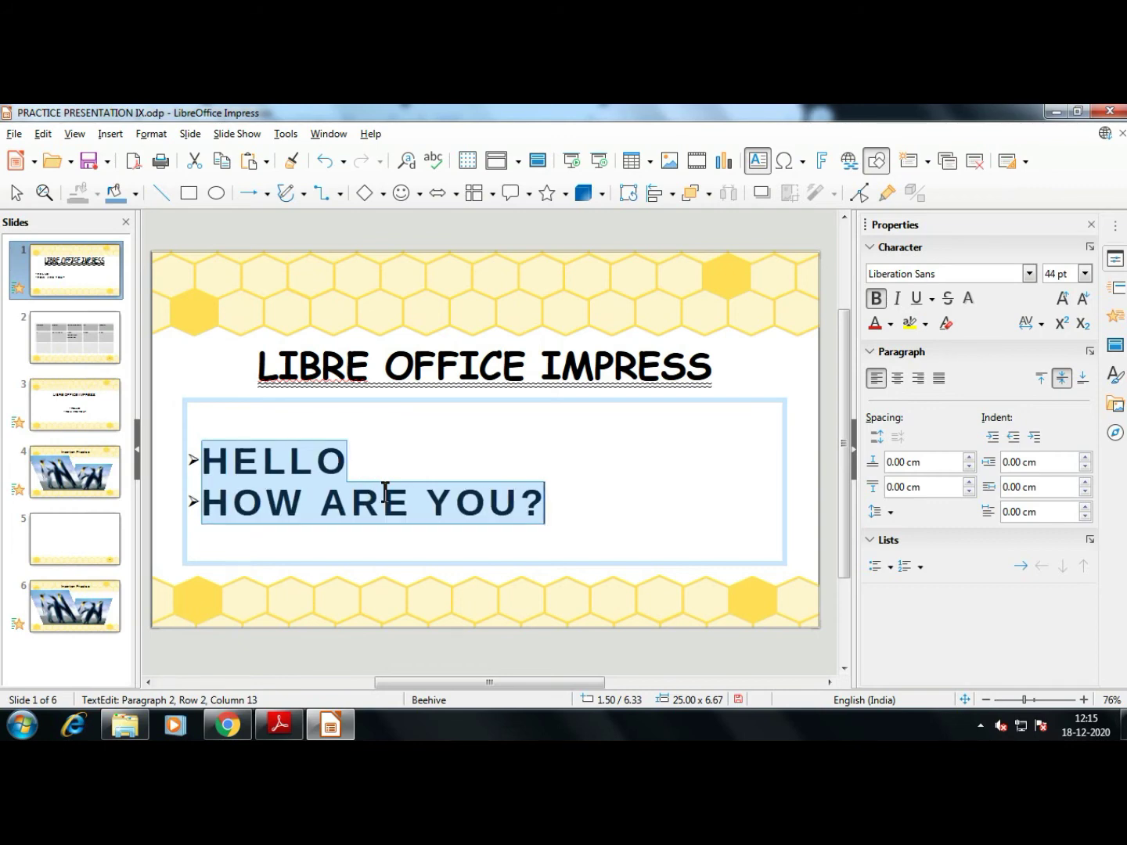
pyautogui.hotkey('ctrl', '[')
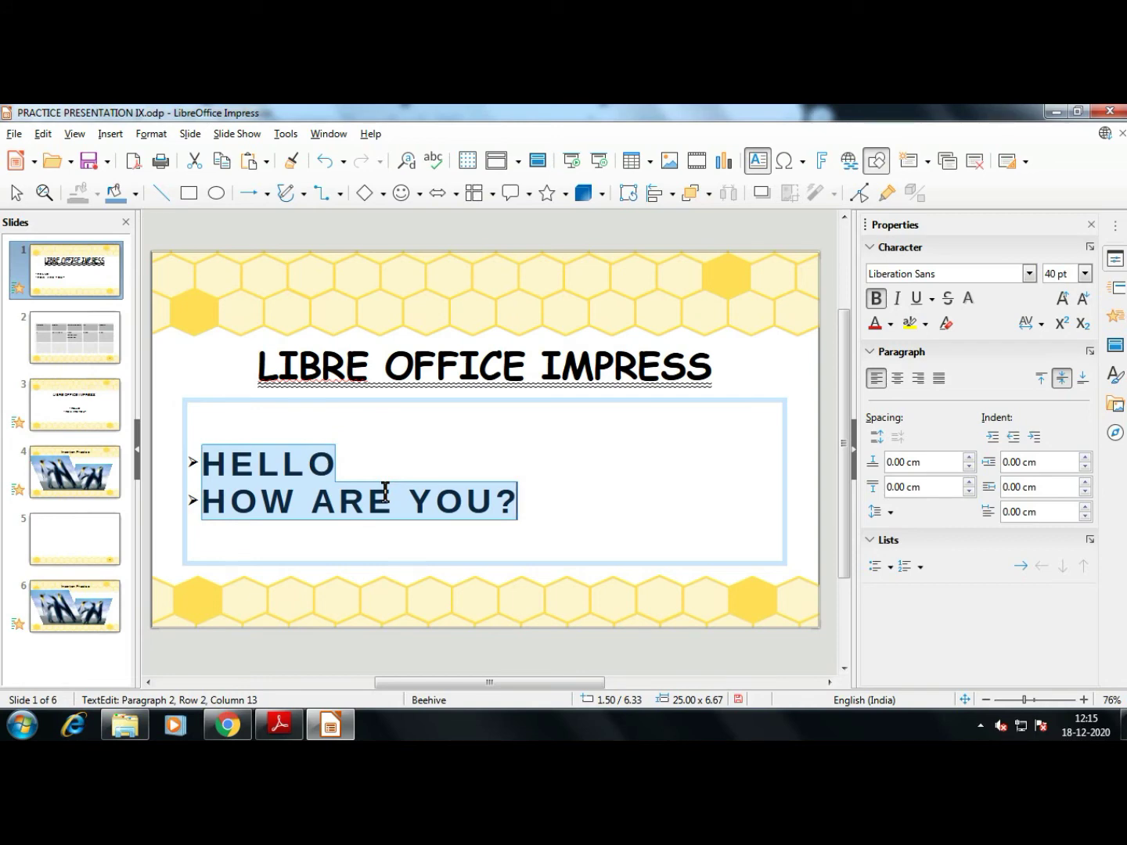
pyautogui.hotkey('ctrl', '[')
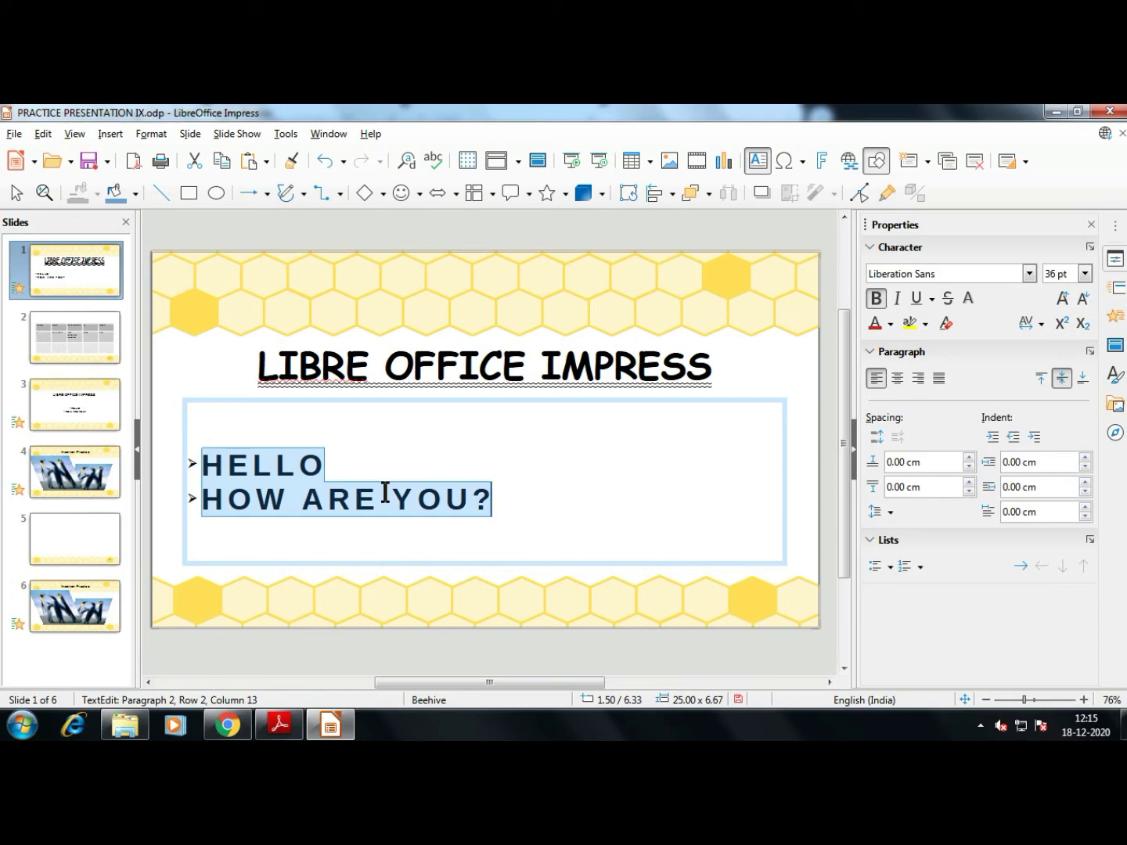
pyautogui.hotkey('ctrl', ']')
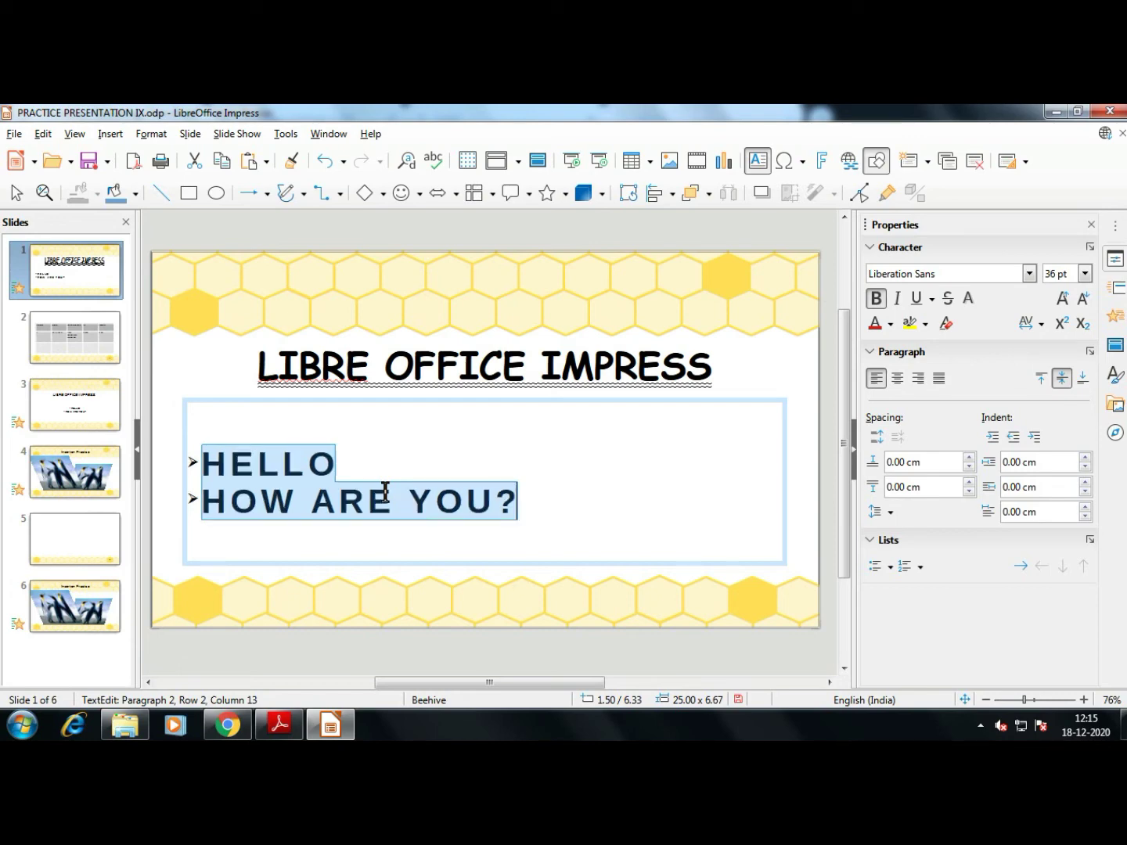
pyautogui.hotkey('ctrl', ']')
pyautogui.hotkey('ctrl', ']')
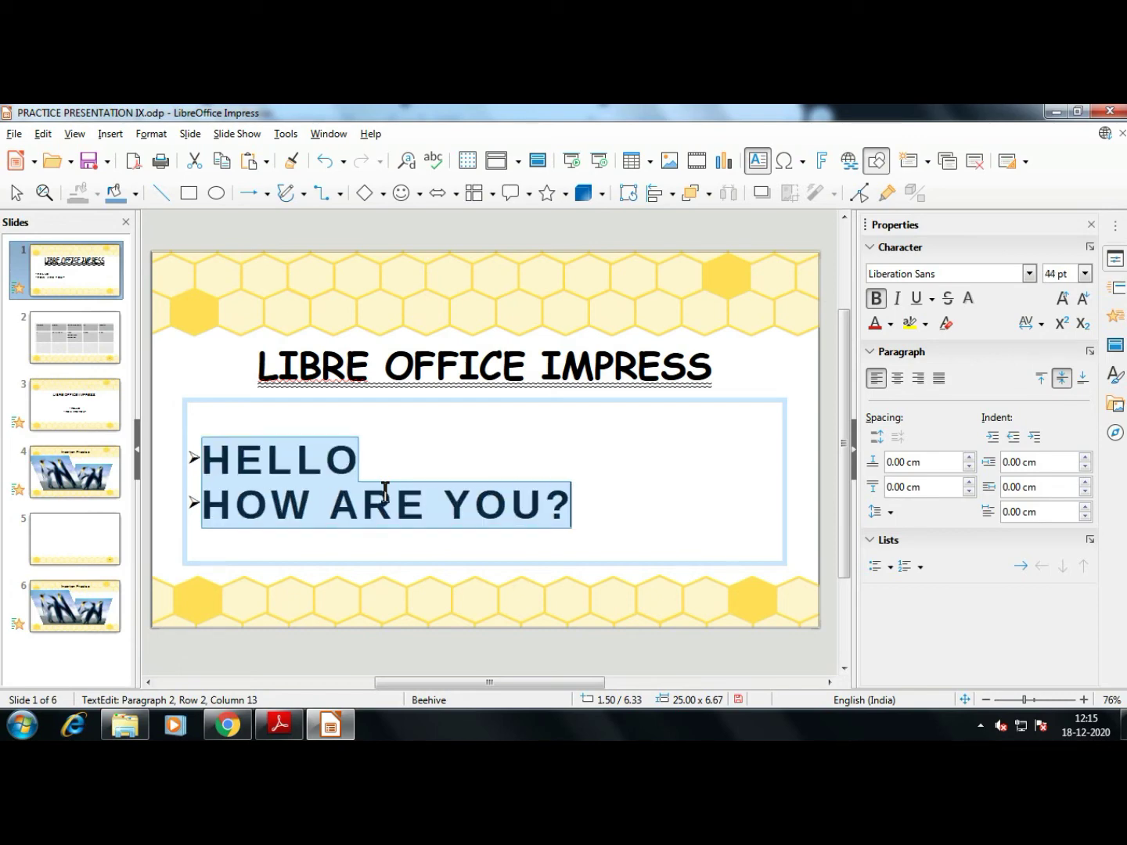
pyautogui.hotkey('ctrl', ']')
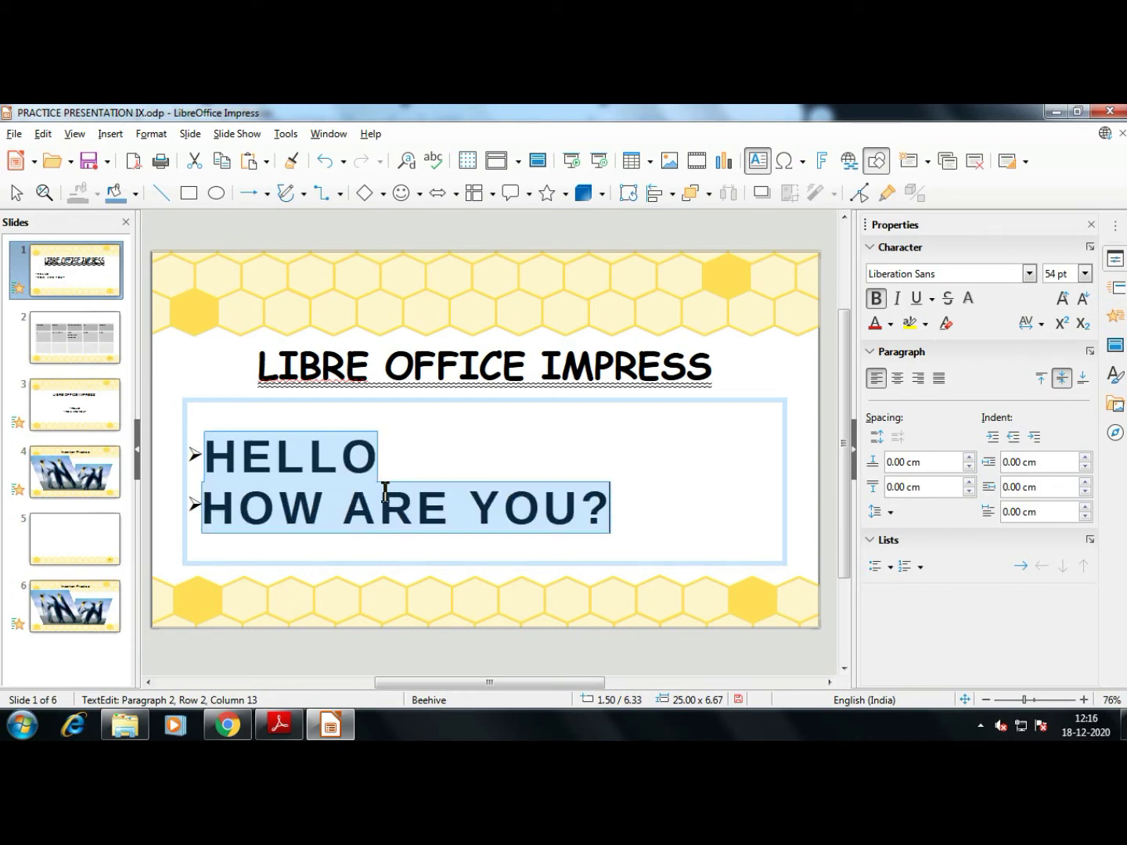
pyautogui.hotkey('alt', 'Tab')
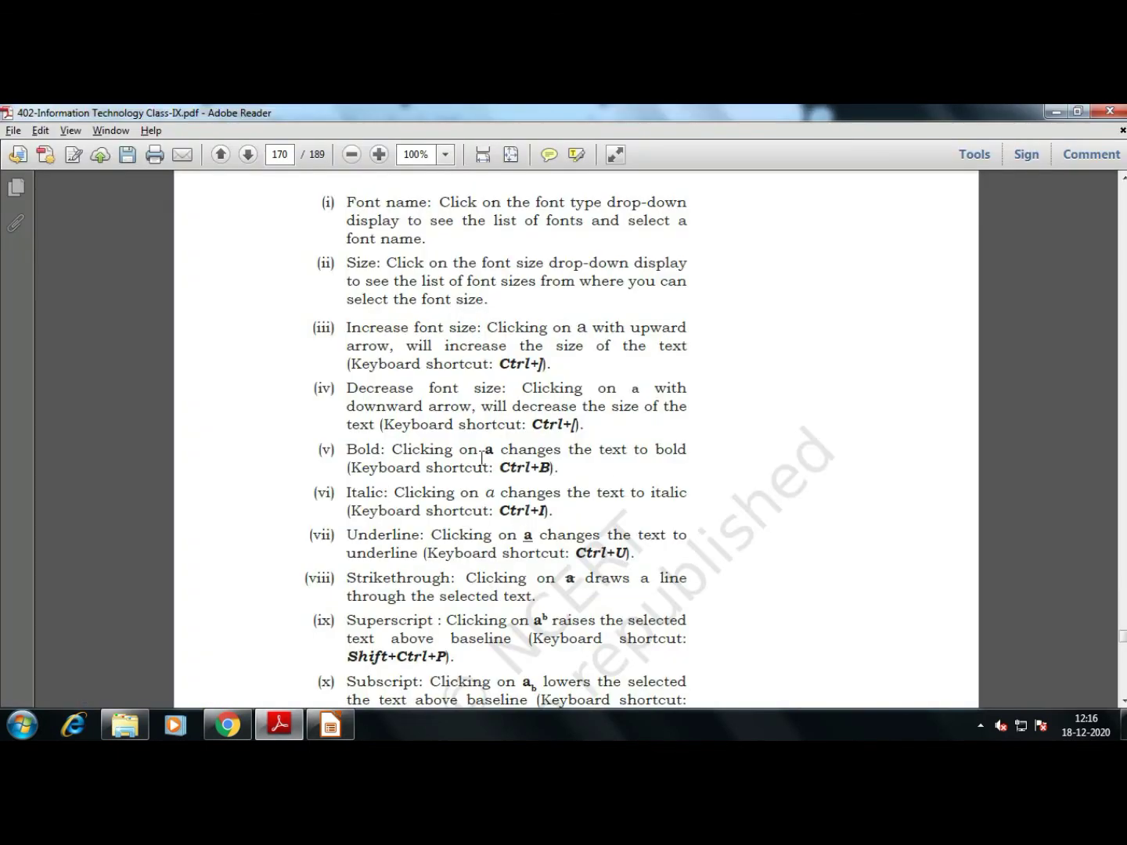
# Zoom page 170 to 150% and mark the Ctrl+] and Ctrl+[ font size shortcuts, then return to Impress
pyautogui.click(554, 369)
pyautogui.hotkey('ctrl', '=')
pyautogui.hotkey('ctrl', '=')
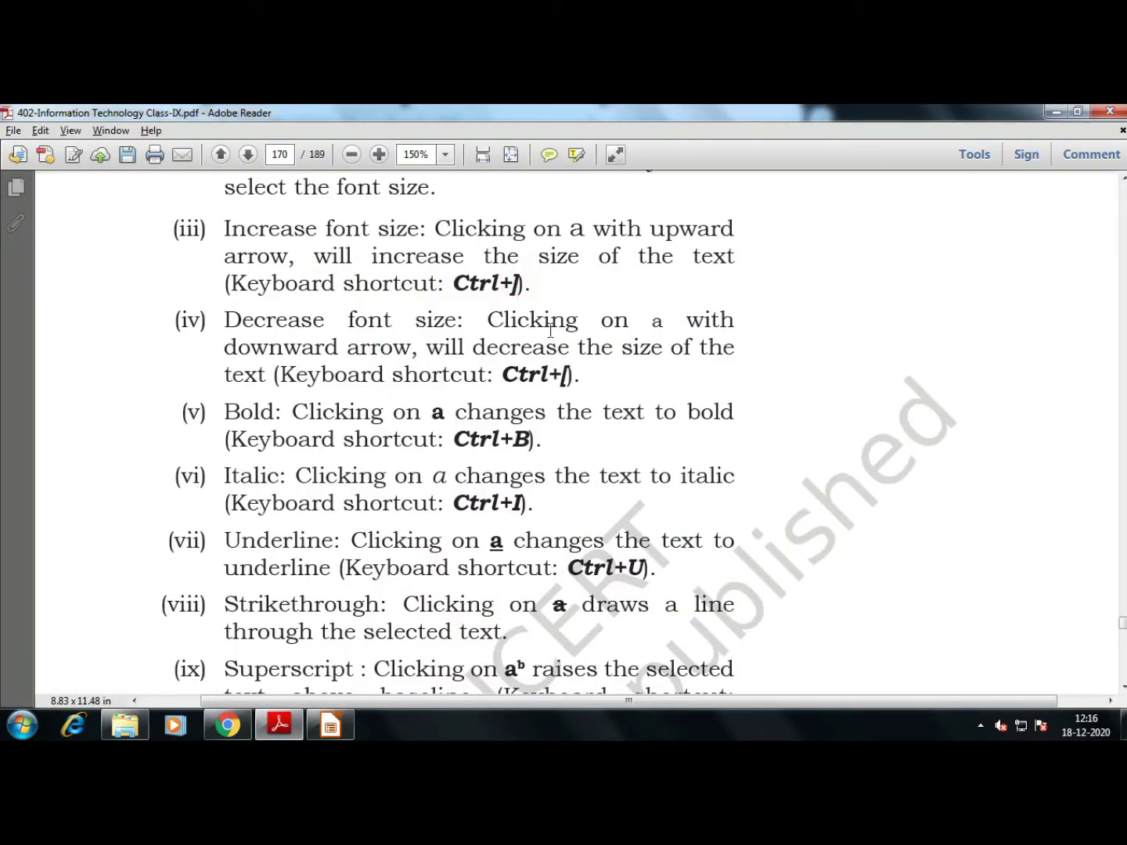
pyautogui.doubleClick(521, 283)
pyautogui.doubleClick(572, 377)
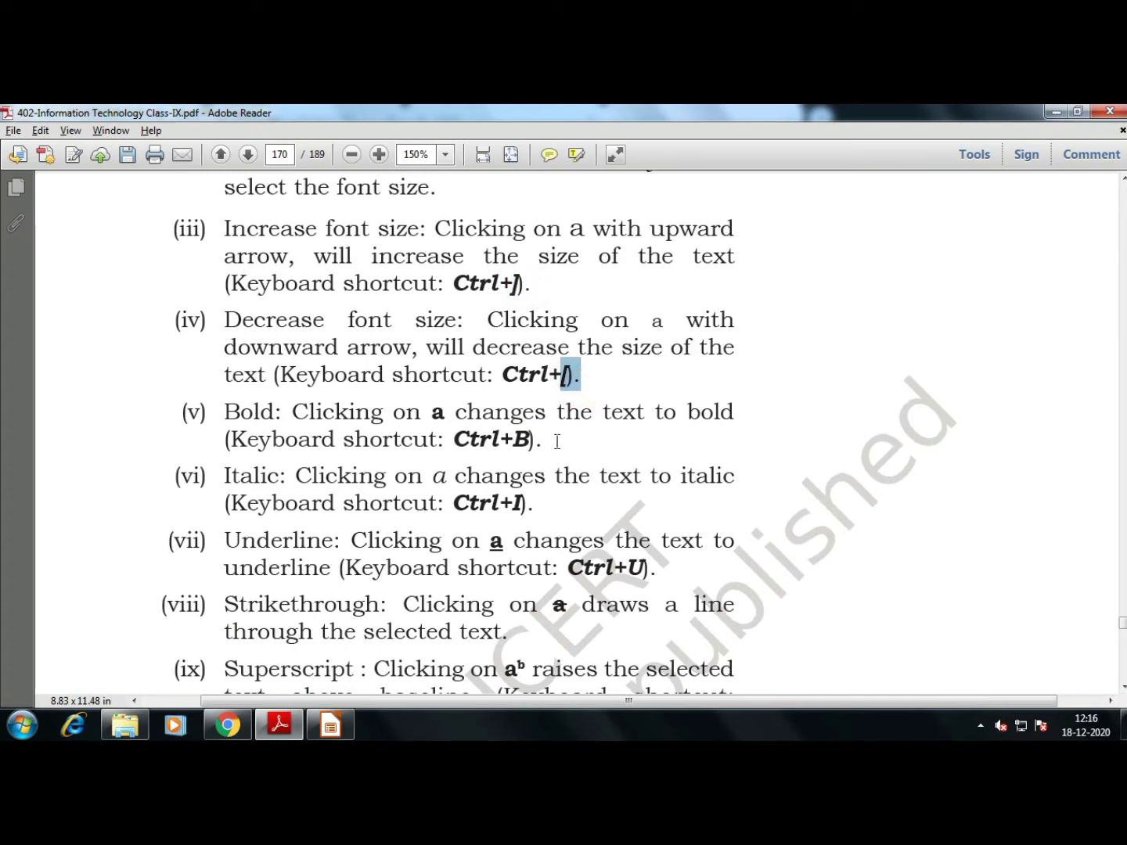
pyautogui.click(555, 440)
pyautogui.scroll(-2, 599, 509)
pyautogui.keyDown('ctrl'); pyautogui.scroll(-3, 599, 508); pyautogui.keyUp('ctrl')
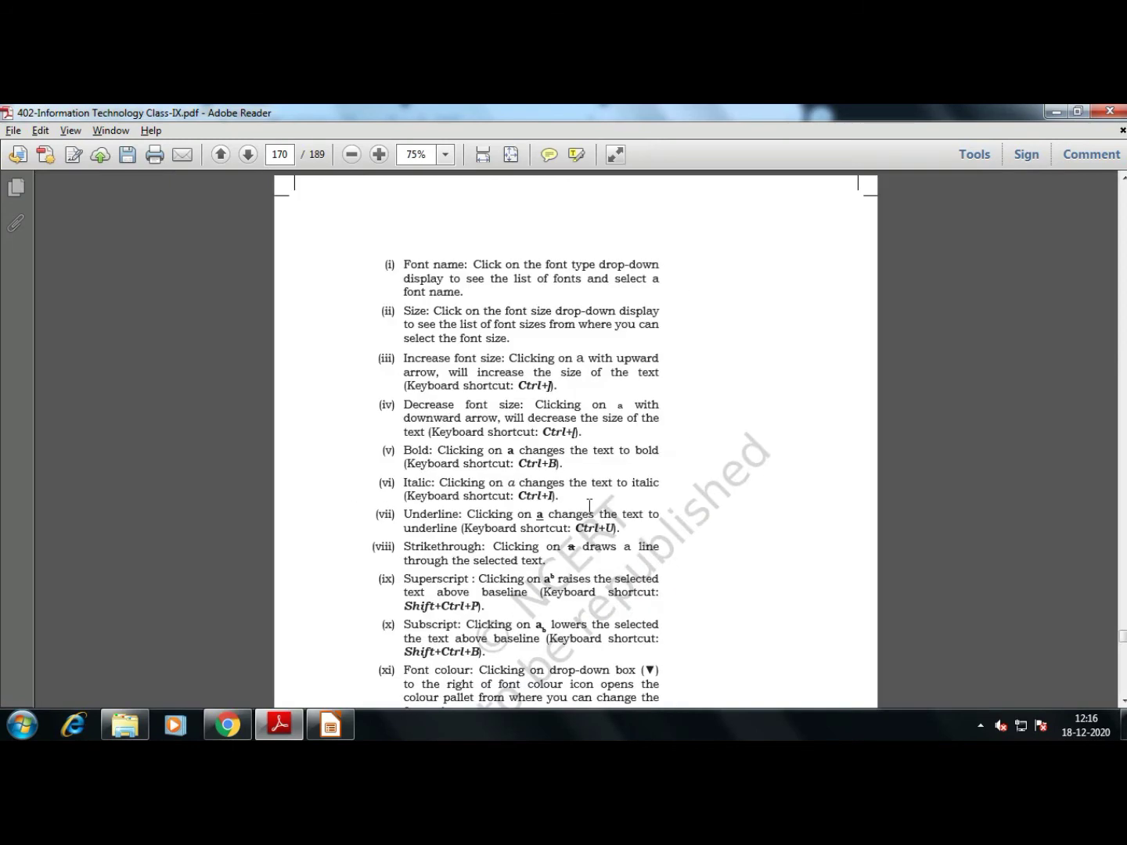
pyautogui.scroll(-2, 589, 507)
pyautogui.keyDown('ctrl'); pyautogui.scroll(2, 579, 507); pyautogui.keyUp('ctrl')
pyautogui.scroll(1, 494, 488)
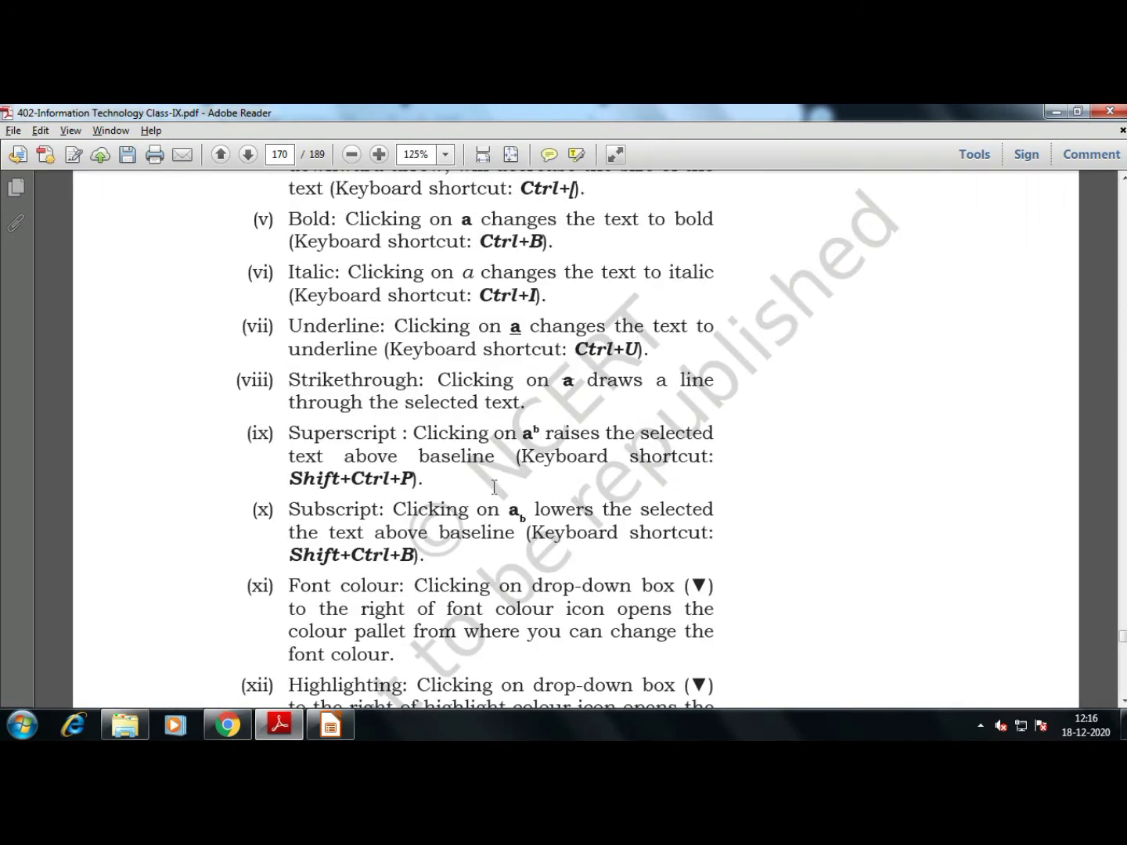
pyautogui.hotkey('alt', 'Tab')
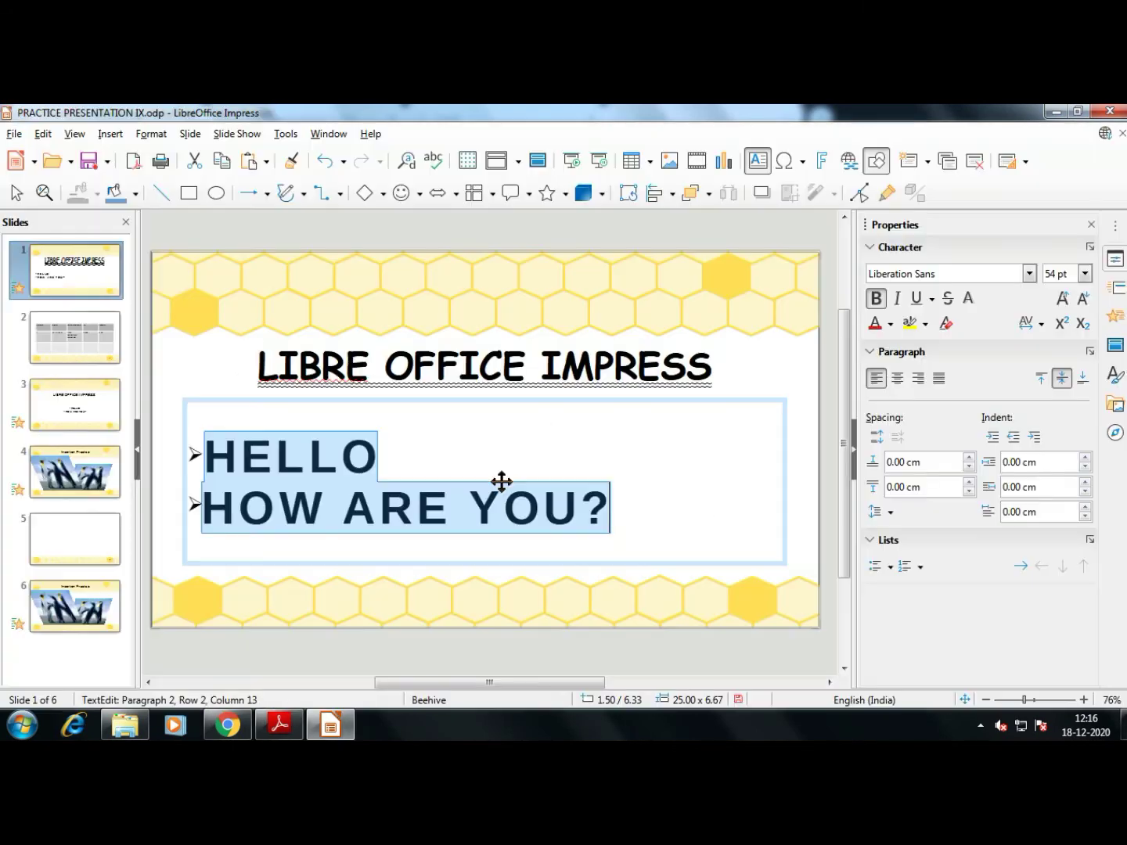
# Add a new bullet after HOW ARE YOU? reading H2O, fixing the mistyped zero, and select the 2
pyautogui.click(583, 504)
pyautogui.click(637, 494)
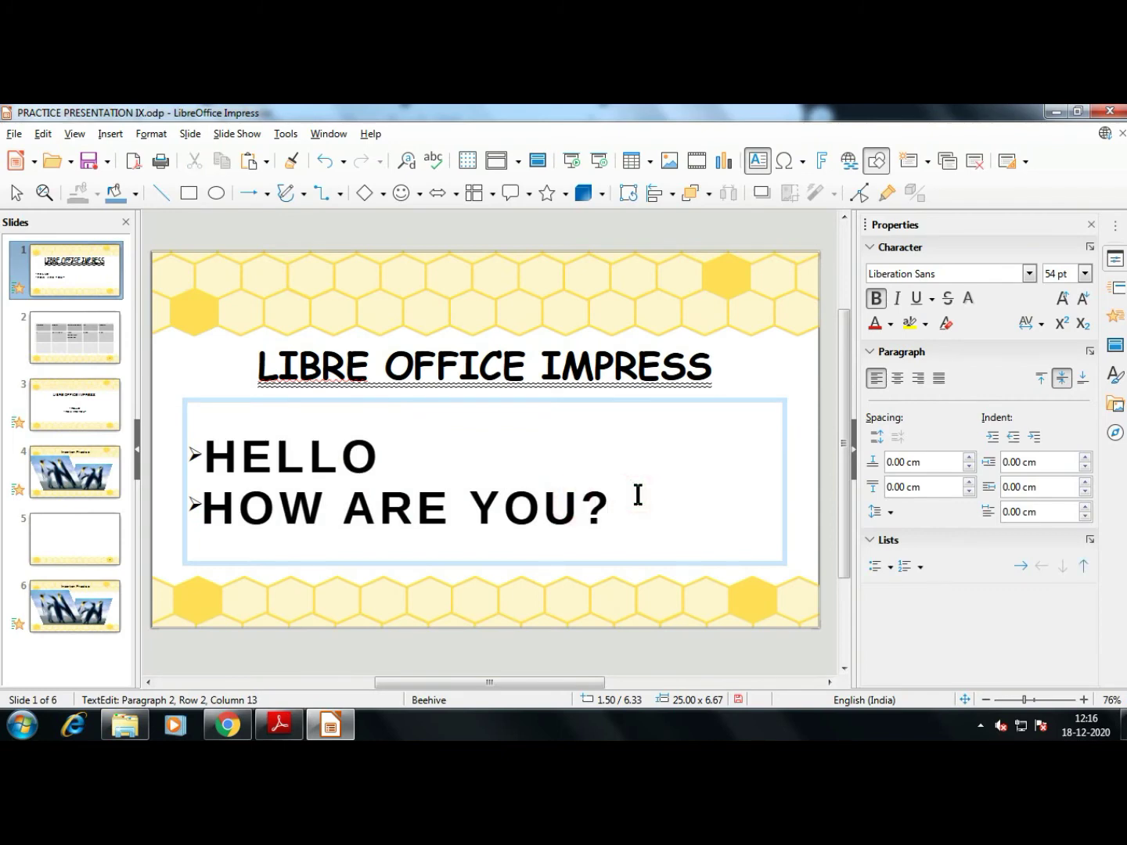
pyautogui.press('Return')
pyautogui.write('H20')
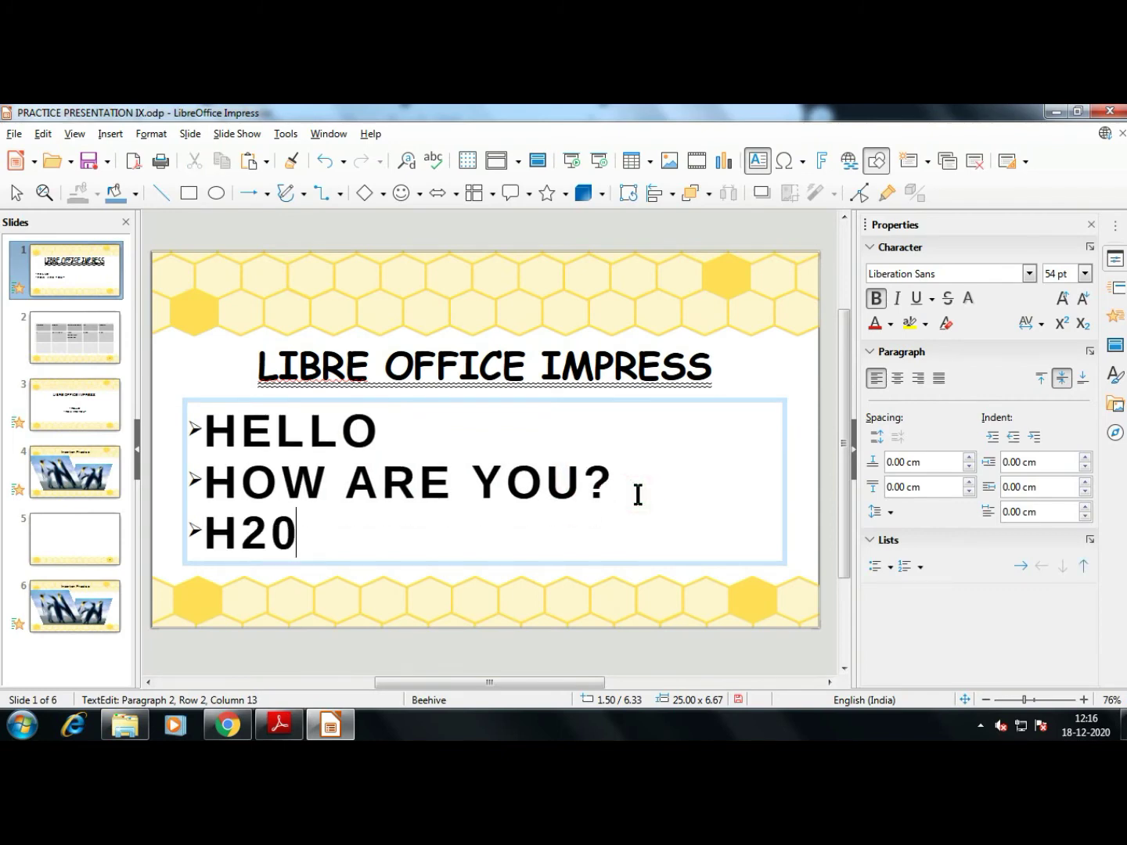
pyautogui.press('Left')
pyautogui.hotkey('shift', 'Left')
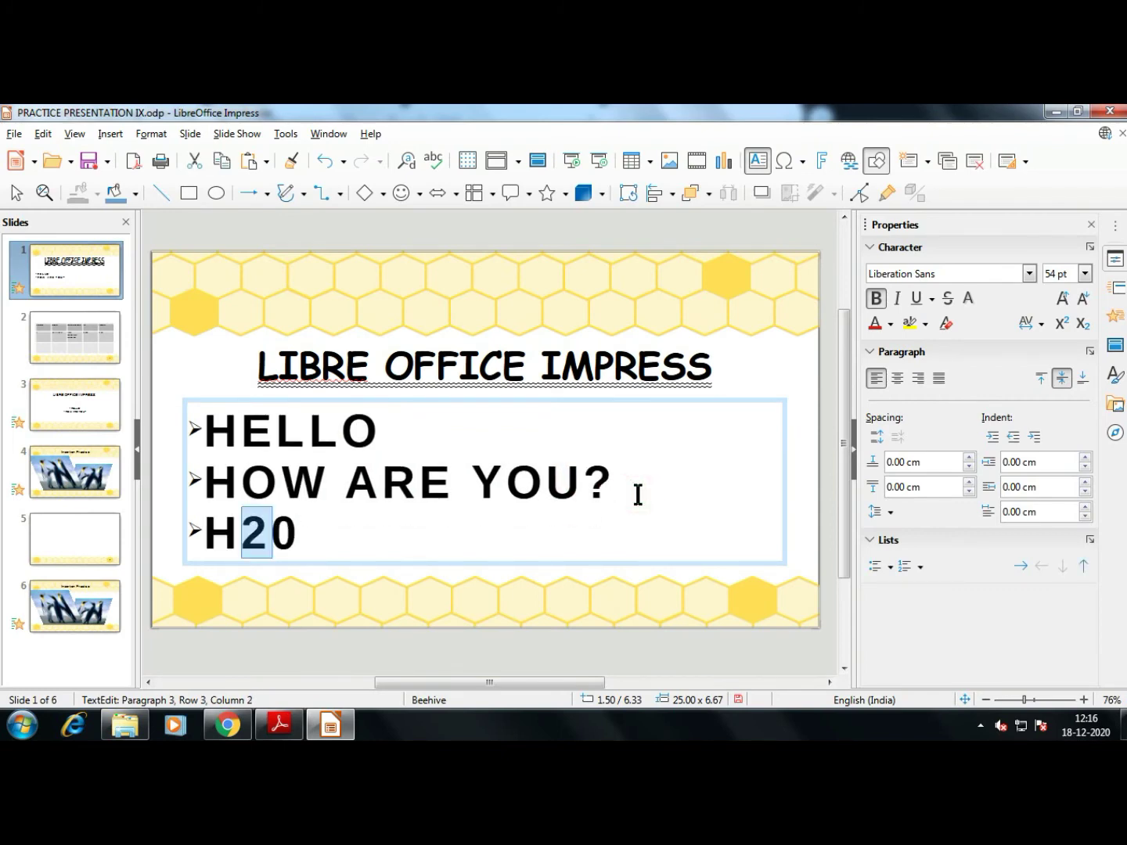
pyautogui.press('Right')
pyautogui.press('Delete')
pyautogui.write('O')
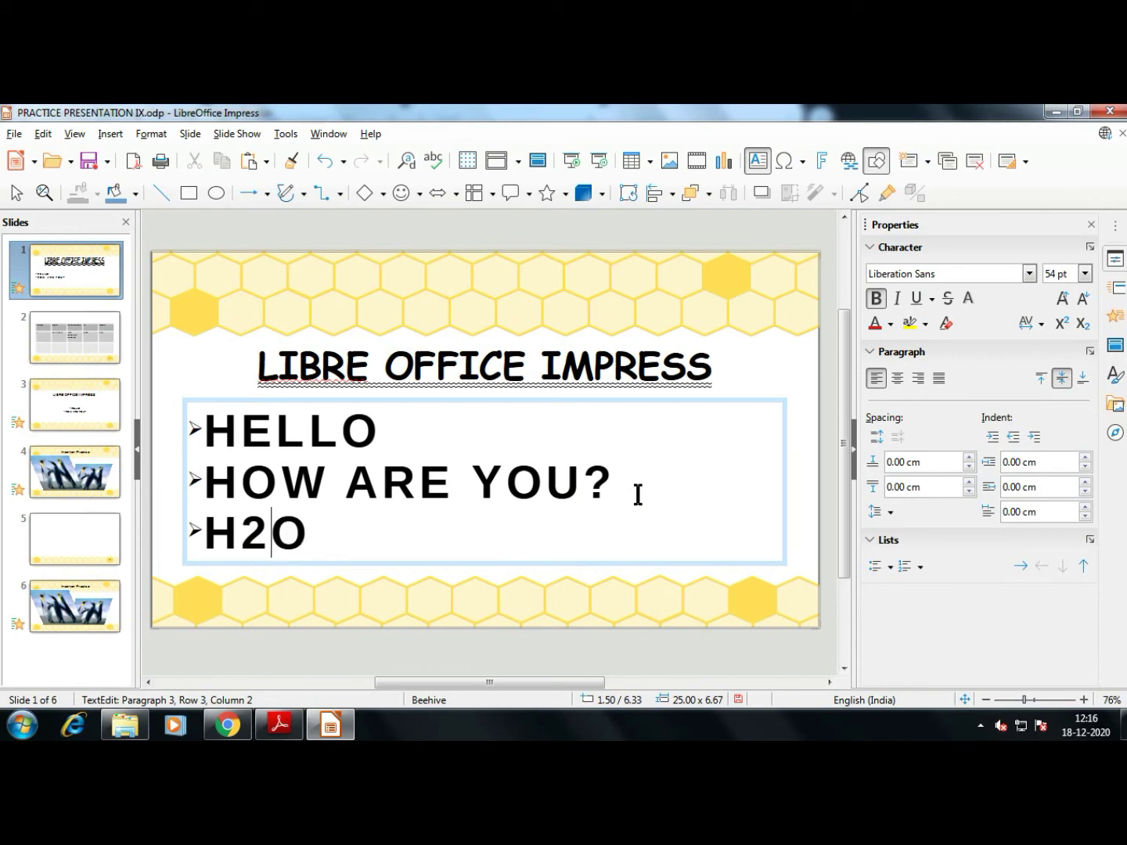
pyautogui.press('Left')
pyautogui.hotkey('shift', 'Left')
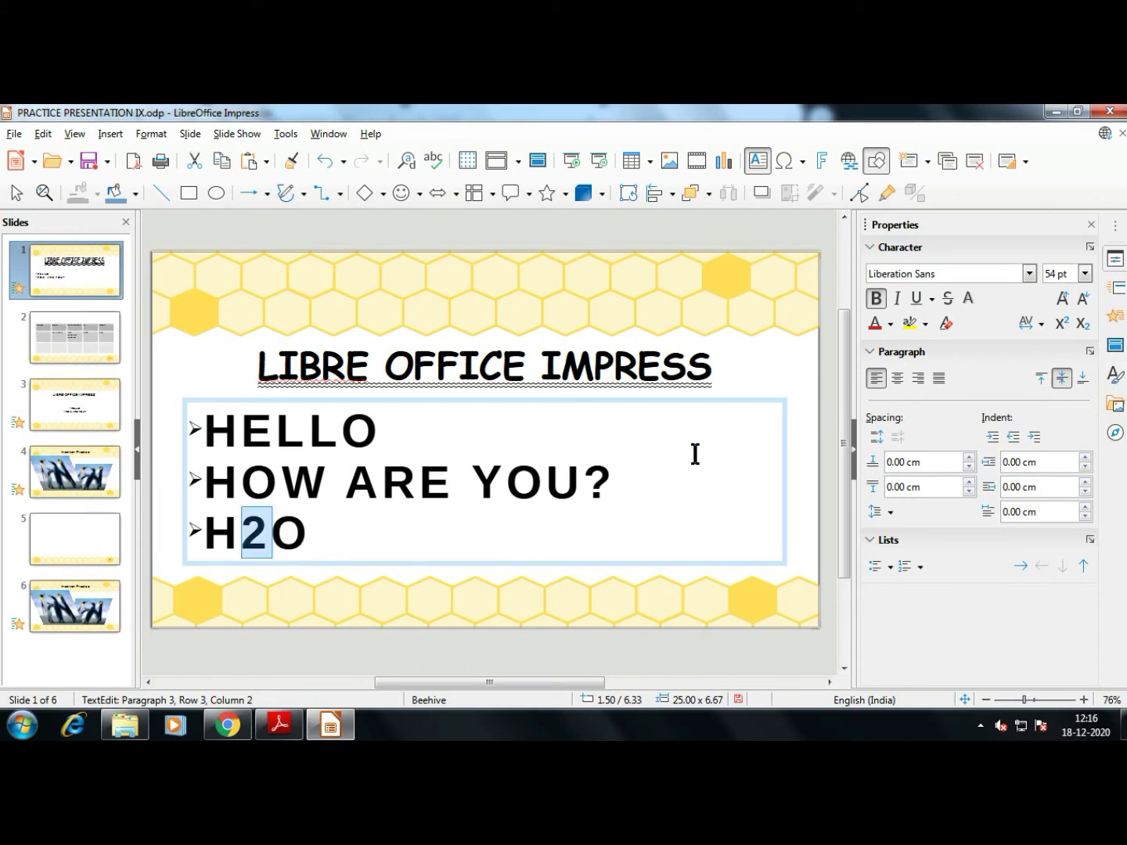
# Check the textbook, then make the 2 subscript with Ctrl+Shift+B after briefly trying superscript
pyautogui.hotkey('alt', 'Tab')
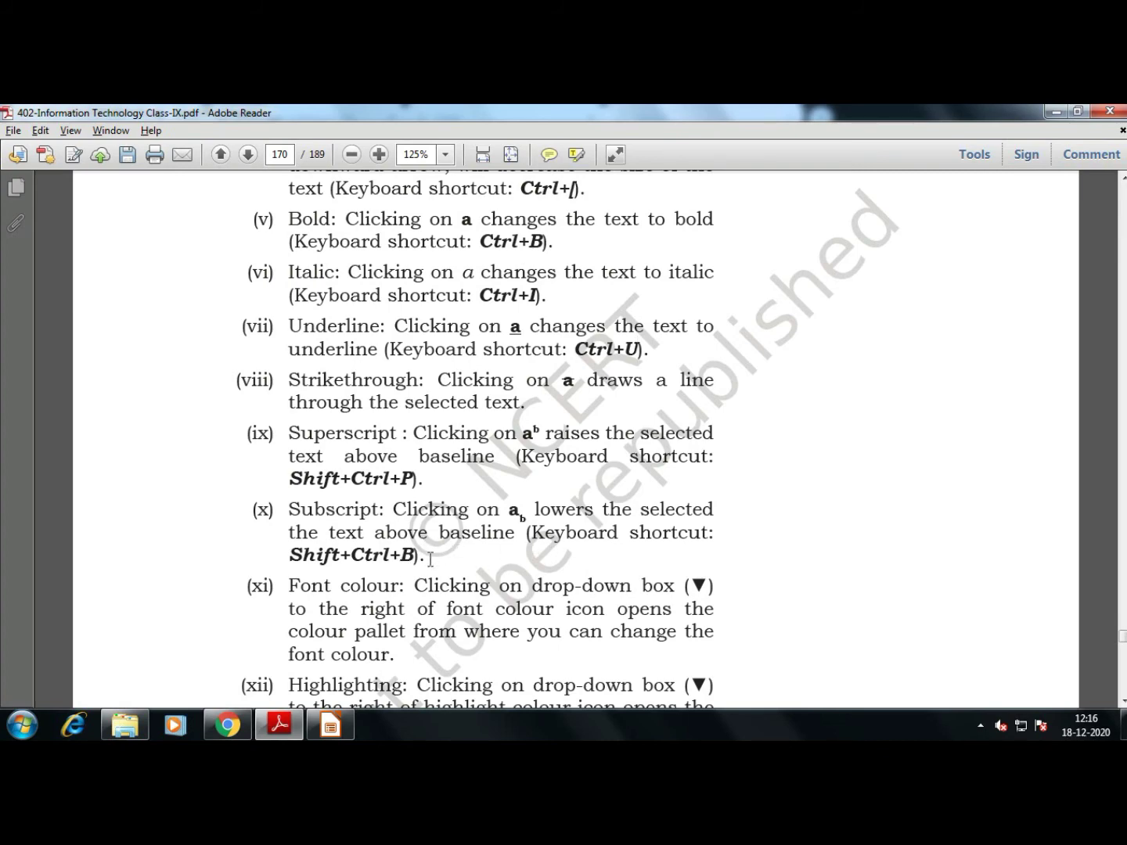
pyautogui.hotkey('alt', 'Tab')
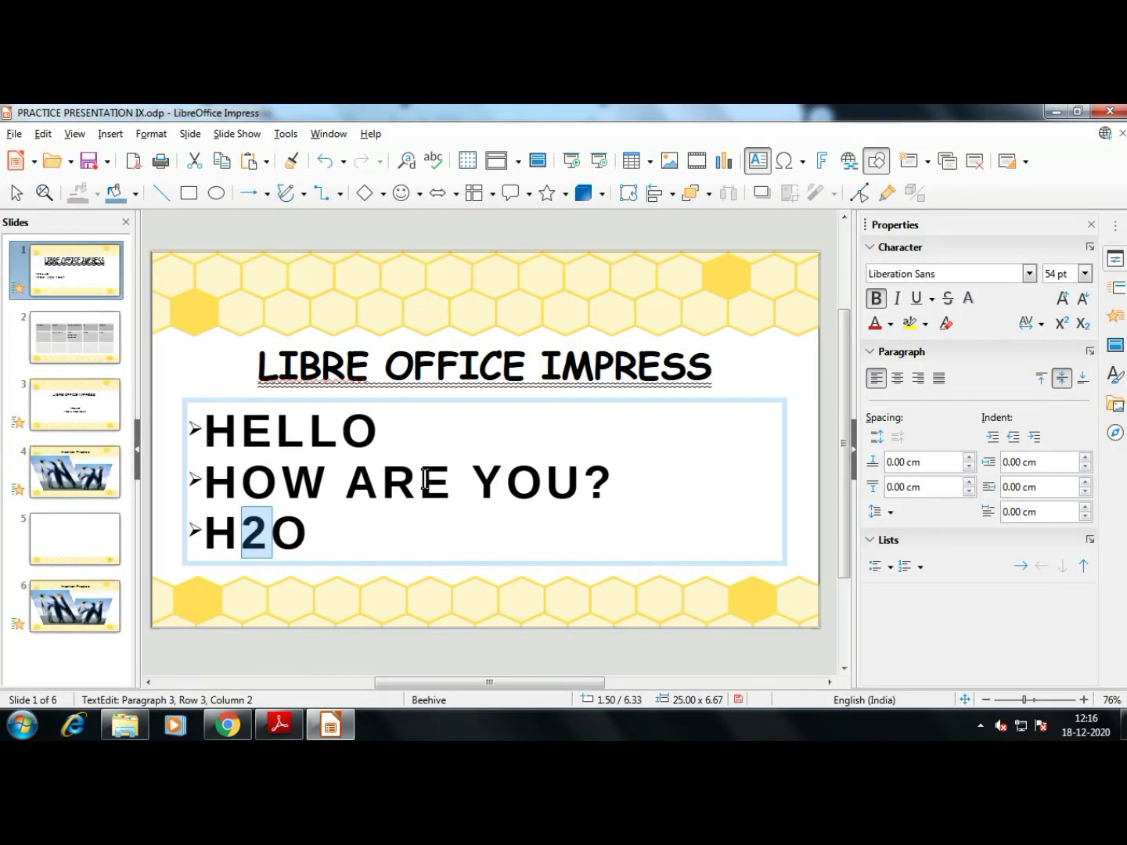
pyautogui.hotkey('ctrl', 'shift', 'b')
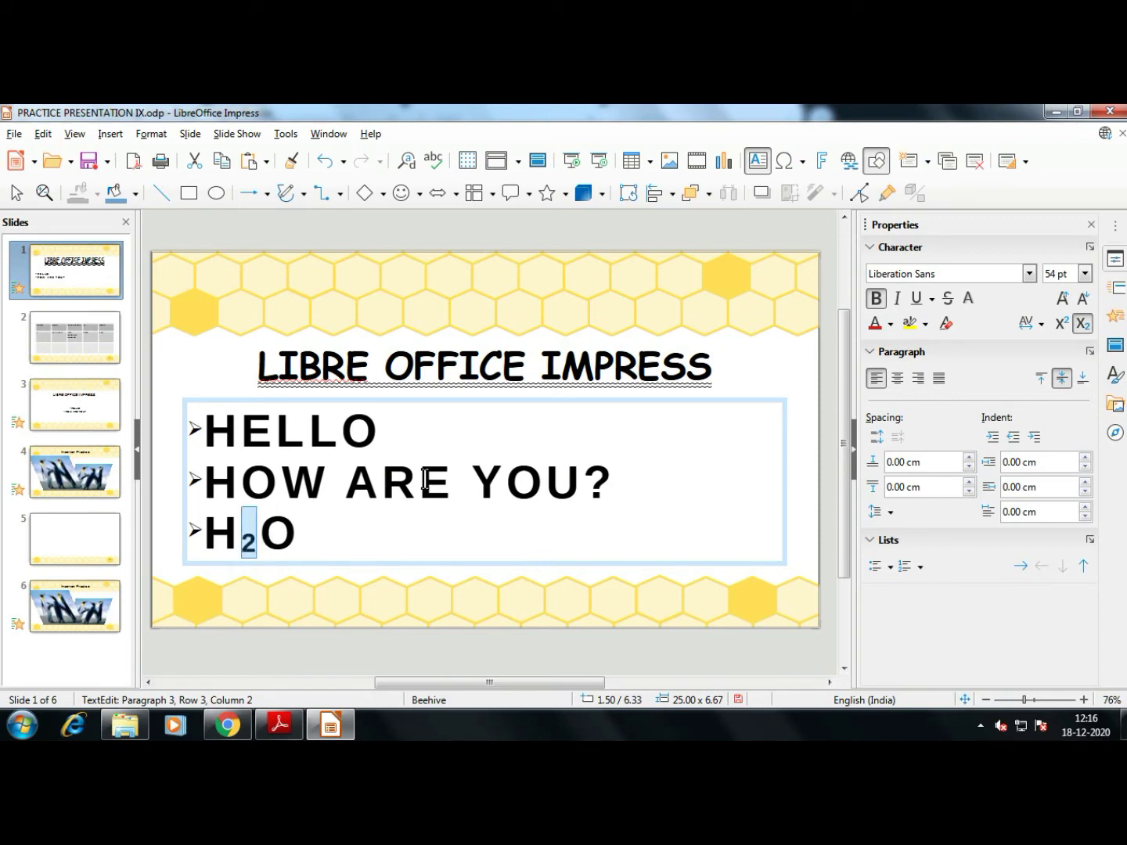
pyautogui.hotkey('ctrl', 'shift', 'p')
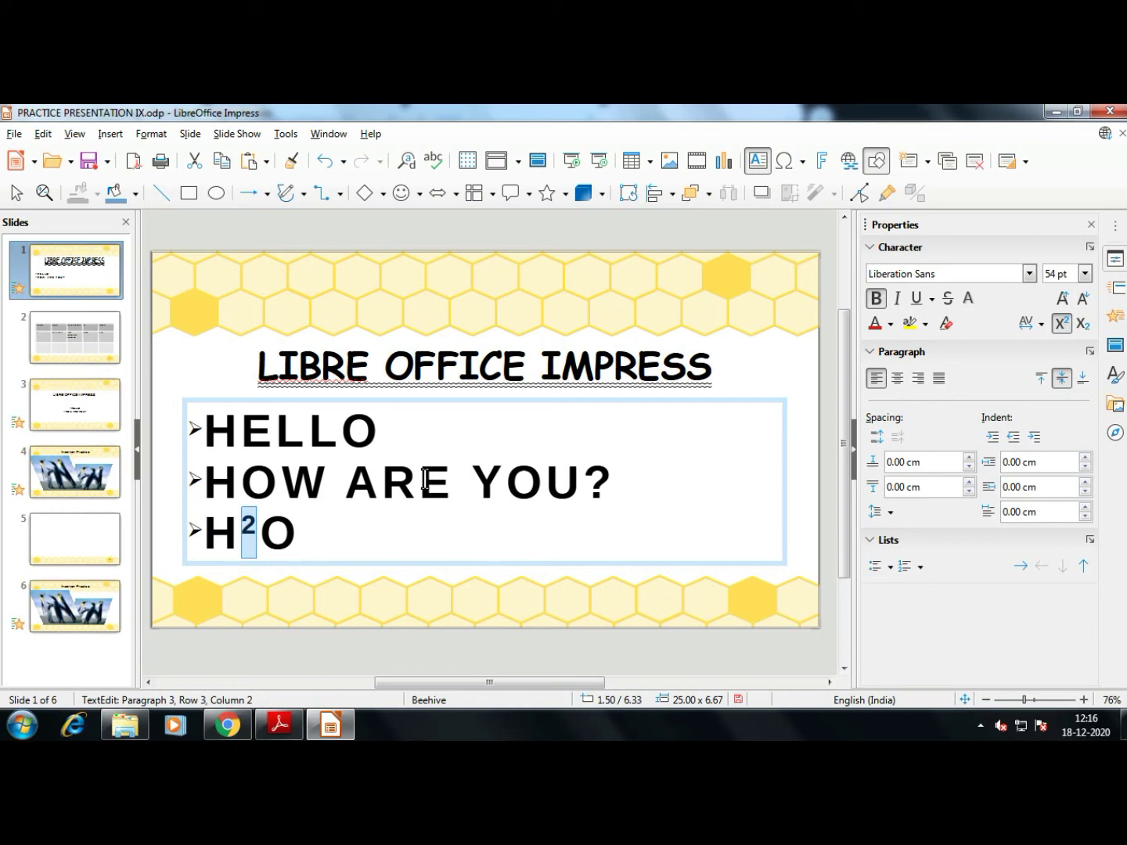
pyautogui.hotkey('ctrl', 'shift', 'b')
# Reselect the 2 and toggle the sidebar superscript and subscript buttons, ending with subscript
pyautogui.click(386, 549)
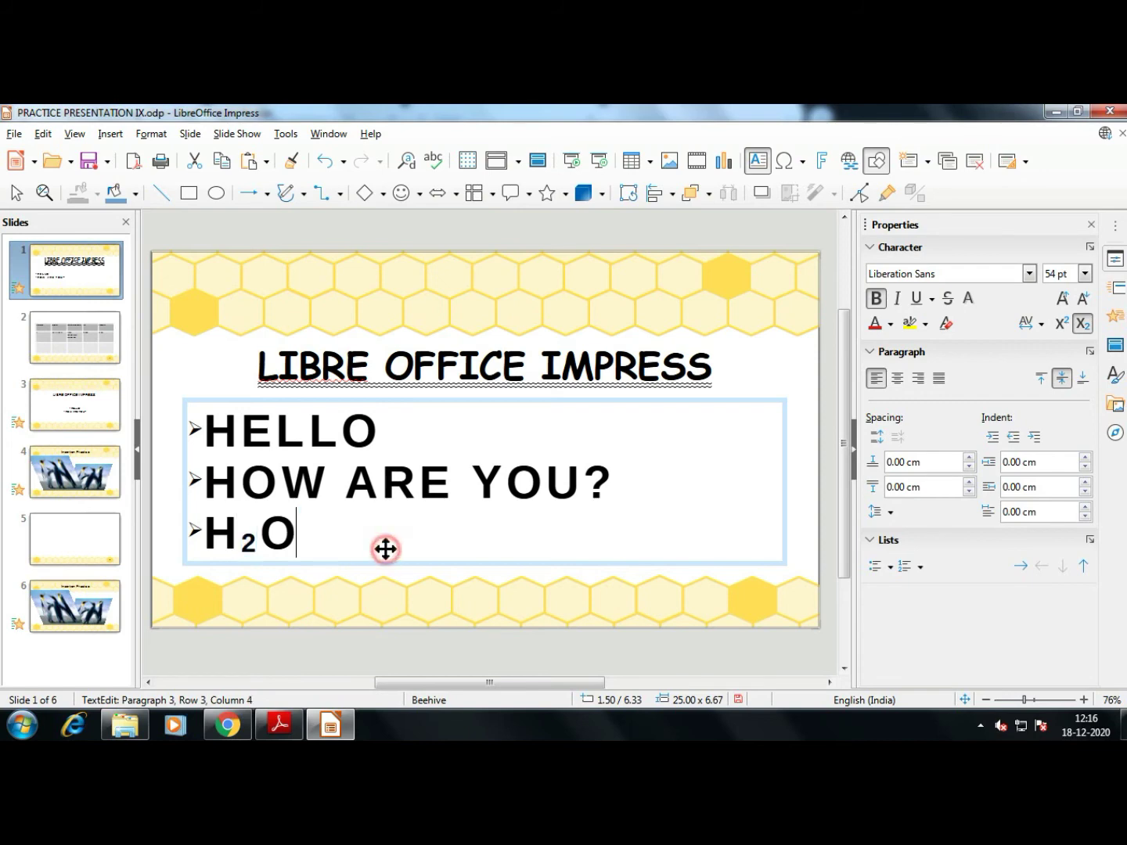
pyautogui.click(258, 531)
pyautogui.moveTo(257, 530); pyautogui.dragTo(239, 532)
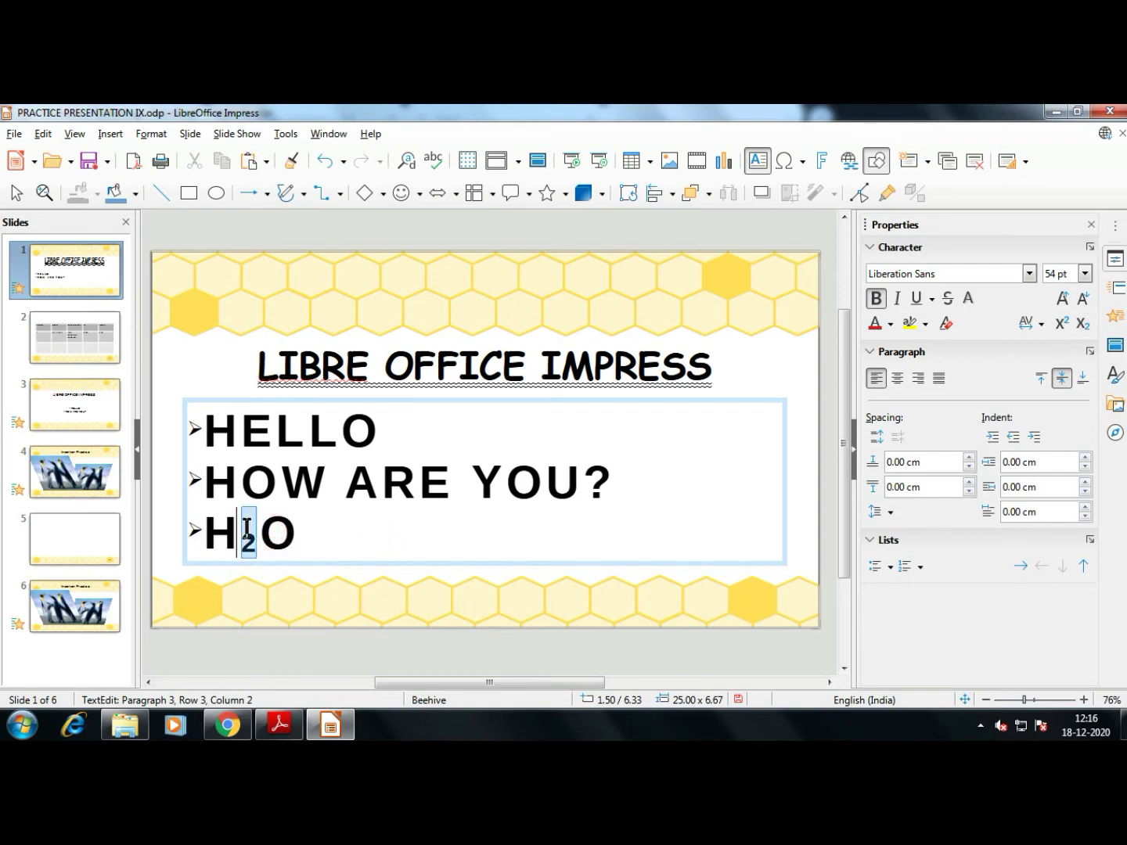
pyautogui.click(1081, 324)
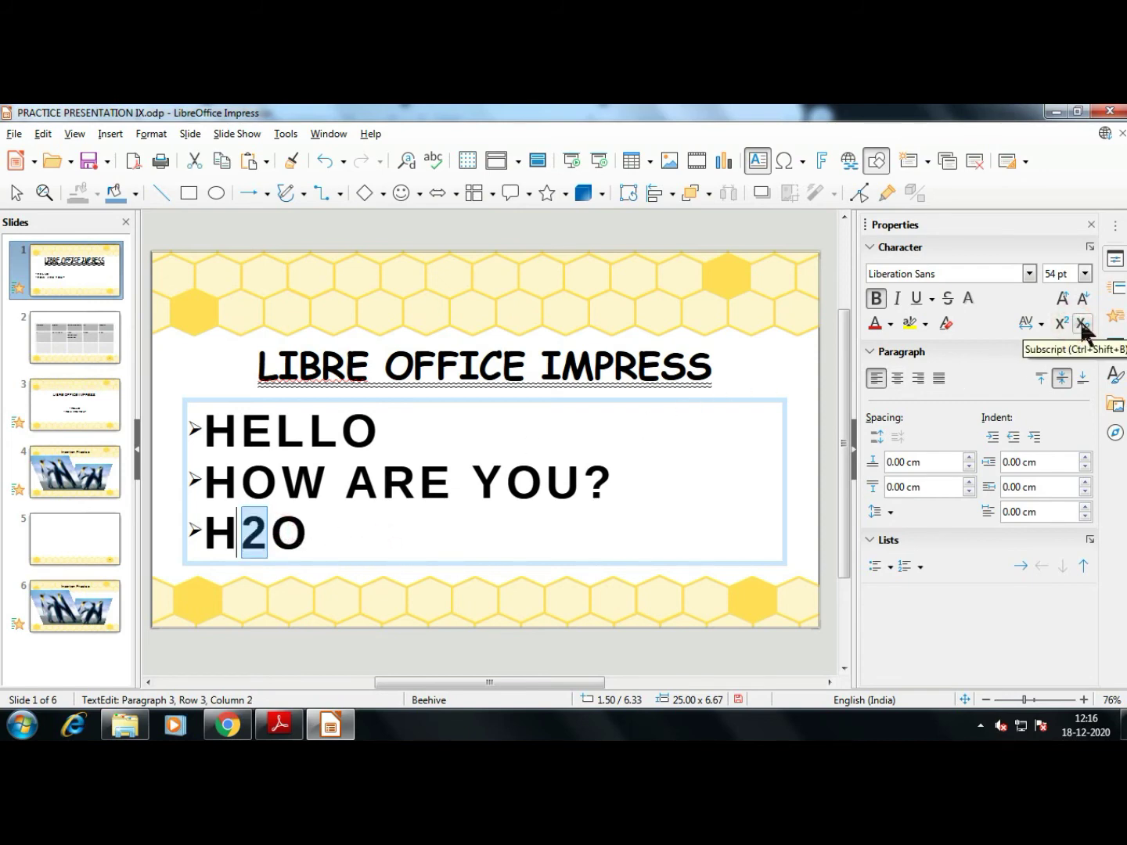
pyautogui.click(1062, 323)
pyautogui.click(1061, 323)
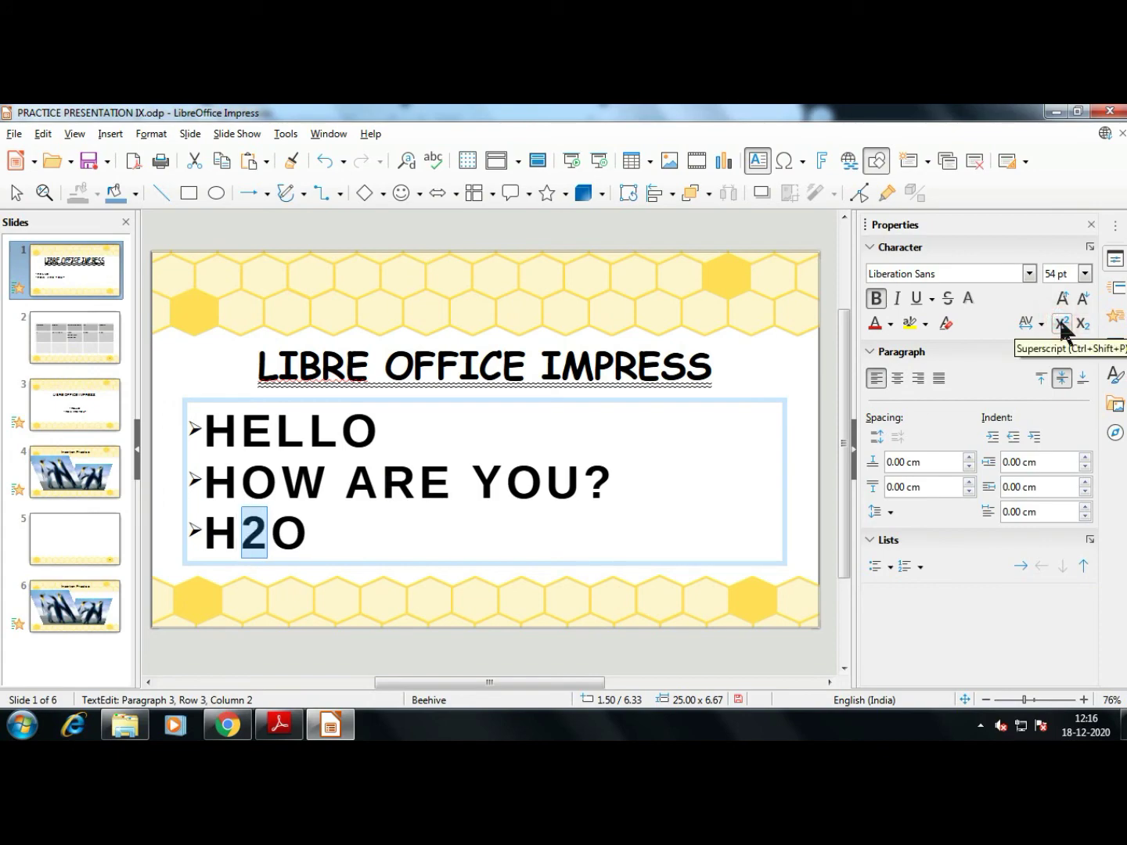
pyautogui.click(1083, 324)
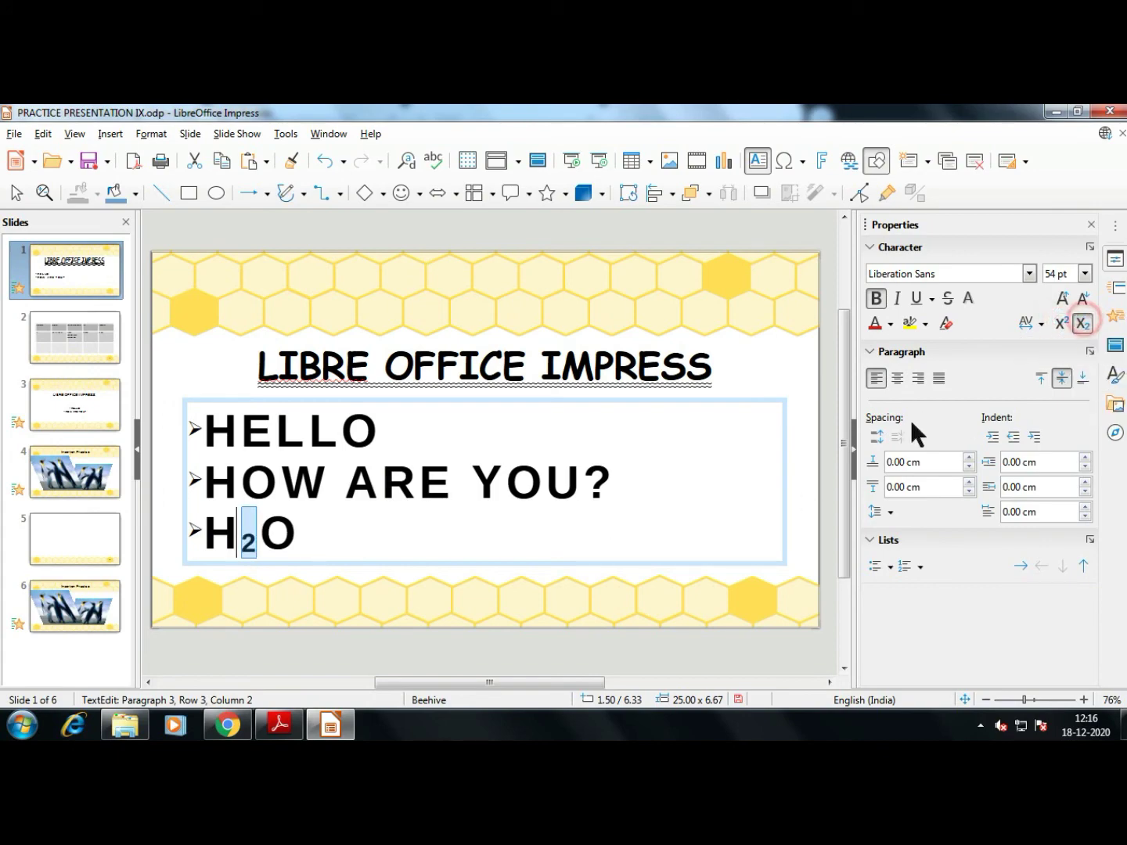
# Set the textbook zoom to 100% and scroll down to 'Selecting a row/column' on page 173
pyautogui.hotkey('alt', 'Tab')
pyautogui.scroll(-4, 476, 518)
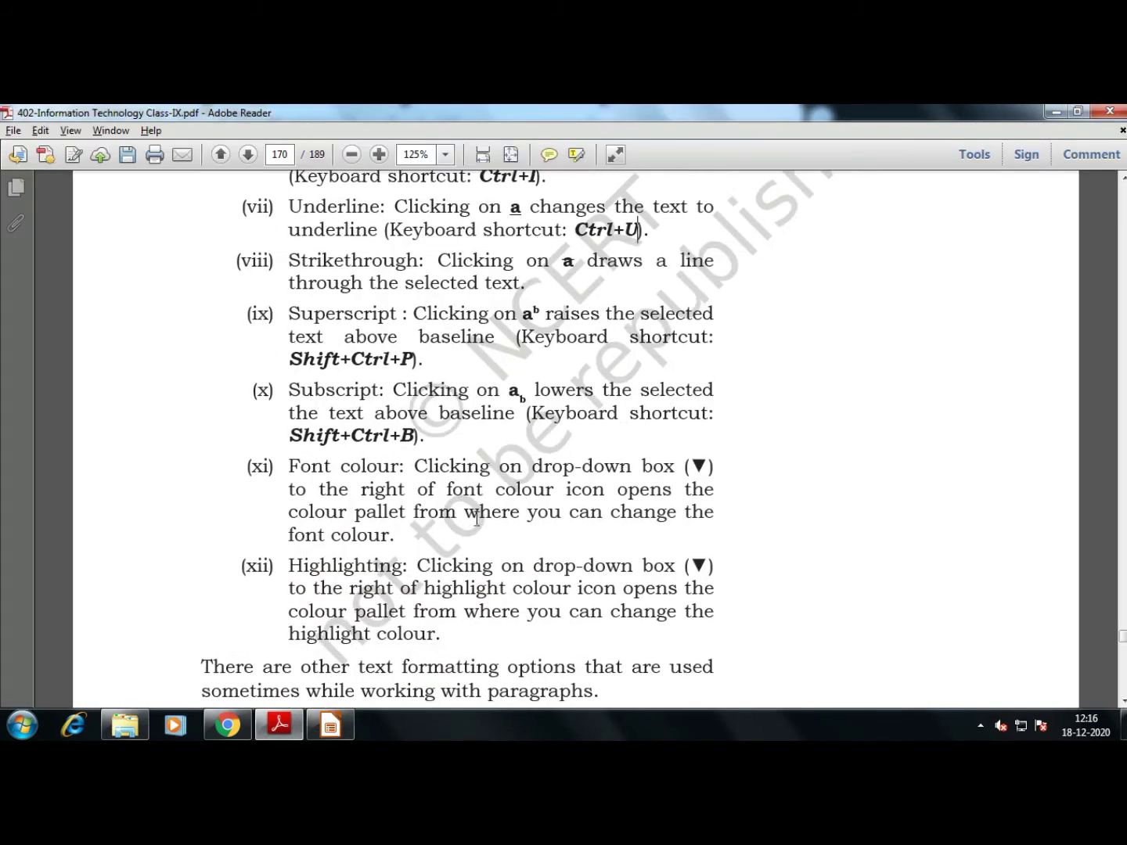
pyautogui.hotkey('ctrl', '-')
pyautogui.hotkey('ctrl', '-')
pyautogui.hotkey('ctrl', '+')
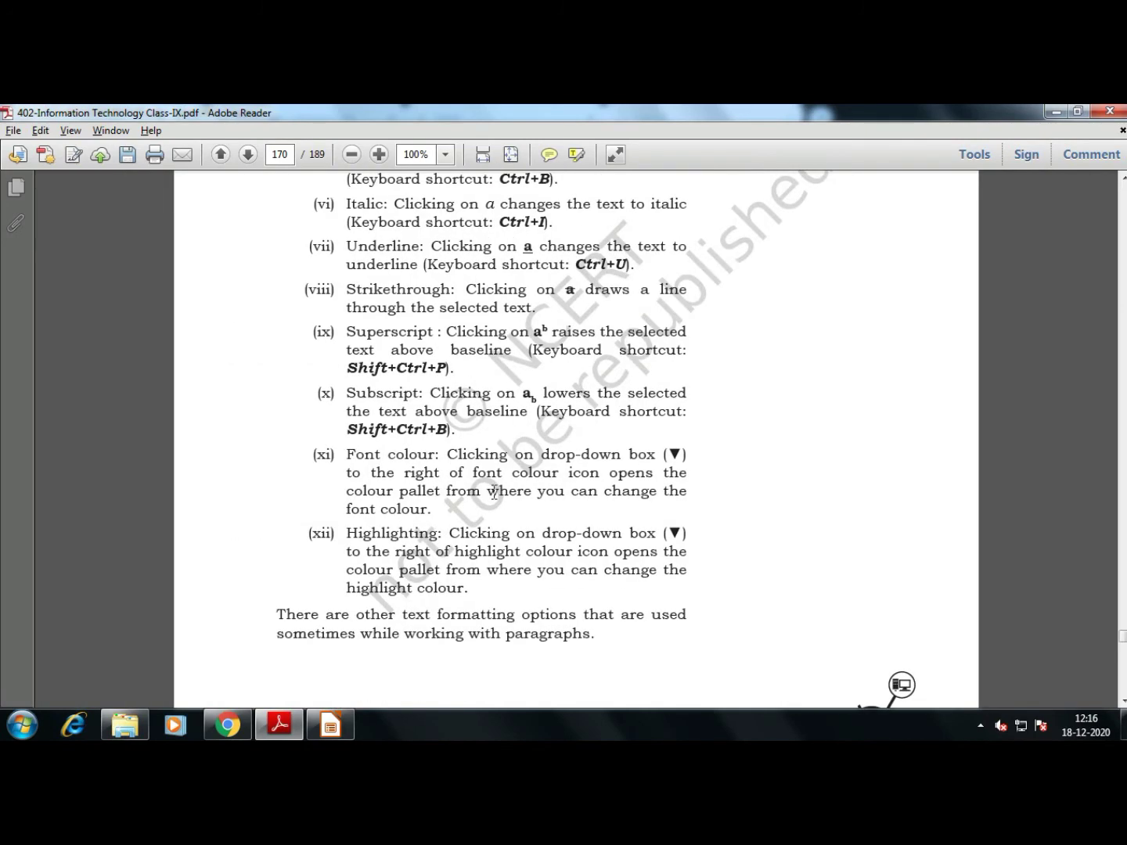
pyautogui.scroll(-3, 517, 497)
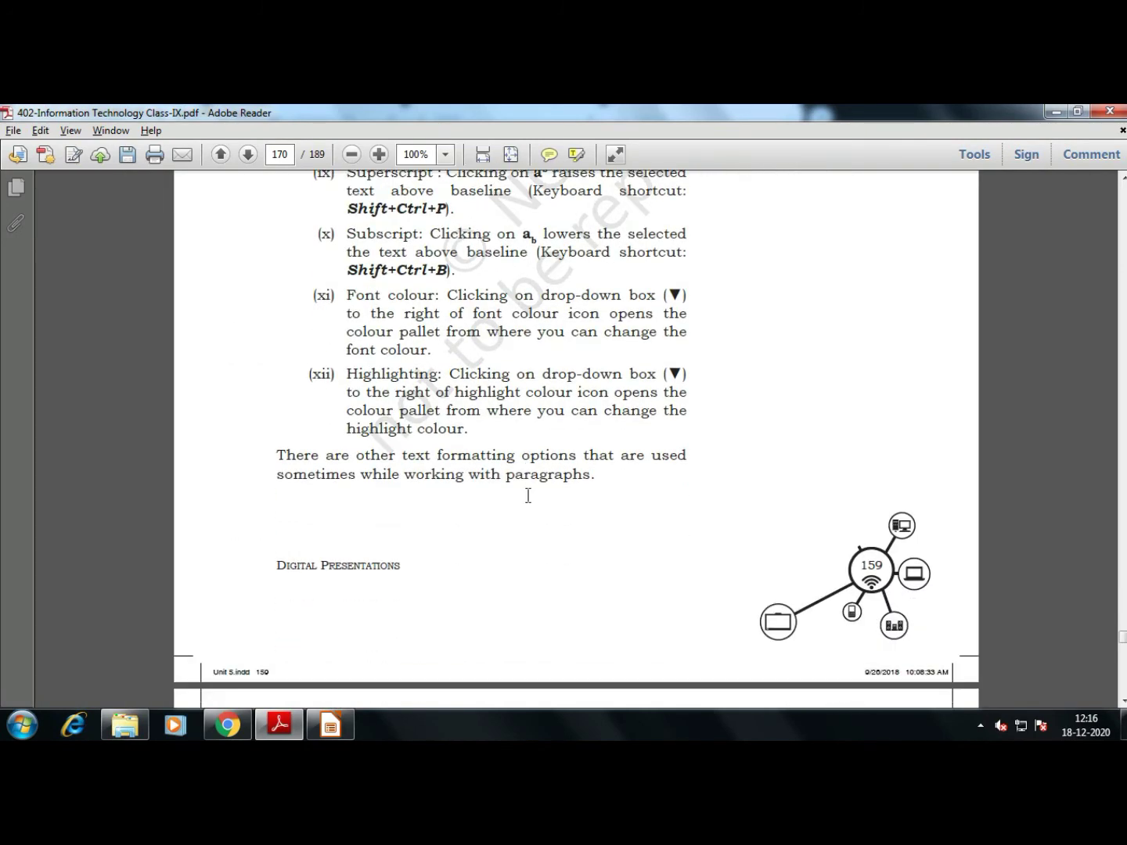
pyautogui.scroll(-6, 529, 496)
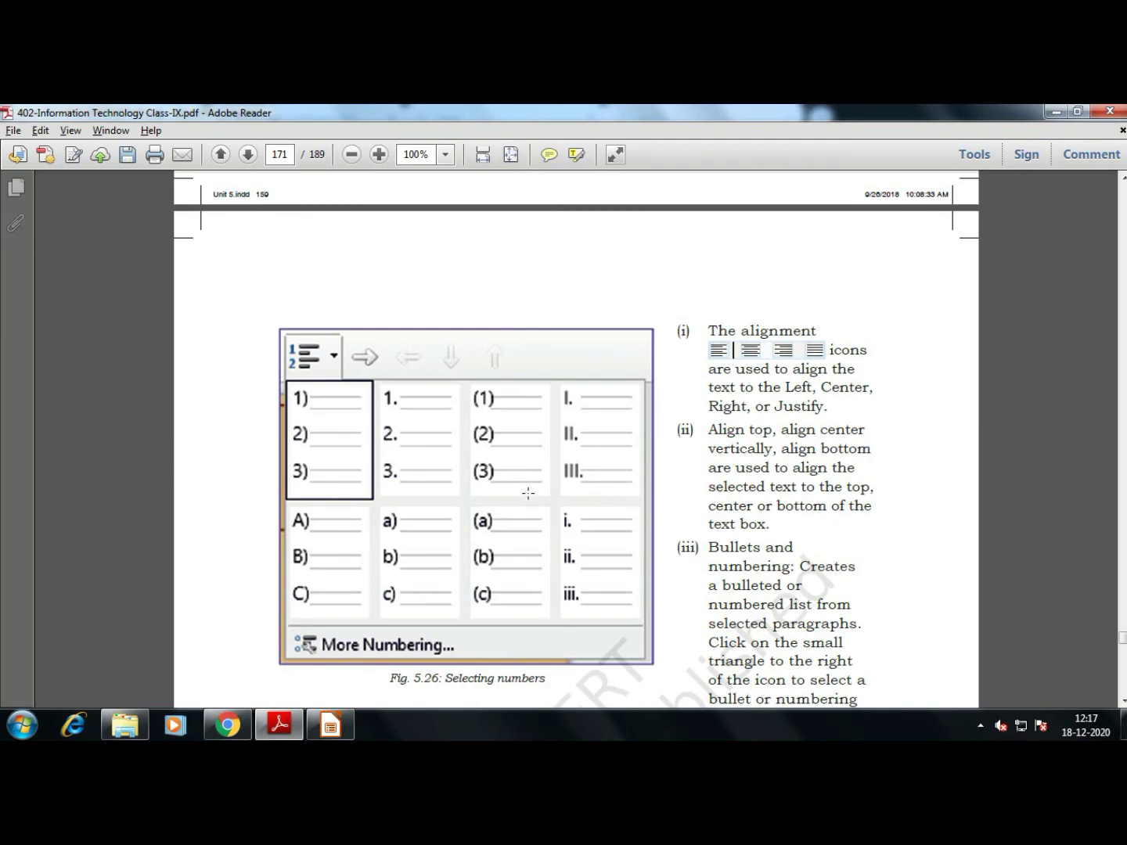
pyautogui.scroll(-5, 528, 493)
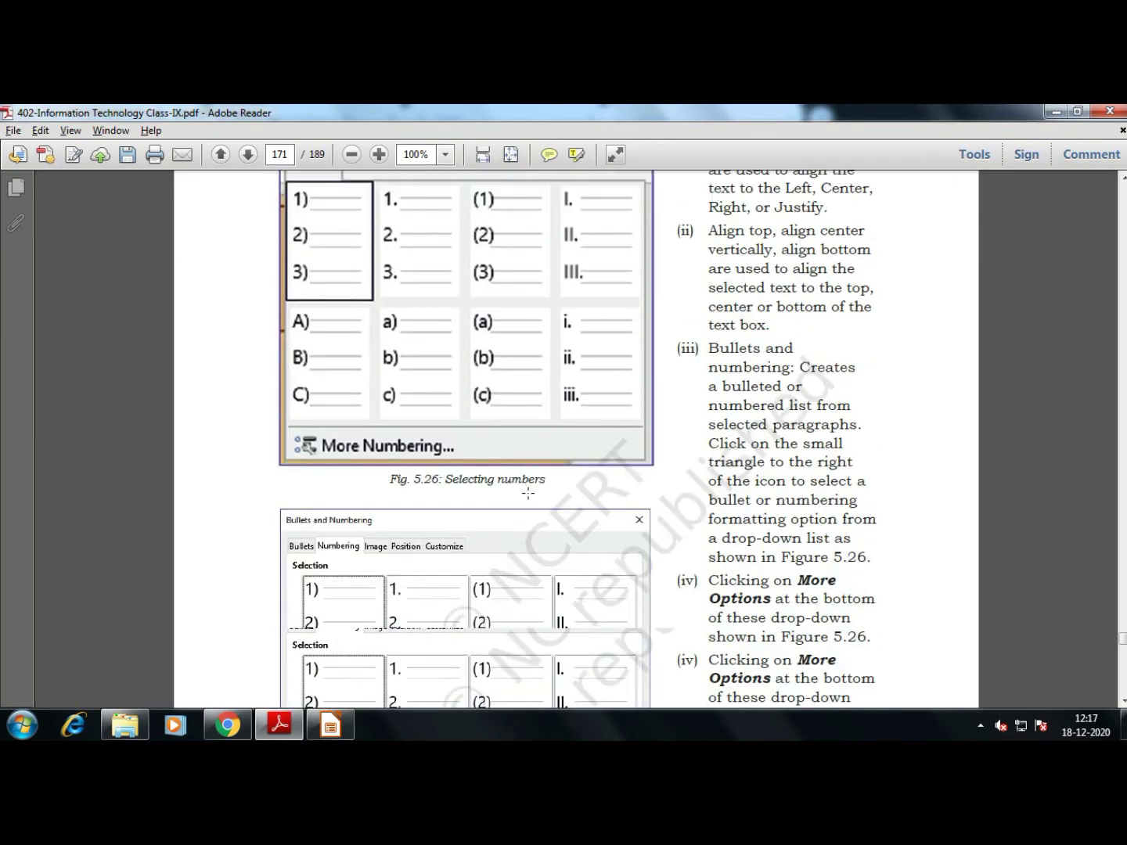
pyautogui.scroll(-8, 529, 493)
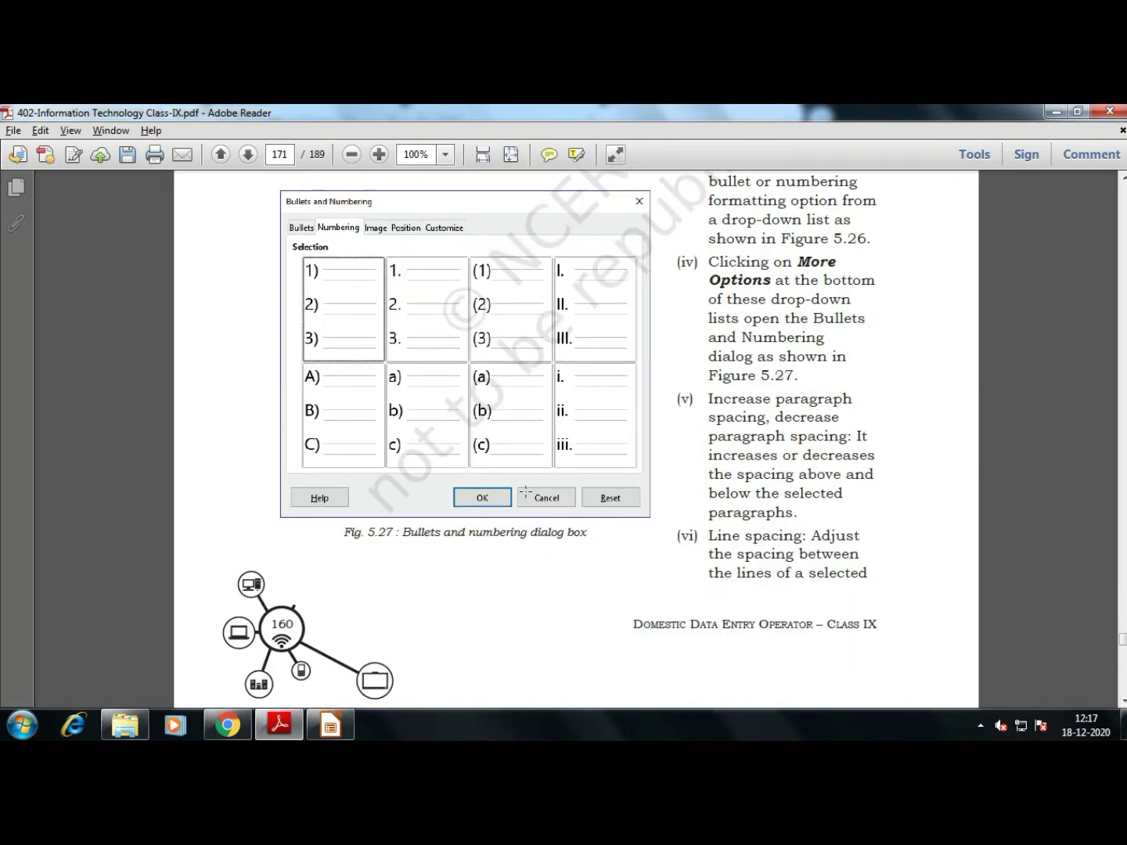
pyautogui.scroll(-8, 522, 490)
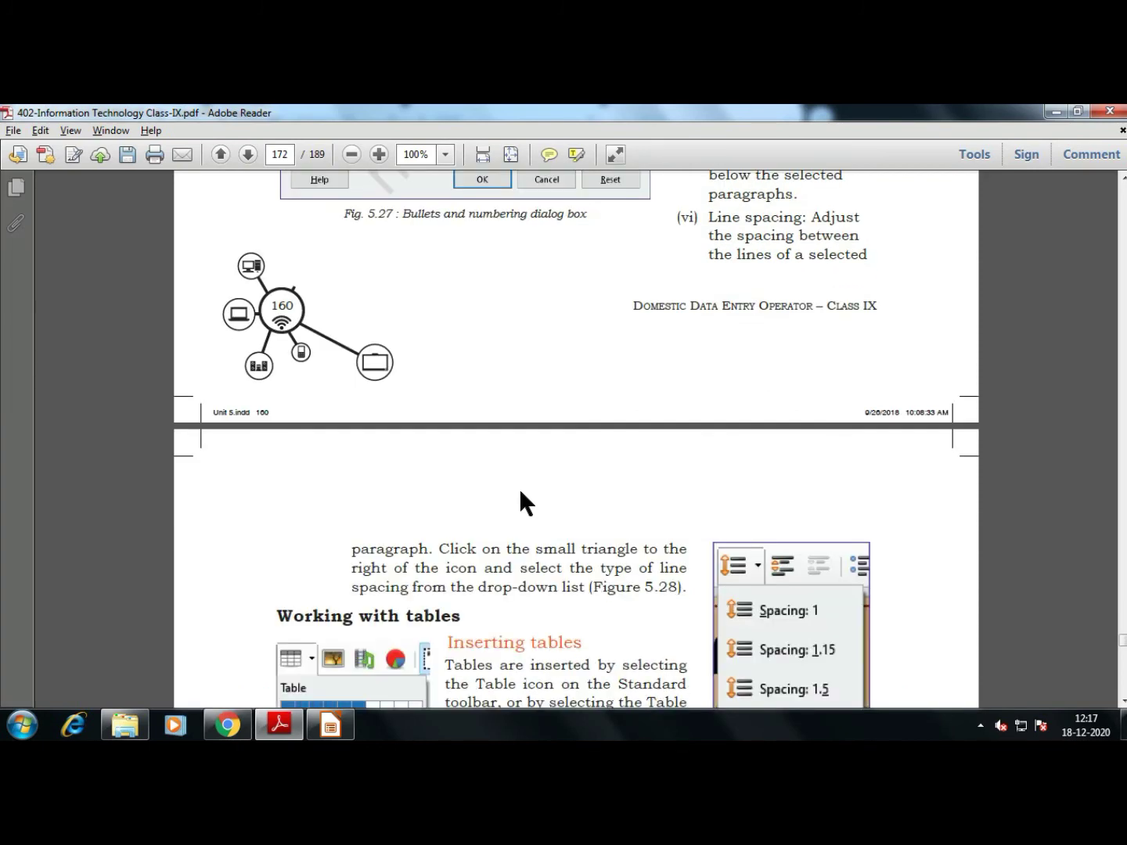
pyautogui.scroll(-5, 521, 493)
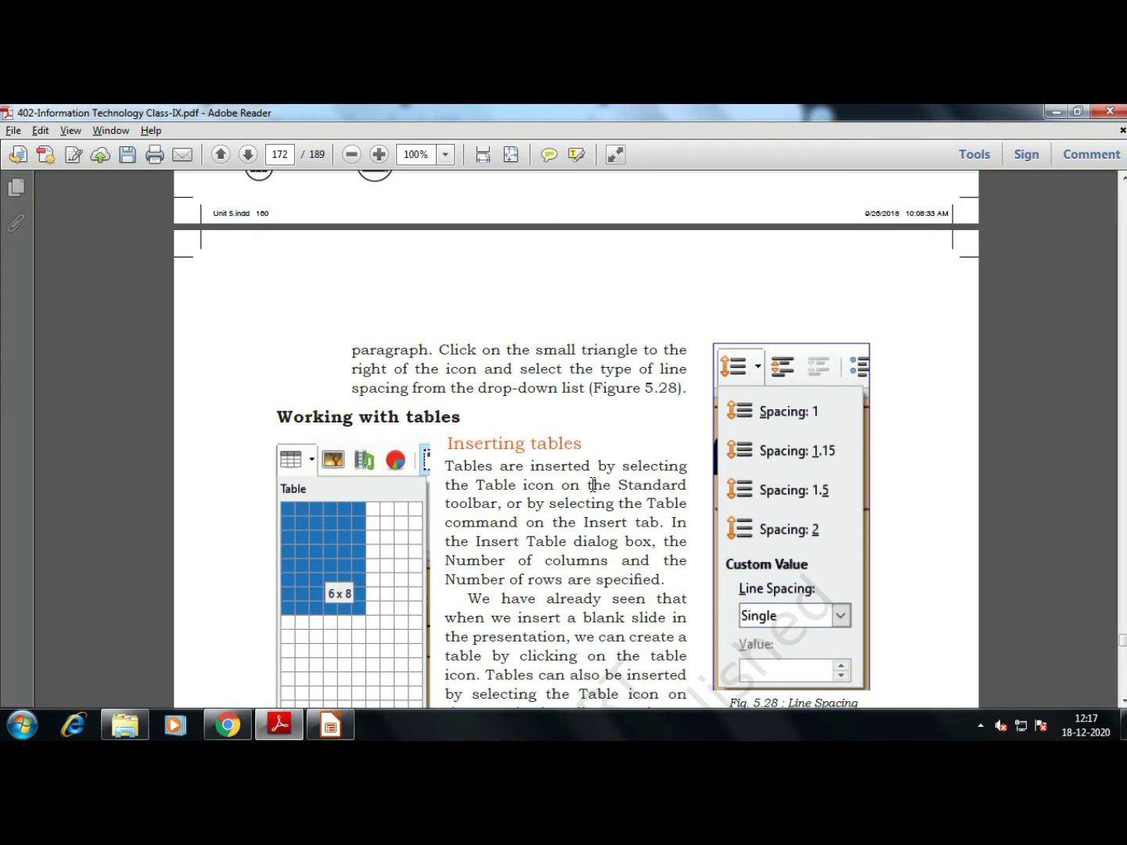
pyautogui.scroll(-5, 569, 477)
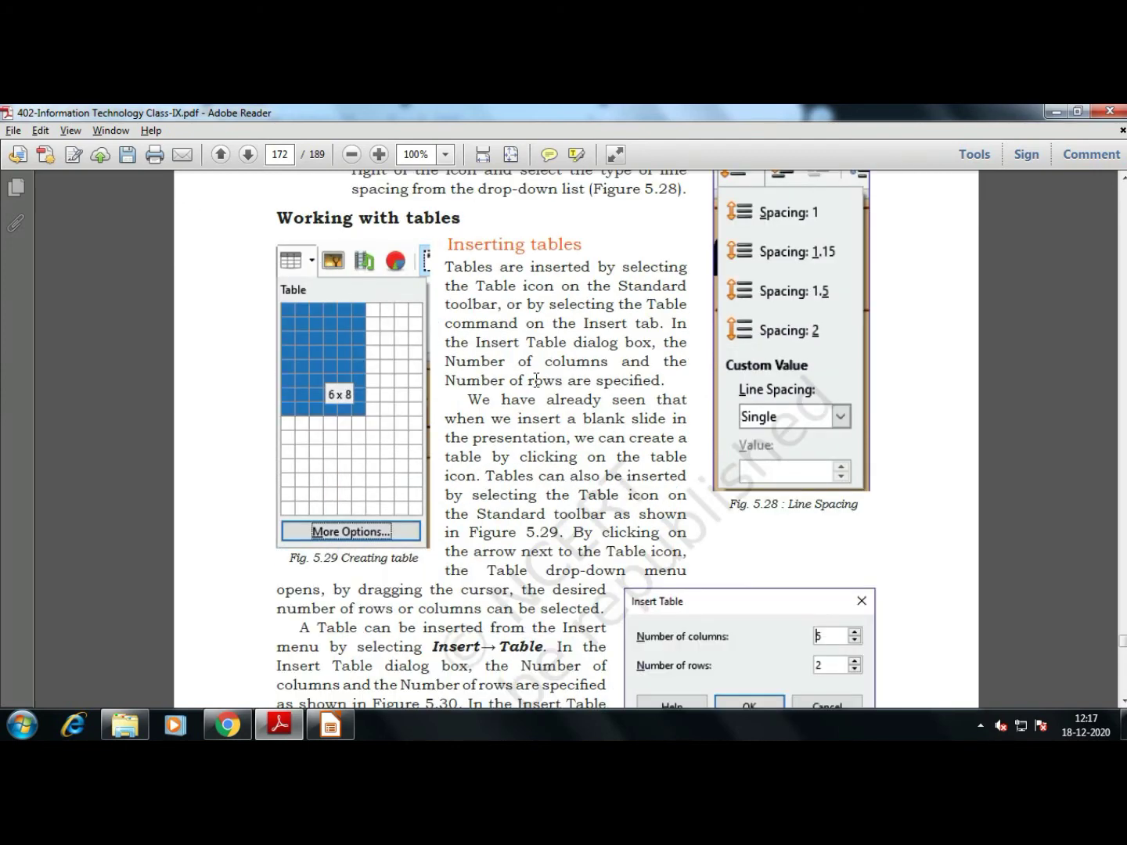
pyautogui.scroll(-6, 516, 462)
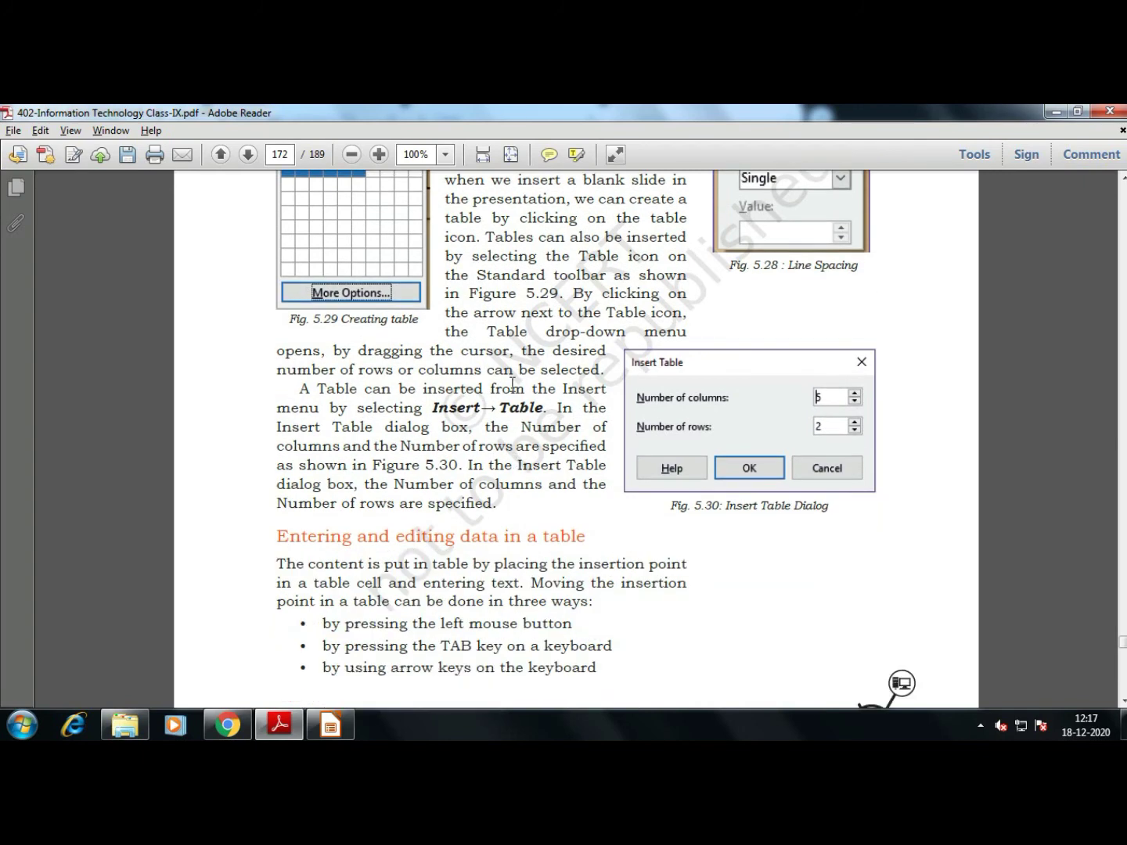
pyautogui.scroll(-4, 514, 426)
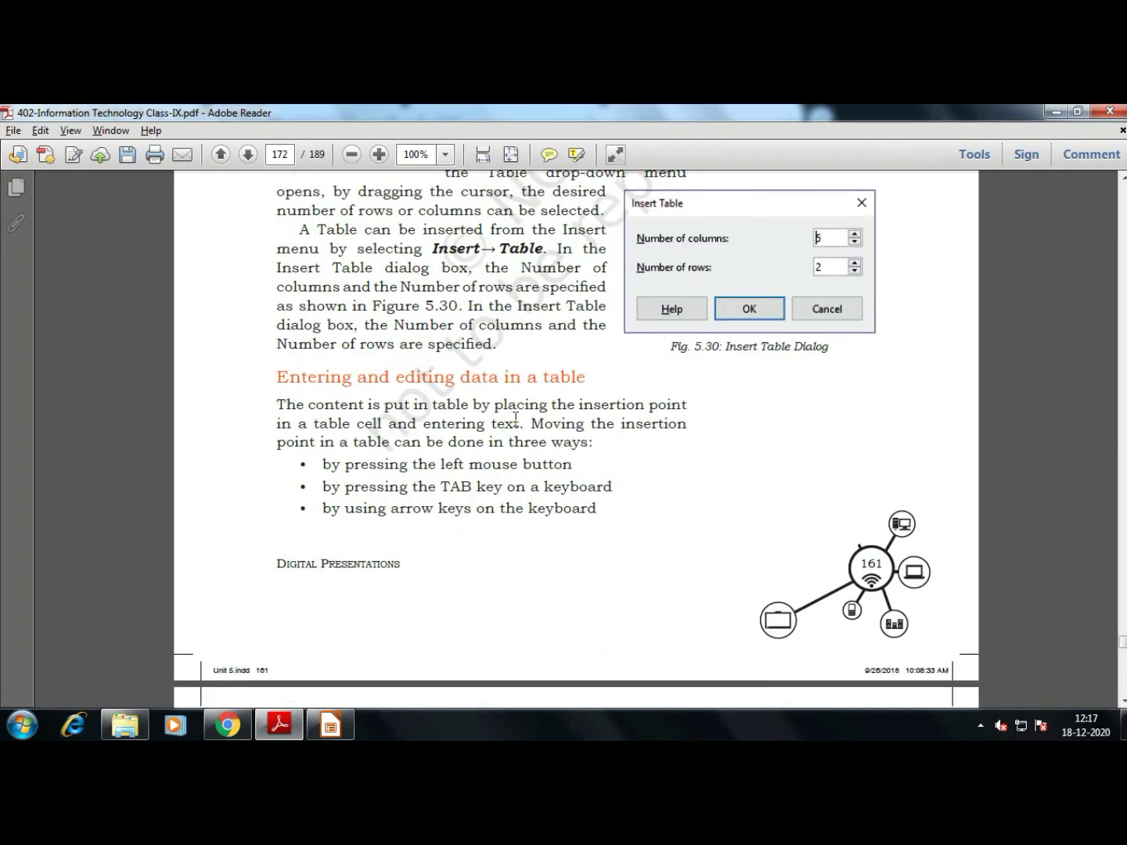
pyautogui.scroll(-7, 487, 452)
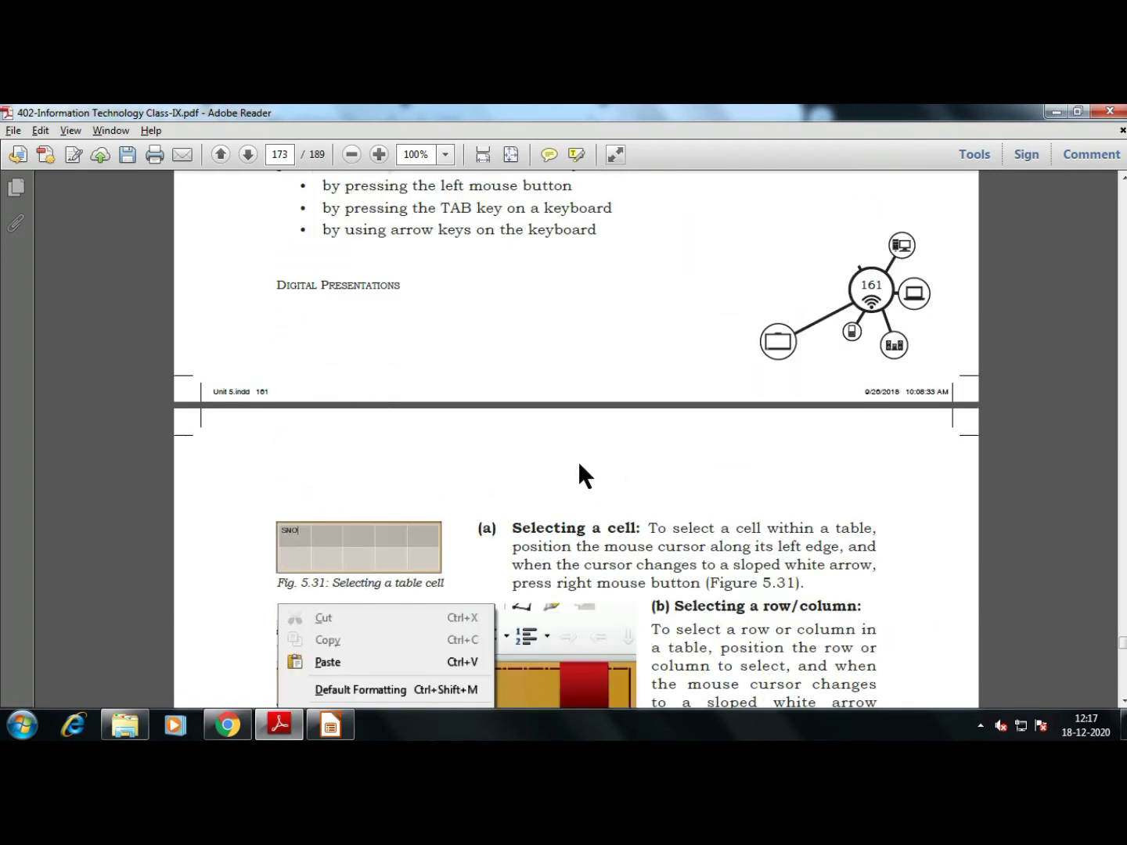
pyautogui.scroll(-3, 582, 472)
pyautogui.scroll(-1, 593, 460)
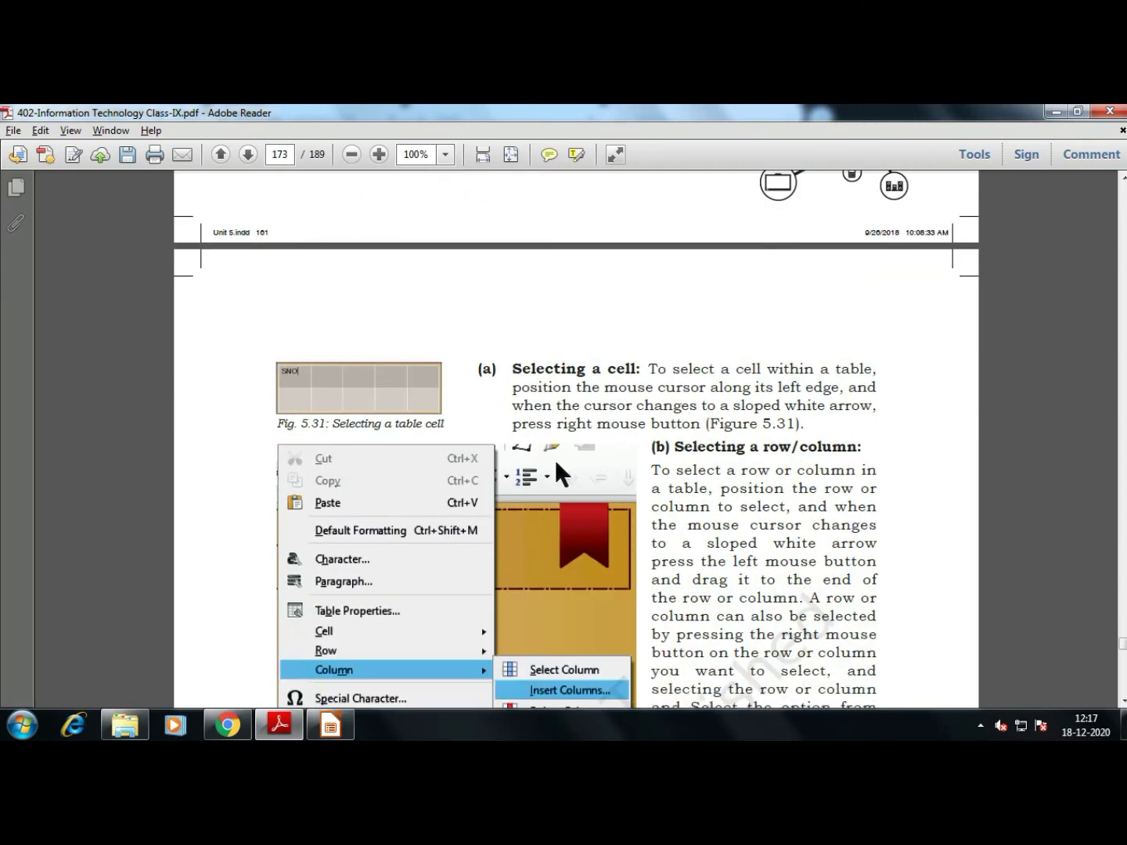
pyautogui.scroll(-5, 704, 443)
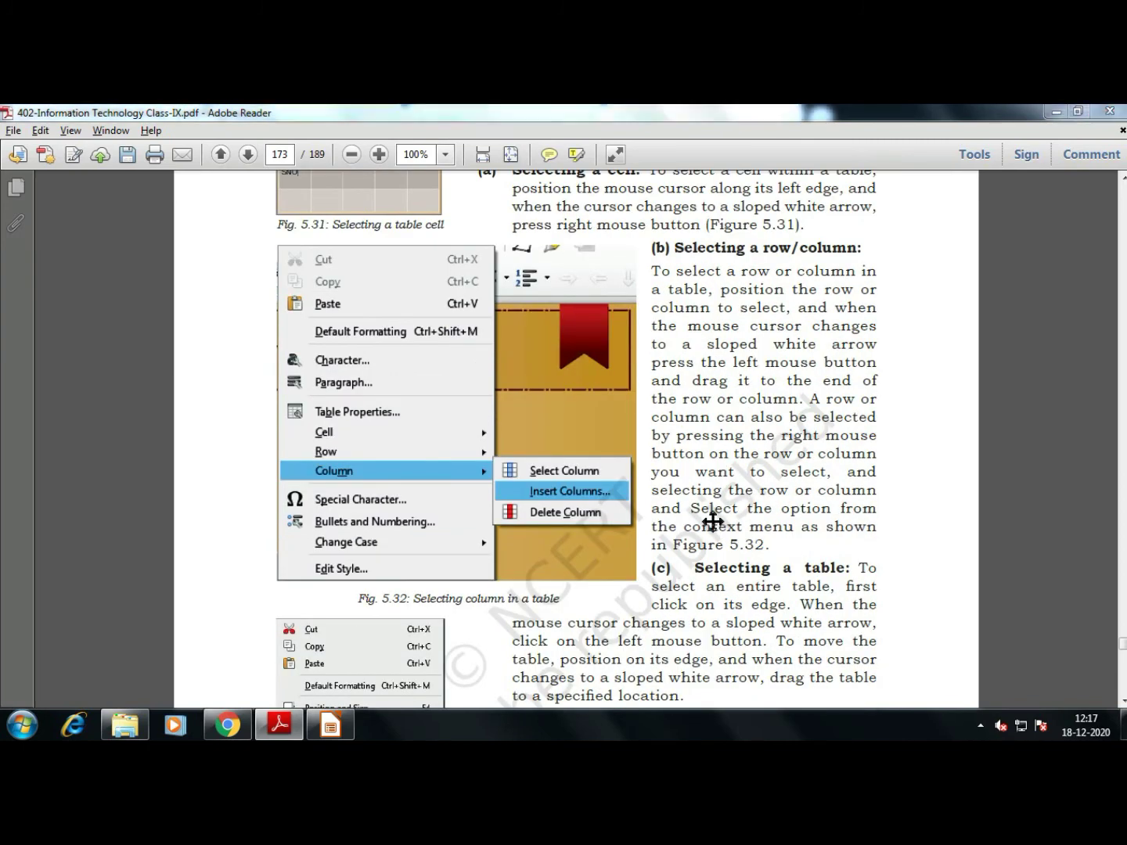
pyautogui.hotkey('alt', 'Tab')
# Go to slide 2, place the cursor in the table's DATE header cell, and glance at the Insert menu
pyautogui.click(78, 336)
pyautogui.click(357, 414)
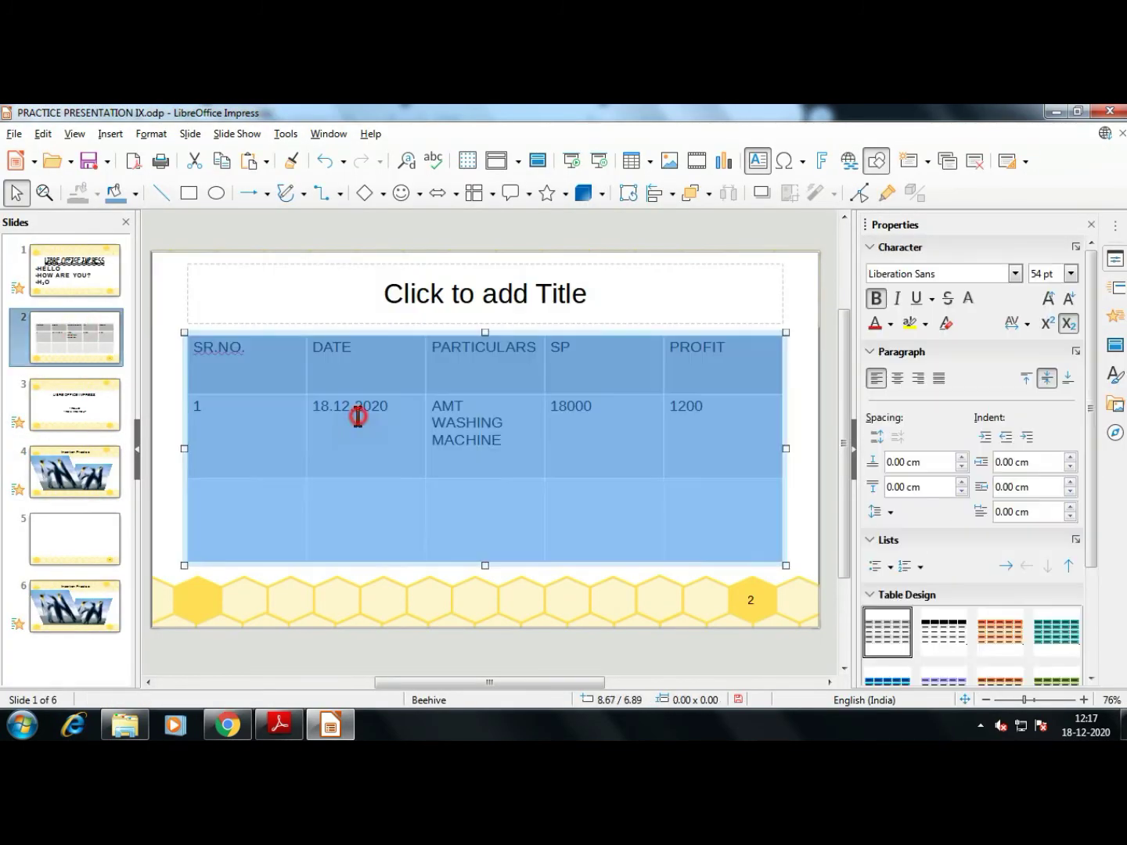
pyautogui.click(341, 446)
pyautogui.click(341, 335)
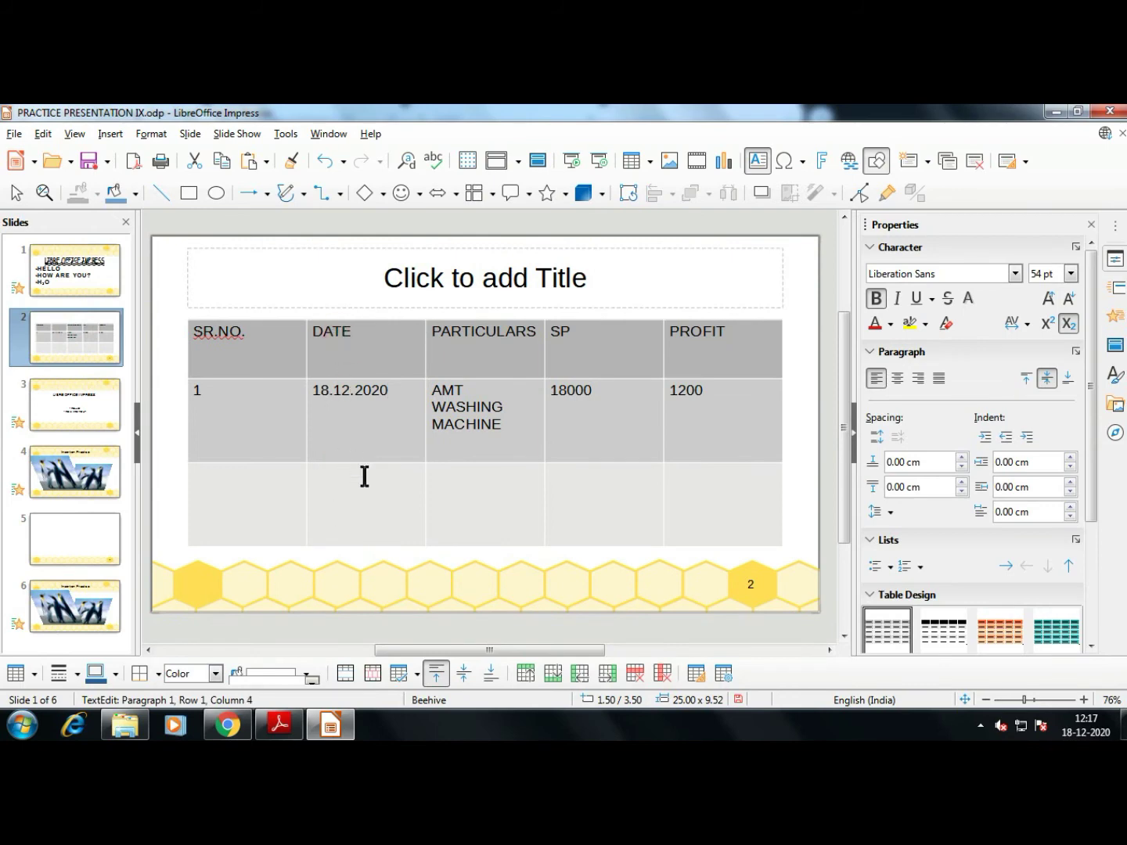
pyautogui.click(110, 134)
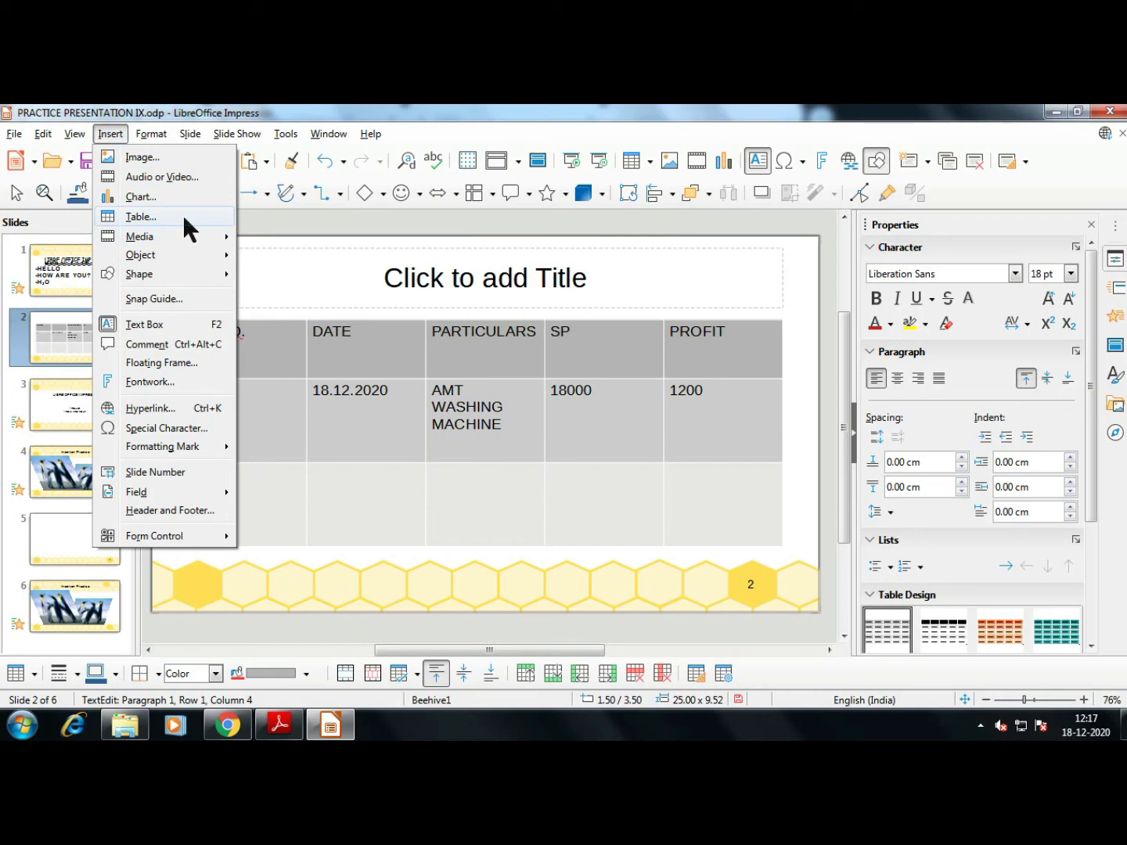
pyautogui.hotkey('alt', 'Tab')
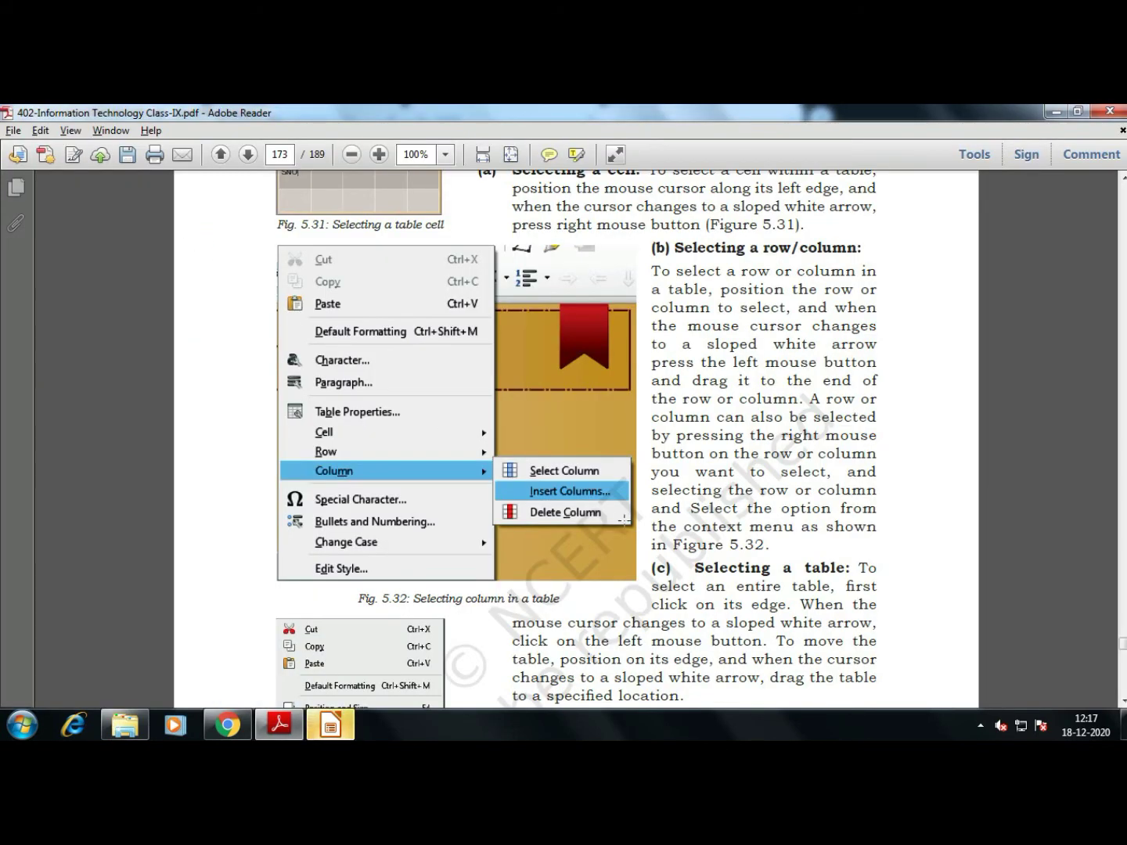
# Scroll the PDF back to the 'Selecting a cell' and 'Selecting a row/column' text, then return to Impress
pyautogui.hotkey('alt', 'Tab')
pyautogui.hotkey('alt', 'Tab')
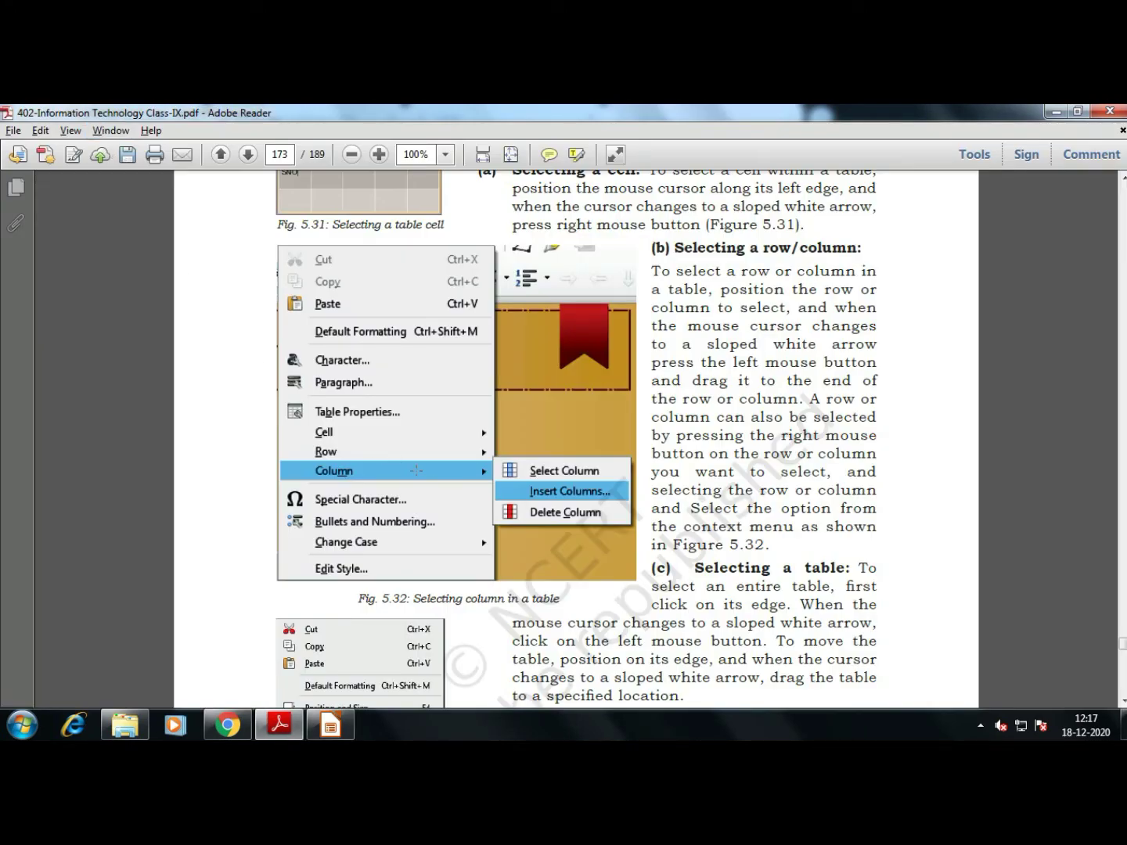
pyautogui.scroll(1, 432, 501)
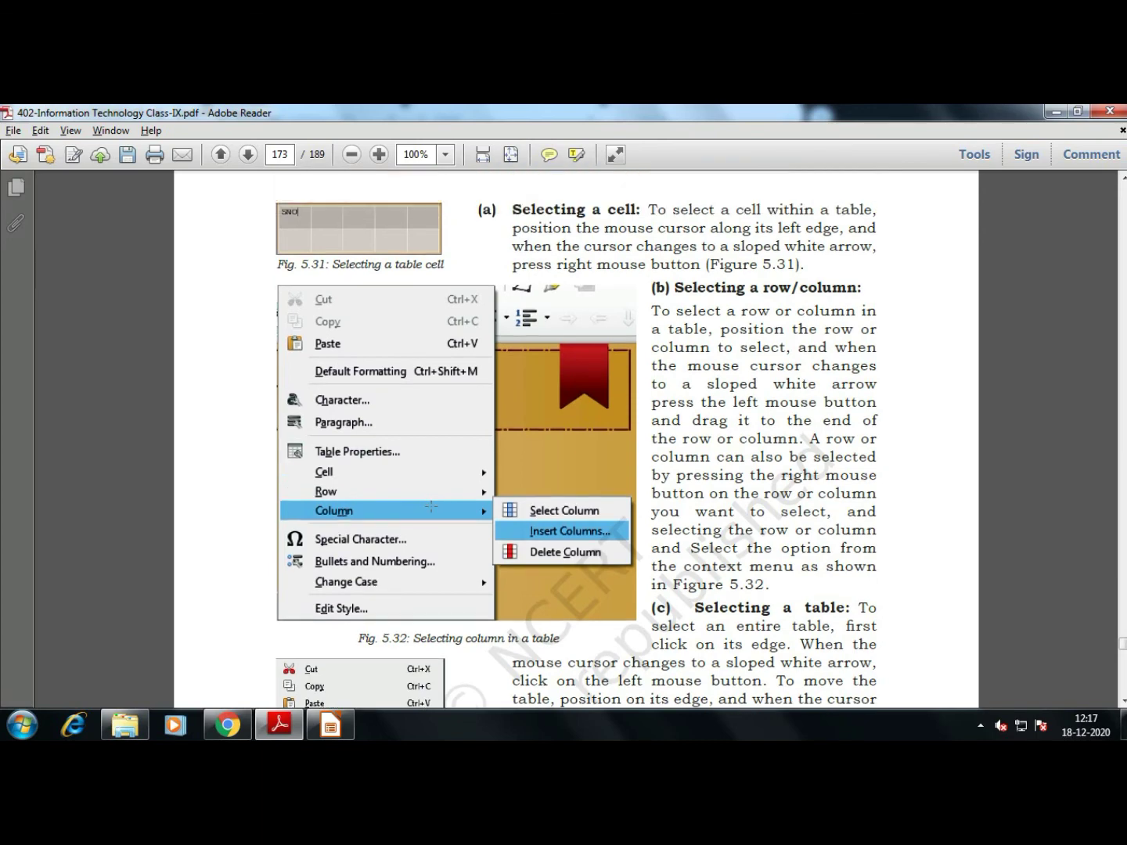
pyautogui.hotkey('alt', 'Tab')
pyautogui.rightClick(366, 357)
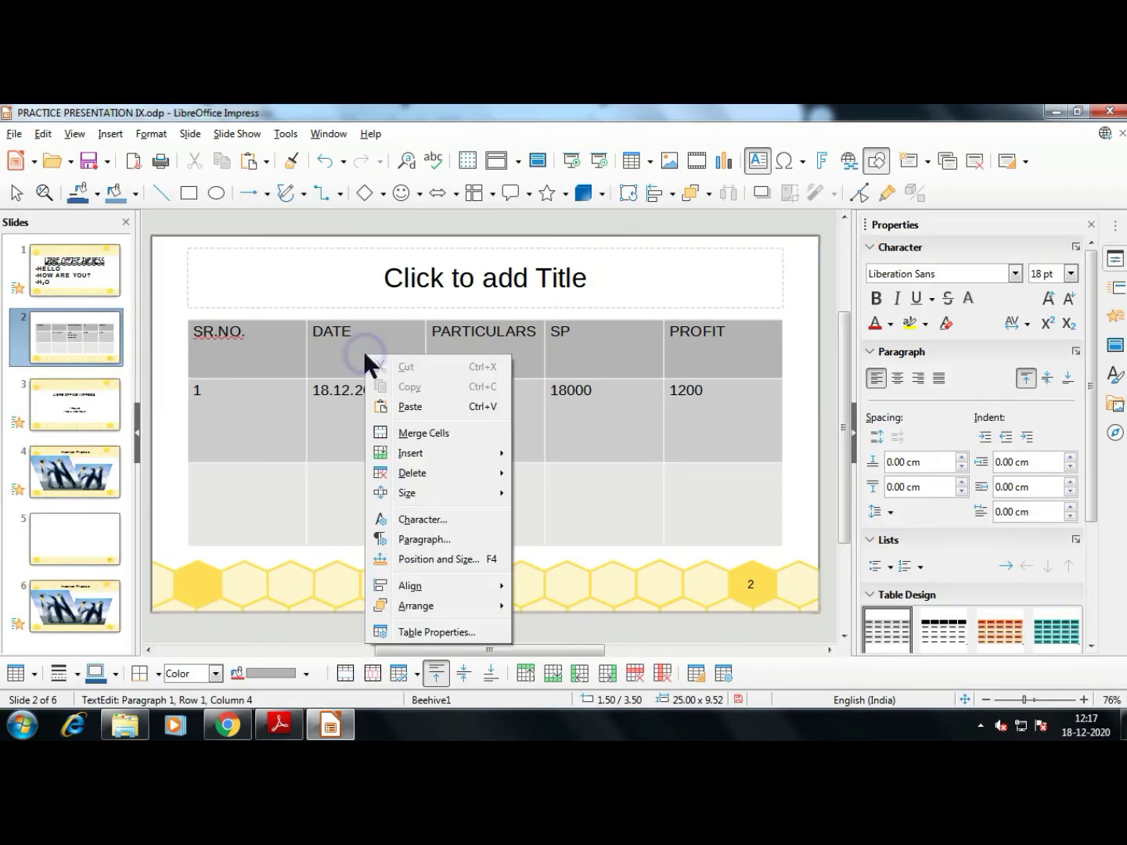
pyautogui.moveTo(469, 455)
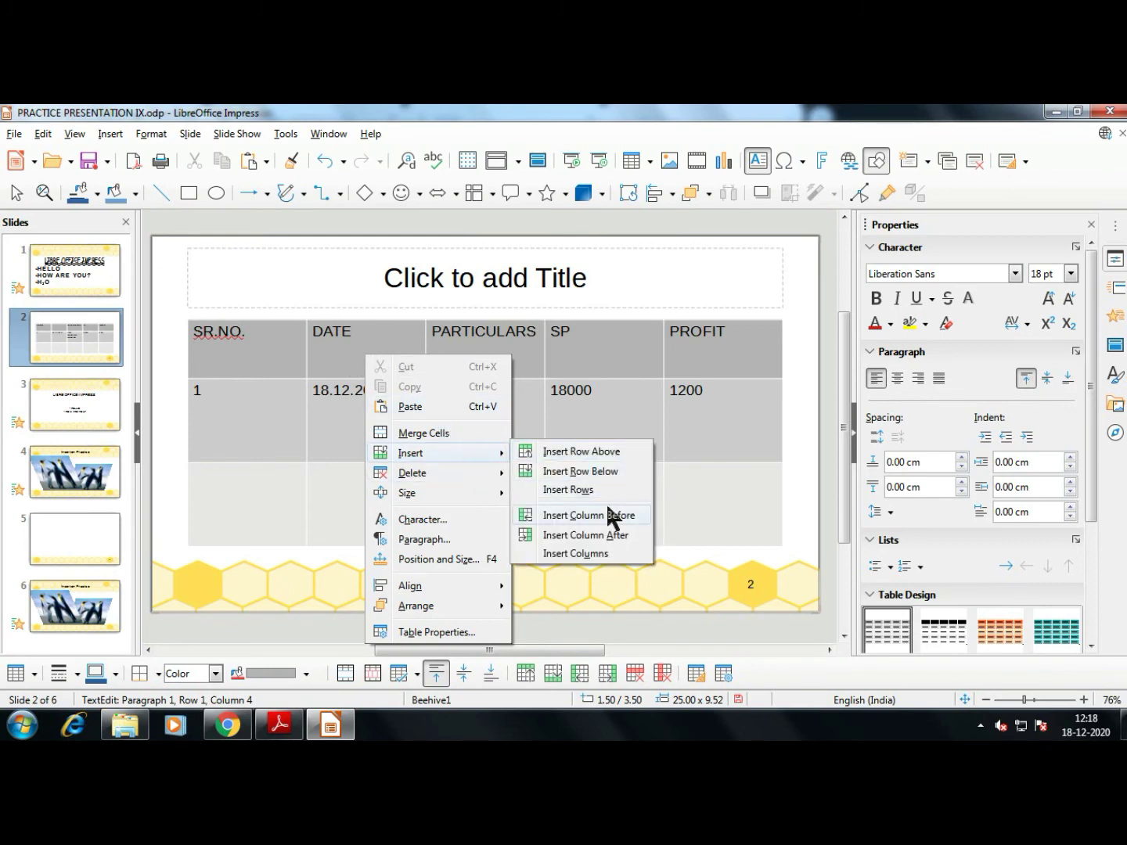
pyautogui.click(610, 513)
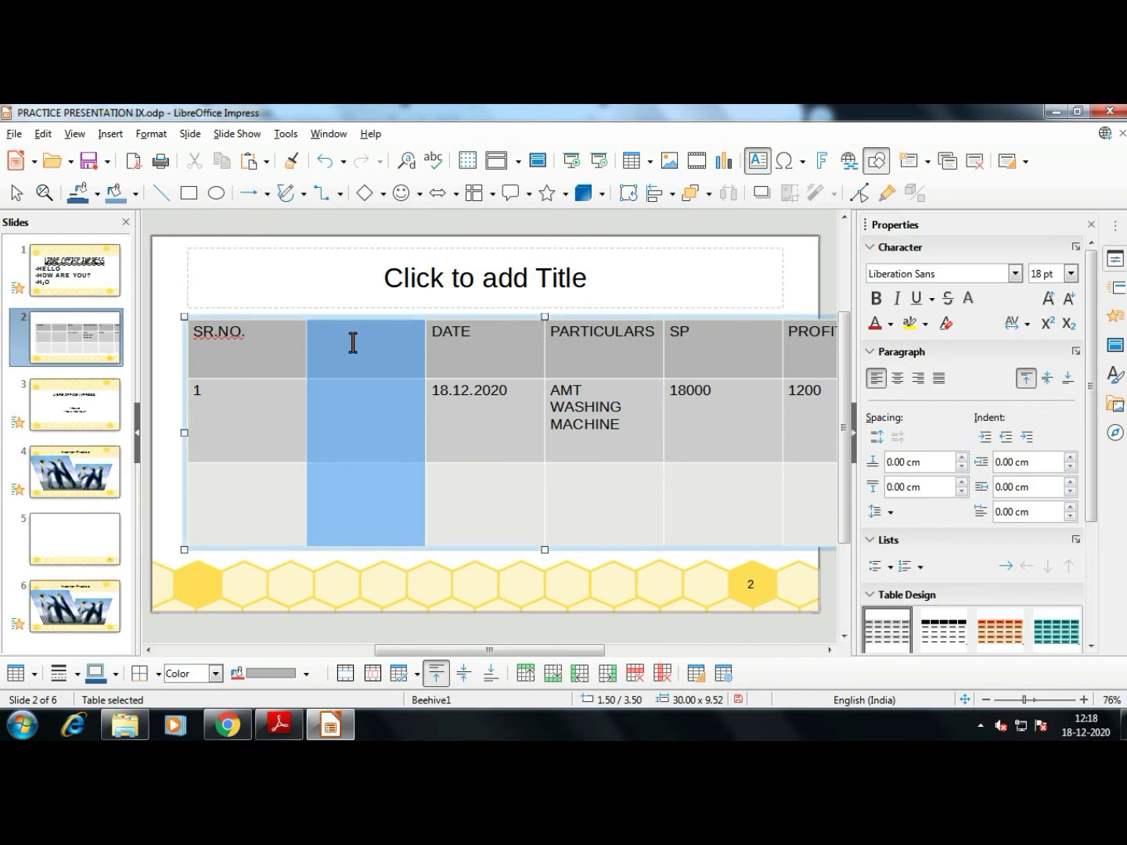
pyautogui.hotkey('ctrl', 'z')
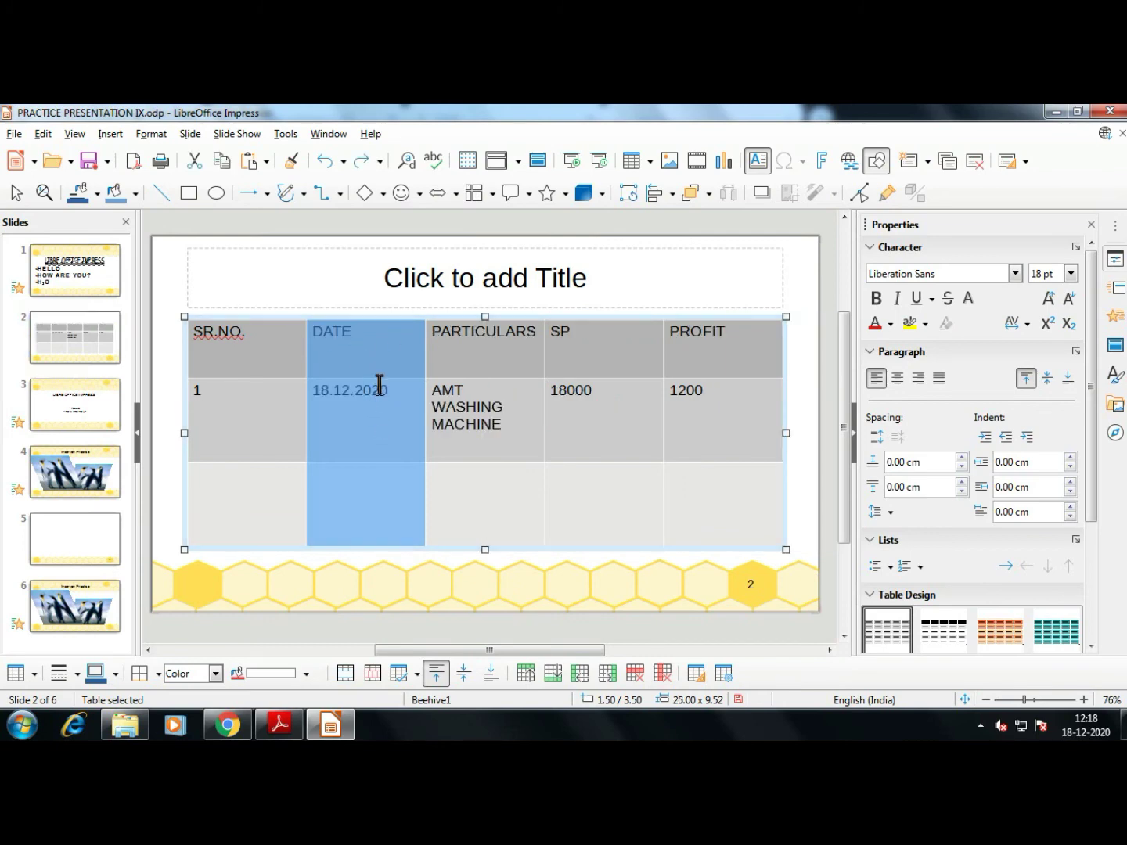
pyautogui.hotkey('alt', 'Tab')
pyautogui.scroll(-5, 662, 413)
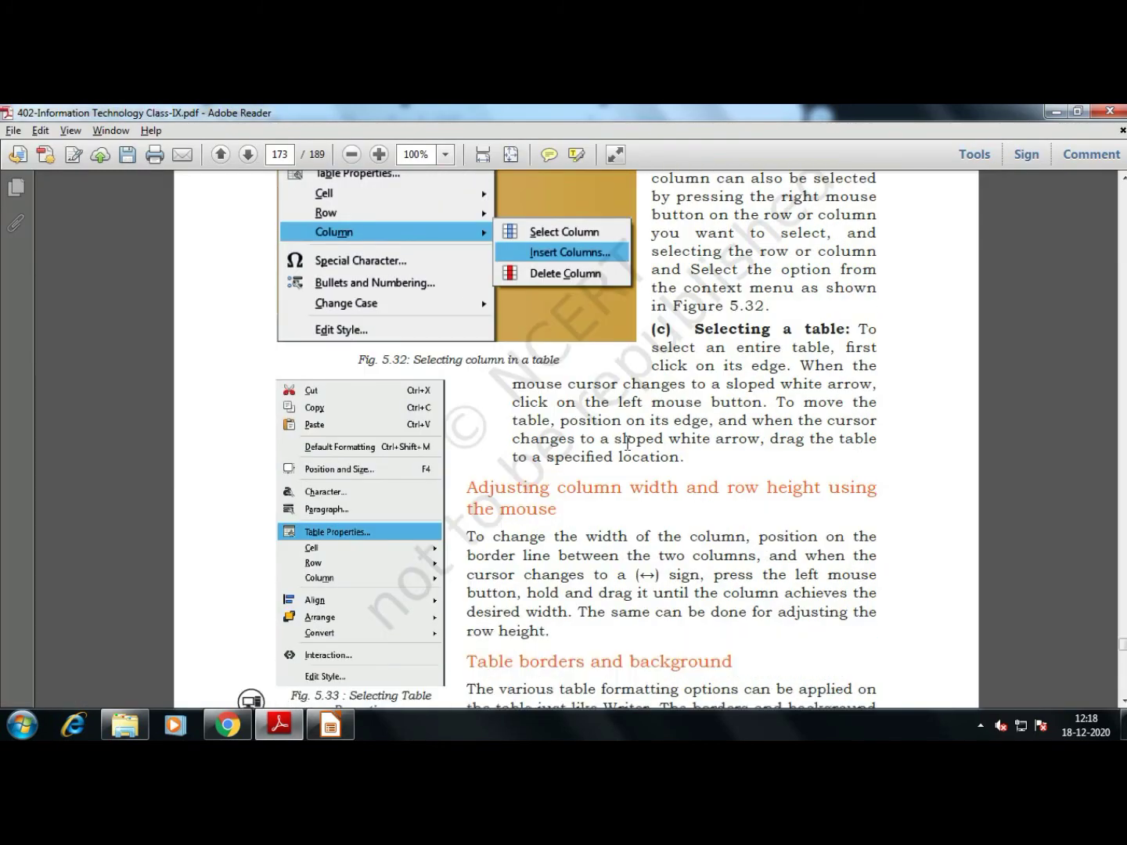
pyautogui.scroll(-1, 662, 412)
pyautogui.hotkey('alt', 'Tab')
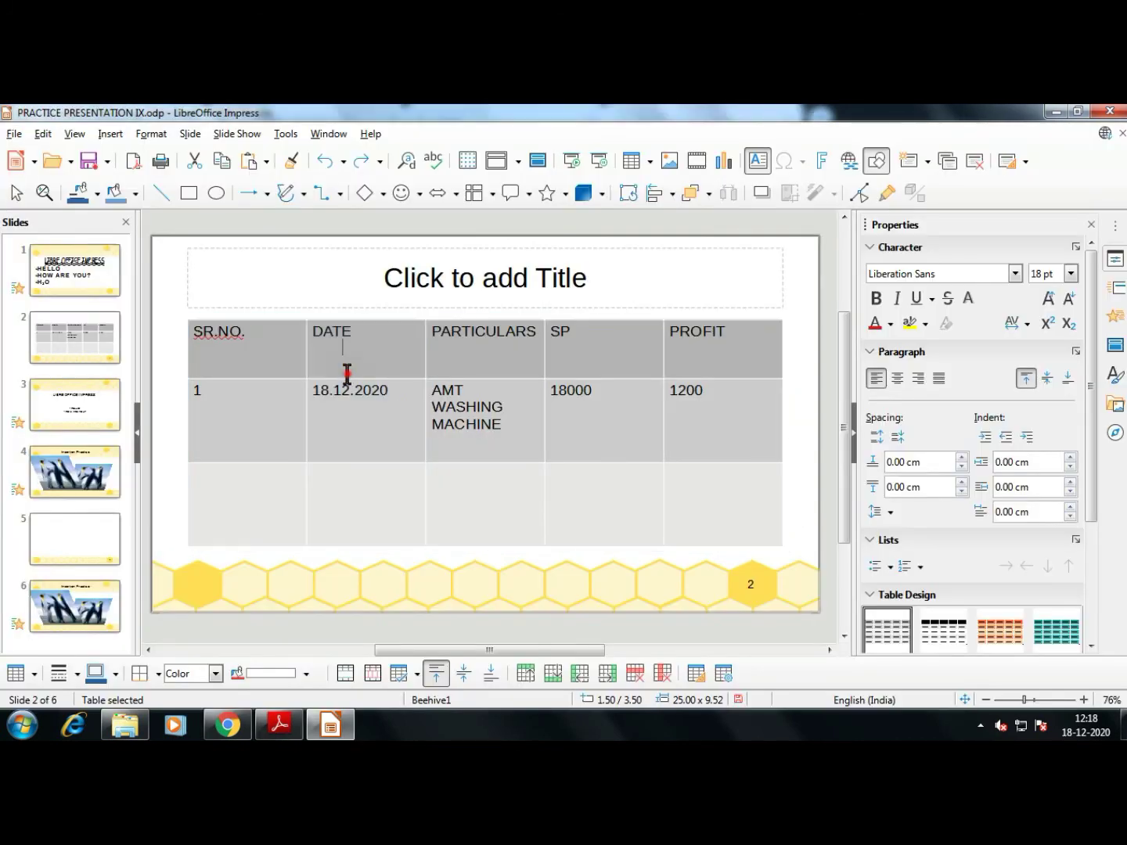
pyautogui.click(339, 440)
pyautogui.click(250, 357)
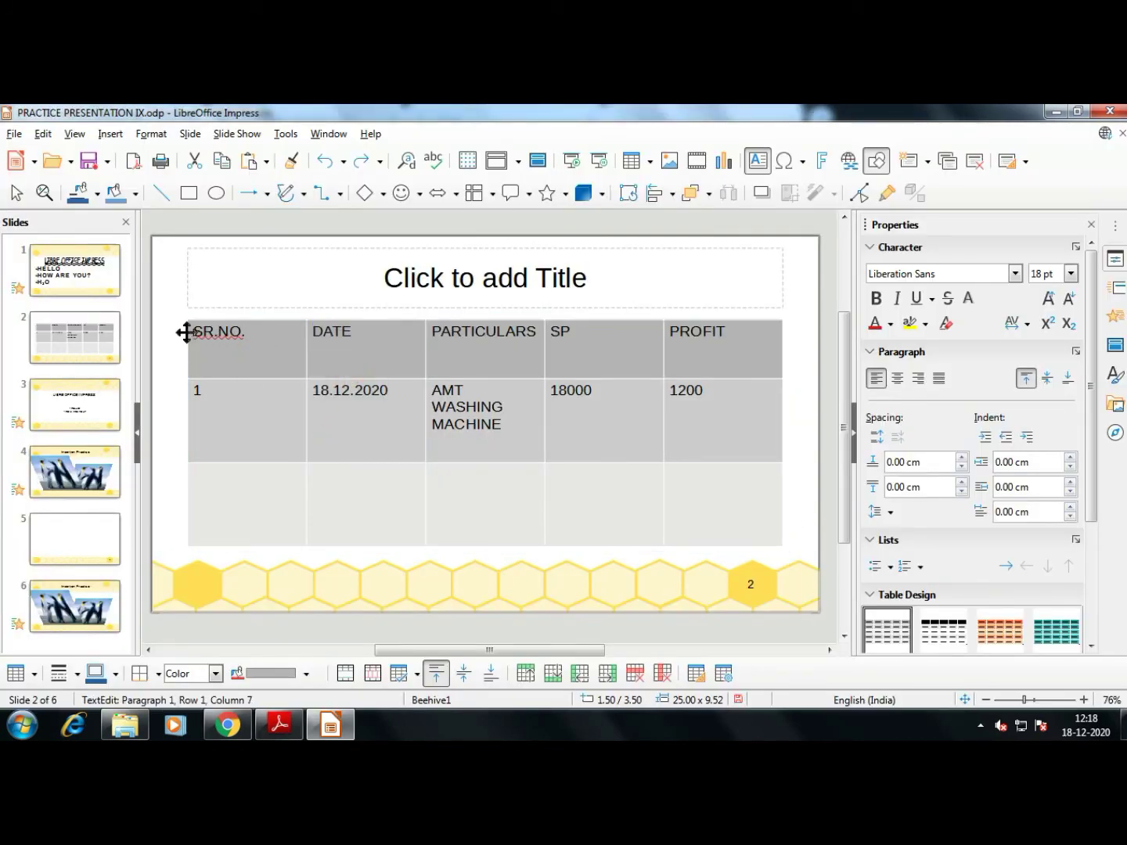
pyautogui.moveTo(200, 329); pyautogui.dragTo(669, 509)
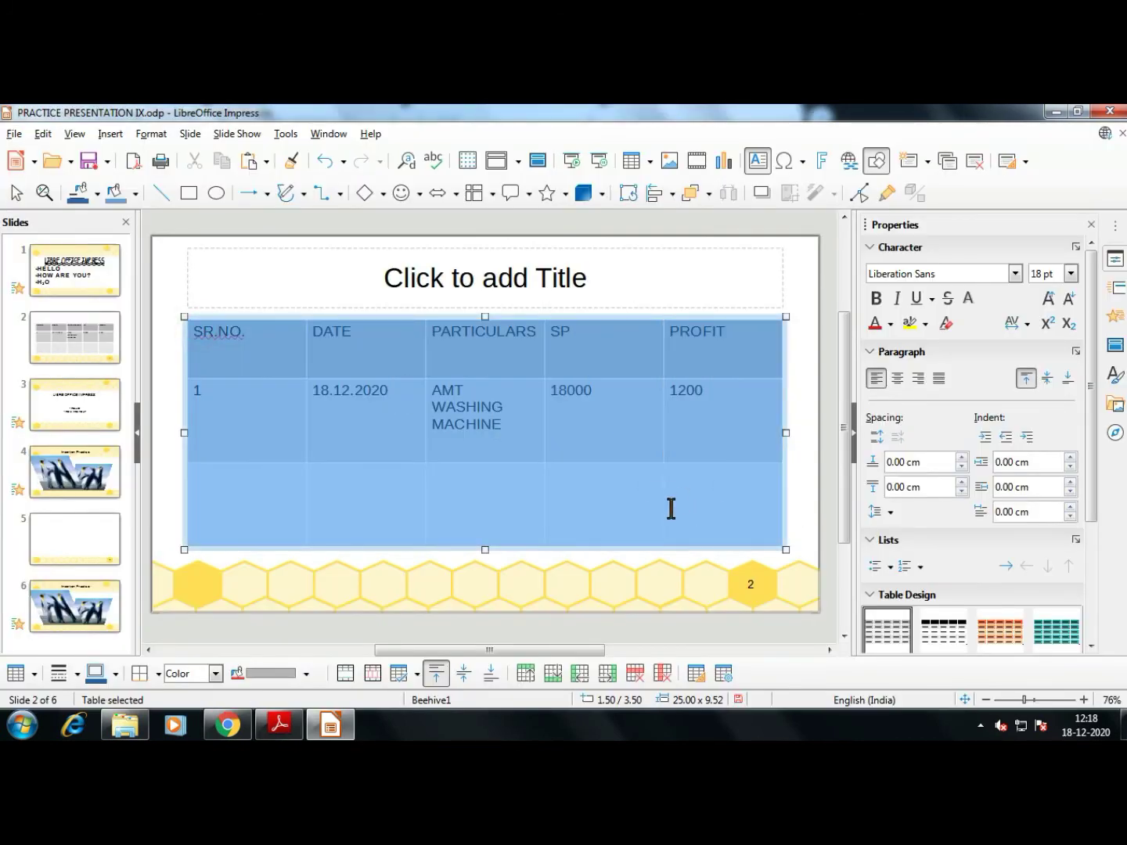
pyautogui.click(566, 520)
pyautogui.click(181, 317)
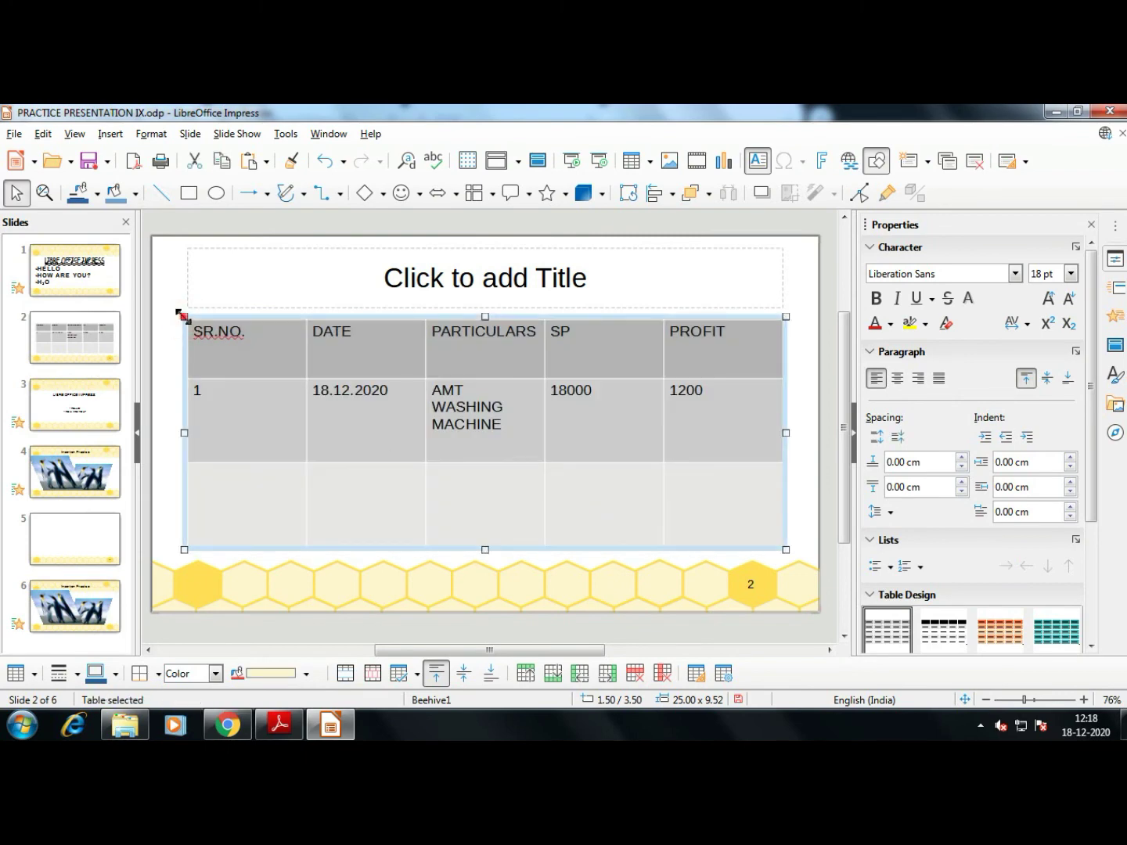
pyautogui.click(195, 314)
pyautogui.click(207, 362)
pyautogui.doubleClick(210, 368)
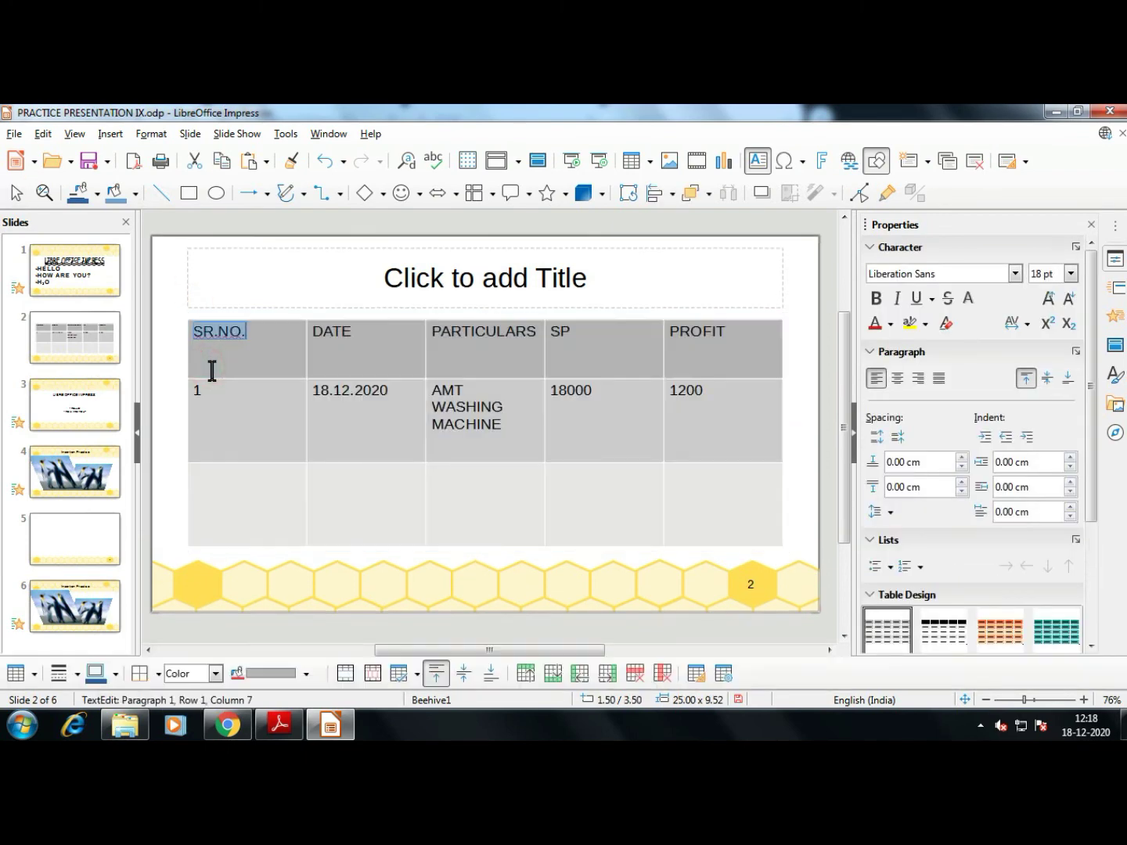
pyautogui.click(234, 317)
pyautogui.click(196, 331)
pyautogui.moveTo(231, 350); pyautogui.dragTo(673, 485)
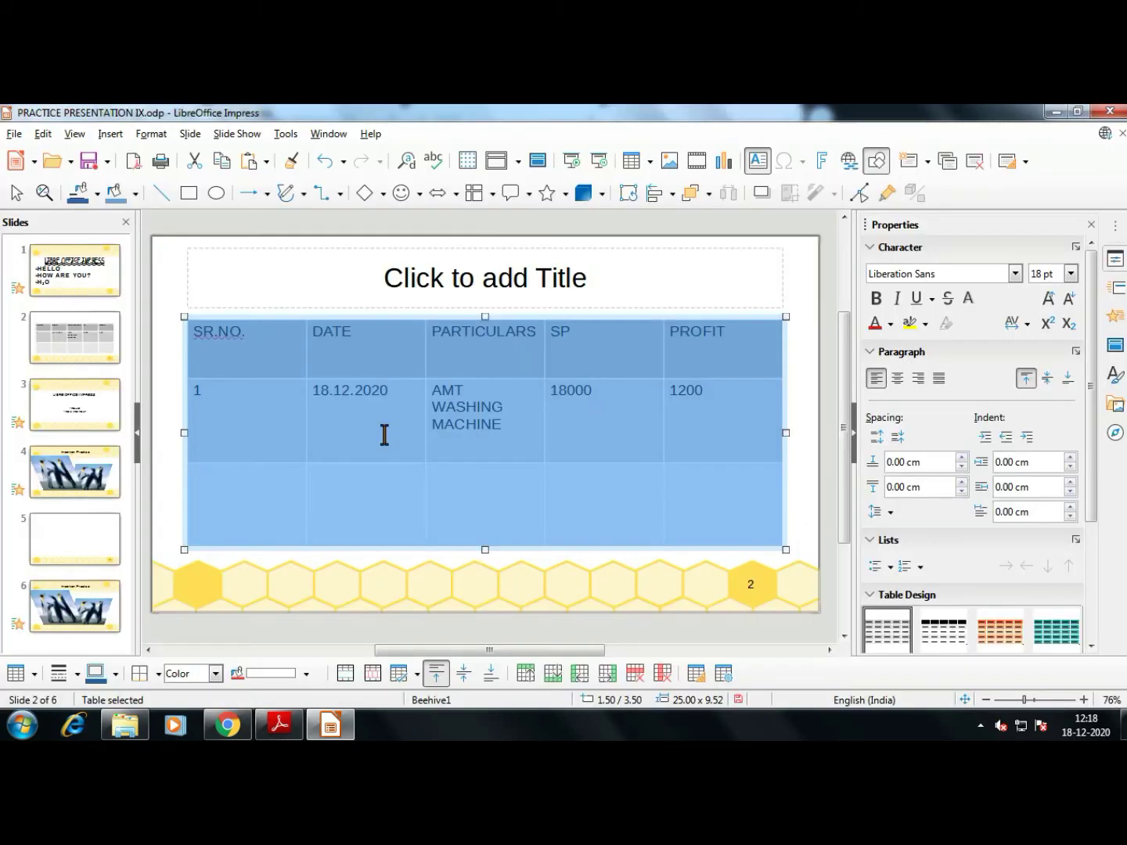
pyautogui.click(360, 446)
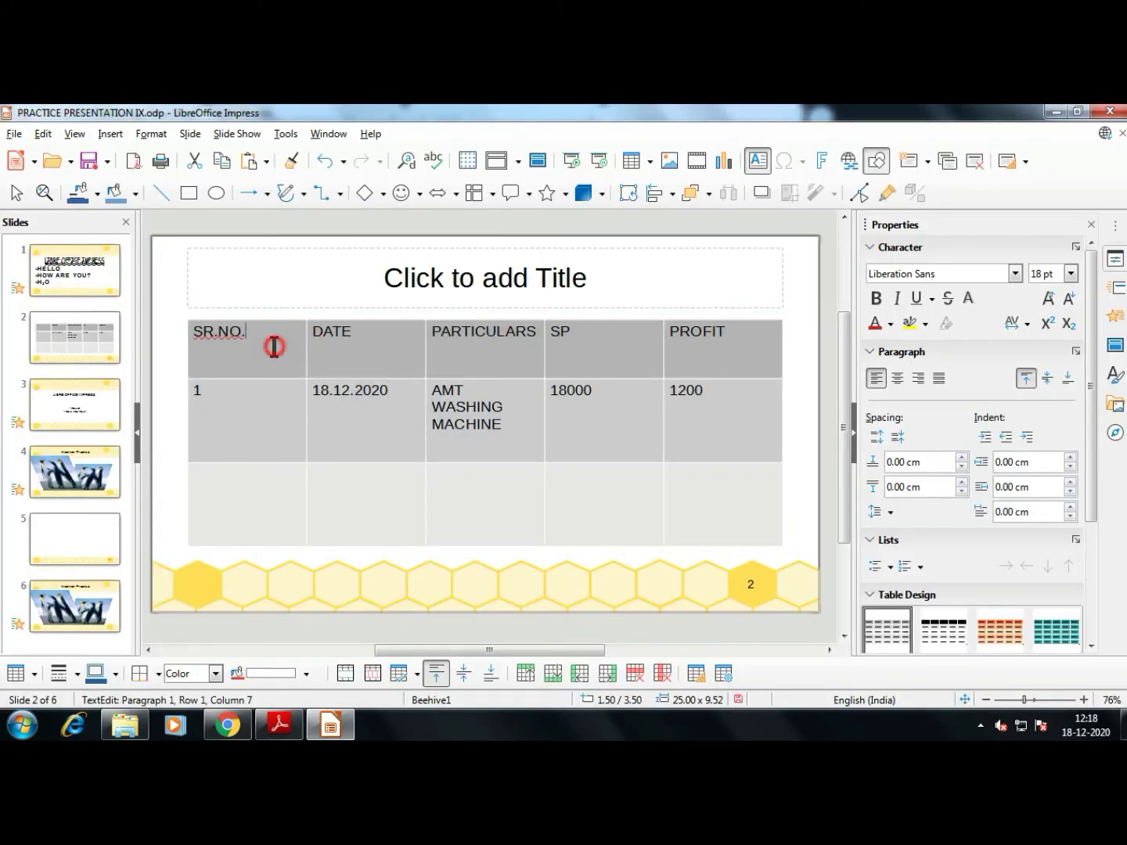
# Select the SR.NO. column, then deselect it and browse the Tools menu before closing it
pyautogui.moveTo(271, 348); pyautogui.dragTo(261, 470)
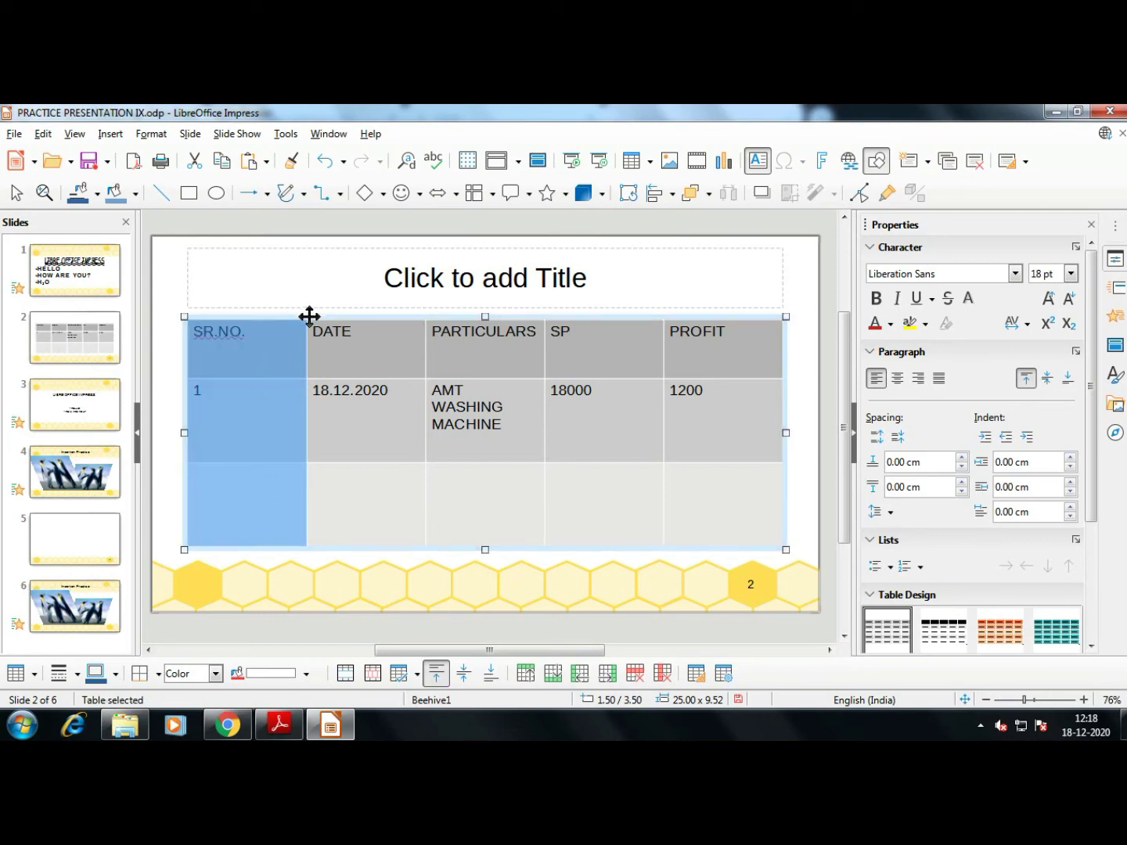
pyautogui.click(564, 423)
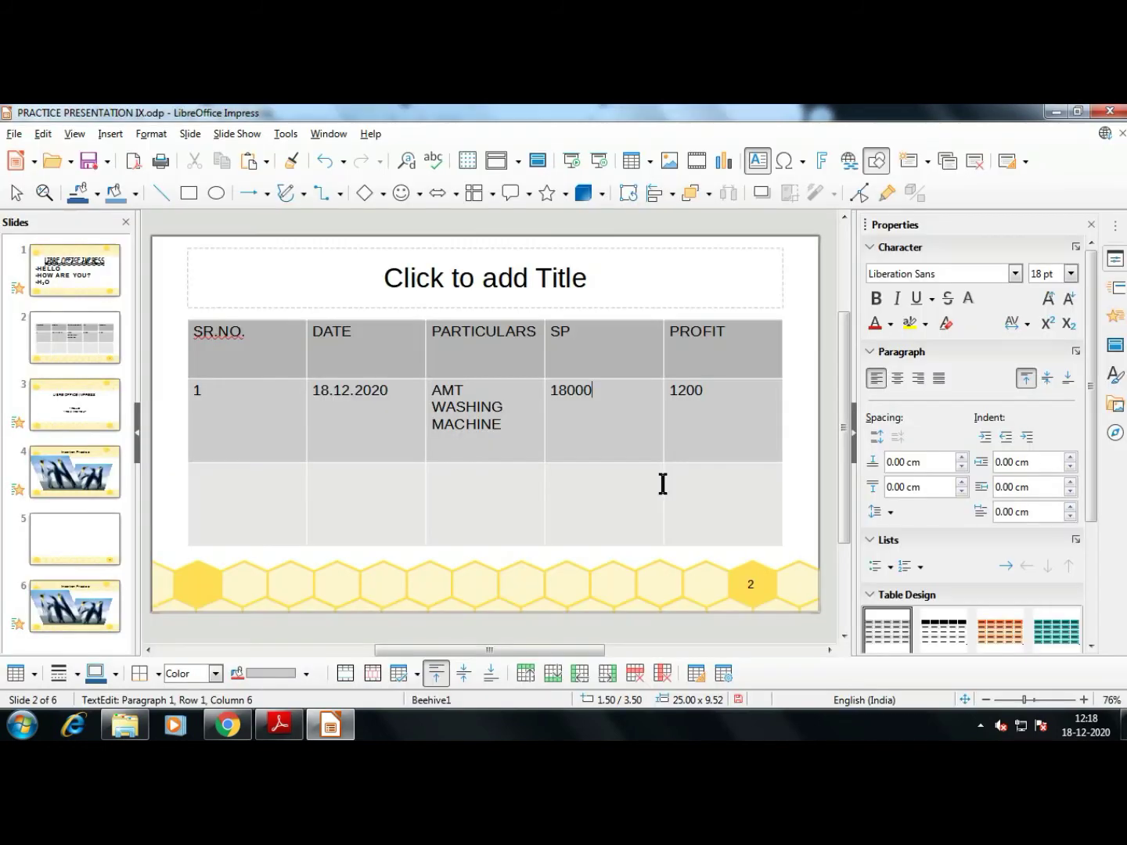
pyautogui.click(638, 216)
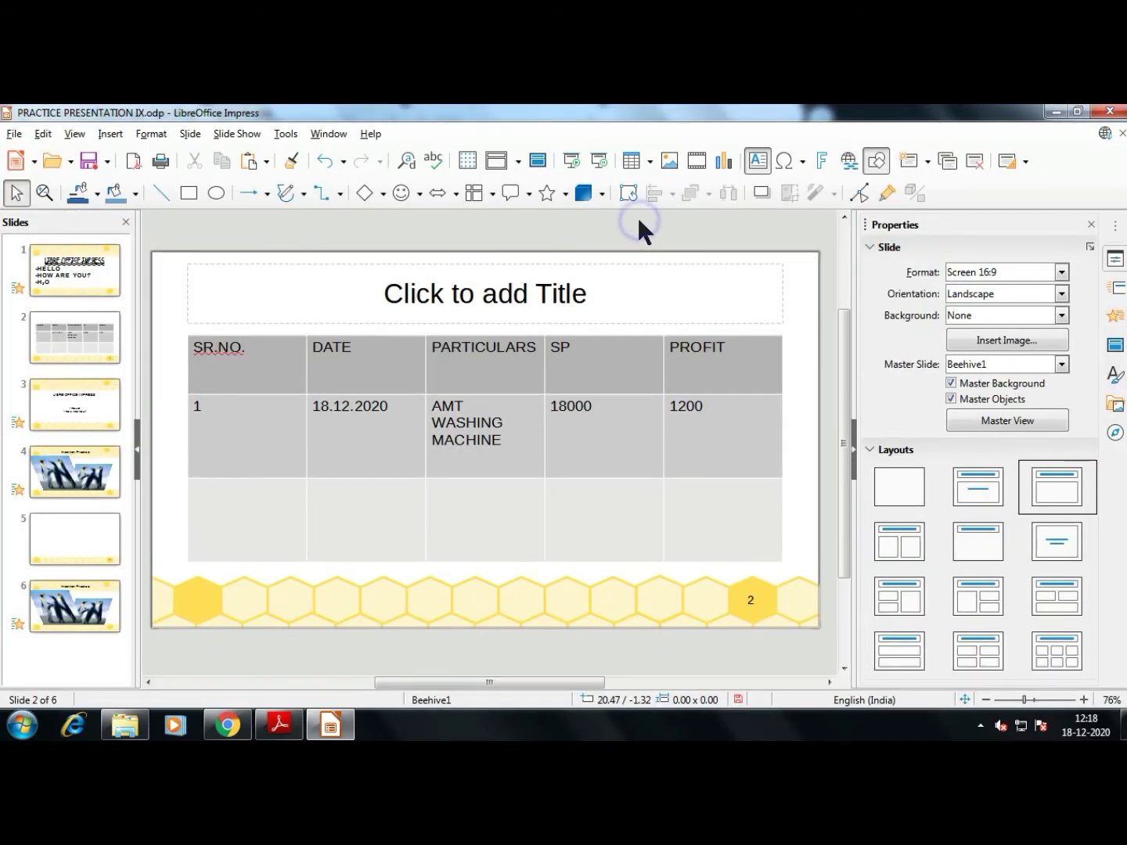
pyautogui.click(288, 134)
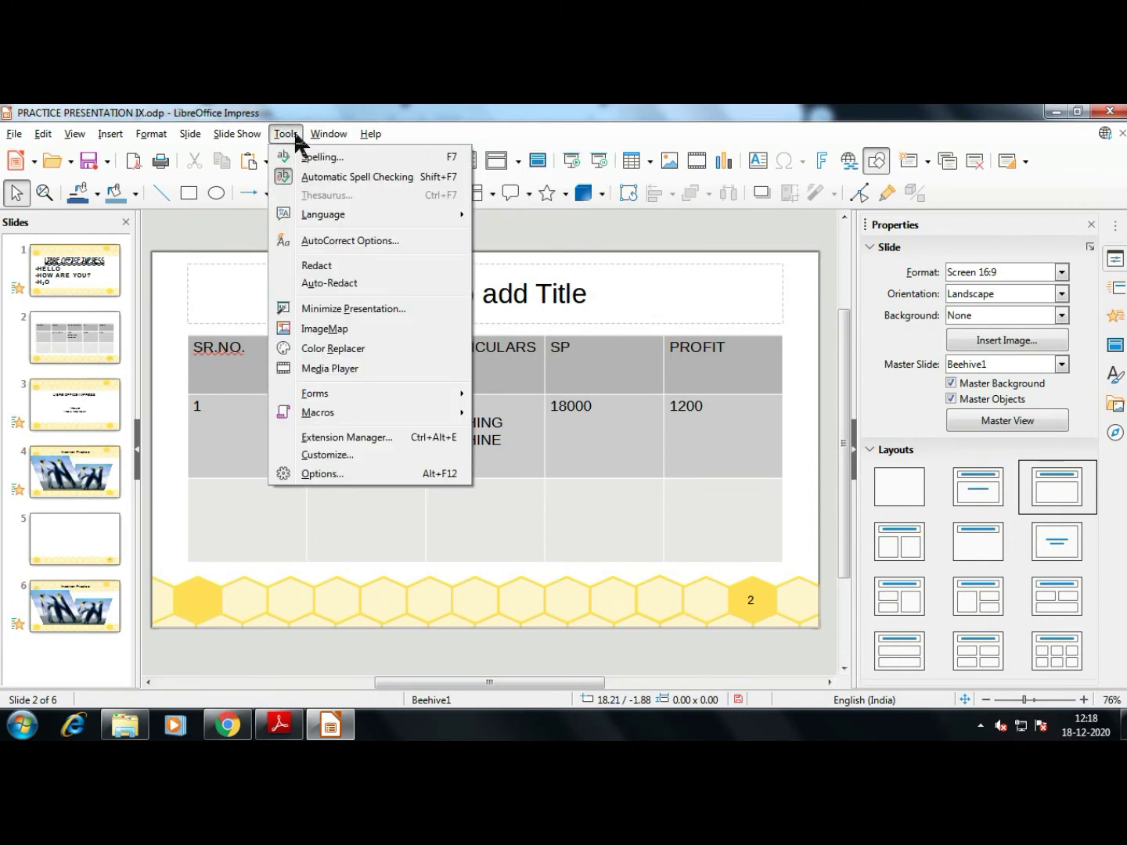
pyautogui.moveTo(112, 137)
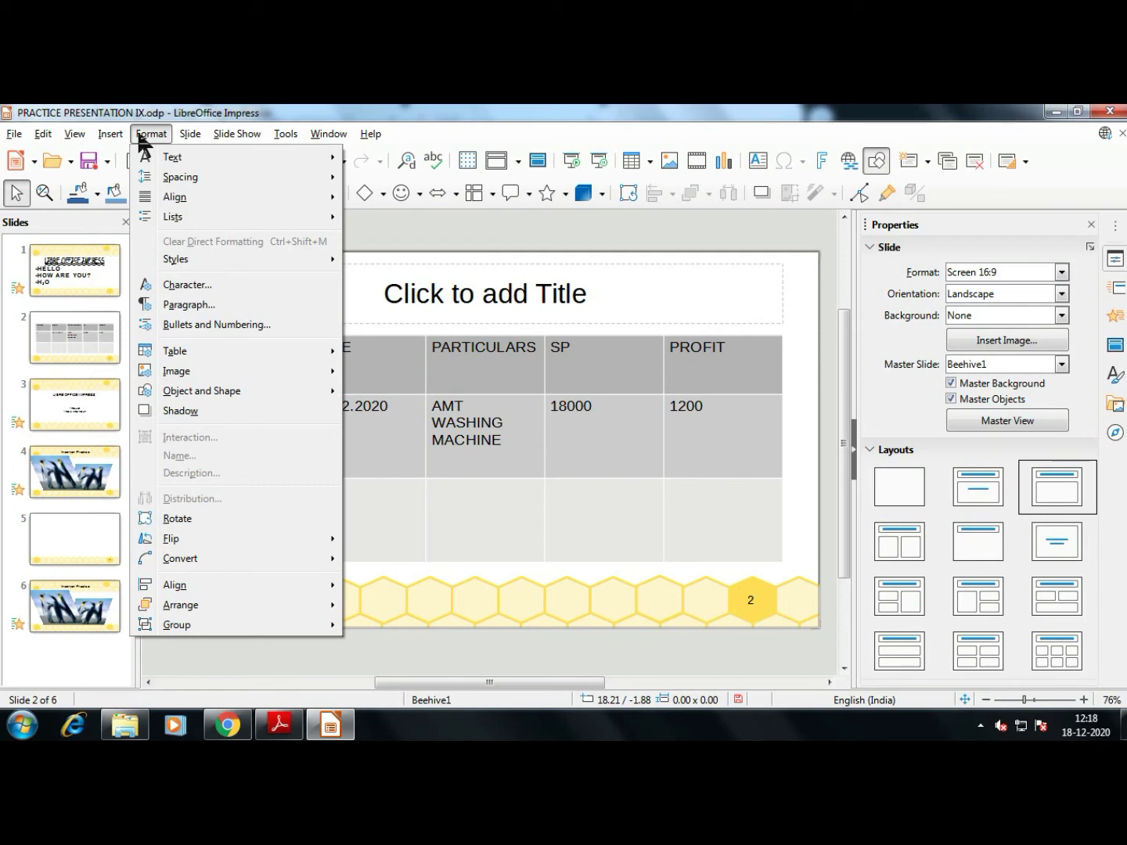
pyautogui.moveTo(191, 189)
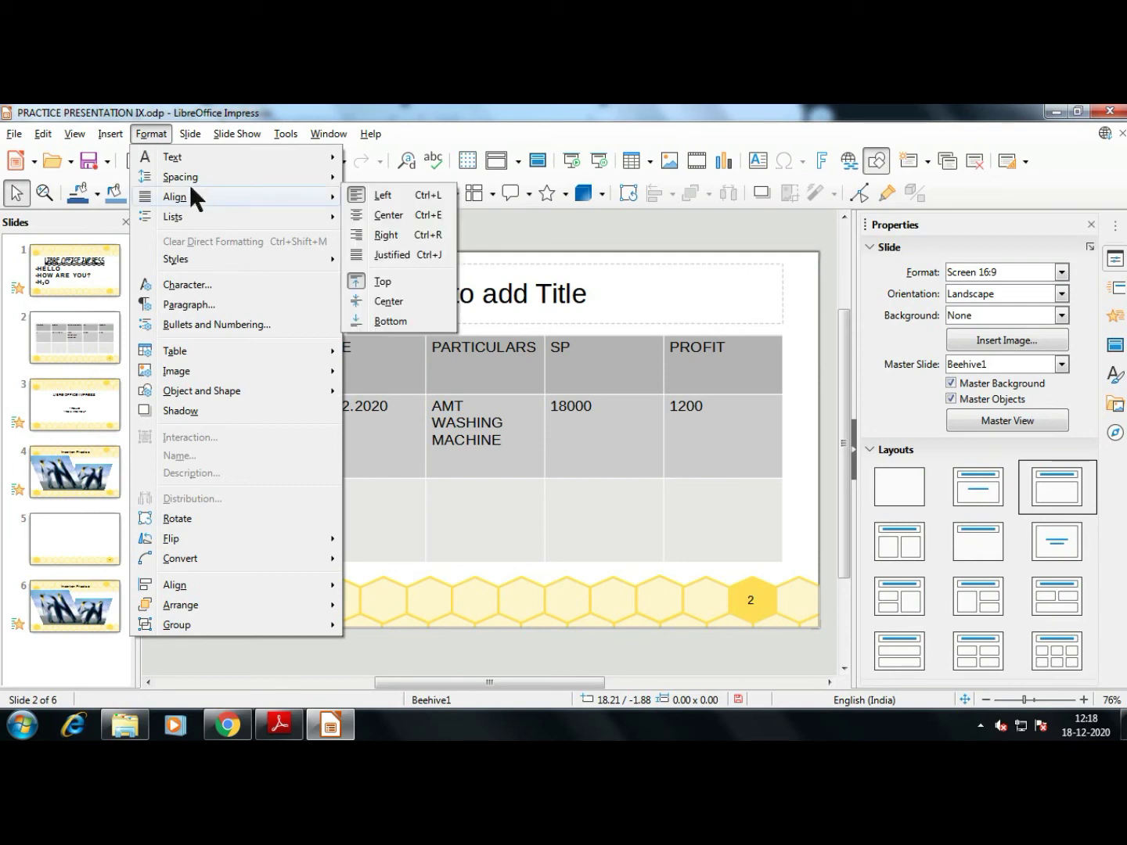
pyautogui.press('Escape')
pyautogui.press('Escape')
# Select the three SR.NO. column cells in the table and open their right-click menu
pyautogui.click(363, 367)
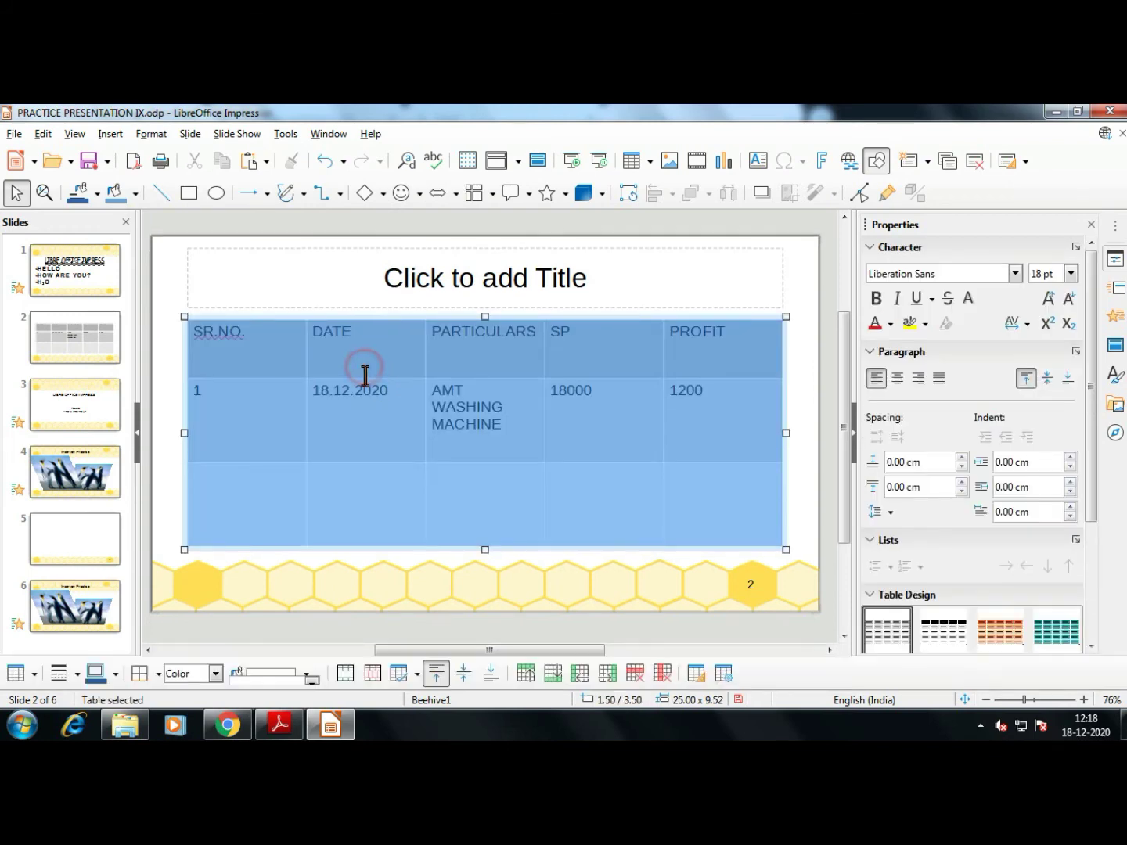
pyautogui.click(391, 355)
pyautogui.moveTo(281, 354); pyautogui.dragTo(266, 480)
pyautogui.rightClick(266, 481)
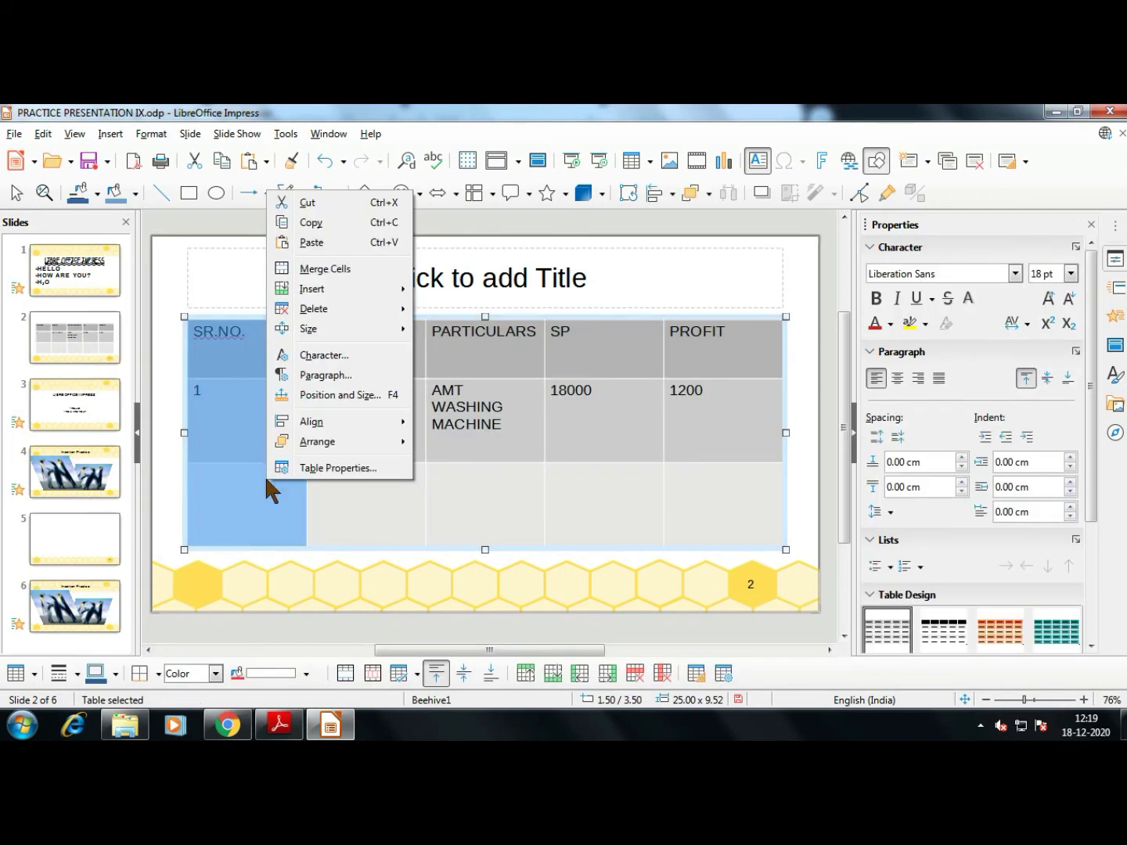